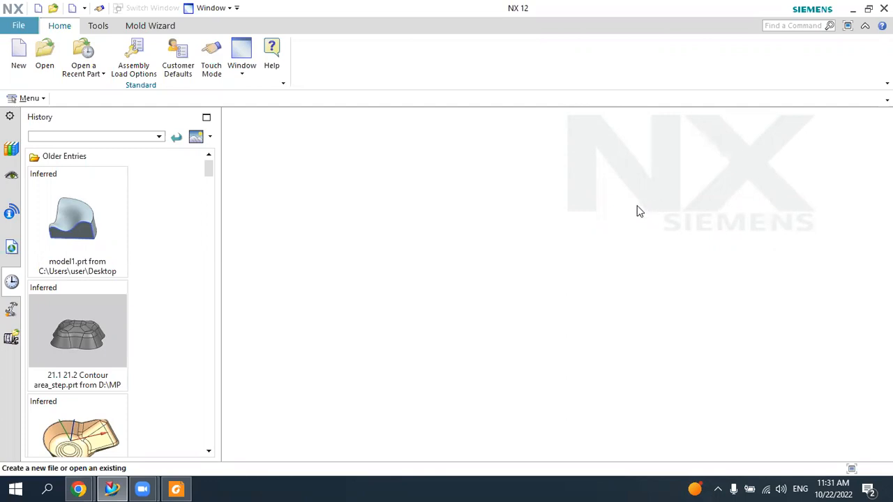
- Create a new part named model1.prt from the Model template in millimeters
{"action": "left_click", "coordinate": [17, 55]}
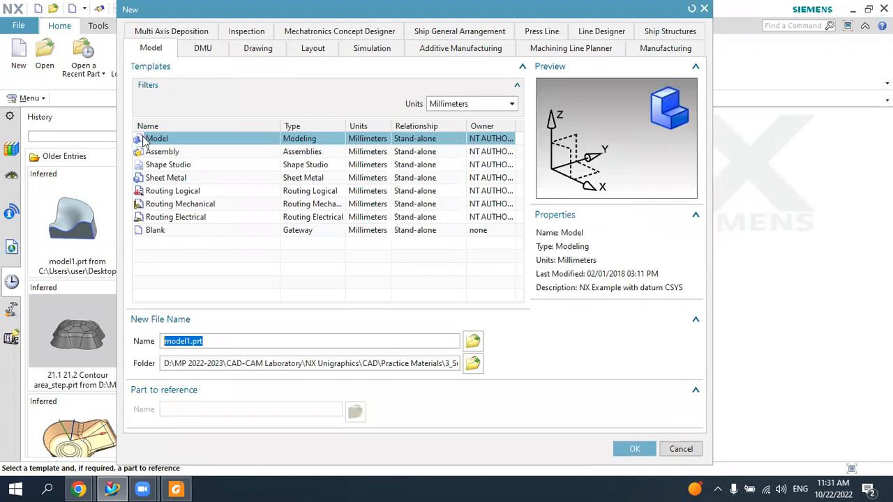
{"action": "left_click", "coordinate": [448, 104]}
{"action": "left_click", "coordinate": [442, 118]}
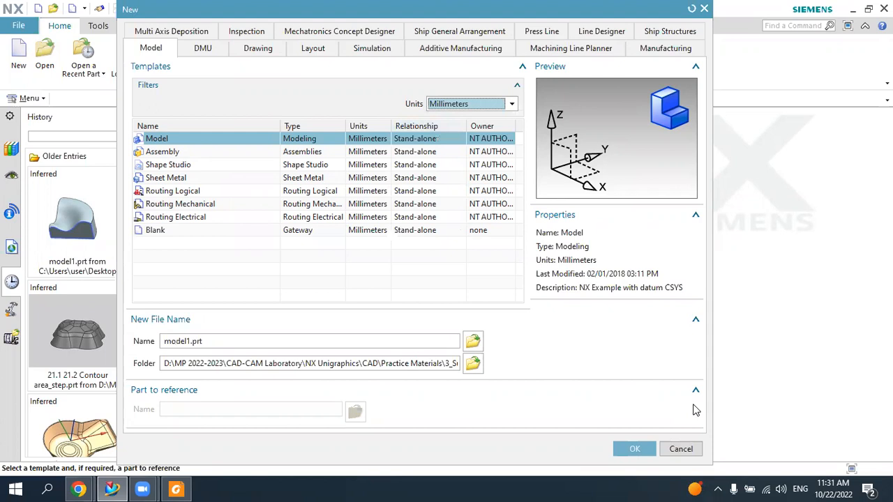
{"action": "left_click", "coordinate": [632, 448]}
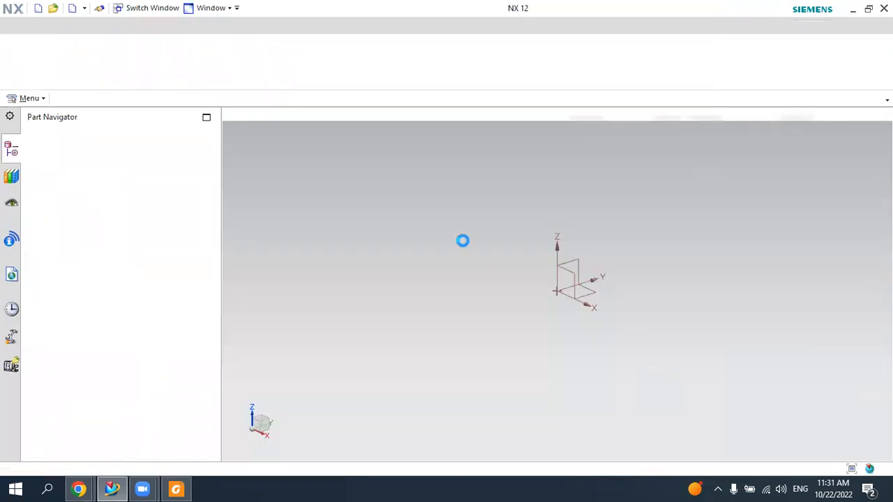
- Change the graphics area background to White Background
{"action": "right_click", "coordinate": [652, 197]}
{"action": "mouse_move", "coordinate": [671, 374]}
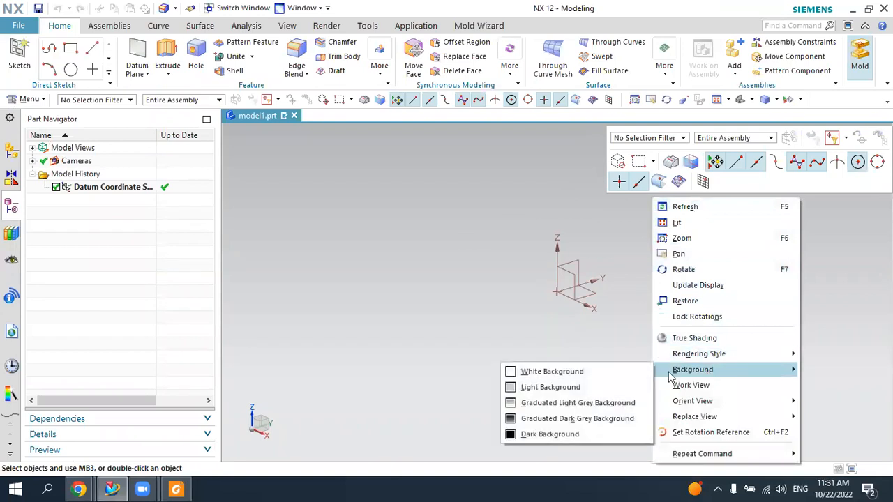
{"action": "left_click", "coordinate": [537, 371]}
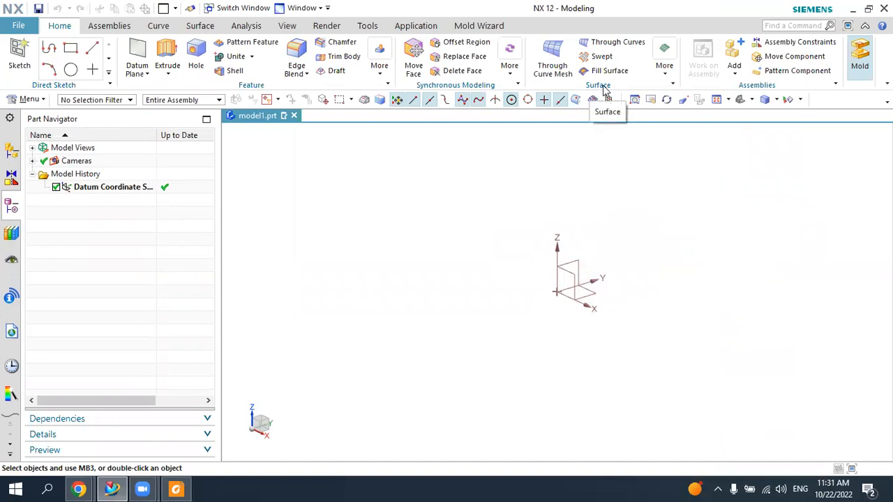
{"action": "left_click", "coordinate": [188, 26]}
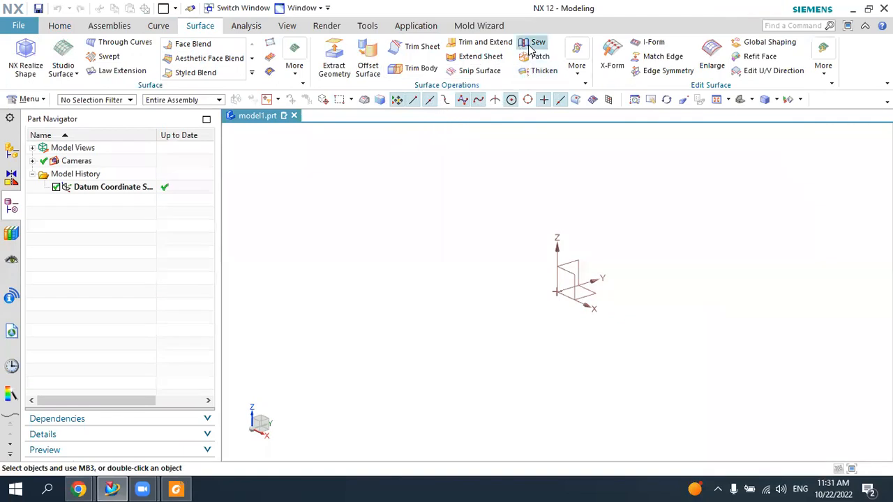
{"action": "left_click", "coordinate": [294, 64]}
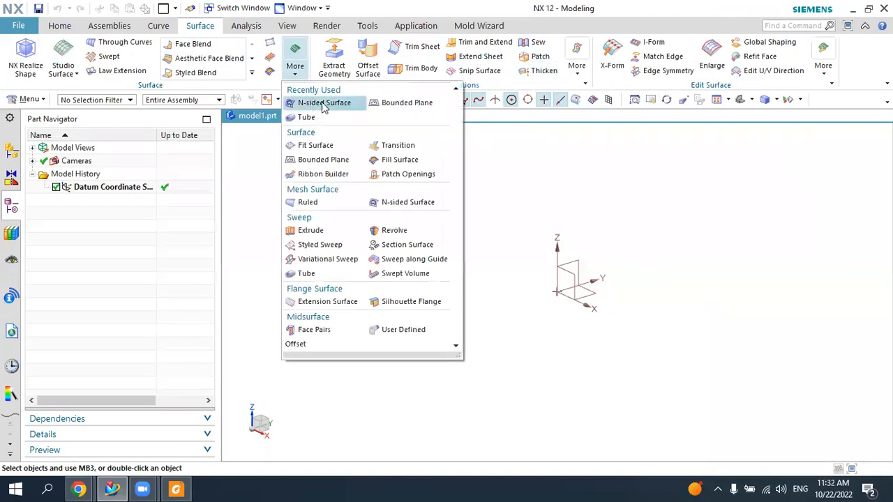
{"action": "left_click", "coordinate": [503, 159]}
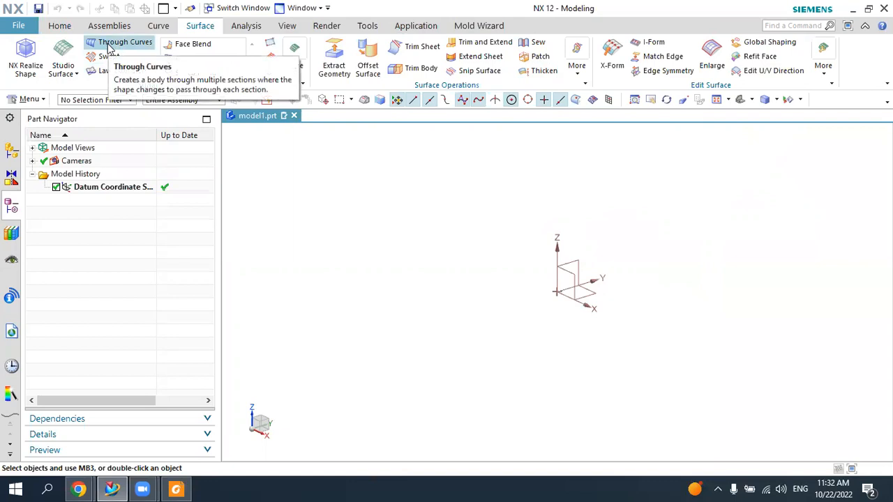
{"action": "left_click", "coordinate": [73, 76]}
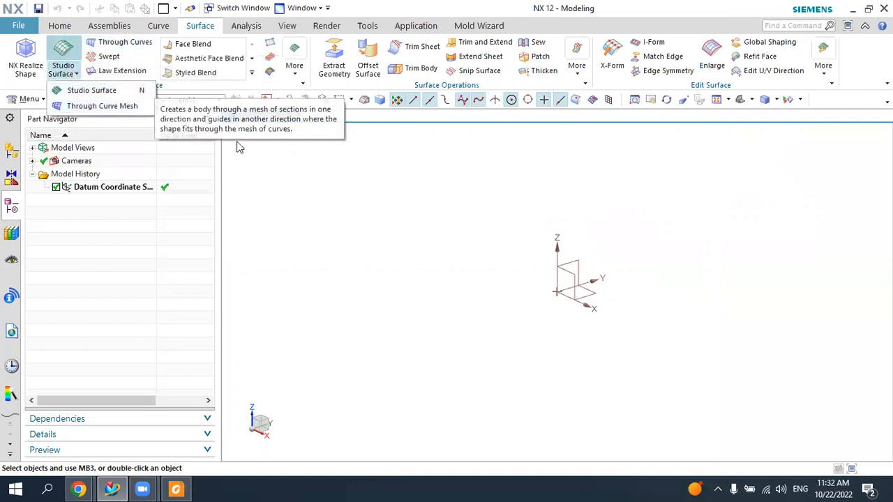
{"action": "left_click", "coordinate": [144, 272]}
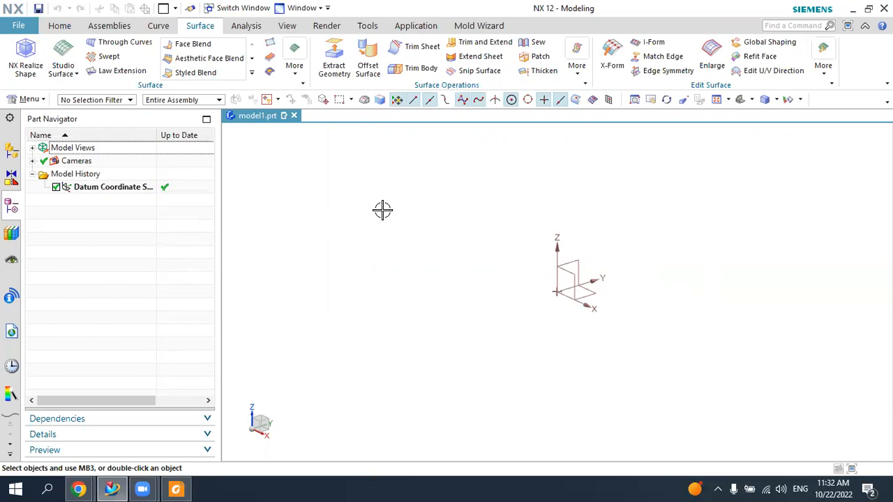
- Check the part drawing 1.pdf in Foxit PDF Reader, and in NX start a new sketch on the XY plane
{"action": "left_click", "coordinate": [176, 490]}
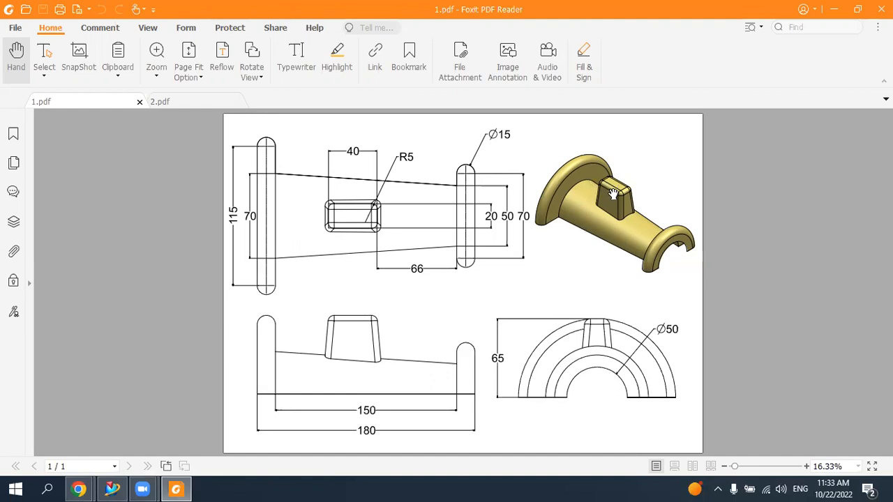
{"action": "left_click", "coordinate": [175, 489]}
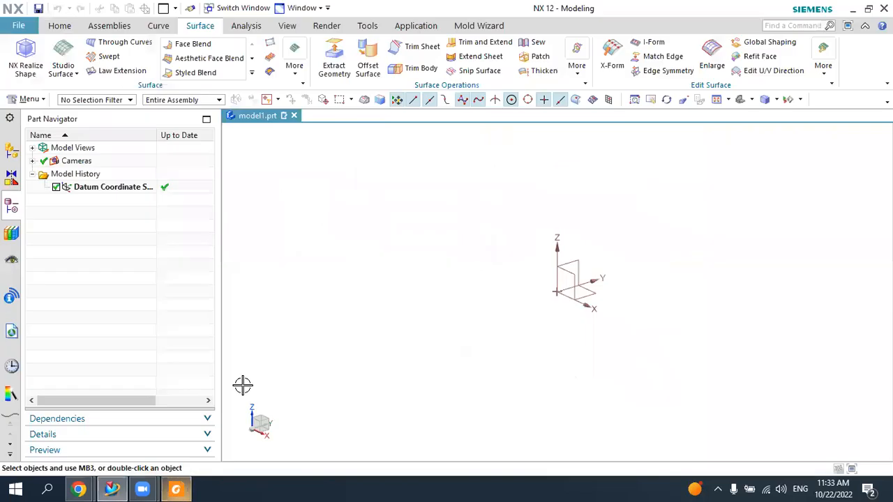
{"action": "left_click", "coordinate": [60, 25]}
{"action": "left_click", "coordinate": [21, 49]}
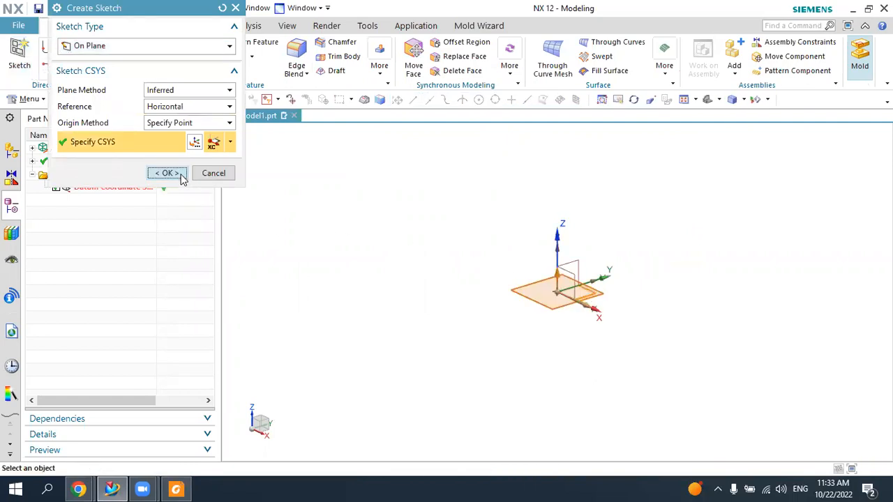
{"action": "left_click", "coordinate": [177, 174]}
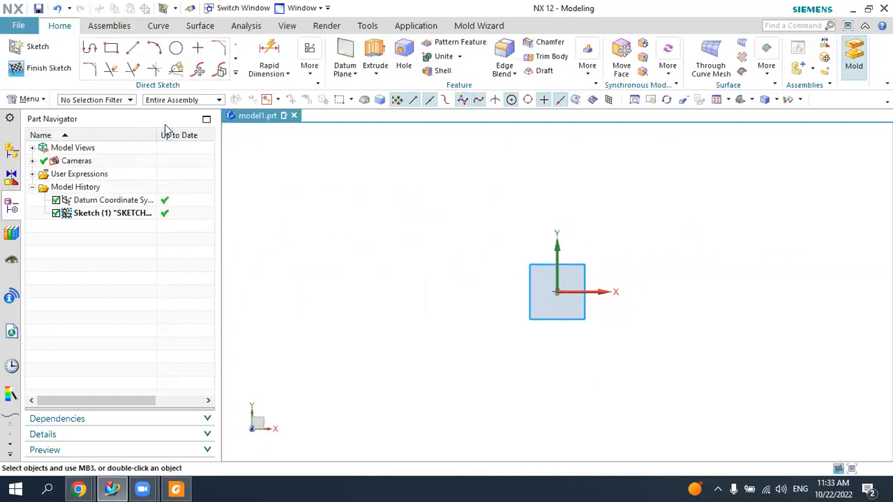
- Sketch a horizontal line about 208 mm long above the origin and convert it to a reference line
{"action": "left_click", "coordinate": [133, 49]}
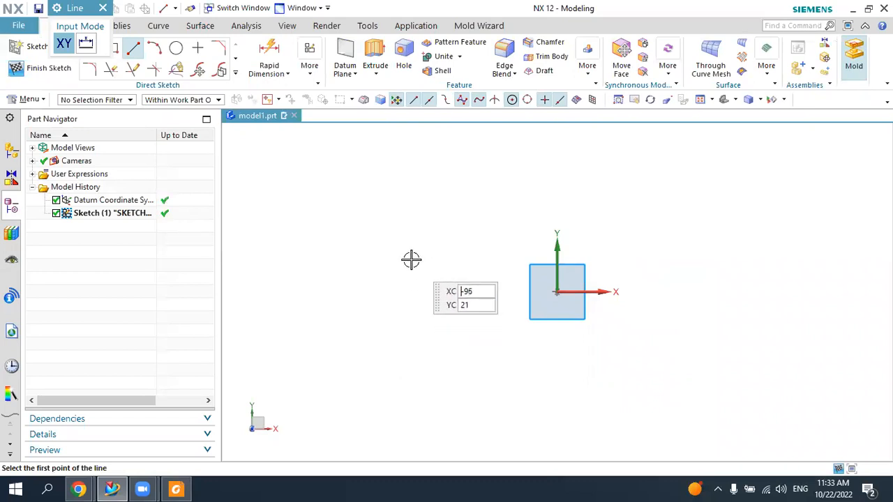
{"action": "left_click", "coordinate": [412, 259]}
{"action": "left_click", "coordinate": [728, 259]}
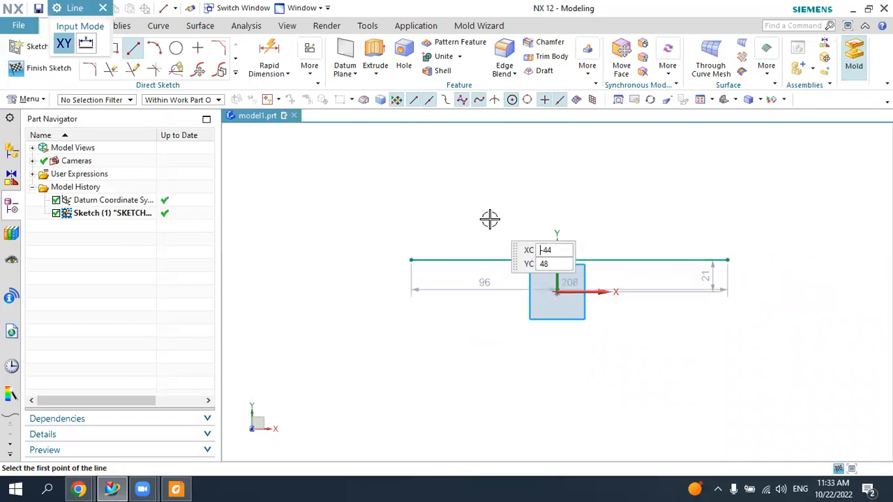
{"action": "key", "text": "Escape"}
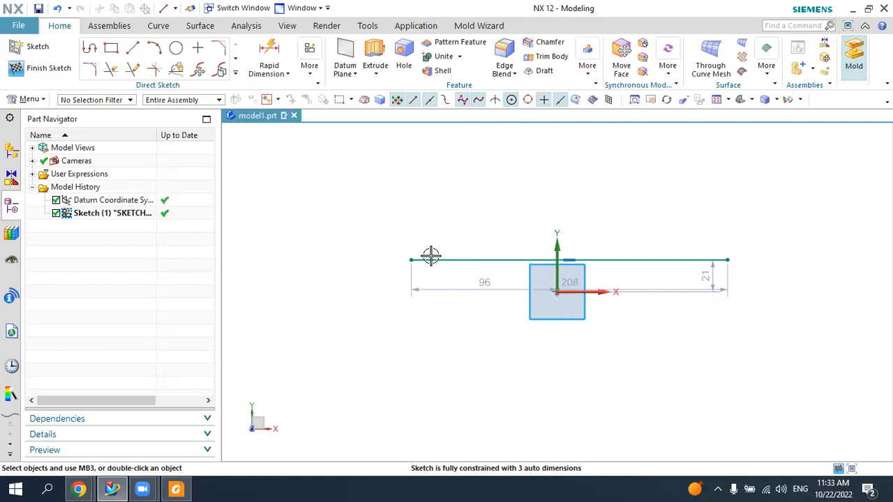
{"action": "left_click", "coordinate": [430, 258]}
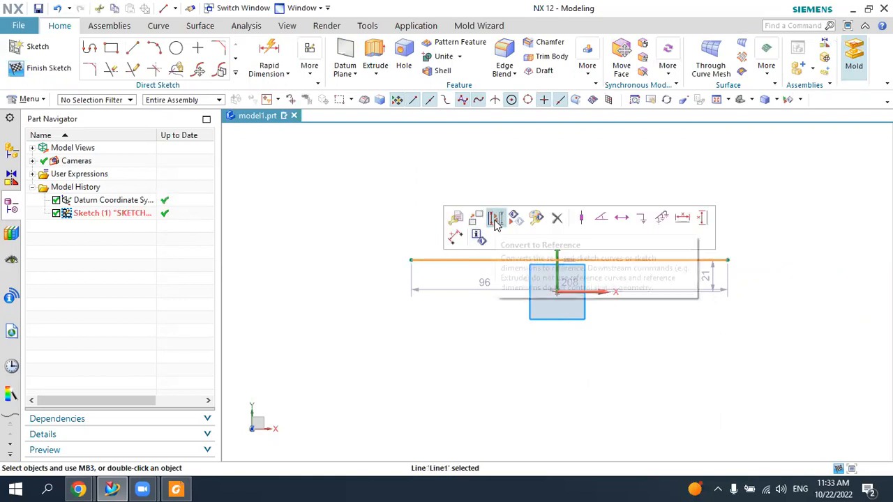
{"action": "left_click", "coordinate": [495, 221]}
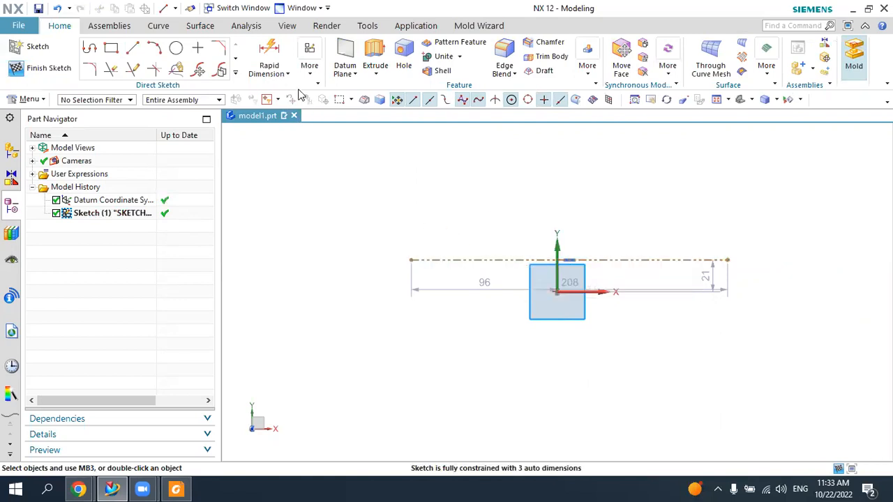
- Apply a Horizontal Alignment constraint between the reference line's left endpoint and the sketch origin
{"action": "left_click", "coordinate": [310, 69]}
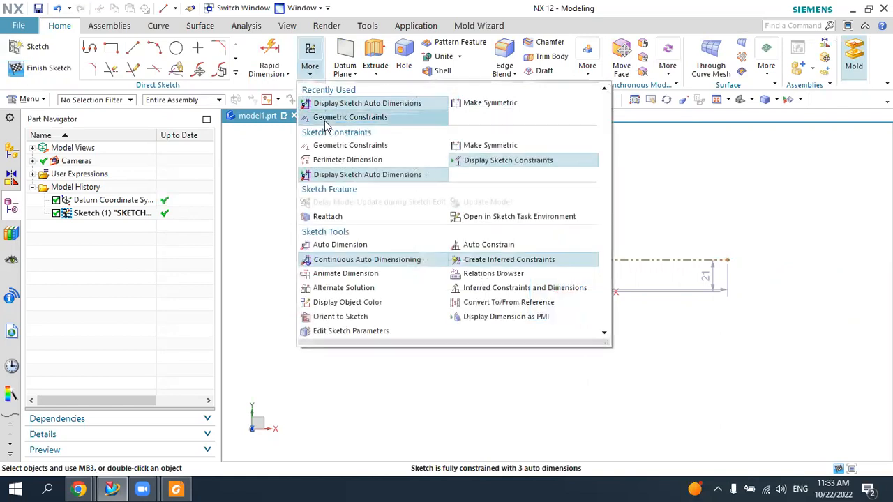
{"action": "left_click", "coordinate": [349, 117]}
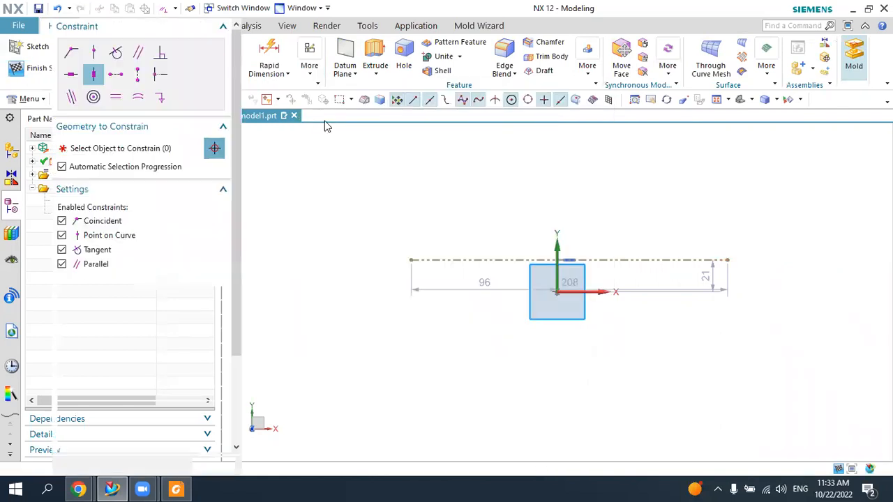
{"action": "left_click", "coordinate": [118, 75]}
{"action": "left_click", "coordinate": [412, 260]}
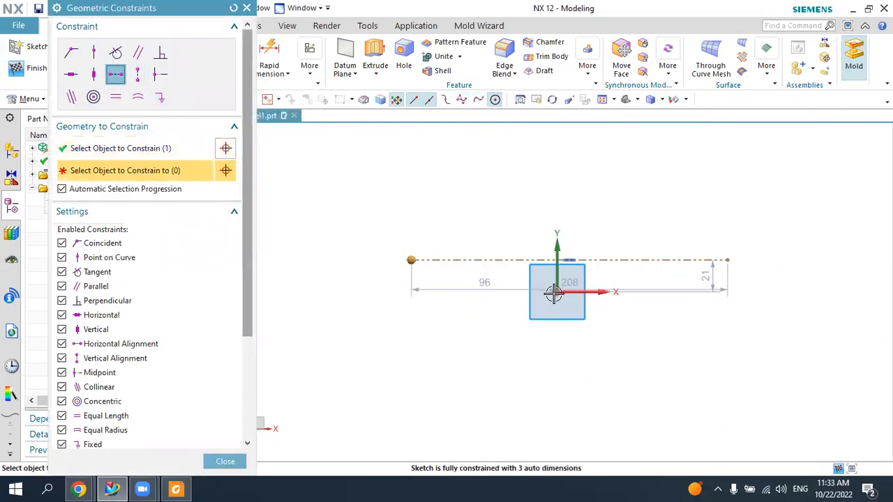
{"action": "left_click", "coordinate": [556, 293]}
{"action": "key", "text": "Escape"}
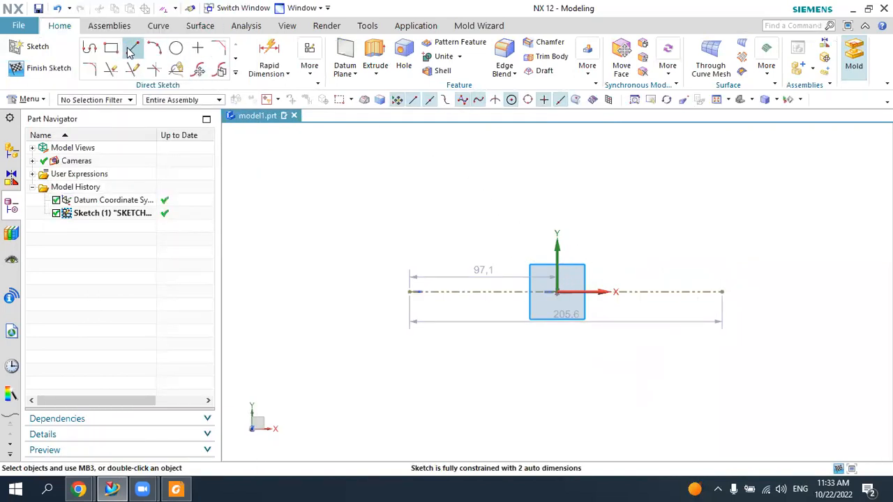
- Sketch the left rib profile above the axis: two vertical lines about 30 mm long joined by a top arc of about 11.6 mm radius
{"action": "left_click", "coordinate": [89, 48]}
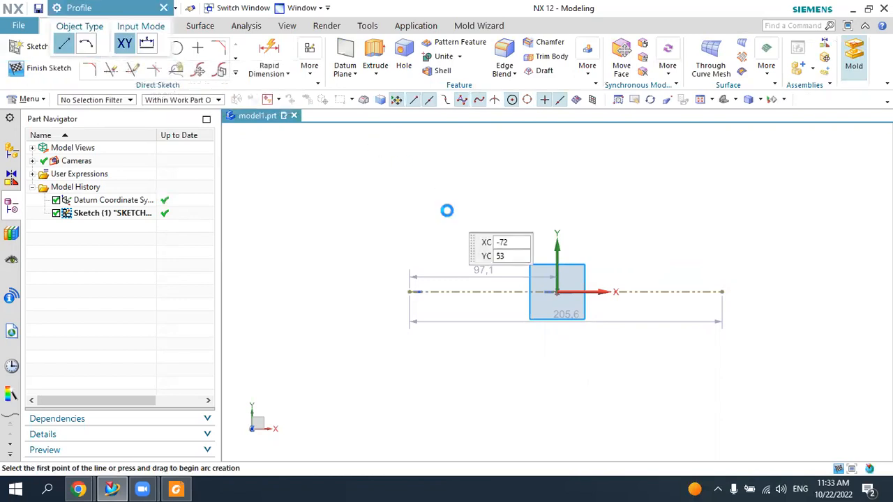
{"action": "scroll", "coordinate": [447, 210], "scroll_direction": "up", "scroll_amount": 1}
{"action": "left_click", "coordinate": [403, 242]}
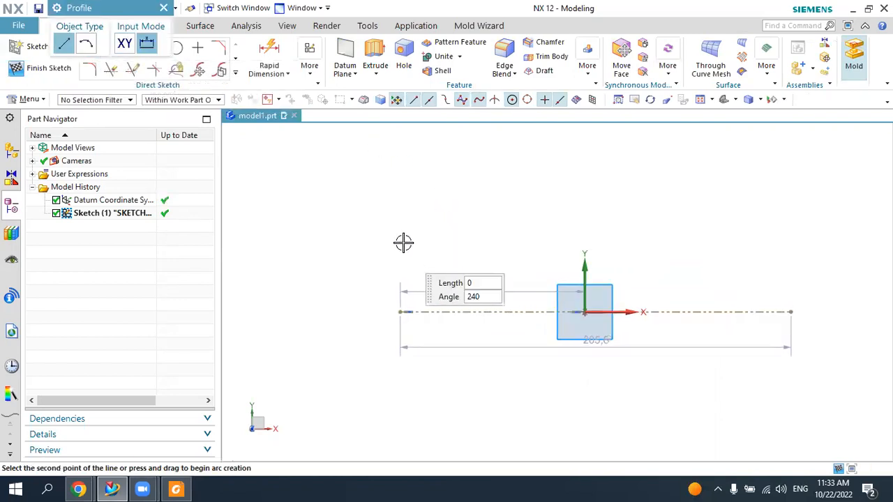
{"action": "left_click", "coordinate": [404, 193]}
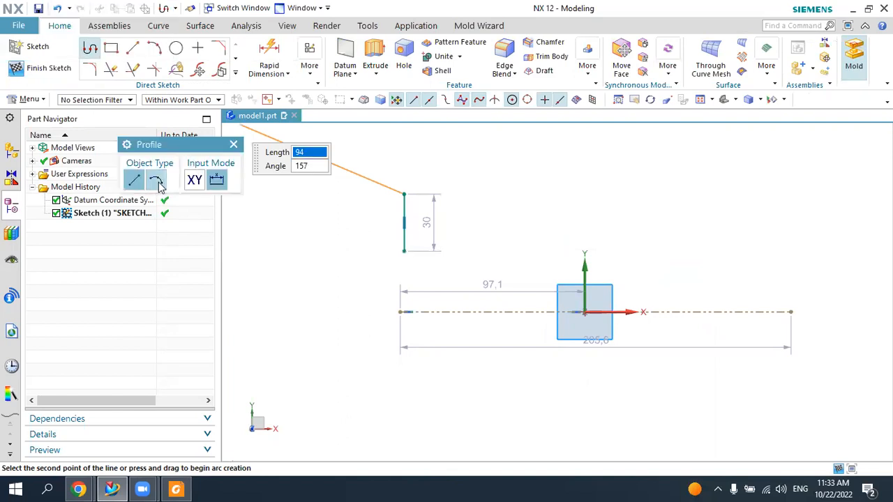
{"action": "left_click", "coordinate": [155, 180]}
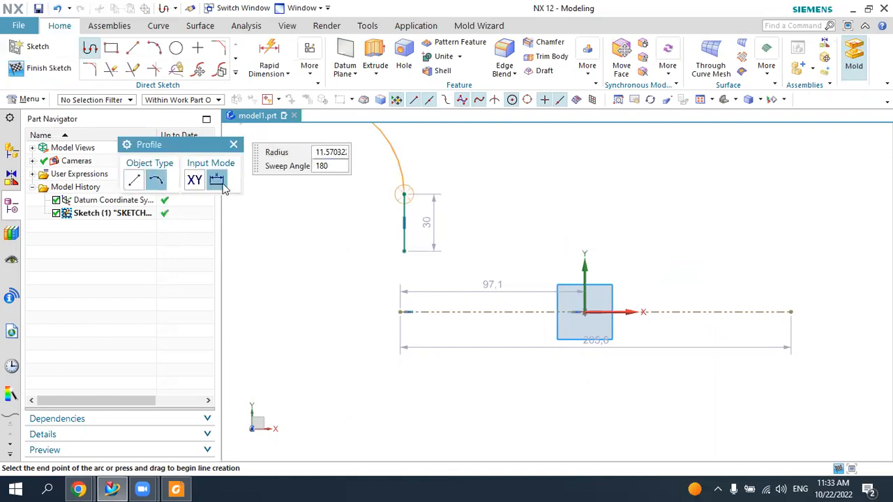
{"action": "left_click", "coordinate": [448, 194]}
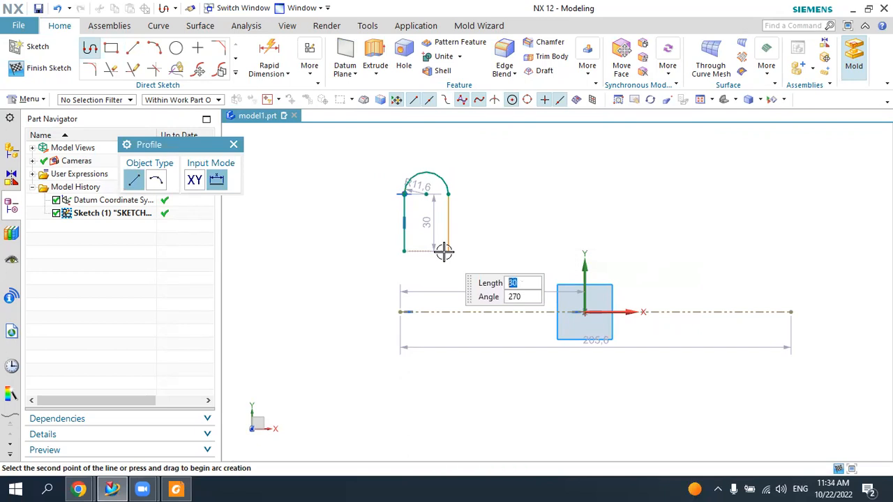
{"action": "left_click", "coordinate": [446, 251]}
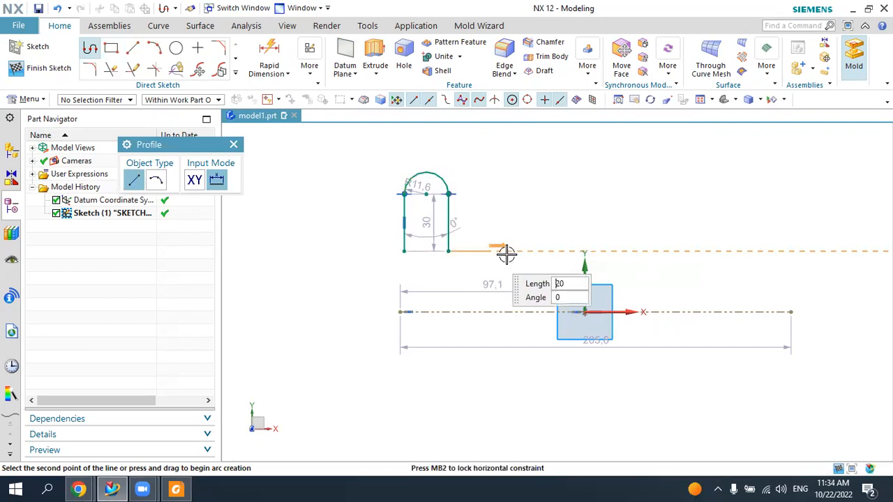
- Continue the profile with a line sloping down about 133 mm and a smaller right rib capped by an arc of about 13.3 mm radius
{"action": "left_click", "coordinate": [703, 292]}
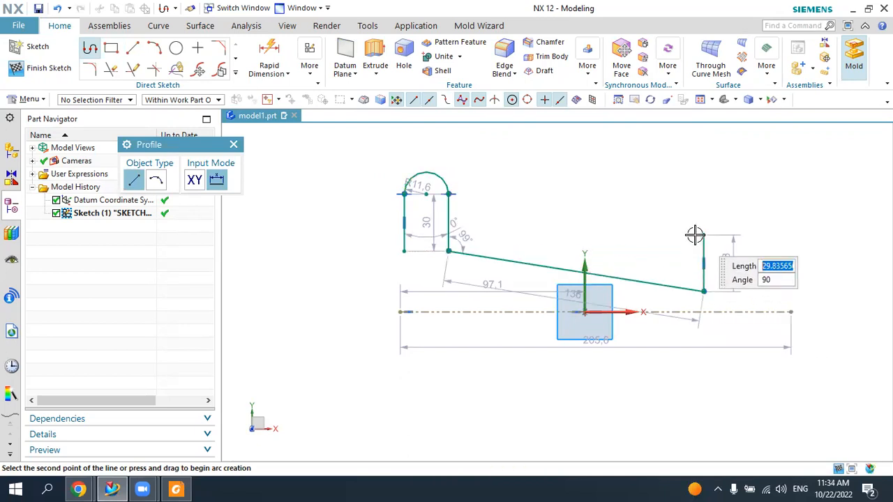
{"action": "left_click", "coordinate": [703, 235]}
{"action": "left_click", "coordinate": [153, 184]}
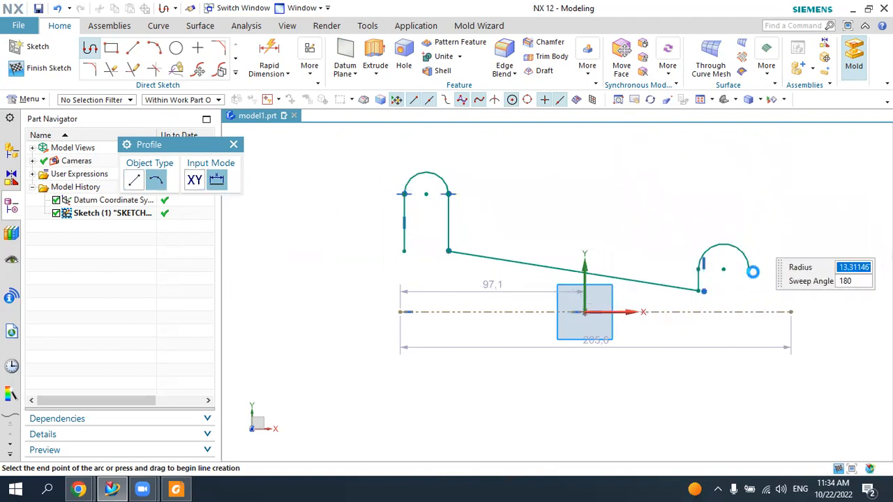
{"action": "left_click", "coordinate": [752, 236]}
{"action": "scroll", "coordinate": [760, 272], "scroll_direction": "up", "scroll_amount": 2}
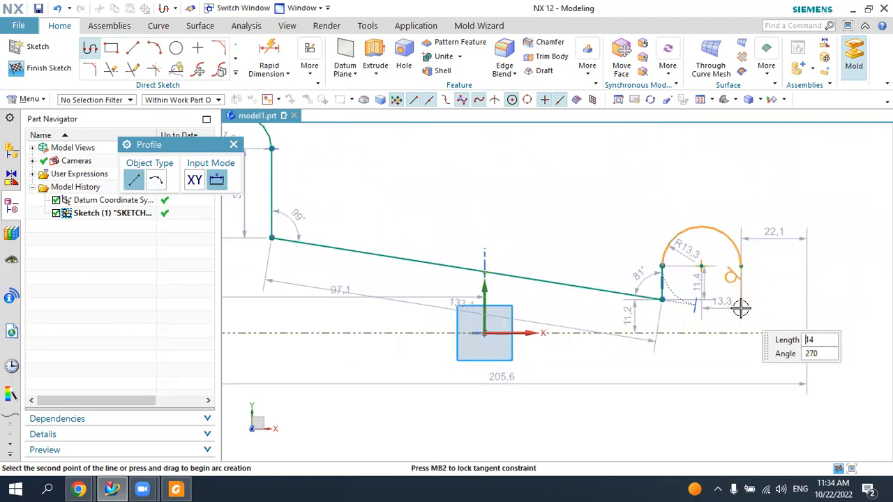
{"action": "left_click", "coordinate": [740, 308]}
{"action": "key", "text": "Escape"}
{"action": "scroll", "coordinate": [729, 277], "scroll_direction": "down", "scroll_amount": 3}
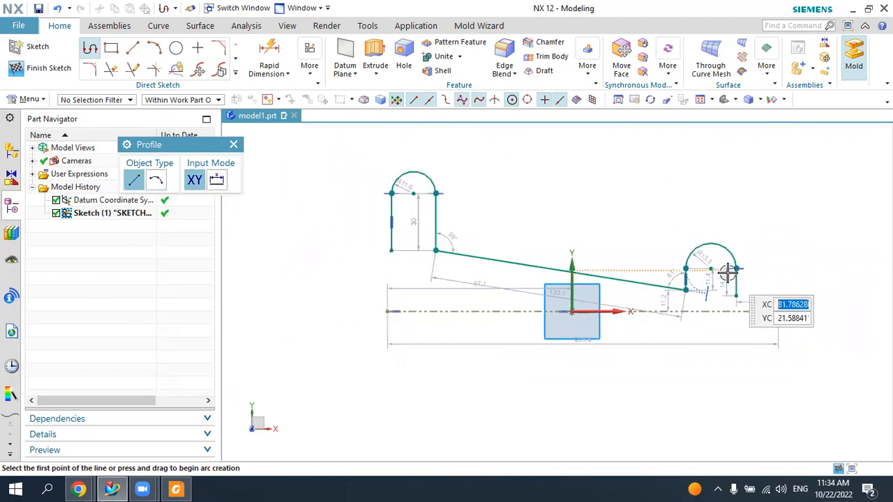
{"action": "scroll", "coordinate": [544, 216], "scroll_direction": "down", "scroll_amount": 1}
{"action": "key", "text": "Escape"}
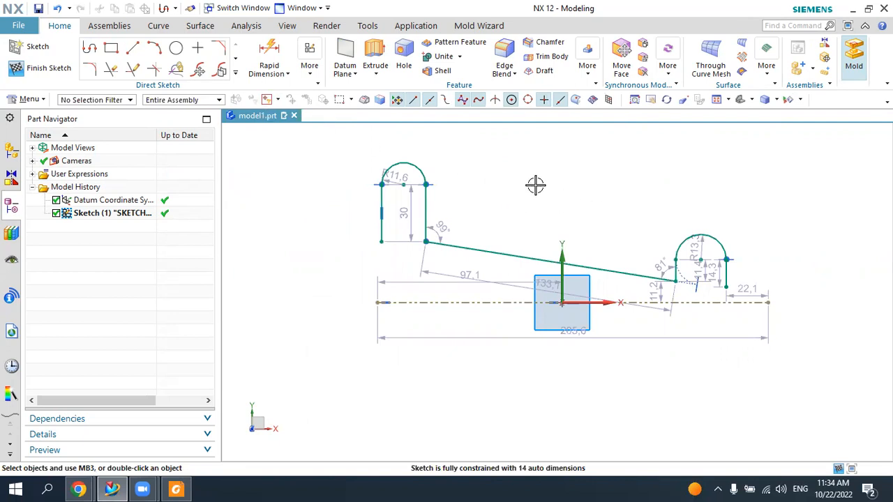
- Check drawing 1.pdf and dimension the lower end of the left rib's outer line at 35 mm above the reference line
{"action": "left_click", "coordinate": [286, 70]}
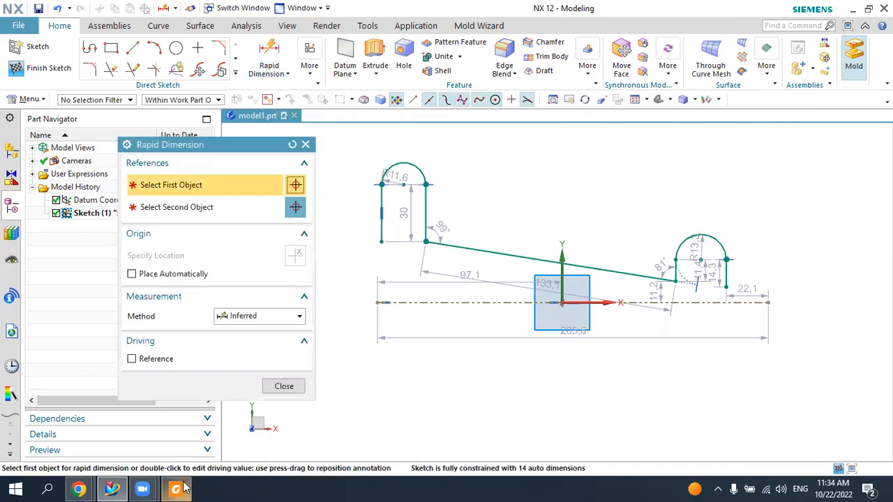
{"action": "left_click", "coordinate": [176, 488]}
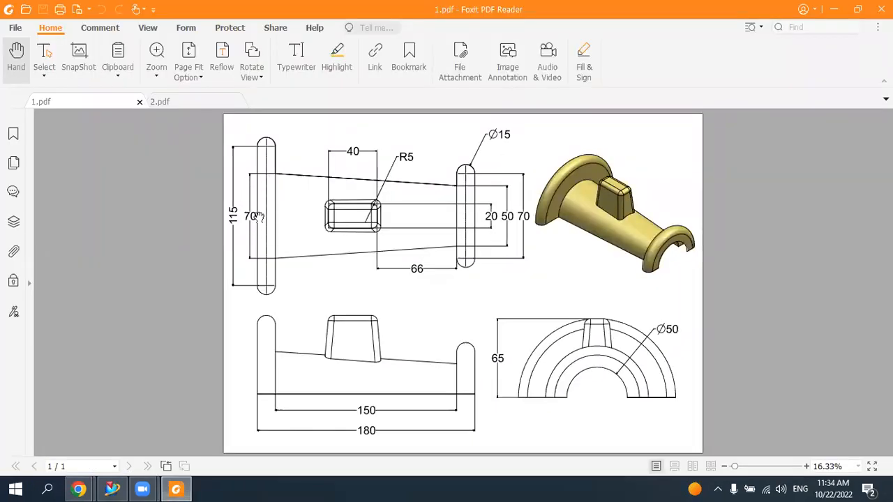
{"action": "left_click", "coordinate": [176, 488]}
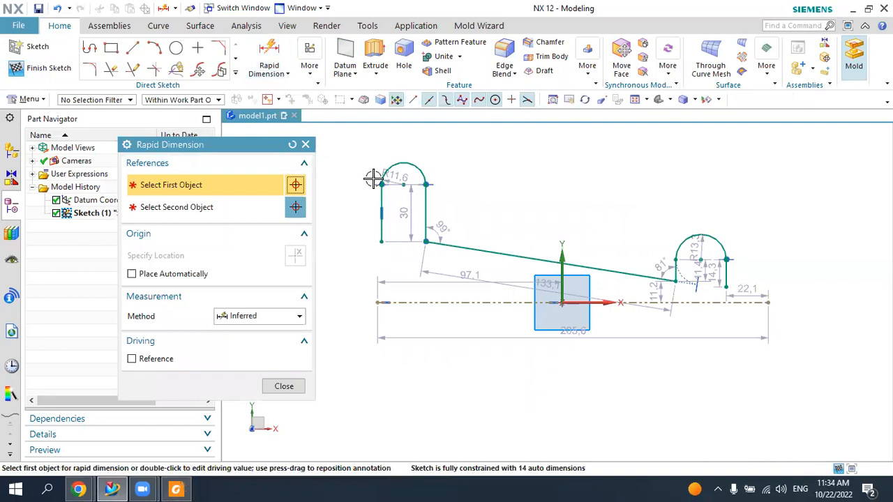
{"action": "left_click", "coordinate": [376, 303]}
{"action": "left_click", "coordinate": [381, 232]}
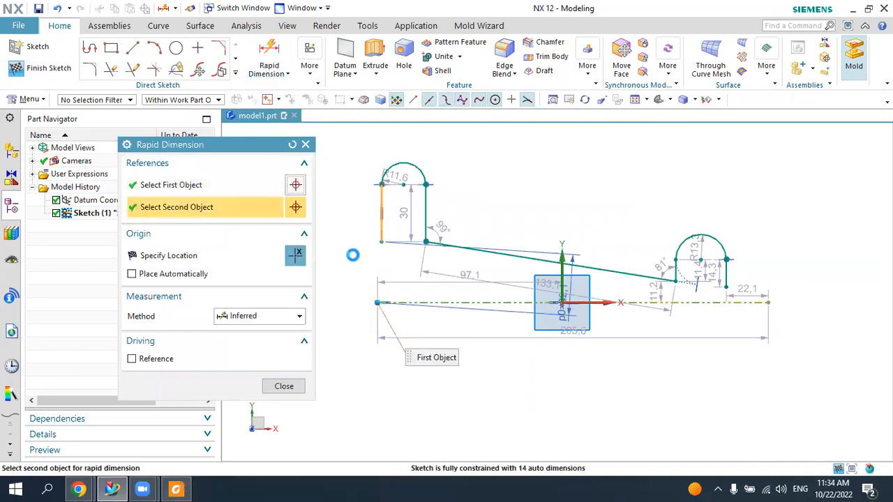
{"action": "left_click", "coordinate": [348, 263]}
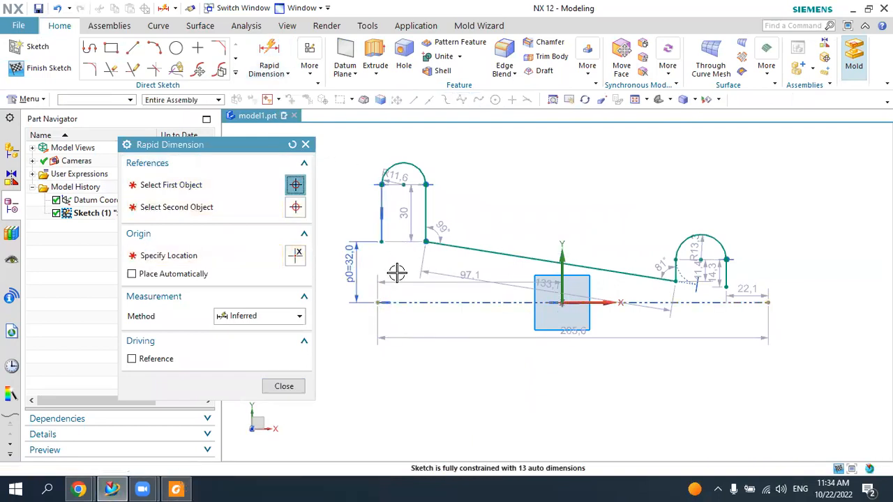
{"action": "type", "text": "35"}
{"action": "key", "text": "Return"}
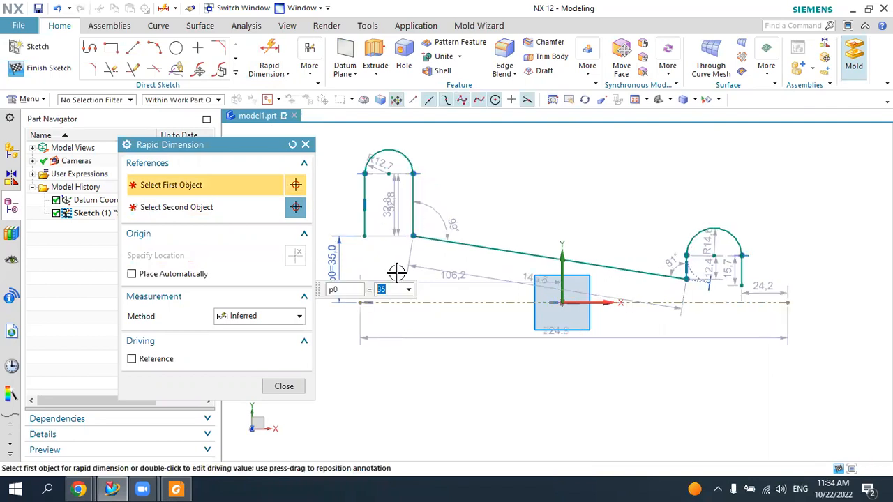
{"action": "key", "text": "Escape"}
- Dimension the left arc's center at 115/2 mm above the reference line and place that dimension outside the profile
{"action": "left_click", "coordinate": [176, 489]}
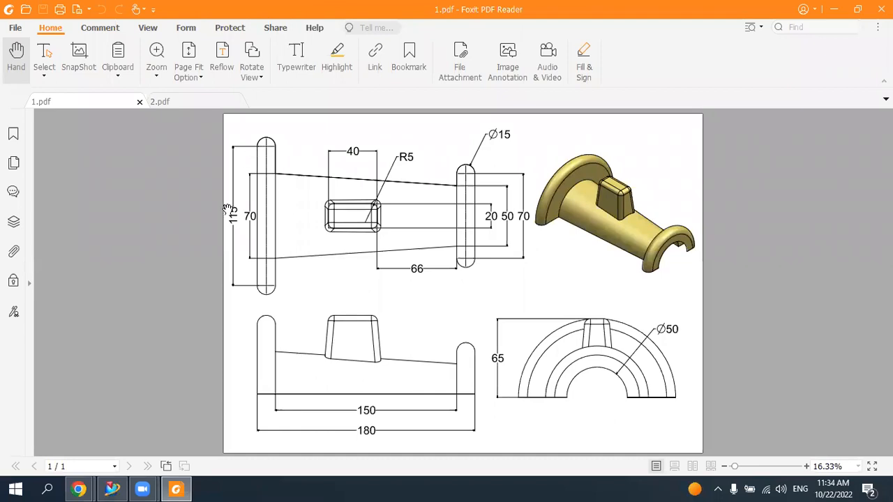
{"action": "left_click", "coordinate": [177, 490]}
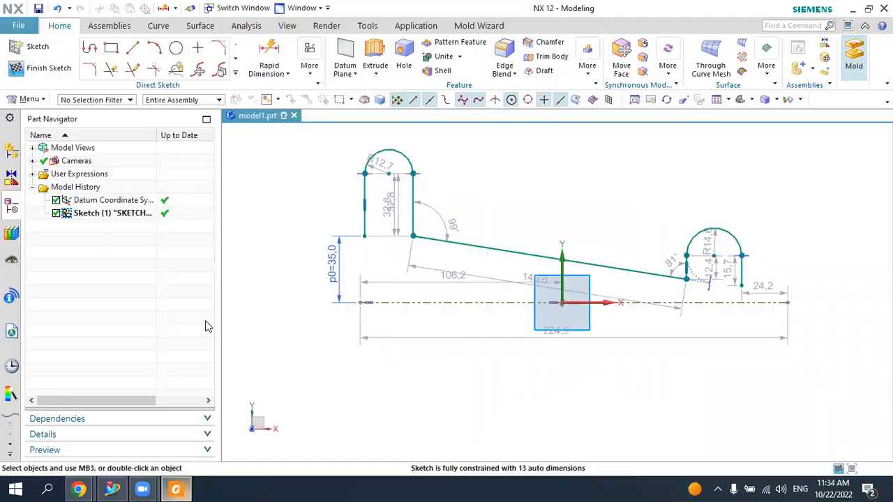
{"action": "left_click", "coordinate": [269, 60]}
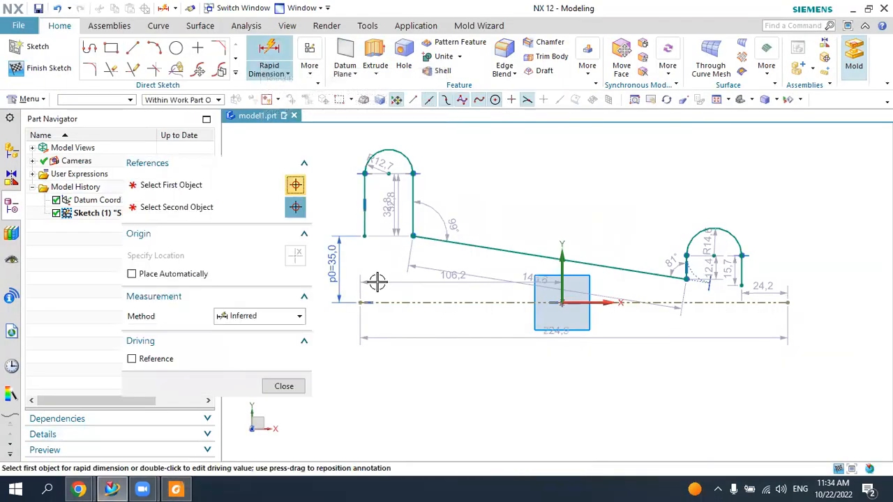
{"action": "left_click", "coordinate": [361, 302]}
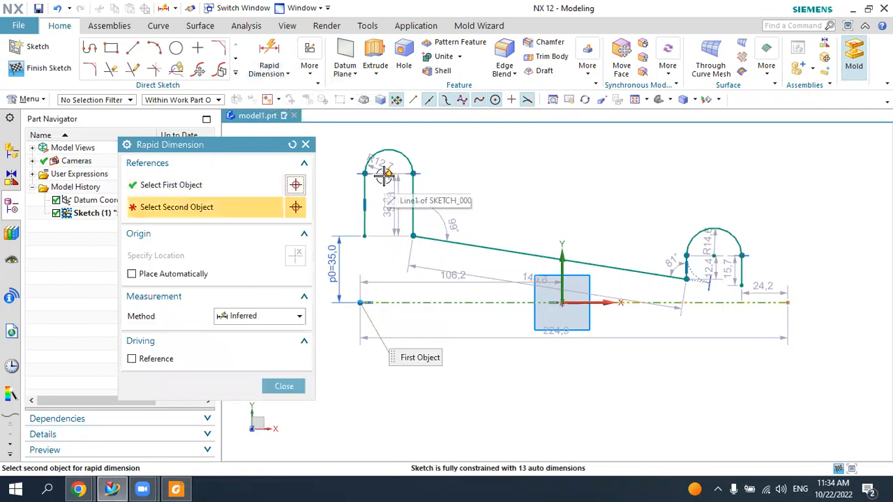
{"action": "left_click", "coordinate": [388, 173]}
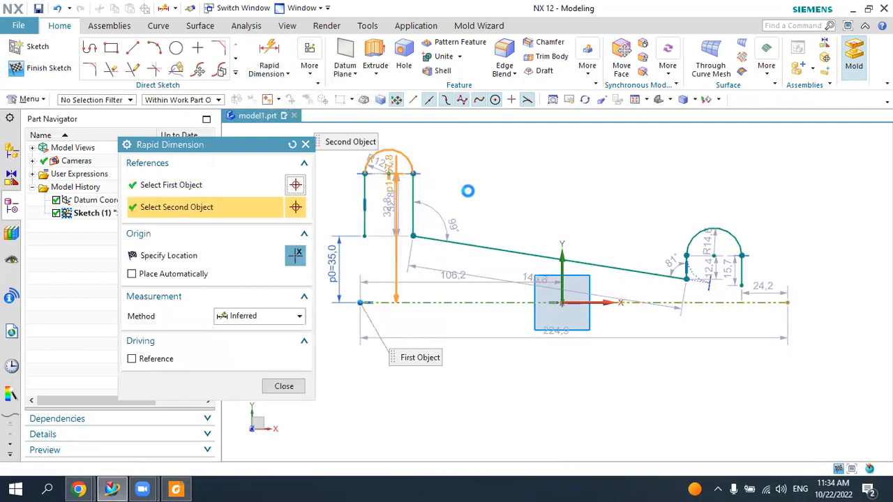
{"action": "left_click", "coordinate": [516, 205]}
{"action": "type", "text": "115"}
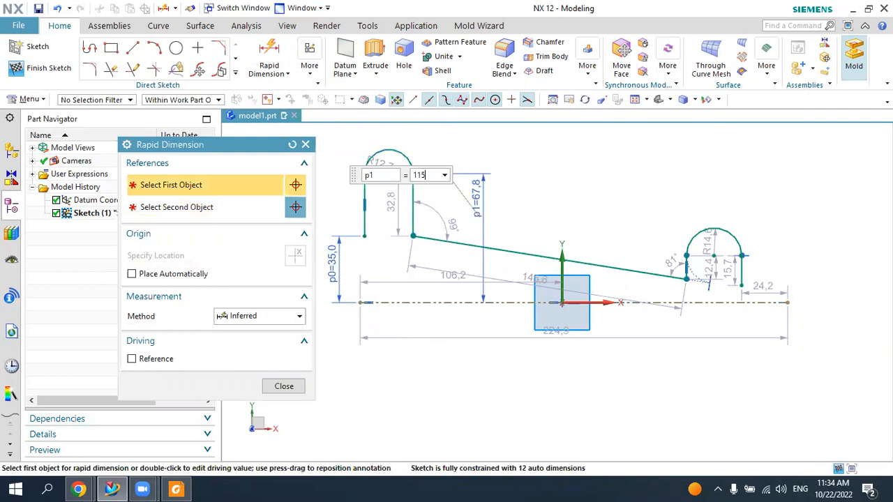
{"action": "type", "text": "/2"}
{"action": "key", "text": "Return"}
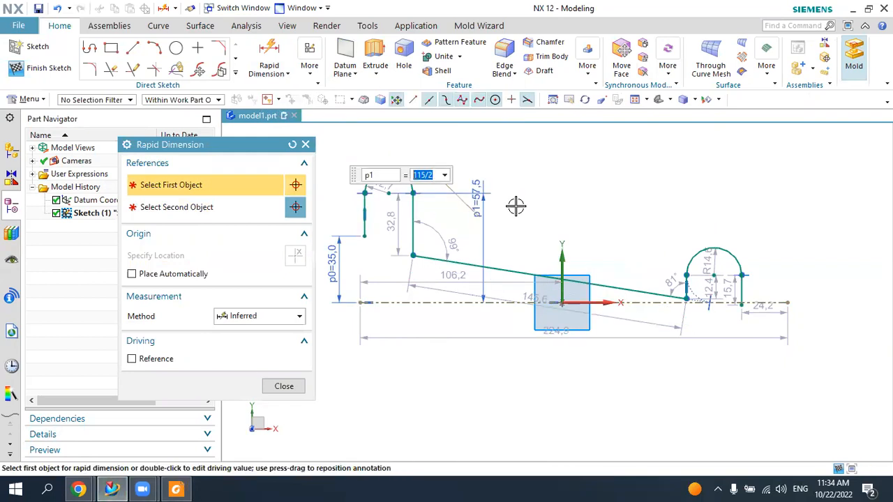
{"action": "key", "text": "Escape"}
{"action": "mouse_move", "coordinate": [474, 213]}
{"action": "left_mouse_down"}
{"action": "mouse_move", "coordinate": [251, 226]}
{"action": "mouse_move", "coordinate": [280, 229]}
{"action": "left_mouse_up"}
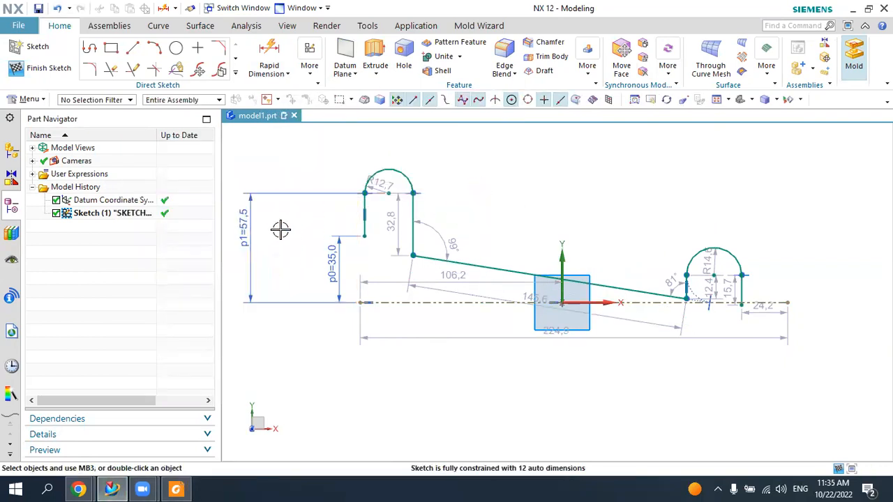
- Dimension the lower end of the right rib's outer line at 25 mm above the reference line
{"action": "scroll", "coordinate": [731, 258], "scroll_direction": "up", "scroll_amount": 2}
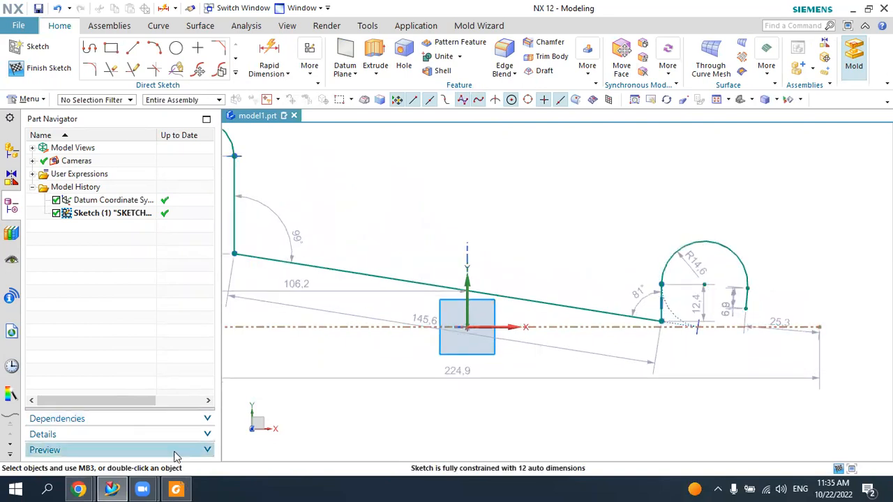
{"action": "left_click", "coordinate": [176, 489]}
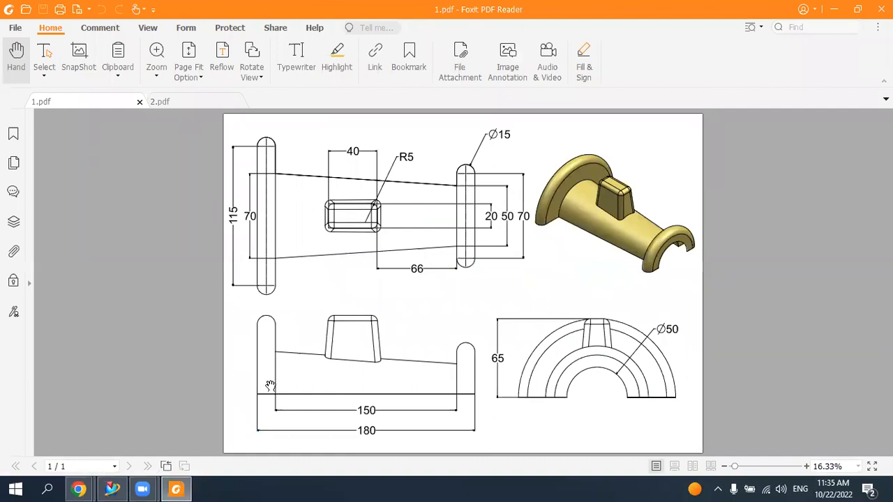
{"action": "left_click", "coordinate": [175, 489]}
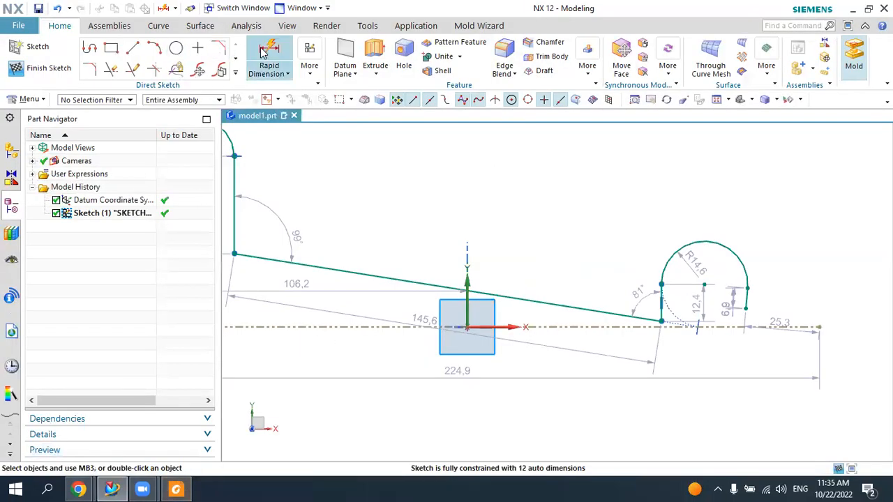
{"action": "left_click", "coordinate": [726, 314]}
{"action": "left_click", "coordinate": [721, 285]}
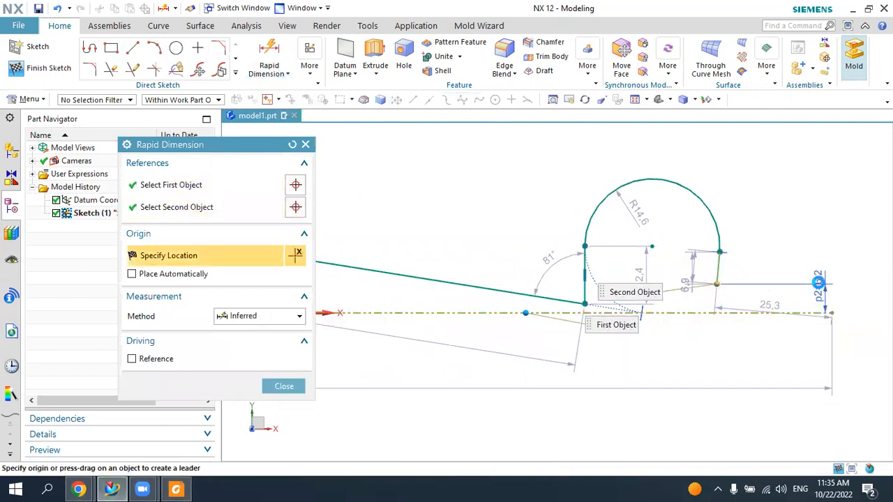
{"action": "left_click", "coordinate": [821, 235]}
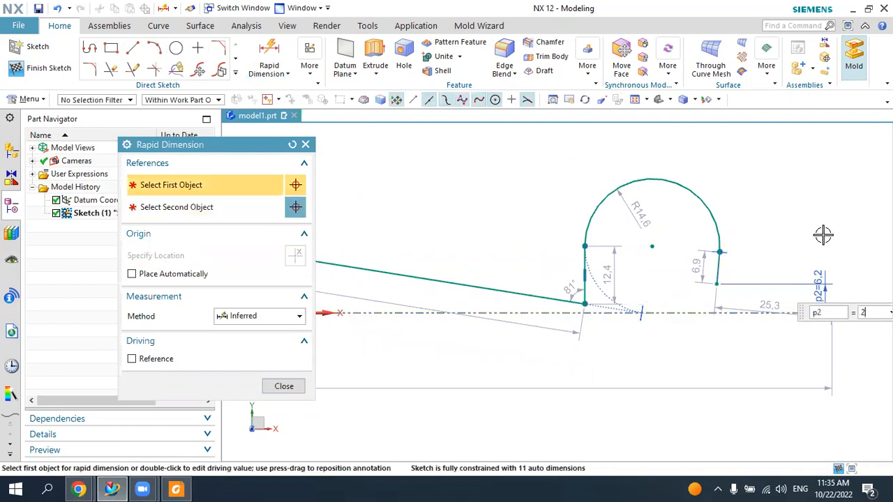
{"action": "type", "text": "25"}
{"action": "key", "text": "Return"}
{"action": "scroll", "coordinate": [650, 263], "scroll_direction": "down", "scroll_amount": 3}
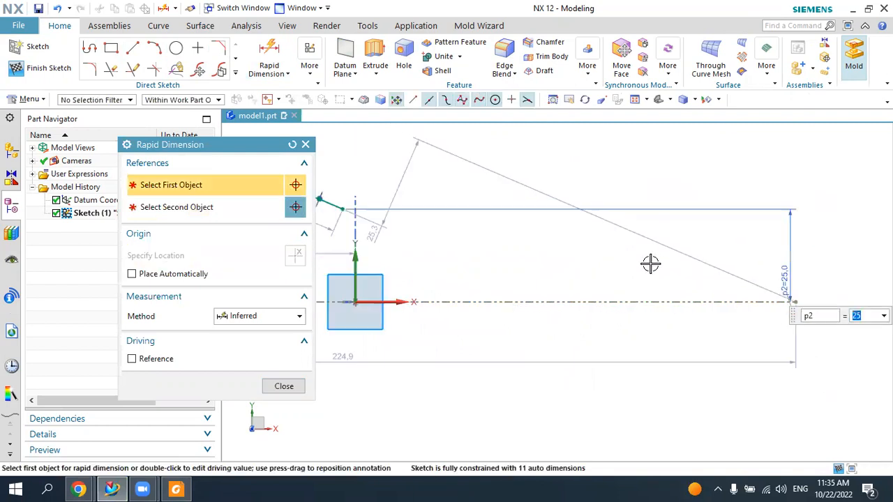
{"action": "scroll", "coordinate": [665, 283], "scroll_direction": "down", "scroll_amount": 3}
{"action": "scroll", "coordinate": [399, 293], "scroll_direction": "up", "scroll_amount": 2}
{"action": "scroll", "coordinate": [629, 283], "scroll_direction": "up", "scroll_amount": 3}
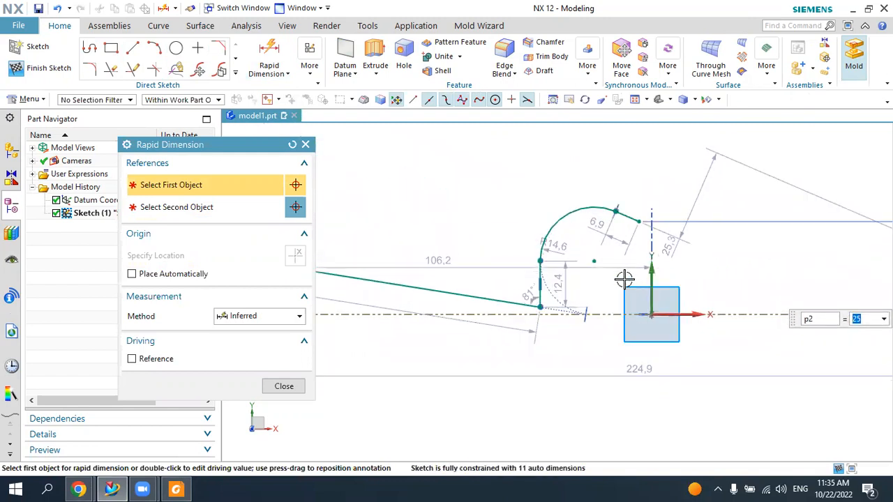
{"action": "key", "text": "Escape"}
- Try to apply a Vertical constraint to the short tilted outer line of the right rib
{"action": "left_click", "coordinate": [308, 78]}
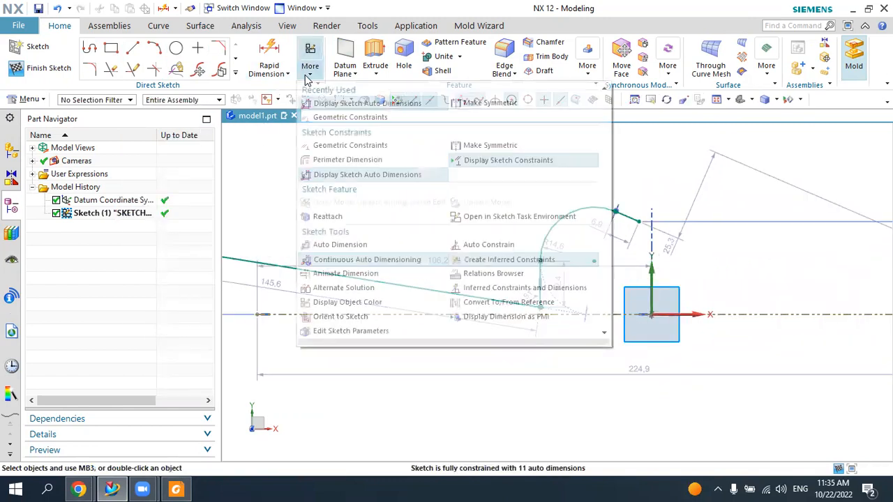
{"action": "left_click", "coordinate": [331, 118]}
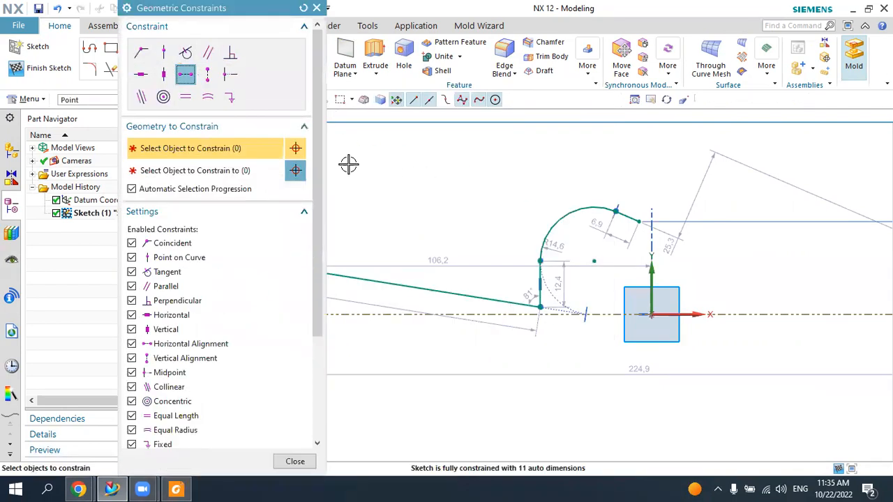
{"action": "left_click", "coordinate": [163, 74]}
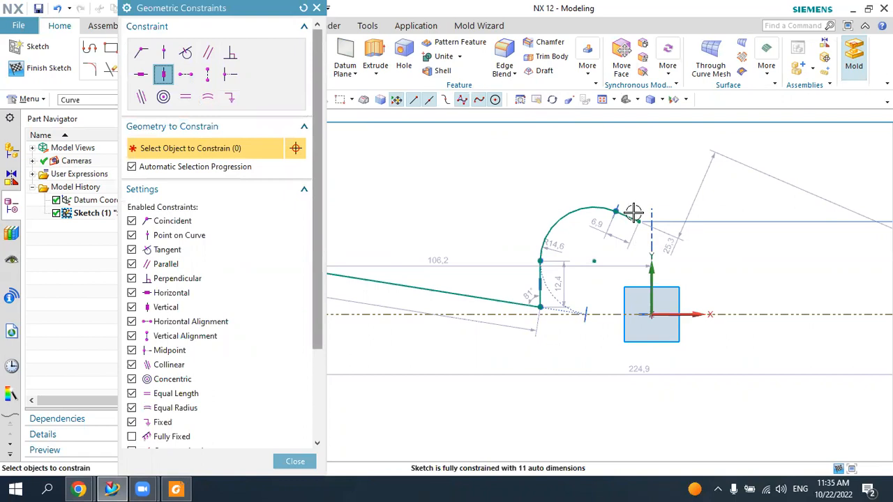
{"action": "left_click", "coordinate": [634, 213]}
{"action": "scroll", "coordinate": [705, 216], "scroll_direction": "down", "scroll_amount": 4}
{"action": "scroll", "coordinate": [692, 235], "scroll_direction": "down", "scroll_amount": 5}
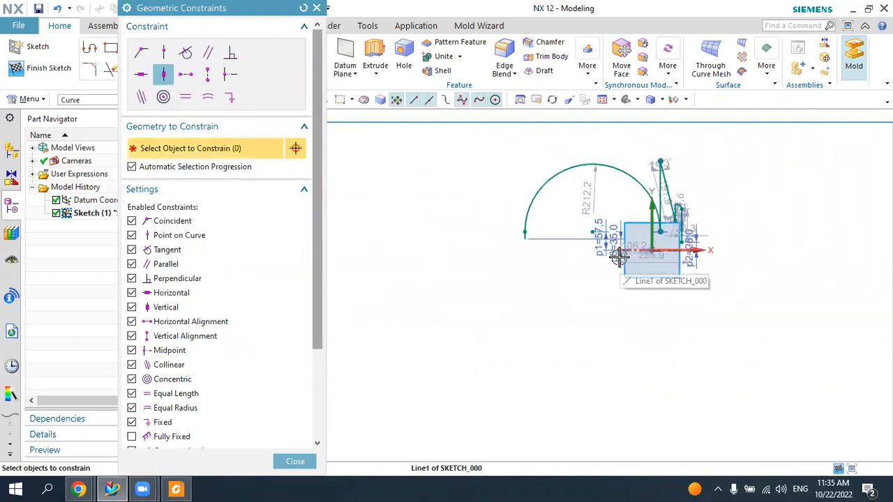
{"action": "middle_click", "coordinate": [619, 257]}
- Delete the tilted outer line of the right rib and stretch its arc downward to a radius of about 17.1 mm
{"action": "scroll", "coordinate": [607, 244], "scroll_direction": "up", "scroll_amount": 5}
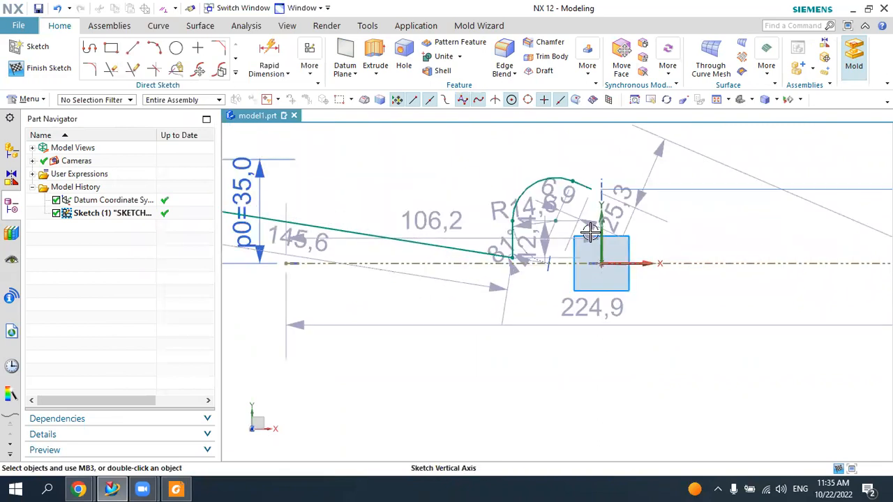
{"action": "scroll", "coordinate": [590, 232], "scroll_direction": "up", "scroll_amount": 3}
{"action": "left_click", "coordinate": [565, 136]}
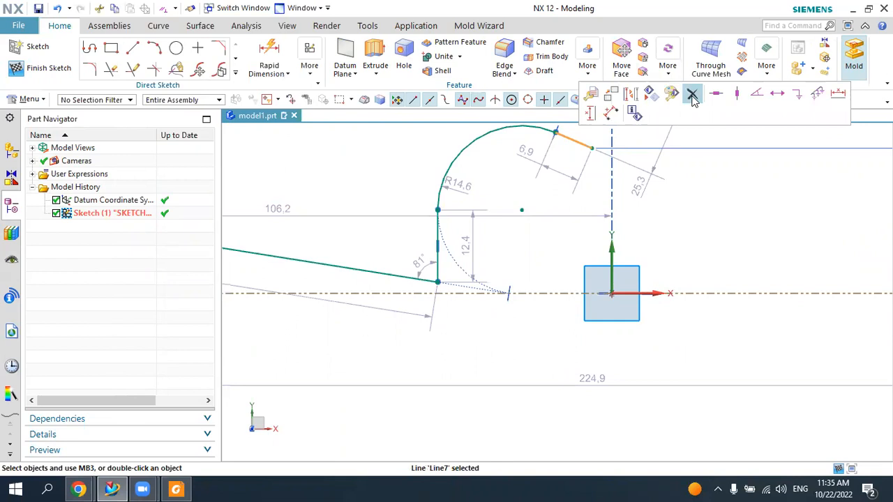
{"action": "left_click", "coordinate": [692, 95]}
{"action": "mouse_move", "coordinate": [572, 143]}
{"action": "left_mouse_down"}
{"action": "mouse_move", "coordinate": [601, 163]}
{"action": "mouse_move", "coordinate": [624, 213]}
{"action": "mouse_move", "coordinate": [686, 213]}
{"action": "left_mouse_up"}
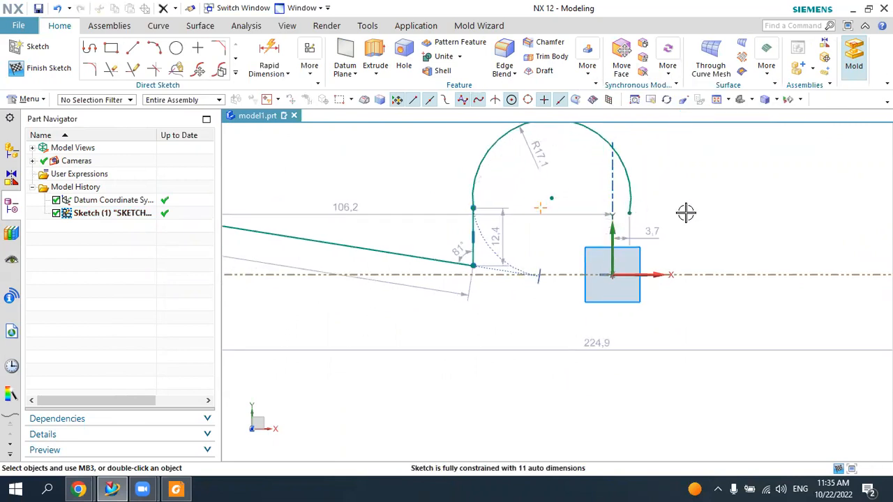
- Draw a vertical line about 9 mm long downward from the free end of the right rib's arc
{"action": "left_click", "coordinate": [133, 48]}
{"action": "left_click", "coordinate": [630, 213]}
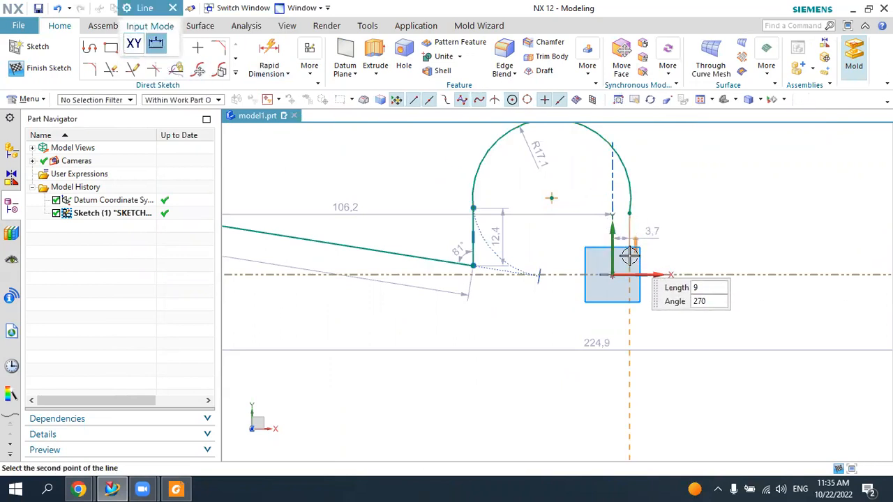
{"action": "left_click", "coordinate": [665, 238]}
{"action": "scroll", "coordinate": [665, 238], "scroll_direction": "down", "scroll_amount": 2}
{"action": "key", "text": "Escape"}
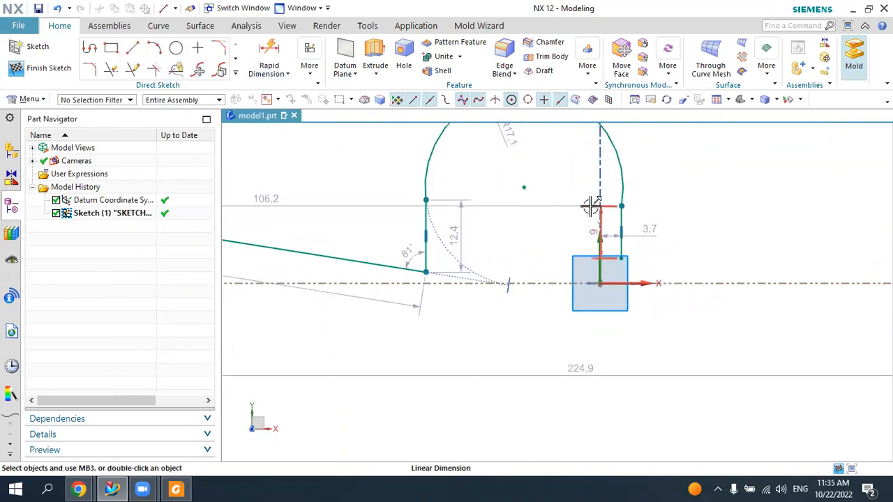
- Apply a Tangent constraint between the right rib's outer vertical line and its arc
{"action": "key", "text": "c"}
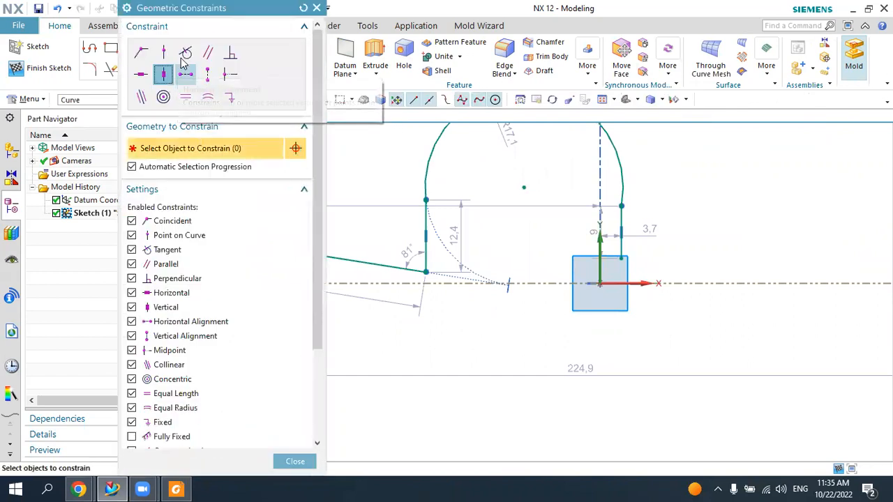
{"action": "left_click", "coordinate": [185, 54]}
{"action": "left_click", "coordinate": [625, 225]}
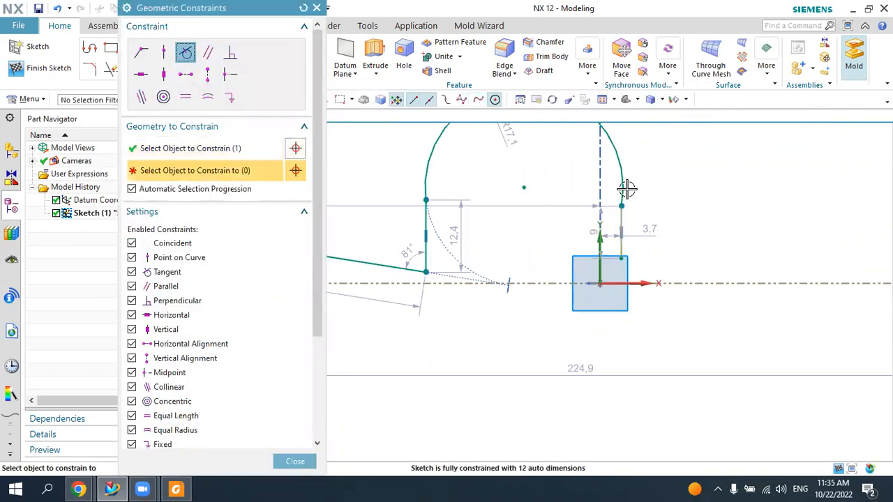
{"action": "left_click", "coordinate": [623, 189]}
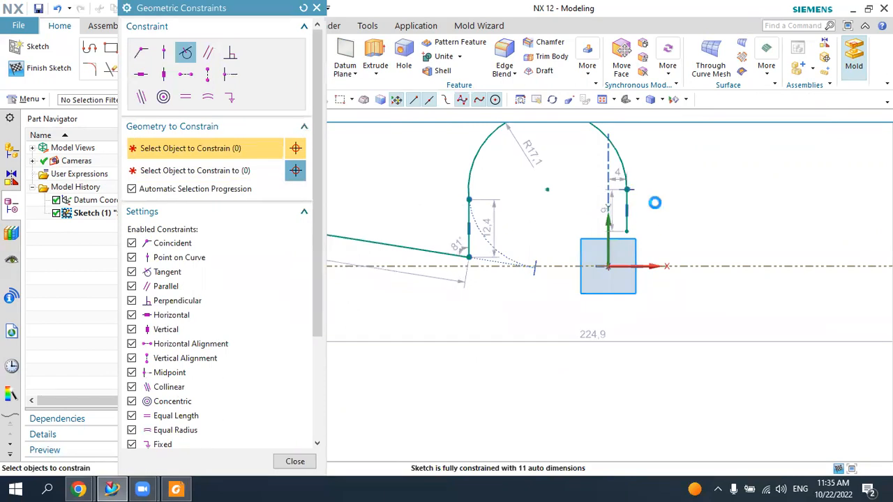
{"action": "middle_click", "coordinate": [590, 216]}
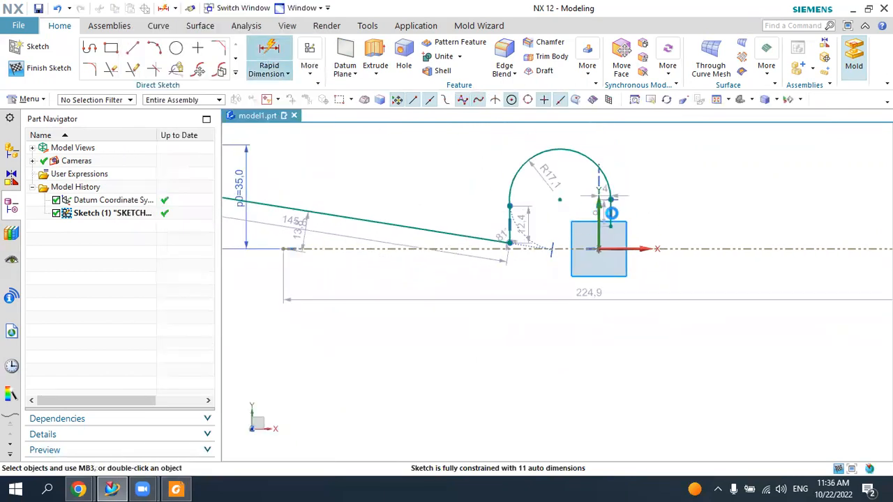
- Dimension the lower end of the right rib's outer vertical line 25 mm above the horizontal axis
{"action": "left_click", "coordinate": [269, 56]}
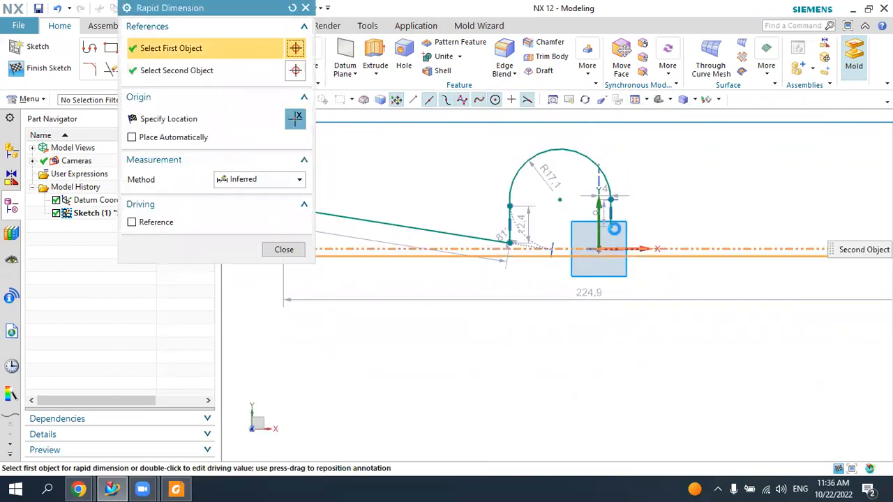
{"action": "left_click", "coordinate": [614, 228]}
{"action": "left_click", "coordinate": [695, 228]}
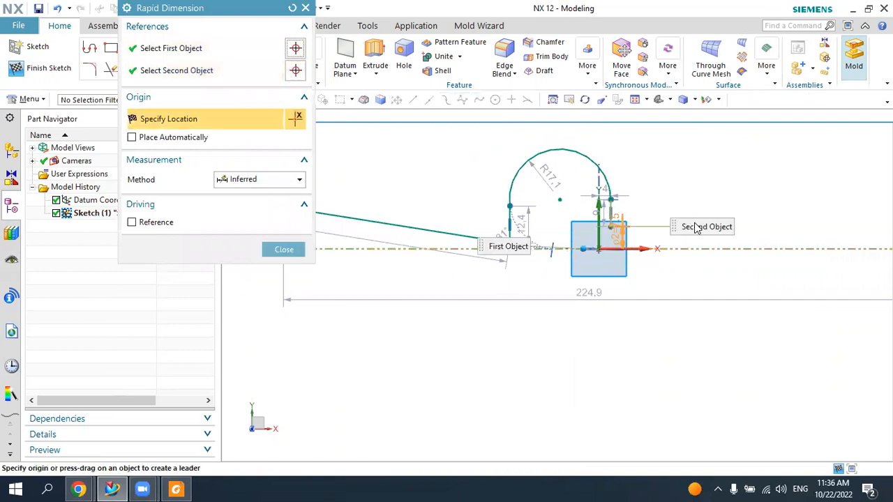
{"action": "left_click", "coordinate": [760, 168]}
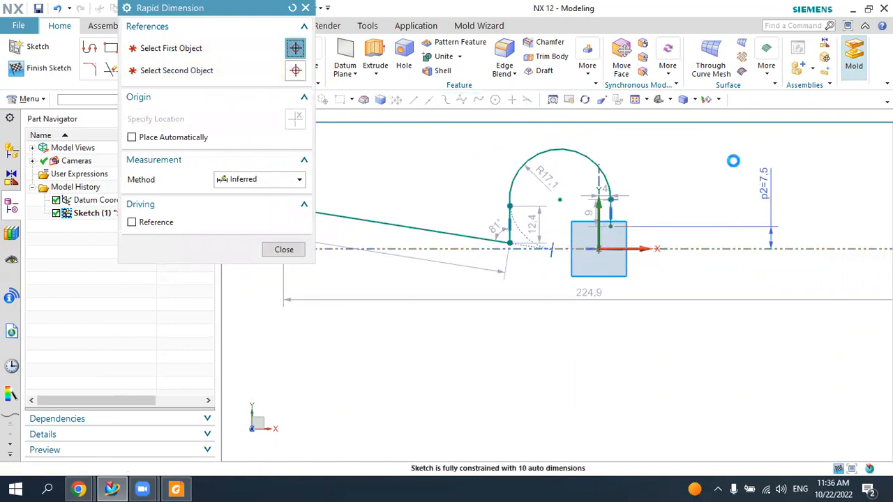
{"action": "type", "text": "25"}
{"action": "key", "text": "Return"}
{"action": "scroll", "coordinate": [593, 189], "scroll_direction": "up", "scroll_amount": 3}
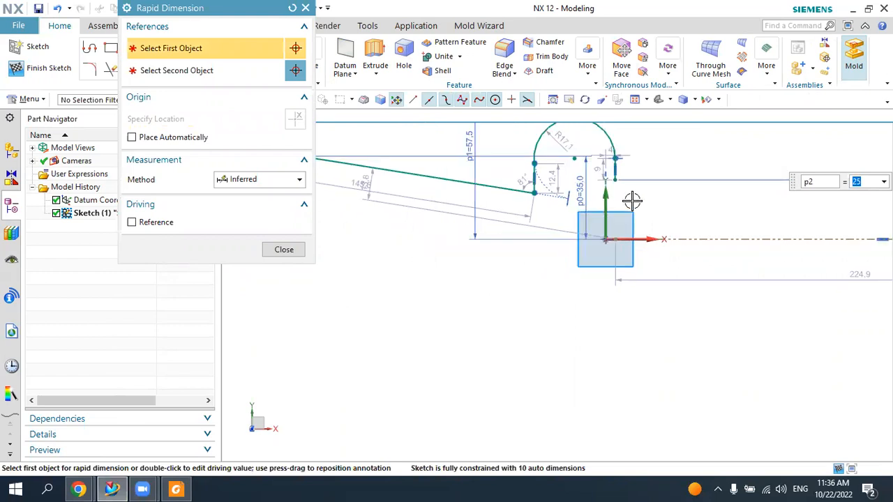
{"action": "scroll", "coordinate": [547, 168], "scroll_direction": "down", "scroll_amount": 2}
{"action": "key", "text": "Escape"}
{"action": "scroll", "coordinate": [641, 192], "scroll_direction": "down", "scroll_amount": 2}
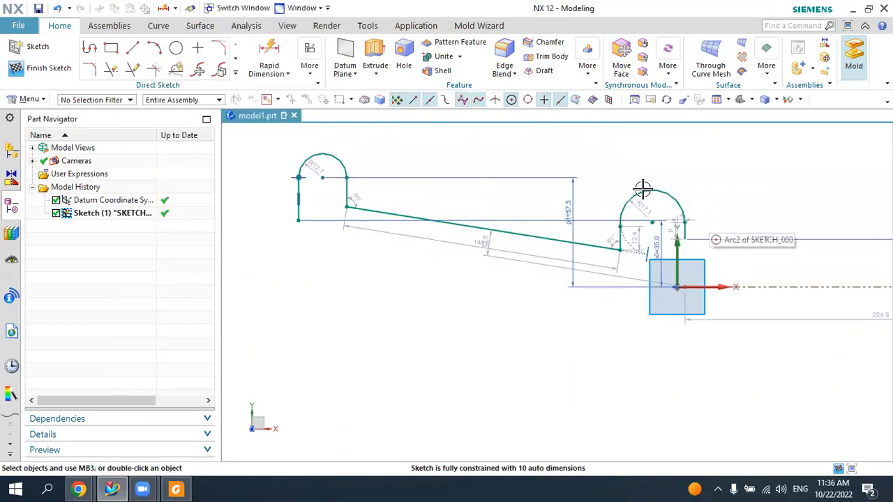
- Move the 57.5 mm and 35 mm height dimensions clear of the profile, outside the left rib
{"action": "left_click_drag", "start_coordinate": [563, 193], "coordinate": [249, 200]}
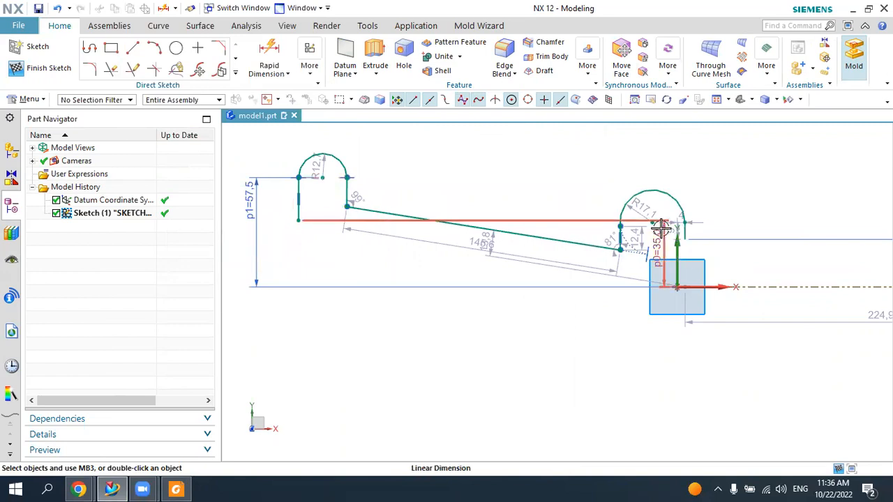
{"action": "scroll", "coordinate": [715, 253], "scroll_direction": "down", "scroll_amount": 1}
{"action": "scroll", "coordinate": [716, 253], "scroll_direction": "down", "scroll_amount": 1}
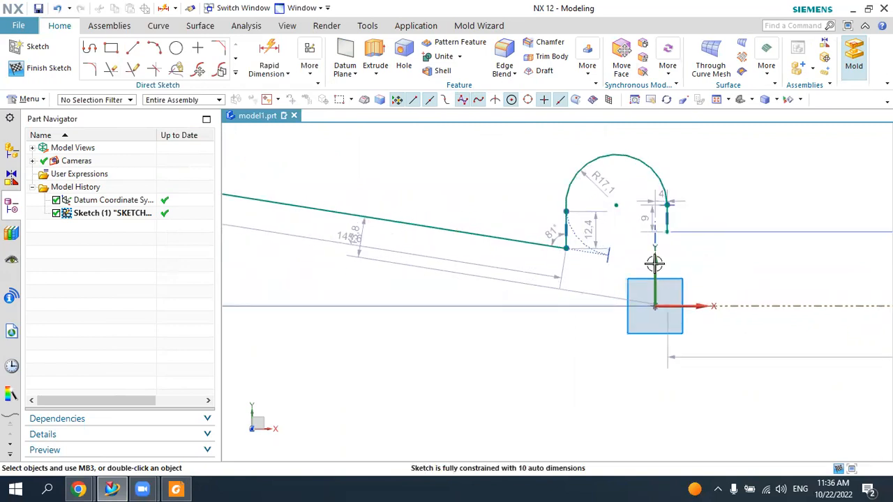
- Check drawing 1.pdf in Foxit PDF Reader and, back in NX, try to dimension the right rib's arc centre from the sketch origin
{"action": "left_click", "coordinate": [180, 489]}
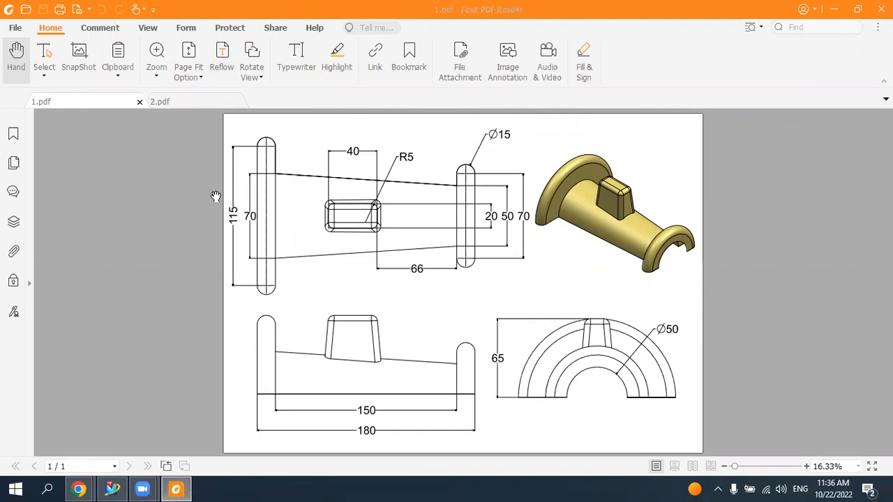
{"action": "left_click", "coordinate": [112, 488]}
{"action": "left_click", "coordinate": [270, 50]}
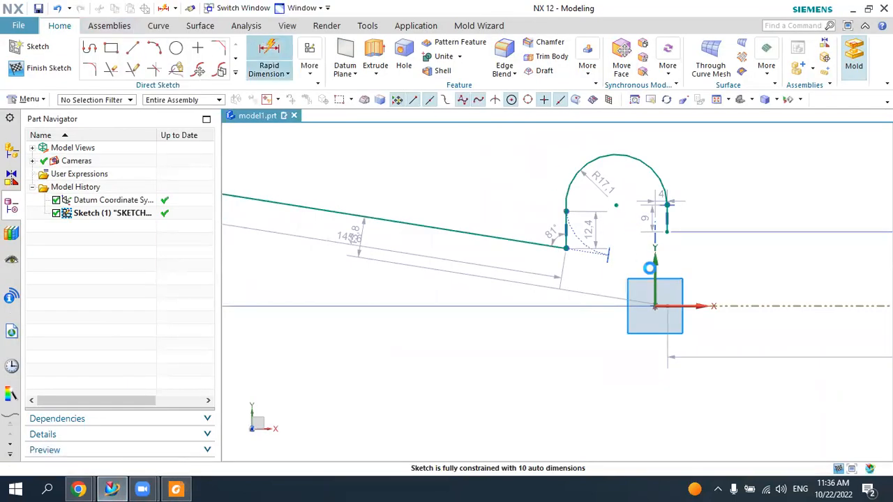
{"action": "left_click", "coordinate": [657, 307]}
{"action": "left_click", "coordinate": [616, 205]}
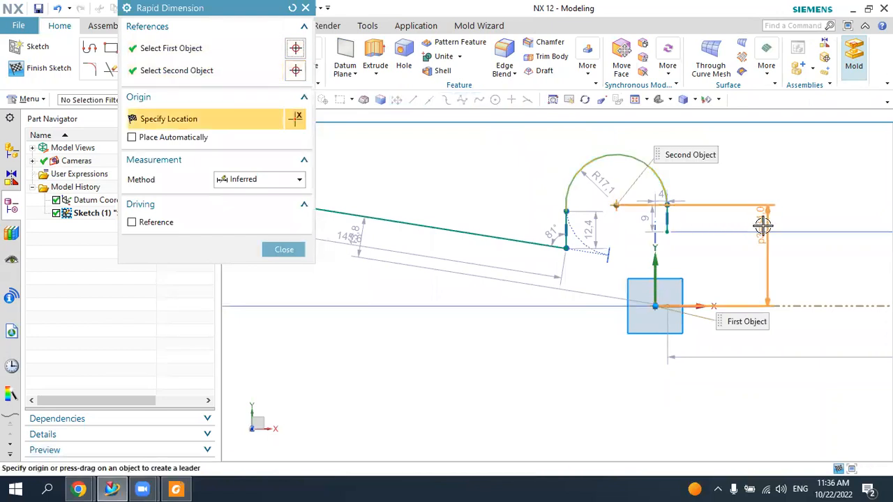
{"action": "left_click", "coordinate": [786, 222]}
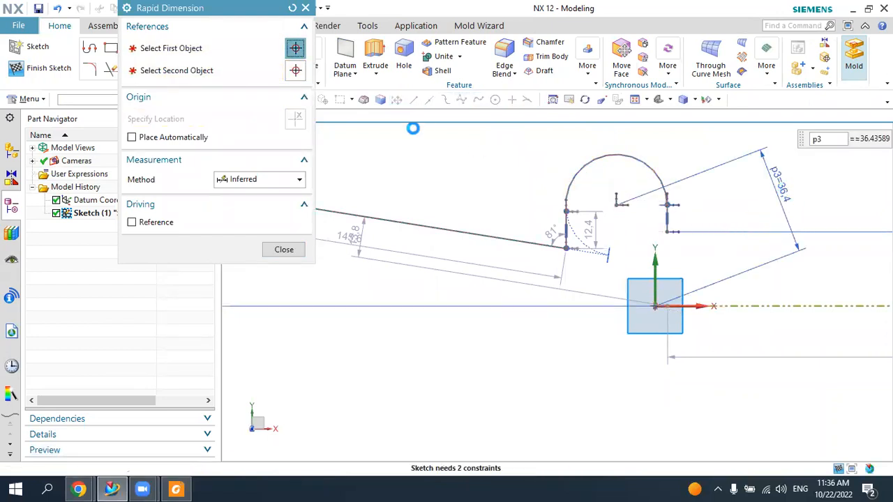
{"action": "key", "text": "ctrl+z"}
- Dimension the vertical distance from the sketch origin to the right rib's arc centre as 35 mm
{"action": "left_click", "coordinate": [270, 54]}
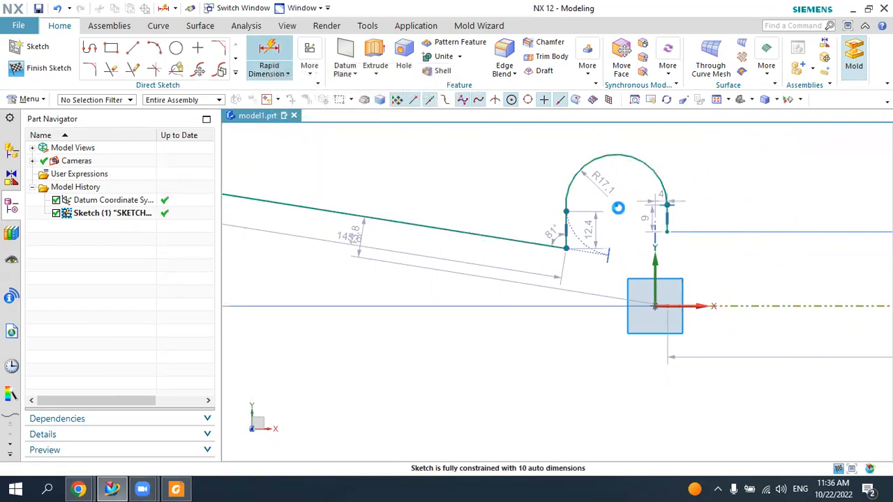
{"action": "left_click", "coordinate": [617, 203]}
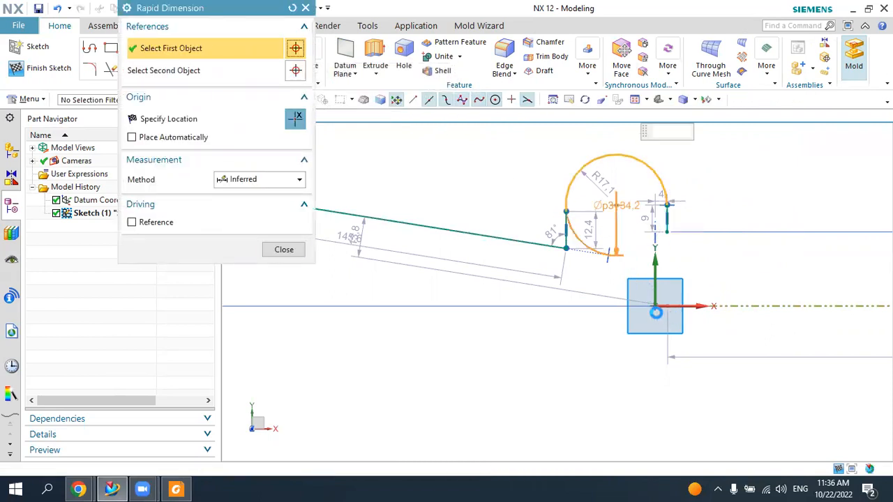
{"action": "left_click", "coordinate": [652, 306]}
{"action": "left_click", "coordinate": [749, 266]}
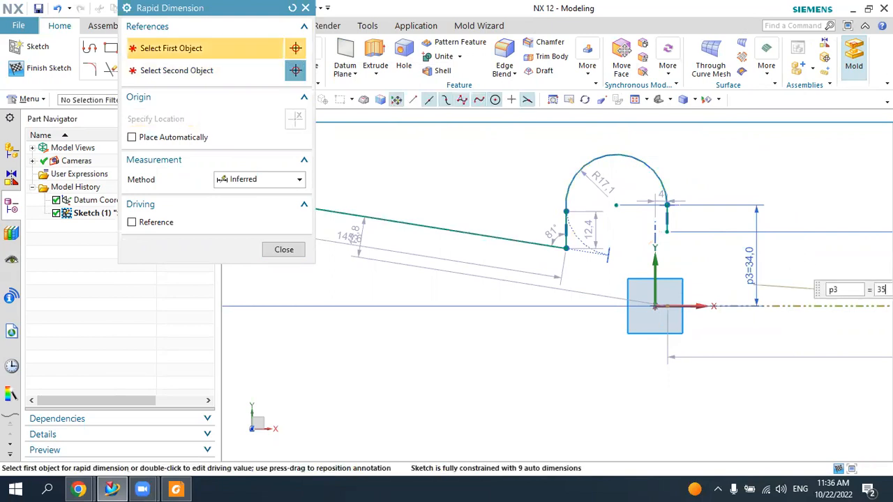
{"action": "key", "text": "Return"}
{"action": "key", "text": "Escape"}
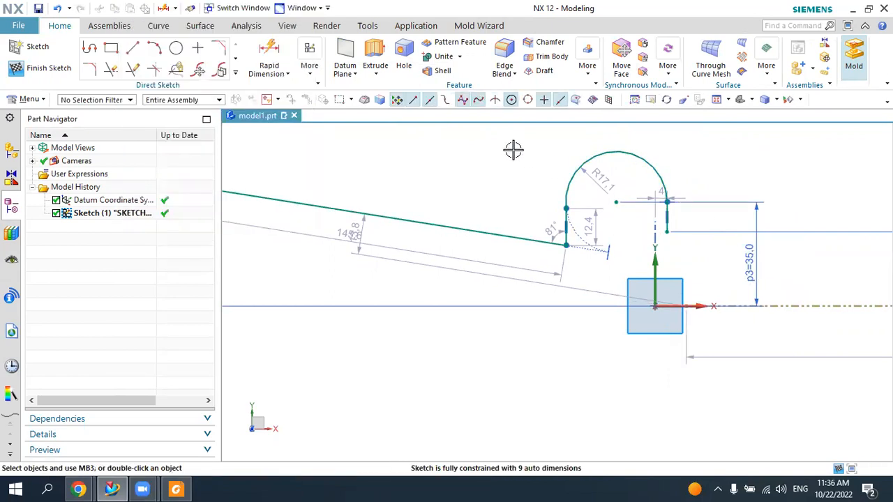
- Try to apply a Horizontal Alignment constraint between the lower ends of the right rib's two vertical lines
{"action": "left_click", "coordinate": [414, 101]}
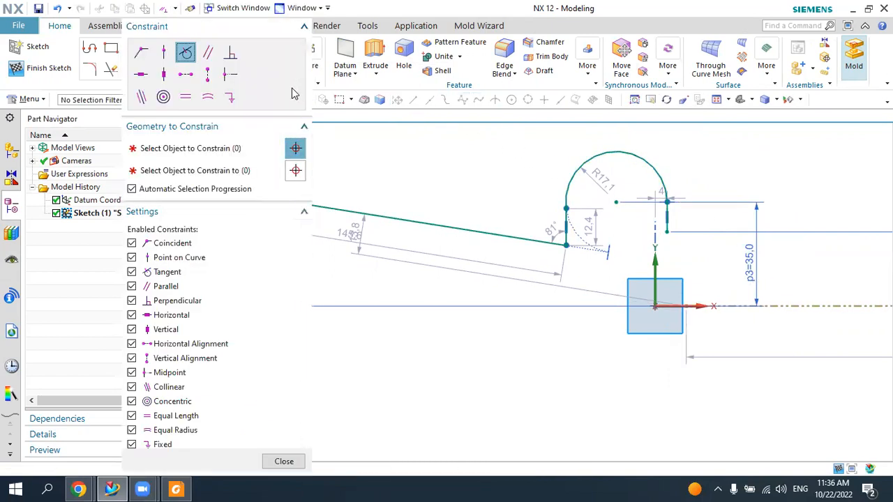
{"action": "left_click", "coordinate": [188, 77]}
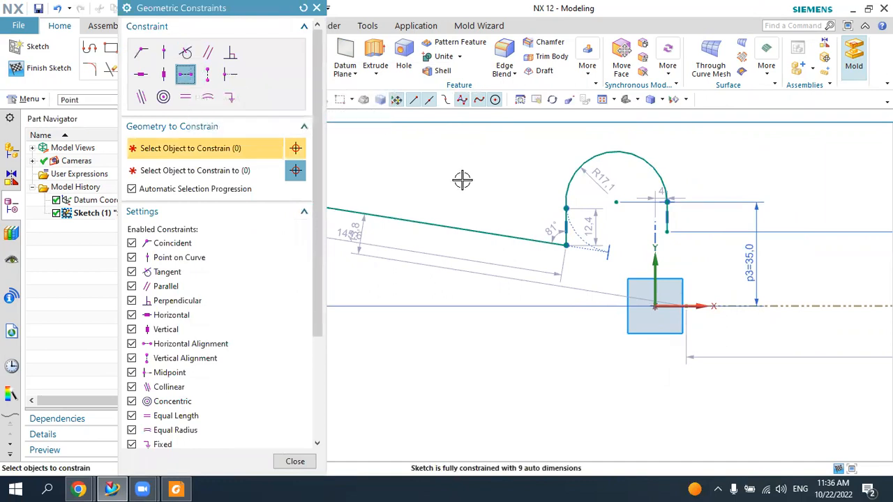
{"action": "left_click", "coordinate": [565, 247]}
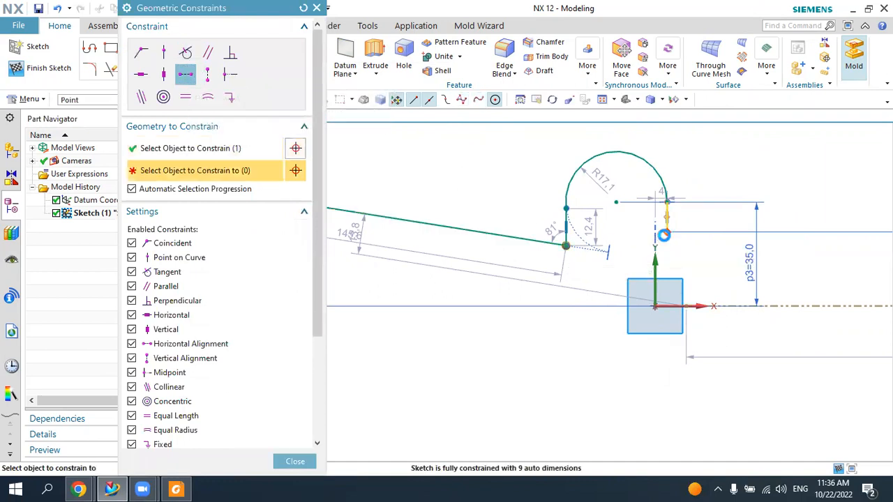
{"action": "left_click", "coordinate": [663, 235]}
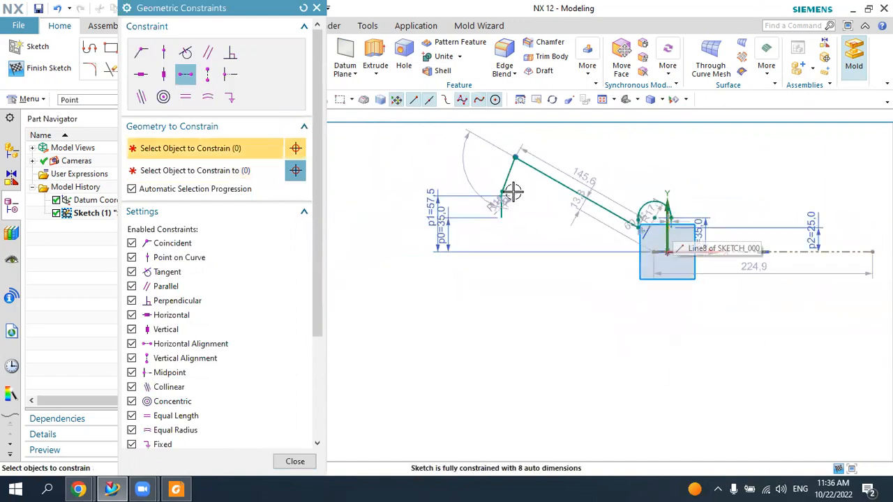
{"action": "scroll", "coordinate": [513, 191], "scroll_direction": "up", "scroll_amount": 1}
{"action": "key", "text": "Escape"}
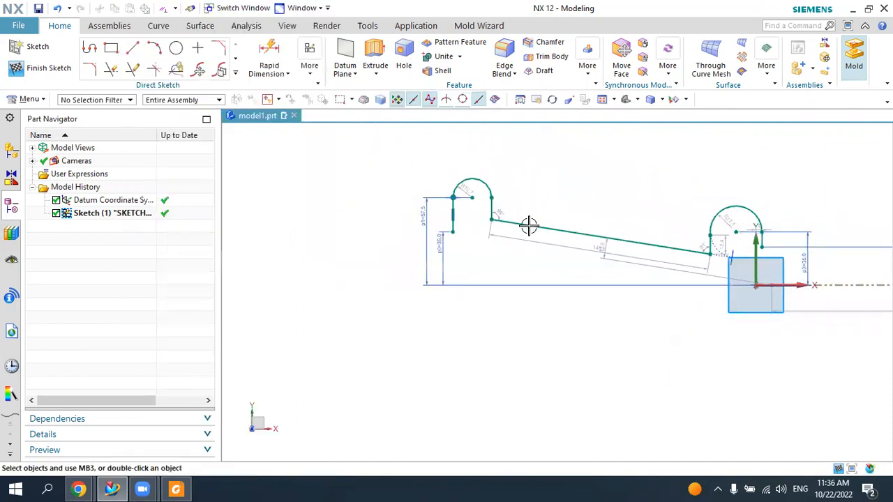
- Apply a Horizontal Alignment constraint between the lower ends of the left rib's outer and inner vertical lines
{"action": "scroll", "coordinate": [727, 259], "scroll_direction": "up", "scroll_amount": 2}
{"action": "scroll", "coordinate": [674, 247], "scroll_direction": "down", "scroll_amount": 2}
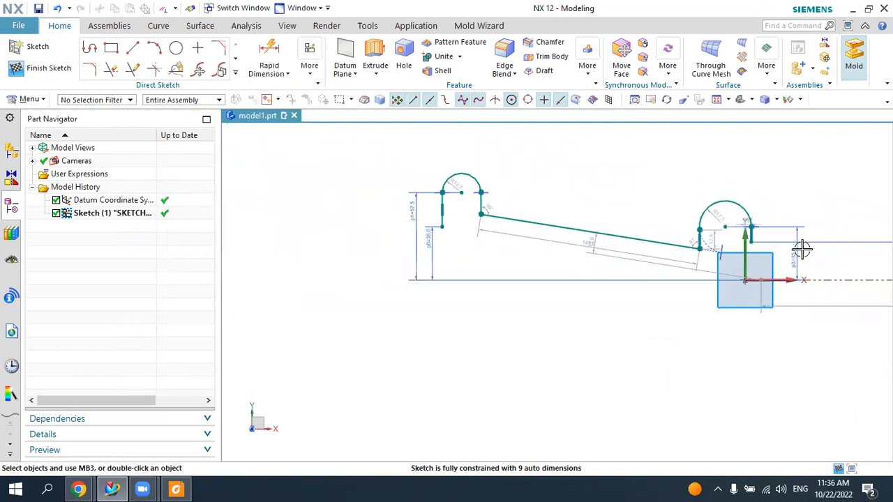
{"action": "scroll", "coordinate": [842, 256], "scroll_direction": "up", "scroll_amount": 2}
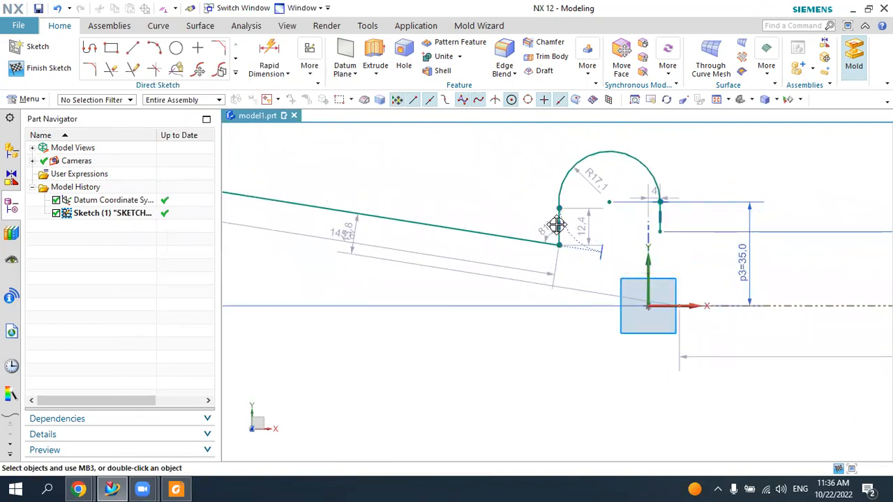
{"action": "scroll", "coordinate": [631, 232], "scroll_direction": "down", "scroll_amount": 1}
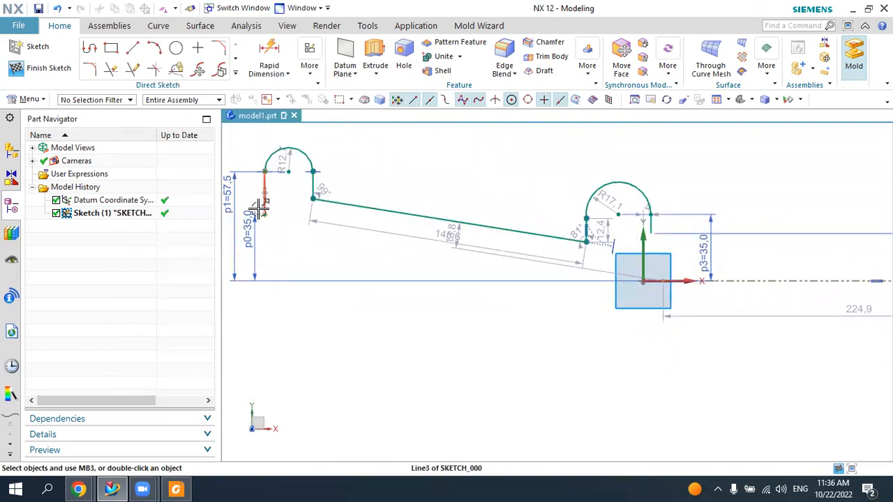
{"action": "scroll", "coordinate": [260, 209], "scroll_direction": "up", "scroll_amount": 1}
{"action": "key", "text": "c"}
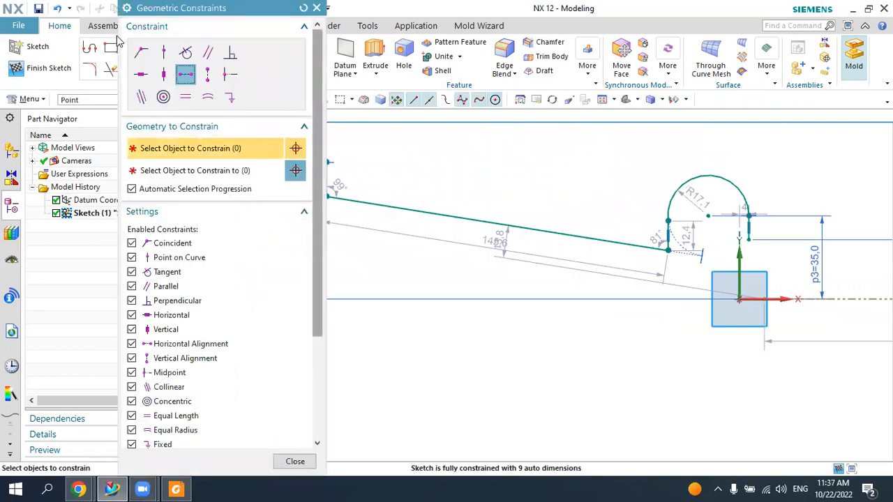
{"action": "left_click", "coordinate": [266, 216]}
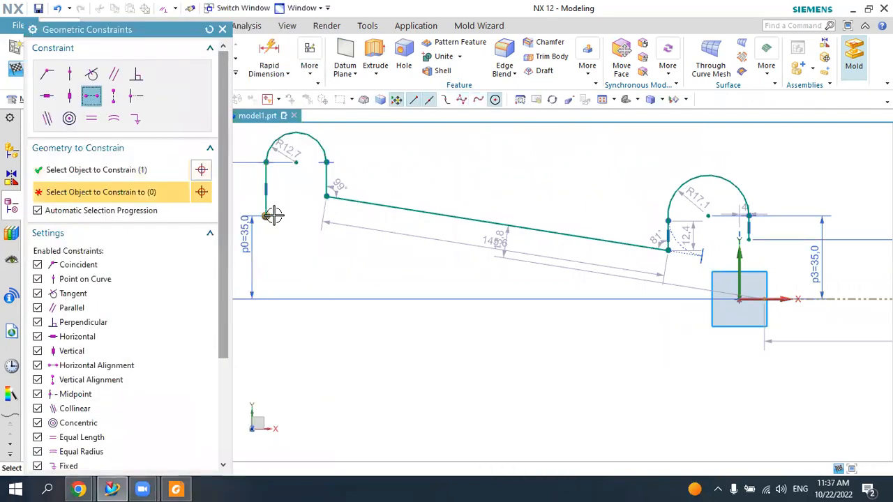
{"action": "left_click", "coordinate": [327, 199]}
{"action": "scroll", "coordinate": [405, 219], "scroll_direction": "up", "scroll_amount": 2}
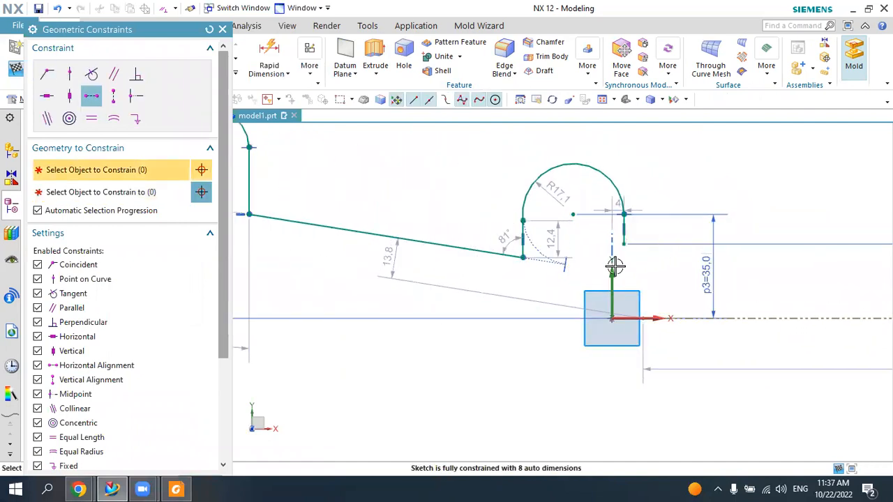
{"action": "middle_click", "coordinate": [581, 279]}
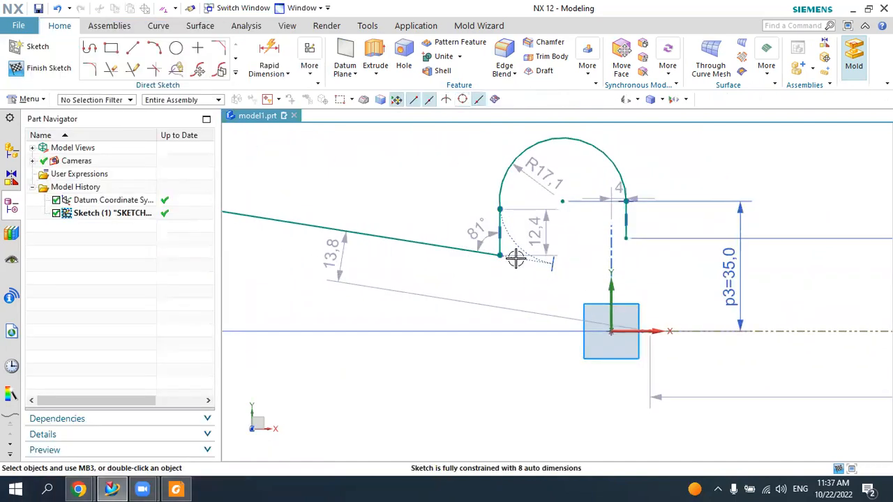
- Dimension the lower end of the right rib's inner vertical line 25 mm above the sketch origin
{"action": "left_click", "coordinate": [270, 62]}
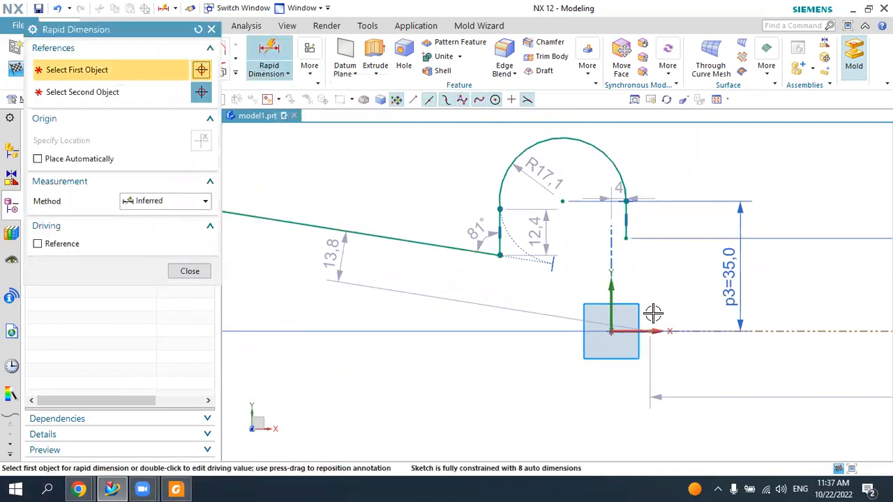
{"action": "left_click", "coordinate": [611, 331]}
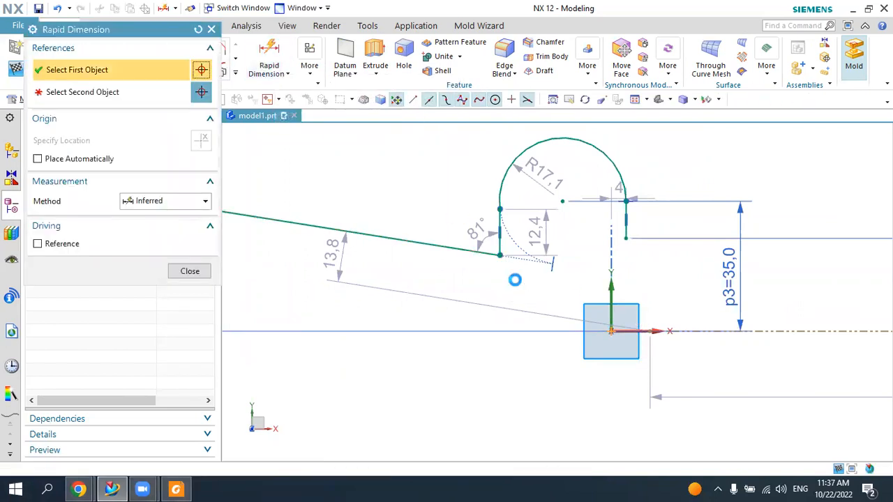
{"action": "left_click", "coordinate": [531, 273]}
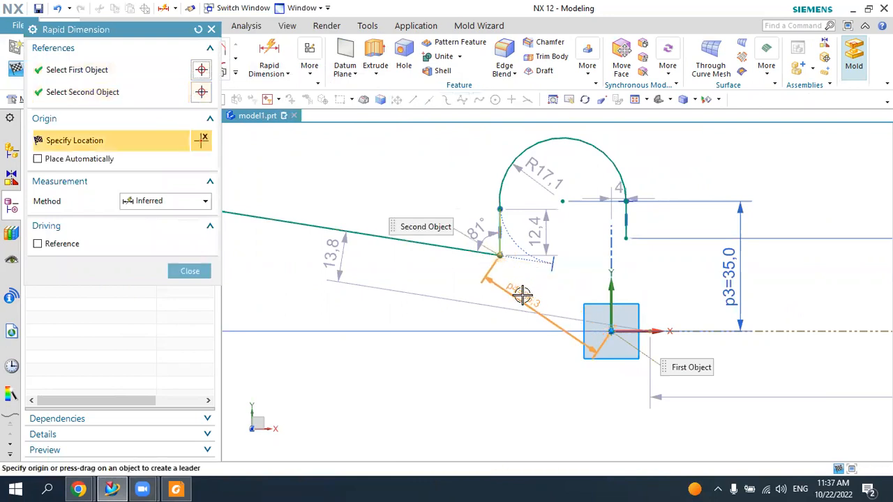
{"action": "left_click", "coordinate": [502, 293]}
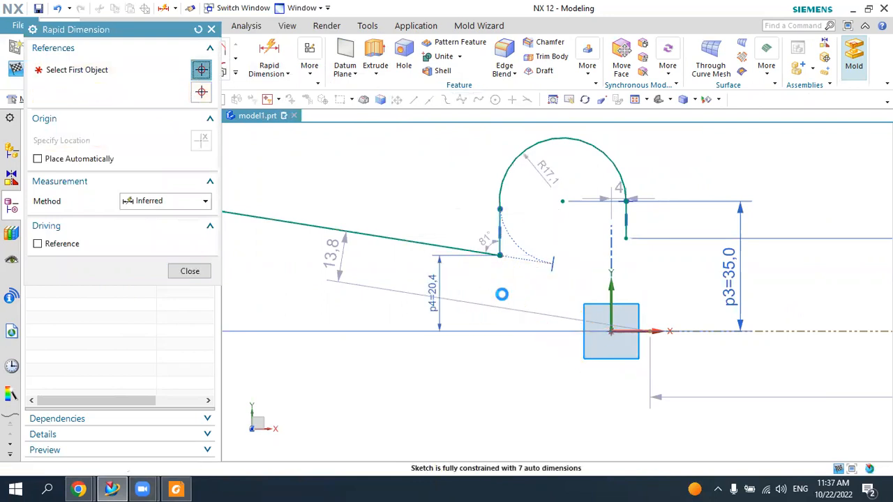
{"action": "type", "text": "25"}
{"action": "key", "text": "Return"}
{"action": "key", "text": "Escape"}
- Move both ribs' radius dimensions outside their arcs and check the rib diameter in drawing 1.pdf in Foxit PDF Reader
{"action": "scroll", "coordinate": [593, 256], "scroll_direction": "up", "scroll_amount": 2}
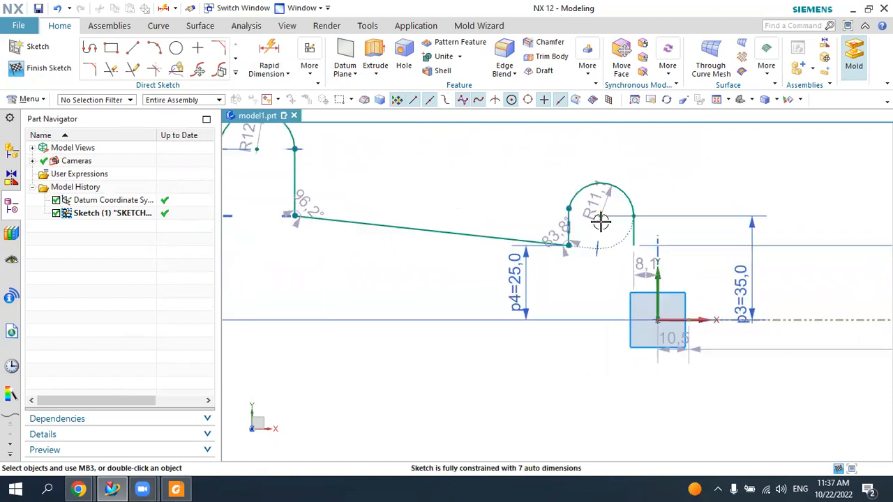
{"action": "scroll", "coordinate": [519, 158], "scroll_direction": "down", "scroll_amount": 3}
{"action": "scroll", "coordinate": [479, 156], "scroll_direction": "up", "scroll_amount": 1}
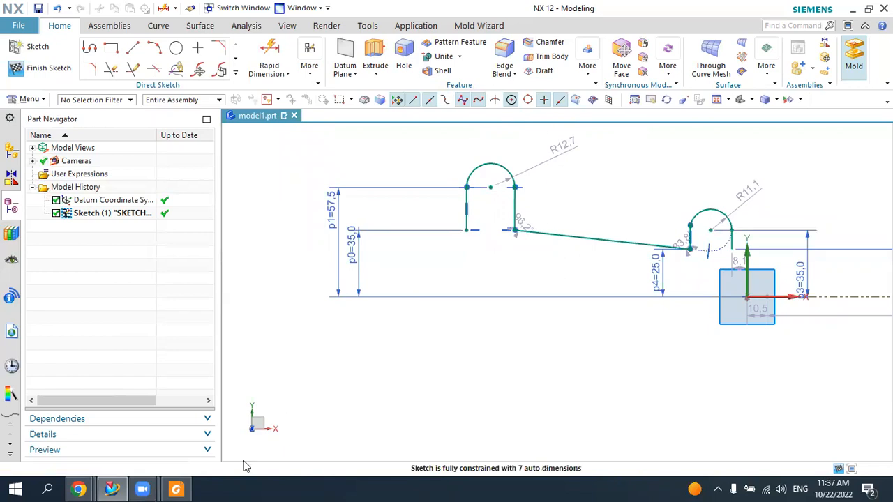
{"action": "left_click", "coordinate": [187, 488]}
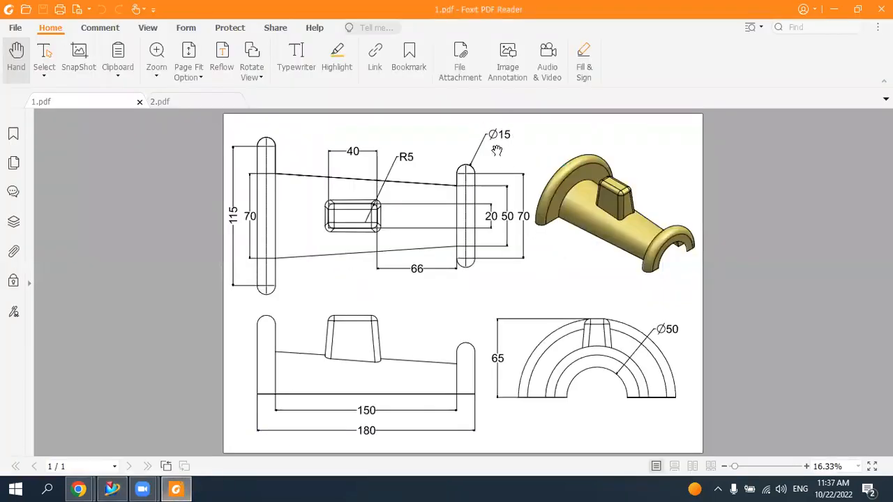
{"action": "key", "text": "alt+Tab"}
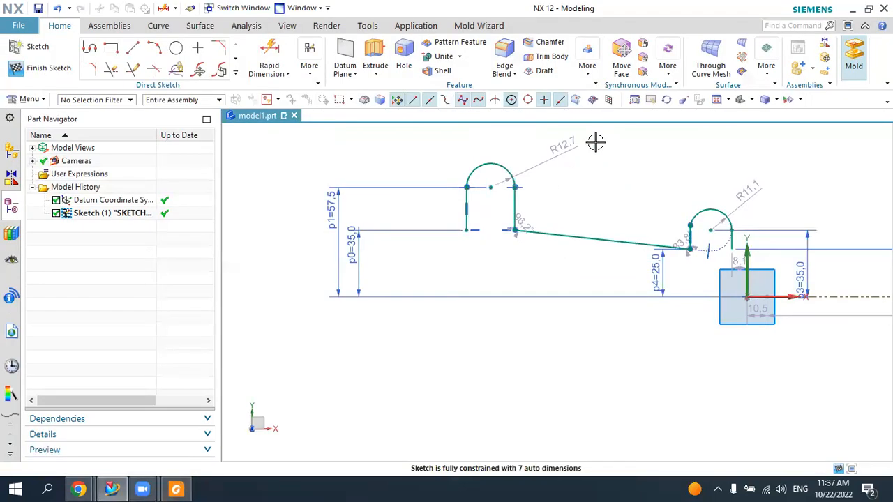
- Set the left rib's arc radius to 15/2 mm
{"action": "double_click", "coordinate": [562, 146]}
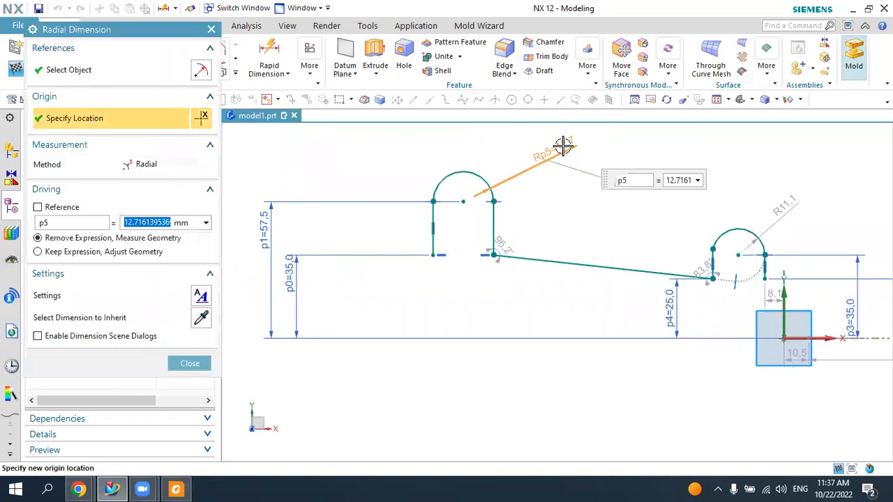
{"action": "type", "text": "15/2"}
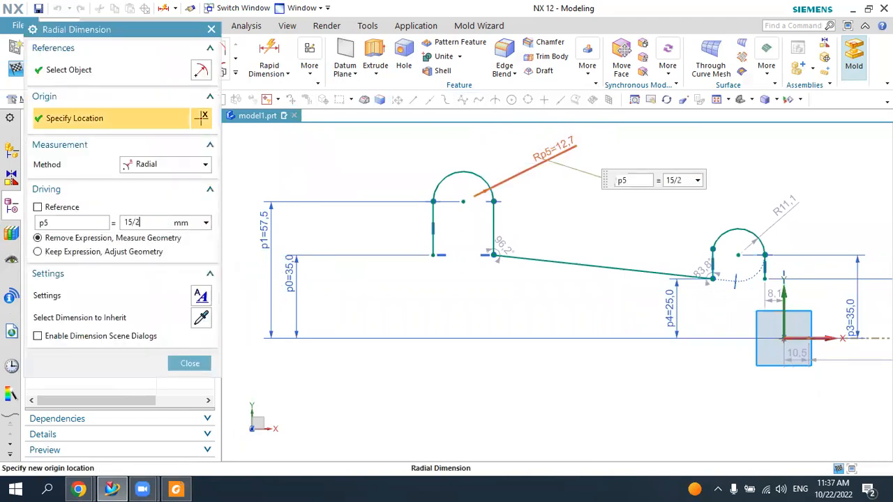
{"action": "key", "text": "Return"}
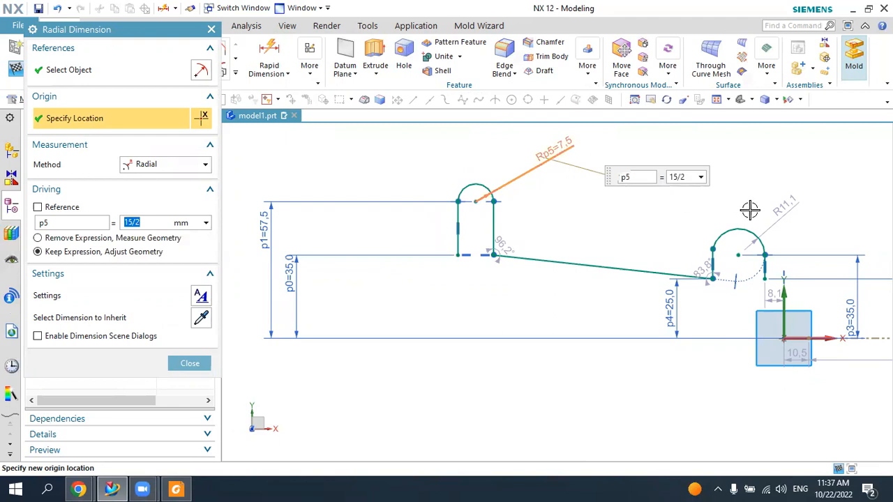
- Try to set the right rib's arc radius to 15/2 mm and undo the change
{"action": "double_click", "coordinate": [775, 204]}
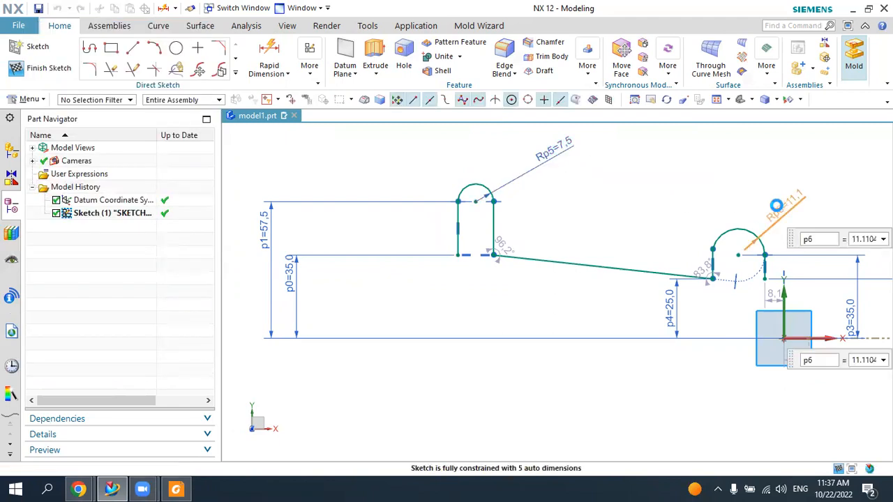
{"action": "type", "text": "15/"}
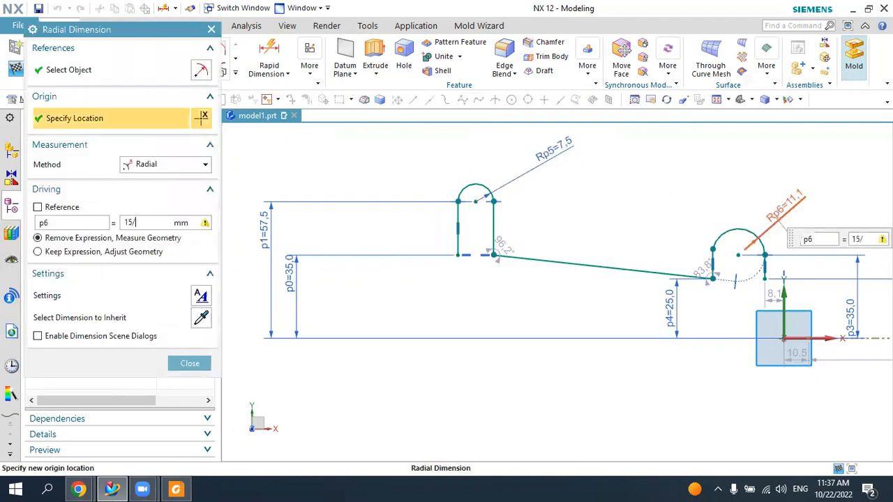
{"action": "type", "text": "2"}
{"action": "key", "text": "Return"}
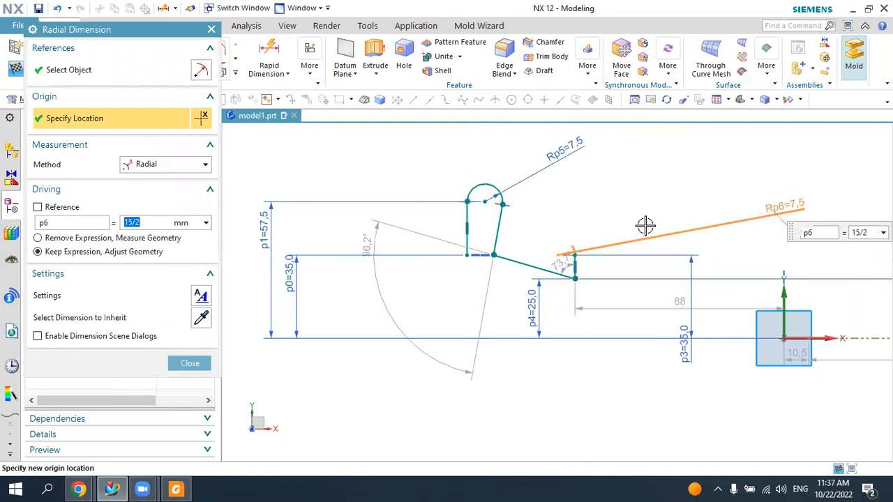
{"action": "key", "text": "ctrl+z"}
{"action": "scroll", "coordinate": [661, 243], "scroll_direction": "up", "scroll_amount": 1}
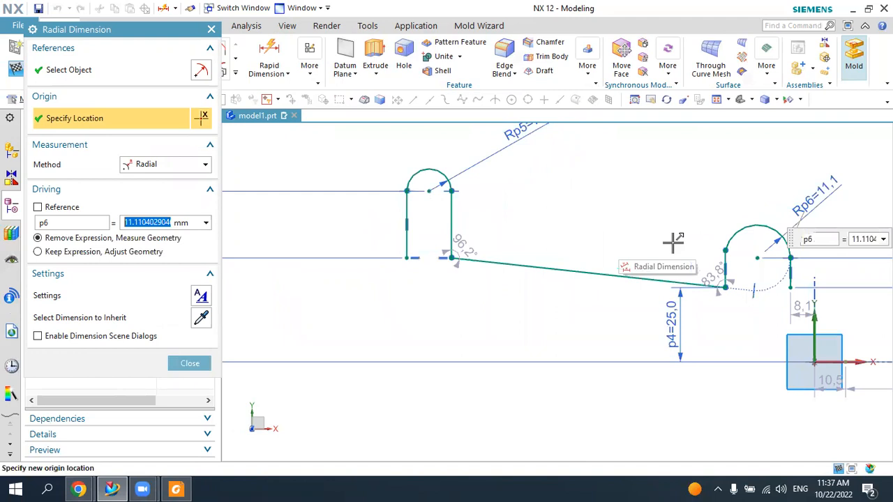
{"action": "key", "text": "Escape"}
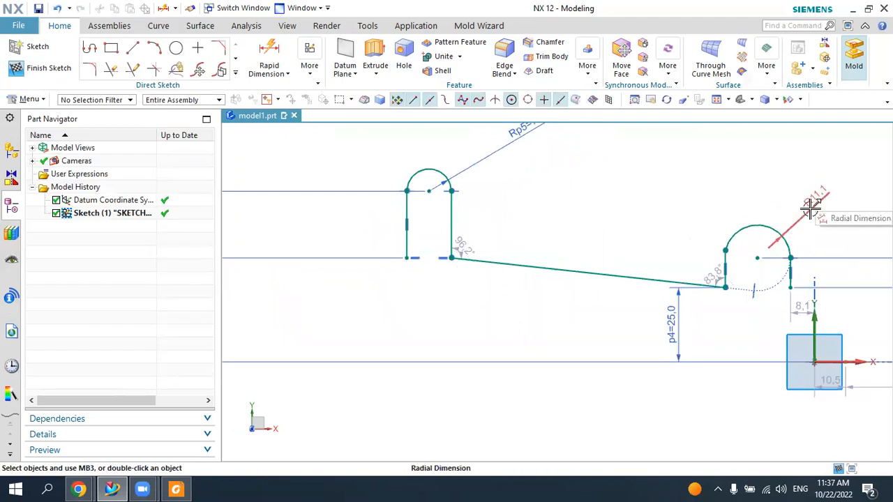
- Move the right rib's radius dimension to the other side of its arc, try a radius of 7.5 mm and undo it
{"action": "scroll", "coordinate": [558, 214], "scroll_direction": "down", "scroll_amount": 3}
{"action": "scroll", "coordinate": [728, 224], "scroll_direction": "up", "scroll_amount": 4}
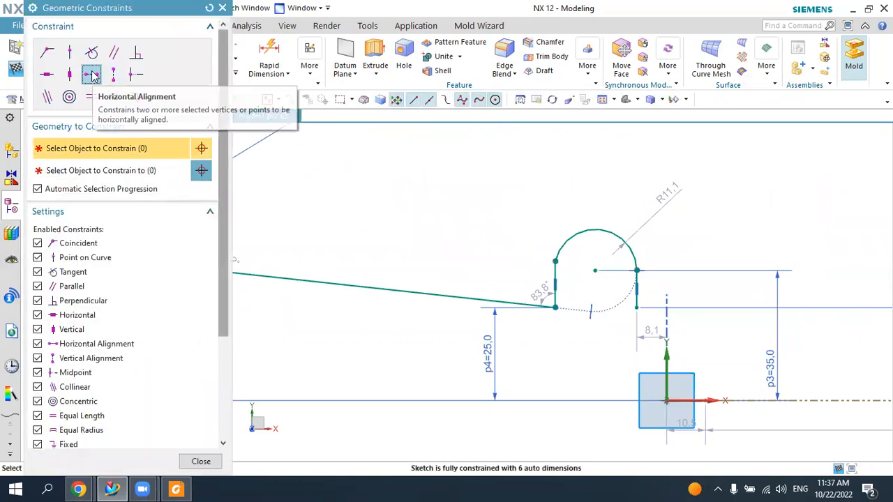
{"action": "key", "text": "Escape"}
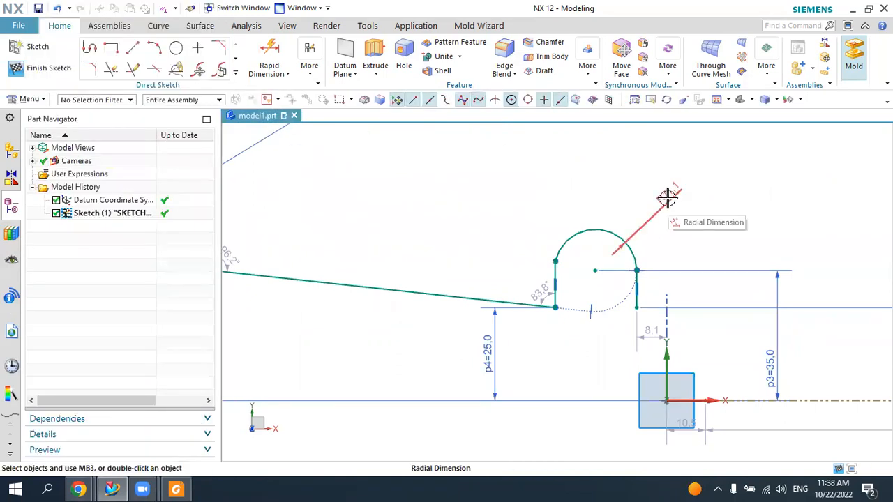
{"action": "left_click", "coordinate": [488, 193]}
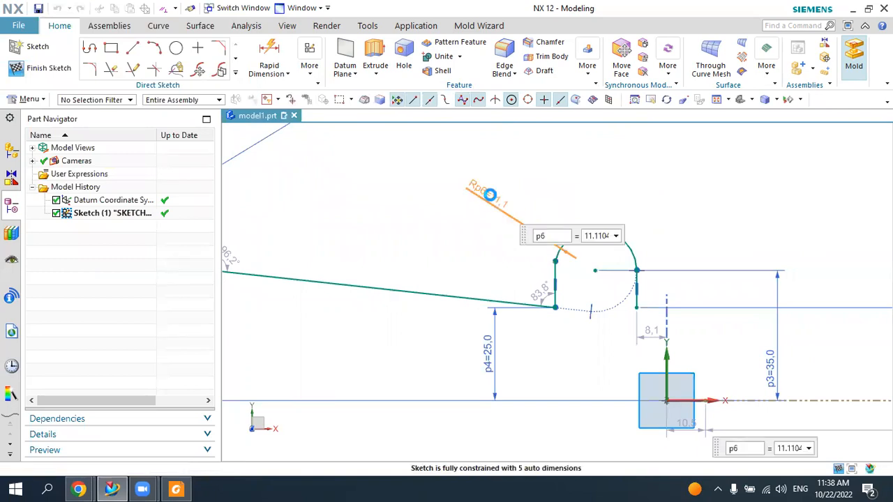
{"action": "type", "text": "7.5"}
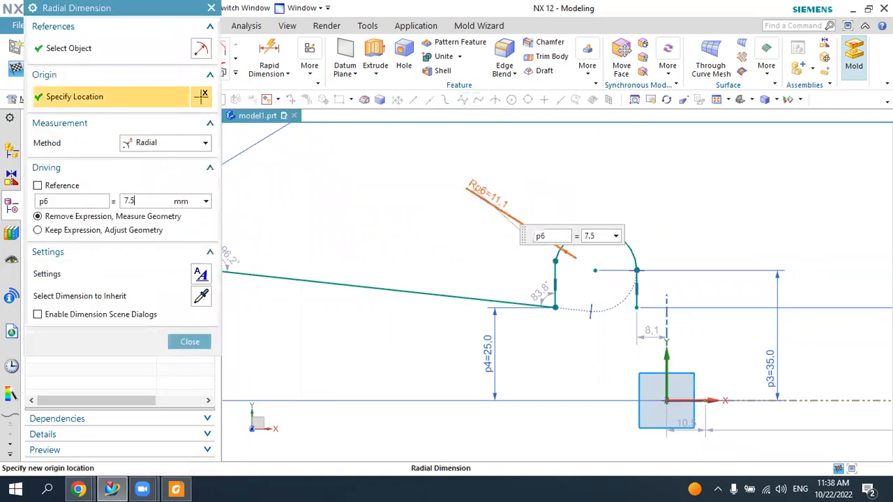
{"action": "key", "text": "Return"}
{"action": "scroll", "coordinate": [461, 254], "scroll_direction": "down", "scroll_amount": 2}
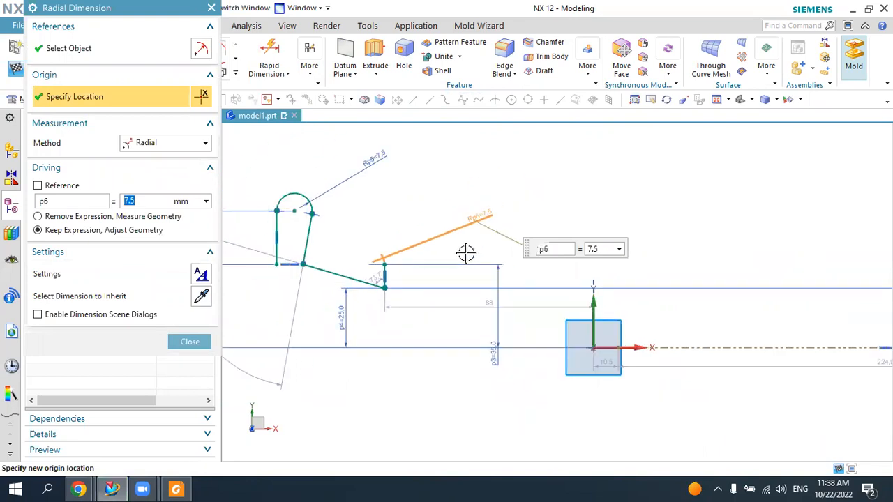
{"action": "scroll", "coordinate": [300, 269], "scroll_direction": "up", "scroll_amount": 3}
{"action": "key", "text": "ctrl+z"}
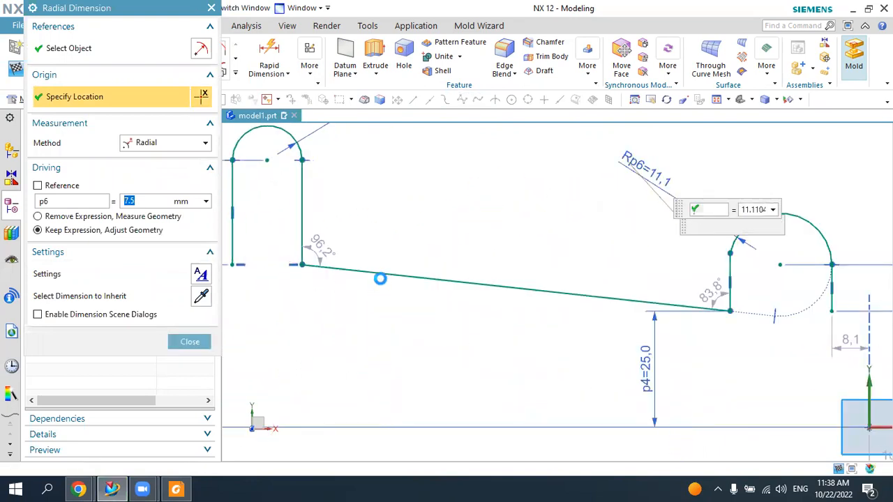
- Apply a Vertical constraint to the left rib's inner line, where it meets the sloped connecting line
{"action": "key", "text": "c"}
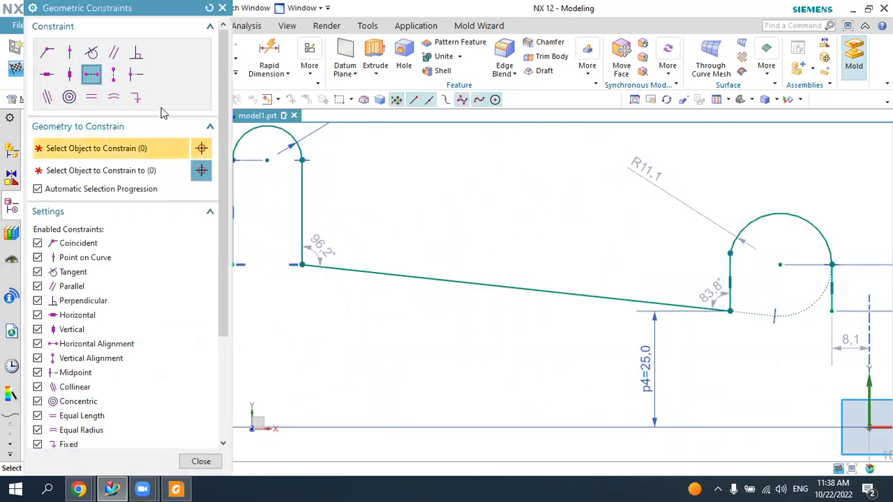
{"action": "left_click", "coordinate": [69, 74]}
{"action": "left_click", "coordinate": [302, 190]}
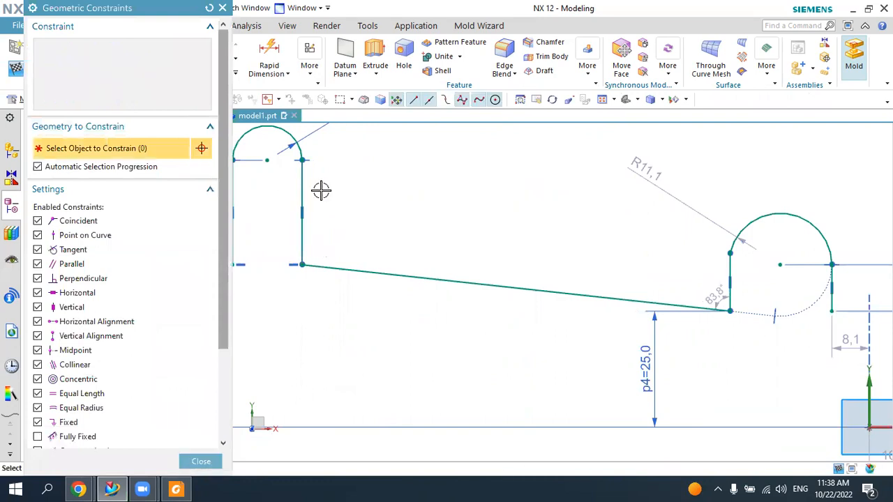
{"action": "scroll", "coordinate": [321, 191], "scroll_direction": "down", "scroll_amount": 2}
{"action": "scroll", "coordinate": [690, 267], "scroll_direction": "up", "scroll_amount": 2}
{"action": "key", "text": "Escape"}
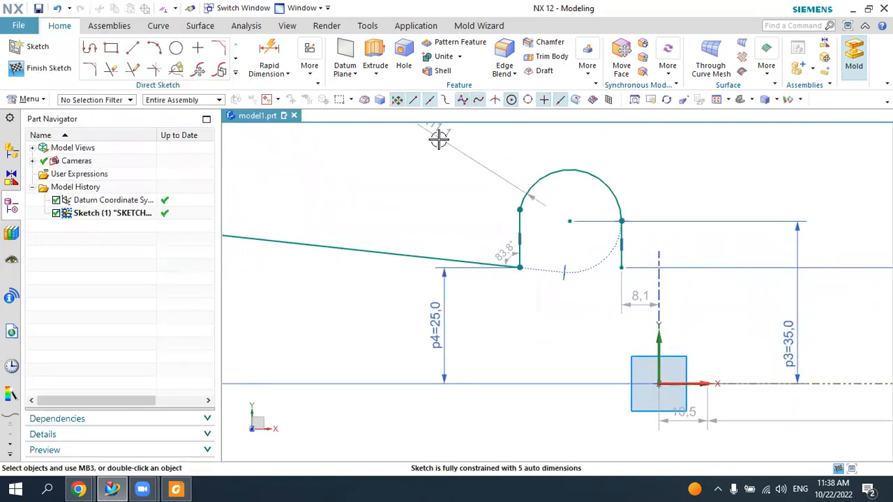
- Try a radius of 15/2 mm on the right rib's arc again, inspect the distorted profile and undo the change
{"action": "double_click", "coordinate": [428, 184]}
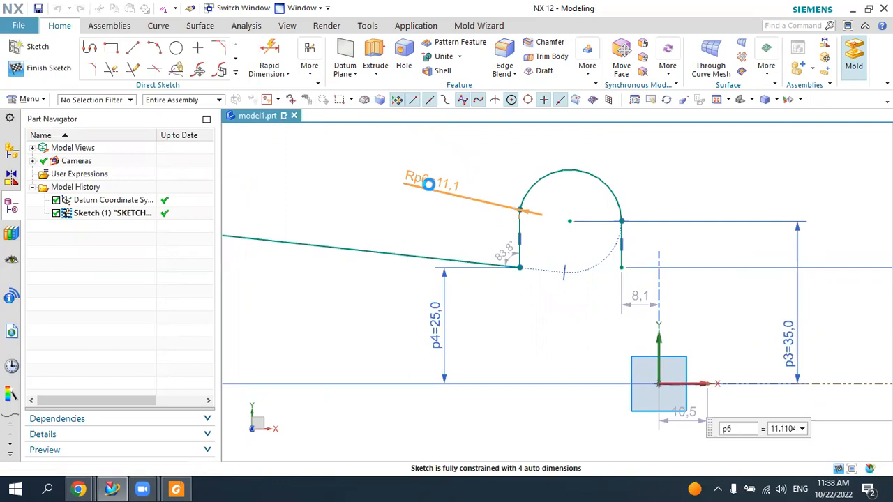
{"action": "type", "text": "15/"}
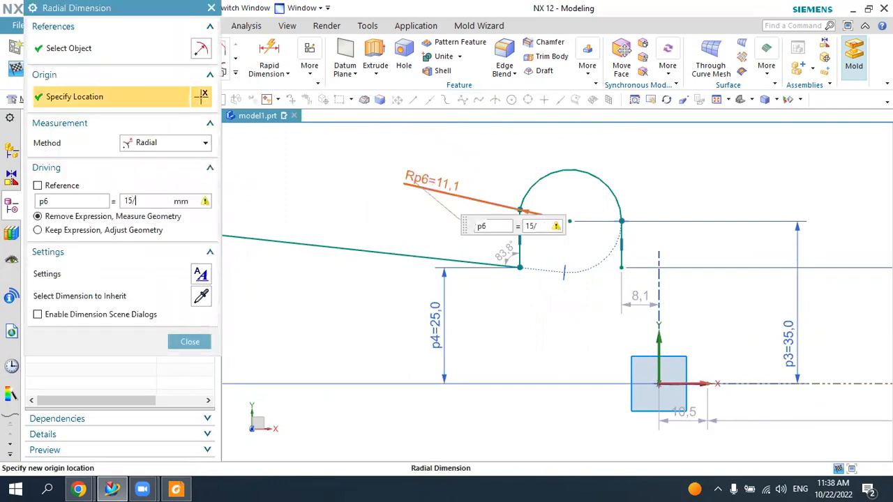
{"action": "key", "text": "Return"}
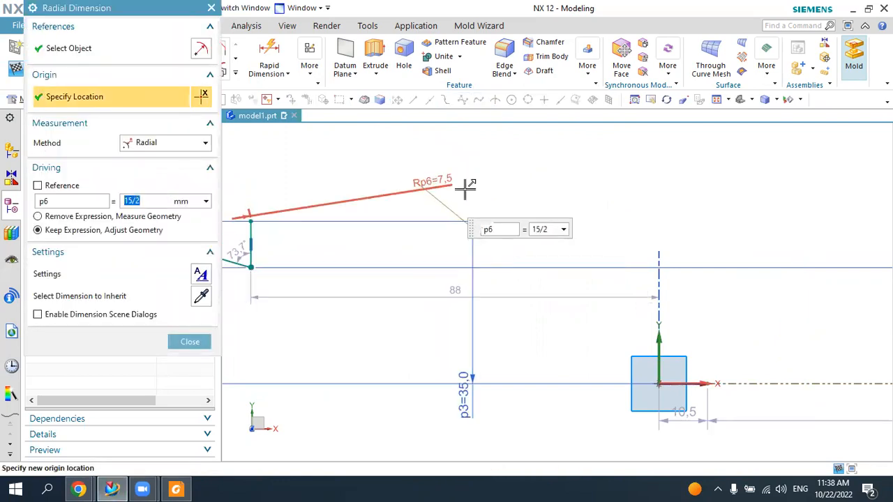
{"action": "scroll", "coordinate": [389, 219], "scroll_direction": "down", "scroll_amount": 2}
{"action": "middle_click", "coordinate": [389, 219]}
{"action": "scroll", "coordinate": [330, 218], "scroll_direction": "up", "scroll_amount": 3}
{"action": "scroll", "coordinate": [422, 219], "scroll_direction": "up", "scroll_amount": 4}
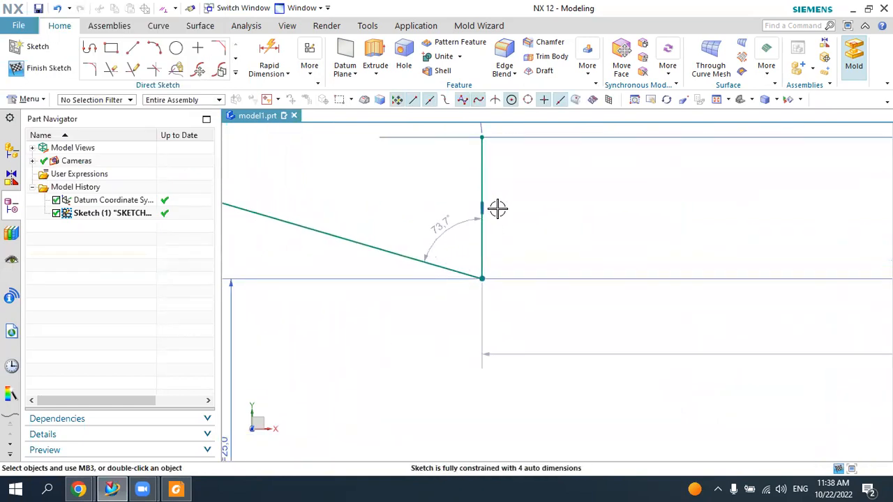
{"action": "scroll", "coordinate": [498, 208], "scroll_direction": "down", "scroll_amount": 6}
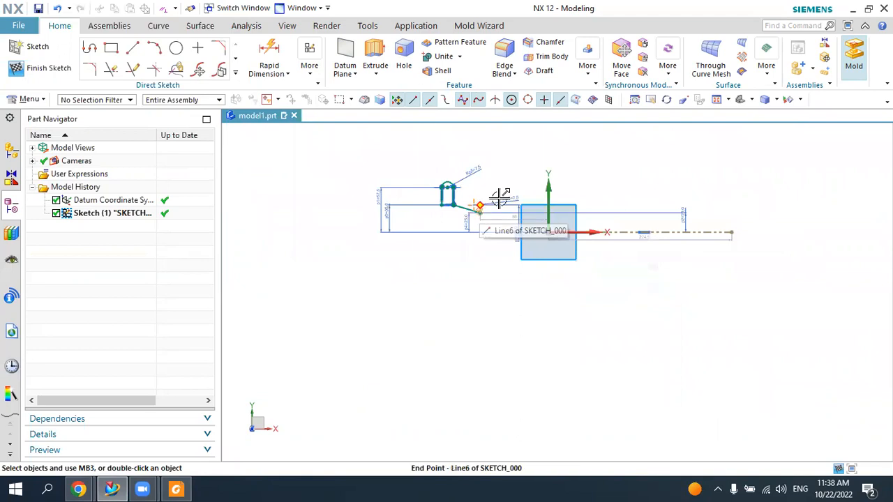
{"action": "scroll", "coordinate": [500, 198], "scroll_direction": "up", "scroll_amount": 3}
{"action": "scroll", "coordinate": [447, 183], "scroll_direction": "up", "scroll_amount": 3}
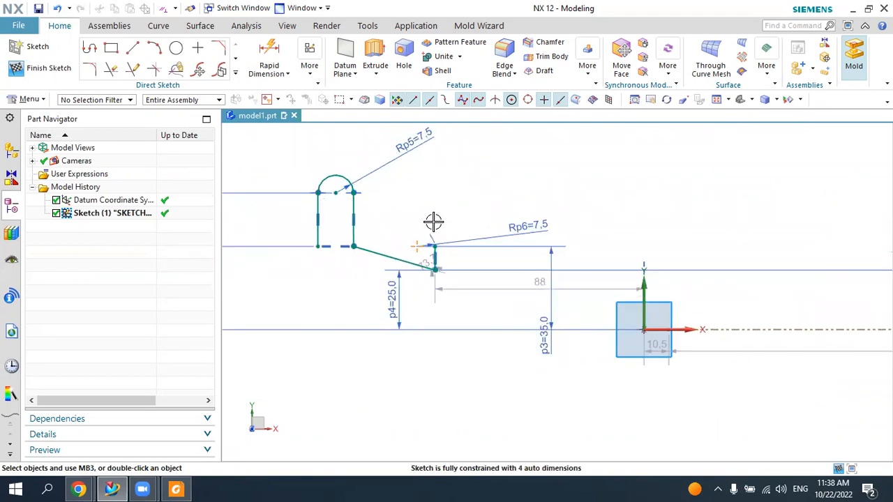
{"action": "key", "text": "ctrl+z"}
{"action": "scroll", "coordinate": [601, 214], "scroll_direction": "up", "scroll_amount": 2}
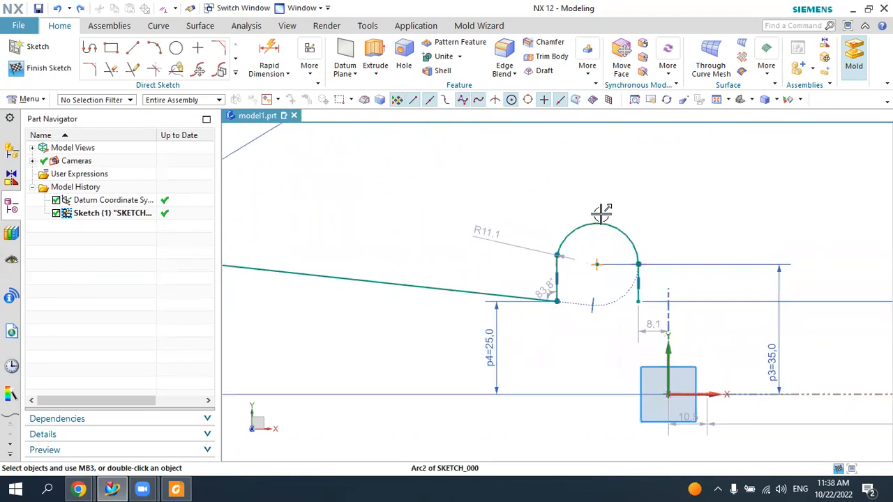
- Replace the right rib with a new Profile from the sloped line's end: two vertical lines about 18 mm long joined by an arc of about 10.5 mm radius
{"action": "left_click_drag", "start_coordinate": [551, 203], "coordinate": [678, 311]}
{"action": "key", "text": "Delete"}
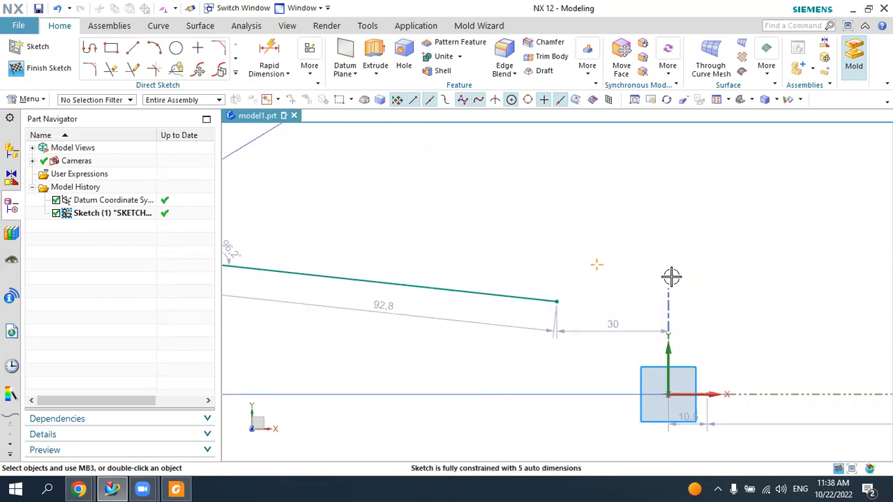
{"action": "left_click", "coordinate": [89, 50]}
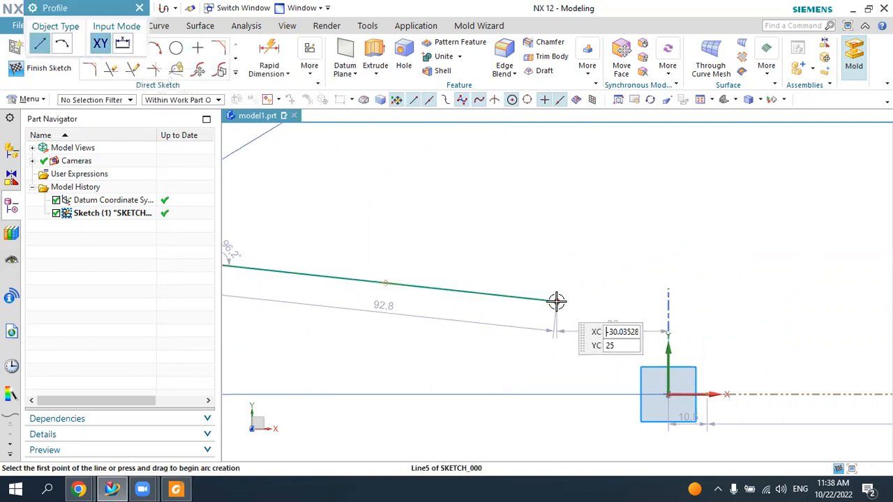
{"action": "left_click", "coordinate": [556, 301]}
{"action": "left_click", "coordinate": [555, 235]}
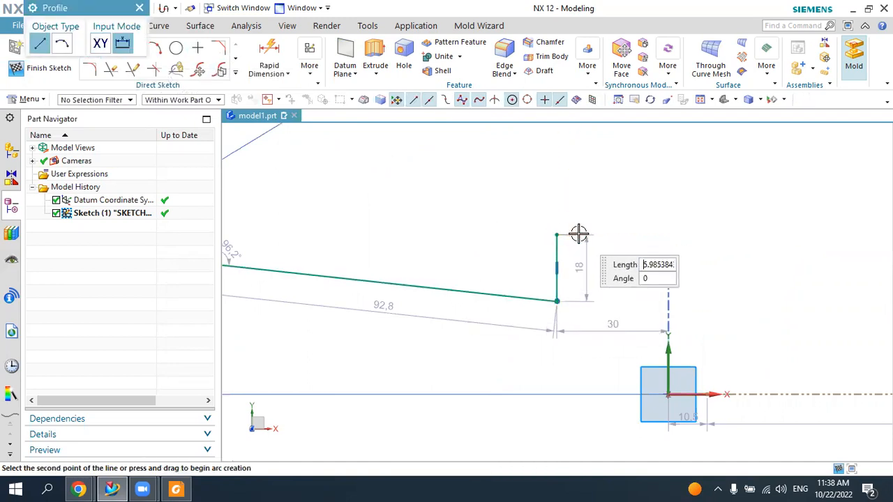
{"action": "left_click", "coordinate": [62, 43]}
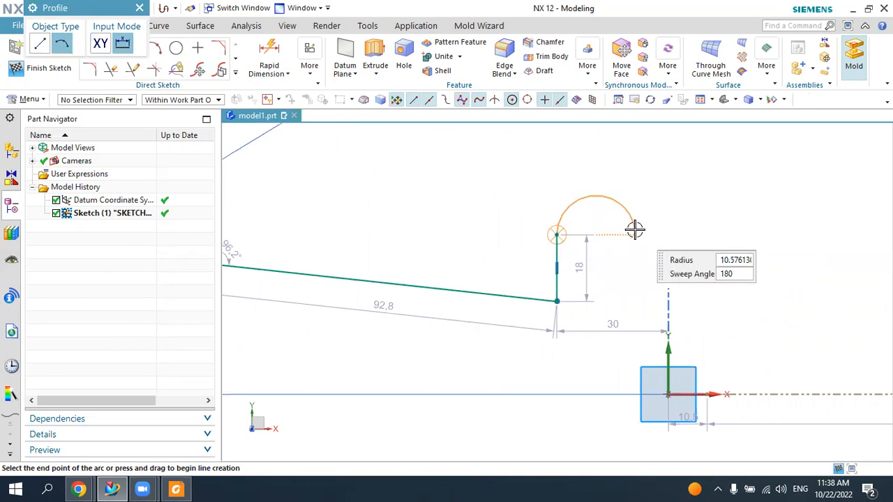
{"action": "left_click", "coordinate": [634, 235]}
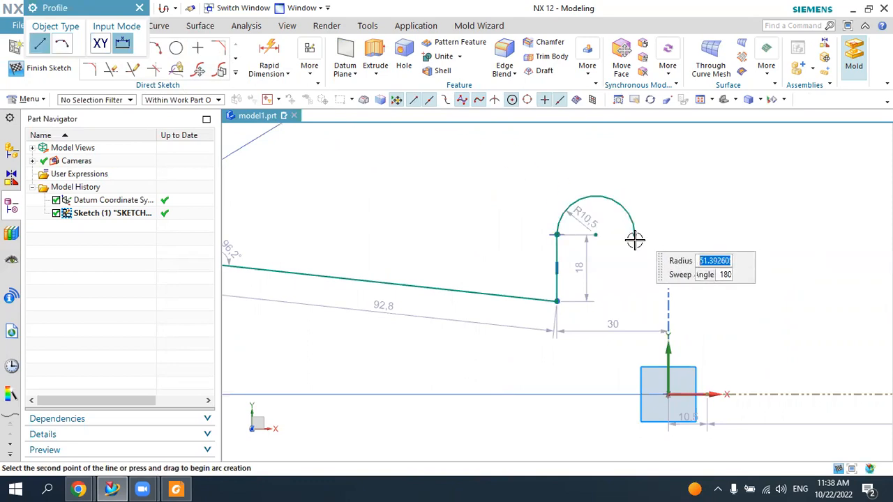
{"action": "left_click", "coordinate": [634, 301]}
{"action": "middle_click", "coordinate": [663, 255]}
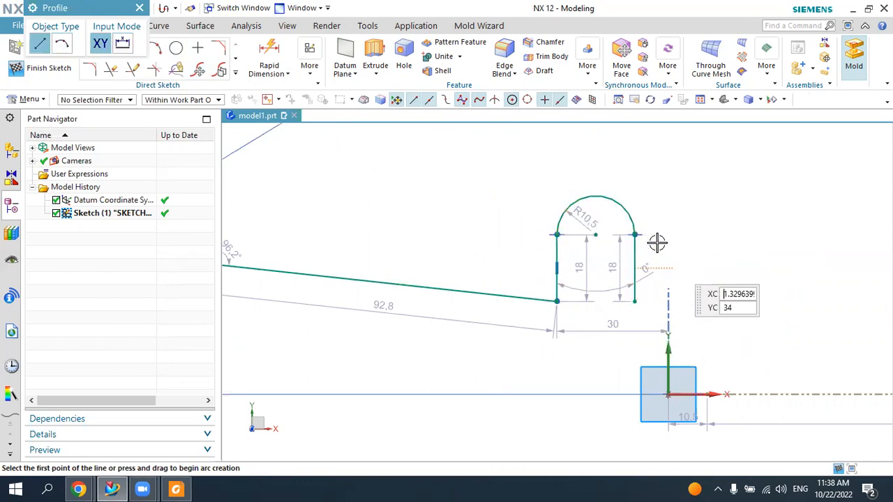
{"action": "scroll", "coordinate": [681, 270], "scroll_direction": "up", "scroll_amount": 1}
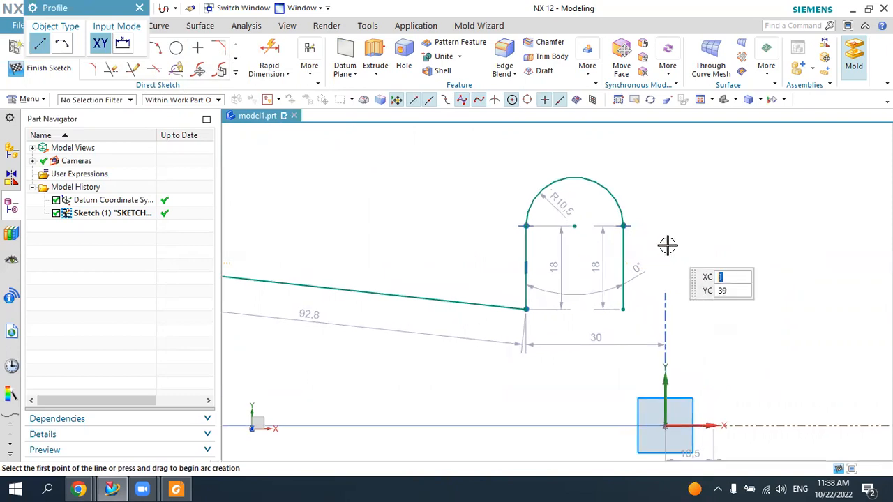
{"action": "key", "text": "Escape"}
- Set the redrawn right rib's arc radius to 7.5 mm
{"action": "double_click", "coordinate": [562, 204]}
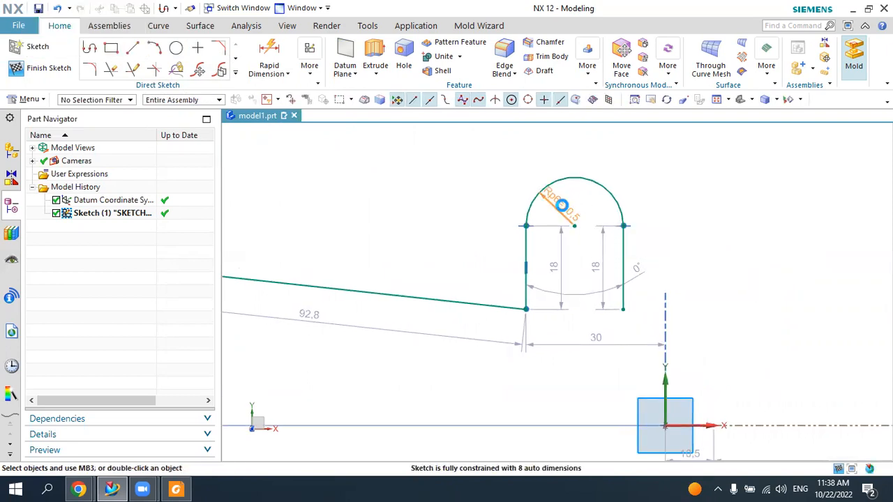
{"action": "type", "text": "7.5"}
{"action": "key", "text": "Return"}
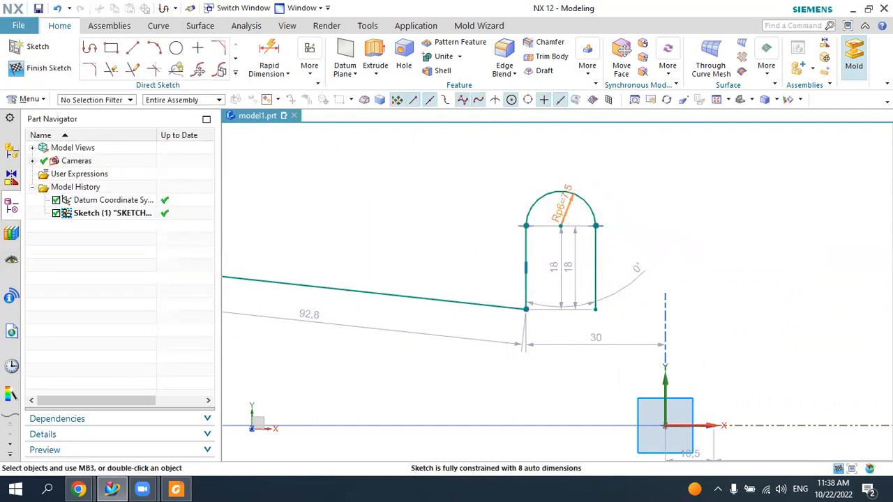
- Dimension the lower end of the right rib's outer vertical line, nearest the Y axis, 25 mm above the sketch origin
{"action": "scroll", "coordinate": [587, 237], "scroll_direction": "down", "scroll_amount": 1}
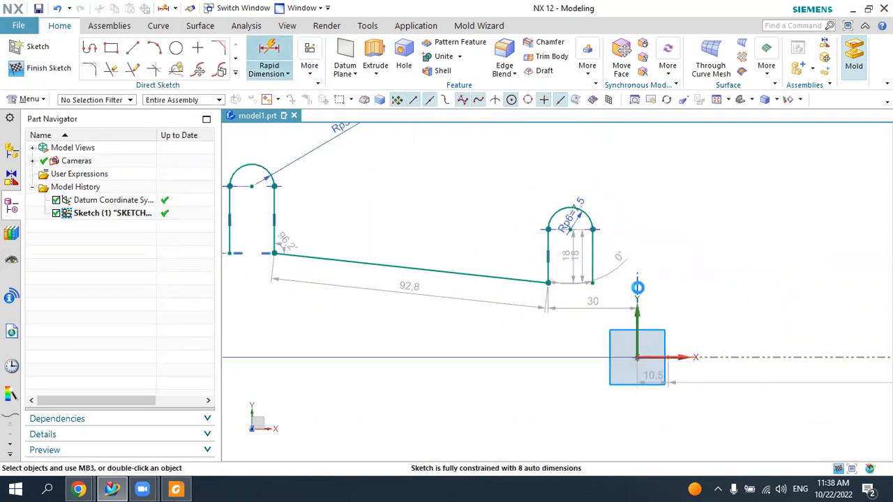
{"action": "key", "text": "d"}
{"action": "left_click", "coordinate": [634, 359]}
{"action": "left_click", "coordinate": [593, 284]}
{"action": "left_click", "coordinate": [789, 298]}
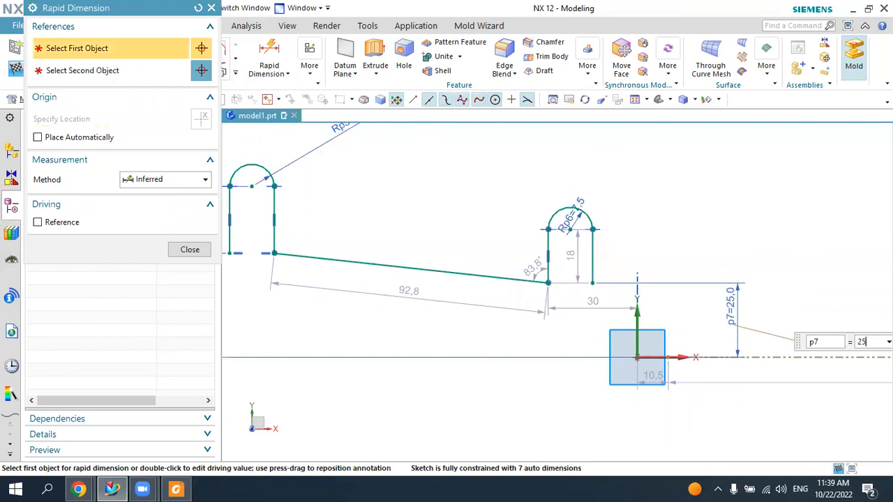
- Dimension the right rib's arc centre 35 mm above the sketch origin
{"action": "left_click", "coordinate": [636, 357]}
{"action": "left_click", "coordinate": [577, 230]}
{"action": "left_click", "coordinate": [748, 248]}
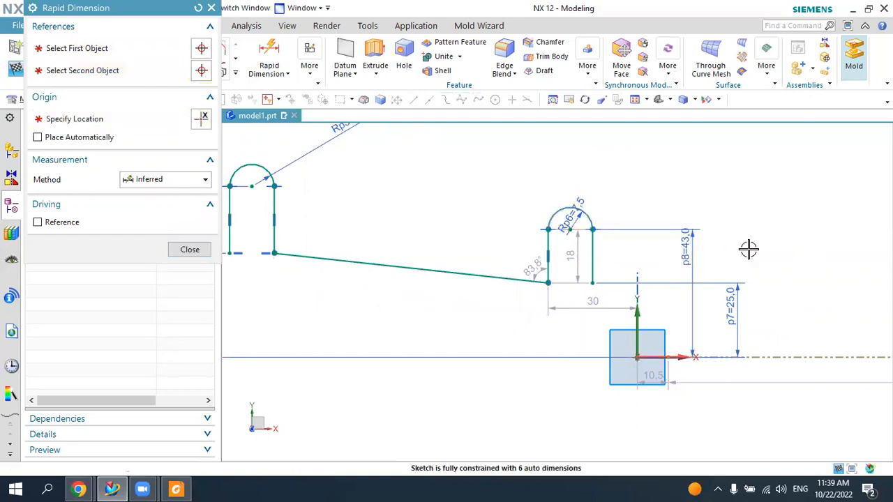
{"action": "key", "text": "Return"}
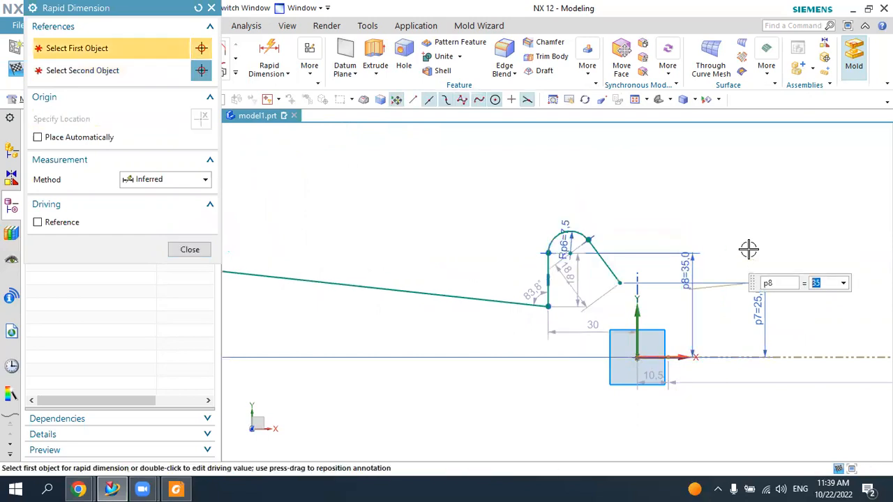
{"action": "key", "text": "Escape"}
- Apply a Vertical geometric constraint to the right rib's slanted outer line nearest the Y axis
{"action": "left_click", "coordinate": [310, 66]}
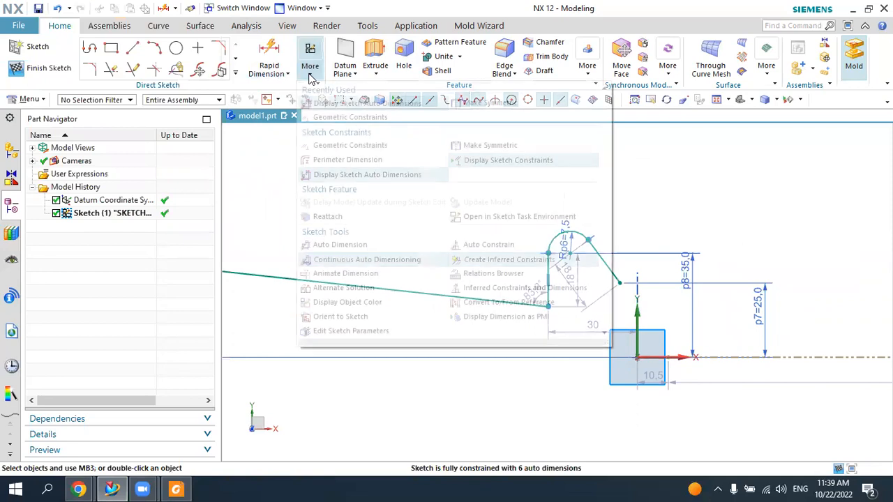
{"action": "left_click", "coordinate": [340, 117]}
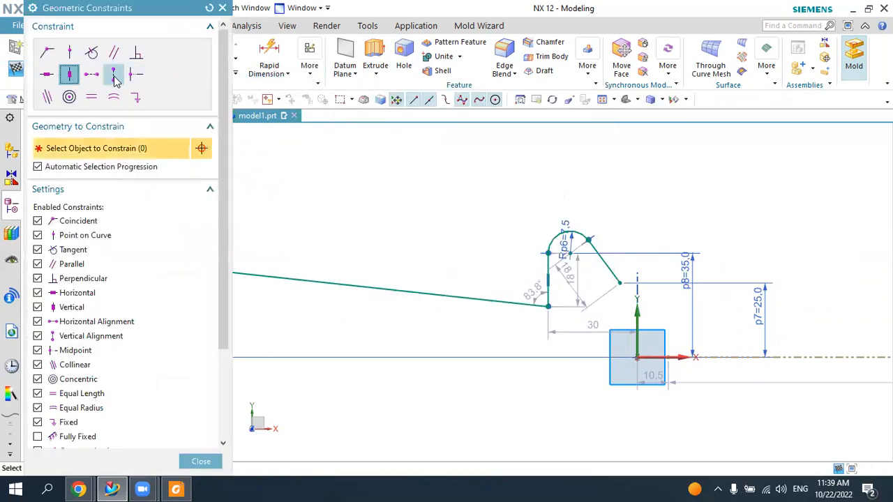
{"action": "left_click", "coordinate": [74, 75]}
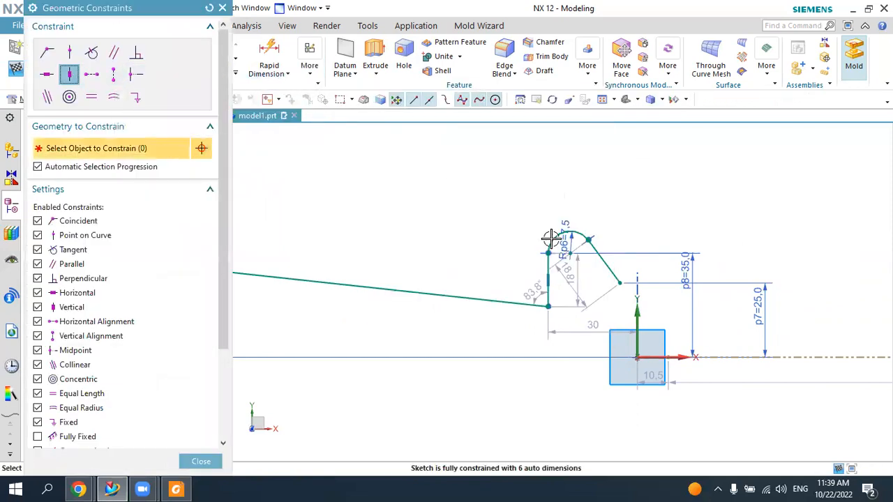
{"action": "left_click", "coordinate": [590, 277]}
{"action": "middle_click", "coordinate": [611, 274]}
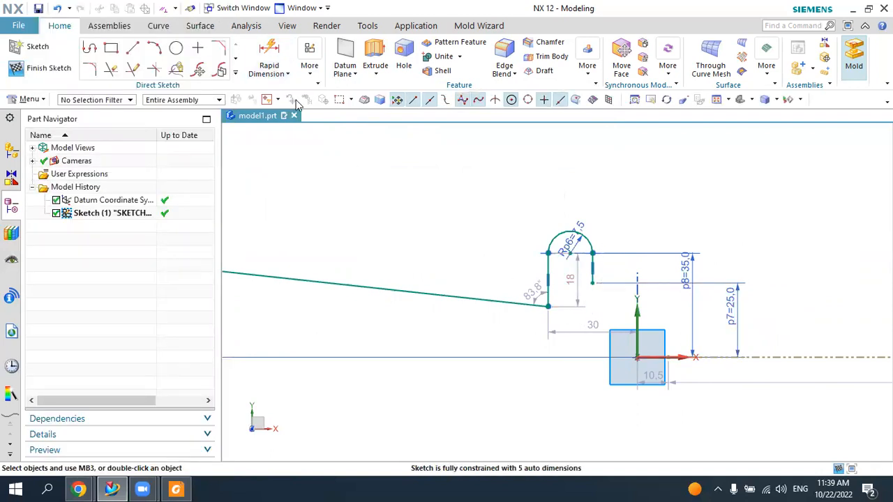
- Align the lower ends of the right rib's two vertical lines with a Horizontal Alignment constraint
{"action": "key", "text": "c"}
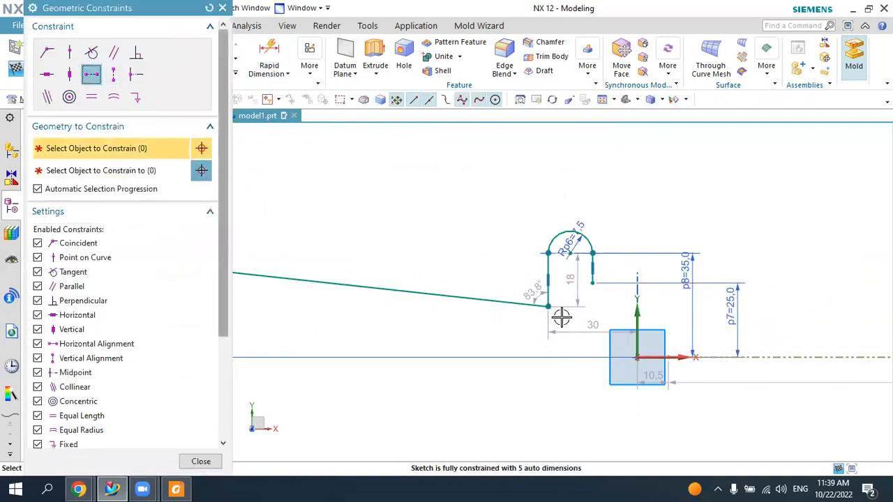
{"action": "left_click", "coordinate": [535, 301]}
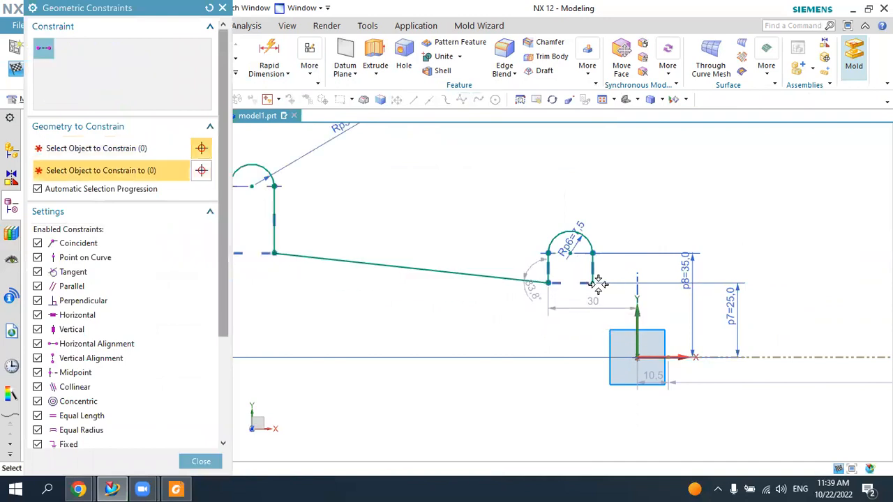
{"action": "scroll", "coordinate": [598, 284], "scroll_direction": "down", "scroll_amount": 3}
{"action": "scroll", "coordinate": [540, 285], "scroll_direction": "up", "scroll_amount": 2}
{"action": "key", "text": "Escape"}
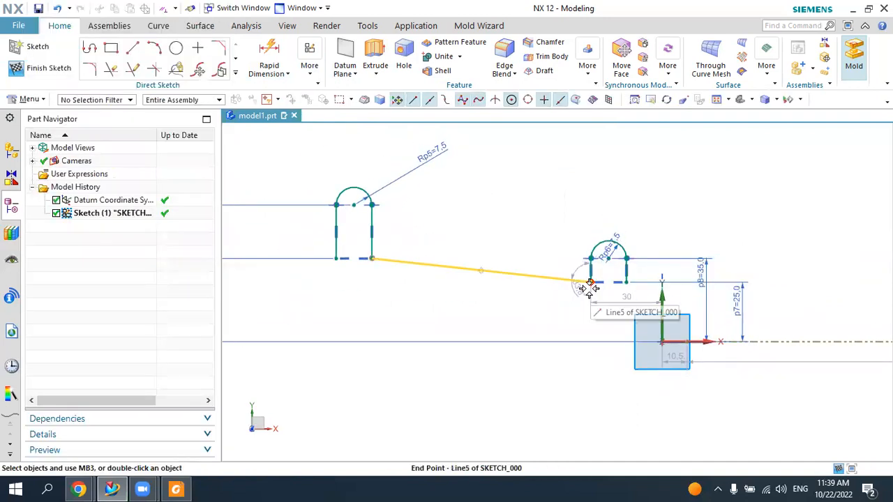
{"action": "scroll", "coordinate": [589, 286], "scroll_direction": "down", "scroll_amount": 1}
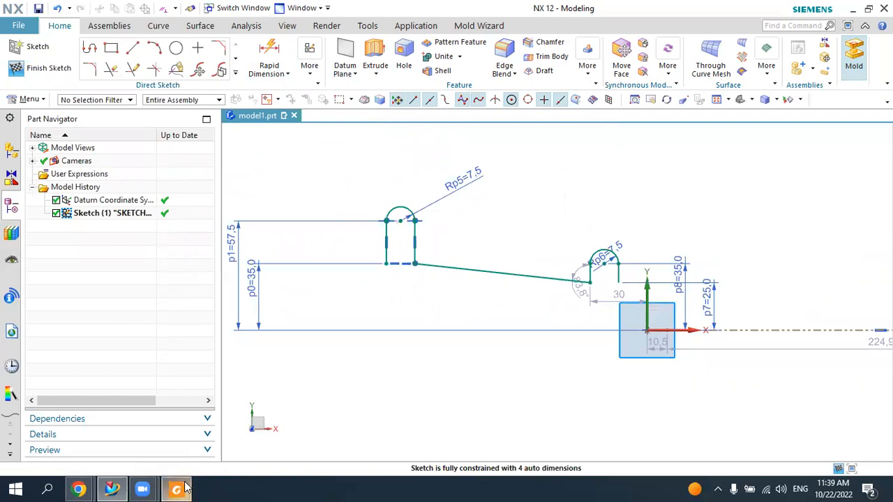
- Check the overall length in 1.pdf in Foxit PDF Reader, return to NX and dimension the distance between the ribs' outer vertical lines as 180 mm
{"action": "left_click", "coordinate": [186, 488]}
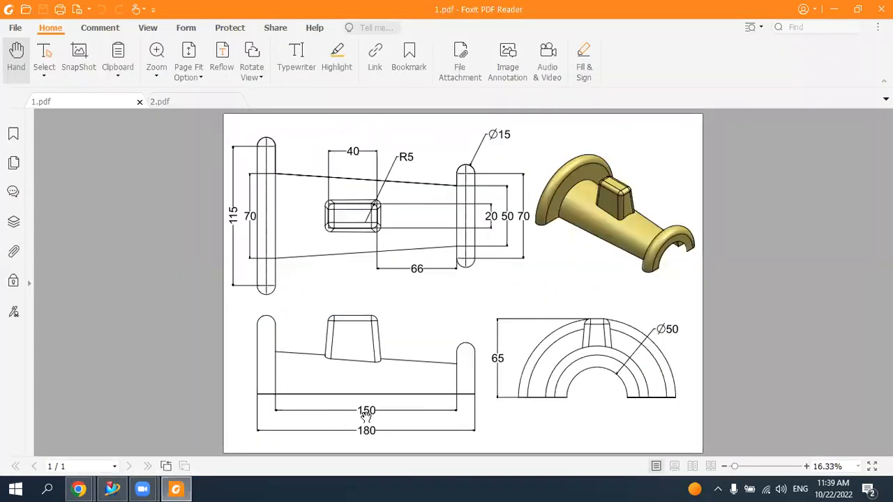
{"action": "left_click", "coordinate": [179, 489]}
{"action": "left_click", "coordinate": [272, 61]}
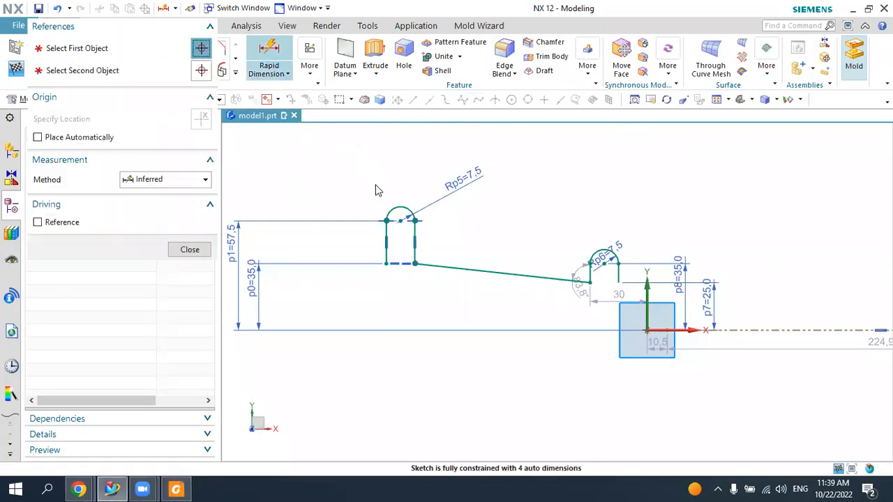
{"action": "left_click", "coordinate": [387, 263]}
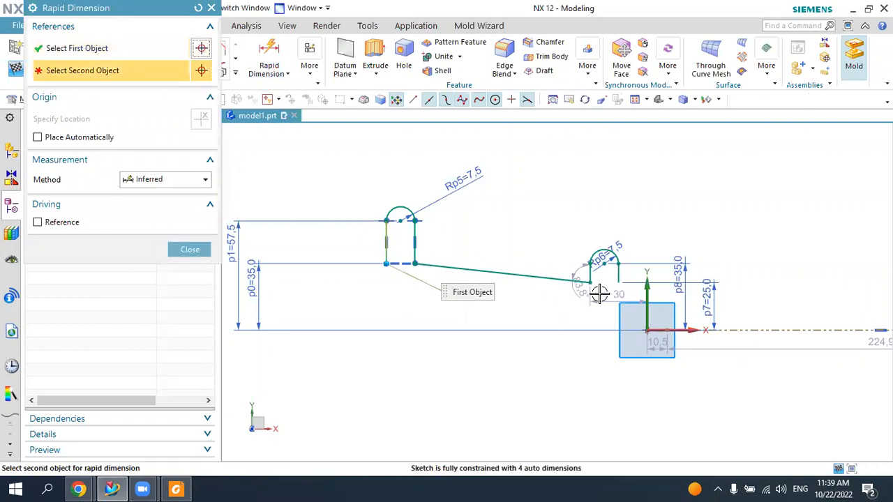
{"action": "left_click", "coordinate": [618, 283]}
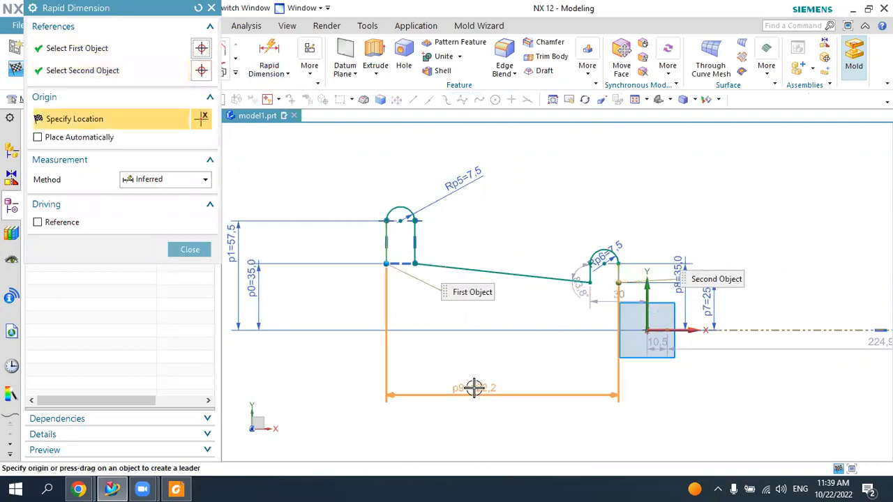
{"action": "type", "text": "18"}
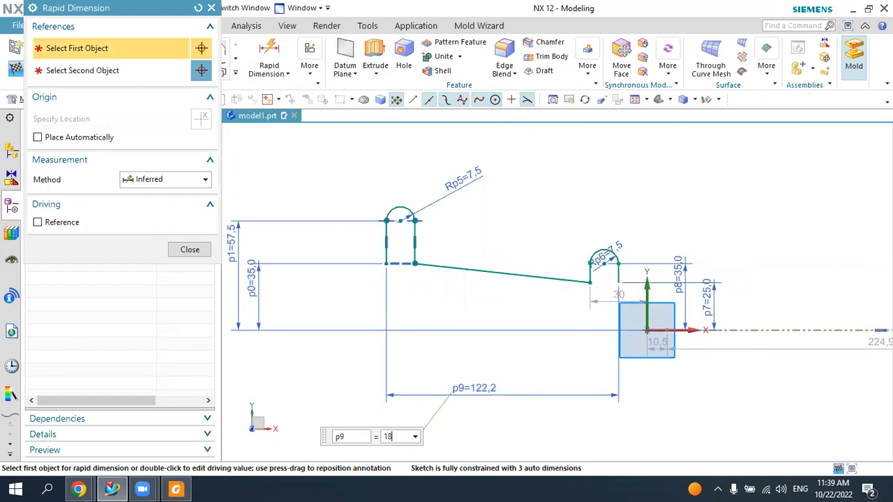
{"action": "type", "text": "0"}
{"action": "key", "text": "Return"}
{"action": "key", "text": "Escape"}
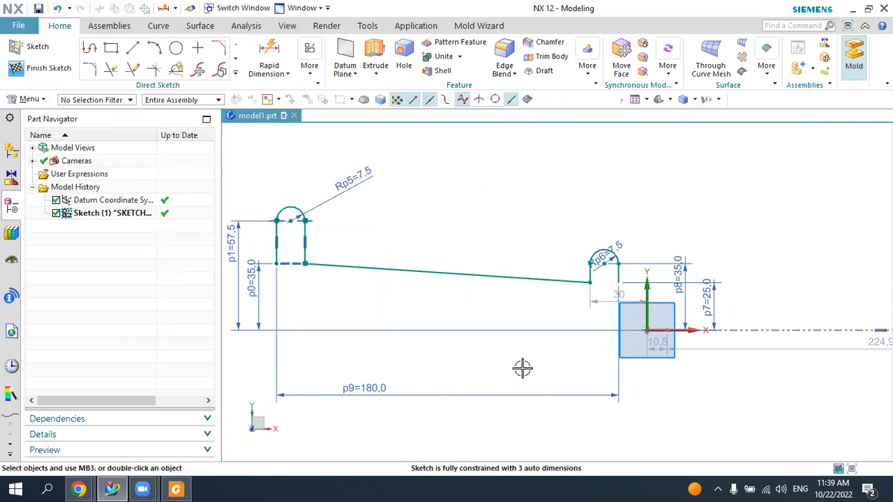
- Try to add a horizontal dimension between the two ends of the sloped line joining the ribs
{"action": "left_click", "coordinate": [268, 55]}
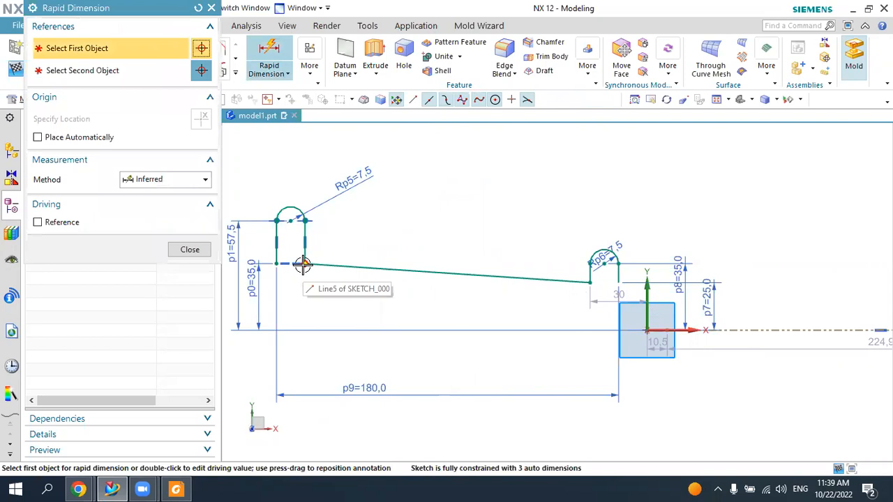
{"action": "left_click", "coordinate": [307, 264]}
{"action": "left_click", "coordinate": [590, 282]}
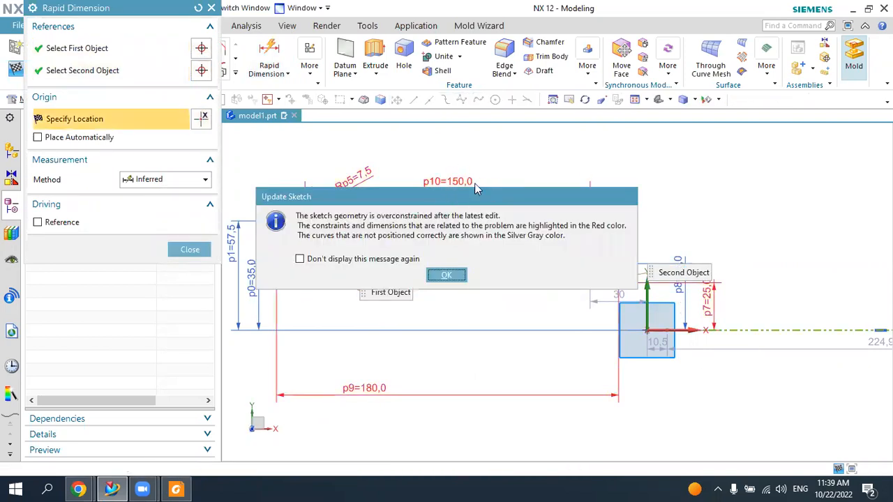
{"action": "key", "text": "Escape"}
{"action": "key", "text": "Escape"}
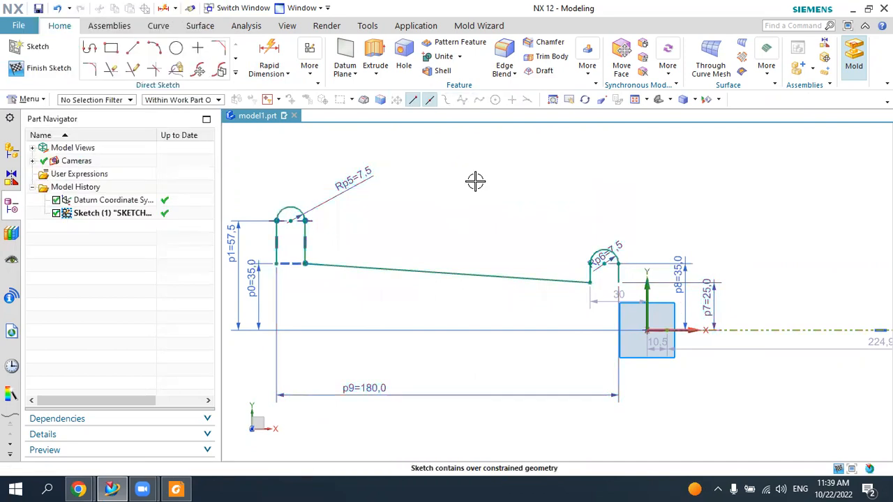
{"action": "scroll", "coordinate": [468, 179], "scroll_direction": "down", "scroll_amount": 2}
{"action": "scroll", "coordinate": [456, 181], "scroll_direction": "up", "scroll_amount": 2}
{"action": "scroll", "coordinate": [497, 181], "scroll_direction": "down", "scroll_amount": 1}
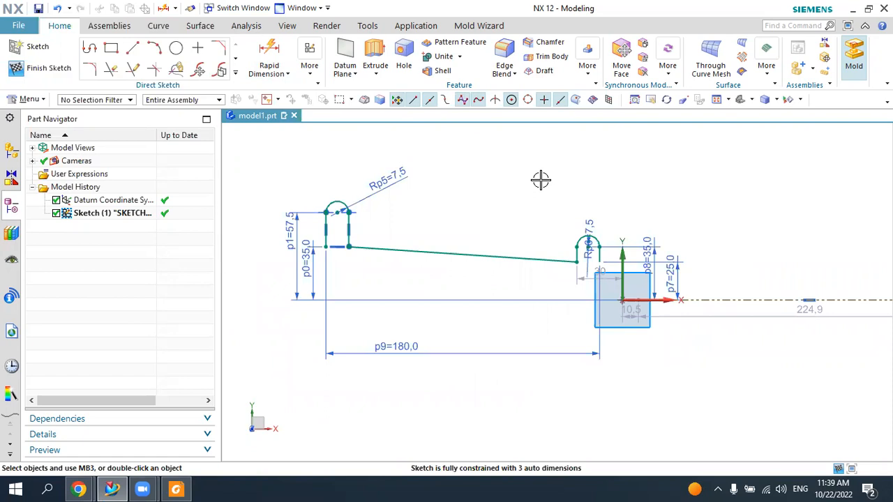
- Finish the sketch and start a Revolve with the whole rib profile as its section, using the Infer Curves rule
{"action": "left_click", "coordinate": [62, 71]}
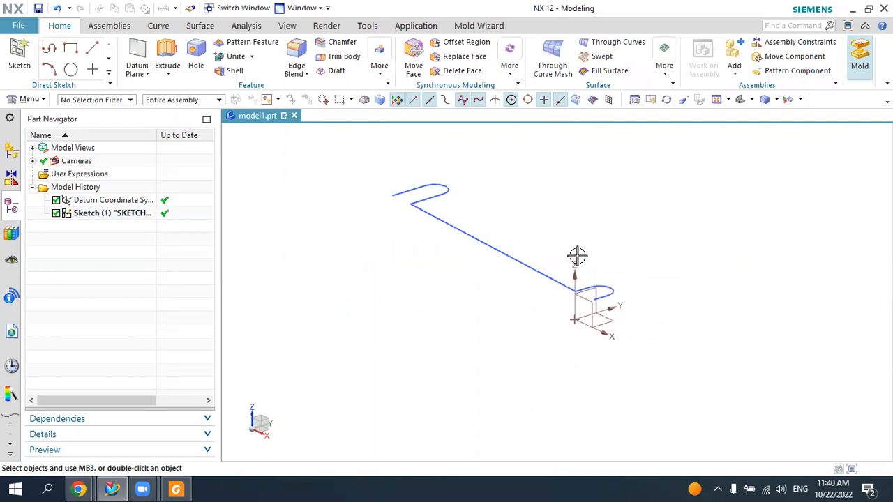
{"action": "left_click", "coordinate": [168, 75]}
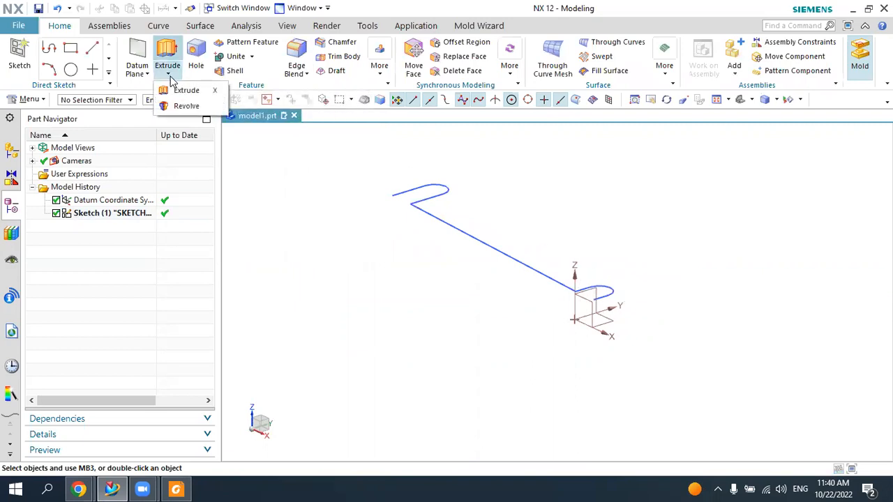
{"action": "left_click", "coordinate": [184, 110]}
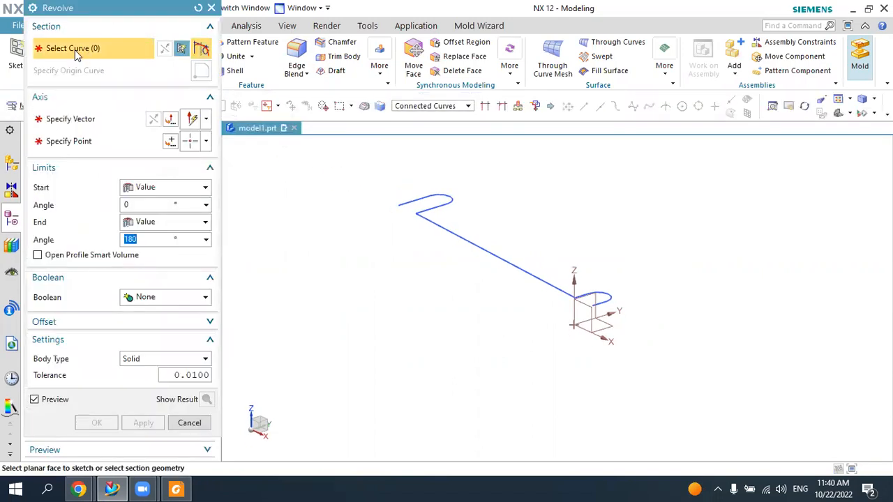
{"action": "left_click_drag", "start_coordinate": [98, 13], "coordinate": [140, 61]}
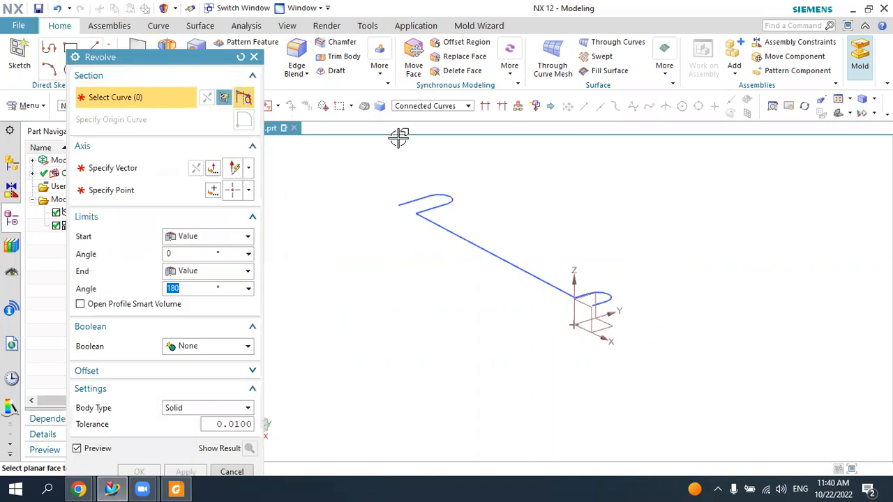
{"action": "left_click", "coordinate": [416, 106]}
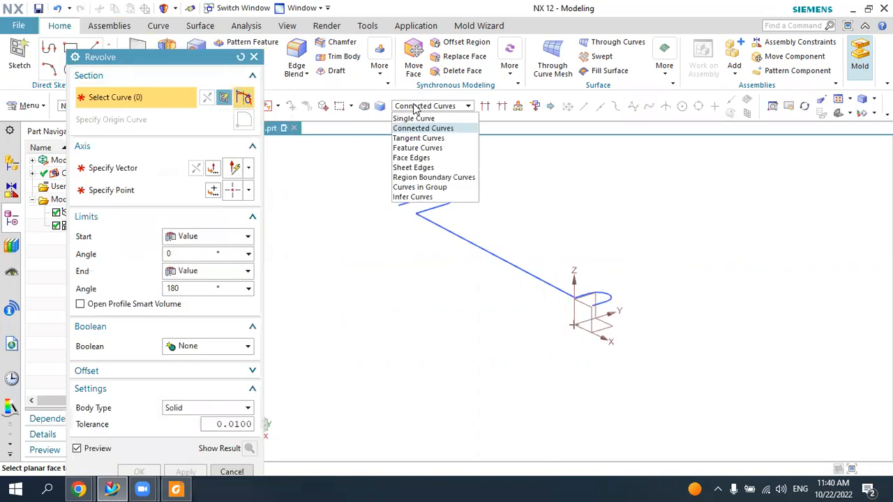
{"action": "left_click", "coordinate": [417, 197]}
{"action": "left_click", "coordinate": [482, 258]}
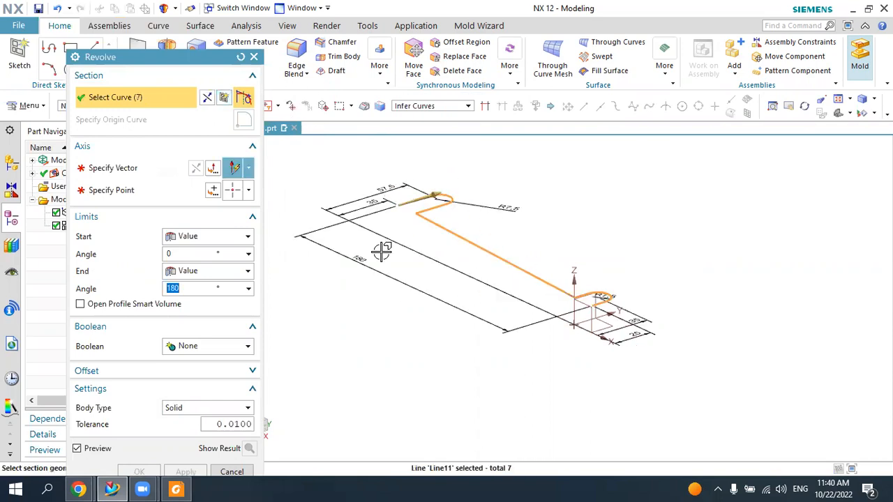
{"action": "scroll", "coordinate": [623, 294], "scroll_direction": "up", "scroll_amount": 2}
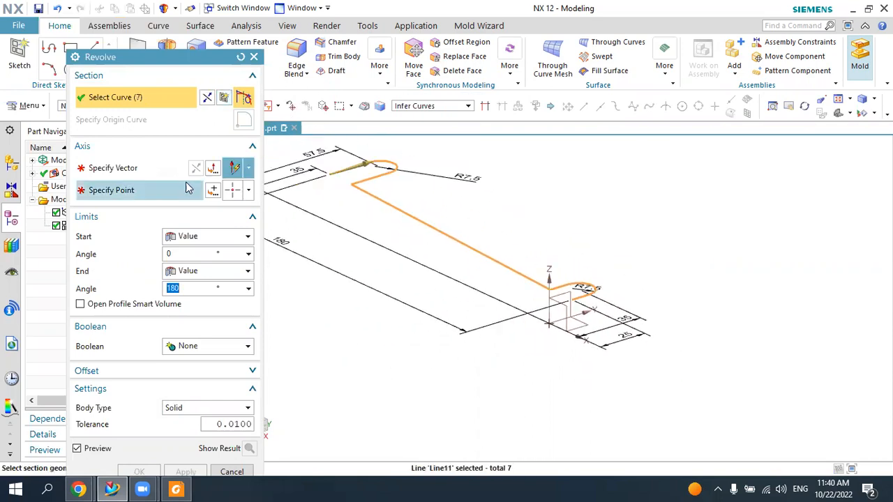
- Define the revolve axis along the X direction through the point 0, 0, 0
{"action": "left_click", "coordinate": [133, 168]}
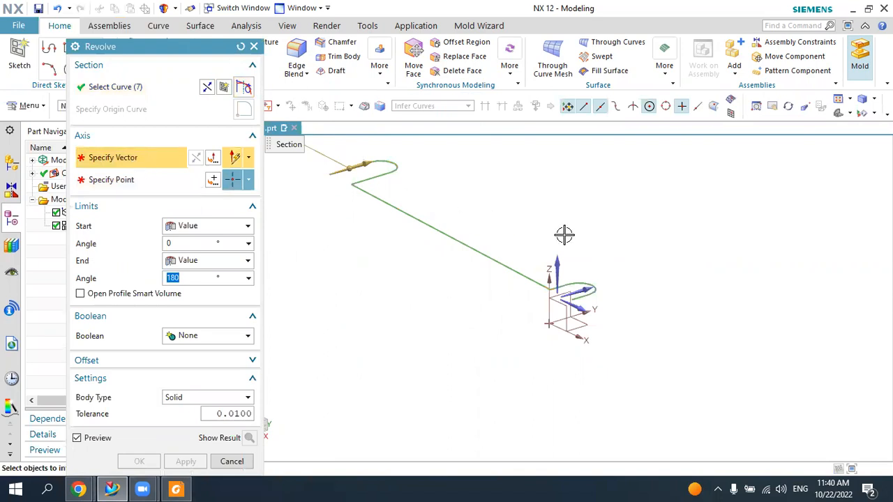
{"action": "middle_click_drag", "start_coordinate": [568, 231], "coordinate": [577, 247]}
{"action": "left_click", "coordinate": [582, 308]}
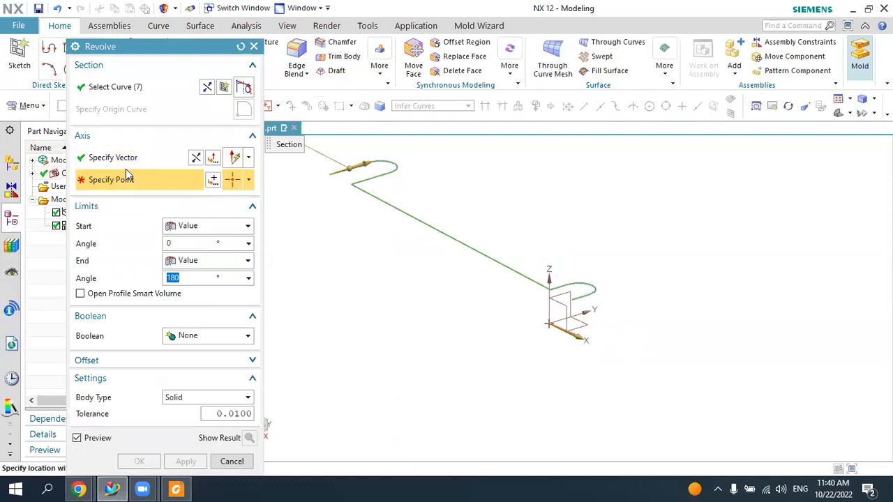
{"action": "left_click", "coordinate": [212, 180]}
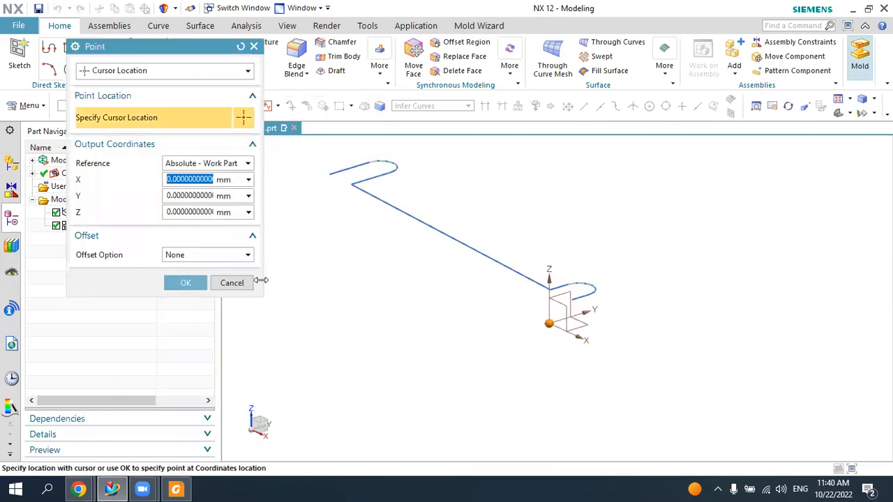
{"action": "left_click", "coordinate": [207, 285]}
- Compare the 180° revolve preview with 1.pdf in Foxit PDF Reader, return to NX and set the revolve's body type to Sheet
{"action": "scroll", "coordinate": [408, 253], "scroll_direction": "down", "scroll_amount": 3}
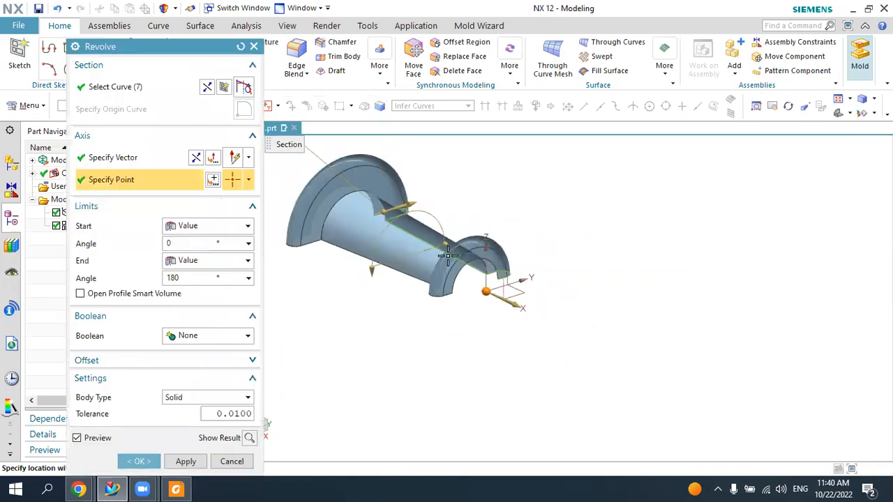
{"action": "scroll", "coordinate": [389, 207], "scroll_direction": "up", "scroll_amount": 3}
{"action": "middle_click_drag", "start_coordinate": [555, 223], "coordinate": [515, 233]}
{"action": "left_click_drag", "start_coordinate": [203, 278], "coordinate": [144, 278]}
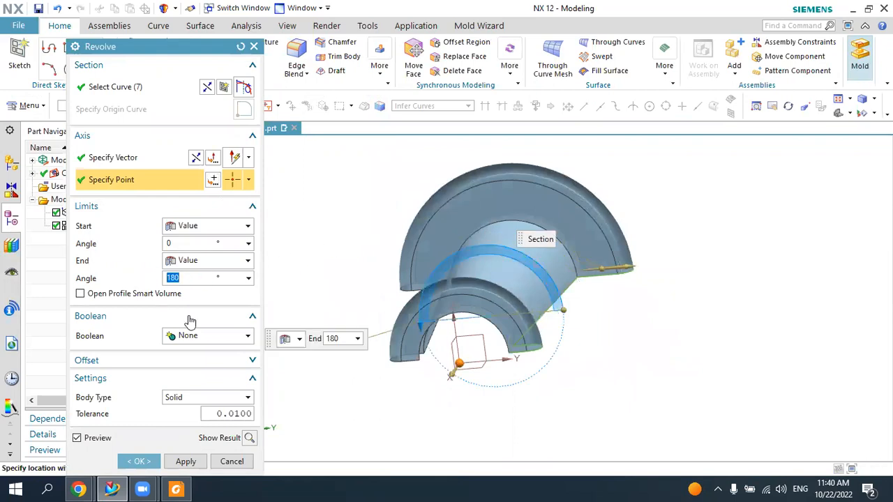
{"action": "left_click", "coordinate": [184, 489]}
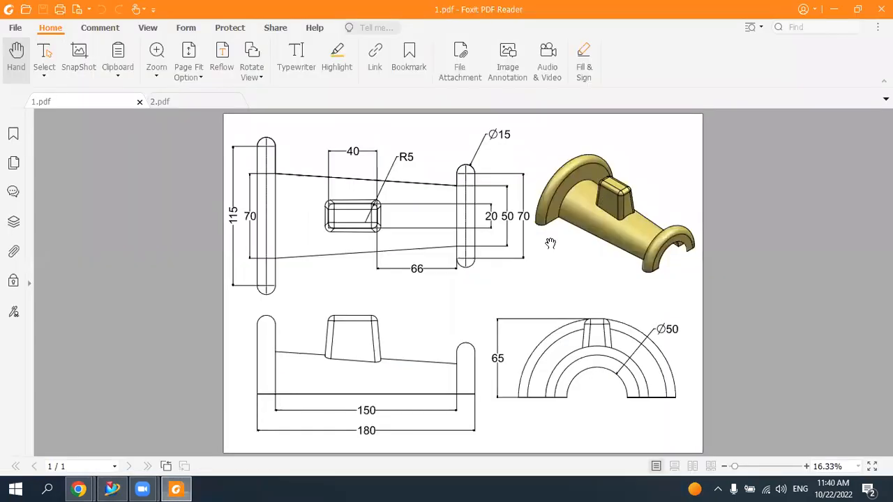
{"action": "left_click", "coordinate": [180, 488]}
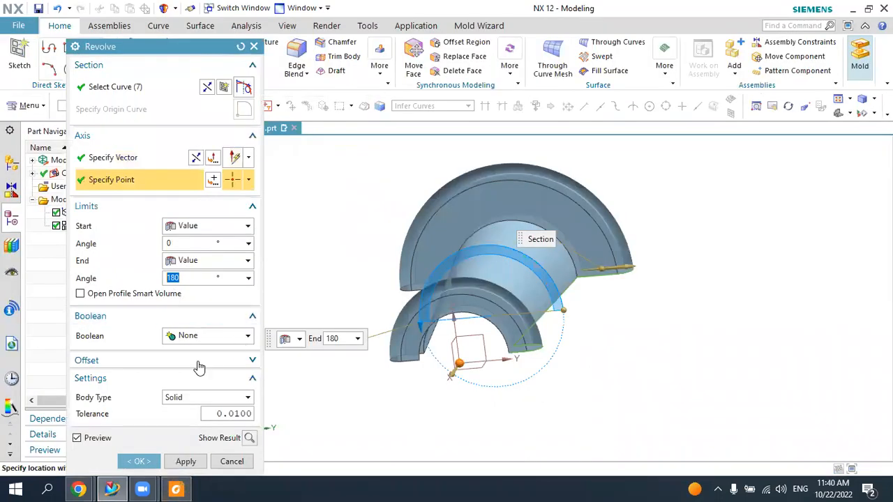
{"action": "left_click", "coordinate": [177, 399]}
{"action": "left_click", "coordinate": [175, 421]}
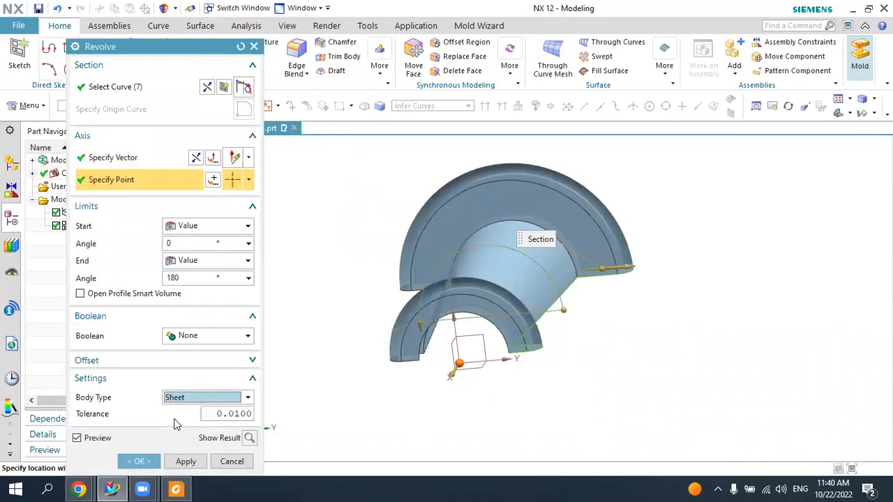
- Complete the 180° revolve of the rib profile as a sheet body
{"action": "left_click", "coordinate": [140, 462]}
{"action": "middle_click_drag", "start_coordinate": [725, 147], "coordinate": [724, 181]}
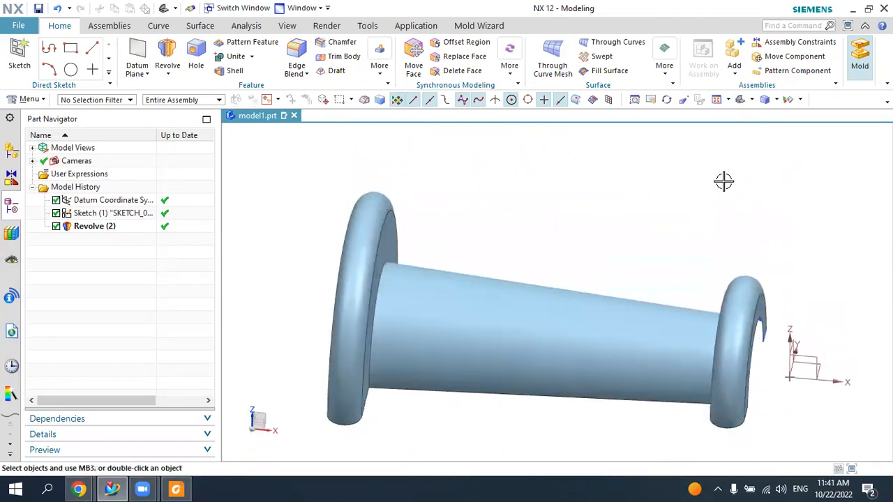
{"action": "left_click", "coordinate": [744, 102]}
{"action": "scroll", "coordinate": [676, 165], "scroll_direction": "down", "scroll_amount": 3}
{"action": "scroll", "coordinate": [701, 259], "scroll_direction": "down", "scroll_amount": 1}
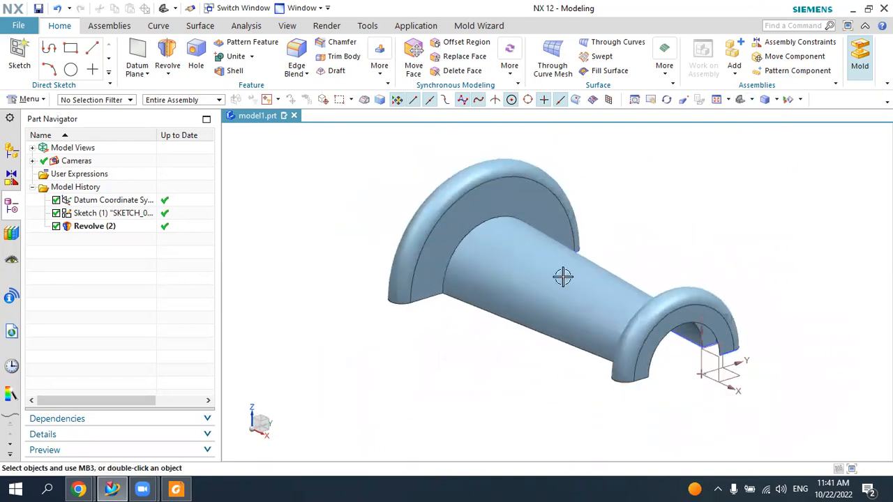
- Check the raised block's height in 1.pdf in Foxit PDF Reader, return to NX and create a datum plane 65 mm above the XY plane
{"action": "left_click", "coordinate": [176, 489]}
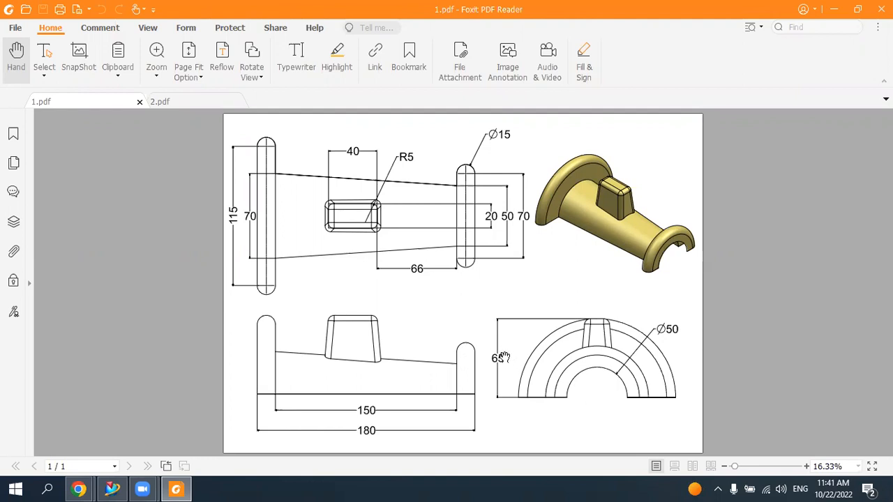
{"action": "left_click", "coordinate": [183, 489]}
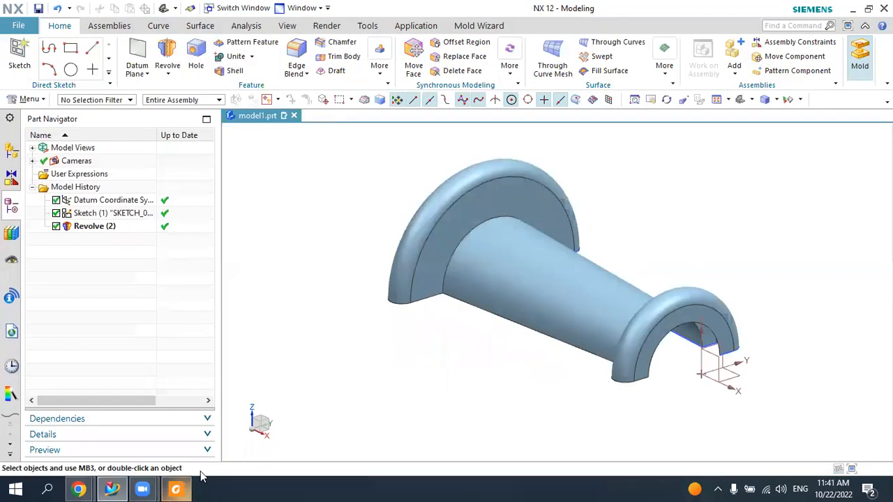
{"action": "left_click", "coordinate": [138, 56]}
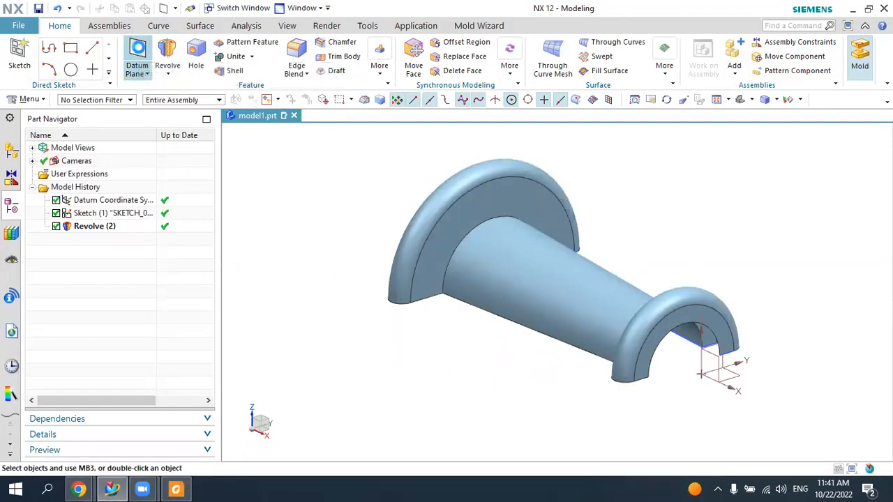
{"action": "left_click", "coordinate": [108, 71]}
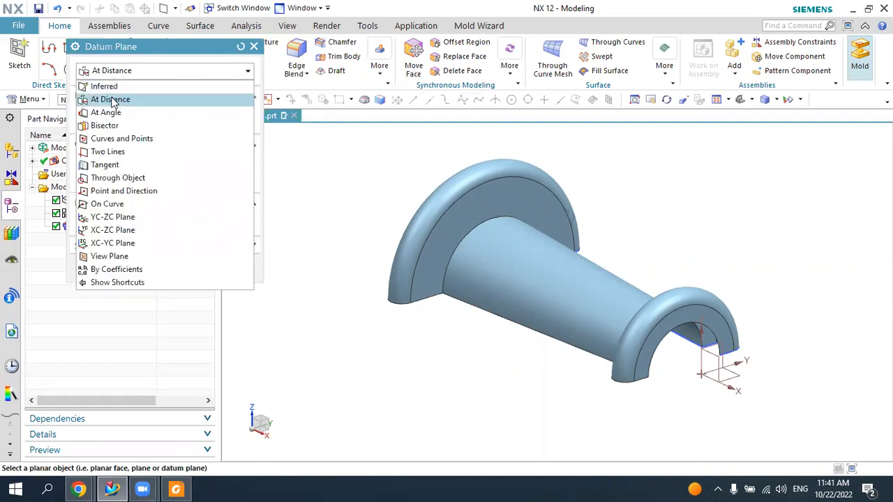
{"action": "left_click", "coordinate": [111, 100]}
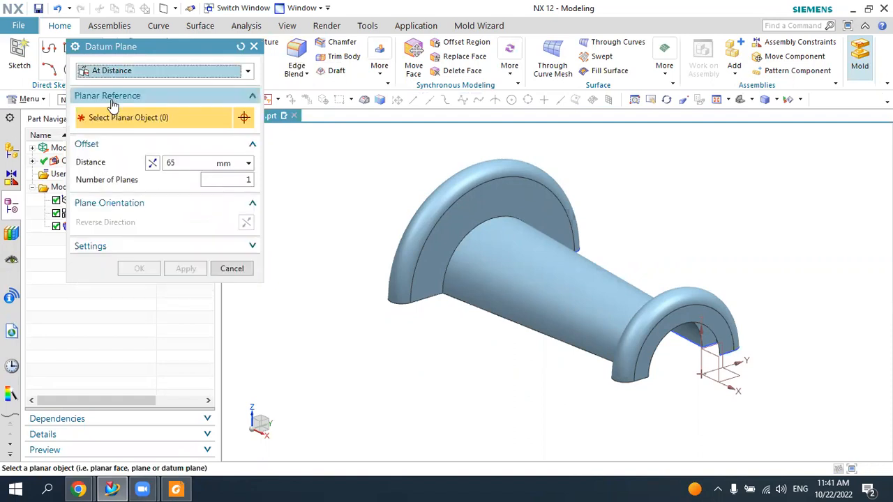
{"action": "left_click", "coordinate": [725, 376]}
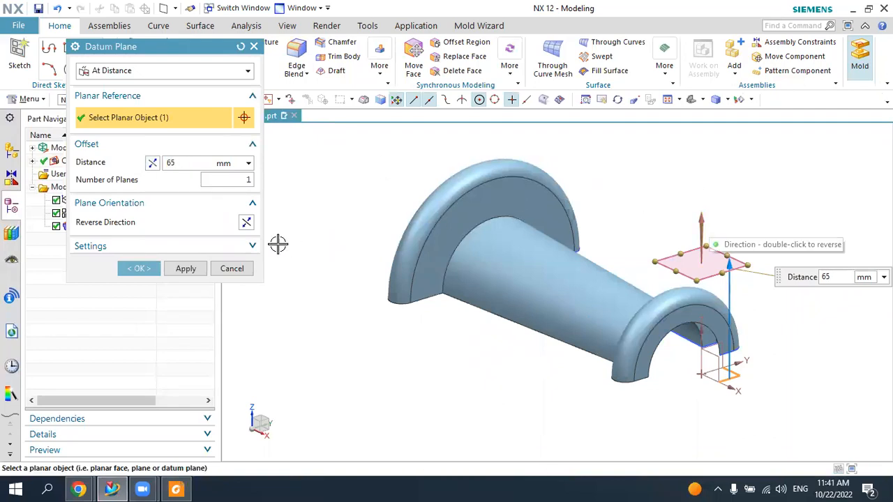
{"action": "left_click", "coordinate": [149, 271]}
- Start a new sketch on the offset datum plane above the revolved body
{"action": "middle_click_drag", "start_coordinate": [554, 227], "coordinate": [622, 233]}
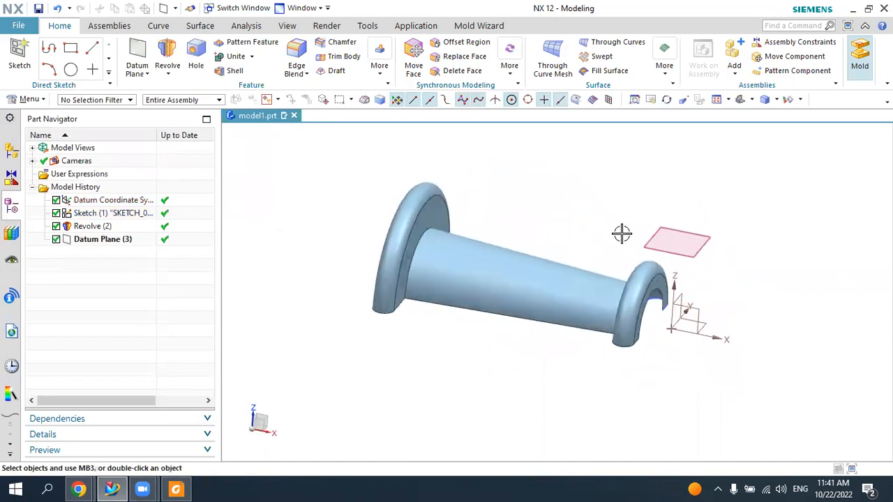
{"action": "left_click", "coordinate": [24, 49]}
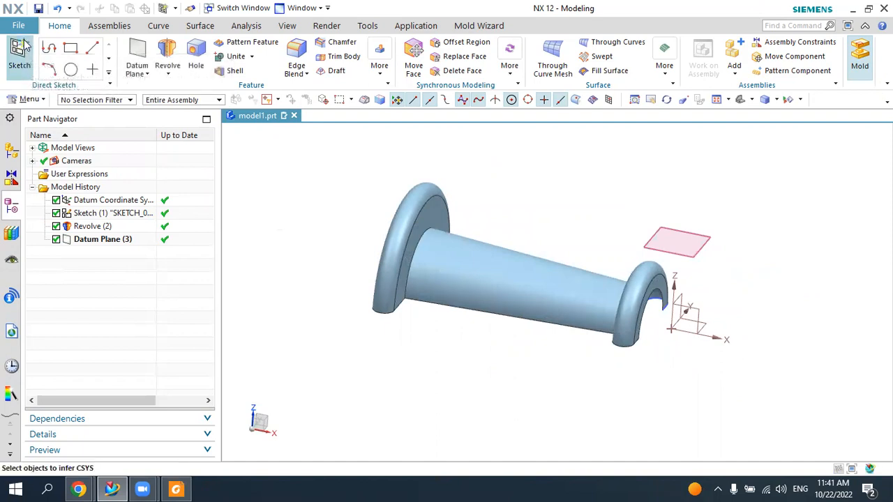
{"action": "left_click", "coordinate": [690, 237]}
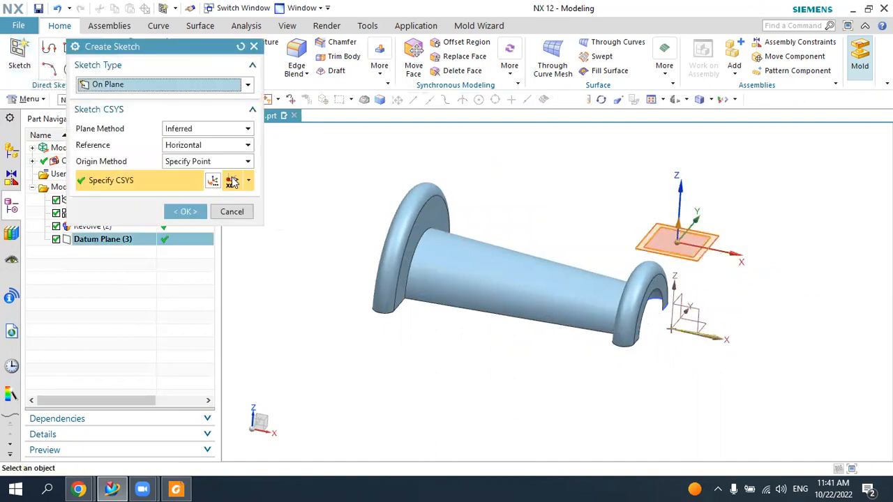
{"action": "left_click", "coordinate": [184, 211]}
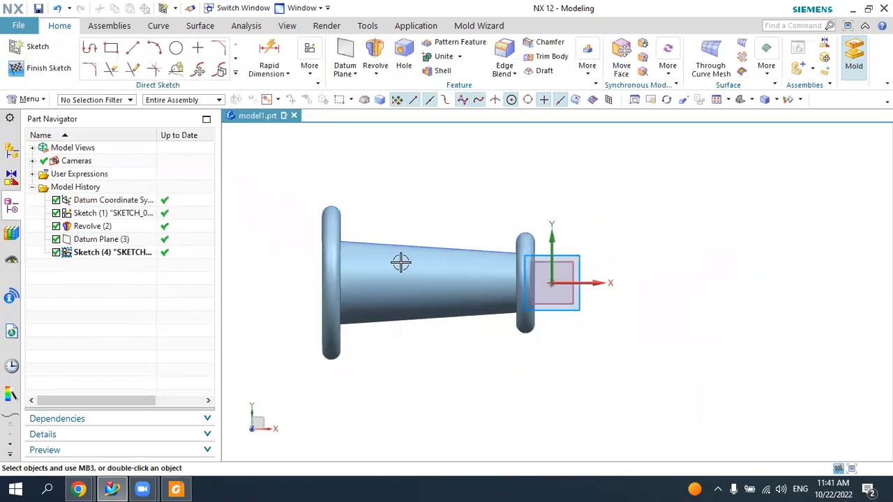
- Sketch a rectangle about 56 mm by 34 mm over the tapered body and move its width and height dimensions clear of the part
{"action": "scroll", "coordinate": [343, 265], "scroll_direction": "up", "scroll_amount": 3}
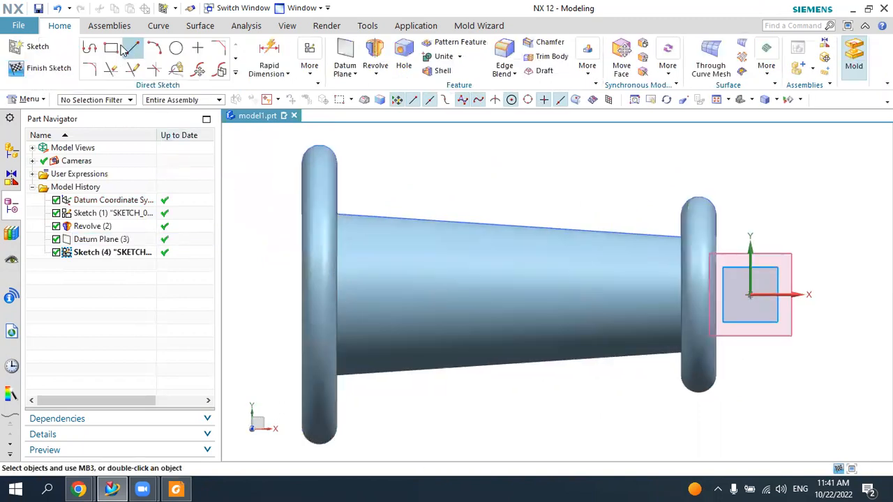
{"action": "left_click", "coordinate": [110, 48]}
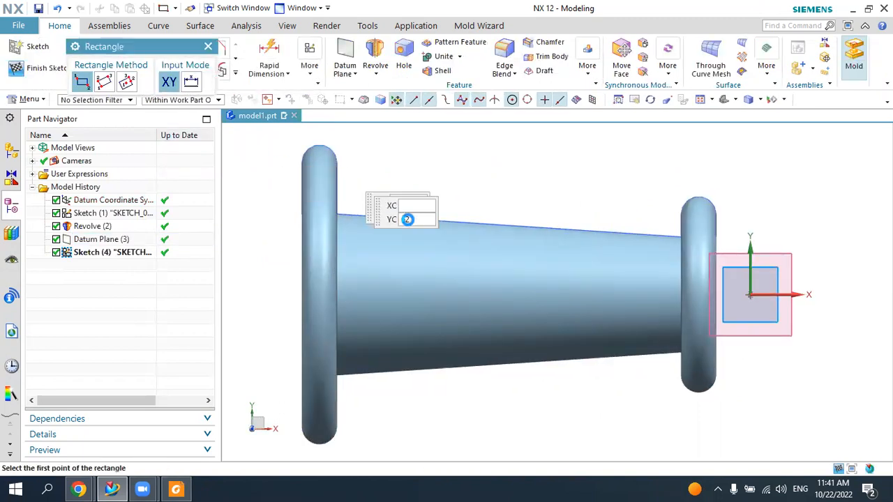
{"action": "left_click", "coordinate": [410, 247]}
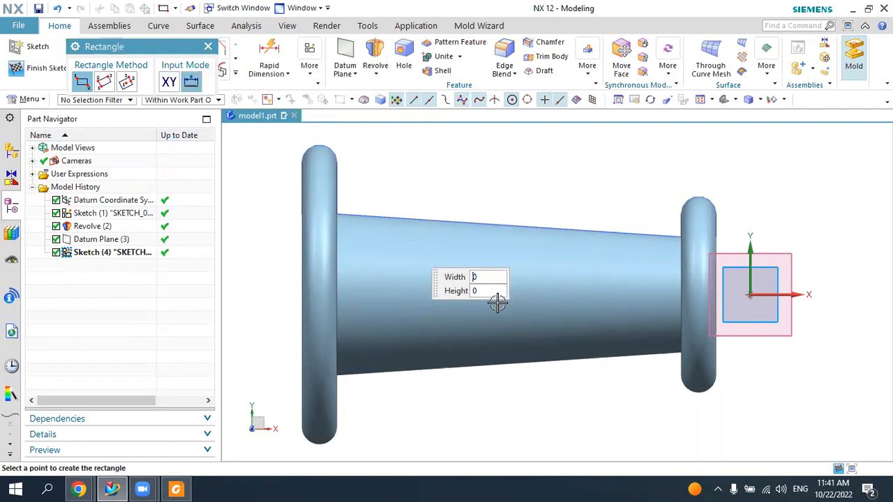
{"action": "left_click", "coordinate": [538, 322]}
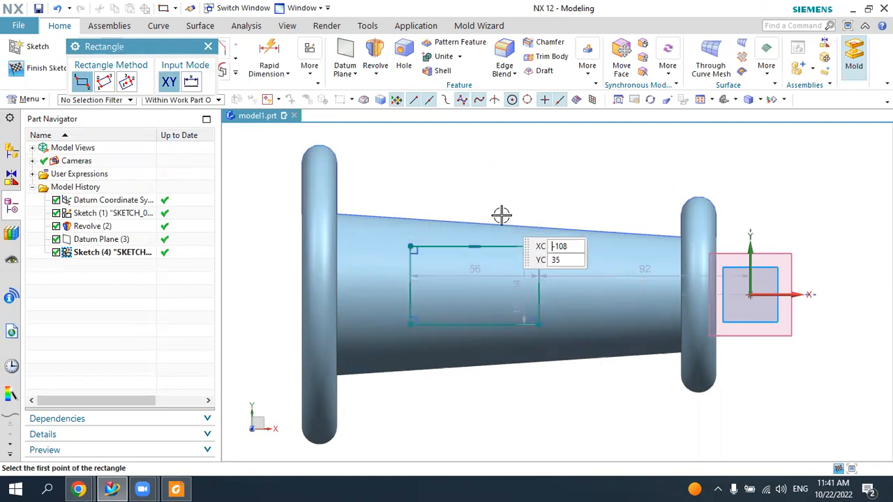
{"action": "key", "text": "Escape"}
{"action": "left_click_drag", "start_coordinate": [464, 270], "coordinate": [452, 175]}
{"action": "left_click_drag", "start_coordinate": [525, 283], "coordinate": [270, 276]}
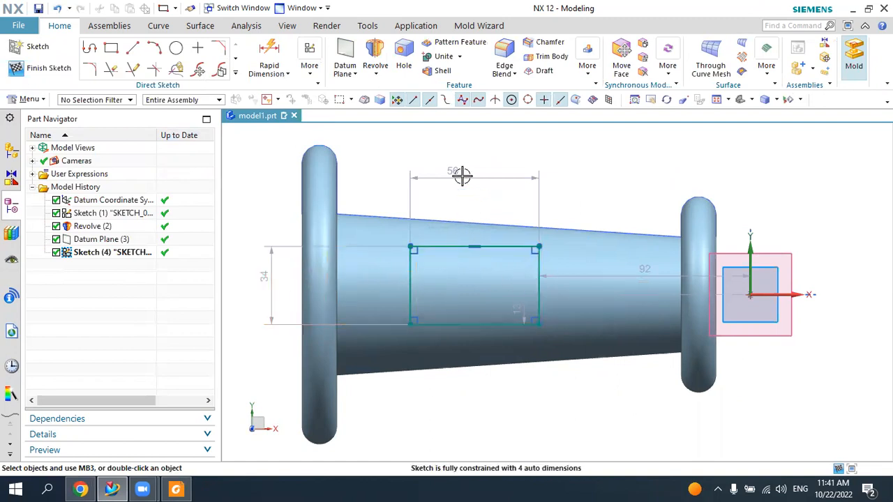
- Set the rectangle's width to 40 mm and its height to 20 mm
{"action": "double_click", "coordinate": [462, 174]}
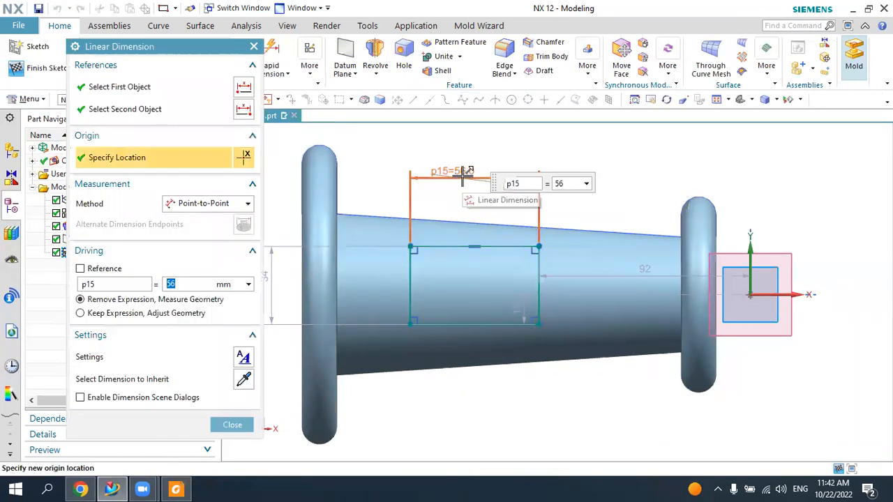
{"action": "type", "text": "40"}
{"action": "key", "text": "Return"}
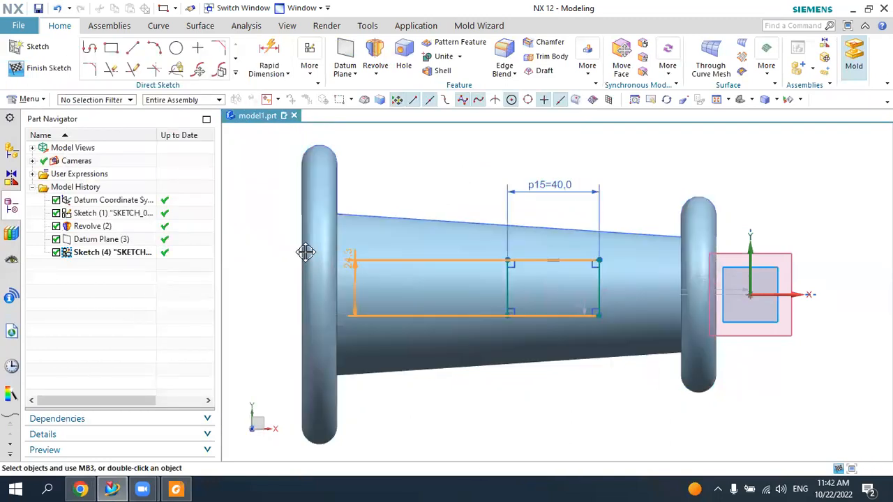
{"action": "double_click", "coordinate": [251, 248]}
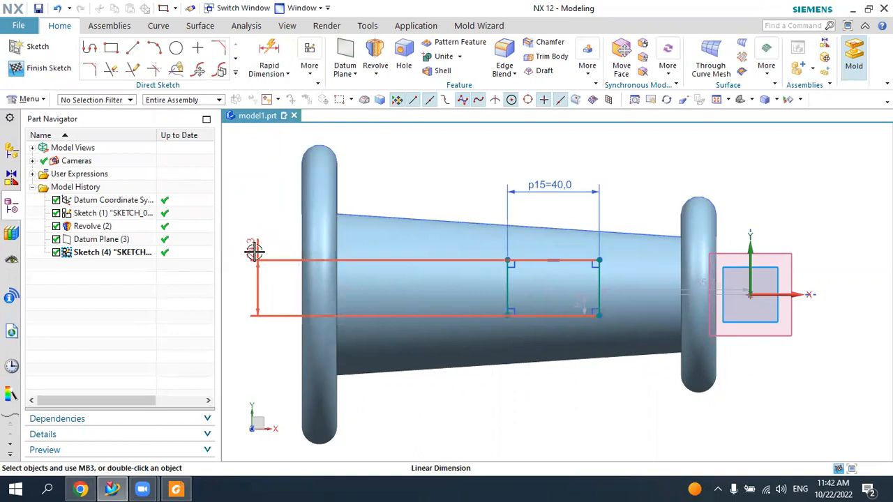
{"action": "type", "text": "20"}
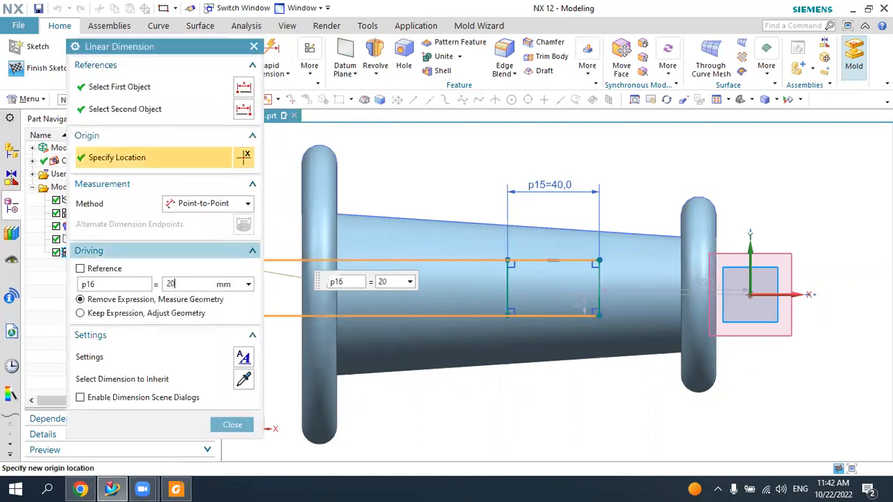
{"action": "key", "text": "Return"}
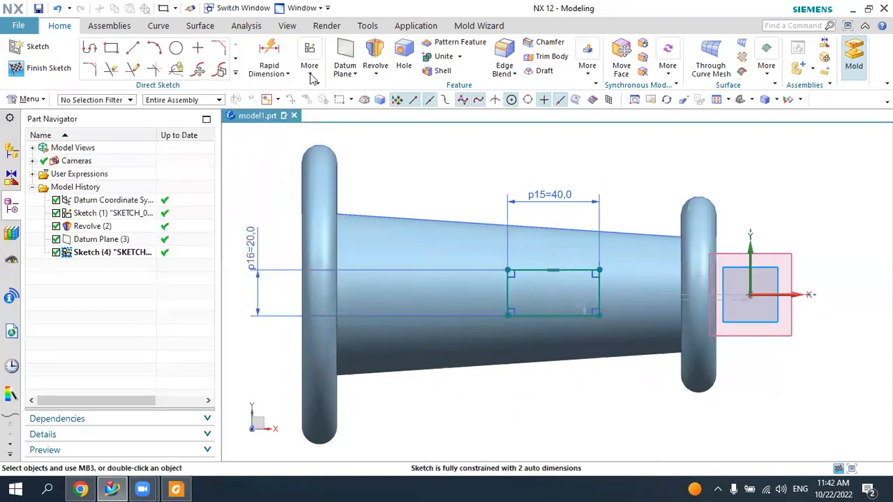
- Make the rectangle's two horizontal edges symmetric about the sketch's X axis
{"action": "left_click", "coordinate": [311, 76]}
{"action": "left_click", "coordinate": [488, 96]}
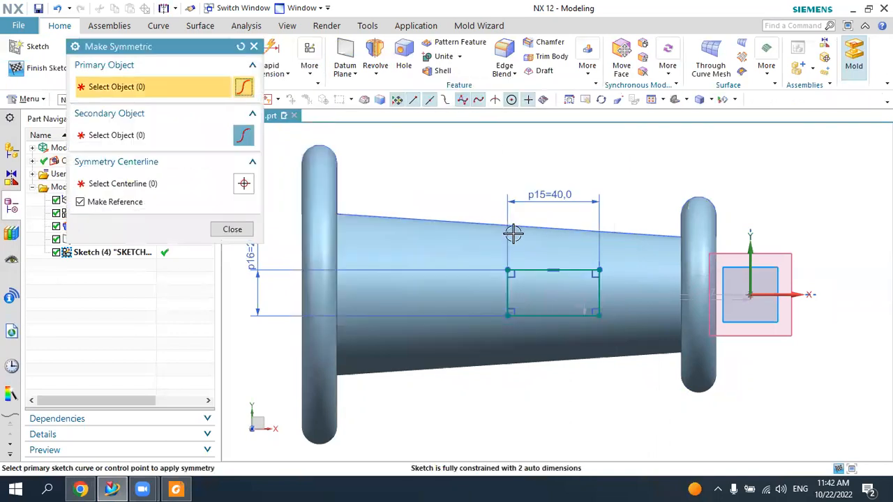
{"action": "left_click", "coordinate": [519, 268]}
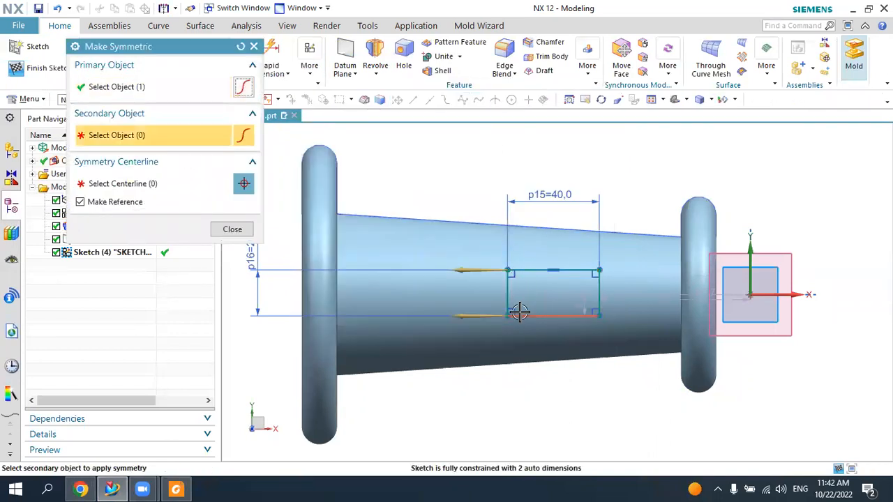
{"action": "left_click", "coordinate": [520, 314]}
{"action": "left_click", "coordinate": [770, 295]}
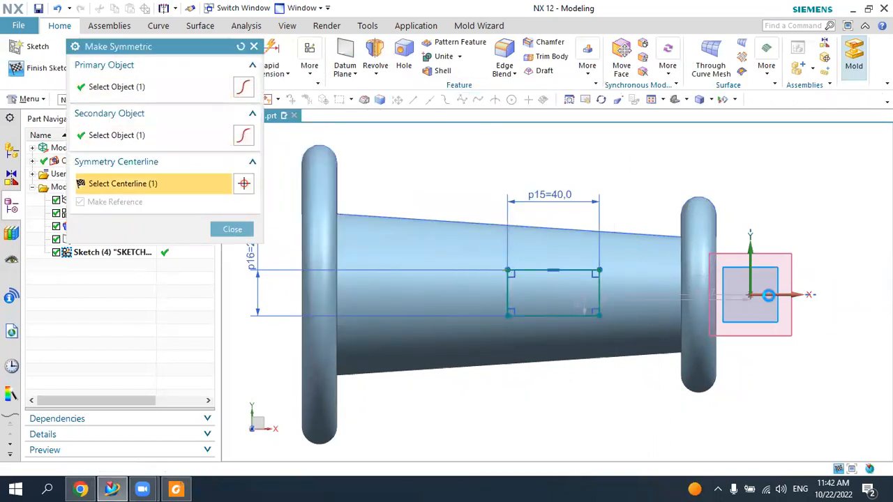
{"action": "middle_click", "coordinate": [680, 228]}
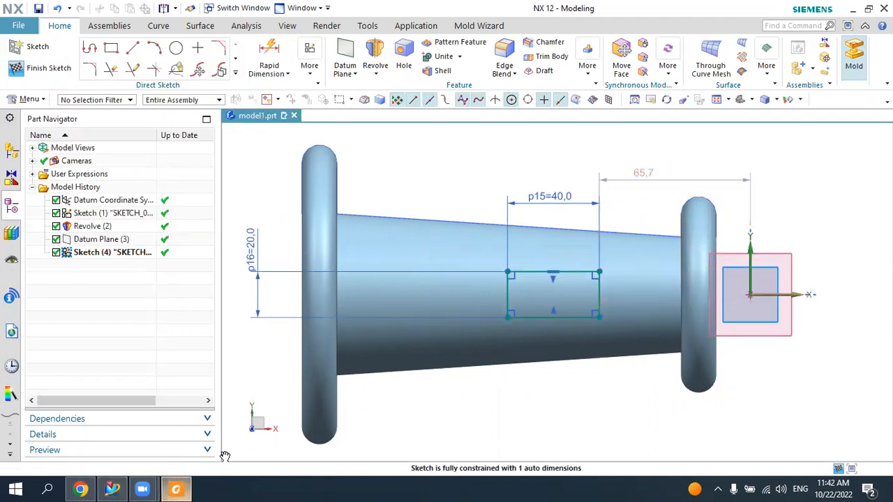
- Check the block's position in 1.pdf, then dimension the rectangle's nearer side to the small rib's inner edge at 66 mm
{"action": "left_click", "coordinate": [176, 489]}
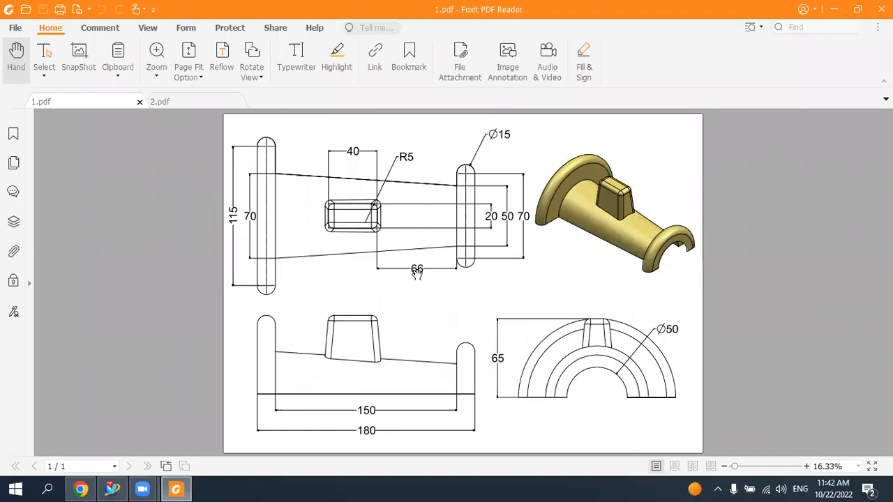
{"action": "left_click", "coordinate": [185, 489]}
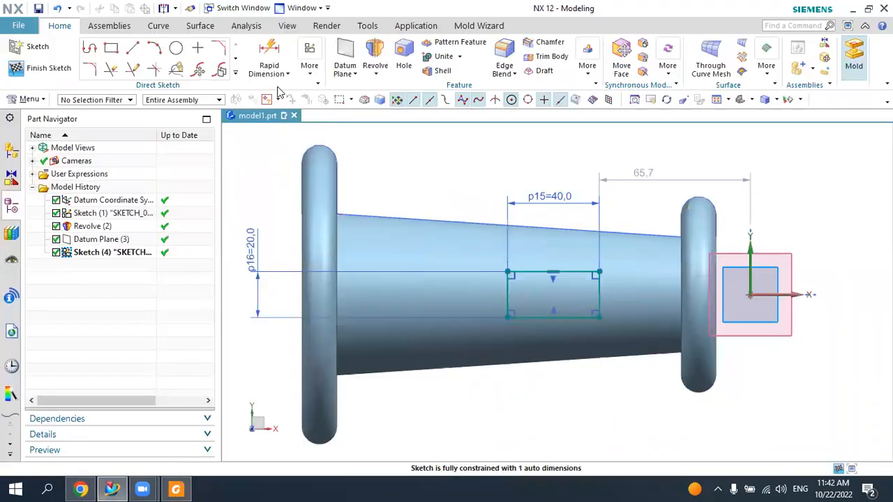
{"action": "left_click", "coordinate": [268, 64]}
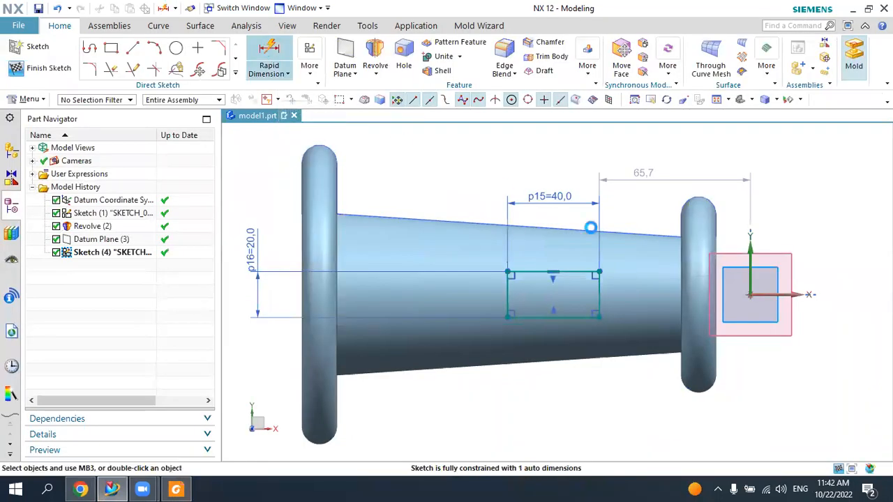
{"action": "left_click", "coordinate": [599, 271]}
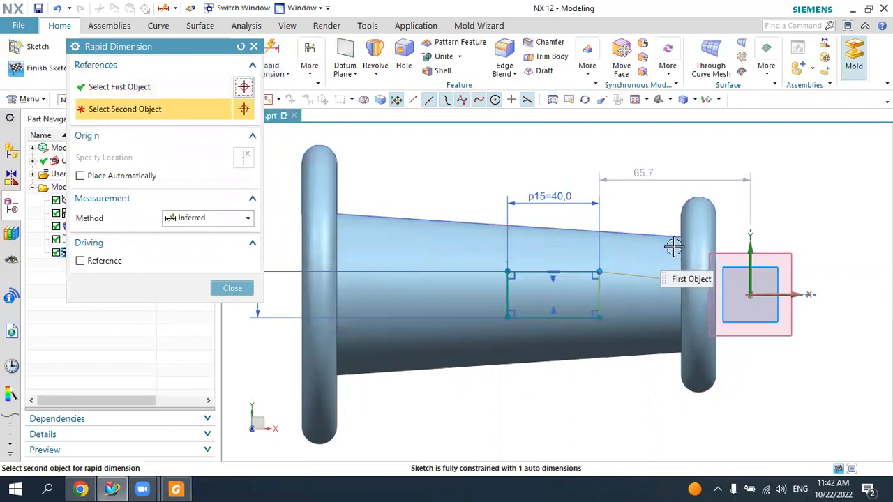
{"action": "left_click", "coordinate": [681, 295]}
{"action": "left_click", "coordinate": [645, 149]}
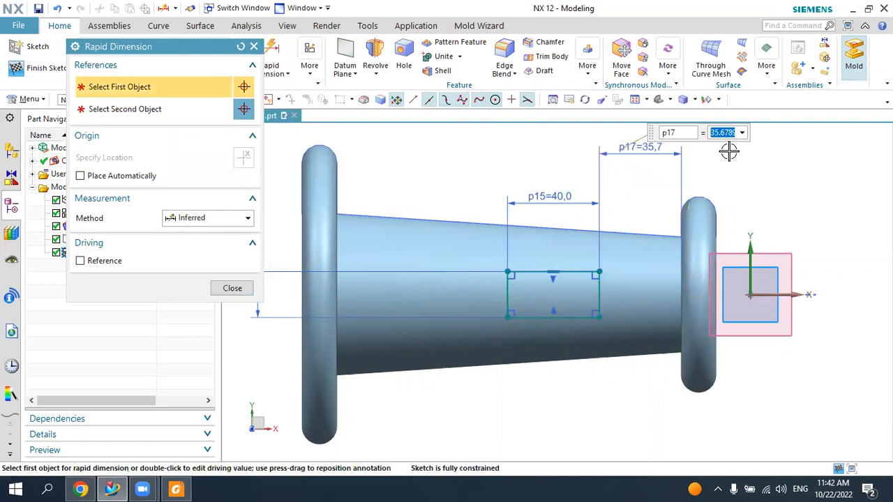
{"action": "left_click", "coordinate": [179, 488]}
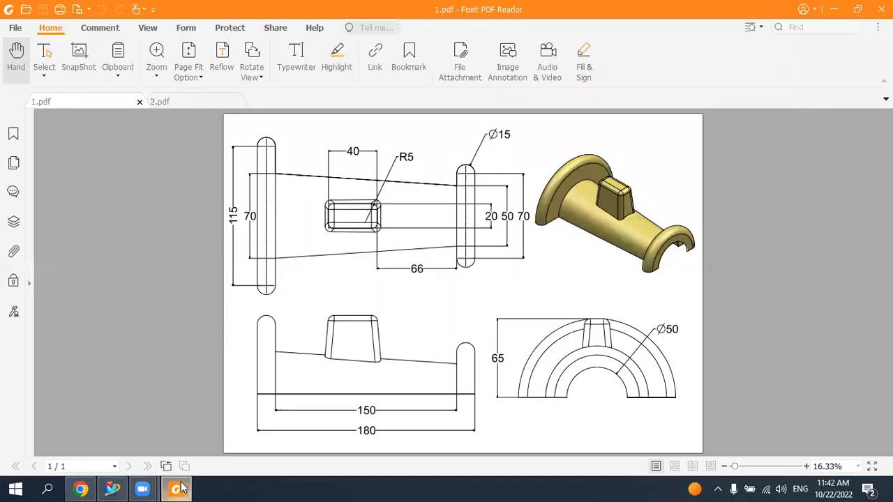
{"action": "left_click", "coordinate": [179, 488]}
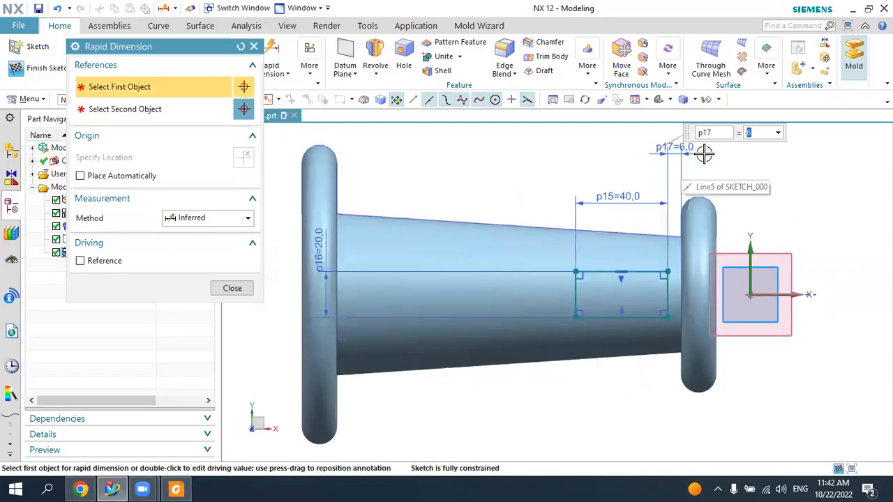
{"action": "key", "text": "Return"}
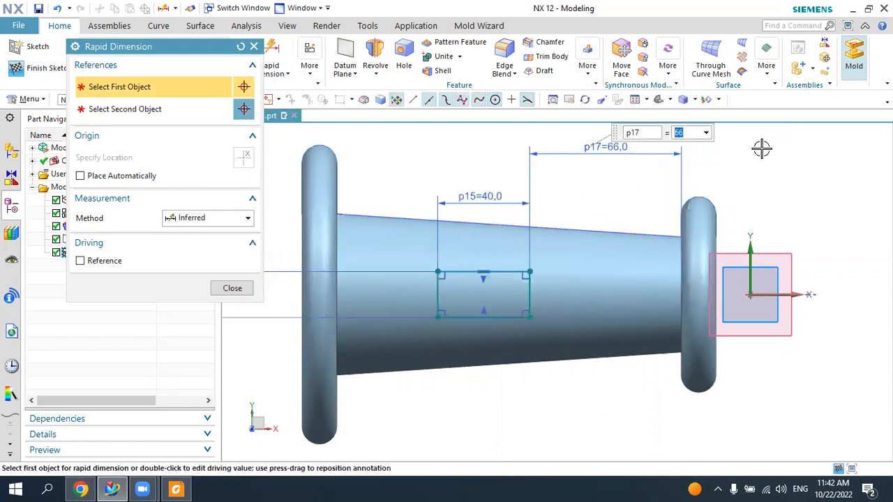
{"action": "key", "text": "Escape"}
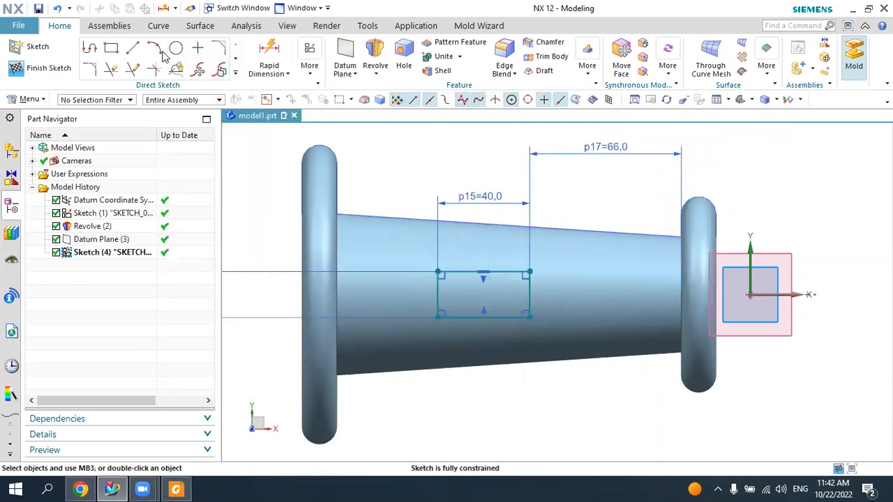
- Finish the sketch and choose the rectangle as the section of an Extrude, using region boundary curve selection
{"action": "left_click", "coordinate": [67, 72]}
{"action": "mouse_move", "coordinate": [516, 209]}
{"action": "middle_mouse_down"}
{"action": "mouse_move", "coordinate": [542, 214]}
{"action": "mouse_move", "coordinate": [523, 223]}
{"action": "middle_mouse_up"}
{"action": "left_click", "coordinate": [171, 75]}
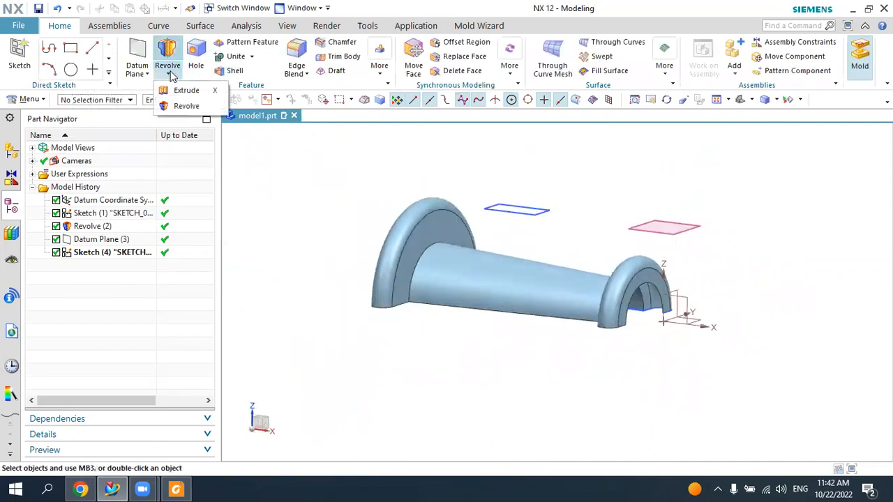
{"action": "left_click", "coordinate": [183, 90]}
{"action": "scroll", "coordinate": [519, 206], "scroll_direction": "up", "scroll_amount": 3}
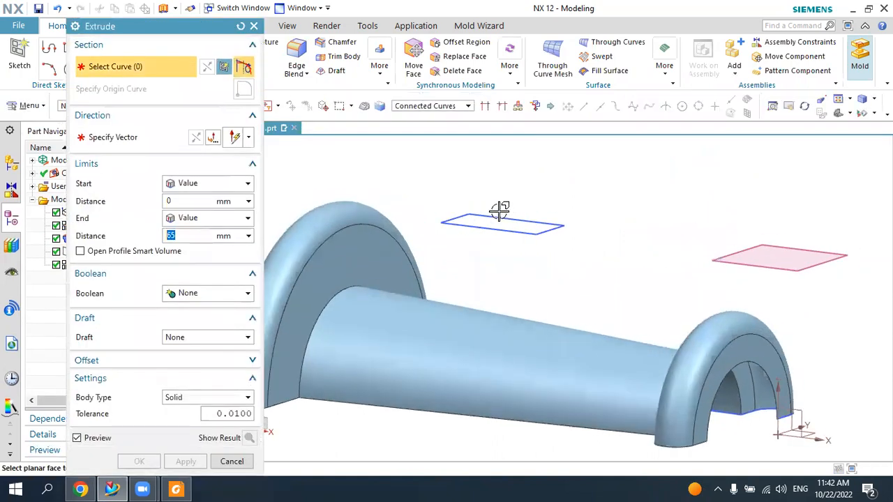
{"action": "left_click", "coordinate": [430, 107]}
{"action": "left_click", "coordinate": [427, 176]}
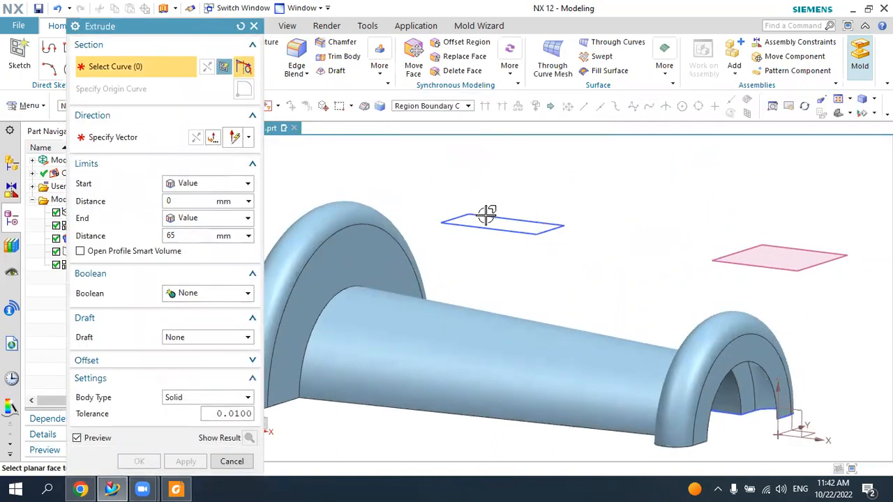
{"action": "left_click", "coordinate": [486, 215]}
{"action": "scroll", "coordinate": [517, 194], "scroll_direction": "down", "scroll_amount": 2}
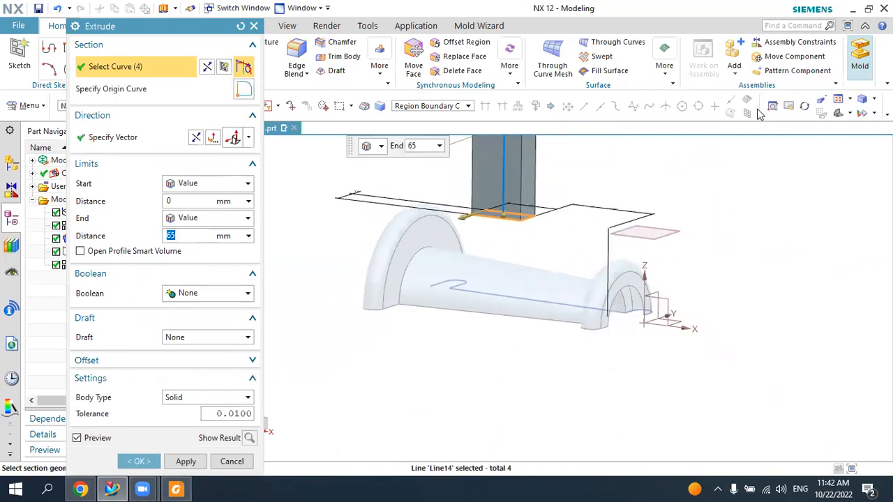
- Reverse the extrusion direction towards the tapered body and set its end distance to 80 mm
{"action": "left_click", "coordinate": [196, 137]}
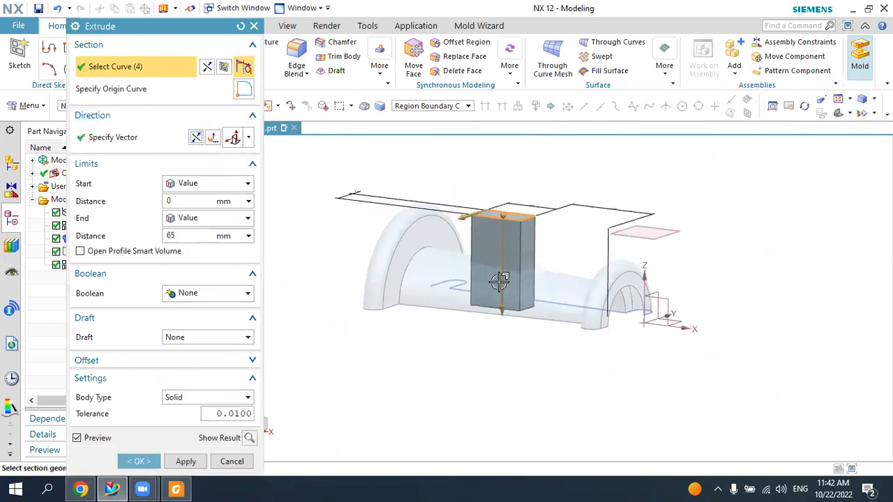
{"action": "middle_click_drag", "start_coordinate": [534, 229], "coordinate": [295, 261]}
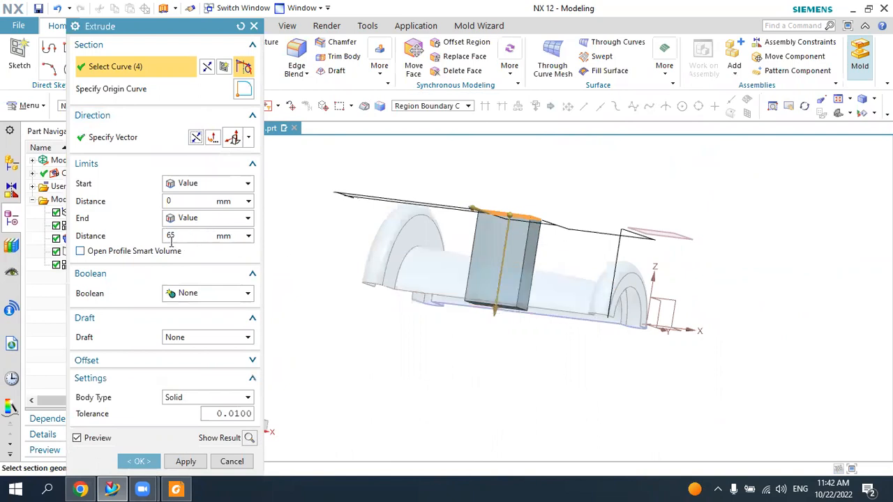
{"action": "scroll", "coordinate": [468, 251], "scroll_direction": "up", "scroll_amount": 3}
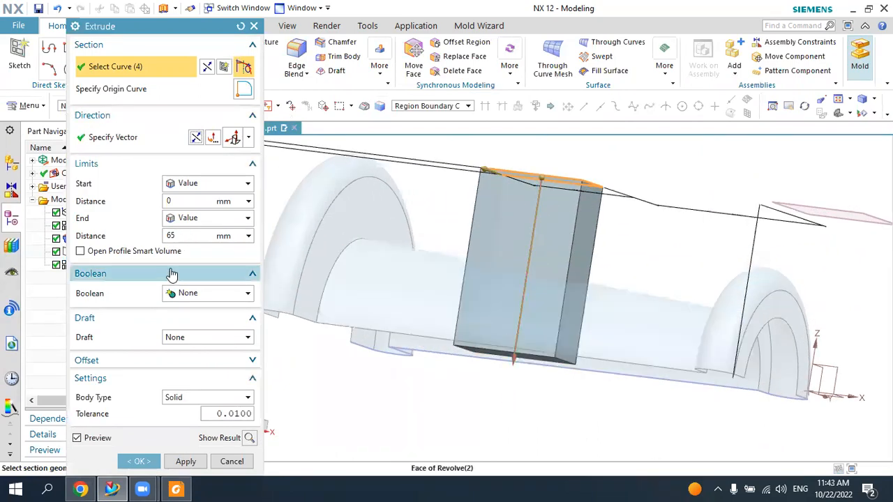
{"action": "left_click_drag", "start_coordinate": [514, 361], "coordinate": [505, 401]}
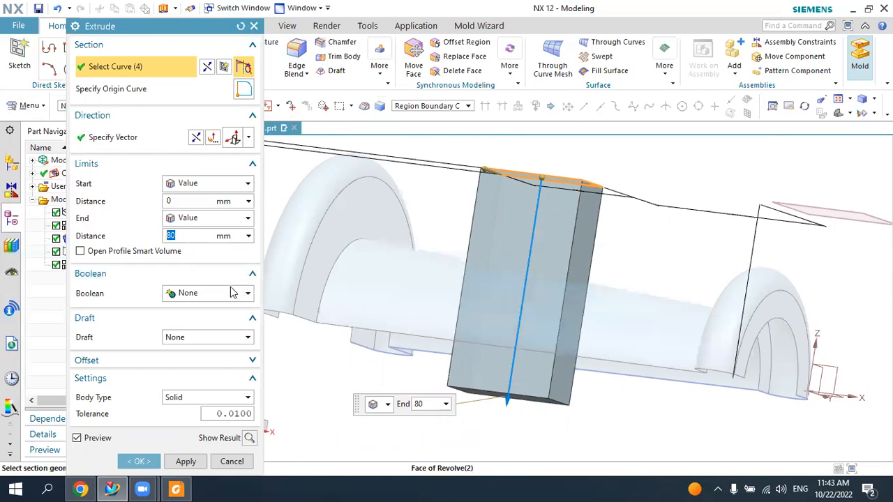
- Keep the extrusion's Boolean at None and set its body type to Sheet
{"action": "left_click", "coordinate": [206, 295]}
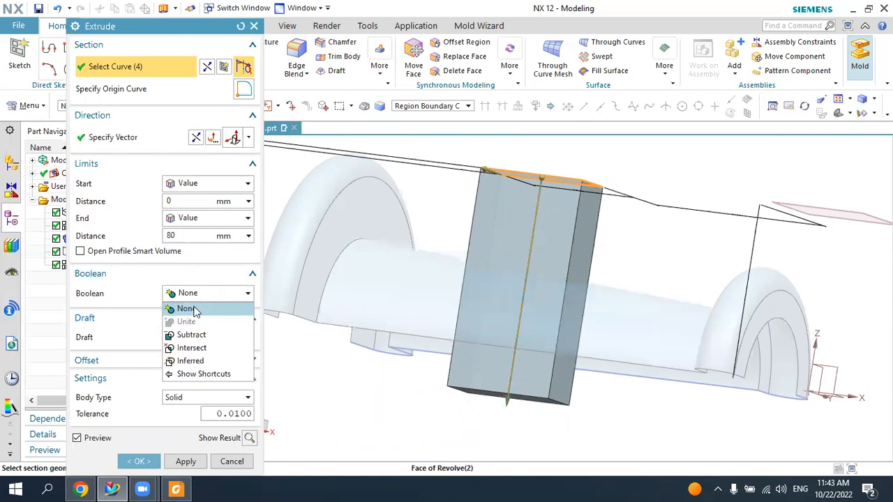
{"action": "left_click", "coordinate": [188, 309]}
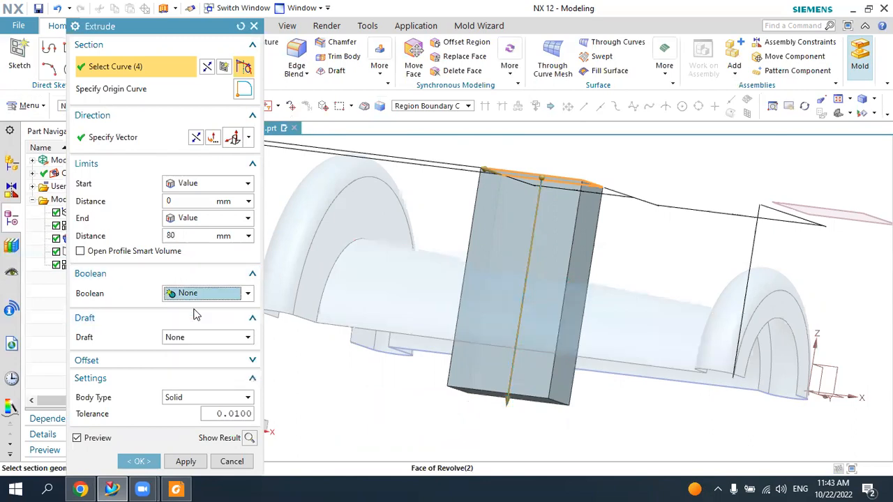
{"action": "left_click", "coordinate": [187, 397]}
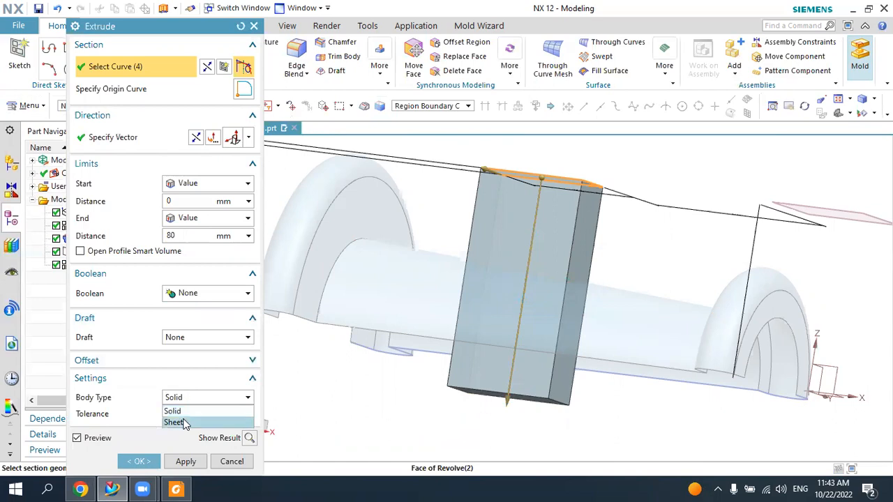
{"action": "left_click", "coordinate": [184, 423]}
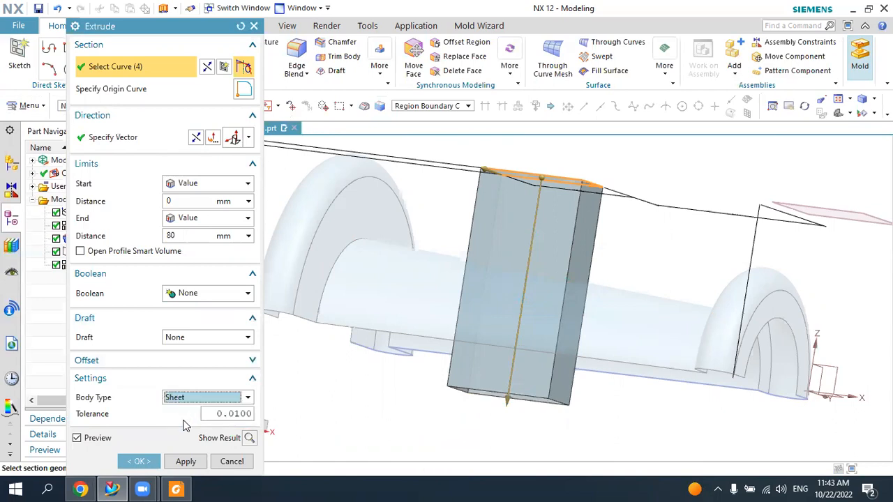
- Add a draft of -4° from the start limit and create the extruded sheet
{"action": "left_click", "coordinate": [196, 339]}
{"action": "left_click", "coordinate": [194, 362]}
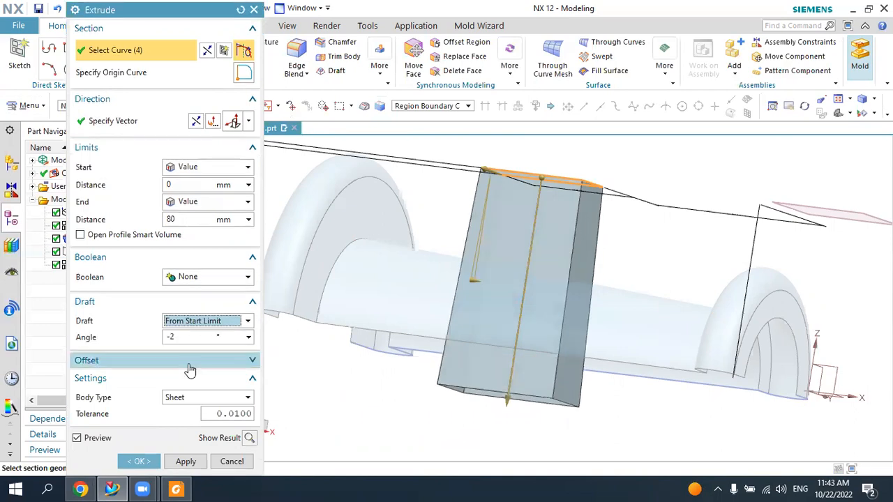
{"action": "scroll", "coordinate": [495, 295], "scroll_direction": "down", "scroll_amount": 1}
{"action": "middle_click_drag", "start_coordinate": [512, 302], "coordinate": [484, 286]}
{"action": "mouse_move", "coordinate": [477, 286]}
{"action": "left_mouse_down"}
{"action": "mouse_move", "coordinate": [463, 285]}
{"action": "mouse_move", "coordinate": [473, 285]}
{"action": "left_mouse_up"}
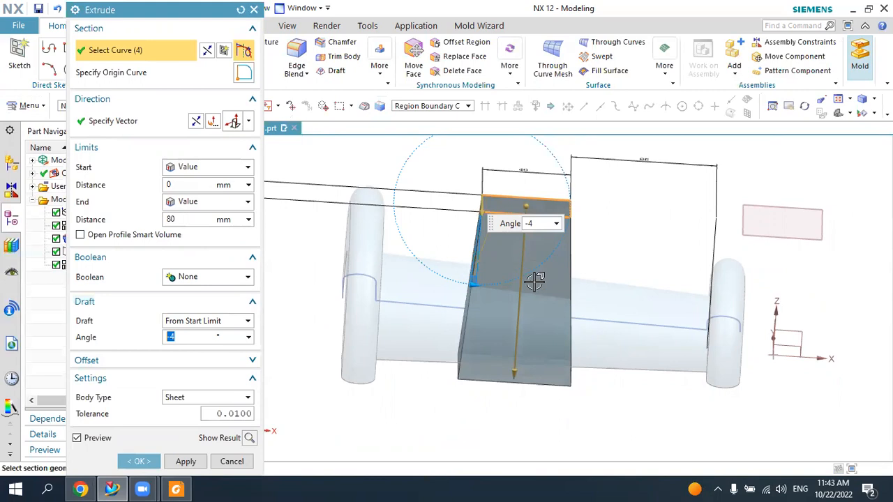
{"action": "middle_click_drag", "start_coordinate": [608, 285], "coordinate": [419, 349]}
{"action": "left_click", "coordinate": [138, 461]}
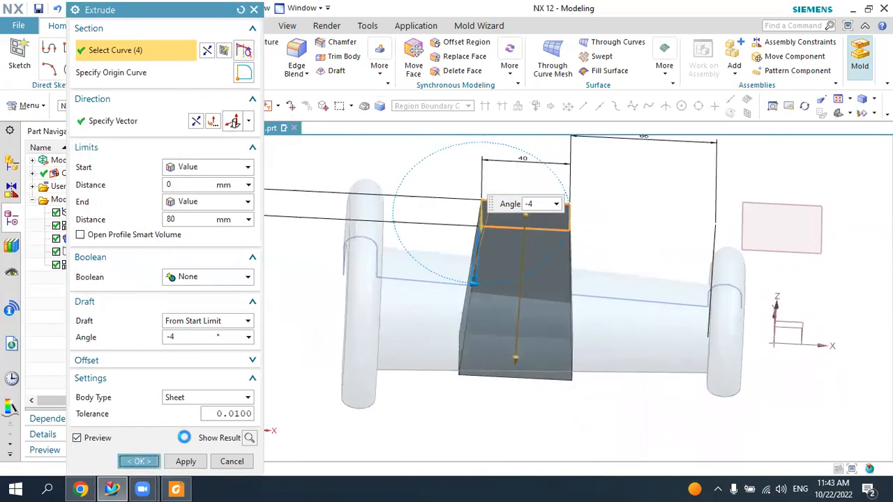
- Trim the drafted rectangular sheet with the revolved body's faces as boundary, discarding the portion beneath the body
{"action": "middle_click_drag", "start_coordinate": [542, 299], "coordinate": [493, 269]}
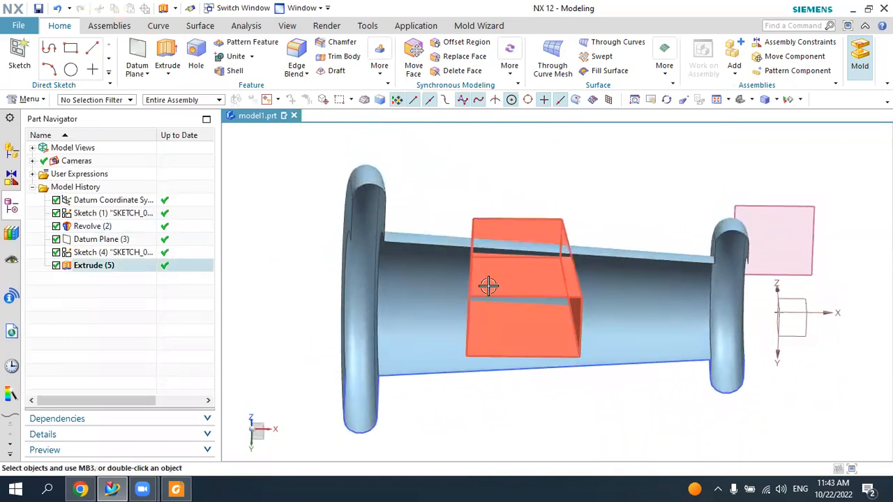
{"action": "middle_click_drag", "start_coordinate": [610, 211], "coordinate": [610, 241]}
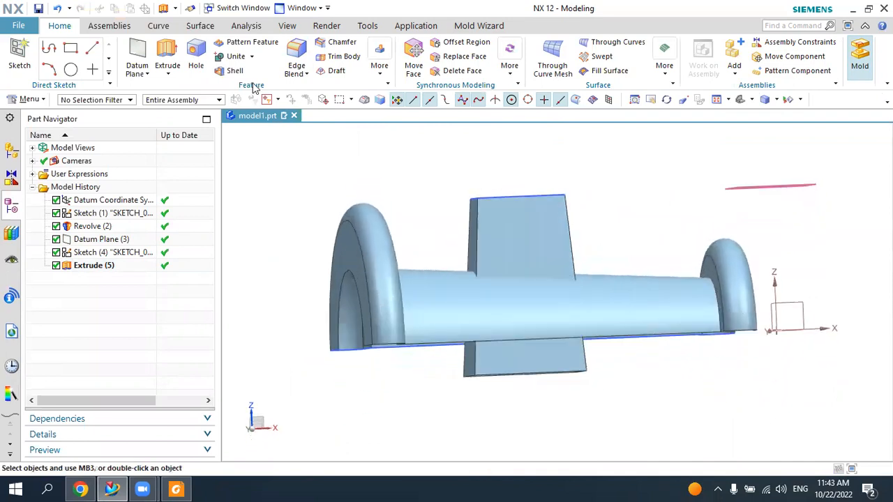
{"action": "left_click", "coordinate": [202, 26]}
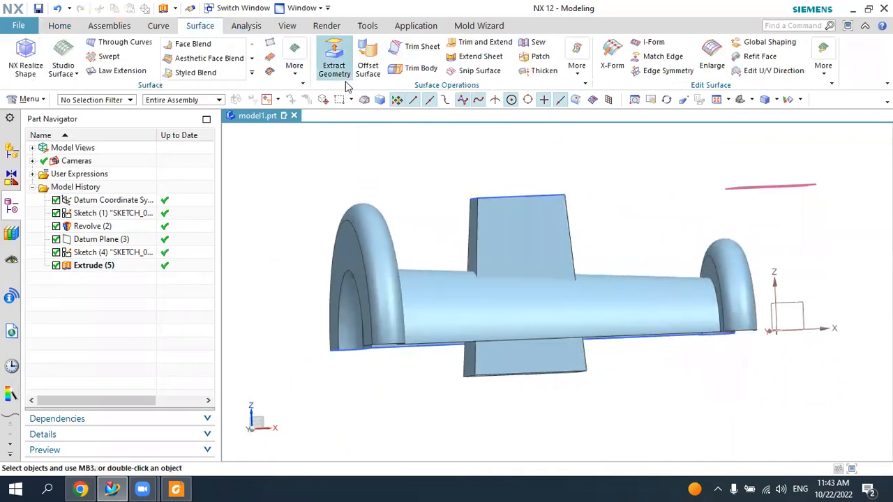
{"action": "left_click", "coordinate": [413, 52]}
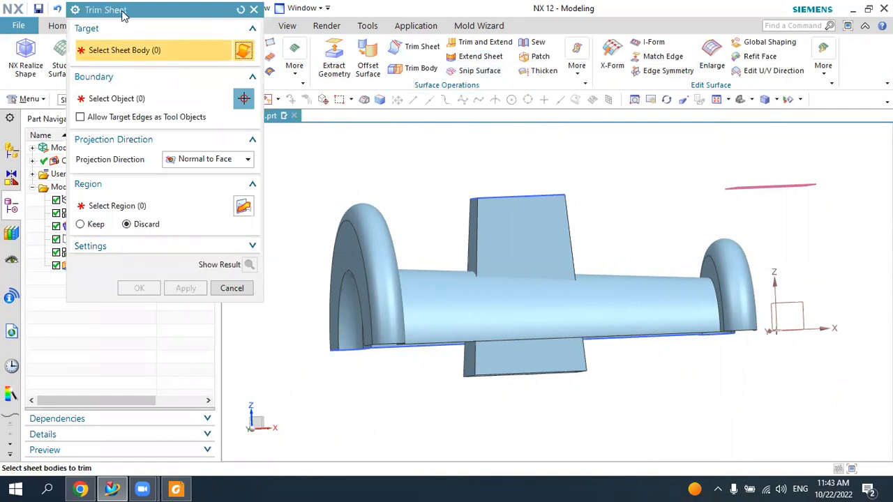
{"action": "left_click_drag", "start_coordinate": [129, 17], "coordinate": [145, 63]}
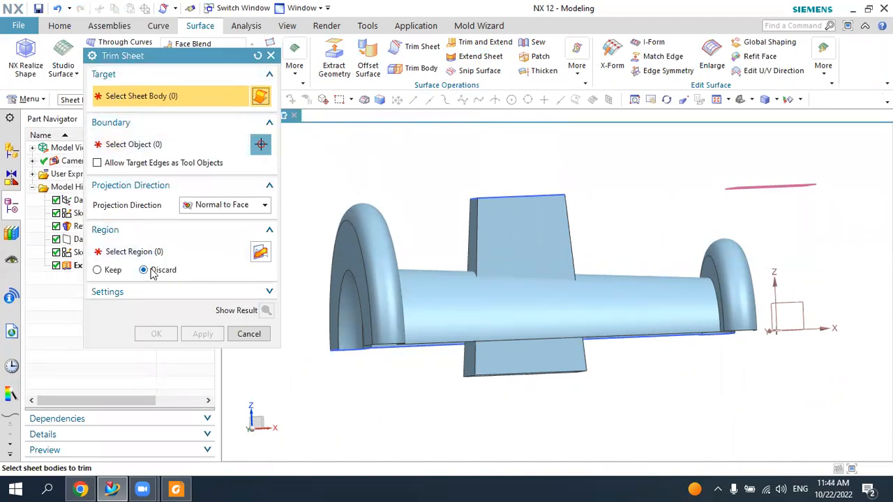
{"action": "left_click", "coordinate": [502, 364]}
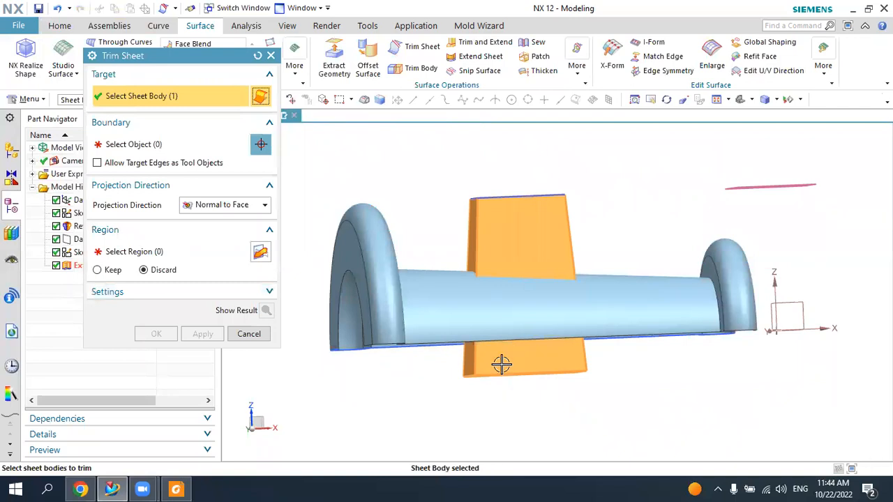
{"action": "left_click", "coordinate": [157, 144]}
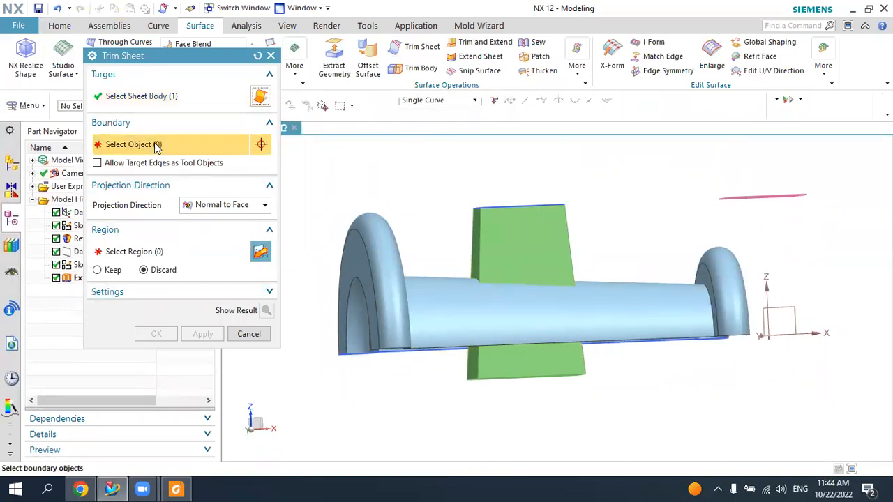
{"action": "left_click", "coordinate": [440, 312]}
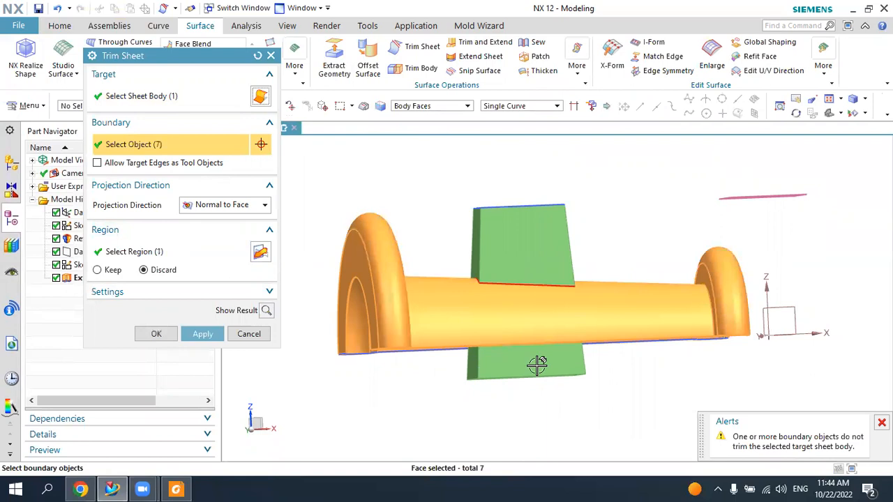
{"action": "left_click", "coordinate": [203, 334]}
- Trim the revolved sheet with the block's connected rectangular edges as boundary, discarding the region inside, and close Trim Sheet
{"action": "middle_click_drag", "start_coordinate": [502, 375], "coordinate": [504, 281]}
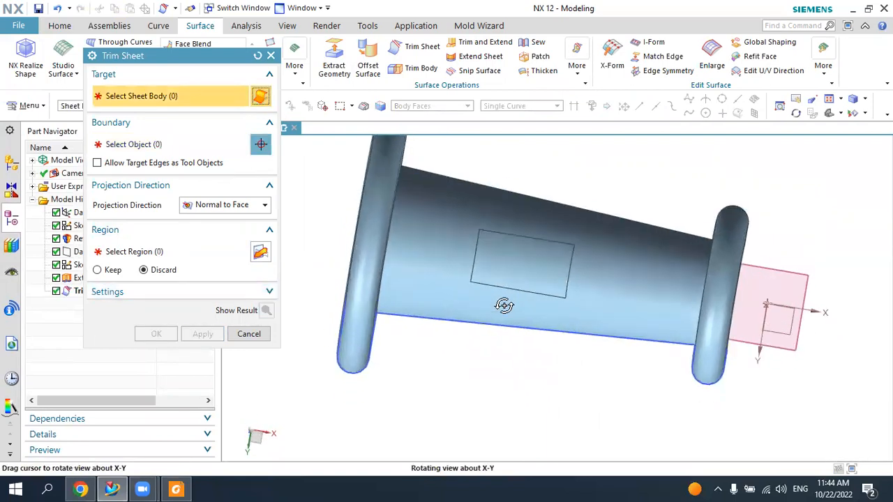
{"action": "scroll", "coordinate": [535, 257], "scroll_direction": "up", "scroll_amount": 3}
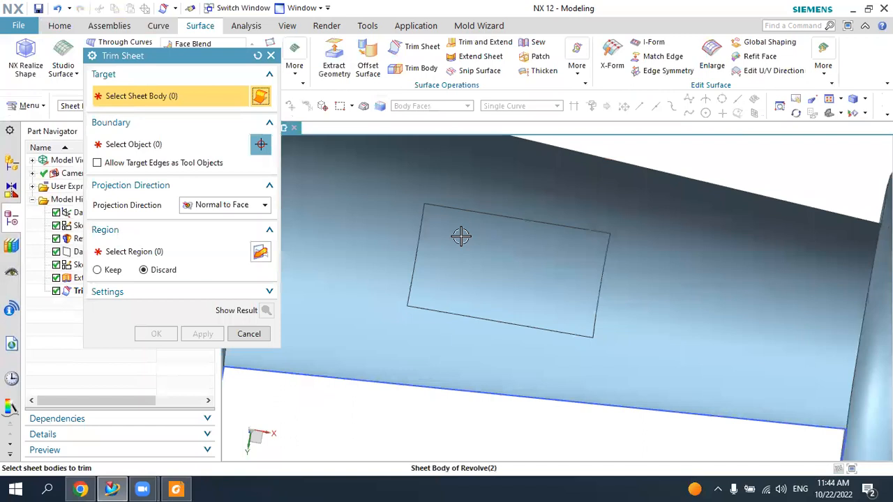
{"action": "left_click", "coordinate": [479, 269]}
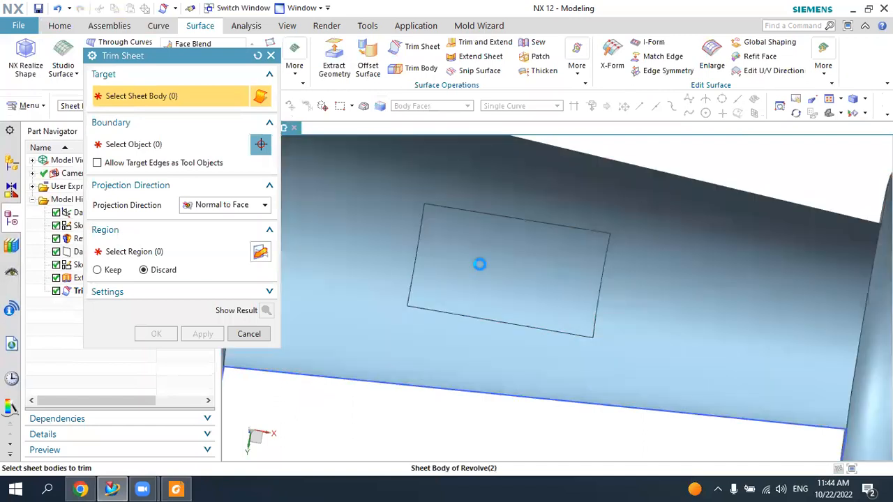
{"action": "left_click", "coordinate": [120, 144]}
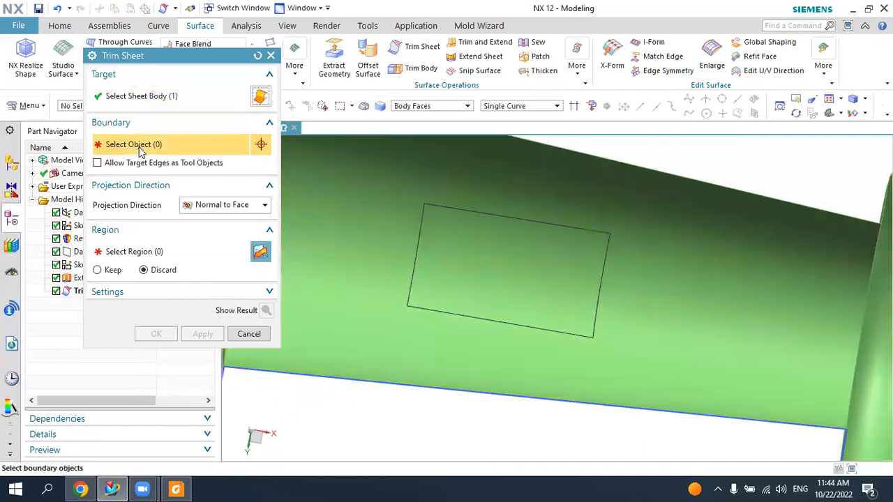
{"action": "left_click", "coordinate": [494, 106]}
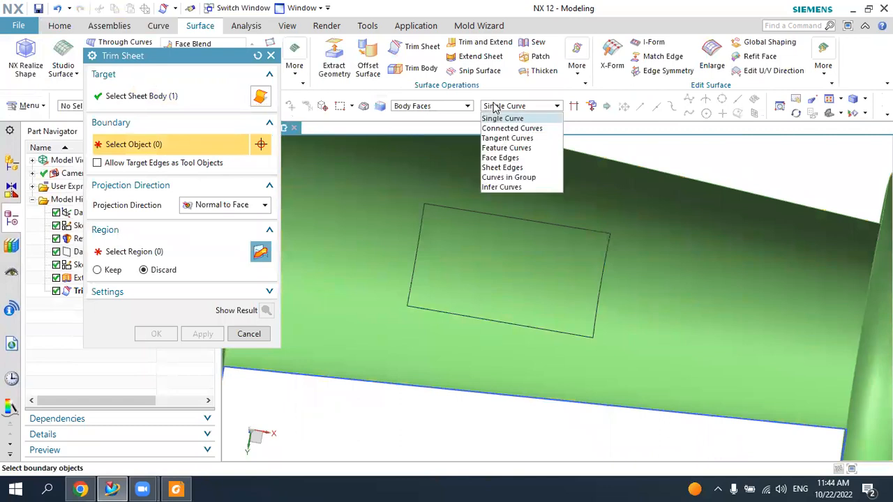
{"action": "left_click", "coordinate": [511, 128]}
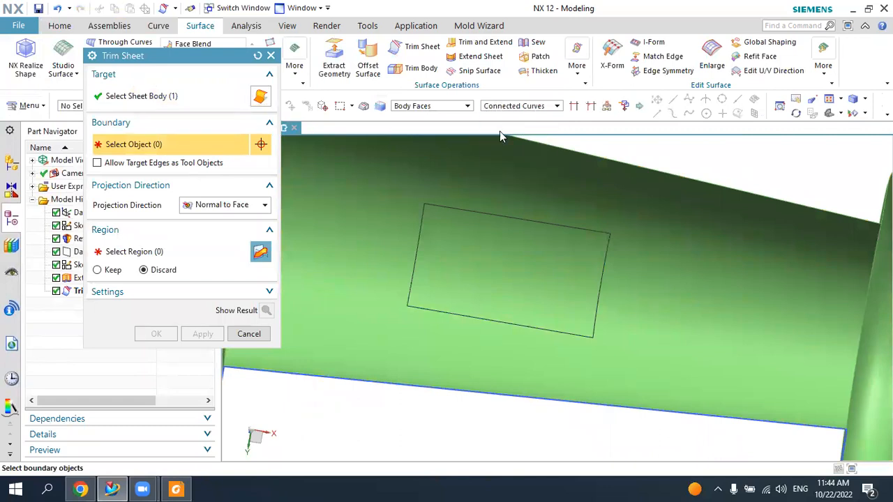
{"action": "left_click", "coordinate": [481, 214]}
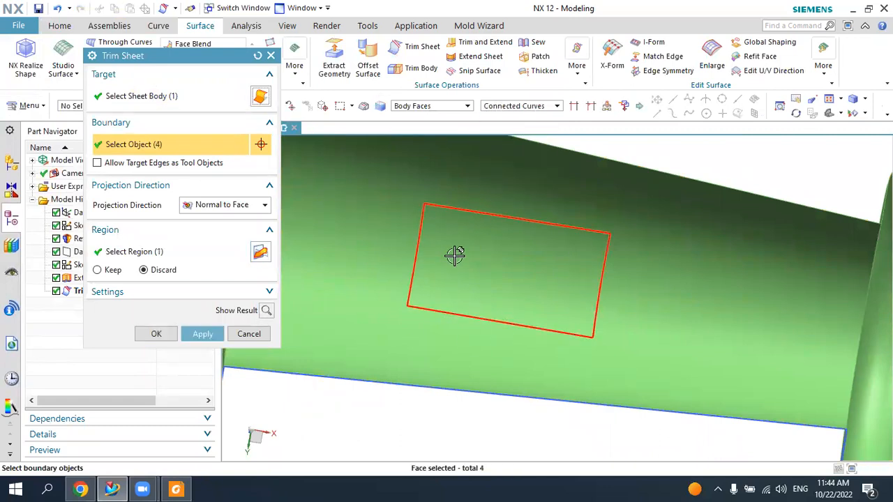
{"action": "left_click", "coordinate": [202, 333]}
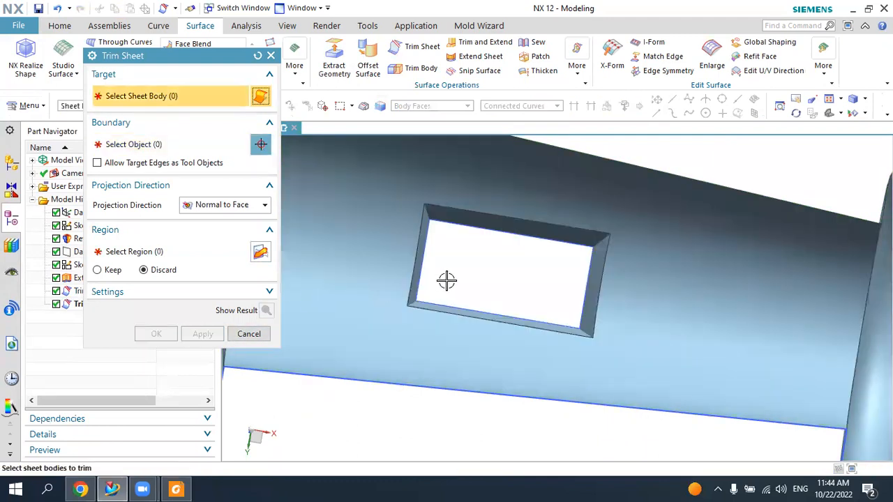
{"action": "left_click", "coordinate": [249, 334]}
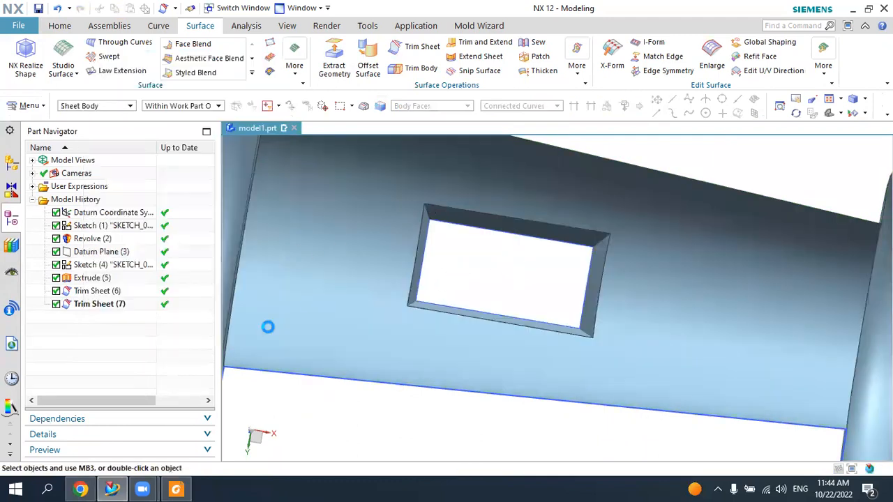
{"action": "scroll", "coordinate": [626, 226], "scroll_direction": "down", "scroll_amount": 5}
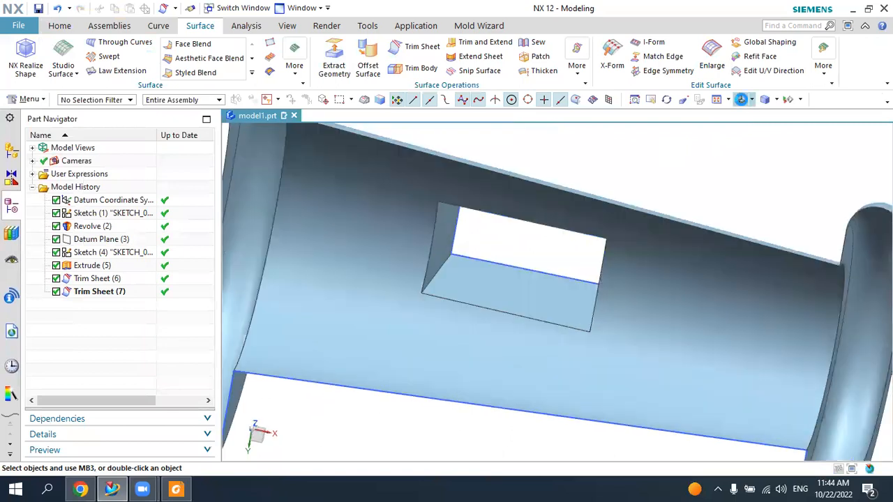
{"action": "mouse_move", "coordinate": [626, 225]}
{"action": "middle_mouse_down"}
{"action": "mouse_move", "coordinate": [677, 209]}
{"action": "mouse_move", "coordinate": [651, 201]}
{"action": "mouse_move", "coordinate": [647, 165]}
{"action": "mouse_move", "coordinate": [657, 243]}
{"action": "mouse_move", "coordinate": [628, 238]}
{"action": "middle_mouse_up"}
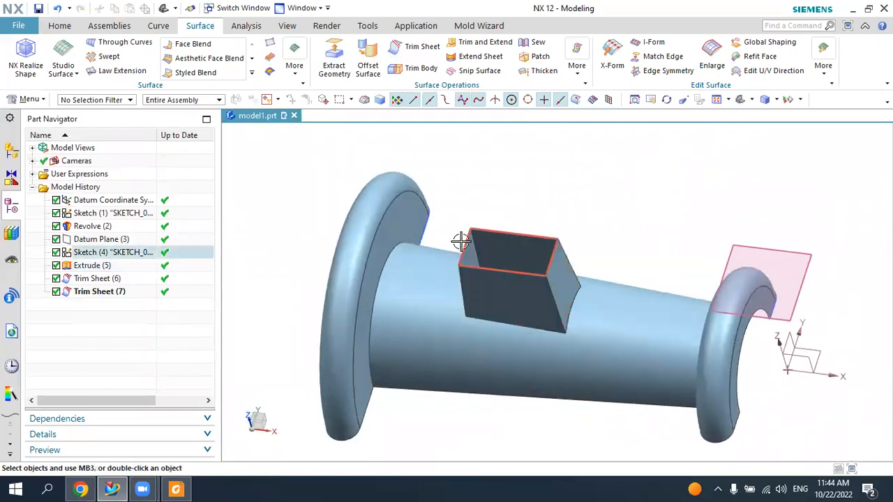
{"action": "scroll", "coordinate": [511, 247], "scroll_direction": "up", "scroll_amount": 3}
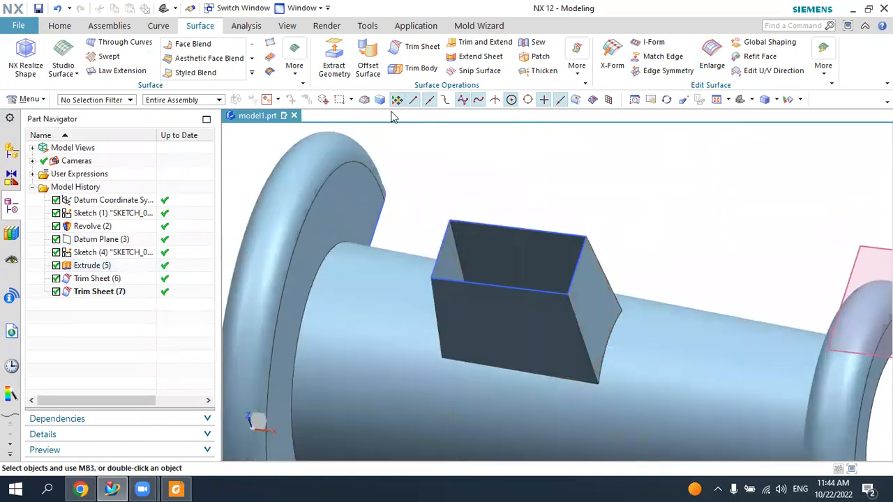
- Close the block's open top with a trimmed N-Sided Surface bounded by its four upper edges
{"action": "left_click", "coordinate": [295, 75]}
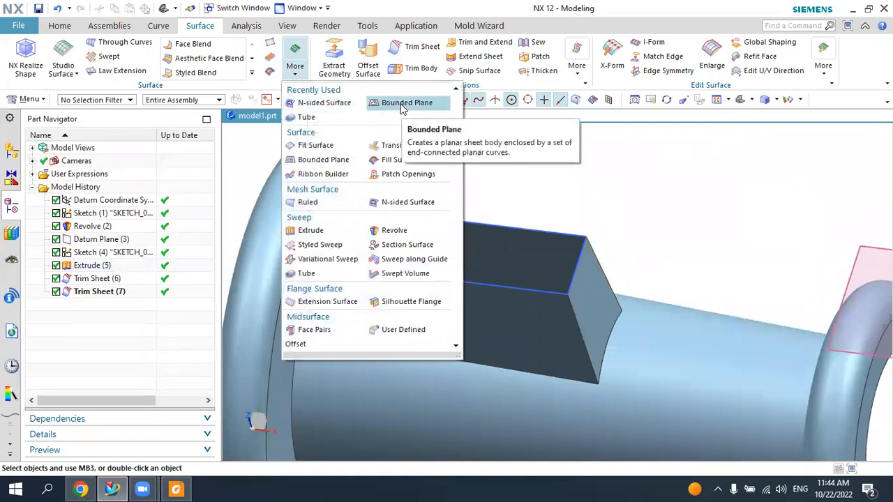
{"action": "left_click", "coordinate": [329, 106]}
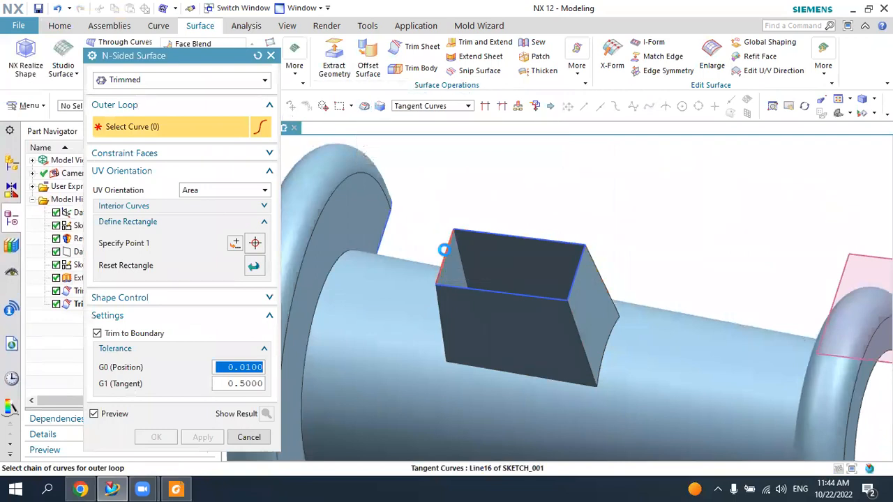
{"action": "left_click", "coordinate": [443, 253]}
{"action": "left_click", "coordinate": [488, 238]}
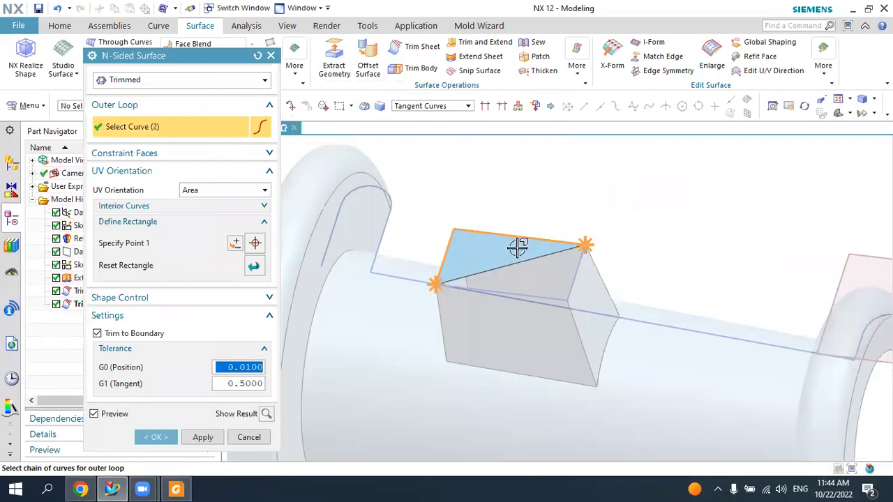
{"action": "left_click", "coordinate": [570, 277]}
{"action": "left_click", "coordinate": [517, 291]}
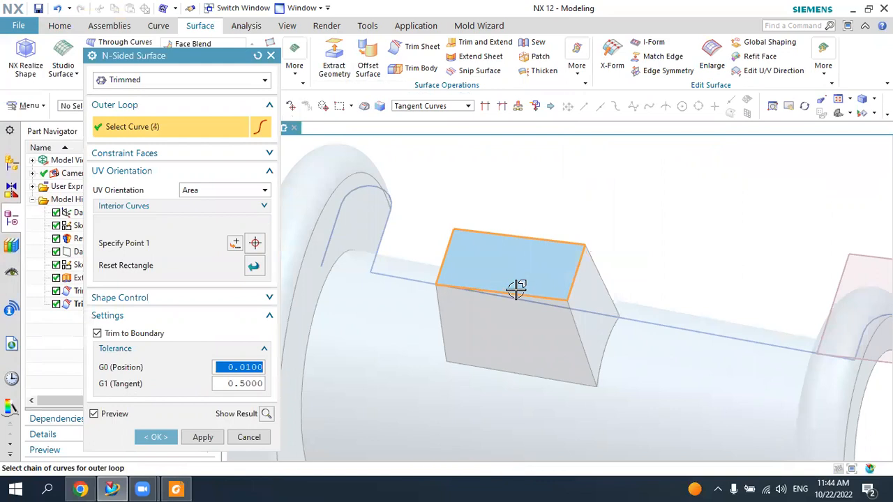
{"action": "left_click", "coordinate": [155, 437]}
- Sew the block's top surface, as target, to its side walls and the revolved body, with body type Sheet
{"action": "middle_click_drag", "start_coordinate": [458, 314], "coordinate": [711, 159]}
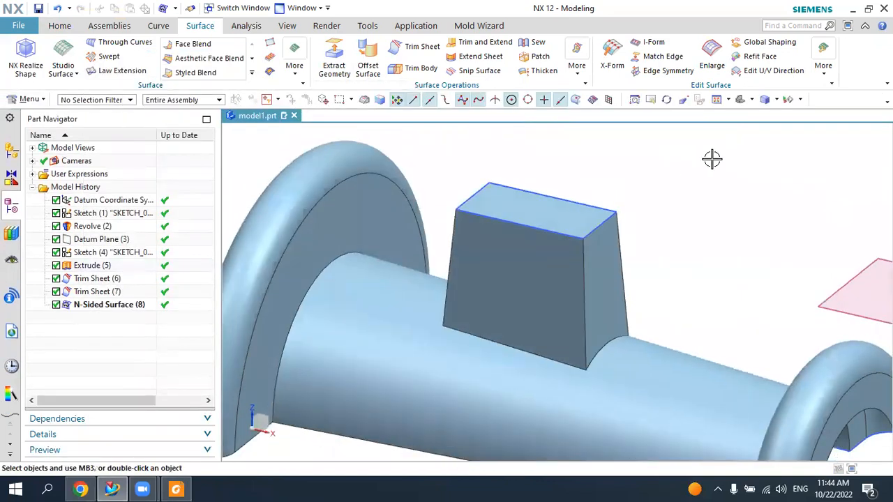
{"action": "left_click", "coordinate": [740, 99]}
{"action": "middle_click_drag", "start_coordinate": [726, 124], "coordinate": [680, 211]}
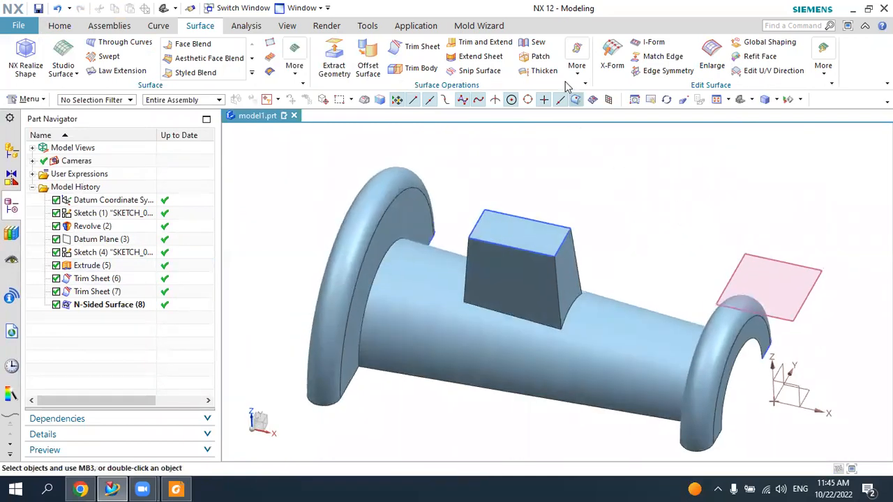
{"action": "left_click", "coordinate": [538, 45]}
{"action": "left_click", "coordinate": [502, 218]}
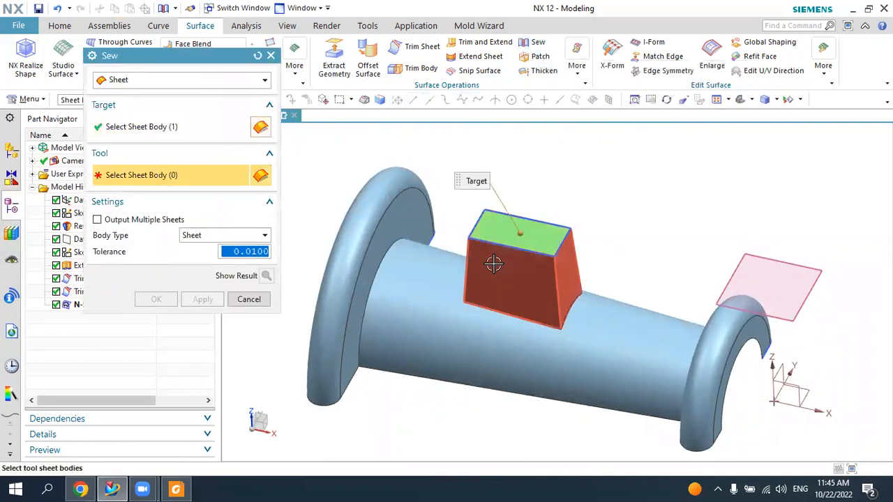
{"action": "left_click", "coordinate": [494, 264]}
{"action": "left_click", "coordinate": [427, 276]}
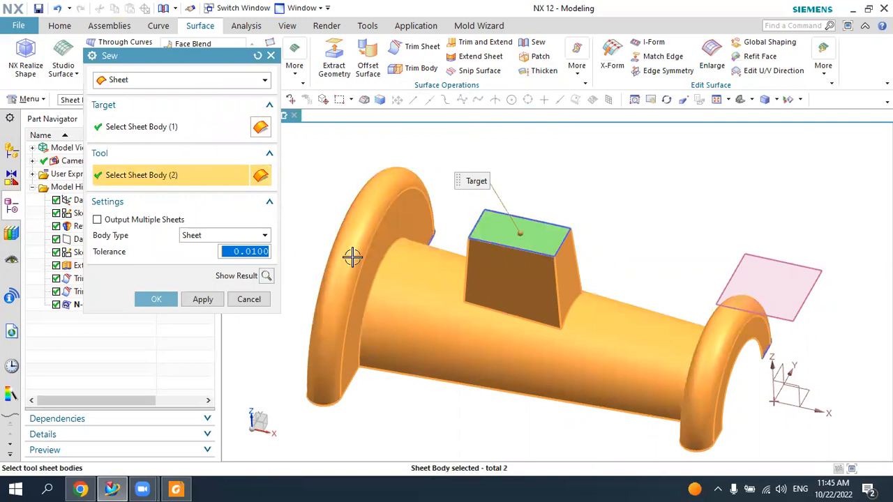
{"action": "left_click", "coordinate": [222, 237]}
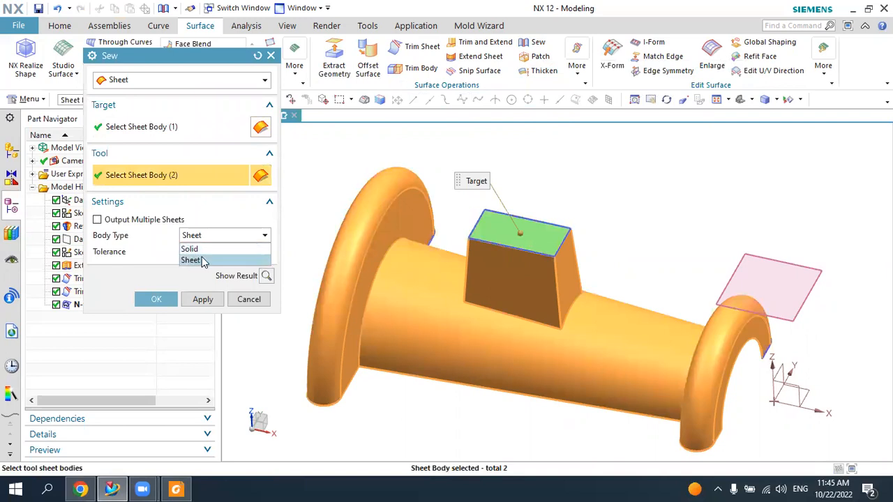
{"action": "left_click", "coordinate": [209, 261]}
{"action": "left_click", "coordinate": [155, 299]}
- Start a circular 3 mm Edge Blend on the edges around the block's top face
{"action": "mouse_move", "coordinate": [418, 261]}
{"action": "middle_mouse_down"}
{"action": "mouse_move", "coordinate": [432, 235]}
{"action": "mouse_move", "coordinate": [412, 249]}
{"action": "mouse_move", "coordinate": [425, 243]}
{"action": "mouse_move", "coordinate": [430, 254]}
{"action": "middle_mouse_up"}
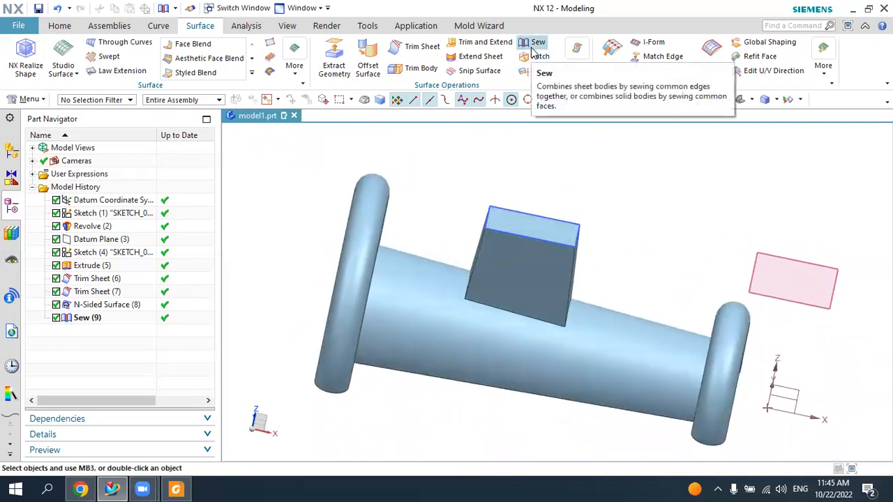
{"action": "left_click", "coordinate": [59, 27]}
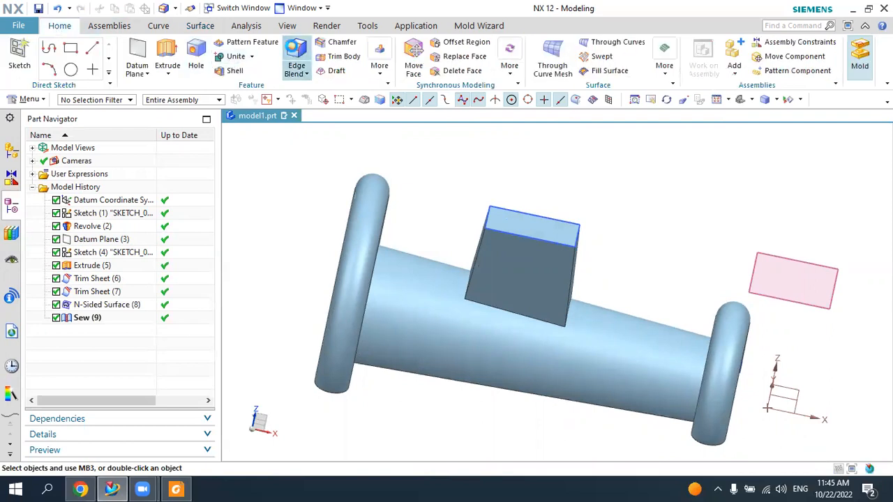
{"action": "left_click", "coordinate": [295, 63]}
{"action": "scroll", "coordinate": [564, 214], "scroll_direction": "up", "scroll_amount": 3}
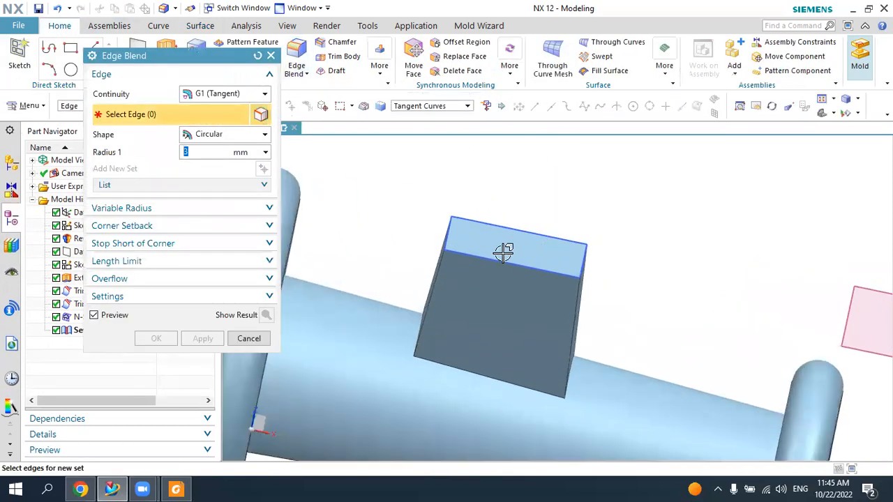
{"action": "left_click", "coordinate": [490, 256]}
{"action": "left_click", "coordinate": [450, 226]}
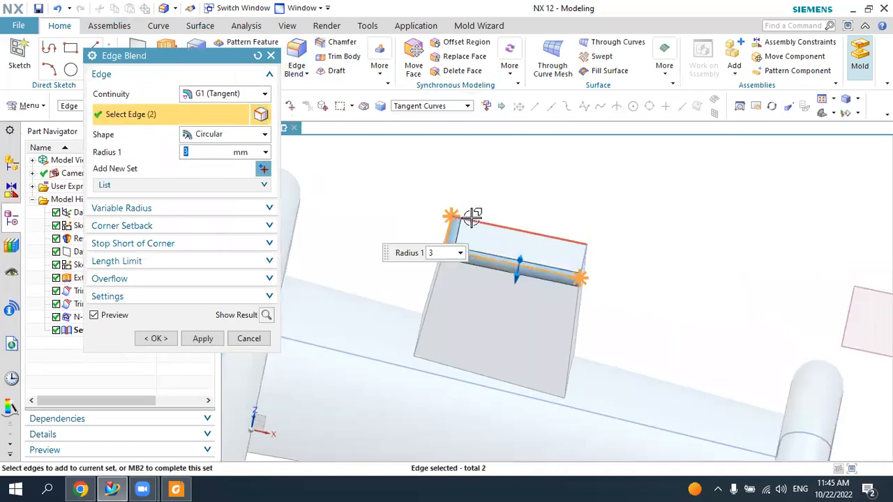
{"action": "left_click", "coordinate": [552, 248]}
- Add the block's four upright corner edges to the 3 mm blend and create it
{"action": "left_click", "coordinate": [576, 306]}
{"action": "left_click", "coordinate": [574, 308]}
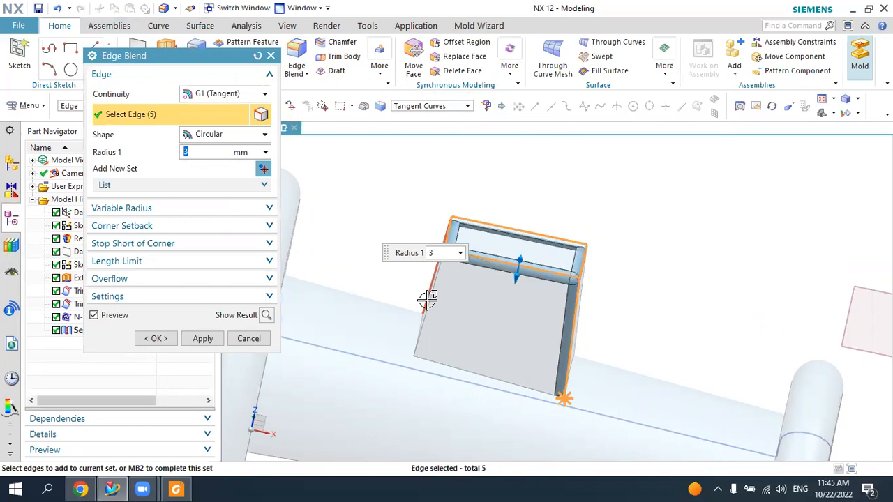
{"action": "left_click", "coordinate": [430, 303]}
{"action": "middle_click_drag", "start_coordinate": [592, 325], "coordinate": [574, 307]}
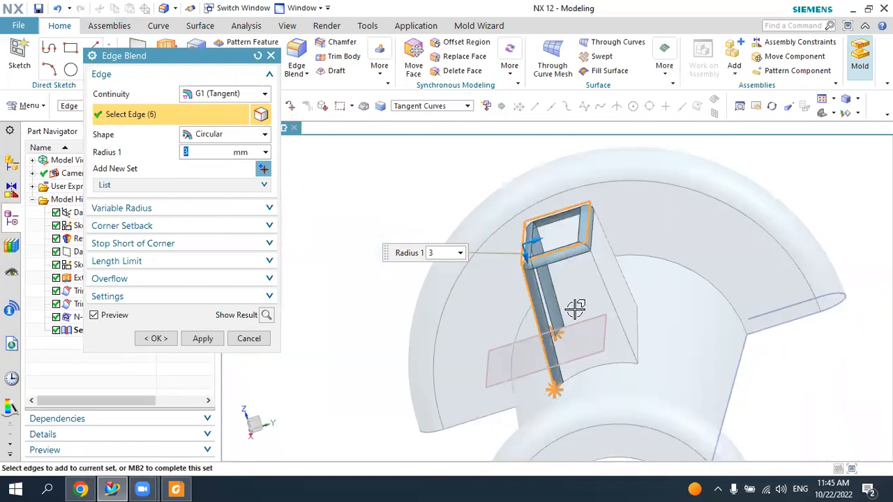
{"action": "left_click", "coordinate": [593, 273]}
{"action": "left_click", "coordinate": [605, 243]}
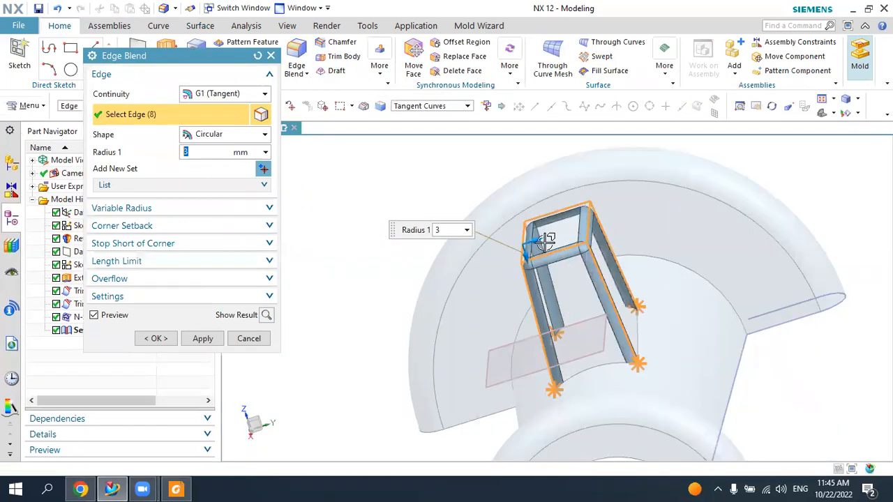
{"action": "left_click", "coordinate": [160, 338]}
- Hide the block's rectangular sketch and its datum plane
{"action": "middle_click_drag", "start_coordinate": [578, 299], "coordinate": [727, 108]}
{"action": "left_click", "coordinate": [736, 99]}
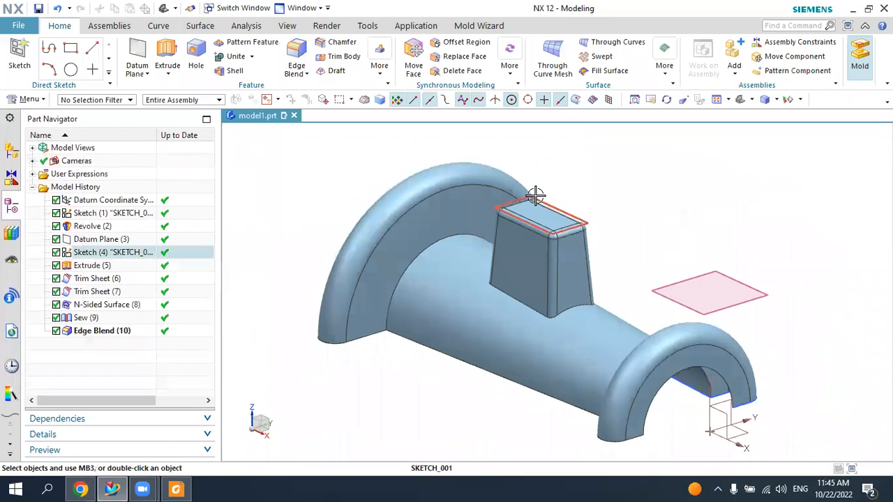
{"action": "left_click", "coordinate": [534, 198]}
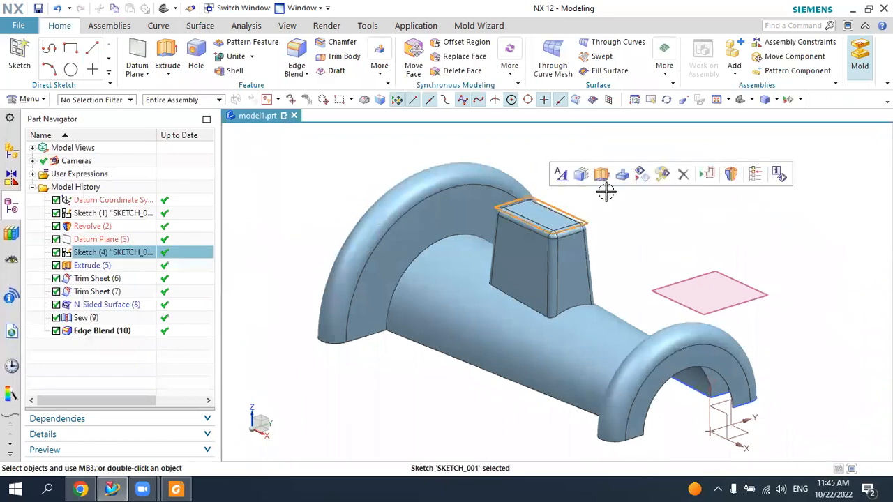
{"action": "left_click", "coordinate": [714, 279]}
{"action": "left_click", "coordinate": [764, 256]}
- Thicken all faces of the sewn sheet body into a solid, with Offset 1 at 1 mm
{"action": "mouse_move", "coordinate": [674, 257]}
{"action": "middle_mouse_down"}
{"action": "mouse_move", "coordinate": [711, 186]}
{"action": "mouse_move", "coordinate": [693, 250]}
{"action": "mouse_move", "coordinate": [711, 251]}
{"action": "mouse_move", "coordinate": [696, 265]}
{"action": "middle_mouse_up"}
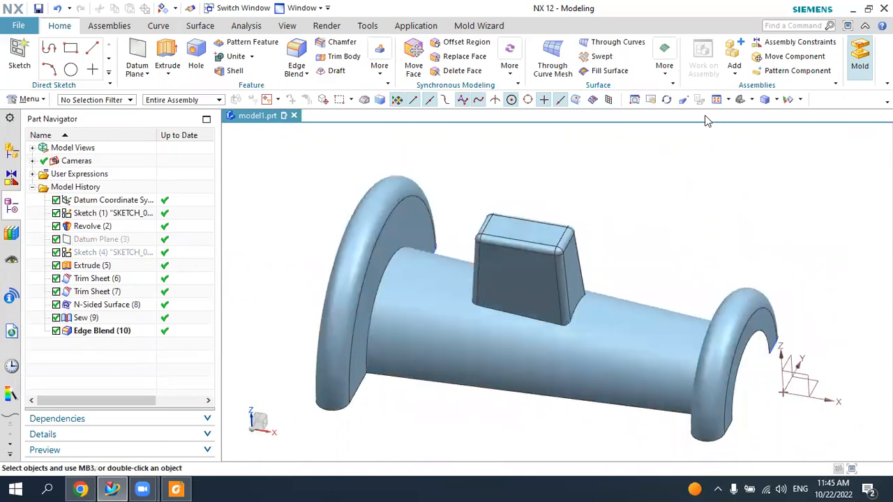
{"action": "left_click", "coordinate": [666, 75]}
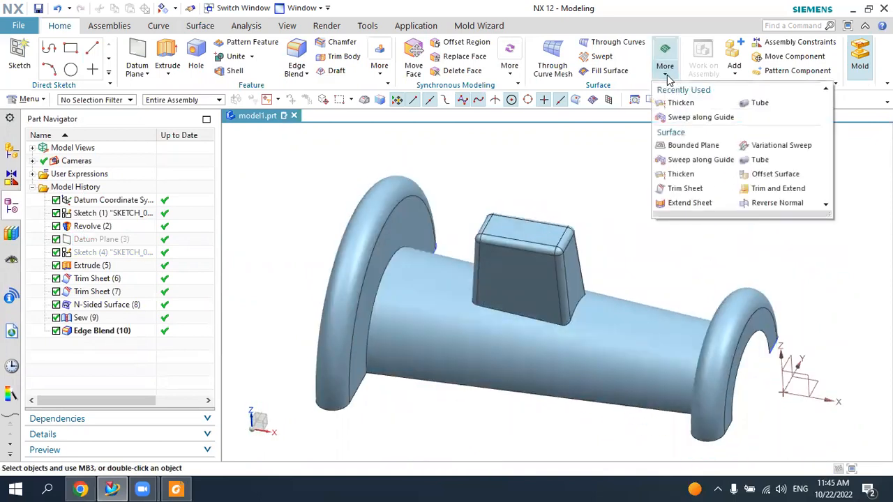
{"action": "left_click", "coordinate": [668, 104]}
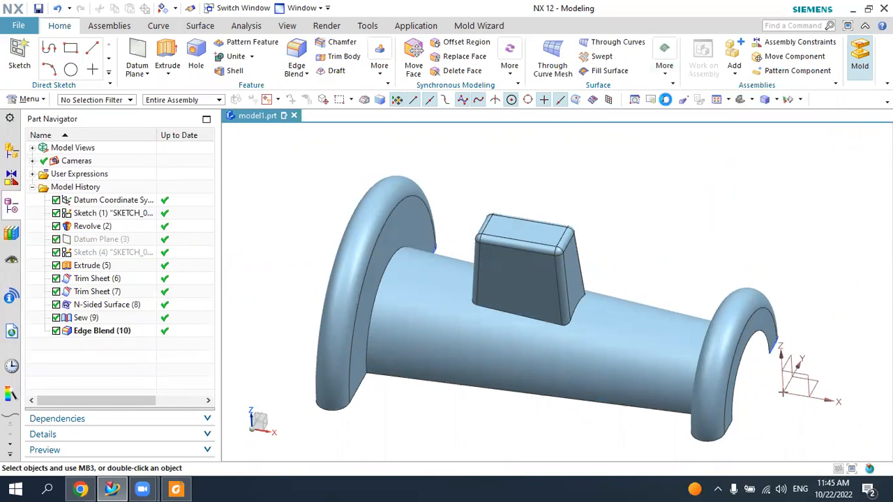
{"action": "left_click", "coordinate": [409, 286]}
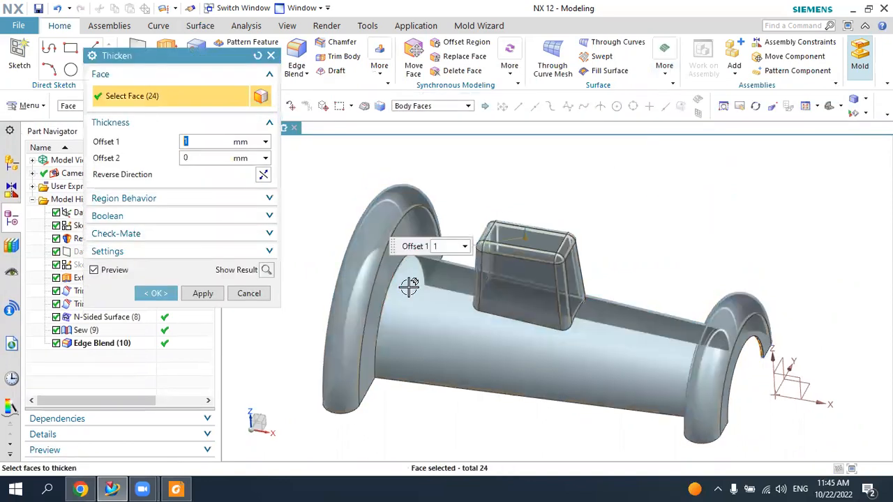
{"action": "left_click_drag", "start_coordinate": [194, 159], "coordinate": [175, 145]}
{"action": "left_click", "coordinate": [167, 293]}
- Hide the datum coordinate system
{"action": "middle_click_drag", "start_coordinate": [578, 339], "coordinate": [560, 327]}
{"action": "left_click", "coordinate": [740, 100]}
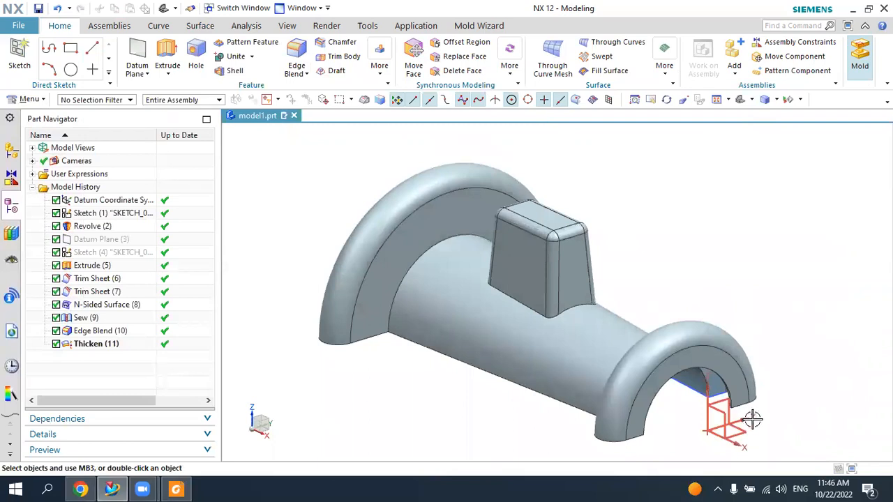
{"action": "left_click", "coordinate": [721, 412]}
{"action": "left_click", "coordinate": [770, 395]}
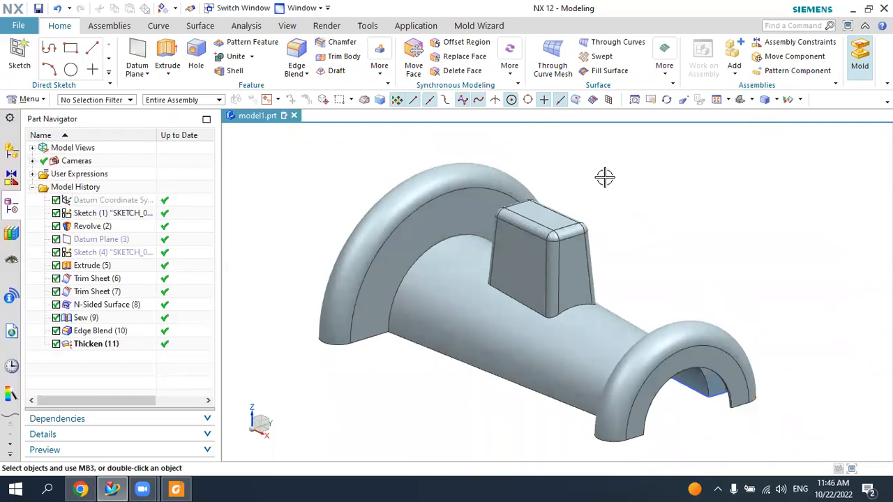
- Change the display color of the thickened solid body to Strong Lemon
{"action": "left_click", "coordinate": [289, 27]}
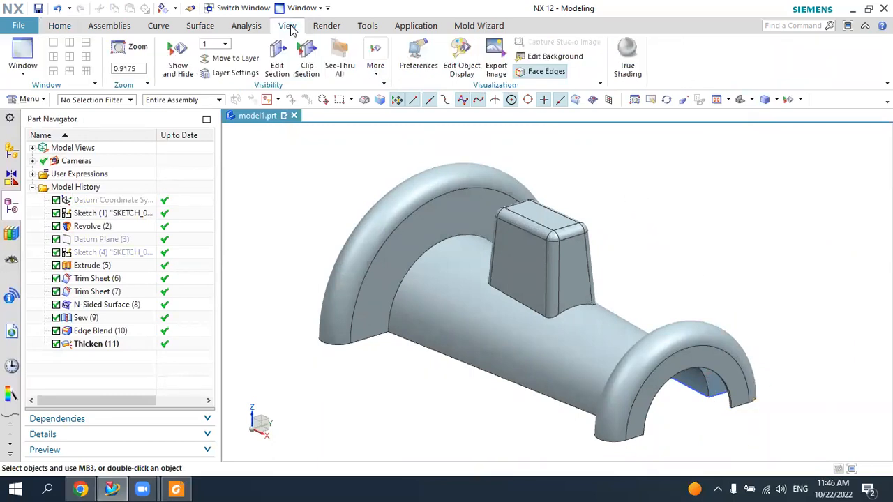
{"action": "left_click", "coordinate": [459, 57]}
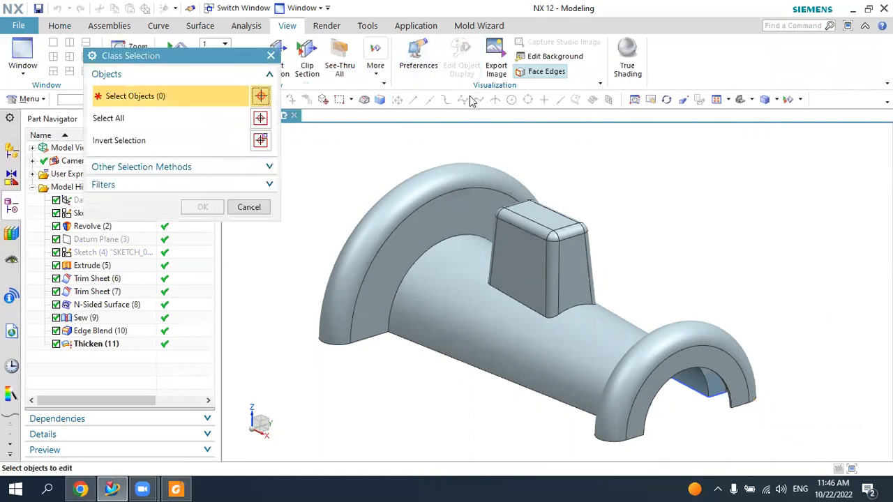
{"action": "left_click", "coordinate": [467, 245]}
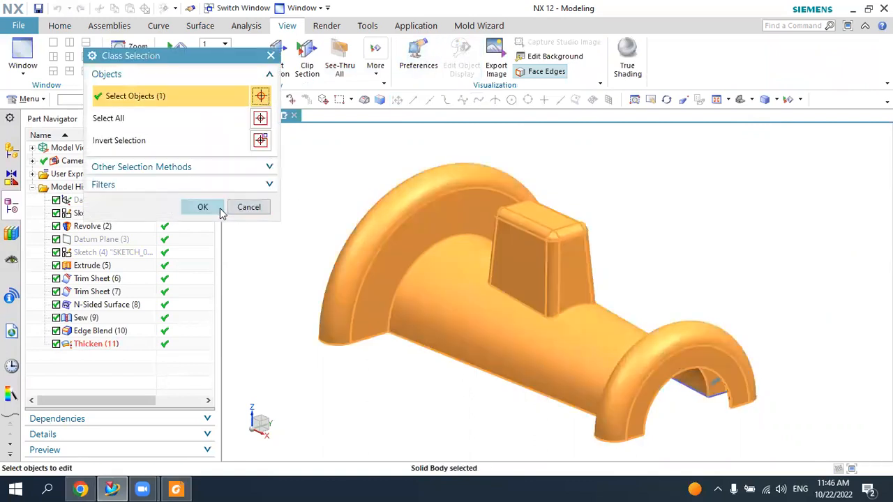
{"action": "left_click", "coordinate": [206, 207]}
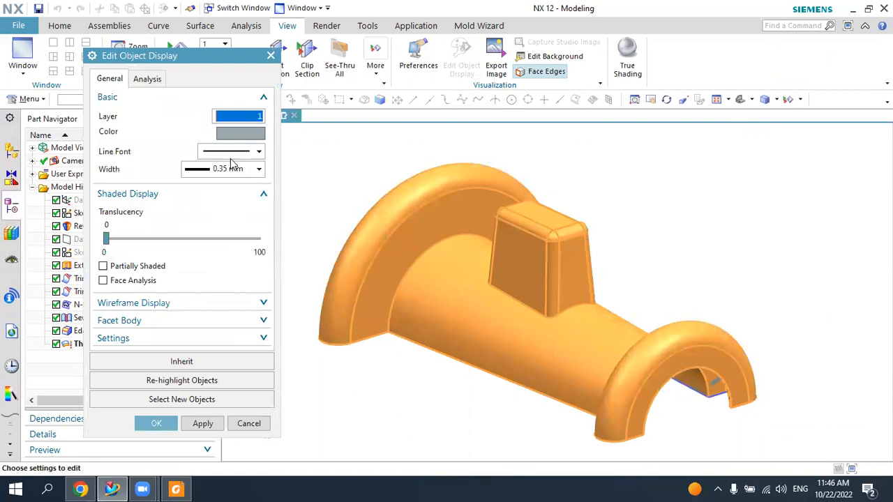
{"action": "left_click", "coordinate": [233, 133]}
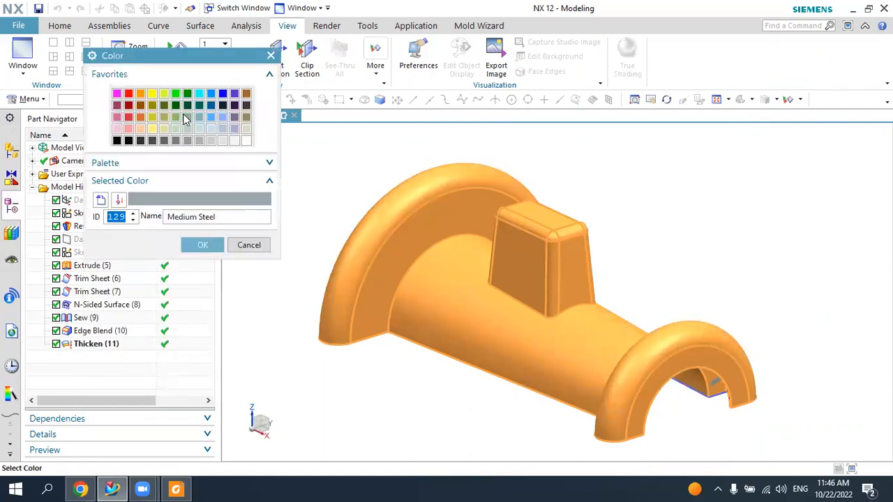
{"action": "left_click", "coordinate": [153, 129]}
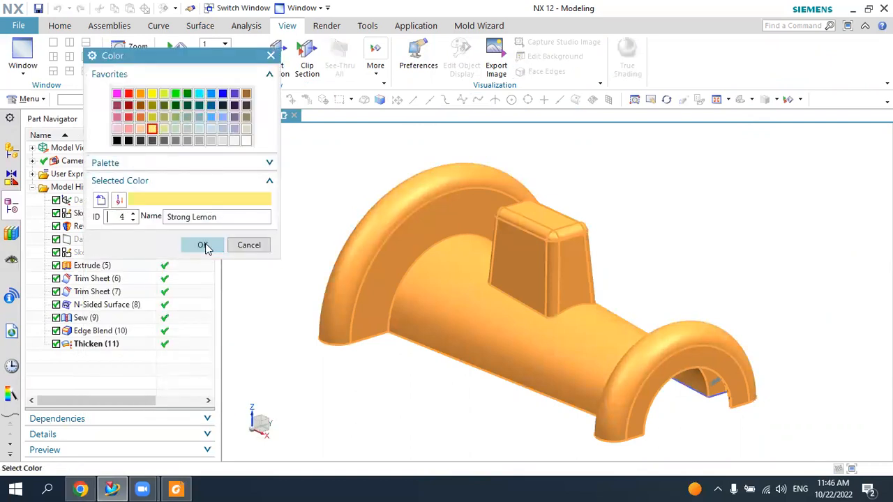
{"action": "left_click", "coordinate": [204, 246]}
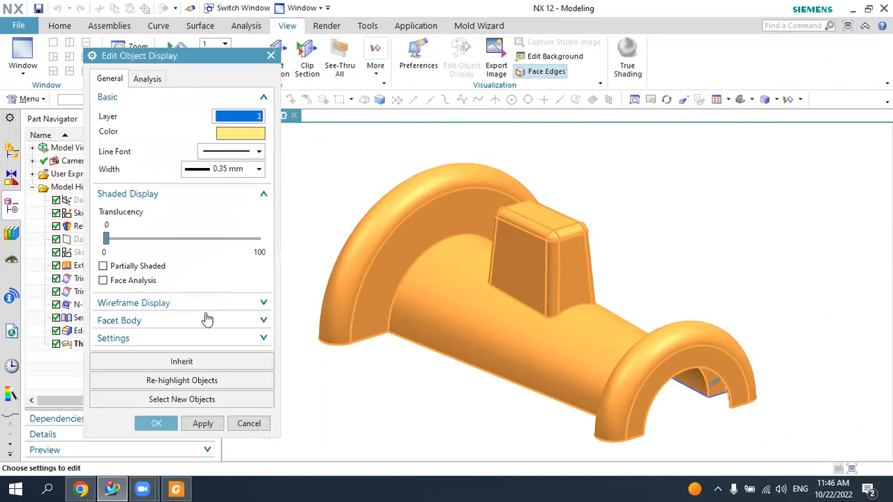
{"action": "left_click", "coordinate": [166, 423]}
- Change the display color of the selected revolved, extruded, blended and thickened bodies to light yellow
{"action": "middle_click_drag", "start_coordinate": [698, 250], "coordinate": [630, 281]}
{"action": "left_click", "coordinate": [496, 315]}
{"action": "left_click", "coordinate": [496, 319]}
{"action": "left_click", "coordinate": [392, 389]}
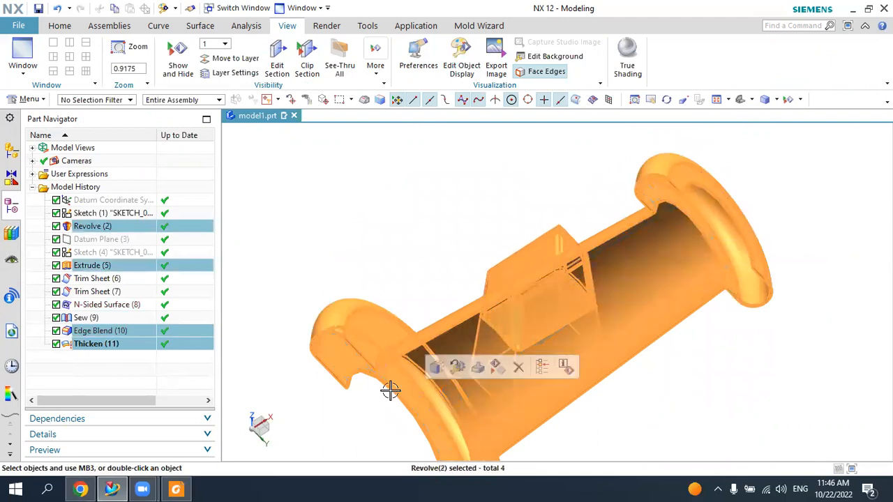
{"action": "middle_click_drag", "start_coordinate": [484, 389], "coordinate": [477, 362]}
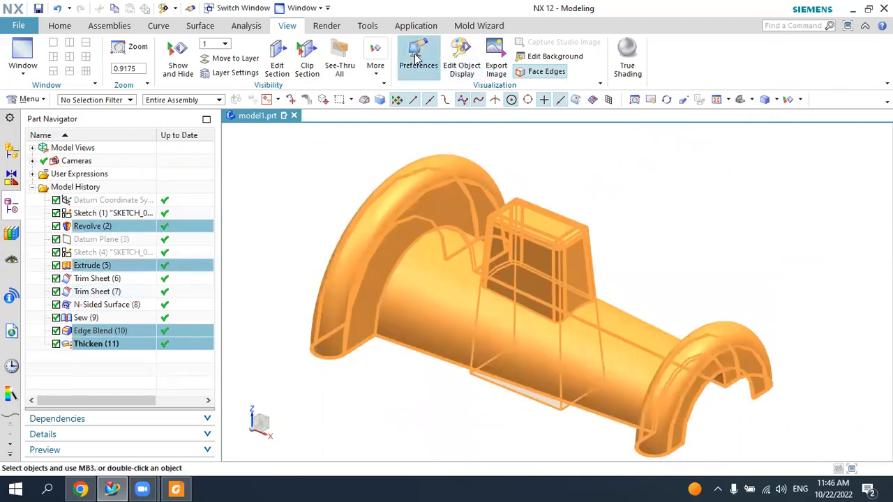
{"action": "left_click", "coordinate": [463, 56]}
{"action": "left_click", "coordinate": [229, 136]}
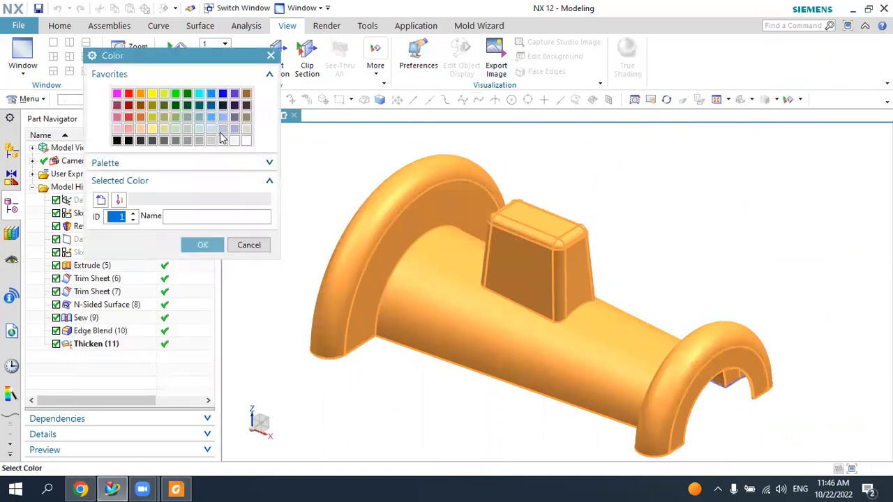
{"action": "left_click", "coordinate": [153, 130]}
{"action": "left_click", "coordinate": [200, 246]}
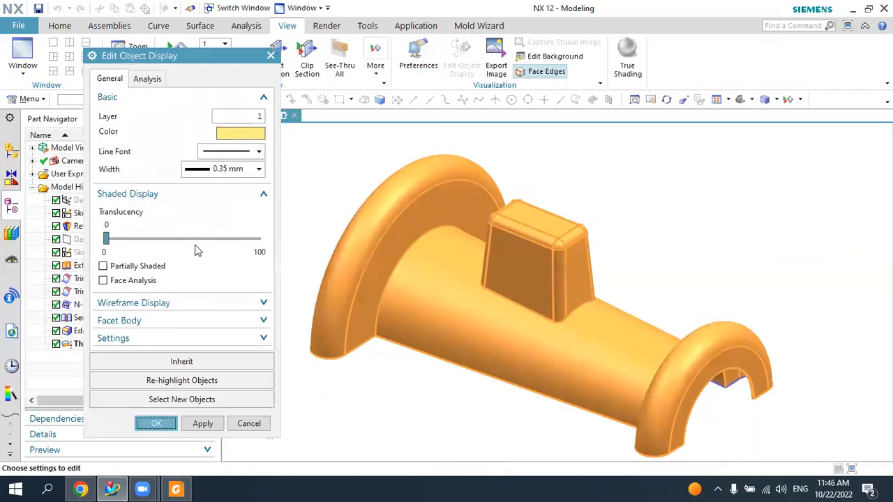
{"action": "left_click", "coordinate": [157, 424]}
- Hide the first sketch, which outlines the revolved body
{"action": "middle_click_drag", "start_coordinate": [391, 377], "coordinate": [416, 362]}
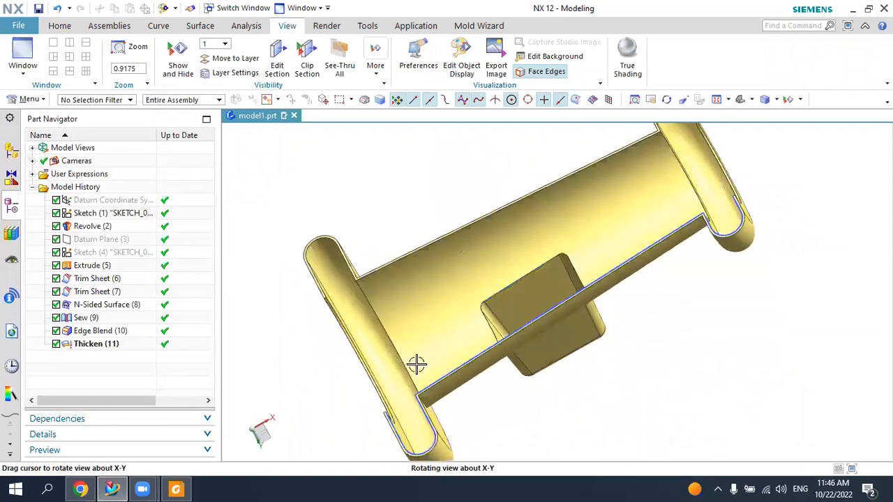
{"action": "scroll", "coordinate": [425, 422], "scroll_direction": "down", "scroll_amount": 1}
{"action": "scroll", "coordinate": [425, 422], "scroll_direction": "down", "scroll_amount": 2}
{"action": "left_click", "coordinate": [425, 374]}
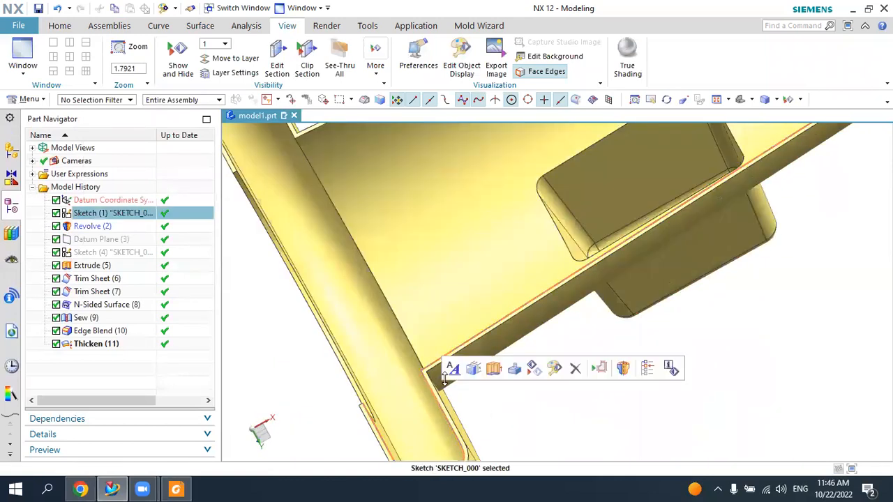
{"action": "left_click", "coordinate": [534, 368]}
{"action": "left_click", "coordinate": [640, 222]}
{"action": "left_click", "coordinate": [740, 99]}
{"action": "middle_click_drag", "start_coordinate": [672, 235], "coordinate": [698, 219]}
{"action": "left_click", "coordinate": [740, 99]}
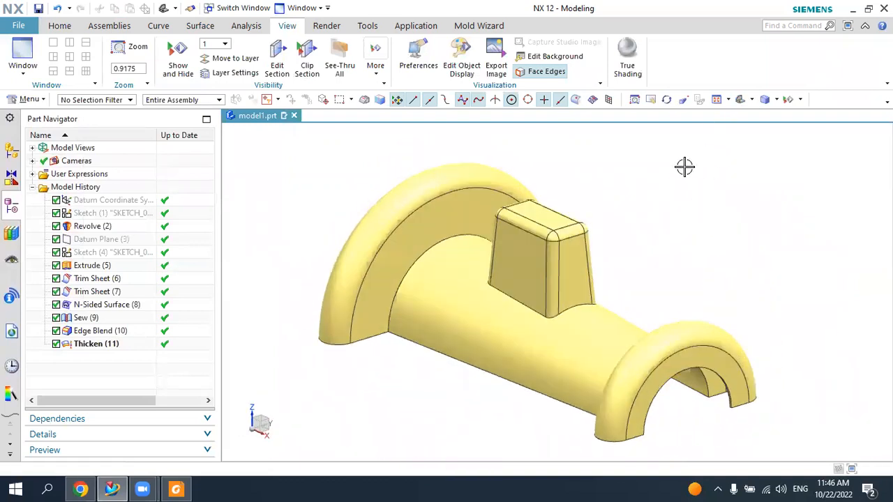
- Bring up drawing 2.pdf in Foxit PDF Reader, and create a new millimetre Model part named model2.prt in NX
{"action": "left_click", "coordinate": [183, 484]}
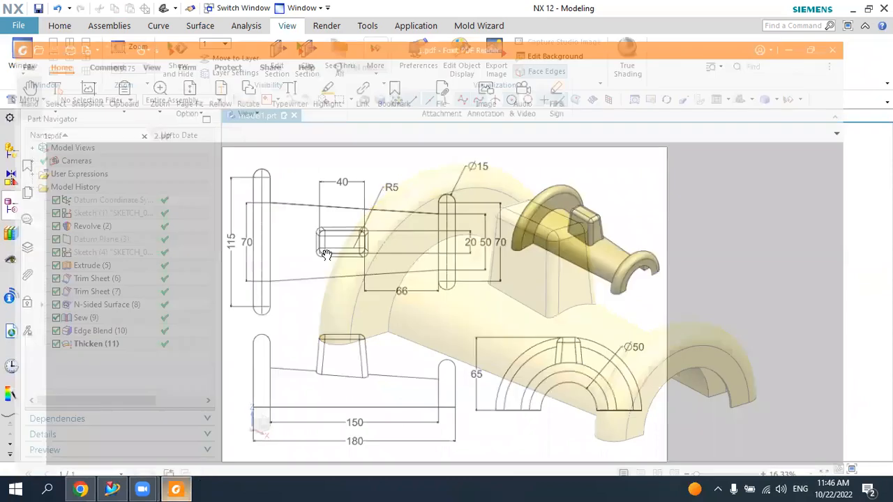
{"action": "left_click", "coordinate": [177, 102]}
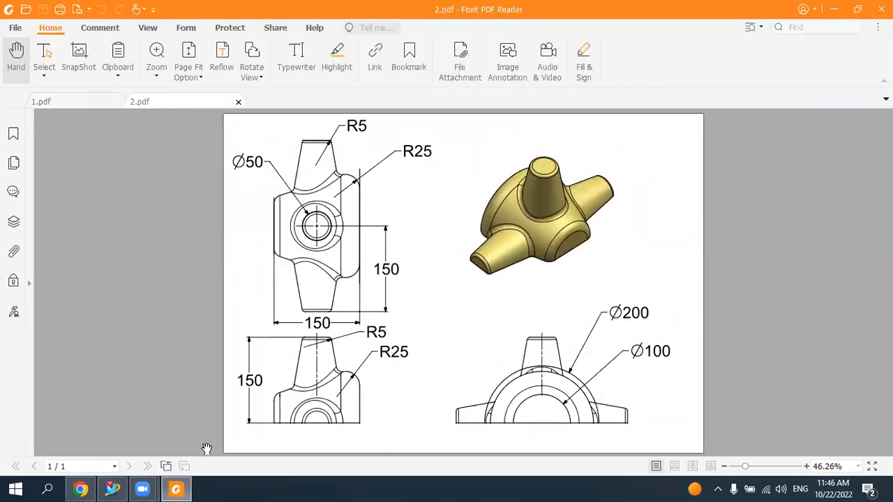
{"action": "left_click", "coordinate": [112, 489]}
{"action": "left_click", "coordinate": [17, 26]}
{"action": "left_click", "coordinate": [390, 195]}
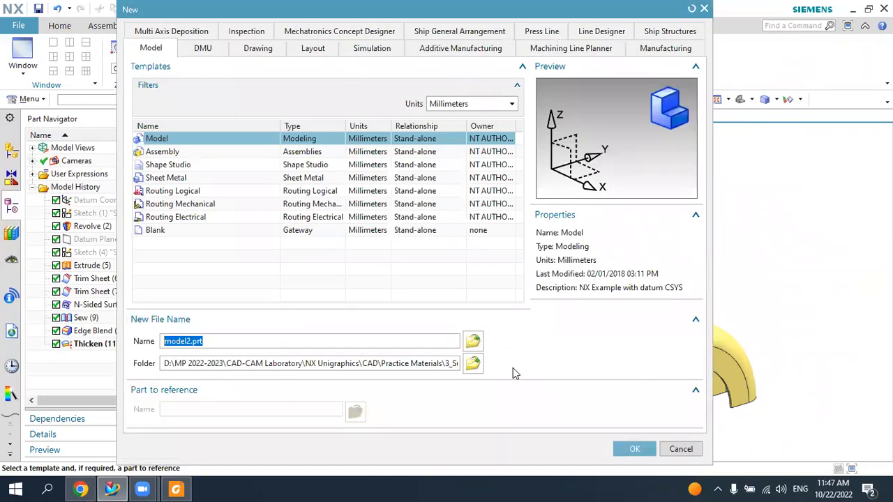
{"action": "left_click", "coordinate": [634, 448]}
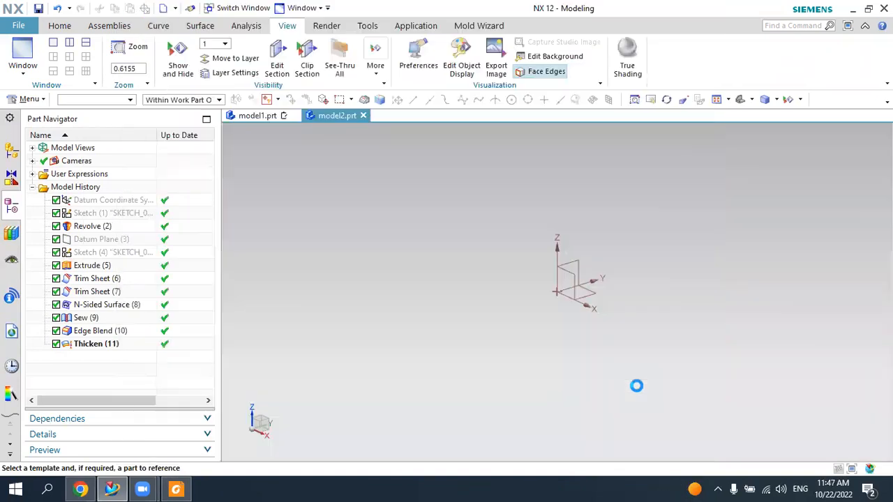
- Switch the background of the new part's graphics window to white
{"action": "right_click", "coordinate": [669, 205]}
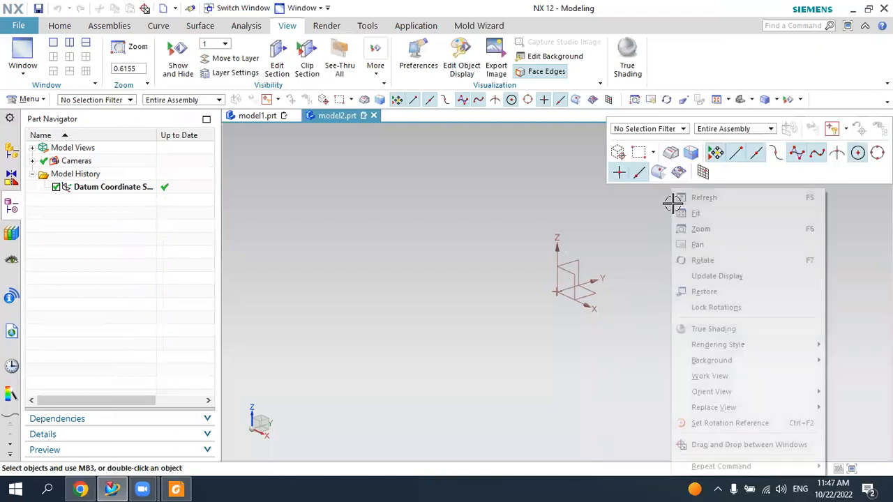
{"action": "mouse_move", "coordinate": [738, 365]}
{"action": "left_click", "coordinate": [644, 362]}
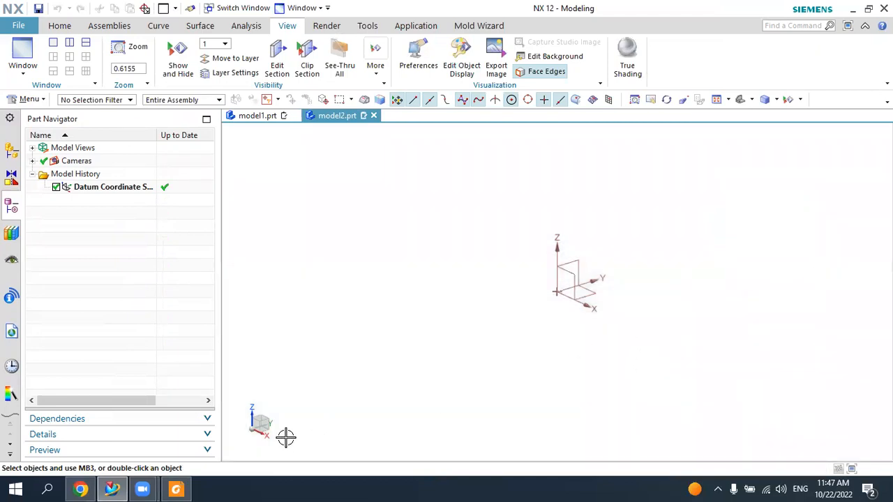
- Check the overall length in 2.pdf and create a datum plane at a distance of 150 mm from the XZ plane
{"action": "left_click", "coordinate": [176, 489]}
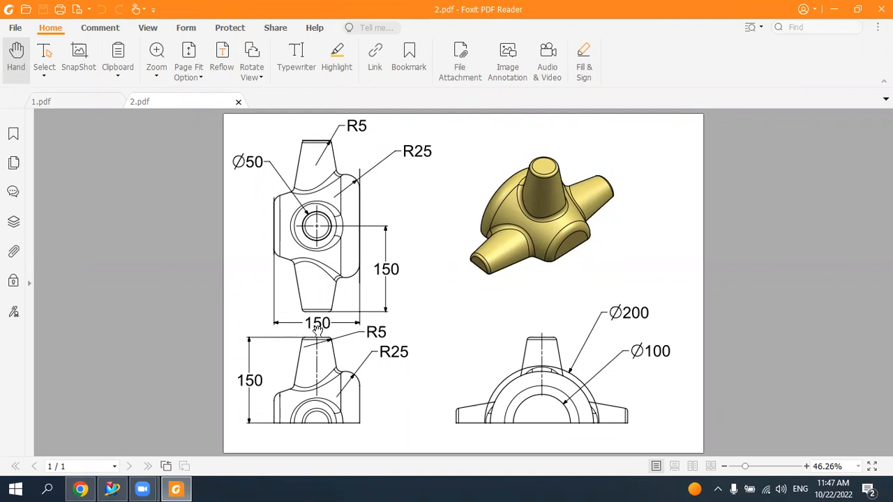
{"action": "left_click", "coordinate": [183, 488]}
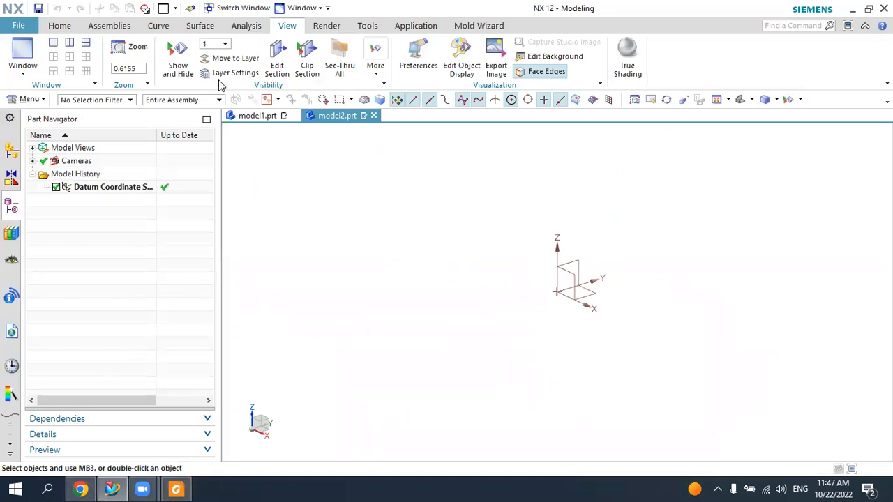
{"action": "left_click", "coordinate": [59, 26]}
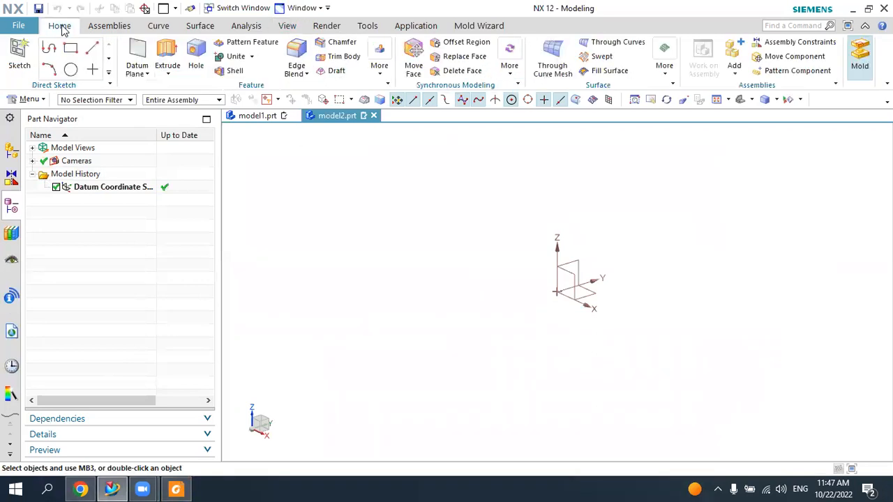
{"action": "left_click", "coordinate": [129, 51]}
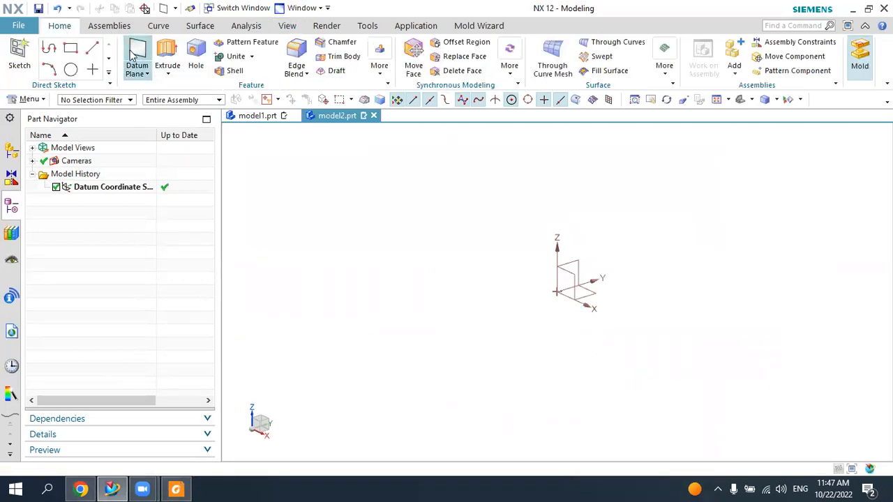
{"action": "left_click", "coordinate": [563, 268]}
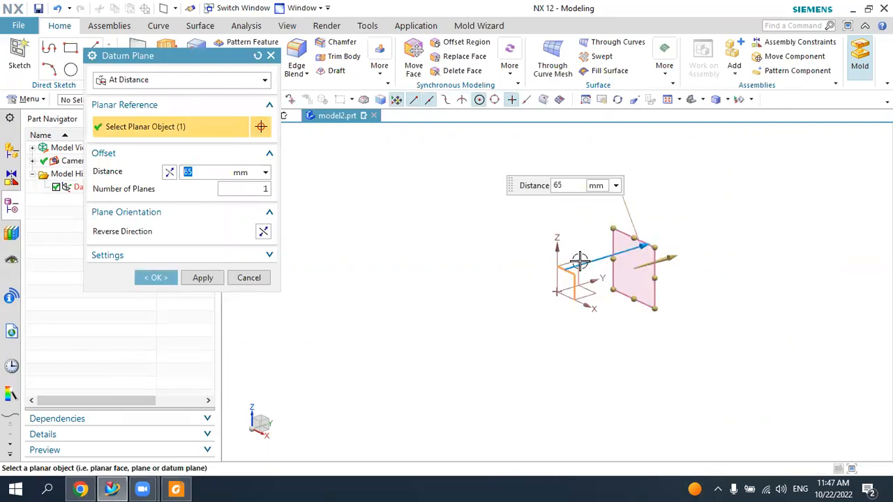
{"action": "type", "text": "150"}
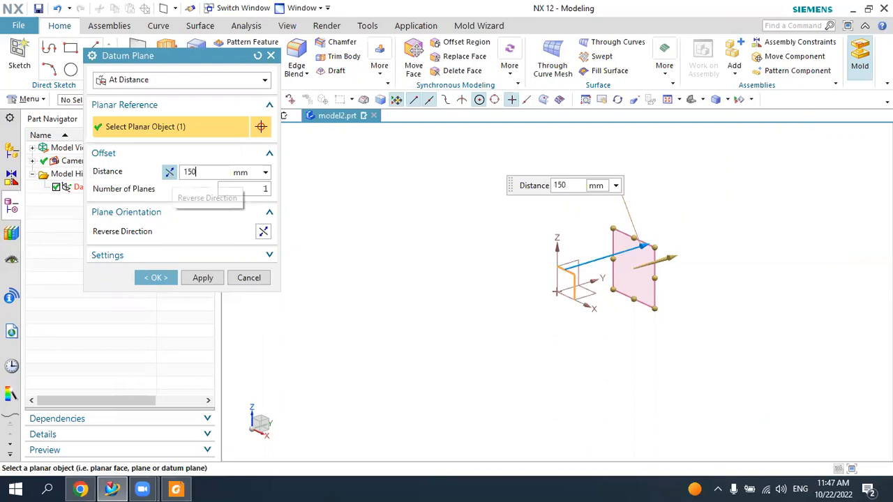
{"action": "key", "text": "Return"}
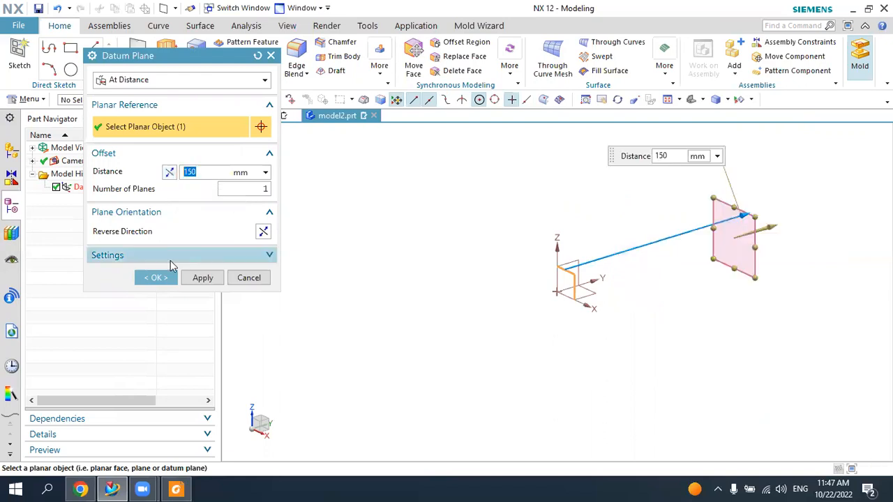
{"action": "left_click", "coordinate": [155, 277]}
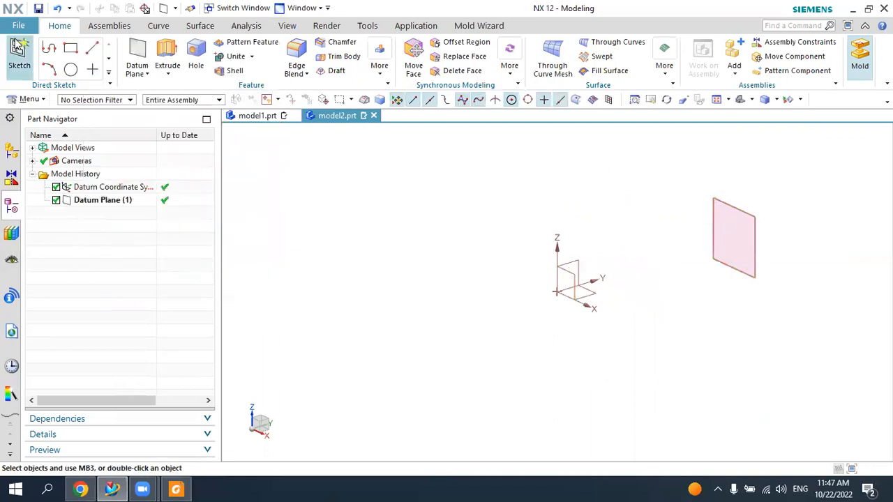
- Start a sketch on the XZ plane of the datum coordinate system and consult the arch diameters in 2.pdf
{"action": "left_click", "coordinate": [32, 50]}
{"action": "left_click", "coordinate": [572, 279]}
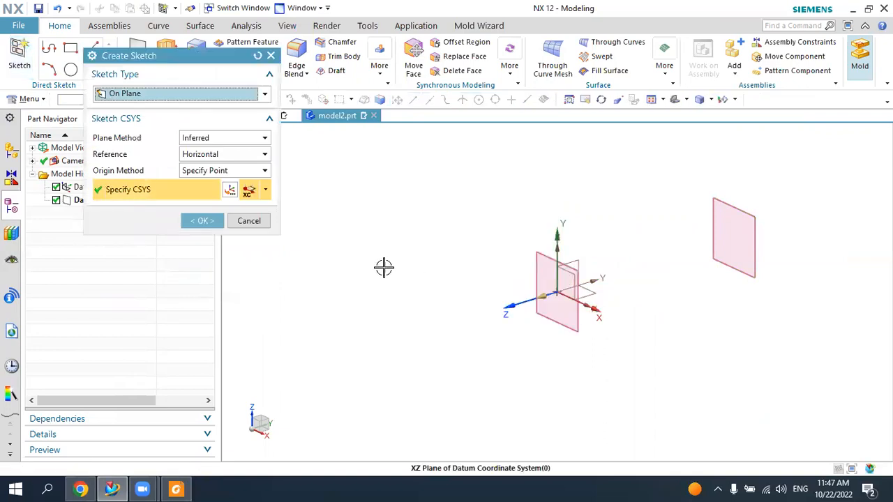
{"action": "left_click", "coordinate": [204, 221]}
{"action": "left_click", "coordinate": [178, 489]}
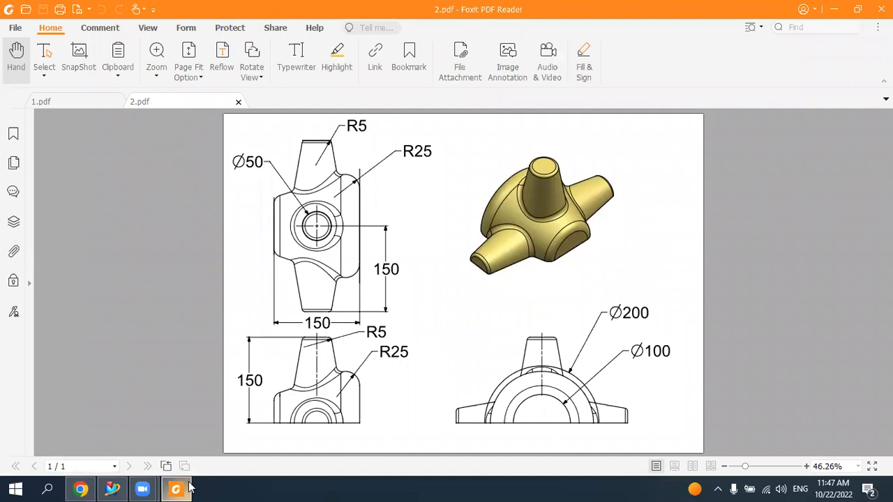
{"action": "left_click", "coordinate": [189, 489]}
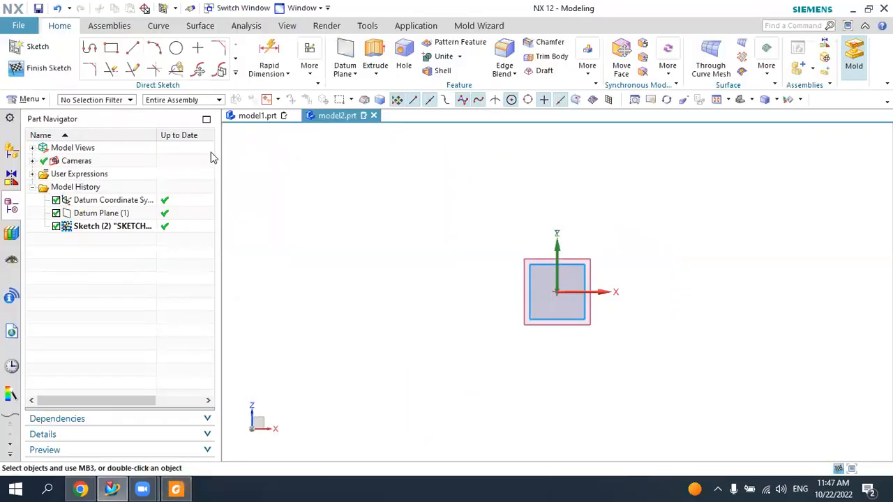
- Sketch a three-point arc over the origin with a radius of about 93 mm, its ends near the horizontal axis
{"action": "left_click", "coordinate": [457, 289]}
{"action": "left_click", "coordinate": [712, 290]}
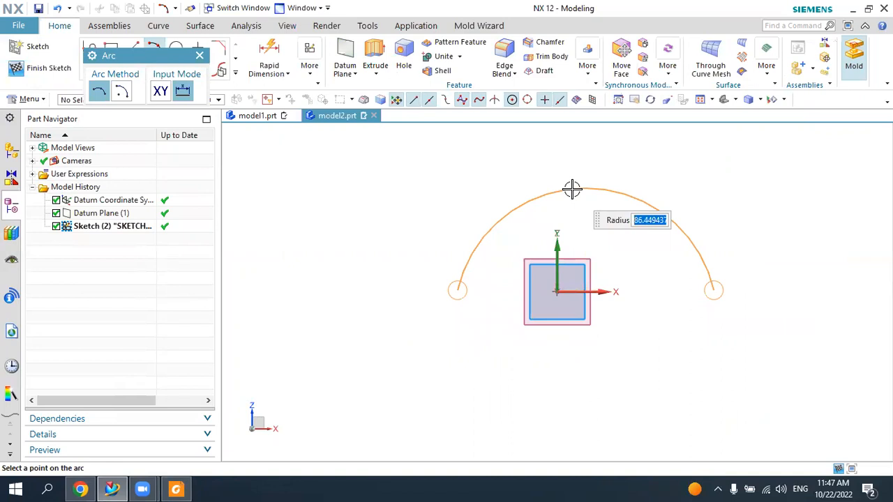
{"action": "left_click", "coordinate": [176, 489]}
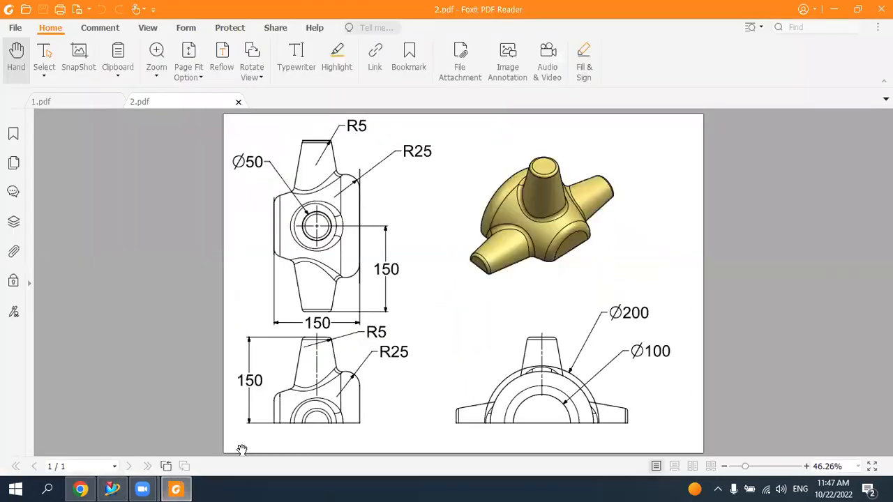
{"action": "left_click", "coordinate": [178, 488]}
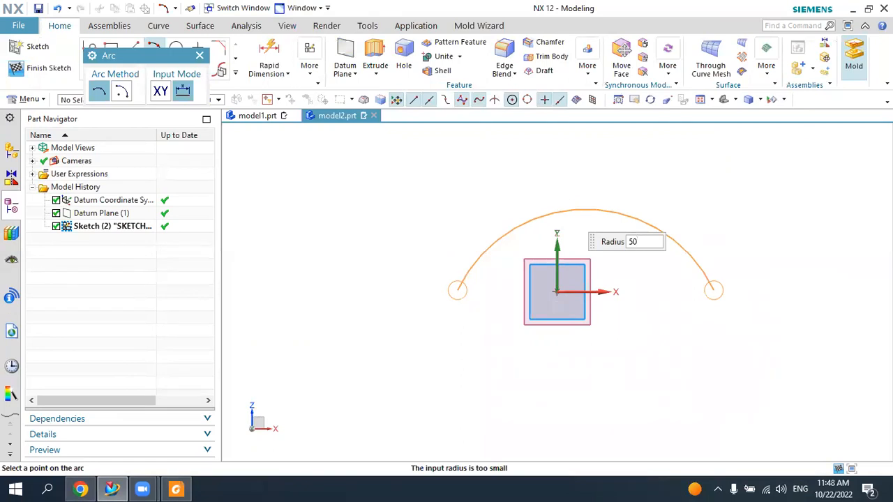
{"action": "left_click", "coordinate": [586, 209]}
{"action": "key", "text": "Escape"}
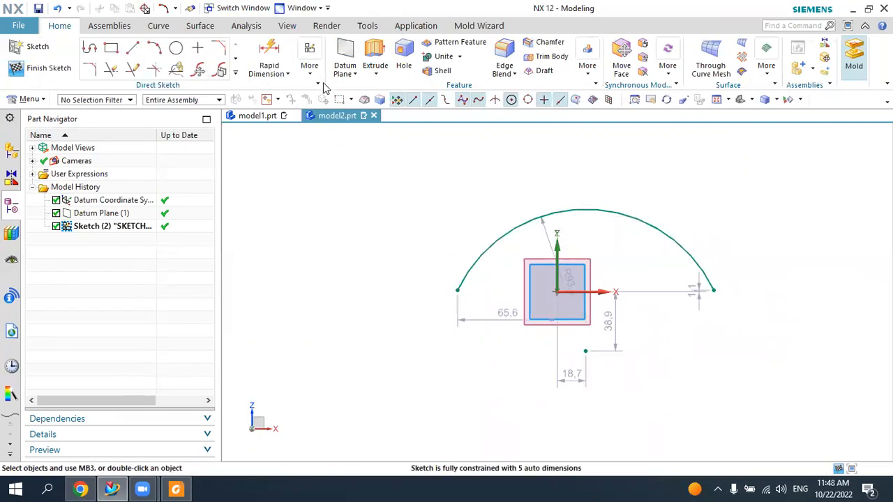
- Make the two endpoints of the arc symmetric about the sketch's vertical axis
{"action": "left_click", "coordinate": [309, 66]}
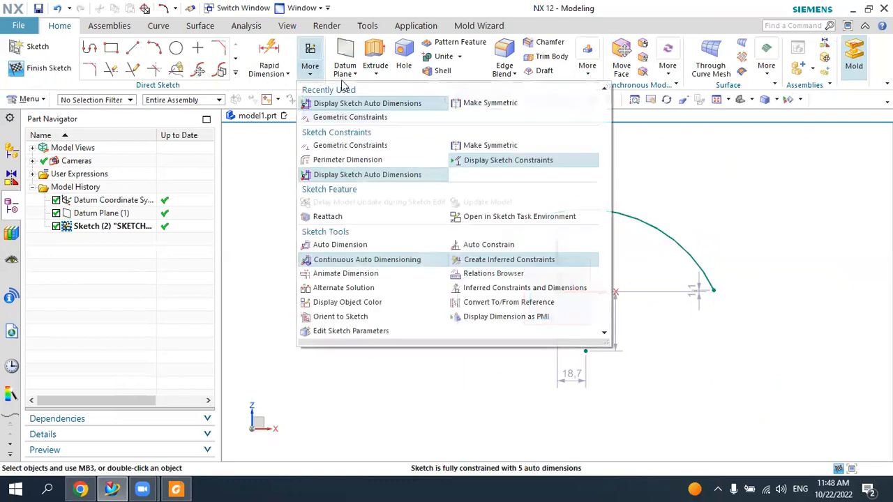
{"action": "left_click", "coordinate": [469, 105]}
{"action": "left_click", "coordinate": [464, 290]}
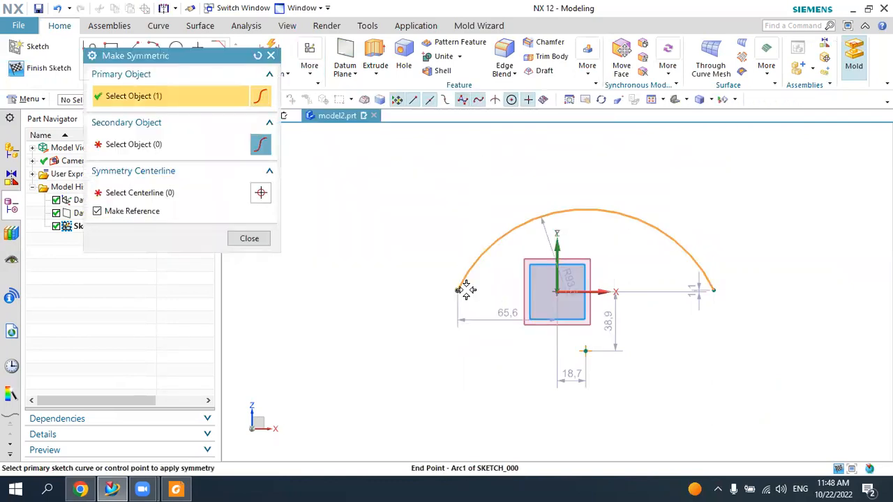
{"action": "left_click", "coordinate": [712, 290]}
{"action": "left_click", "coordinate": [558, 249]}
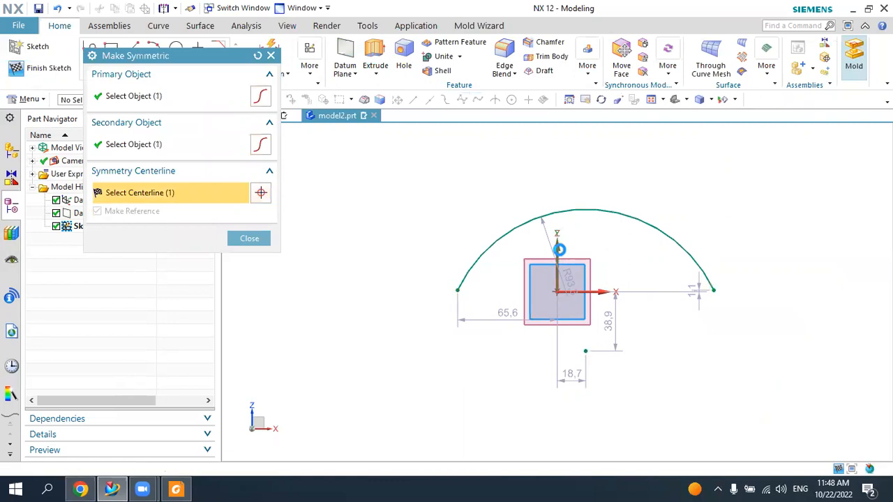
{"action": "left_click", "coordinate": [249, 239]}
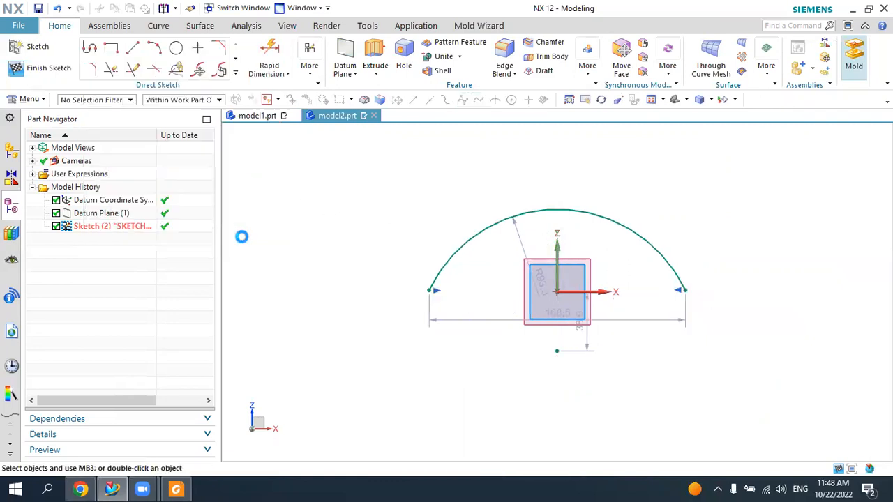
- Apply a Horizontal Alignment constraint between the arc's left endpoint and the sketch origin
{"action": "left_click", "coordinate": [314, 74]}
{"action": "left_click", "coordinate": [351, 117]}
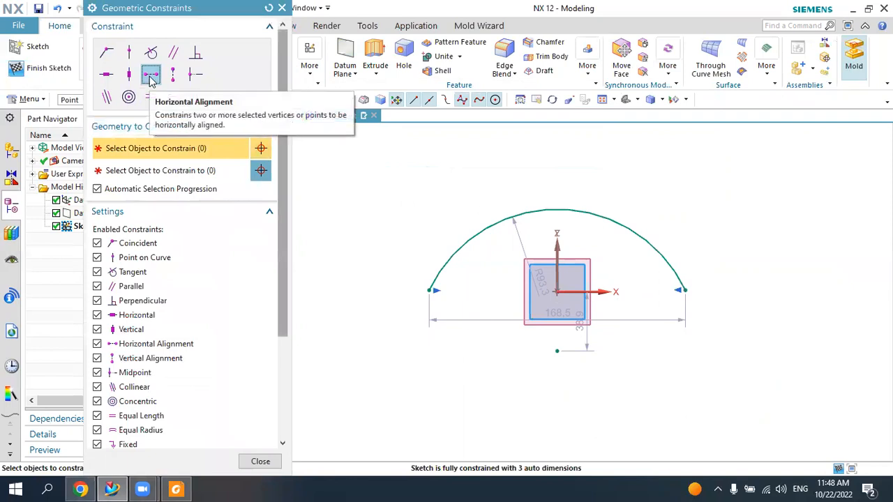
{"action": "left_click", "coordinate": [428, 290]}
{"action": "left_click", "coordinate": [555, 291]}
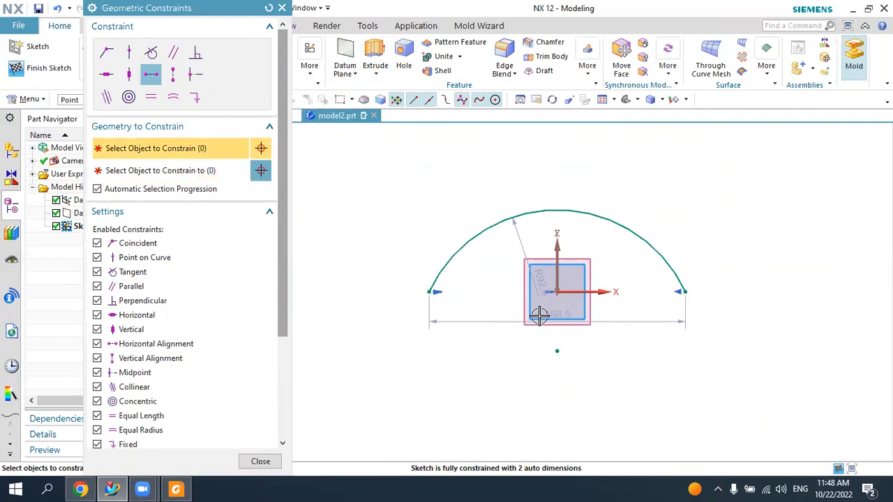
{"action": "left_click", "coordinate": [260, 462]}
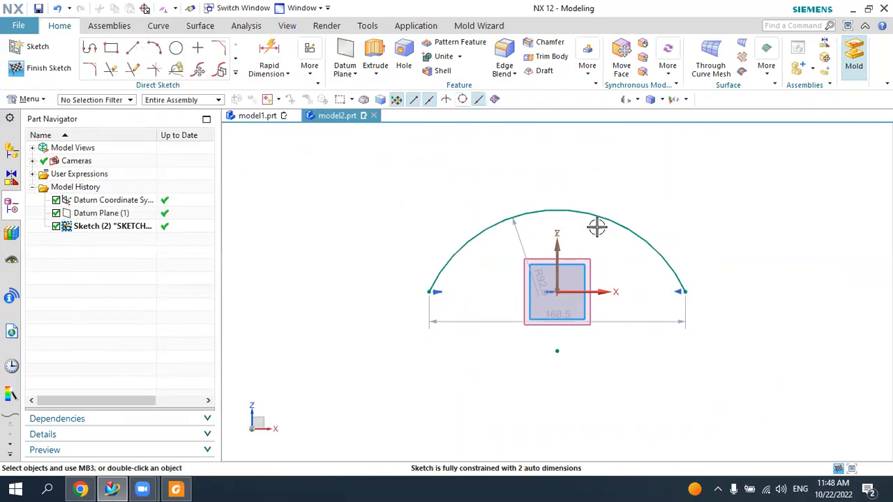
- Place the arc's radius dimension outside the upper-left of the arc and set the radius to 50 mm
{"action": "left_click_drag", "start_coordinate": [520, 232], "coordinate": [436, 198]}
{"action": "double_click", "coordinate": [419, 194]}
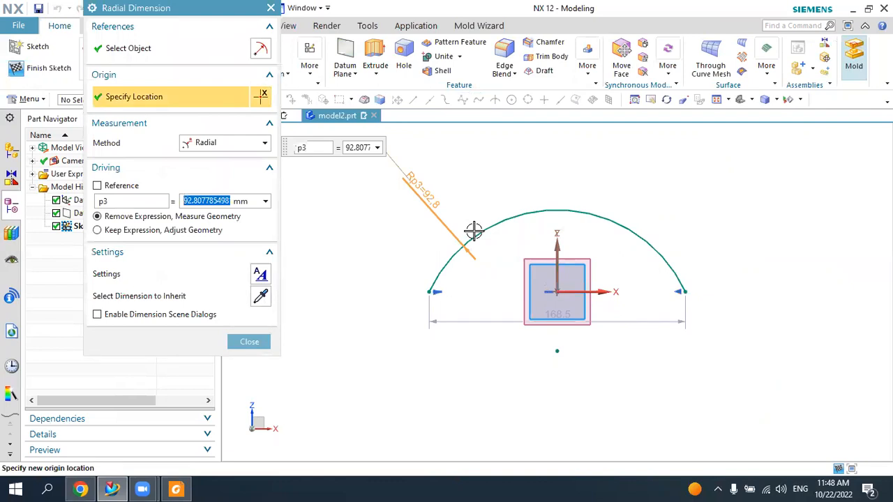
{"action": "key", "text": "Return"}
{"action": "key", "text": "Return"}
- Check the arch diameters in 2.pdf and finish the arc sketch in NX
{"action": "left_click", "coordinate": [176, 489]}
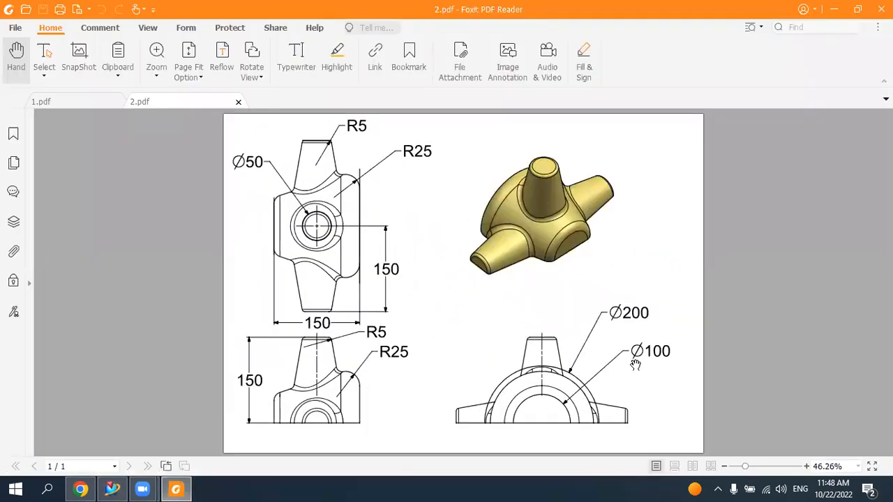
{"action": "left_click", "coordinate": [174, 488]}
{"action": "mouse_move", "coordinate": [544, 321]}
{"action": "middle_mouse_down"}
{"action": "mouse_move", "coordinate": [495, 339]}
{"action": "mouse_move", "coordinate": [427, 290]}
{"action": "middle_mouse_up"}
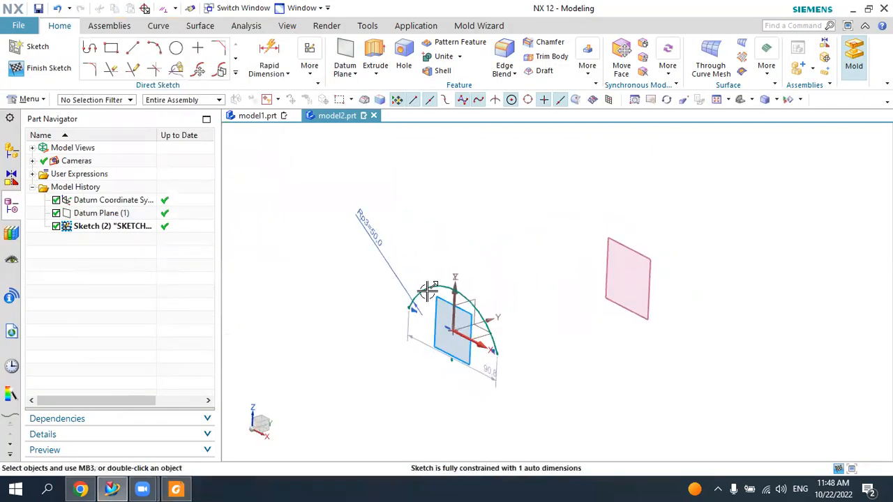
{"action": "left_click", "coordinate": [43, 67]}
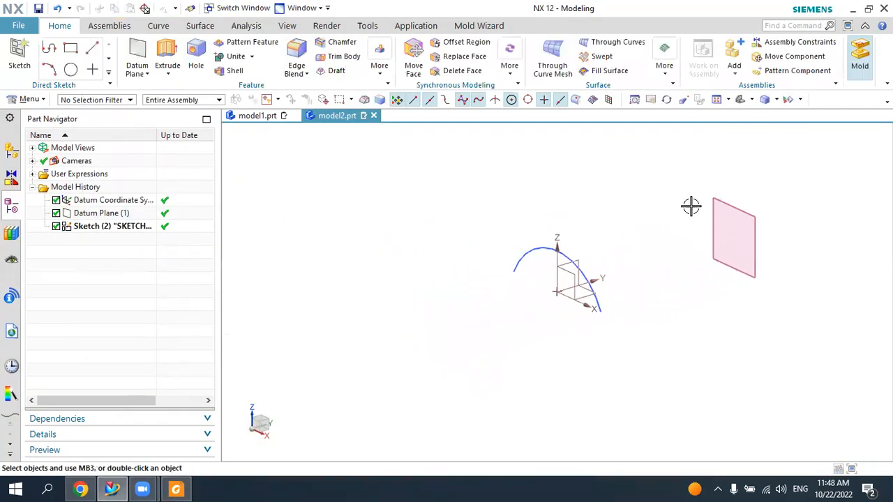
- Start a new sketch on the offset datum plane and reverse the plane normal that defines its Z-axis
{"action": "left_click", "coordinate": [19, 50]}
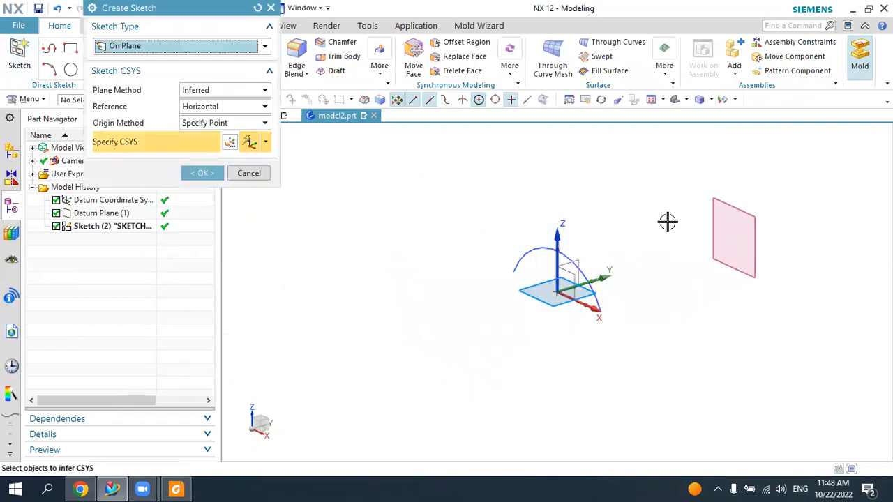
{"action": "left_click", "coordinate": [731, 208]}
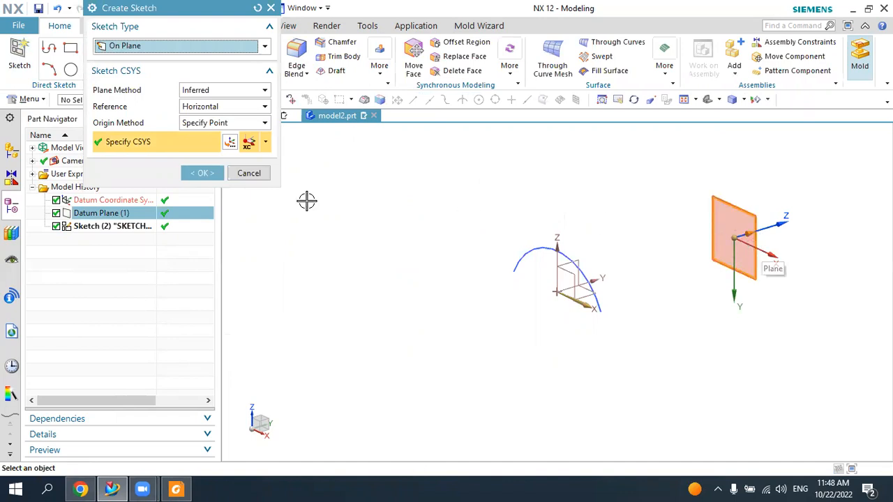
{"action": "key", "text": "Escape"}
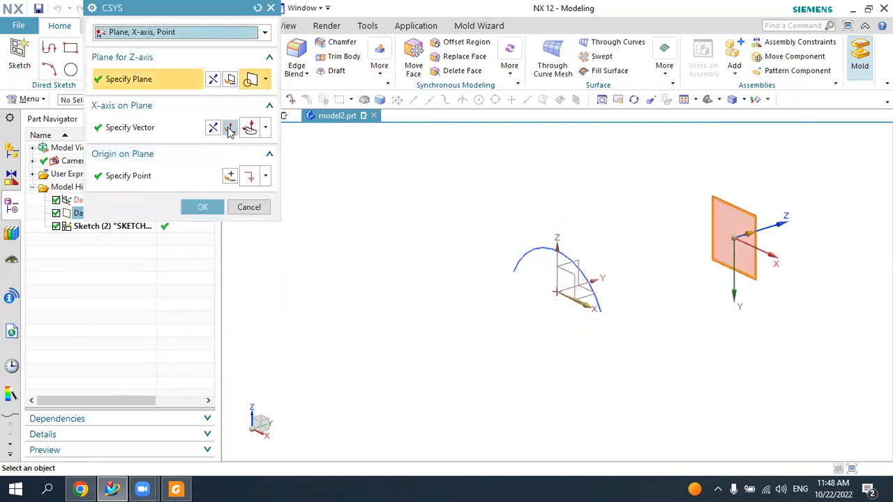
{"action": "left_click", "coordinate": [215, 82]}
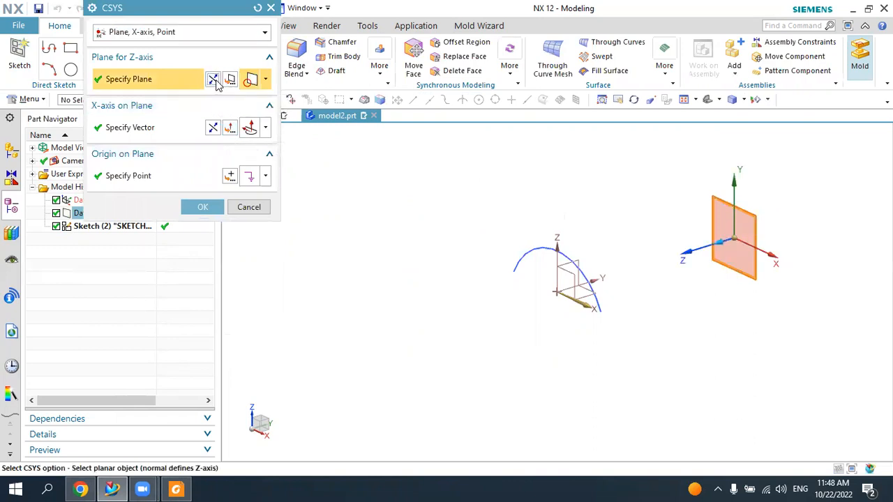
- Reverse the X-axis and the plane normal of the sketch coordinate system on the offset datum plane and create the sketch
{"action": "left_click", "coordinate": [214, 128]}
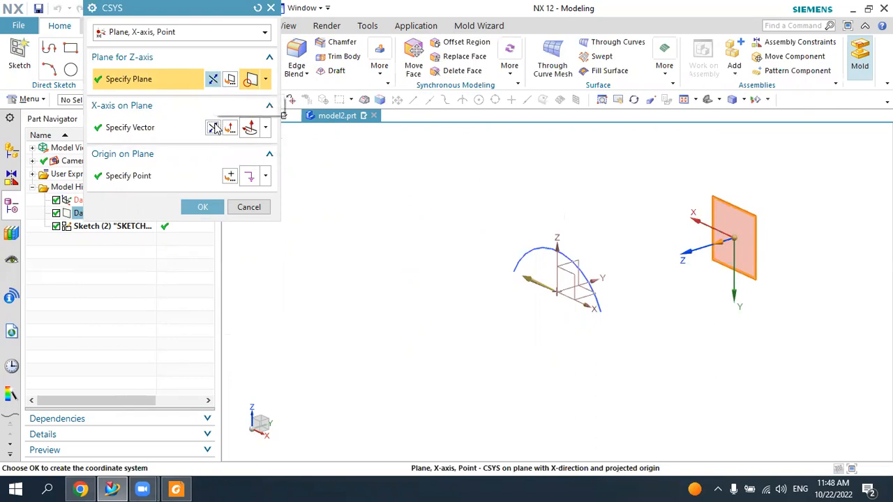
{"action": "left_click", "coordinate": [214, 82]}
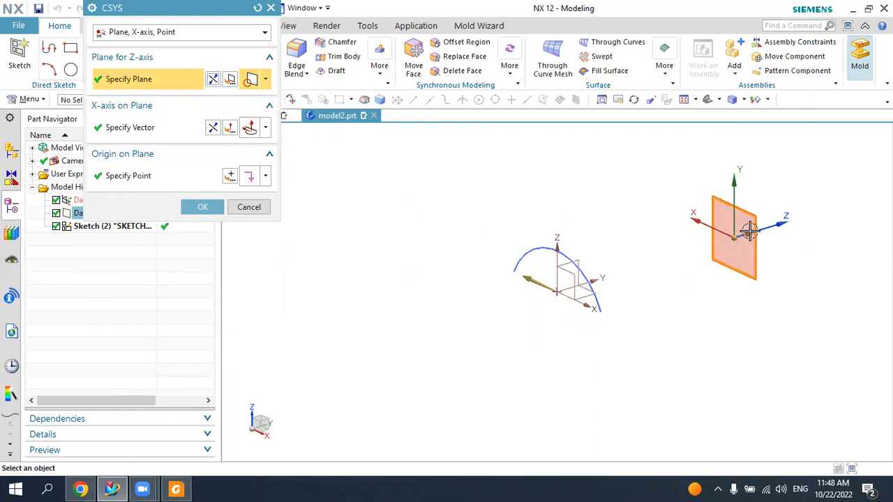
{"action": "mouse_move", "coordinate": [800, 266]}
{"action": "middle_mouse_down"}
{"action": "mouse_move", "coordinate": [741, 255]}
{"action": "mouse_move", "coordinate": [771, 217]}
{"action": "middle_mouse_up"}
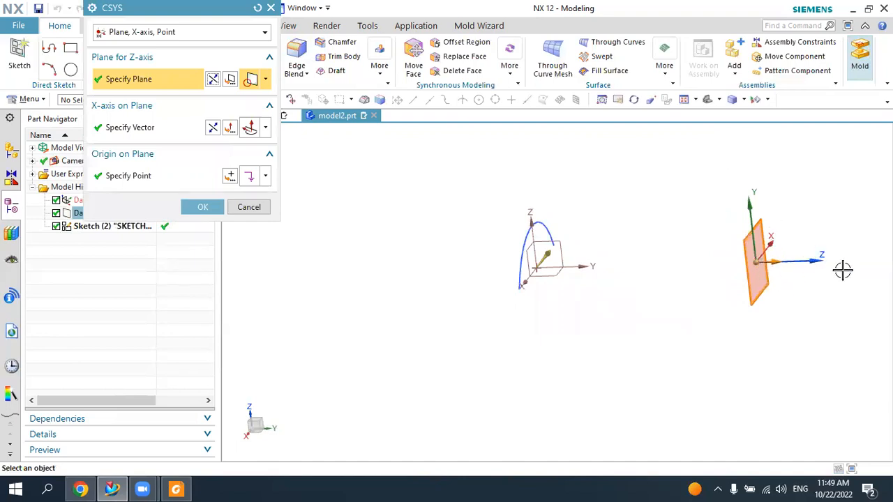
{"action": "left_click", "coordinate": [215, 209]}
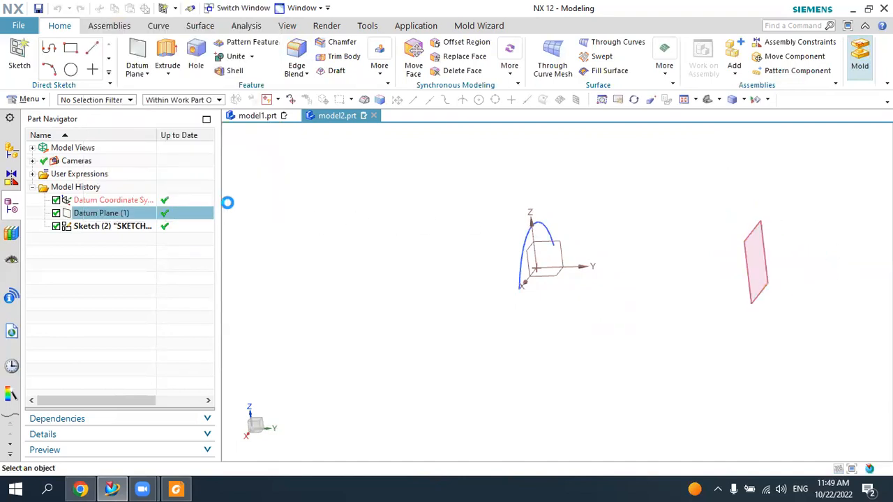
{"action": "left_click", "coordinate": [212, 174]}
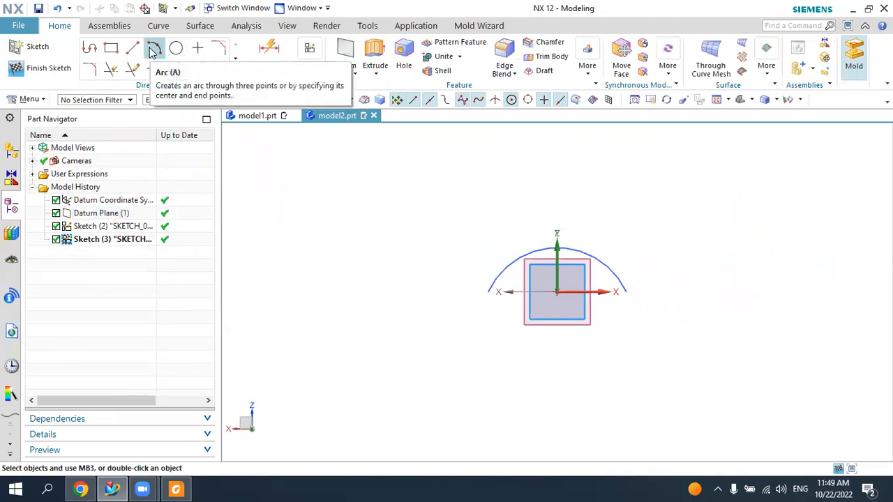
- Sketch a three-point arc of radius 100 mm spanning above the smaller arc, with one end on each side of the vertical axis
{"action": "left_click", "coordinate": [153, 48]}
{"action": "left_click", "coordinate": [442, 289]}
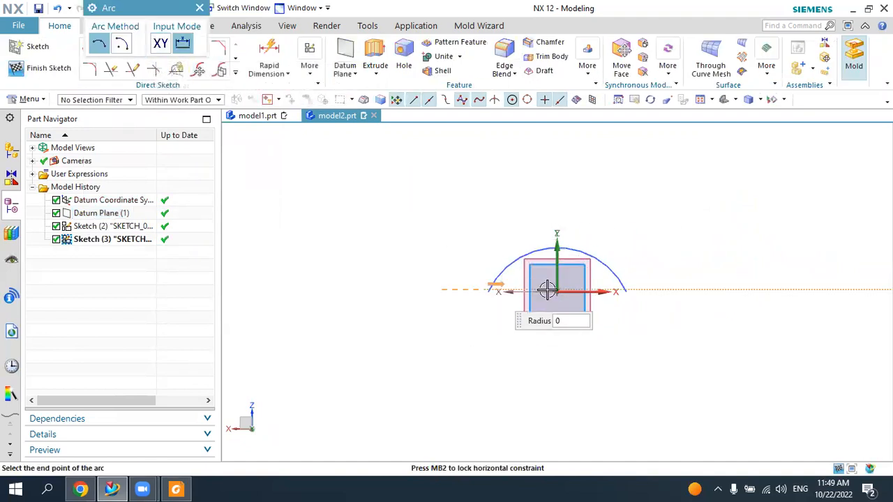
{"action": "left_click", "coordinate": [695, 289]}
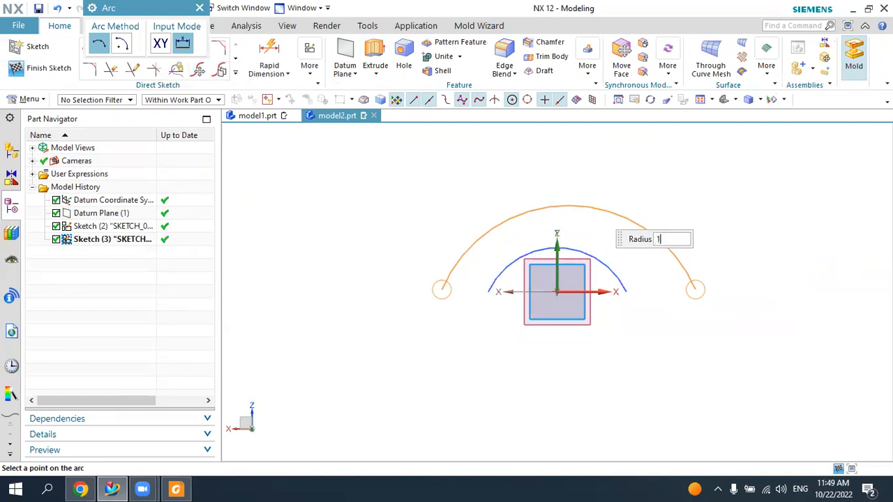
{"action": "key", "text": "Return"}
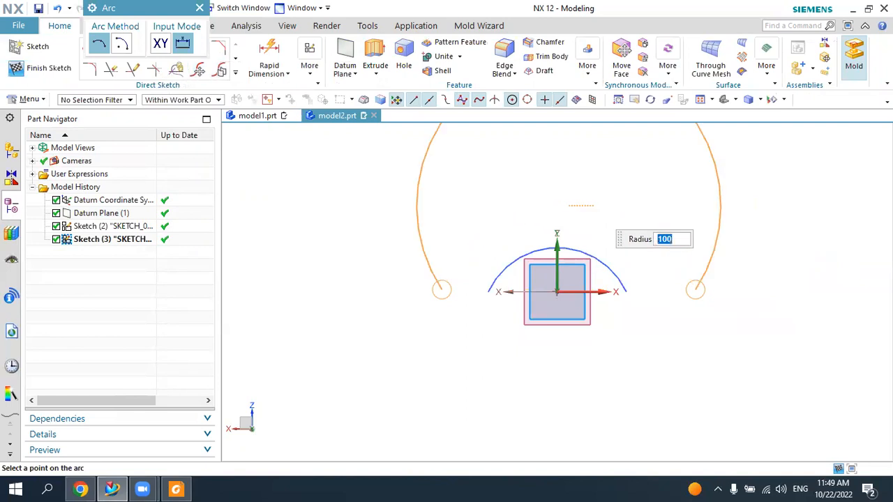
{"action": "left_click", "coordinate": [615, 247]}
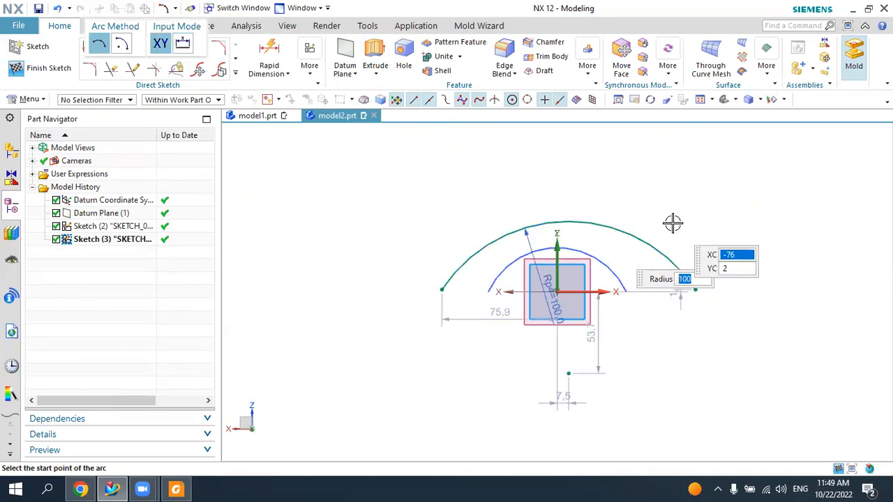
{"action": "key", "text": "Escape"}
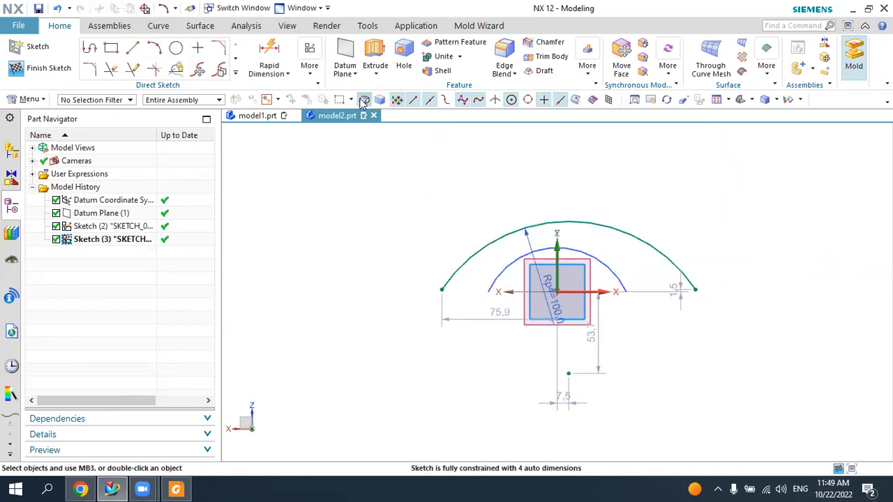
- Make the two endpoints of the 100 mm radius arc symmetric about the vertical sketch axis
{"action": "left_click", "coordinate": [312, 75]}
{"action": "left_click", "coordinate": [480, 103]}
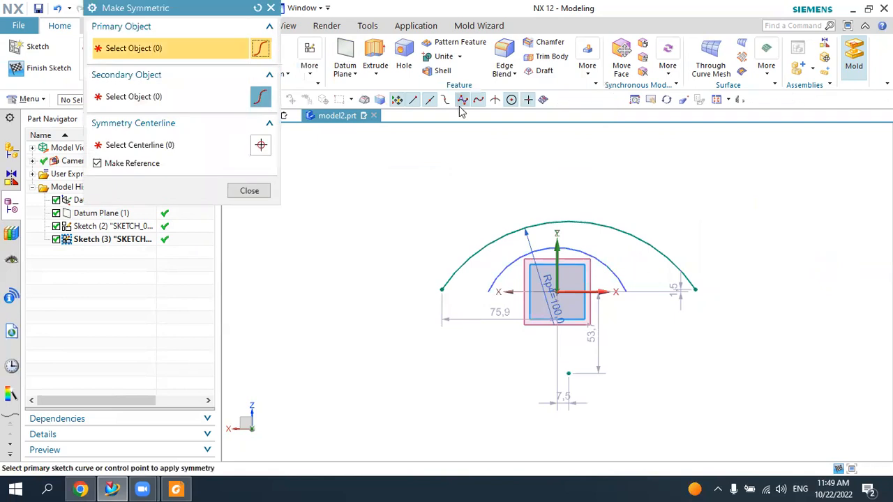
{"action": "left_click", "coordinate": [442, 289]}
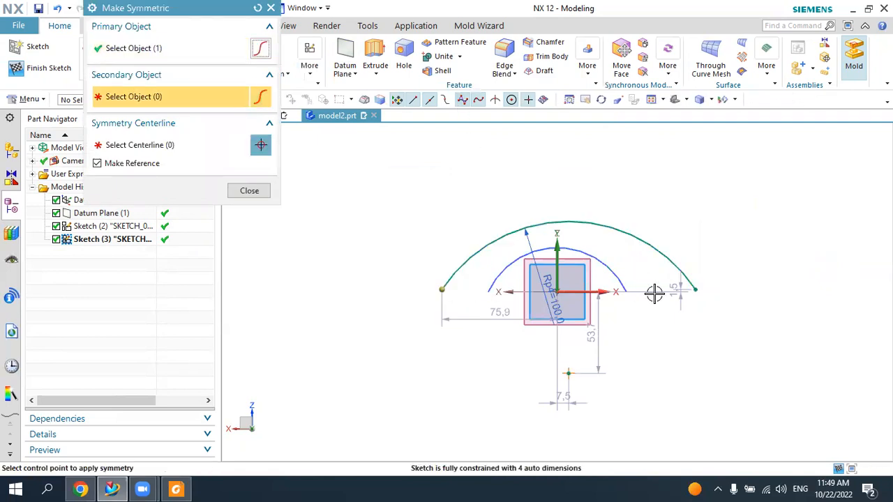
{"action": "left_click", "coordinate": [693, 291]}
{"action": "left_click", "coordinate": [557, 244]}
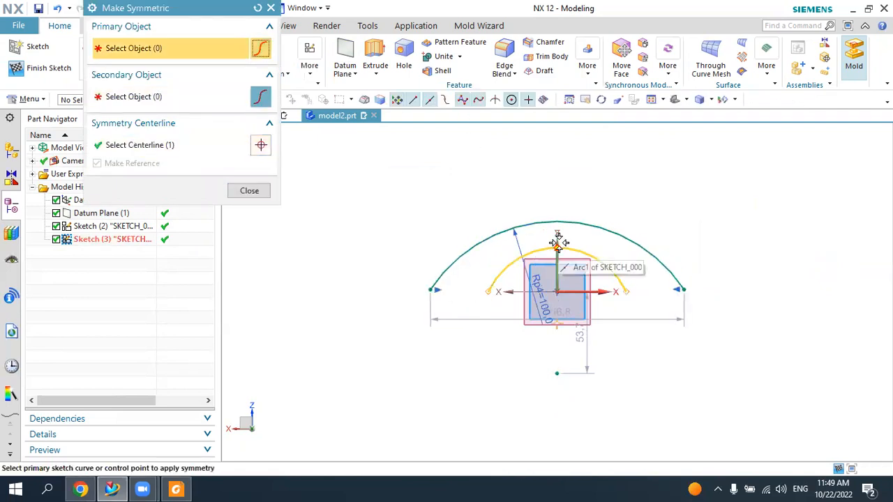
{"action": "middle_click", "coordinate": [530, 242]}
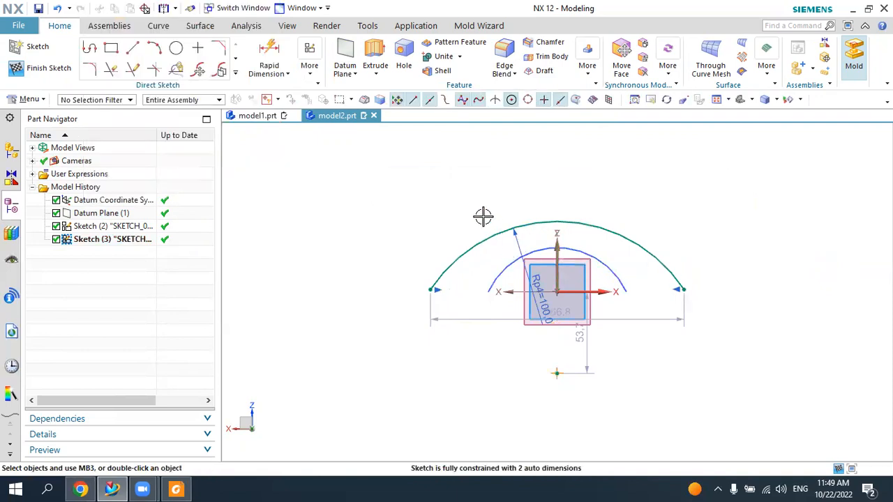
- Apply a Horizontal Alignment constraint between the large arc's endpoint and the sketch origin, and finish the sketch
{"action": "key", "text": "c"}
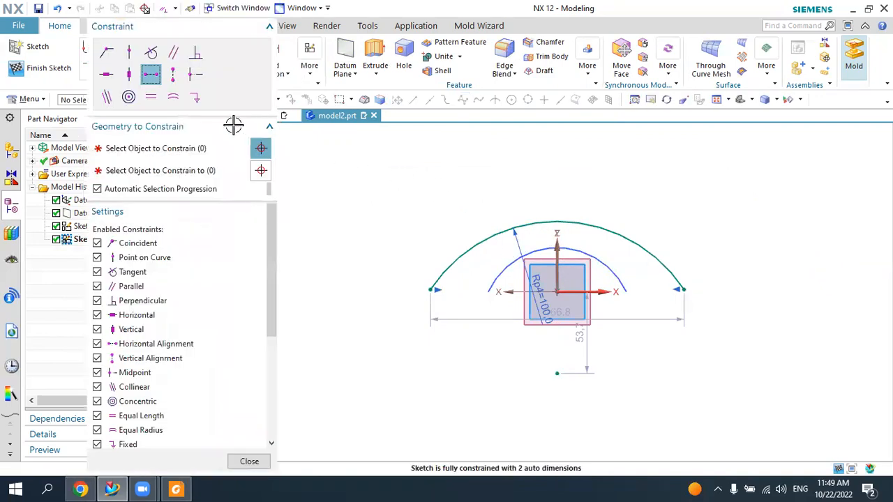
{"action": "left_click", "coordinate": [431, 288]}
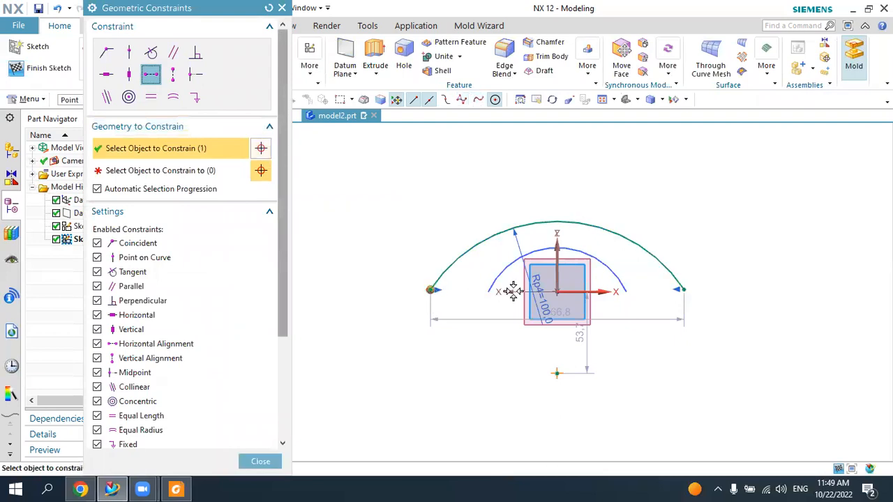
{"action": "left_click", "coordinate": [557, 292]}
{"action": "middle_click", "coordinate": [454, 207]}
{"action": "mouse_move", "coordinate": [454, 207]}
{"action": "middle_mouse_down"}
{"action": "mouse_move", "coordinate": [630, 271]}
{"action": "mouse_move", "coordinate": [683, 263]}
{"action": "mouse_move", "coordinate": [688, 272]}
{"action": "mouse_move", "coordinate": [678, 275]}
{"action": "mouse_move", "coordinate": [688, 279]}
{"action": "mouse_move", "coordinate": [671, 270]}
{"action": "middle_mouse_up"}
{"action": "key", "text": "ctrl+q"}
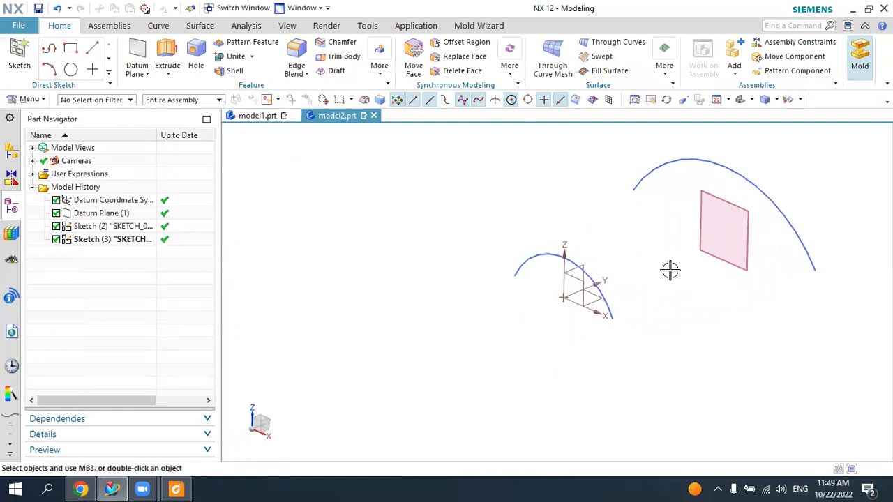
- Create a Through Curves surface from the small arc to the large arc with the body type set to Sheet
{"action": "left_click", "coordinate": [200, 26]}
{"action": "left_click", "coordinate": [143, 45]}
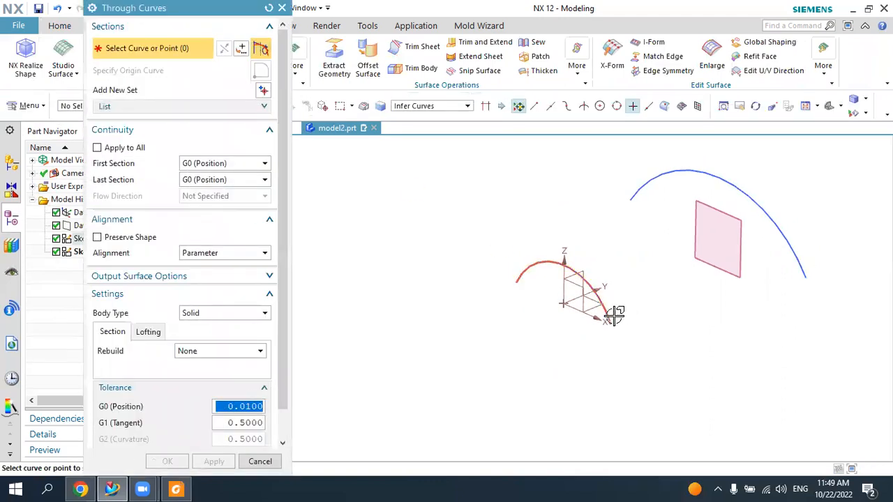
{"action": "left_click", "coordinate": [612, 314]}
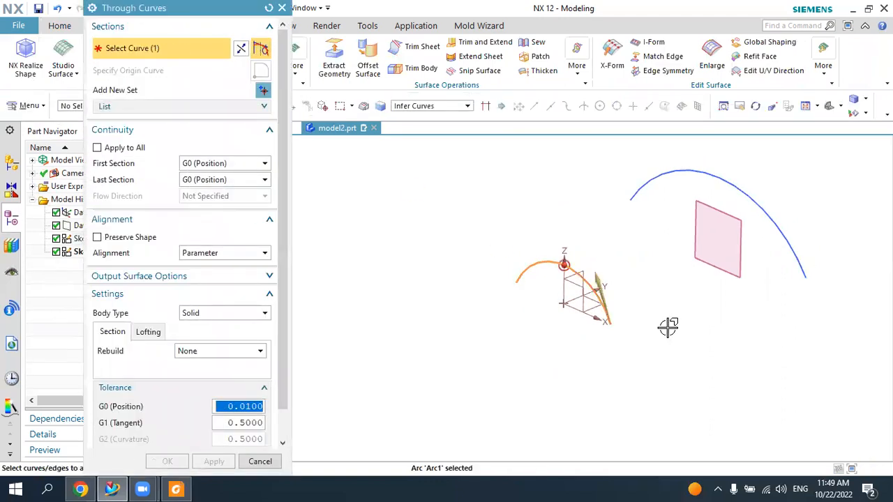
{"action": "left_click", "coordinate": [262, 91]}
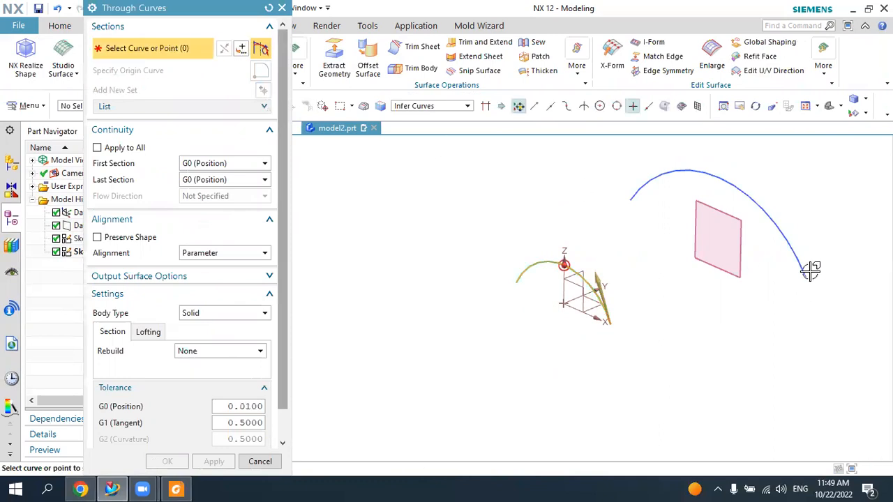
{"action": "left_click", "coordinate": [807, 269]}
{"action": "mouse_move", "coordinate": [730, 334]}
{"action": "middle_mouse_down"}
{"action": "mouse_move", "coordinate": [685, 307]}
{"action": "mouse_move", "coordinate": [634, 319]}
{"action": "mouse_move", "coordinate": [658, 329]}
{"action": "mouse_move", "coordinate": [706, 315]}
{"action": "mouse_move", "coordinate": [731, 325]}
{"action": "middle_mouse_up"}
{"action": "left_click", "coordinate": [201, 315]}
{"action": "left_click", "coordinate": [196, 339]}
{"action": "left_click", "coordinate": [168, 460]}
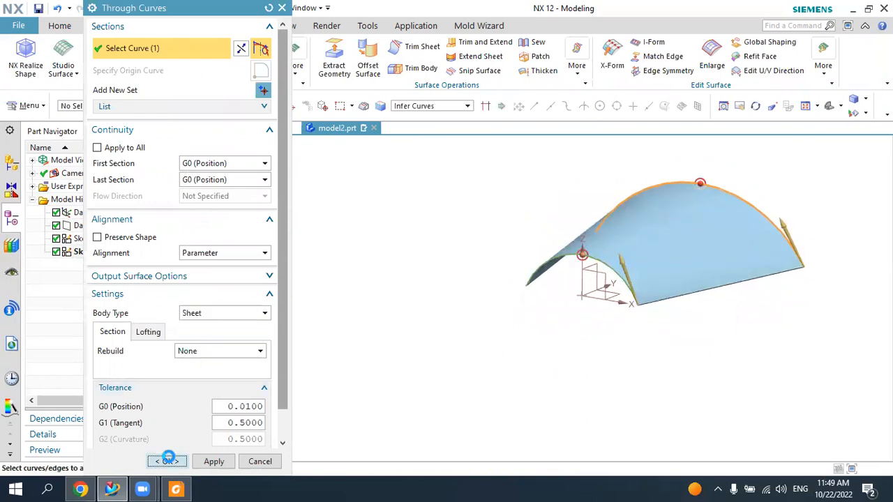
- Compare the new surface with the reference drawing 2.pdf in Foxit PDF Reader and return to NX
{"action": "left_click", "coordinate": [177, 489]}
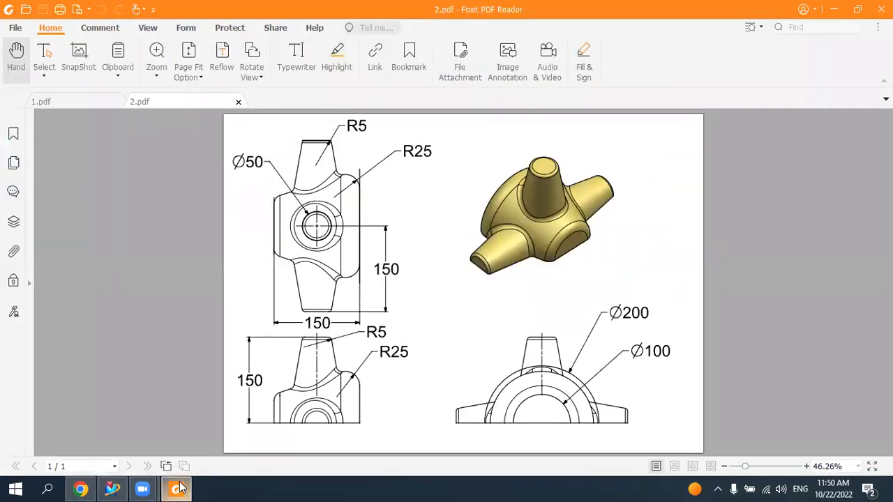
{"action": "left_click", "coordinate": [179, 488]}
{"action": "middle_click_drag", "start_coordinate": [395, 398], "coordinate": [553, 237]}
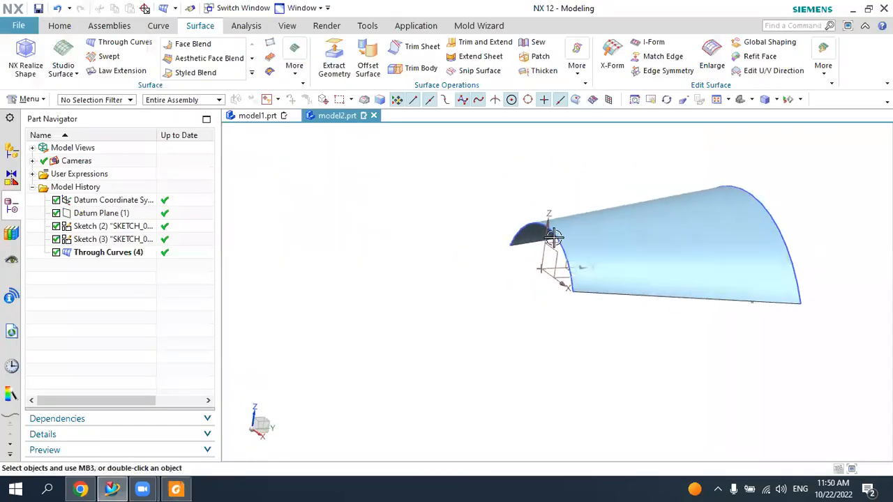
{"action": "left_click", "coordinate": [553, 237]}
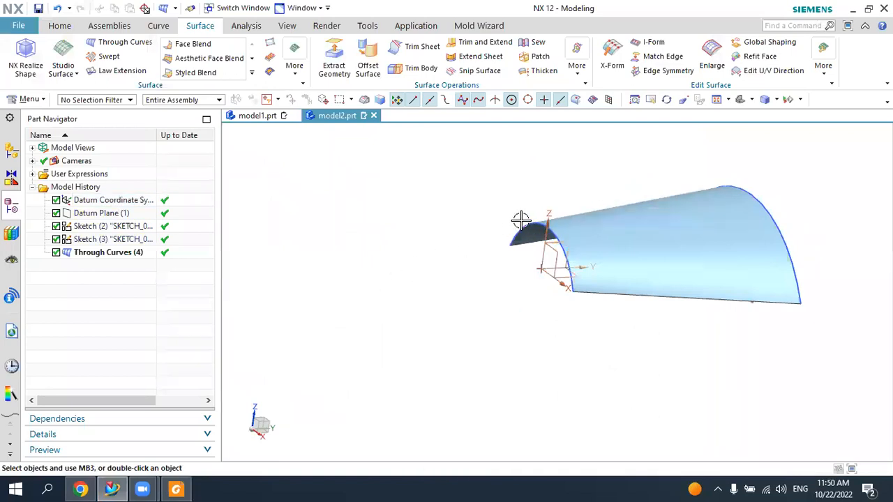
- Open the small arc's sketch for editing and try to widen the arc by moving its endpoint outward
{"action": "double_click", "coordinate": [524, 221]}
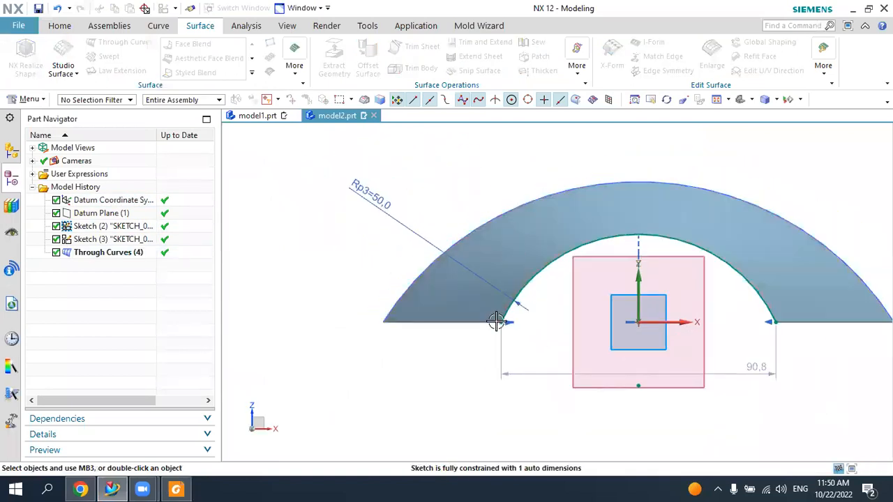
{"action": "mouse_move", "coordinate": [497, 321]}
{"action": "left_mouse_down"}
{"action": "mouse_move", "coordinate": [530, 321]}
{"action": "mouse_move", "coordinate": [461, 298]}
{"action": "left_mouse_up"}
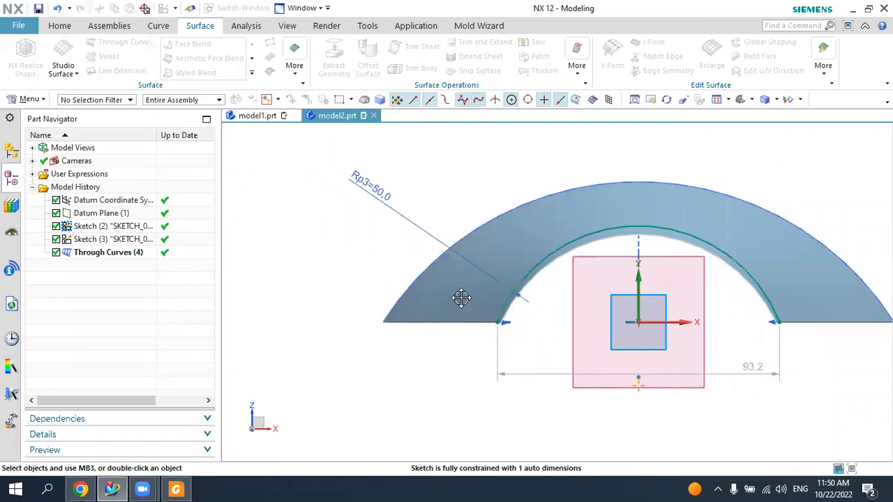
{"action": "left_click_drag", "start_coordinate": [399, 287], "coordinate": [397, 277]}
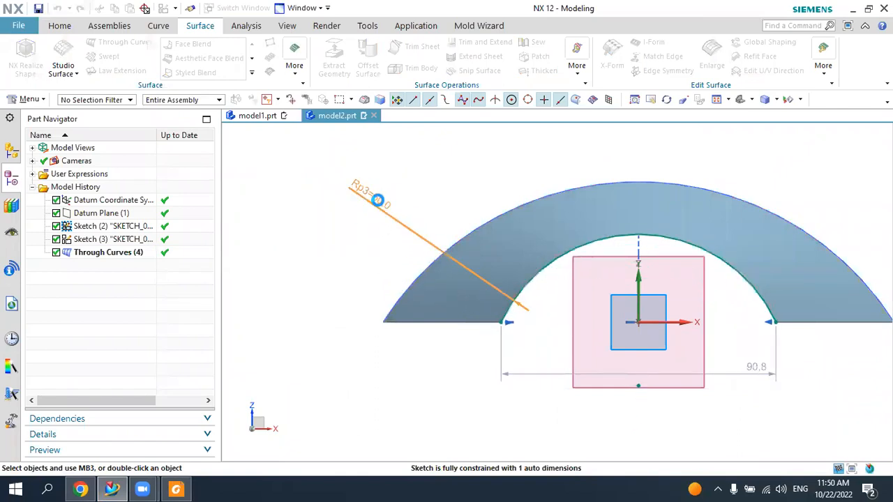
- Try a radius of 100 mm on the small arc, undo the change, and finish the sketch
{"action": "double_click", "coordinate": [377, 200]}
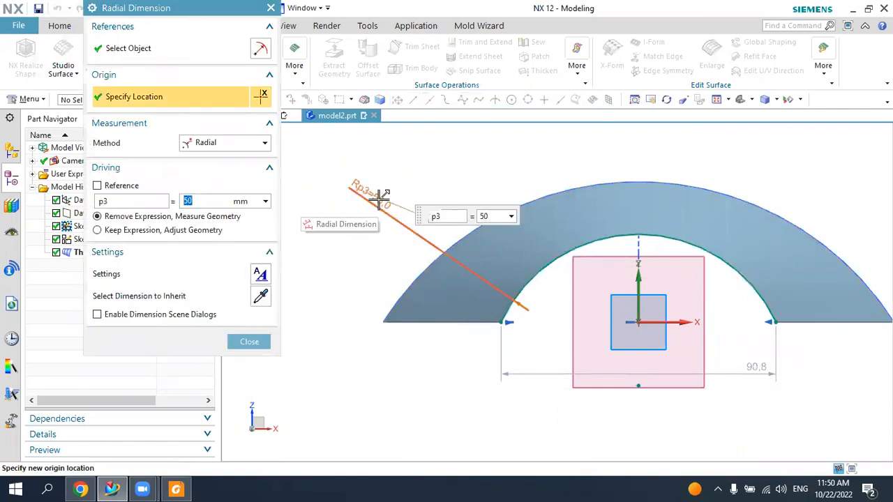
{"action": "type", "text": "100"}
{"action": "key", "text": "Return"}
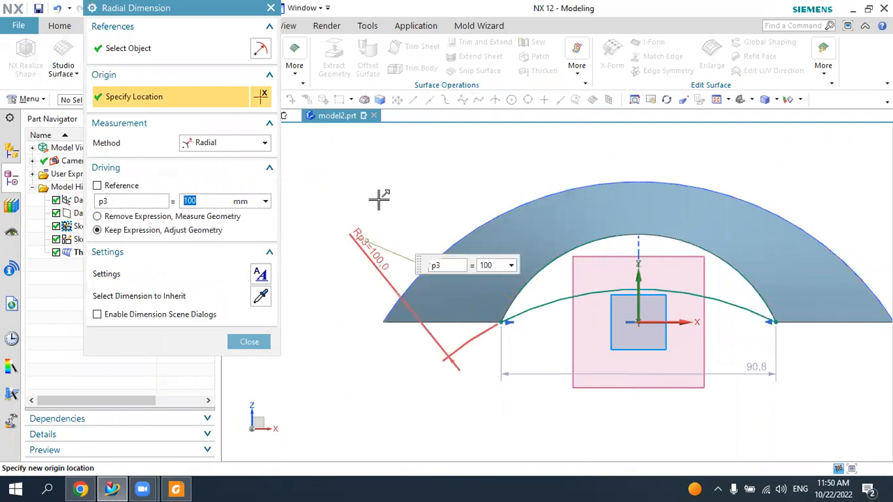
{"action": "middle_click", "coordinate": [379, 200]}
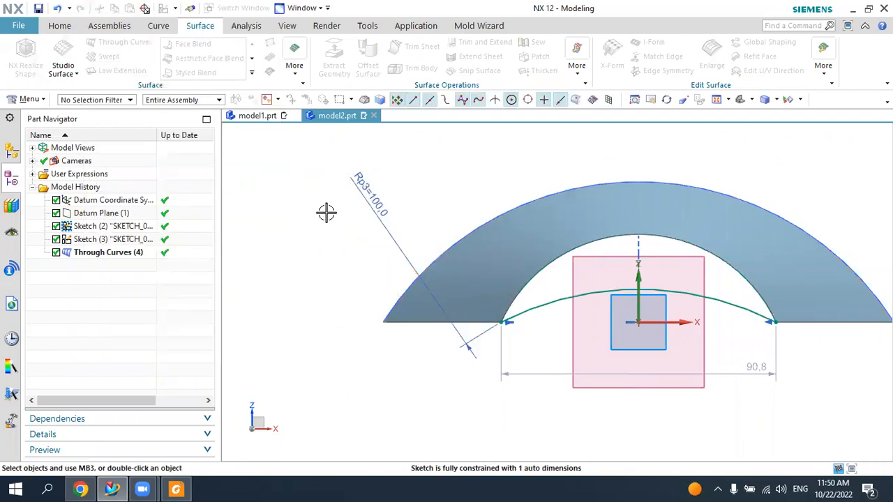
{"action": "key", "text": "ctrl+z"}
{"action": "left_click", "coordinate": [48, 27]}
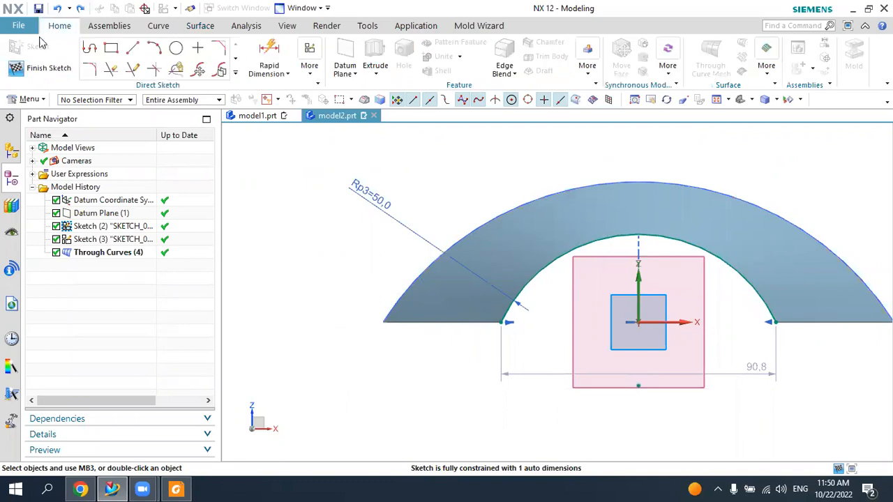
{"action": "left_click", "coordinate": [35, 66]}
- Examine the part's overall shape and views in 2.pdf in Foxit PDF Reader, and return to the surface model in NX
{"action": "mouse_move", "coordinate": [591, 223]}
{"action": "middle_mouse_down"}
{"action": "mouse_move", "coordinate": [532, 201]}
{"action": "mouse_move", "coordinate": [528, 213]}
{"action": "mouse_move", "coordinate": [588, 202]}
{"action": "mouse_move", "coordinate": [567, 207]}
{"action": "mouse_move", "coordinate": [576, 198]}
{"action": "middle_mouse_up"}
{"action": "left_click", "coordinate": [187, 486]}
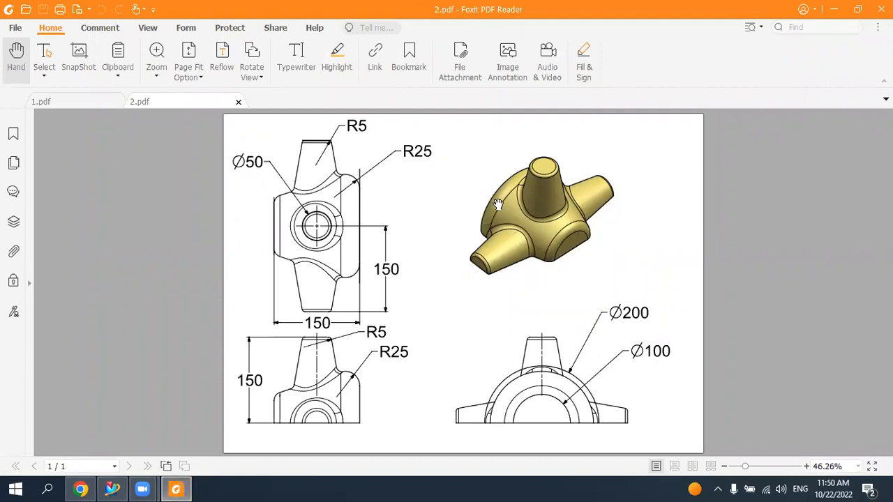
{"action": "left_click", "coordinate": [187, 488]}
{"action": "middle_click_drag", "start_coordinate": [522, 193], "coordinate": [547, 230]}
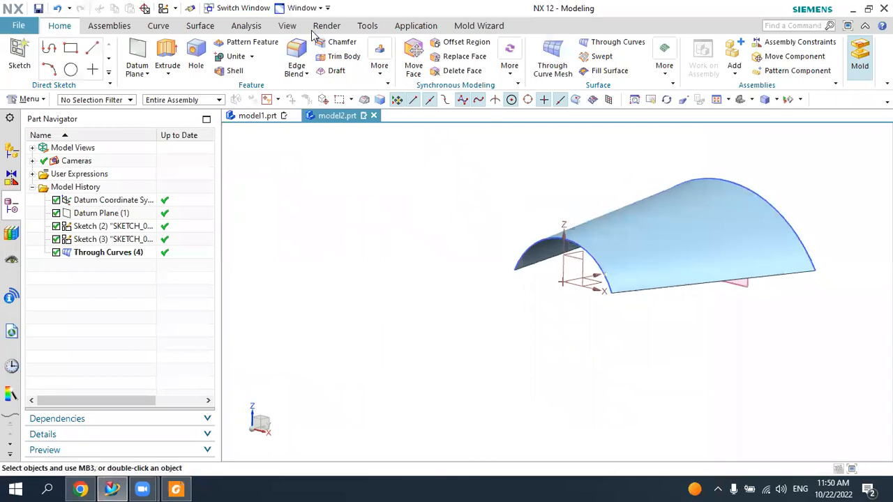
{"action": "left_click", "coordinate": [157, 25]}
{"action": "left_click", "coordinate": [163, 55]}
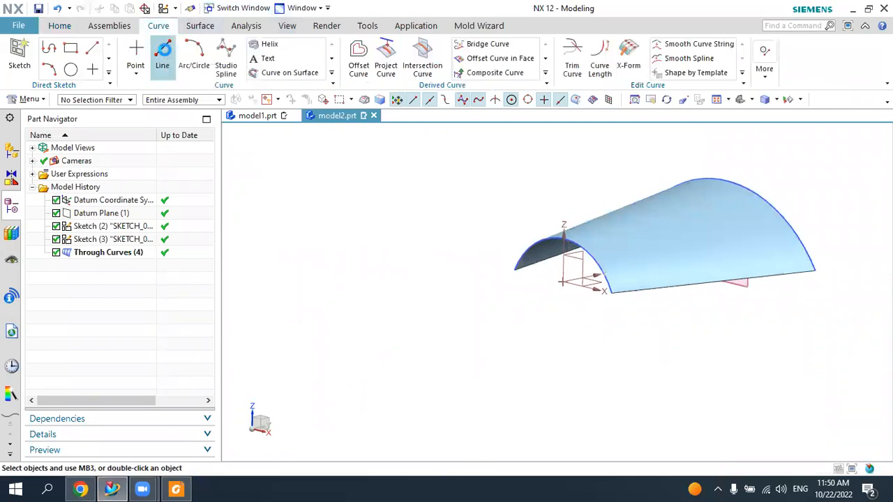
{"action": "scroll", "coordinate": [521, 281], "scroll_direction": "up", "scroll_amount": 2}
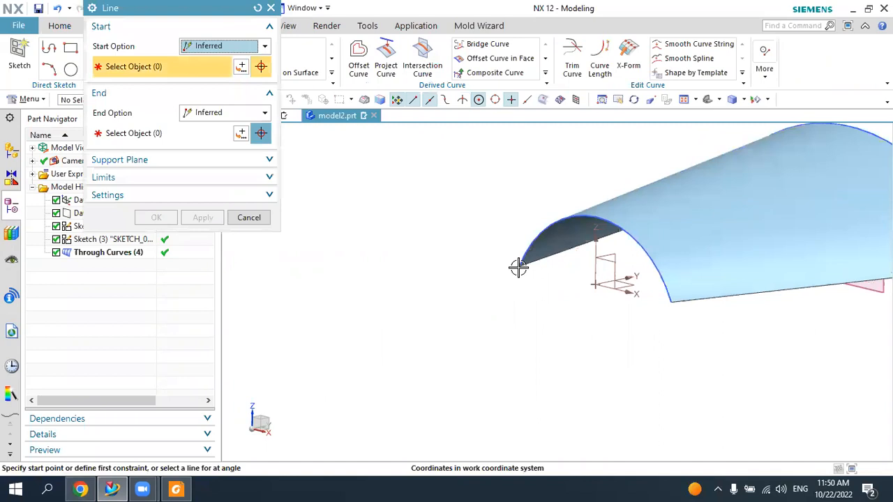
{"action": "left_click", "coordinate": [518, 266]}
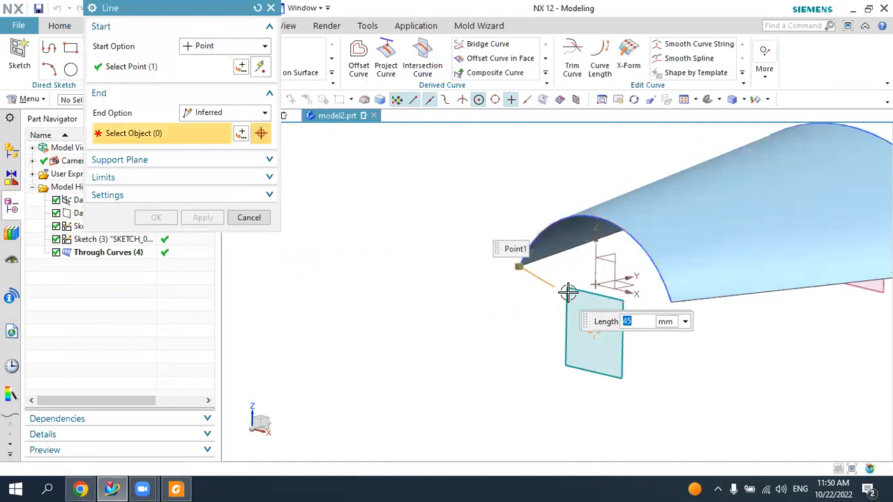
{"action": "left_click", "coordinate": [670, 301]}
{"action": "middle_click_drag", "start_coordinate": [670, 302], "coordinate": [660, 343]}
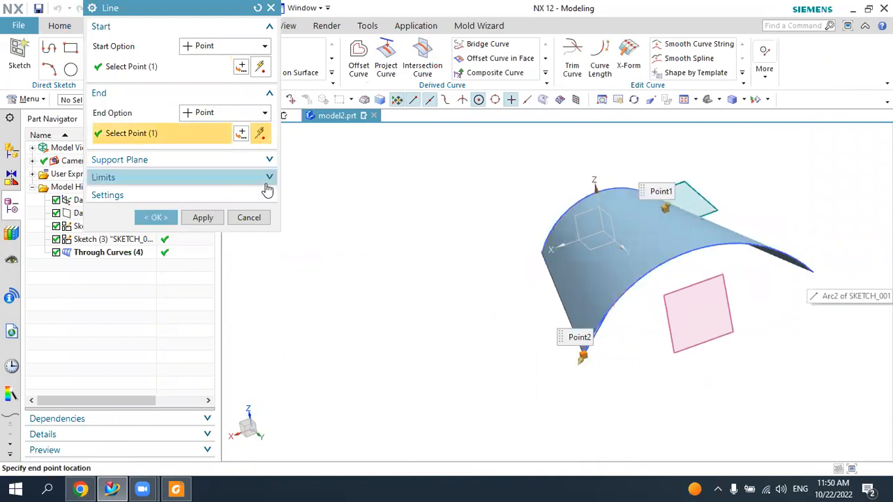
{"action": "left_click", "coordinate": [814, 272]}
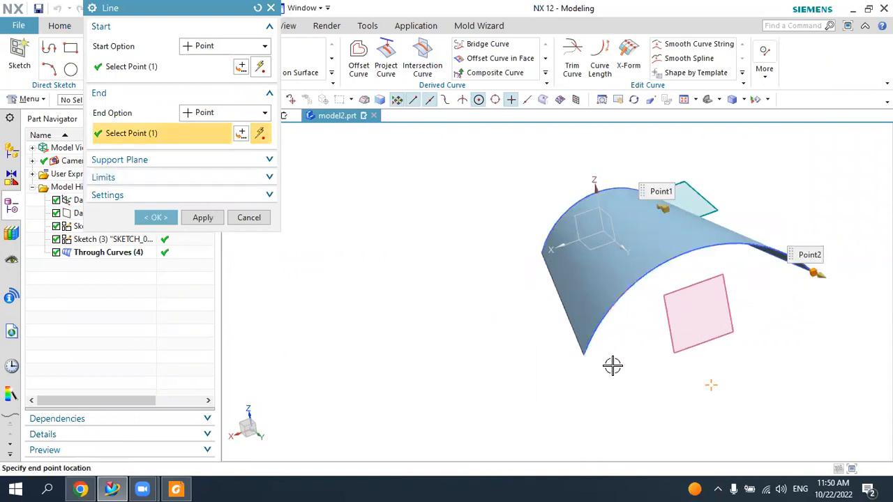
{"action": "middle_click", "coordinate": [259, 106]}
- Create a straight line joining the two endpoints of the large arc at the wide end of the lofted surface
{"action": "left_click", "coordinate": [164, 56]}
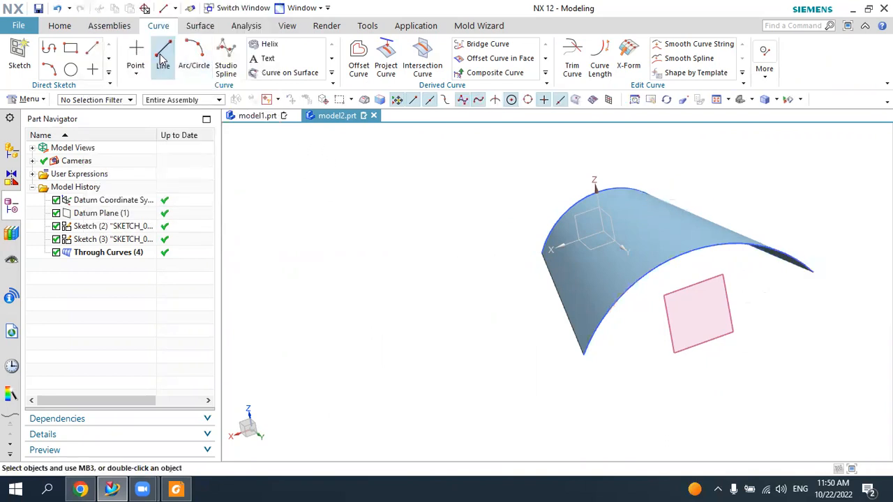
{"action": "middle_click_drag", "start_coordinate": [590, 377], "coordinate": [577, 333]}
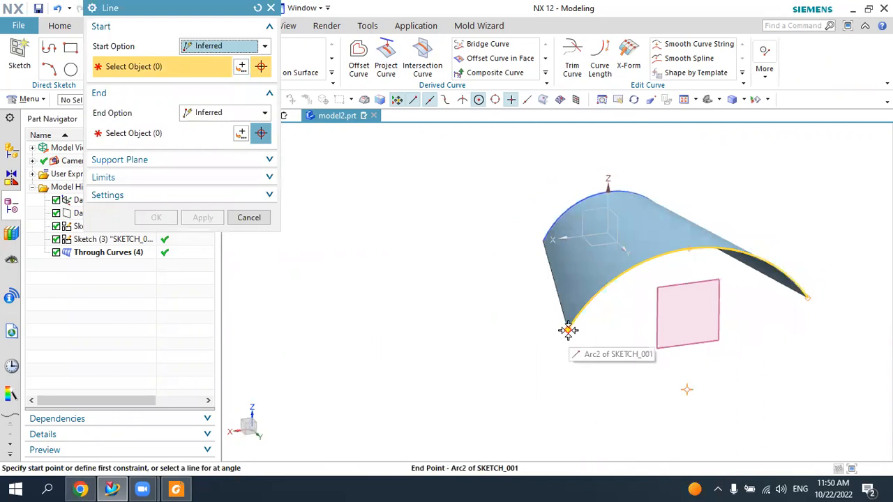
{"action": "left_click", "coordinate": [568, 331]}
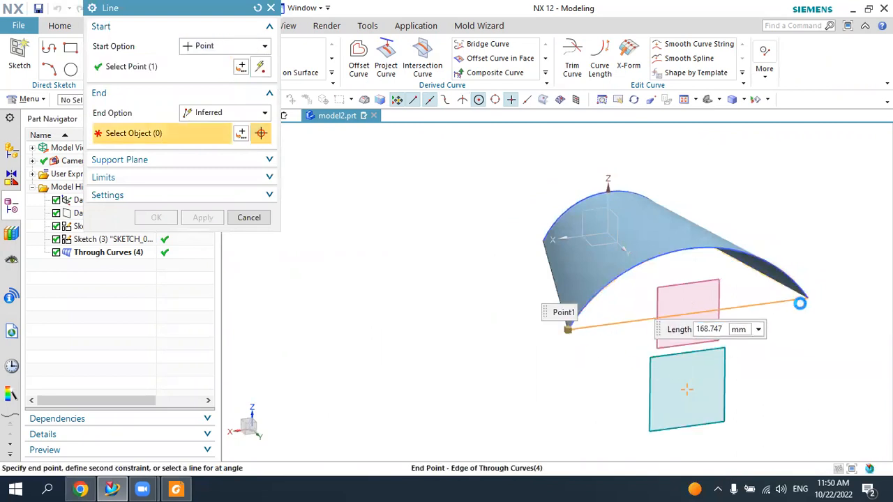
{"action": "left_click", "coordinate": [800, 303]}
{"action": "left_click", "coordinate": [201, 217]}
- Create a straight line joining the two endpoints of the small arc and finish the Line command
{"action": "middle_click_drag", "start_coordinate": [501, 314], "coordinate": [548, 298]}
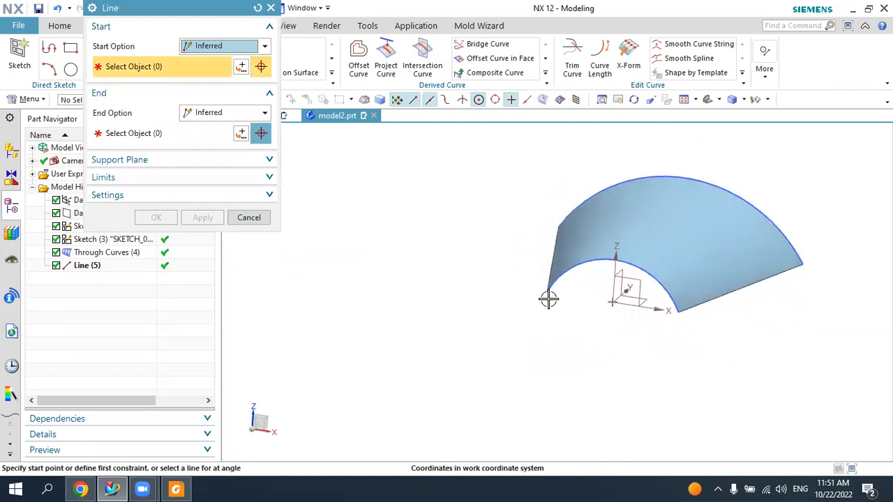
{"action": "left_click", "coordinate": [547, 292]}
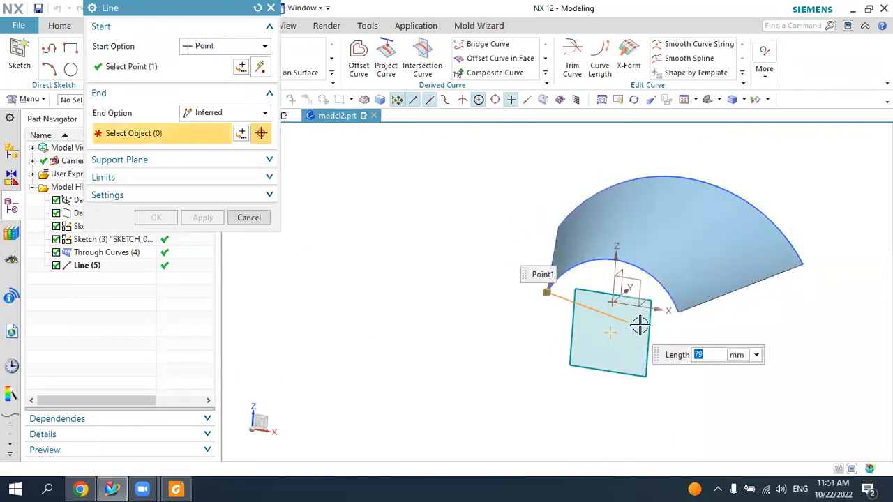
{"action": "left_click", "coordinate": [677, 312]}
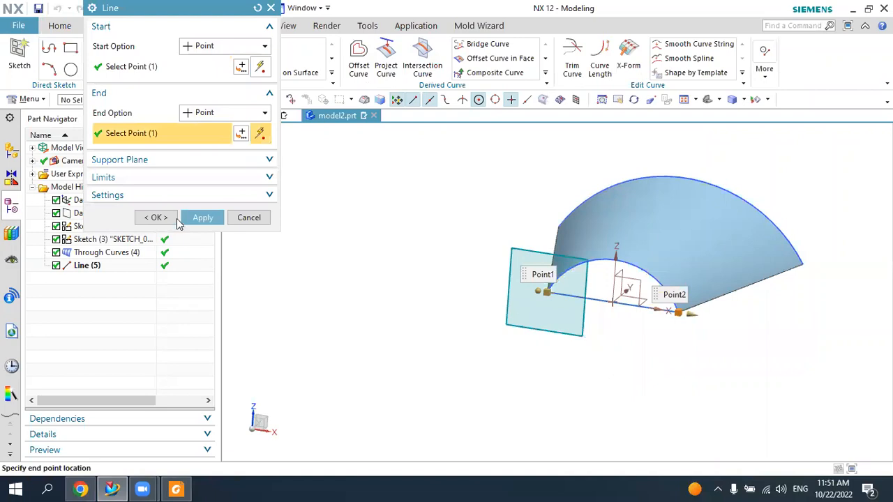
{"action": "left_click", "coordinate": [156, 217]}
{"action": "middle_click_drag", "start_coordinate": [464, 341], "coordinate": [539, 350]}
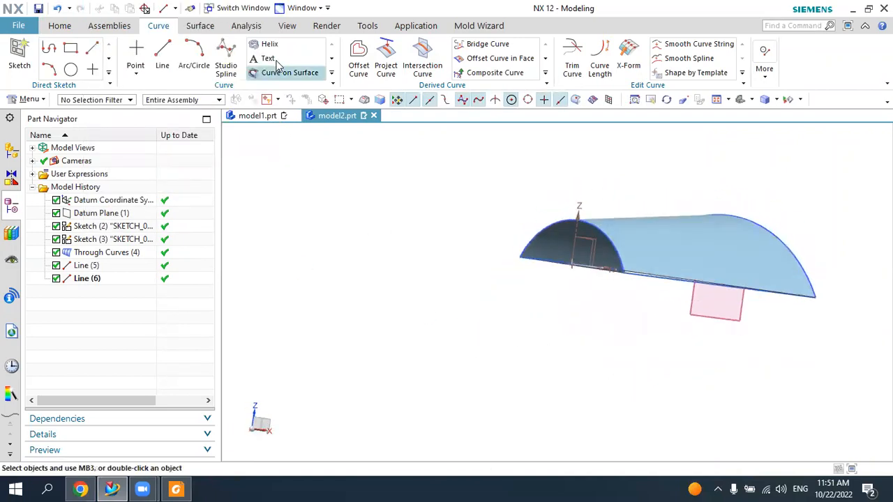
- Close the small end of the lofted surface with a Bounded Plane made from the small arc and its closing line
{"action": "left_click", "coordinate": [200, 28]}
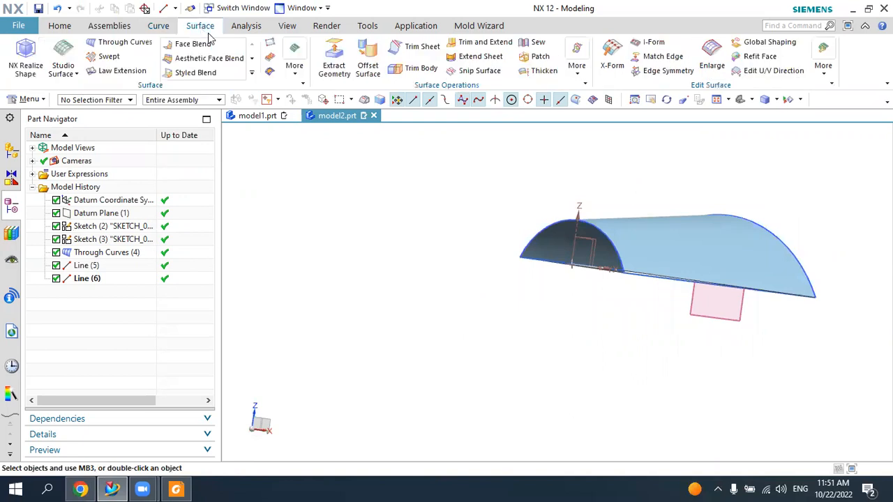
{"action": "left_click", "coordinate": [291, 76]}
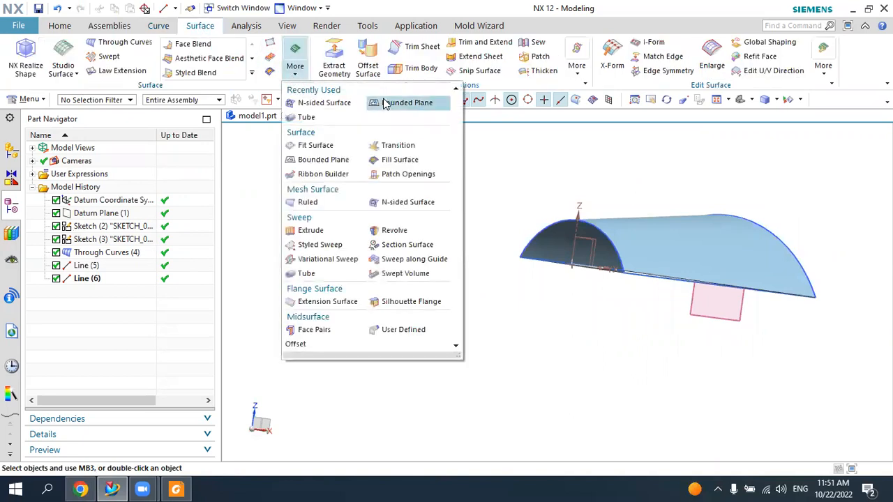
{"action": "left_click", "coordinate": [385, 103]}
{"action": "left_click", "coordinate": [557, 228]}
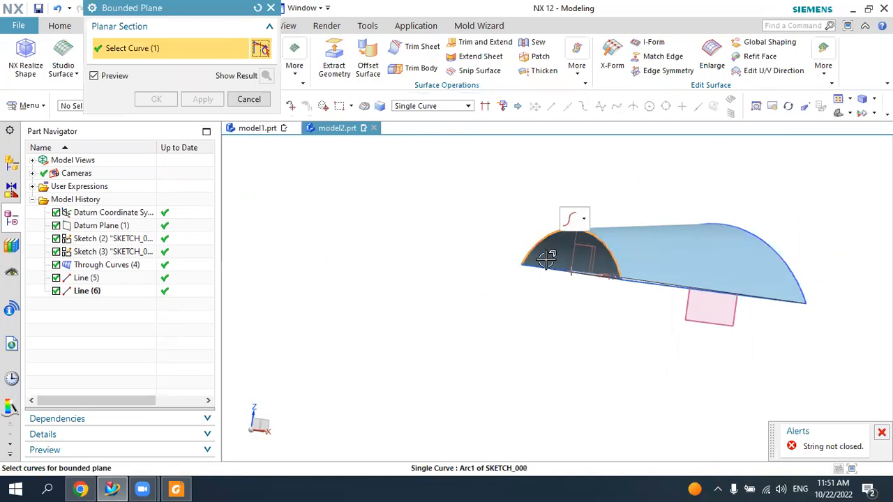
{"action": "left_click", "coordinate": [546, 263]}
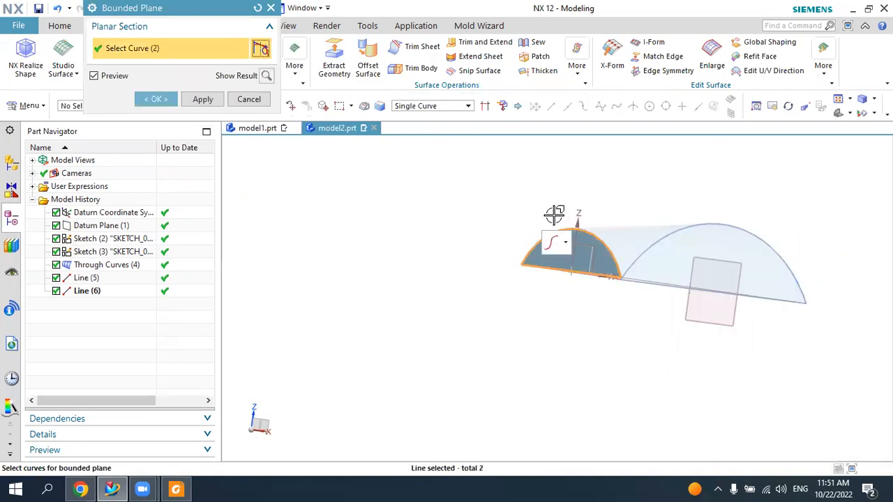
{"action": "left_click", "coordinate": [203, 100]}
- Close the large end with a second Bounded Plane made from the large arc and its closing line
{"action": "middle_click_drag", "start_coordinate": [593, 321], "coordinate": [627, 318]}
{"action": "left_click", "coordinate": [626, 312]}
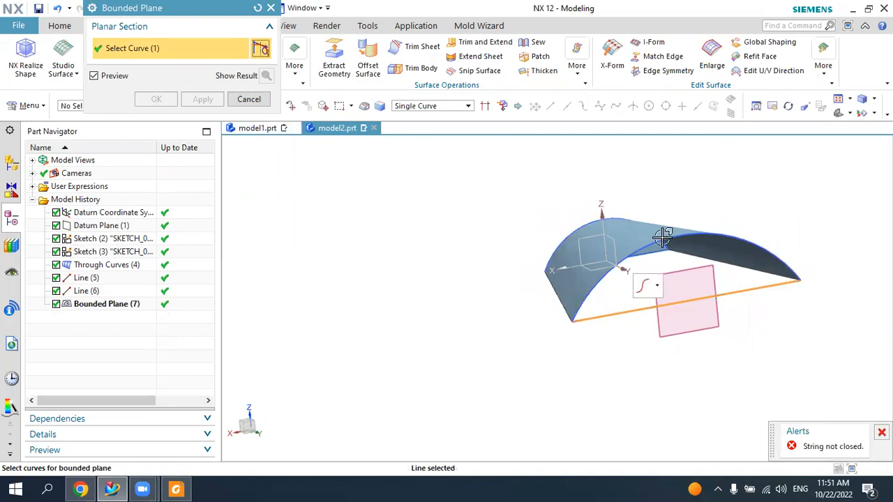
{"action": "left_click", "coordinate": [668, 240]}
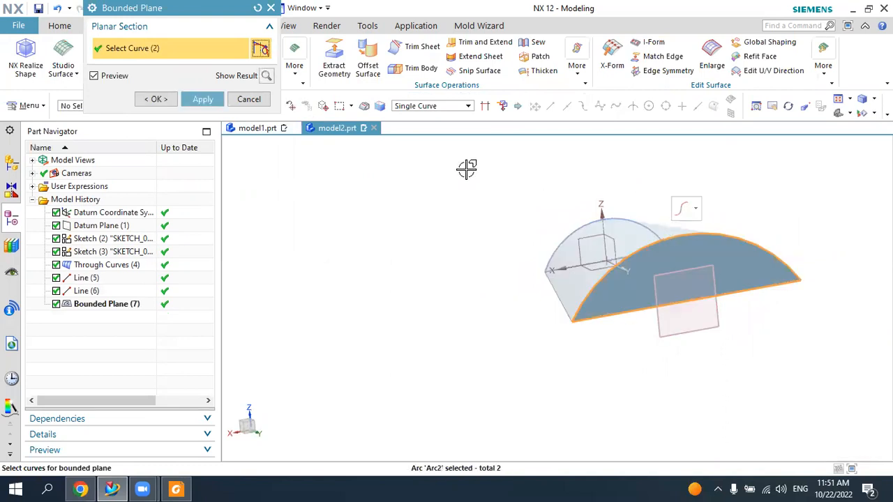
{"action": "left_click", "coordinate": [157, 99]}
{"action": "mouse_move", "coordinate": [454, 249]}
{"action": "middle_mouse_down"}
{"action": "mouse_move", "coordinate": [541, 231]}
{"action": "mouse_move", "coordinate": [509, 239]}
{"action": "mouse_move", "coordinate": [516, 241]}
{"action": "middle_mouse_up"}
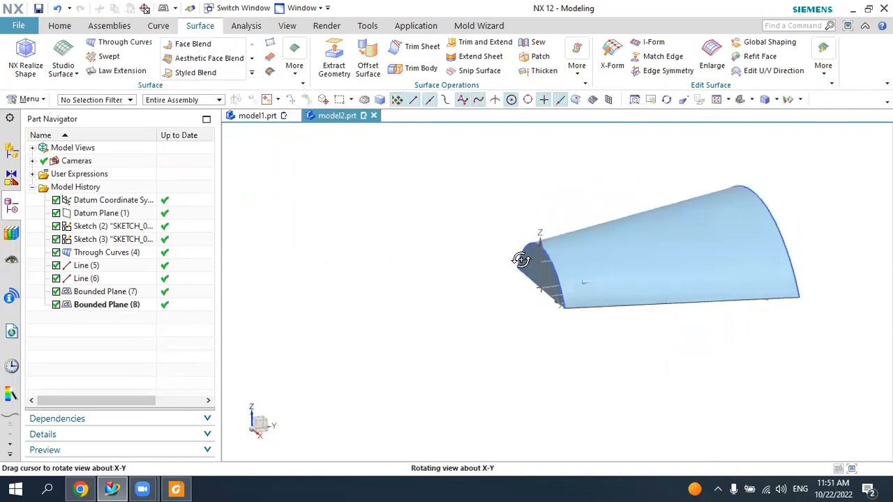
- Check 2.pdf in Foxit PDF Reader, return to NX, and create a datum plane at a distance of 150 mm from the YZ plane
{"action": "left_click", "coordinate": [183, 488]}
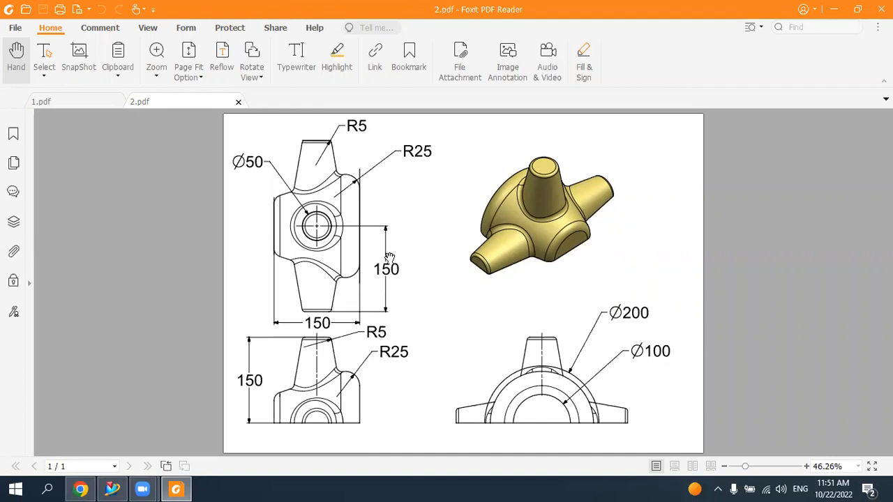
{"action": "left_click", "coordinate": [176, 488]}
{"action": "middle_click_drag", "start_coordinate": [376, 340], "coordinate": [333, 347]}
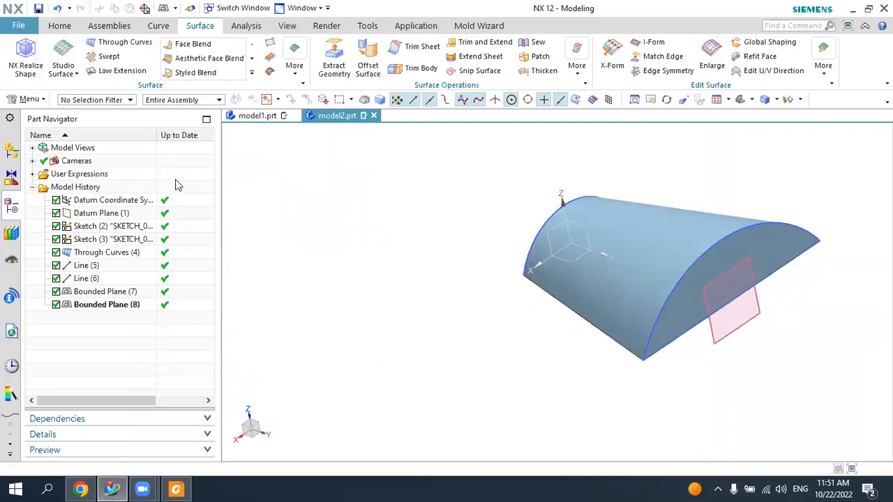
{"action": "left_click", "coordinate": [59, 25]}
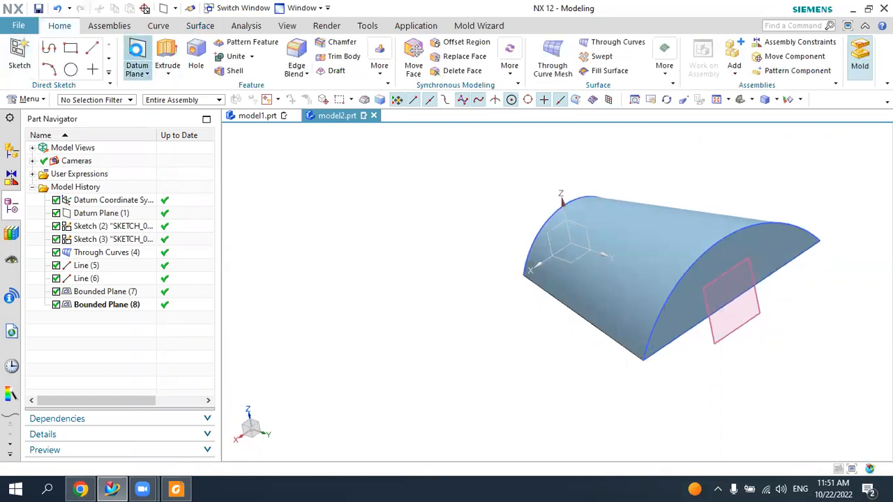
{"action": "left_click", "coordinate": [136, 55]}
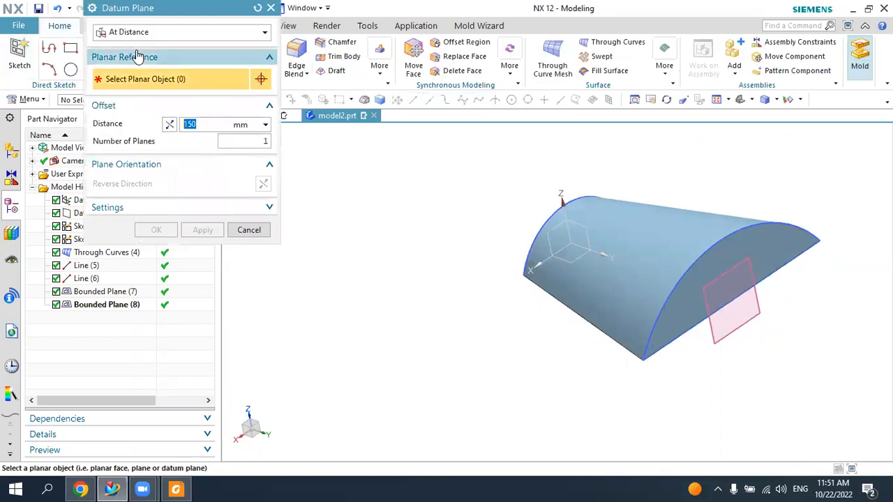
{"action": "left_click", "coordinate": [580, 224]}
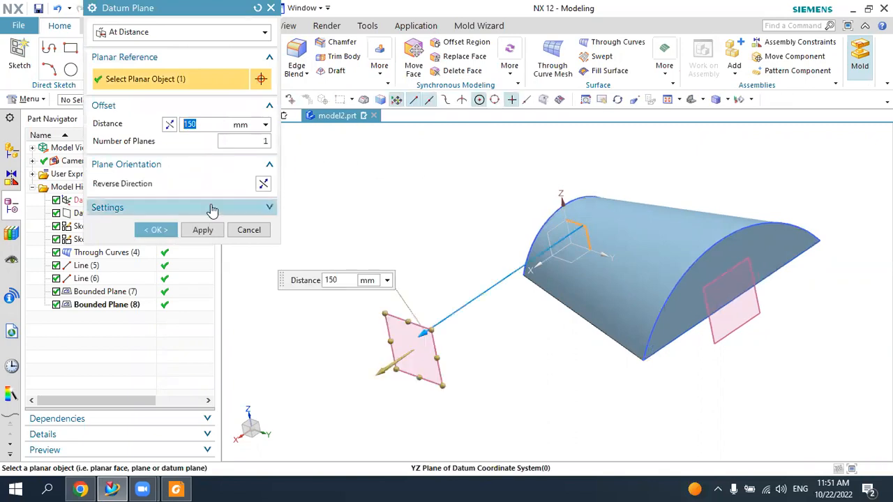
{"action": "left_click", "coordinate": [166, 232]}
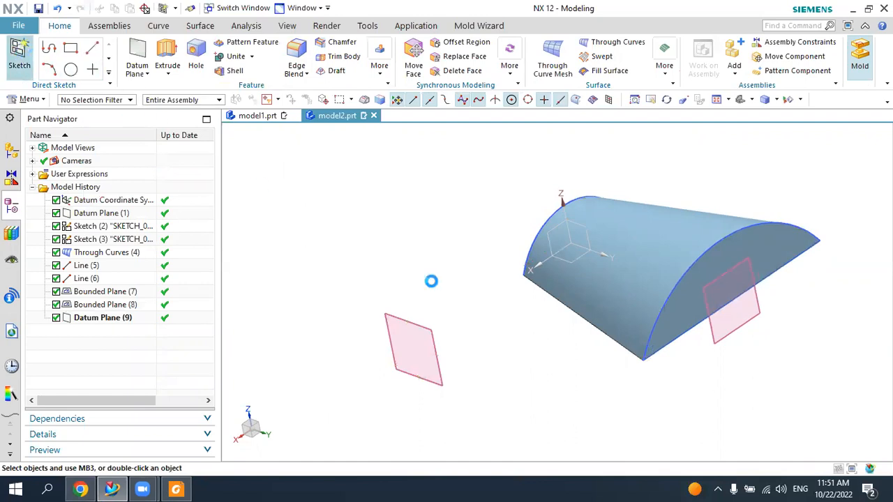
- Sketch a 50 mm diameter circle on the offset datum plane, centred on the horizontal axis about 71.4 mm from the origin, checking 2.pdf in Foxit PDF Reader
{"action": "left_click", "coordinate": [433, 332]}
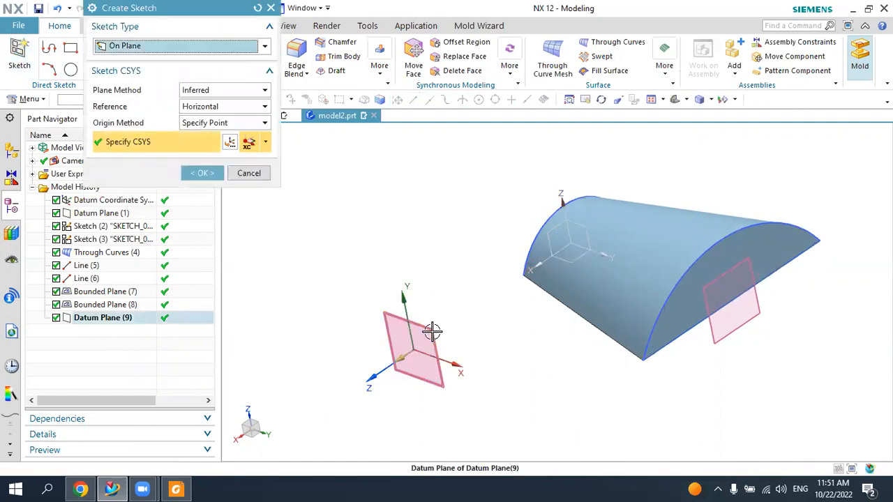
{"action": "left_click", "coordinate": [203, 173]}
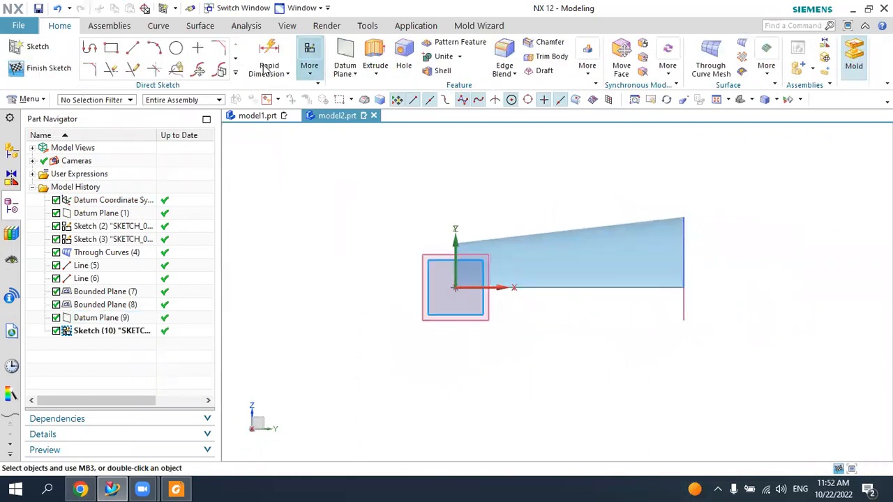
{"action": "left_click", "coordinate": [176, 47]}
{"action": "left_click", "coordinate": [183, 489]}
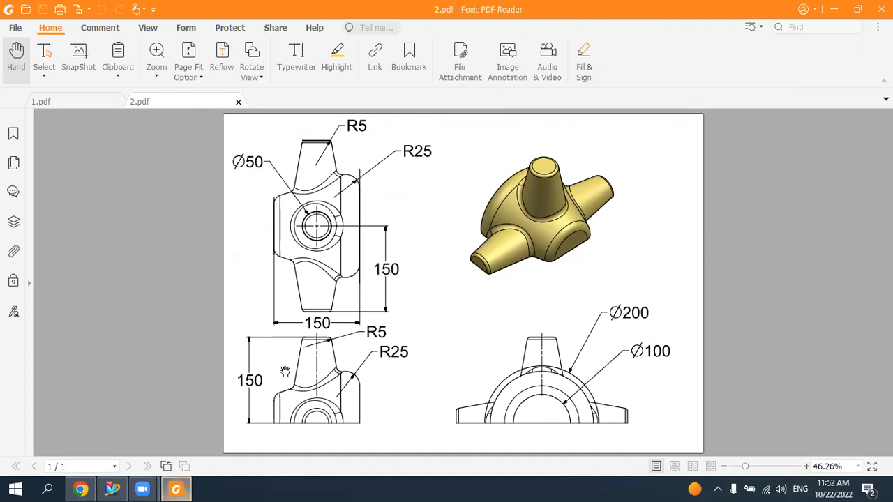
{"action": "left_click", "coordinate": [180, 488]}
{"action": "left_click", "coordinate": [568, 286]}
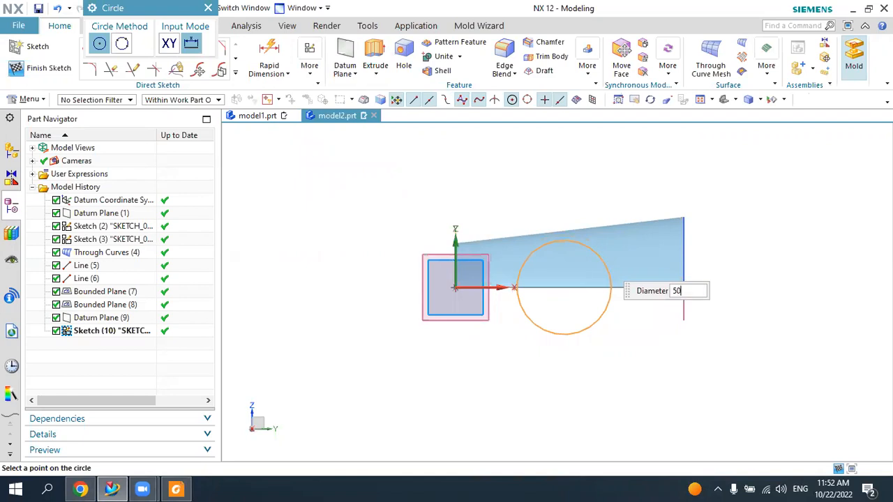
{"action": "key", "text": "Return"}
{"action": "key", "text": "Escape"}
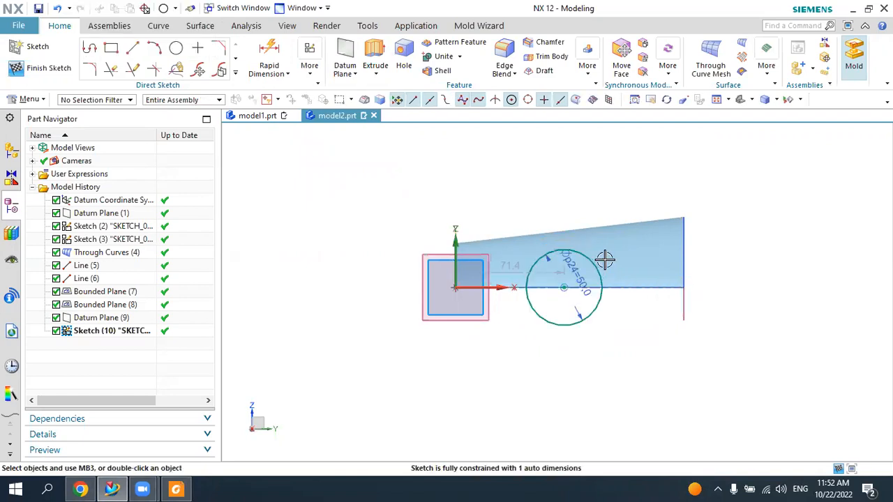
- Start extruding the 50 mm circle as a sheet body, reversing the direction so it runs toward the lofted body
{"action": "middle_click_drag", "start_coordinate": [620, 355], "coordinate": [573, 363]}
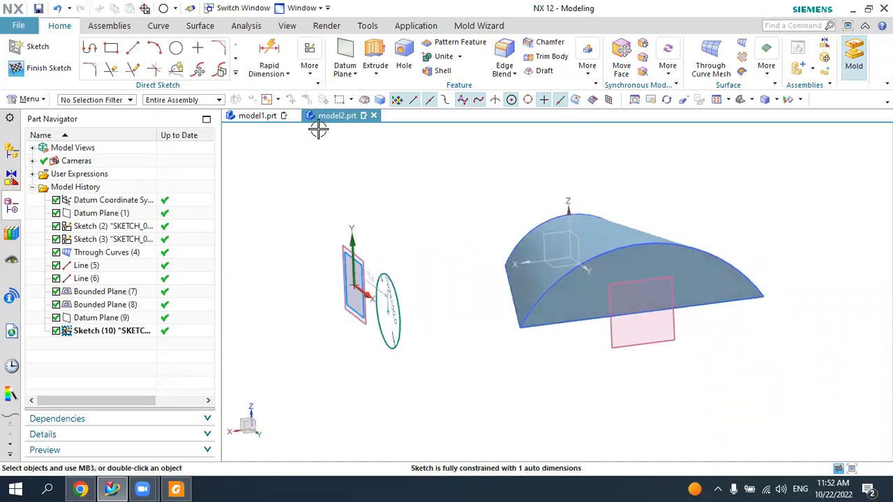
{"action": "left_click", "coordinate": [377, 57]}
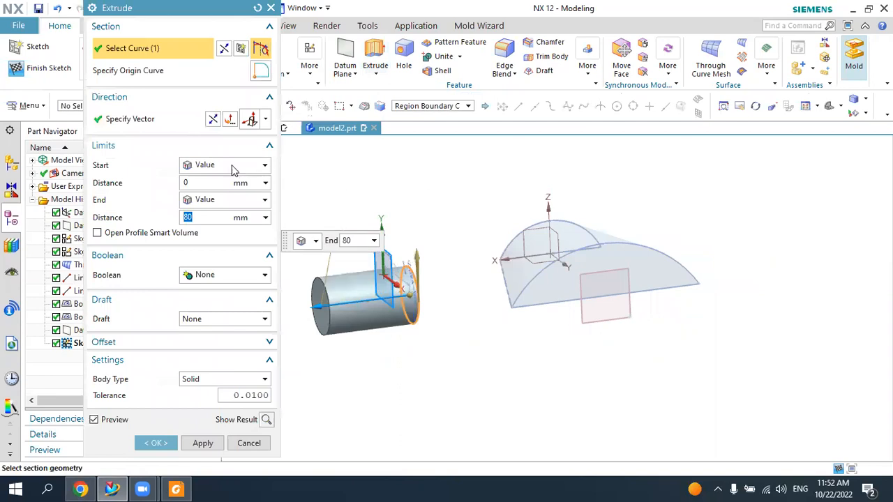
{"action": "left_click", "coordinate": [213, 120]}
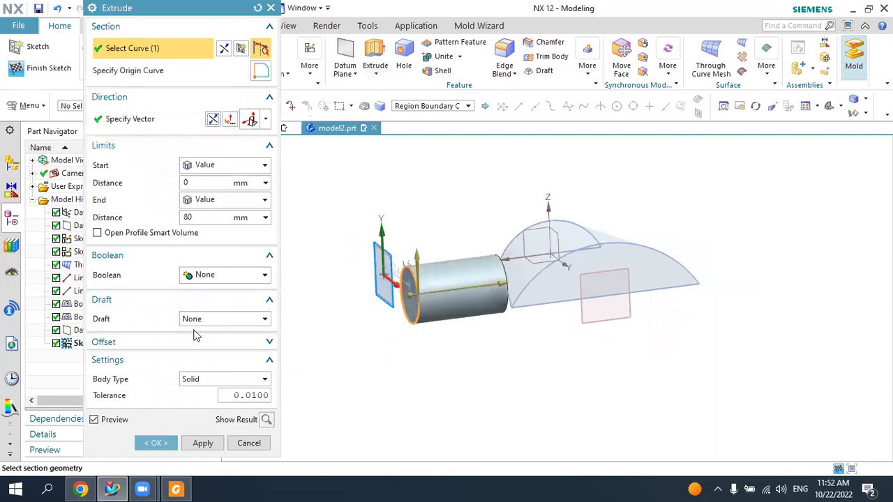
{"action": "left_click", "coordinate": [193, 379]}
{"action": "left_click", "coordinate": [200, 404]}
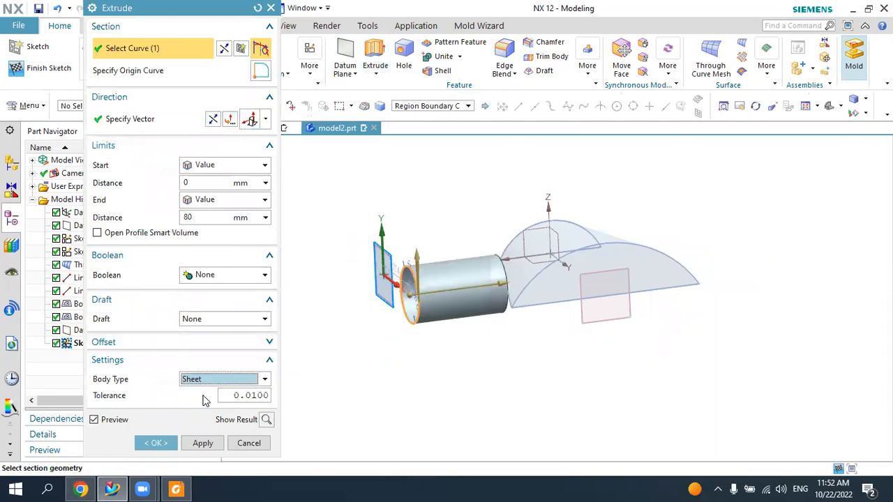
- Apply a From Start Limit draft of -10° to the extrusion and stretch its end distance to 151 mm, into the lofted body
{"action": "left_click", "coordinate": [207, 318]}
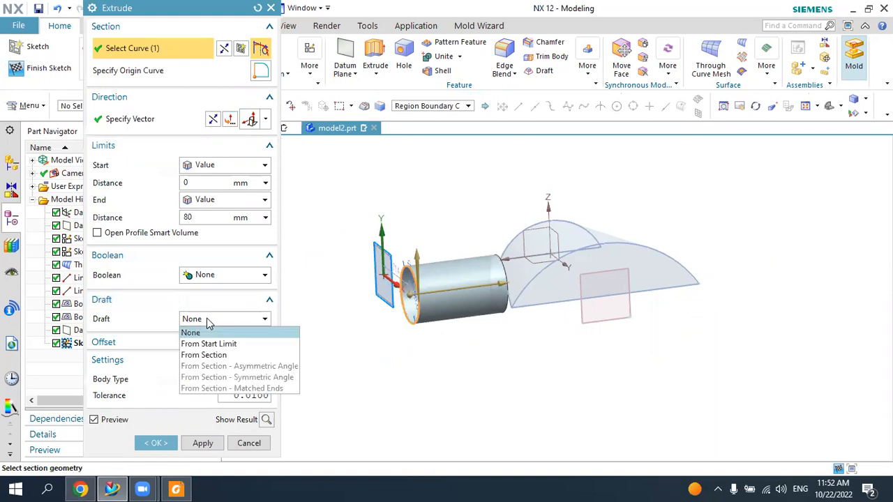
{"action": "left_click", "coordinate": [206, 344]}
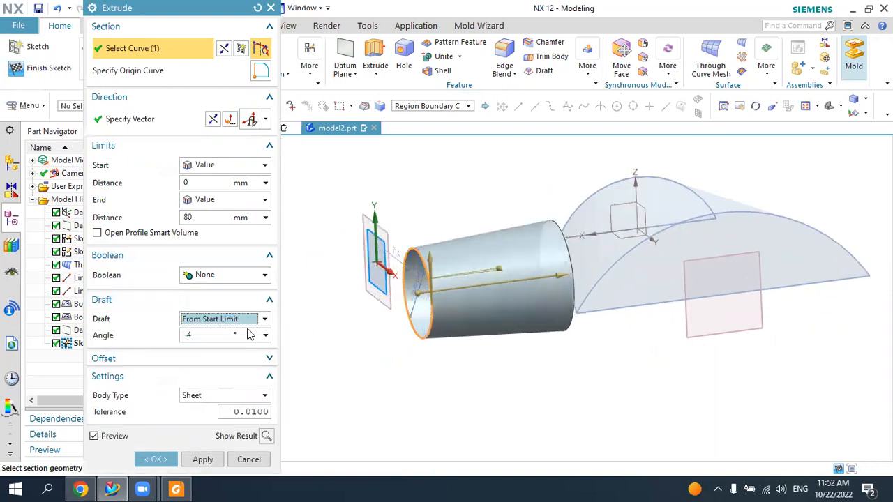
{"action": "left_click", "coordinate": [230, 335]}
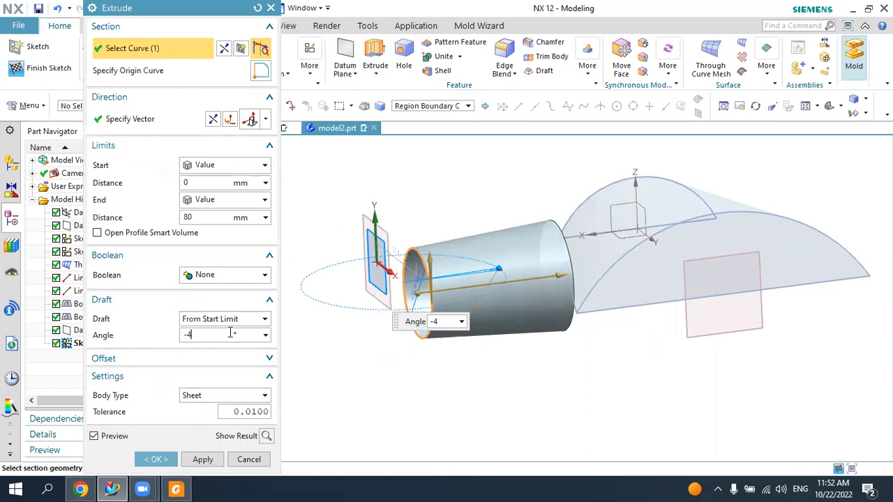
{"action": "key", "text": "Return"}
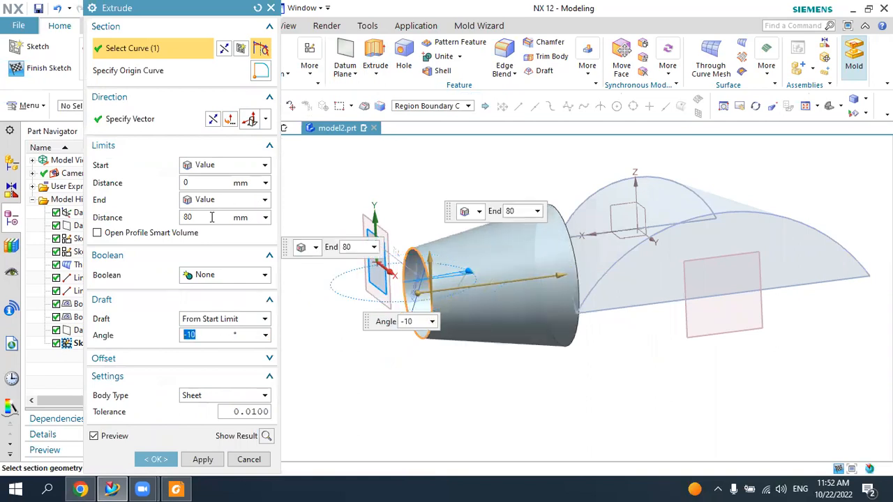
{"action": "left_click_drag", "start_coordinate": [576, 272], "coordinate": [684, 262]}
{"action": "middle_click_drag", "start_coordinate": [532, 256], "coordinate": [577, 295]}
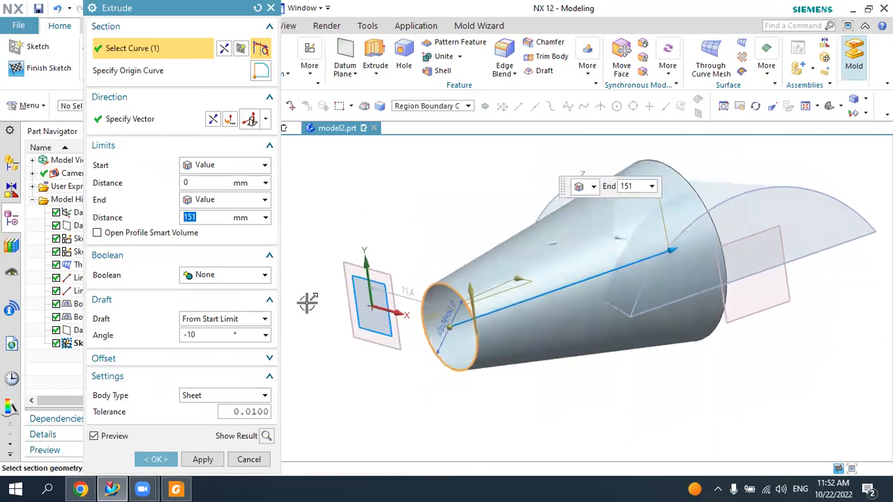
- Set the extrusion's draft angle to -5°, keep Boolean at None, and create the conical sheet
{"action": "left_click", "coordinate": [208, 334]}
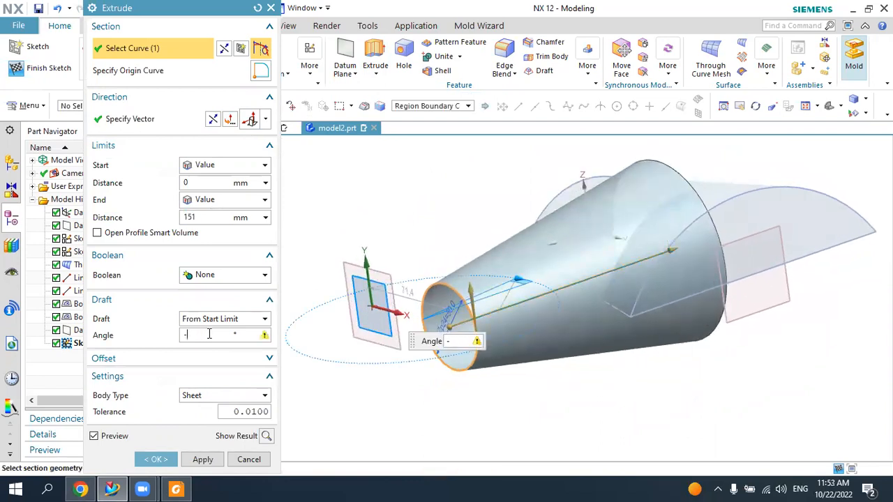
{"action": "type", "text": "5"}
{"action": "key", "text": "Return"}
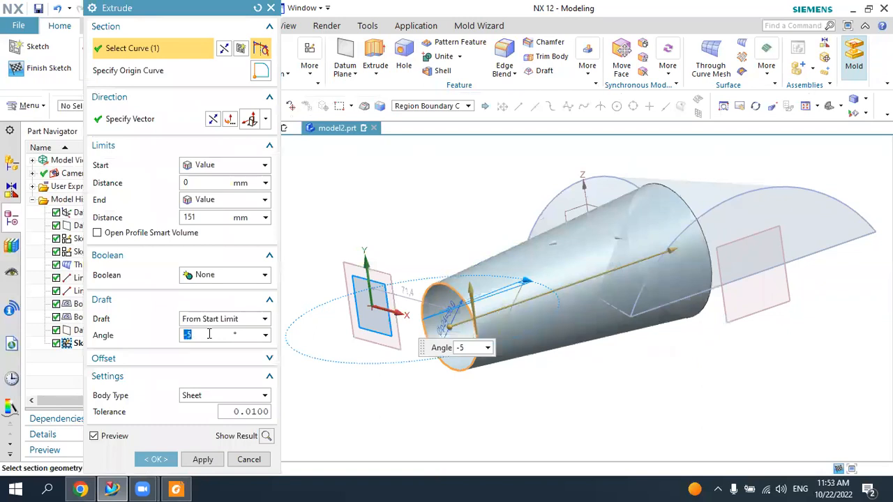
{"action": "left_click", "coordinate": [202, 275]}
{"action": "left_click", "coordinate": [209, 289]}
{"action": "left_click", "coordinate": [155, 459]}
- Edit the conical extrusion and shorten its end distance to 122 mm
{"action": "middle_click_drag", "start_coordinate": [392, 389], "coordinate": [480, 363]}
{"action": "double_click", "coordinate": [100, 345]}
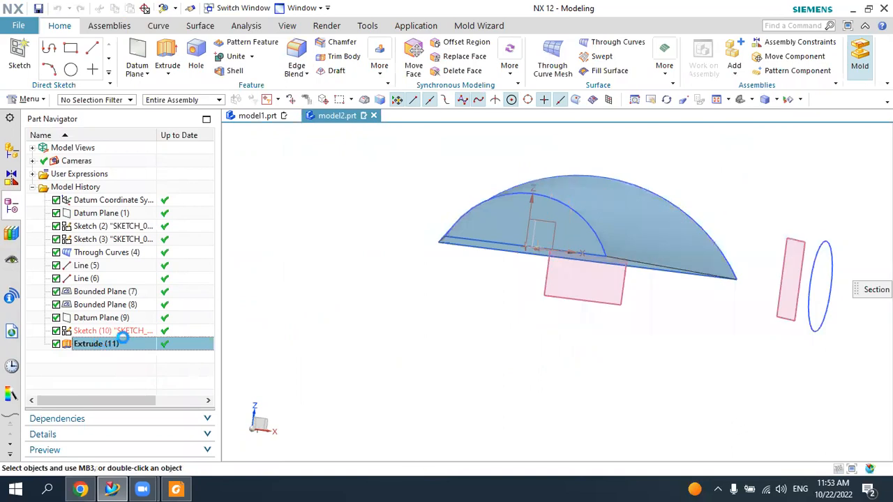
{"action": "left_click_drag", "start_coordinate": [556, 258], "coordinate": [598, 268]}
{"action": "left_click", "coordinate": [202, 459]}
{"action": "middle_click_drag", "start_coordinate": [513, 337], "coordinate": [456, 338]}
- Edit the conical extrusion again and set its draft angle to -4°
{"action": "double_click", "coordinate": [108, 344]}
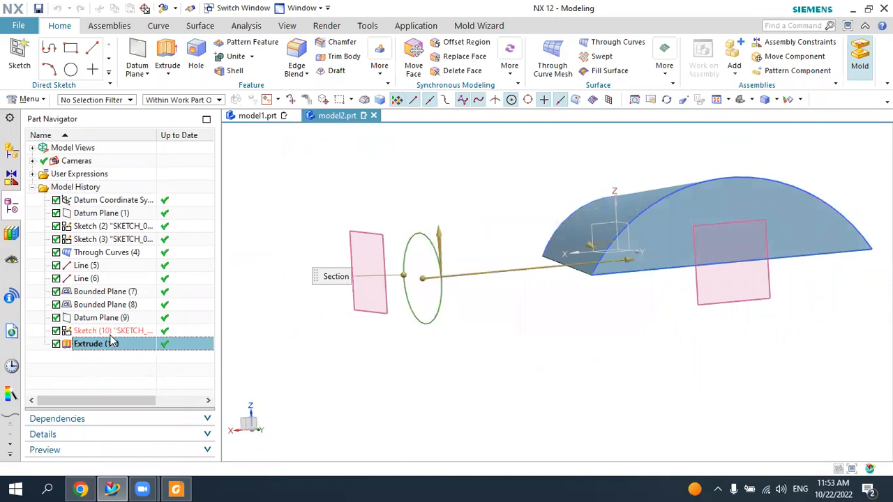
{"action": "left_click", "coordinate": [225, 332]}
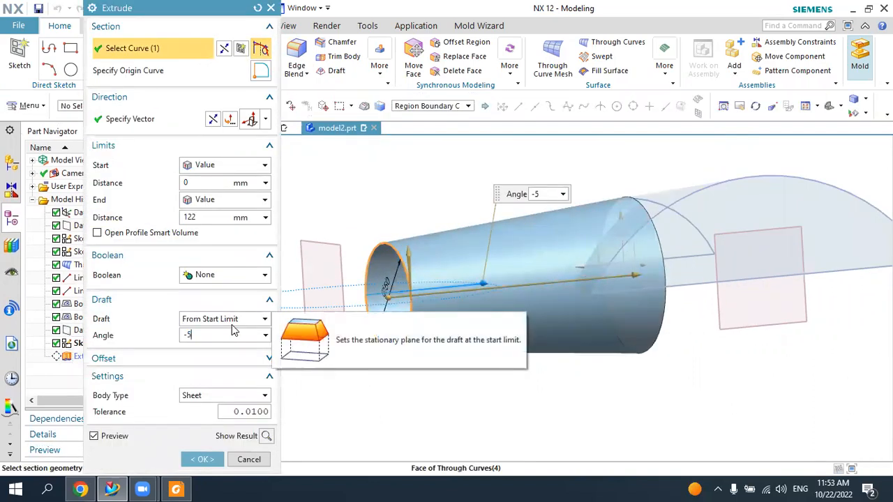
{"action": "key", "text": "BackSpace"}
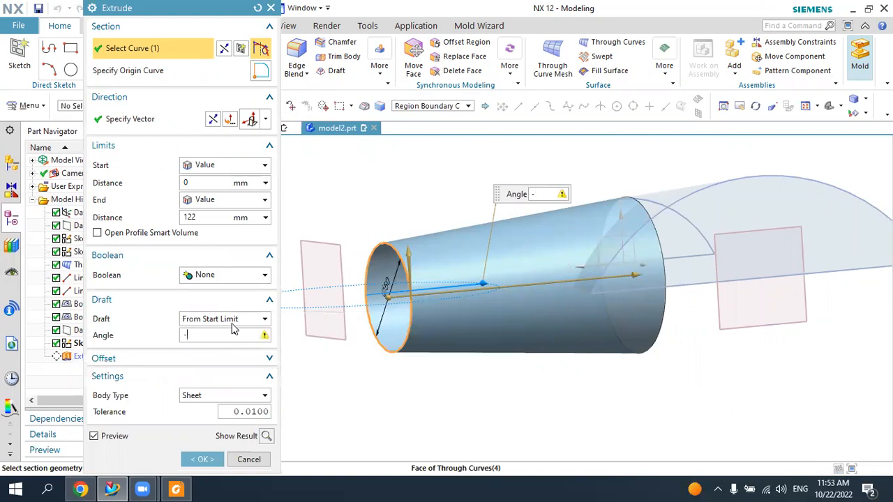
{"action": "type", "text": "4"}
{"action": "key", "text": "Return"}
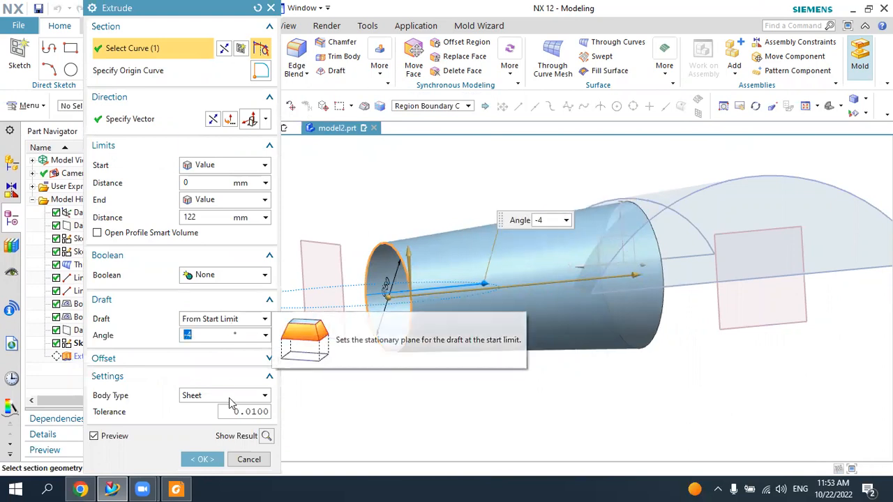
{"action": "left_click", "coordinate": [203, 461]}
{"action": "mouse_move", "coordinate": [522, 305]}
{"action": "middle_mouse_down"}
{"action": "mouse_move", "coordinate": [568, 309]}
{"action": "mouse_move", "coordinate": [604, 365]}
{"action": "mouse_move", "coordinate": [608, 308]}
{"action": "mouse_move", "coordinate": [620, 303]}
{"action": "mouse_move", "coordinate": [612, 311]}
{"action": "mouse_move", "coordinate": [522, 311]}
{"action": "middle_mouse_up"}
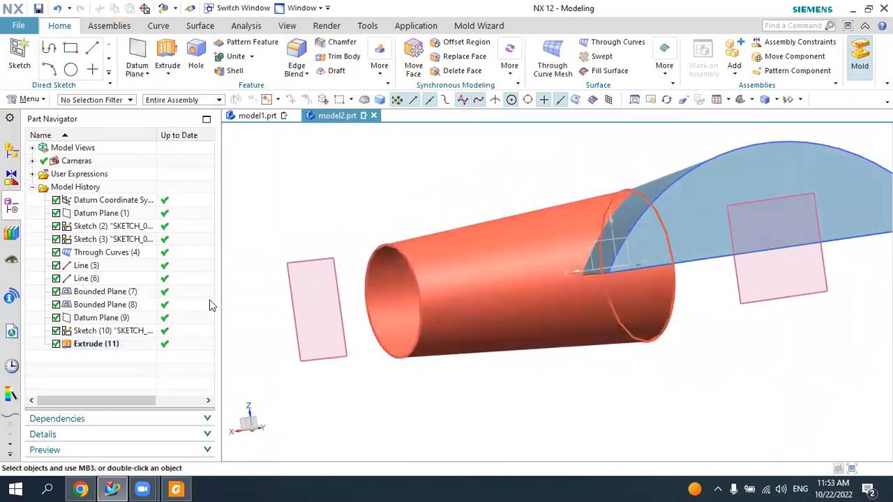
- Try to set the large end arc's radius to 200 mm in its sketch, undo the change, and finish the sketch
{"action": "double_click", "coordinate": [110, 239]}
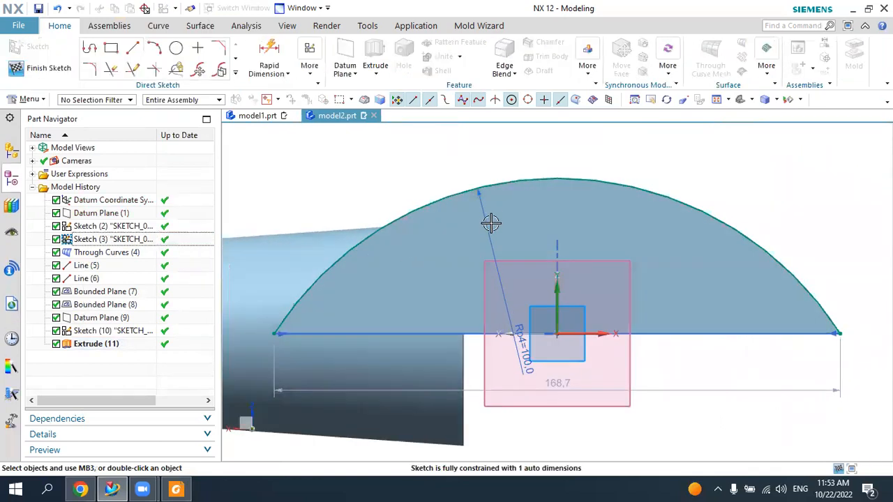
{"action": "double_click", "coordinate": [489, 215]}
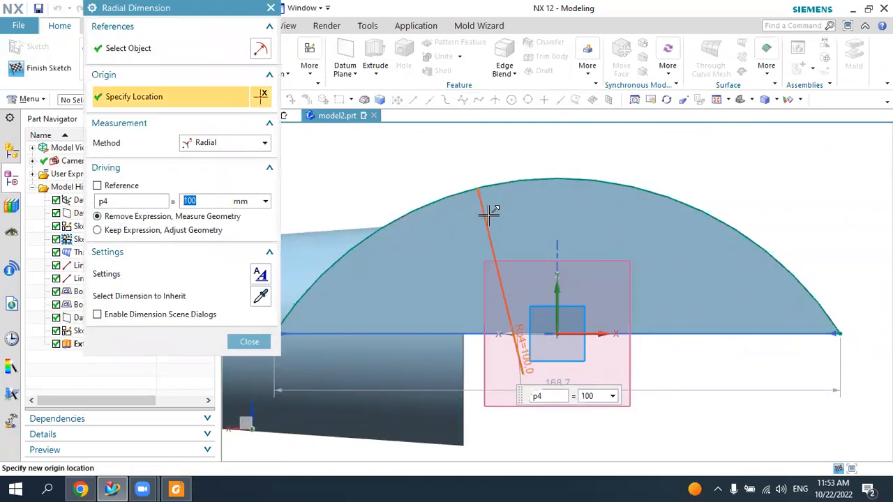
{"action": "type", "text": "2"}
{"action": "key", "text": "Return"}
{"action": "key", "text": "ctrl+z"}
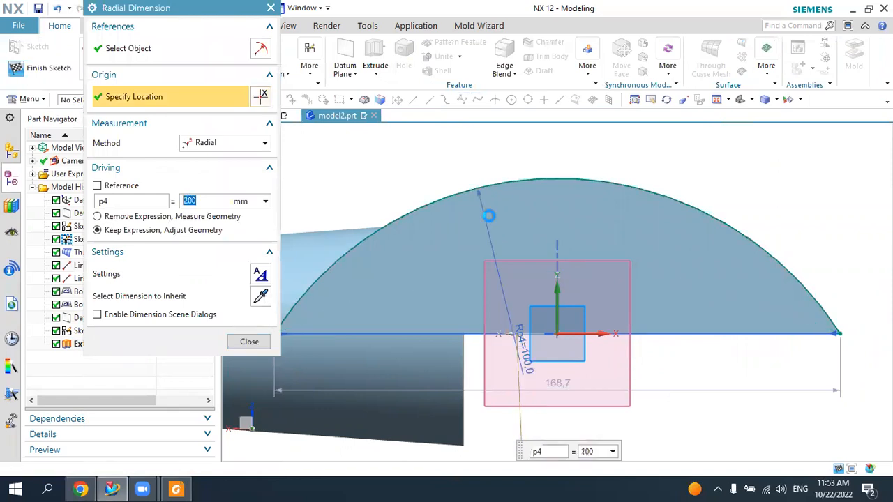
{"action": "left_click", "coordinate": [249, 342]}
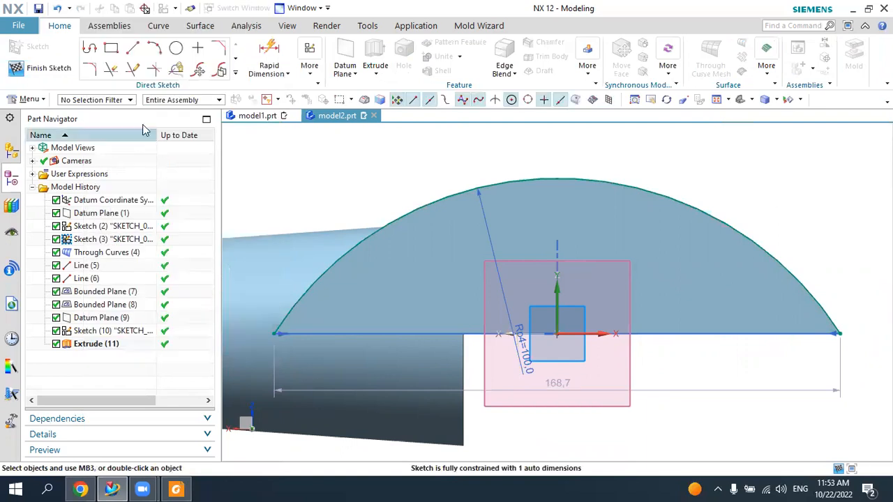
{"action": "left_click", "coordinate": [36, 68]}
{"action": "middle_click_drag", "start_coordinate": [483, 194], "coordinate": [558, 187]}
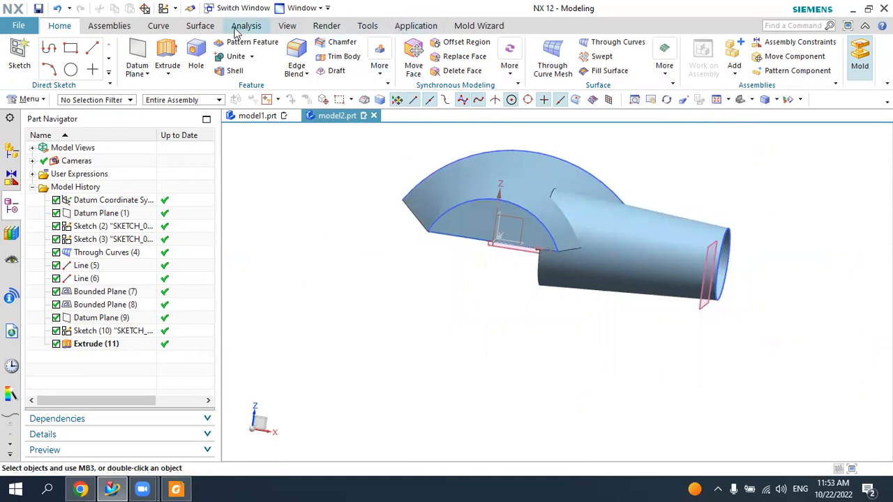
- Trim the conical sheet with Trim Sheet, using the lofted surface as the boundary and discarding the portion inside the body
{"action": "left_click", "coordinate": [200, 26]}
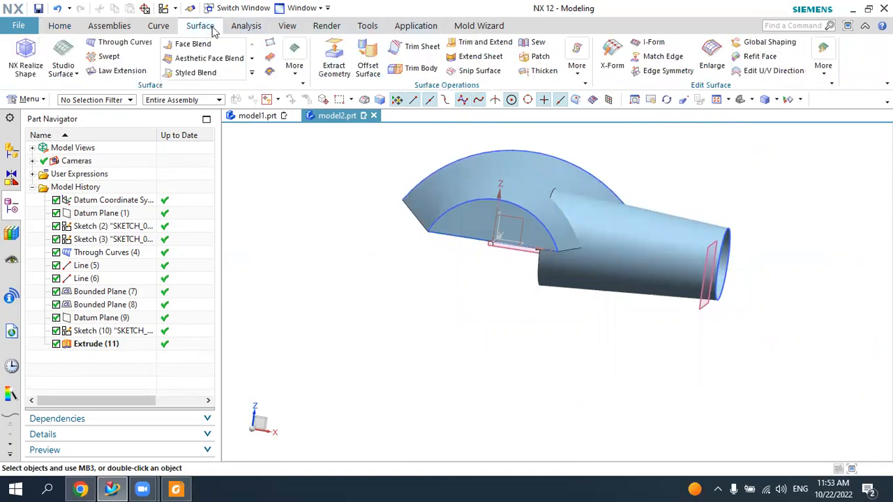
{"action": "left_click", "coordinate": [421, 46]}
{"action": "scroll", "coordinate": [664, 139], "scroll_direction": "up", "scroll_amount": 3}
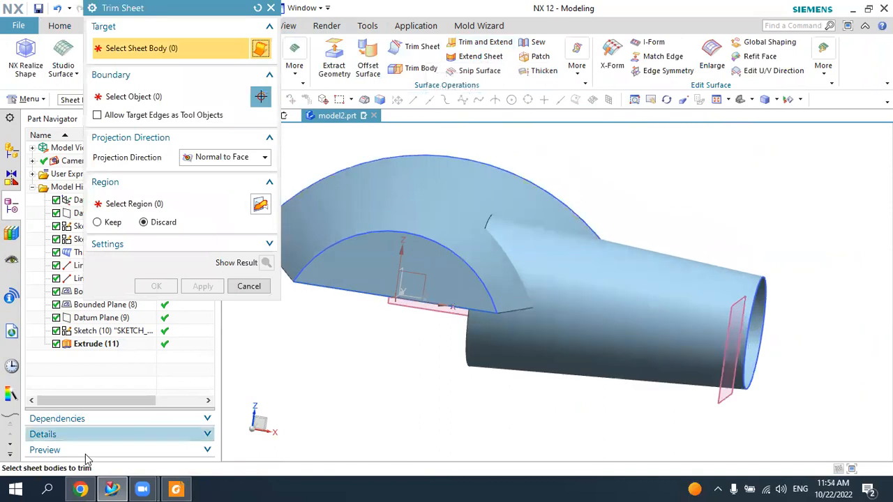
{"action": "mouse_move", "coordinate": [93, 487]}
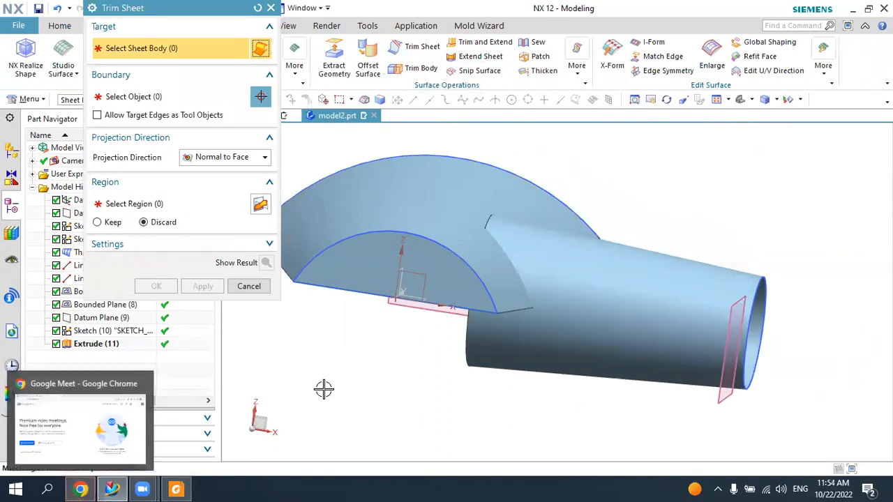
{"action": "left_click", "coordinate": [563, 251]}
{"action": "middle_click_drag", "start_coordinate": [510, 325], "coordinate": [447, 246]}
{"action": "left_click", "coordinate": [157, 97]}
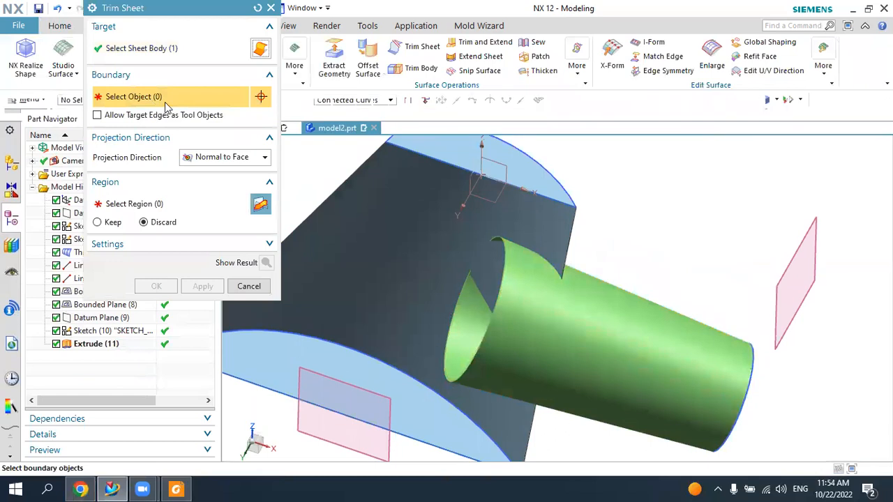
{"action": "left_click", "coordinate": [496, 214]}
{"action": "middle_click_drag", "start_coordinate": [610, 233], "coordinate": [341, 285]}
{"action": "left_click", "coordinate": [207, 288]}
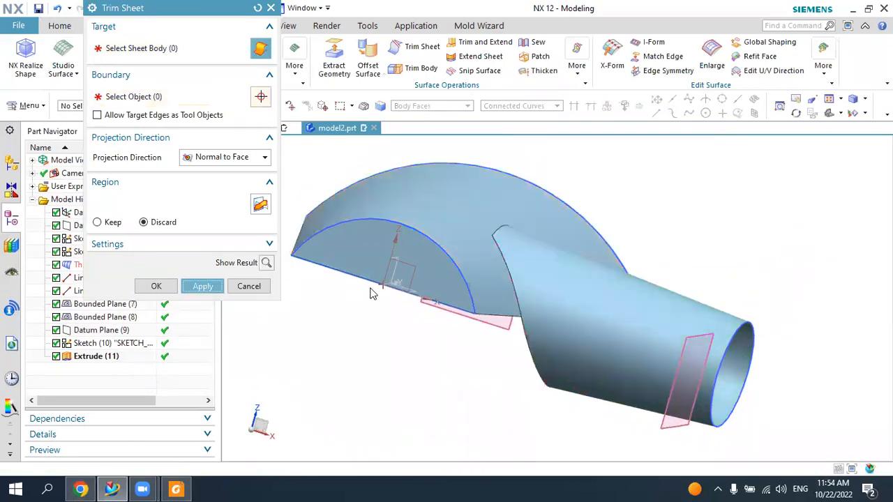
- Trim the conical sheet at the XY datum plane, discarding its half below the flat base of the lofted body
{"action": "middle_click_drag", "start_coordinate": [414, 295], "coordinate": [385, 299]}
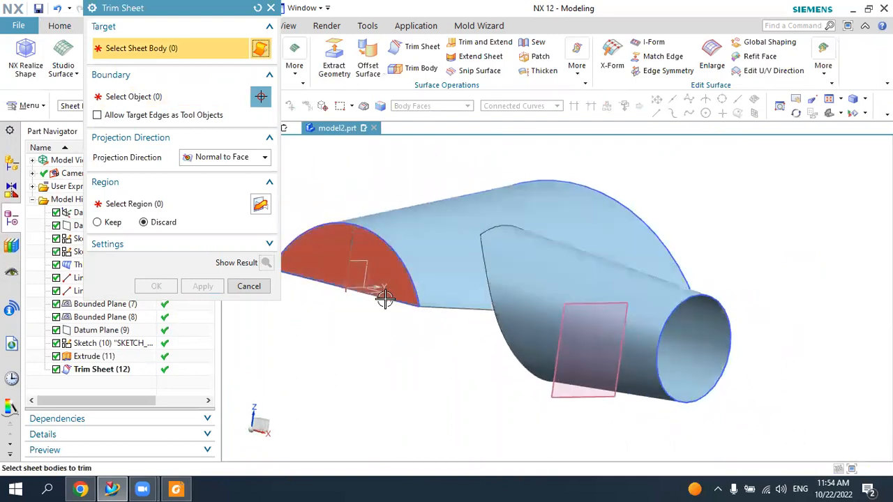
{"action": "left_click", "coordinate": [515, 342]}
{"action": "left_click", "coordinate": [156, 101]}
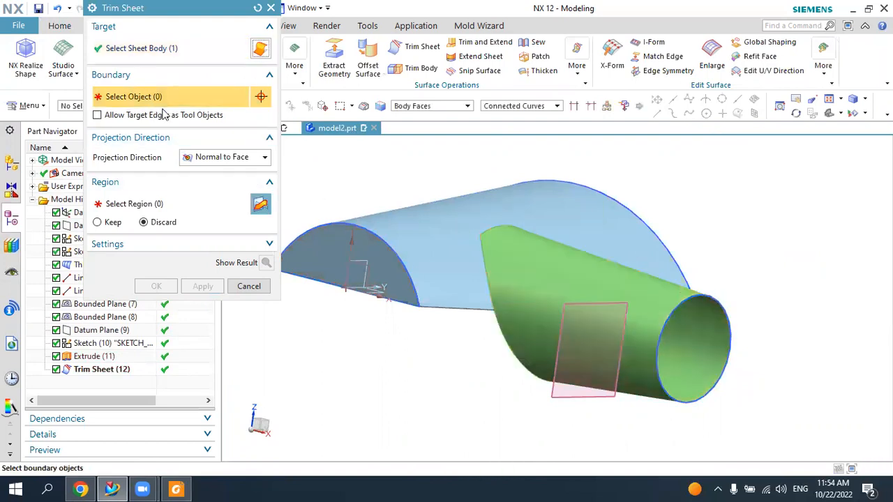
{"action": "left_click", "coordinate": [379, 293]}
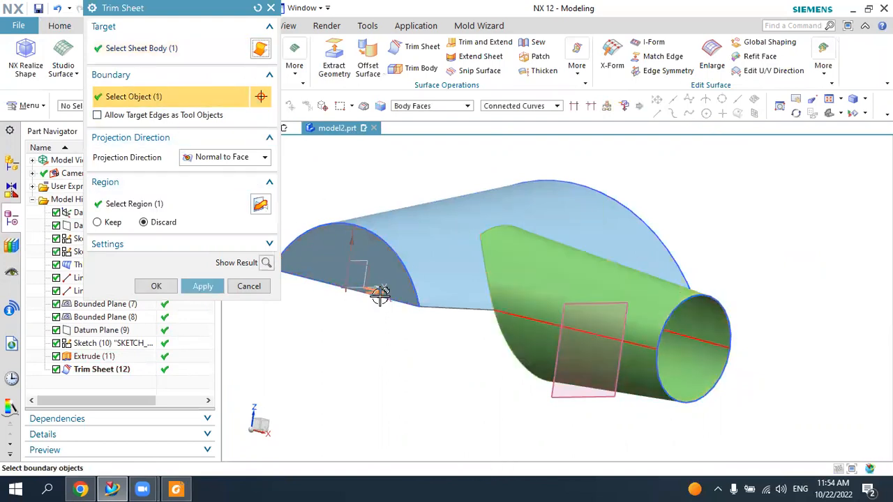
{"action": "left_click", "coordinate": [203, 287]}
- Trim the leftover piece of the conical sheet inside the lofted body, using the lofted surface as the boundary with Discard
{"action": "middle_click_drag", "start_coordinate": [358, 315], "coordinate": [429, 298]}
{"action": "middle_click_drag", "start_coordinate": [385, 316], "coordinate": [478, 273]}
{"action": "left_click", "coordinate": [482, 325]}
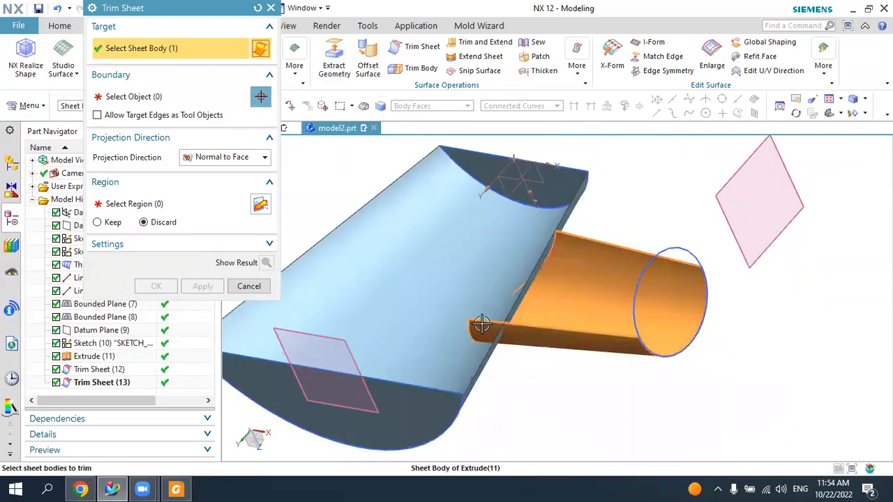
{"action": "left_click", "coordinate": [145, 97]}
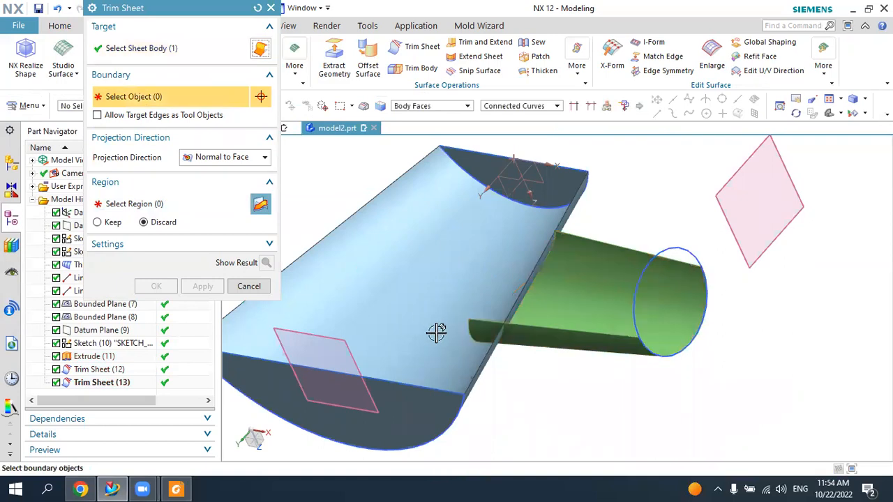
{"action": "left_click", "coordinate": [431, 360]}
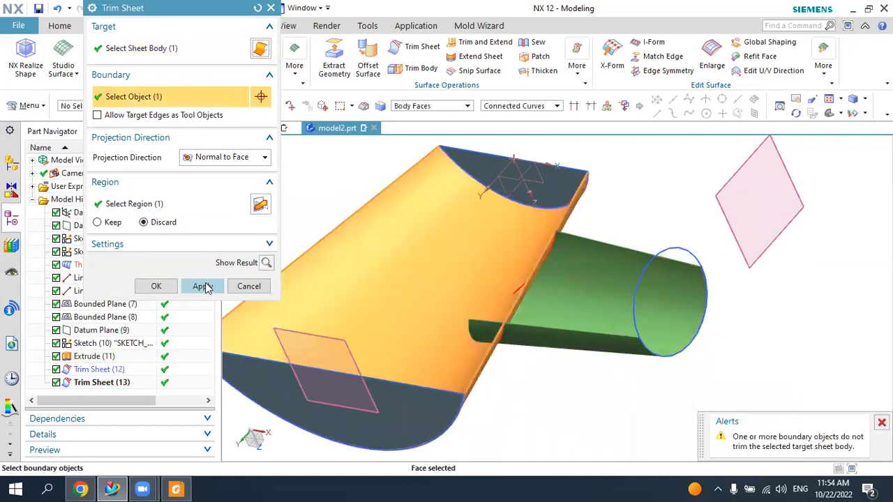
{"action": "left_click", "coordinate": [202, 285]}
- Trim the lofted surface with Trim Sheet, using the conical sheet's edges as the boundary and discarding the region inside the boss
{"action": "middle_click_drag", "start_coordinate": [516, 348], "coordinate": [532, 374]}
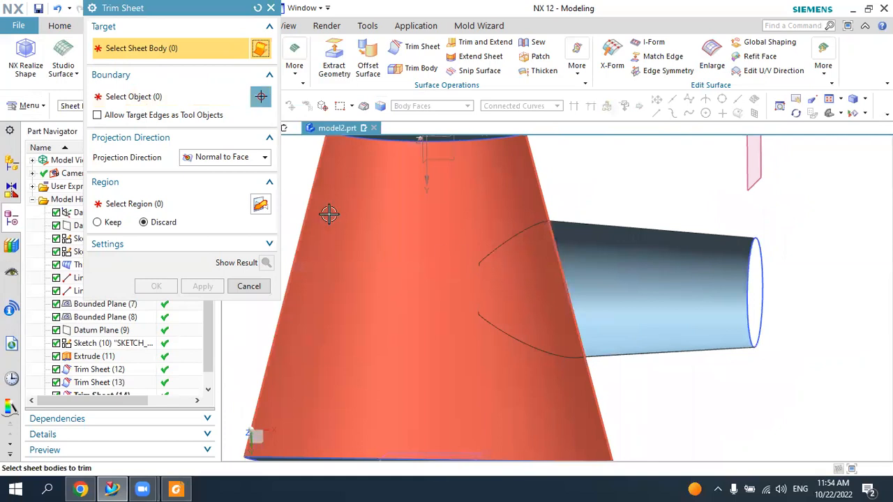
{"action": "left_click", "coordinate": [511, 273]}
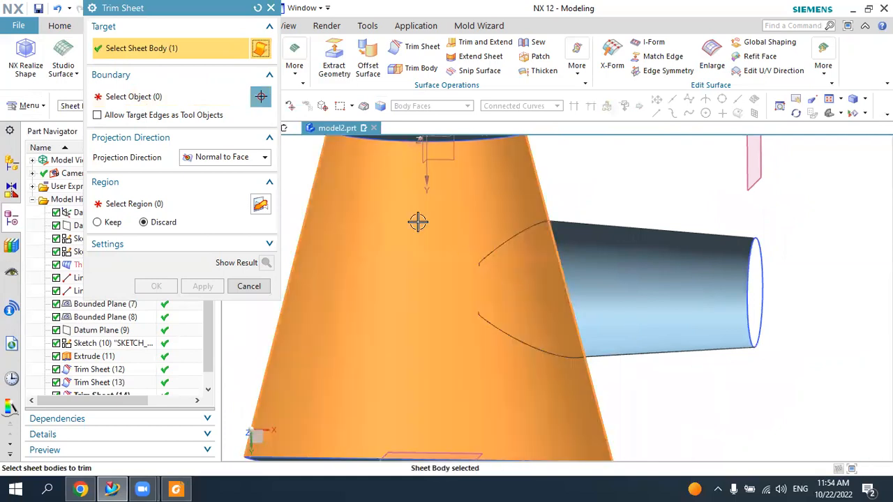
{"action": "left_click", "coordinate": [165, 104]}
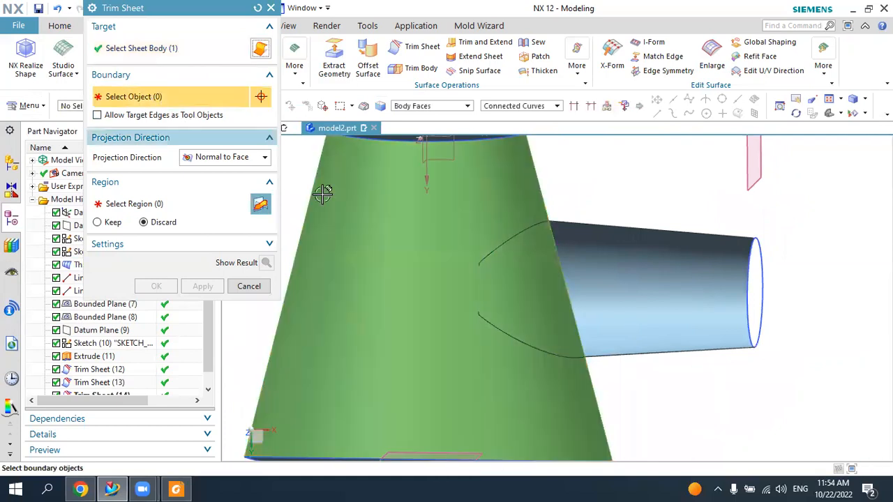
{"action": "left_click", "coordinate": [503, 241]}
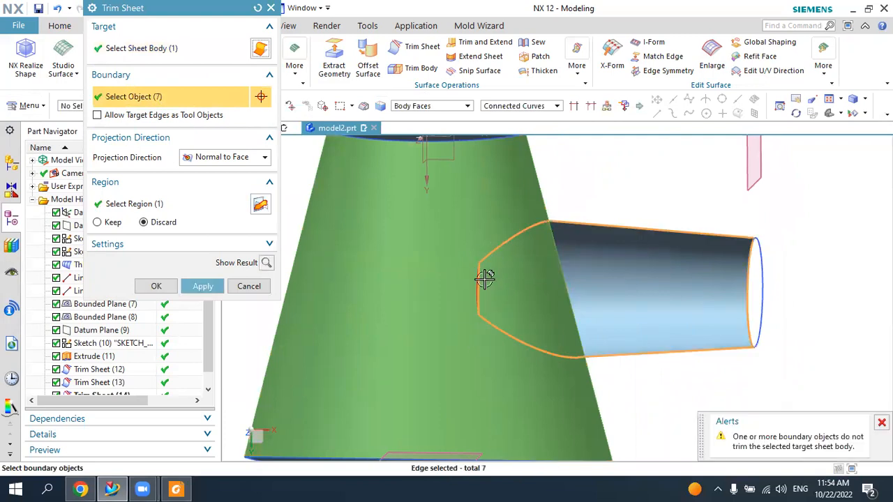
{"action": "left_click", "coordinate": [199, 286]}
{"action": "middle_click_drag", "start_coordinate": [472, 322], "coordinate": [457, 373]}
{"action": "left_click", "coordinate": [249, 287]}
{"action": "middle_click_drag", "start_coordinate": [512, 300], "coordinate": [484, 303]}
{"action": "scroll", "coordinate": [495, 259], "scroll_direction": "up", "scroll_amount": 5}
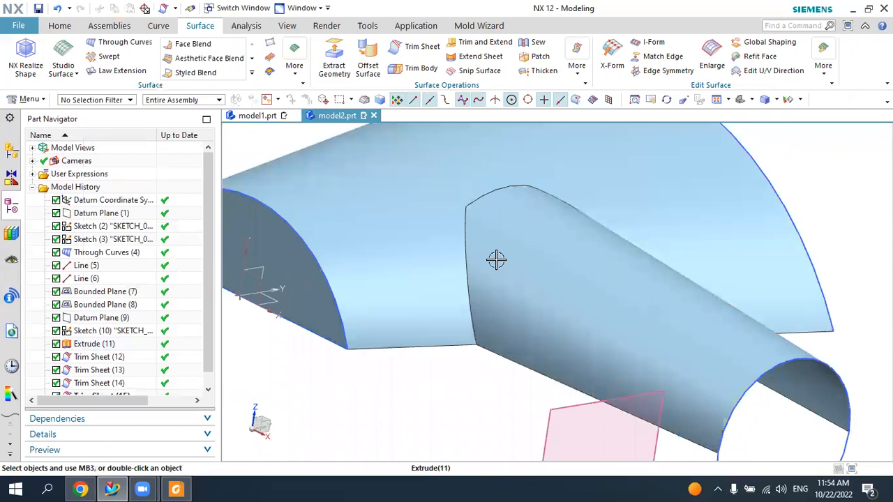
- Try a shorter conical boss sheet by editing its extrusion, ending with an end distance of 124 mm
{"action": "left_click", "coordinate": [91, 345]}
{"action": "double_click", "coordinate": [90, 346]}
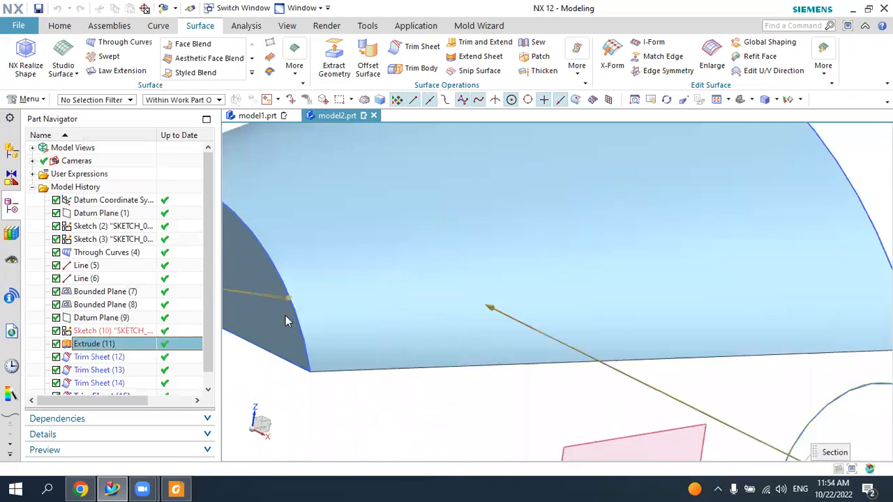
{"action": "middle_click_drag", "start_coordinate": [450, 308], "coordinate": [496, 309]}
{"action": "left_click_drag", "start_coordinate": [470, 304], "coordinate": [502, 307]}
{"action": "left_click", "coordinate": [201, 459]}
{"action": "mouse_move", "coordinate": [446, 360]}
{"action": "middle_mouse_down"}
{"action": "mouse_move", "coordinate": [463, 361]}
{"action": "mouse_move", "coordinate": [440, 361]}
{"action": "middle_mouse_up"}
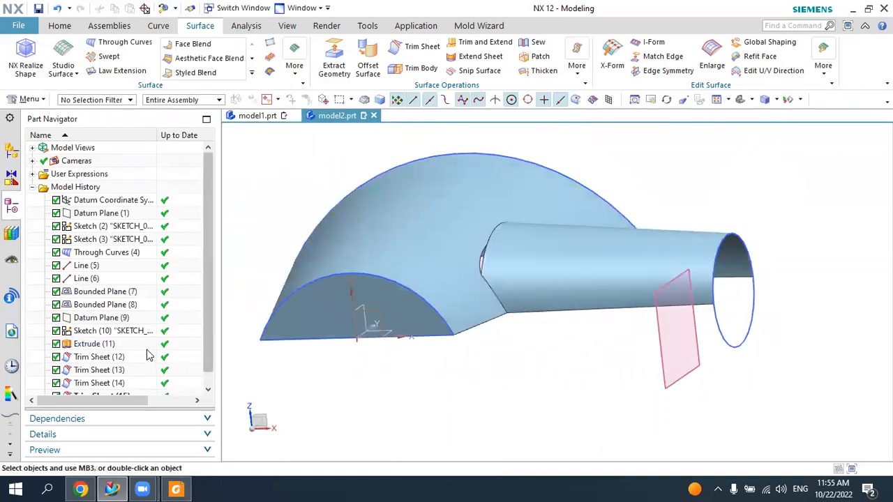
{"action": "scroll", "coordinate": [104, 335], "scroll_direction": "down", "scroll_amount": 1}
{"action": "left_click", "coordinate": [90, 331]}
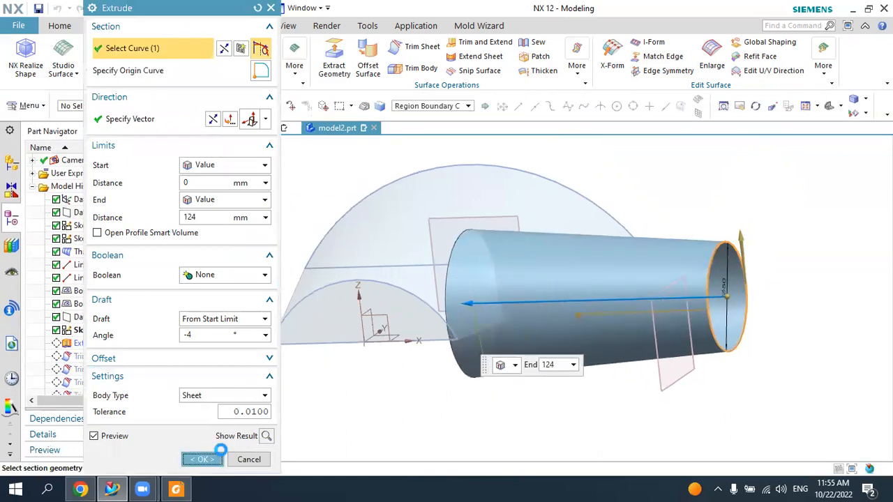
{"action": "left_click", "coordinate": [218, 454]}
{"action": "middle_click_drag", "start_coordinate": [399, 366], "coordinate": [432, 380]}
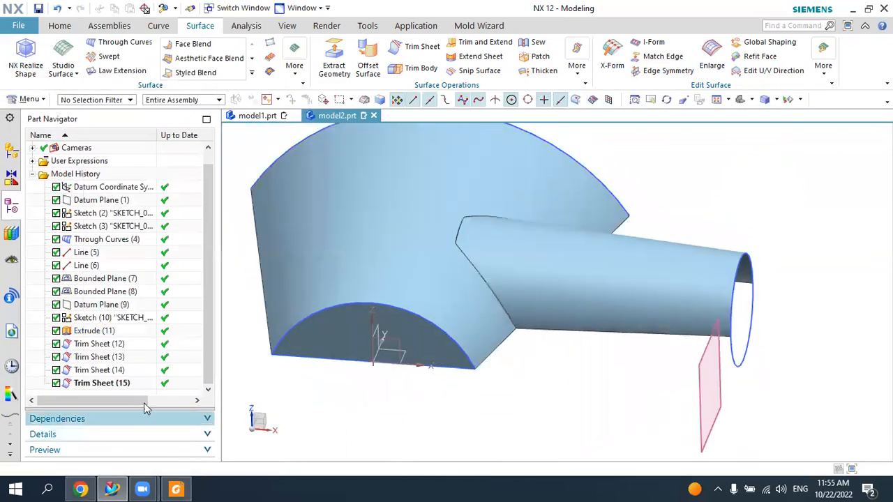
- Set the conical boss extrusion's end distance to 149 mm
{"action": "double_click", "coordinate": [94, 332]}
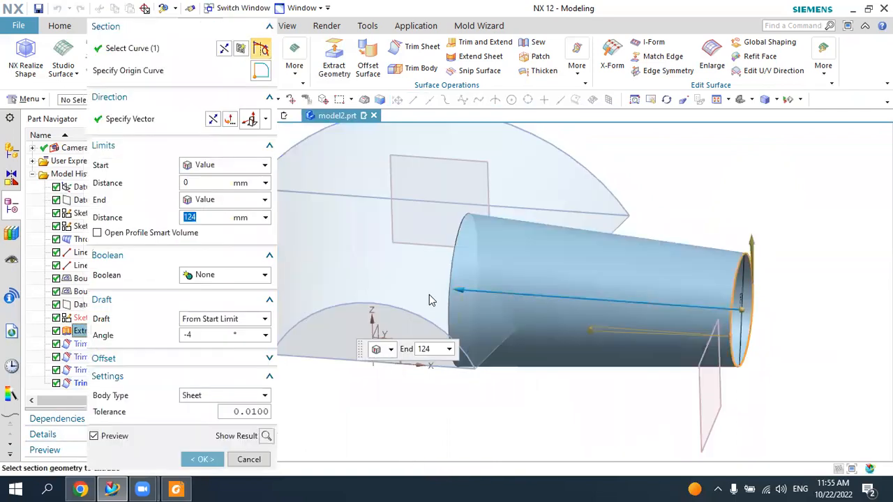
{"action": "left_click_drag", "start_coordinate": [410, 288], "coordinate": [399, 286]}
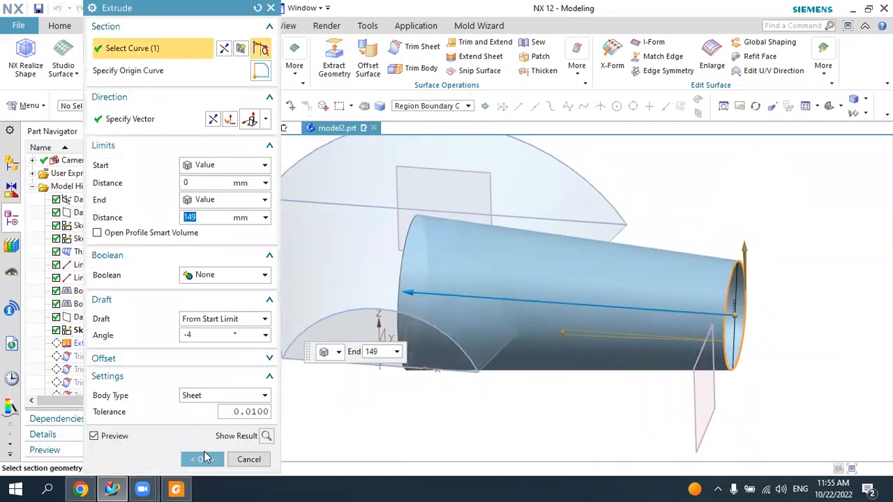
{"action": "left_click", "coordinate": [204, 459]}
{"action": "middle_click_drag", "start_coordinate": [388, 374], "coordinate": [516, 143]}
{"action": "middle_click_drag", "start_coordinate": [491, 215], "coordinate": [757, 118]}
{"action": "left_click", "coordinate": [741, 100]}
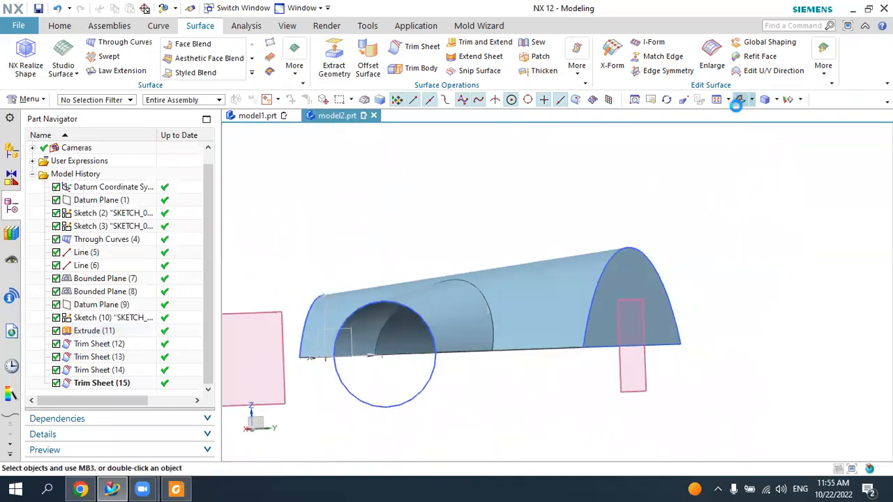
{"action": "middle_click_drag", "start_coordinate": [699, 223], "coordinate": [643, 235]}
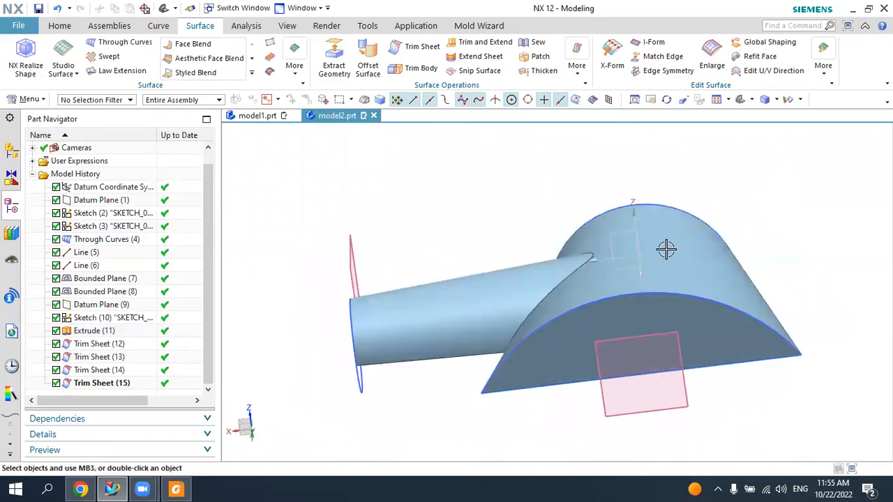
{"action": "left_click", "coordinate": [741, 100]}
{"action": "middle_click_drag", "start_coordinate": [685, 211], "coordinate": [712, 210]}
- Create a datum plane 150 mm from the YZ plane on the side opposite the conical boss, with its normal reversed
{"action": "left_click", "coordinate": [61, 25]}
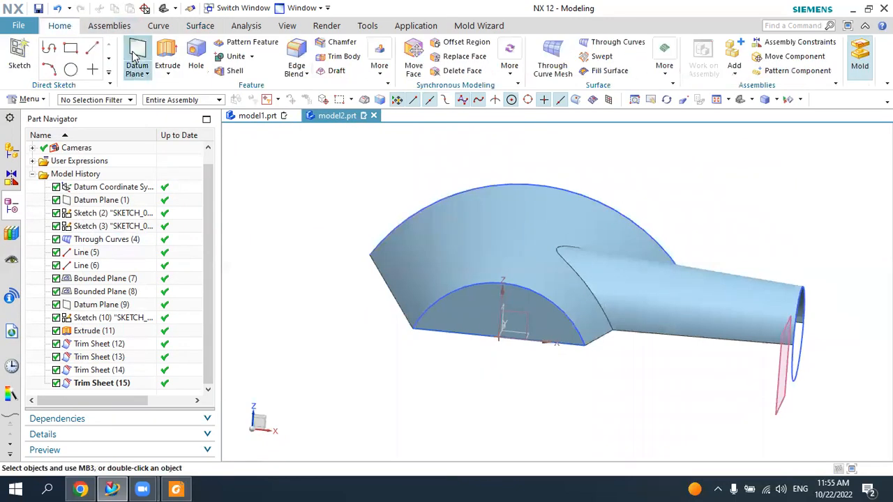
{"action": "middle_click_drag", "start_coordinate": [486, 329], "coordinate": [461, 313]}
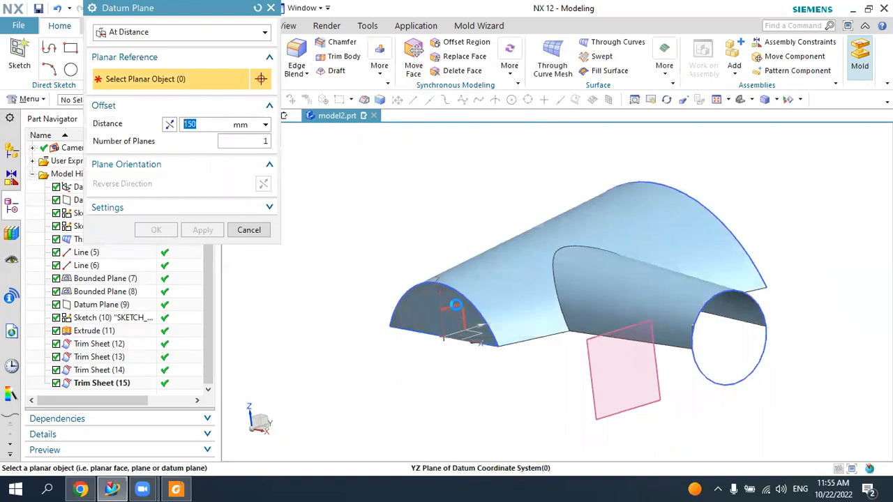
{"action": "left_click", "coordinate": [457, 305]}
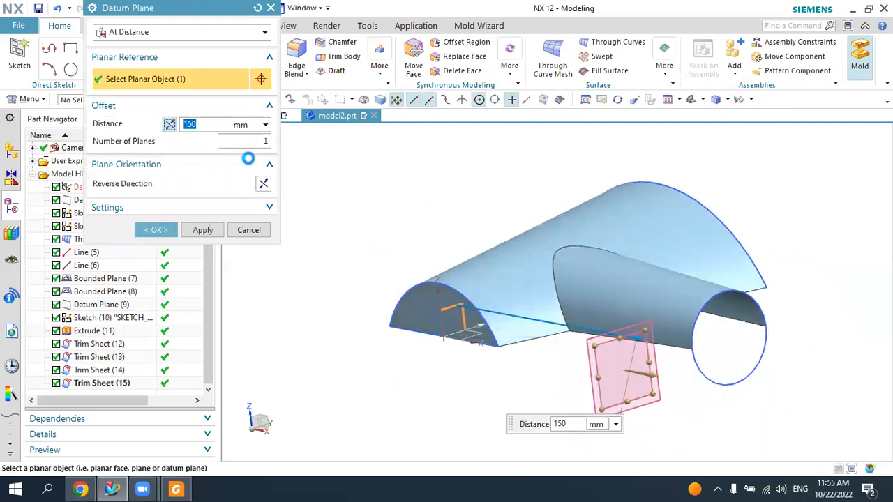
{"action": "middle_click_drag", "start_coordinate": [364, 189], "coordinate": [340, 193]}
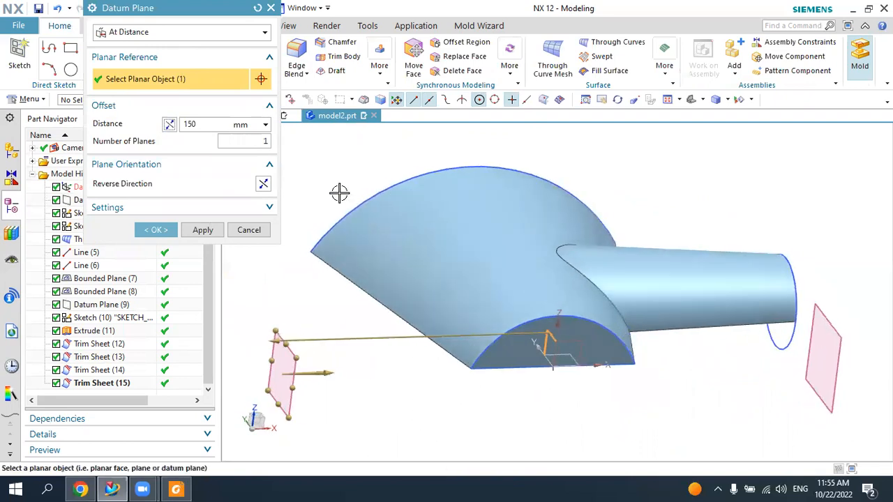
{"action": "left_click", "coordinate": [267, 189]}
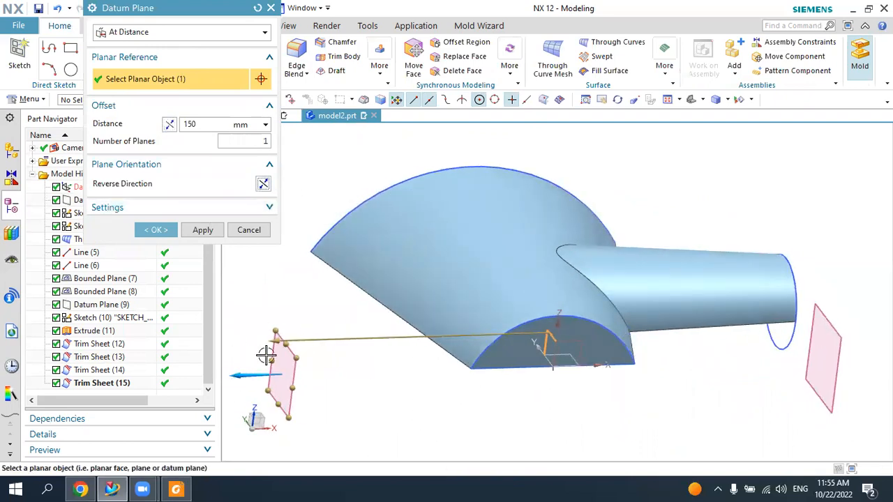
{"action": "left_click", "coordinate": [157, 230]}
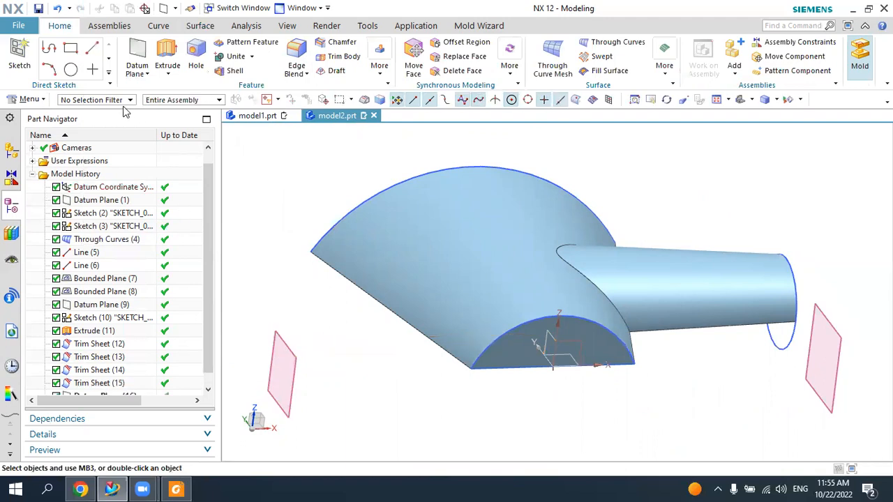
- Start a sketch on the new datum plane, reversing its X-axis so that the Y-axis points up
{"action": "scroll", "coordinate": [427, 194], "scroll_direction": "down", "scroll_amount": 2}
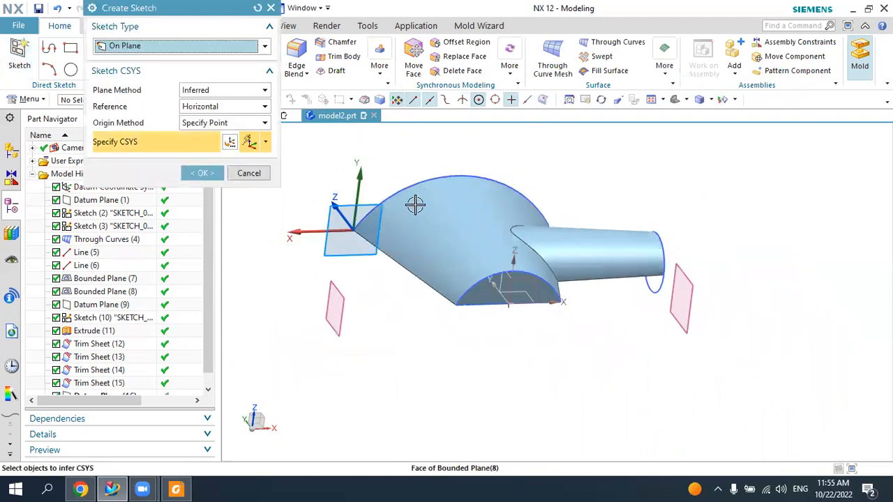
{"action": "left_click", "coordinate": [344, 291]}
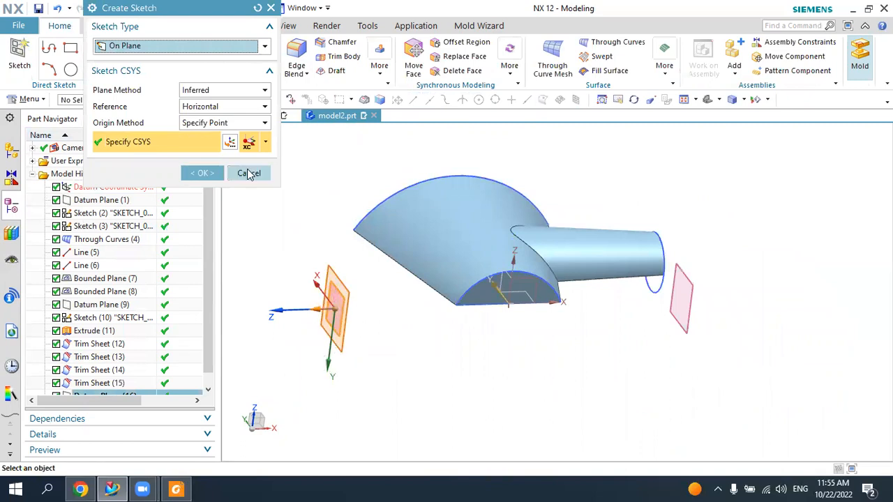
{"action": "left_click", "coordinate": [229, 144]}
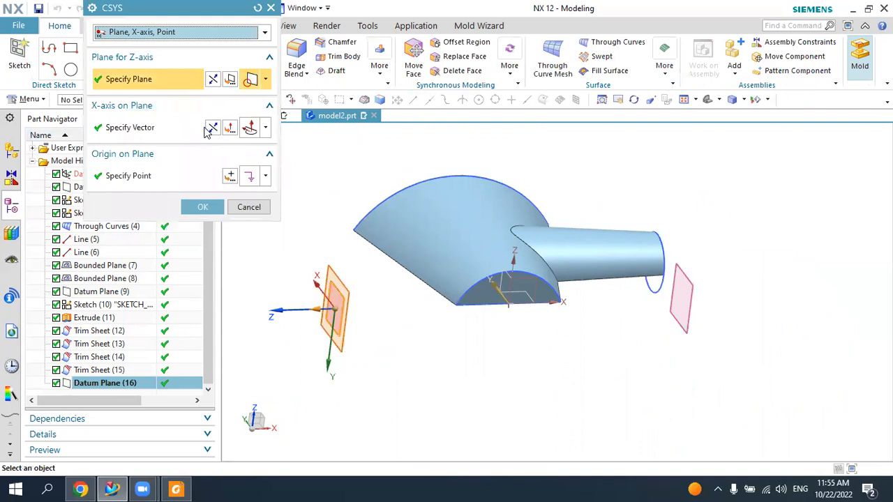
{"action": "left_click", "coordinate": [213, 129]}
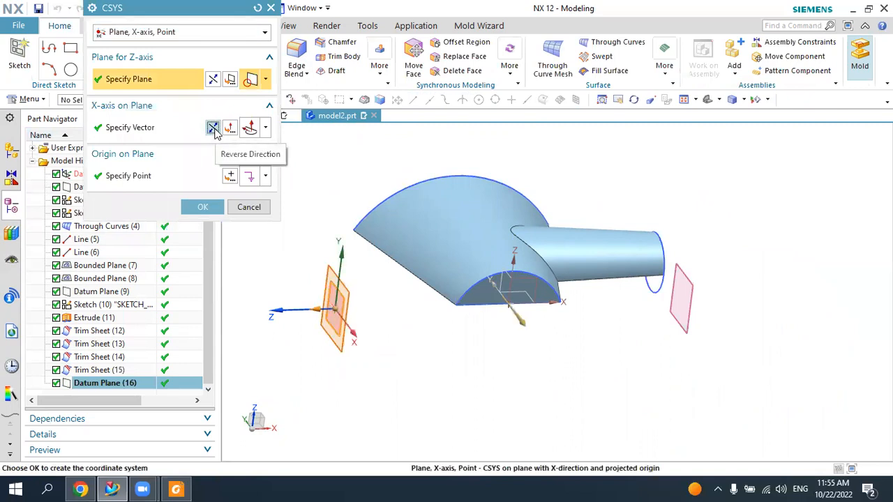
{"action": "left_click", "coordinate": [202, 207]}
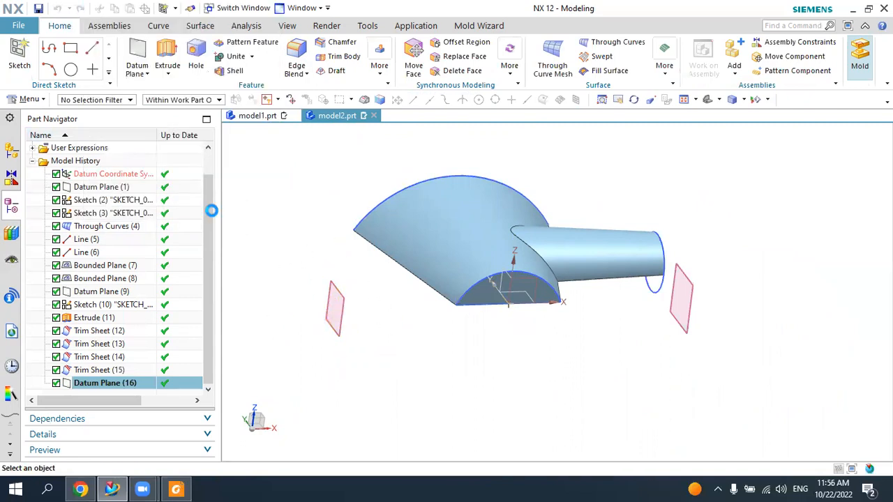
{"action": "left_click", "coordinate": [202, 173]}
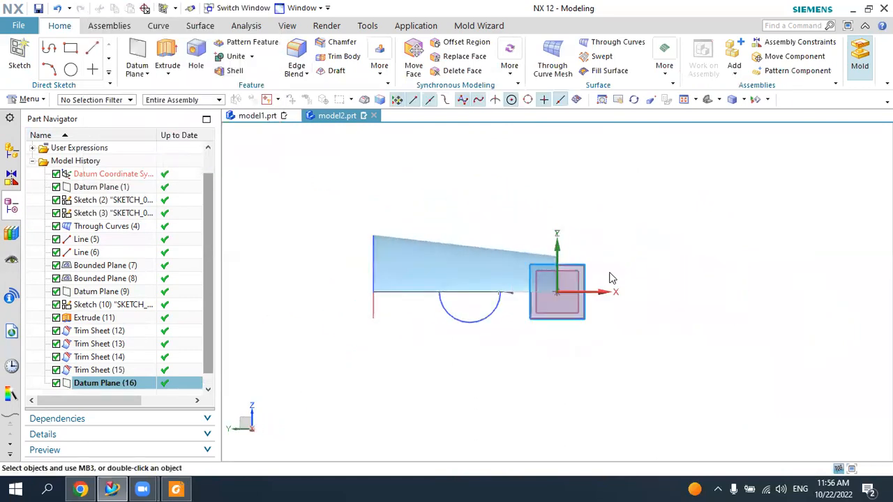
- Sketch a 50 mm diameter circle centred on the X-axis about 71 mm from the origin, in line with the opposite boss's circle
{"action": "left_click", "coordinate": [177, 49]}
{"action": "scroll", "coordinate": [419, 289], "scroll_direction": "up", "scroll_amount": 2}
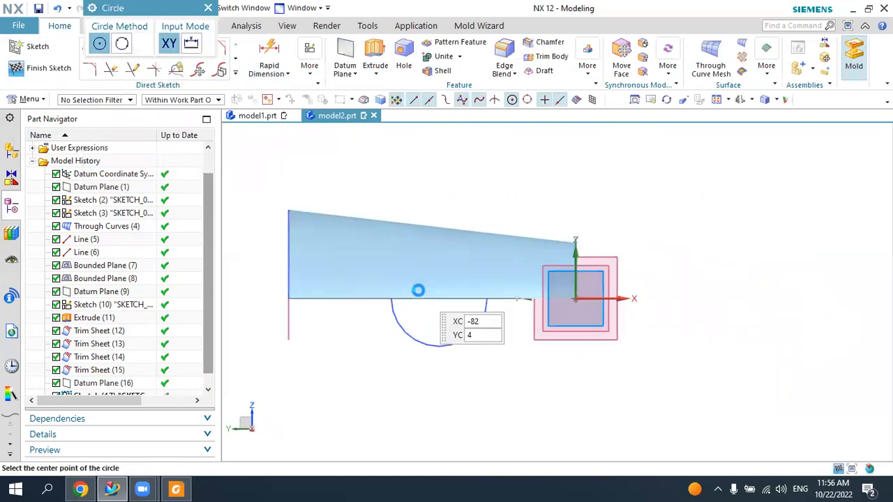
{"action": "left_click", "coordinate": [444, 299]}
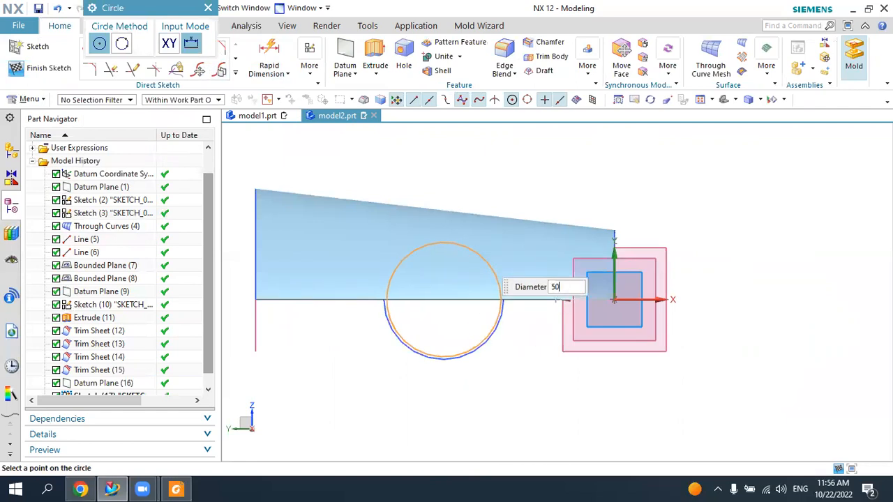
{"action": "key", "text": "Return"}
{"action": "key", "text": "Escape"}
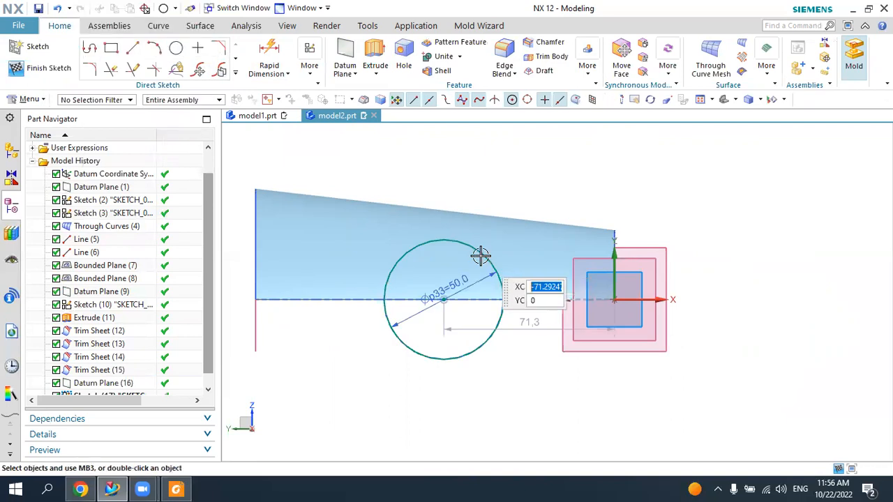
{"action": "mouse_move", "coordinate": [511, 366]}
{"action": "middle_mouse_down"}
{"action": "mouse_move", "coordinate": [498, 358]}
{"action": "mouse_move", "coordinate": [630, 232]}
{"action": "mouse_move", "coordinate": [659, 185]}
{"action": "middle_mouse_up"}
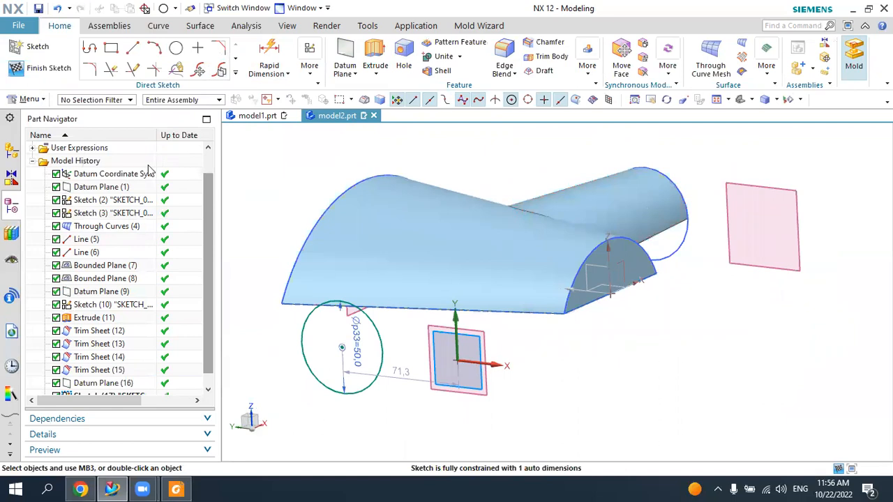
- Extrude the 50 mm circle 151 mm towards the lofted body as a sheet, reversing the extrusion direction
{"action": "left_click", "coordinate": [376, 62]}
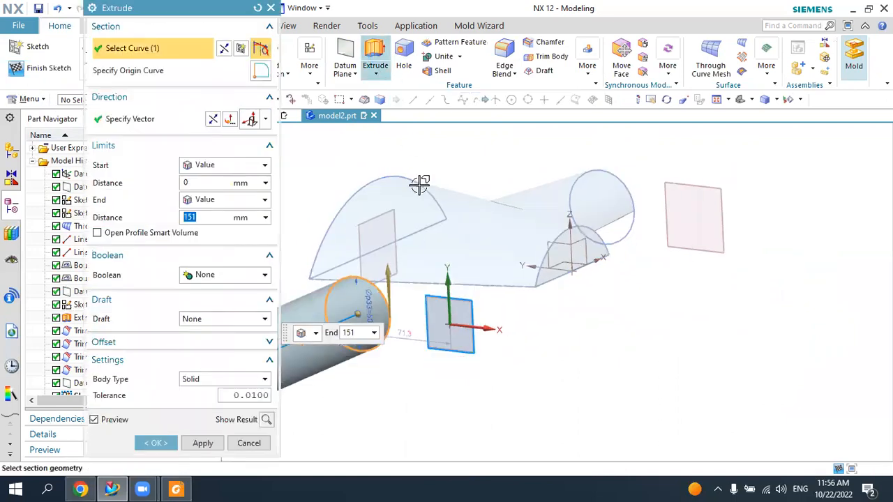
{"action": "left_click", "coordinate": [214, 120]}
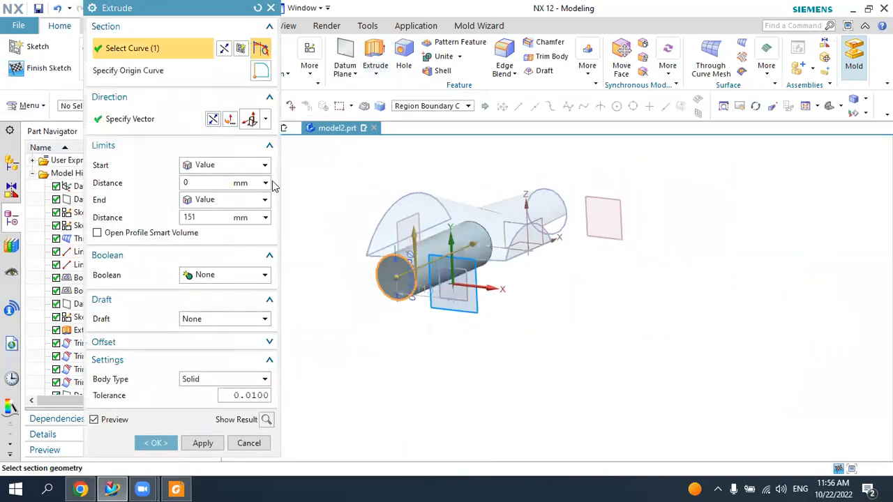
{"action": "left_click", "coordinate": [205, 384]}
{"action": "left_click", "coordinate": [198, 405]}
{"action": "scroll", "coordinate": [368, 299], "scroll_direction": "up", "scroll_amount": 2}
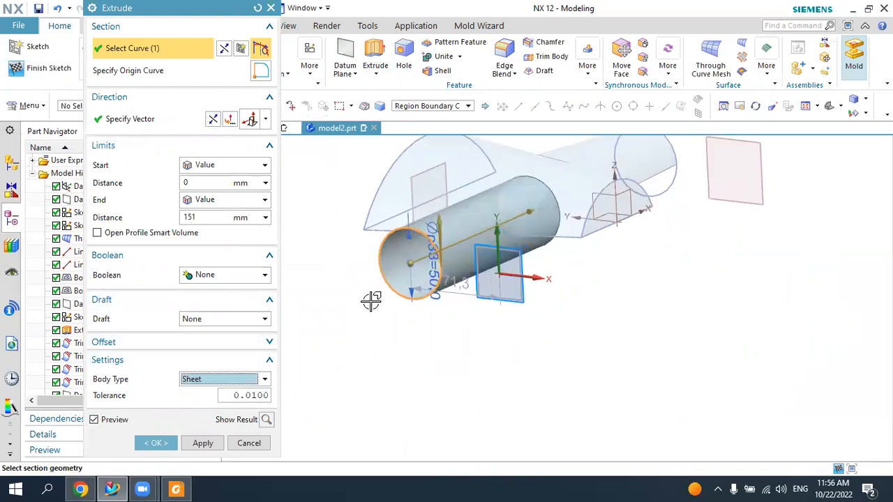
- Add a draft from the start limit with an angle of -4° to the extrusion and create the conical boss sheet
{"action": "left_click", "coordinate": [204, 321]}
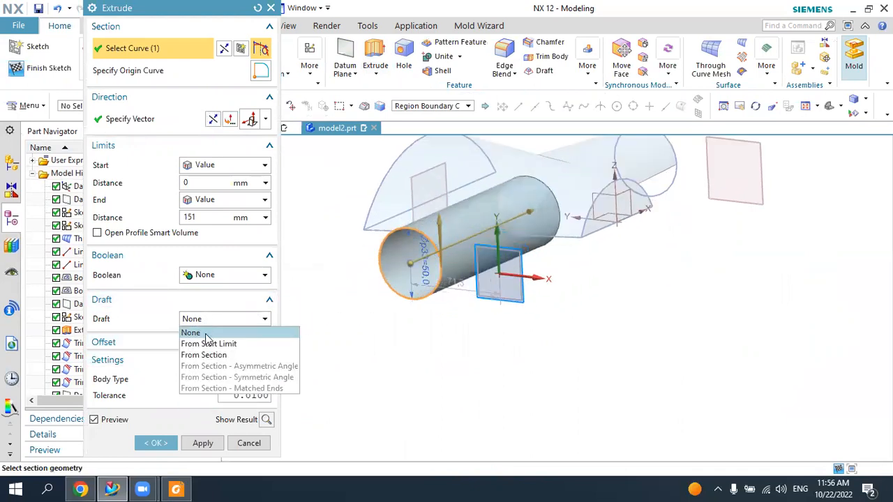
{"action": "left_click", "coordinate": [202, 342]}
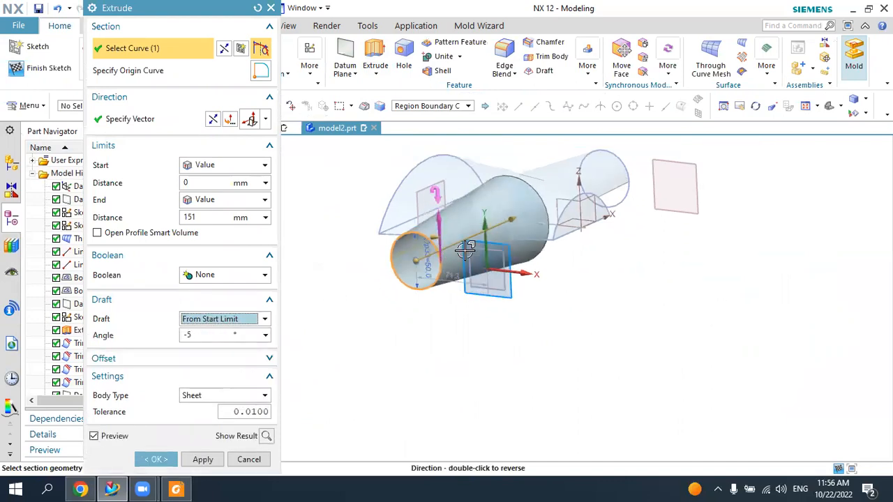
{"action": "middle_click_drag", "start_coordinate": [438, 249], "coordinate": [475, 220]}
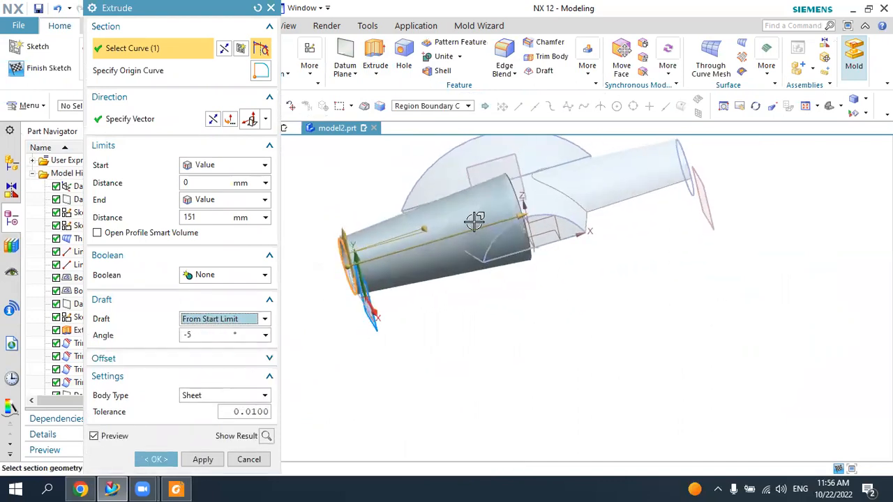
{"action": "left_click", "coordinate": [203, 335]}
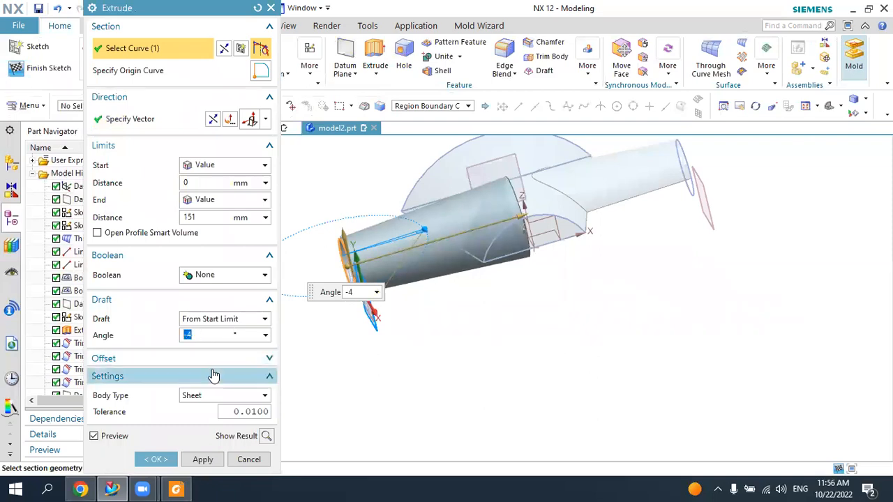
{"action": "left_click", "coordinate": [159, 459]}
{"action": "middle_click_drag", "start_coordinate": [377, 279], "coordinate": [462, 279]}
{"action": "scroll", "coordinate": [496, 197], "scroll_direction": "up", "scroll_amount": 3}
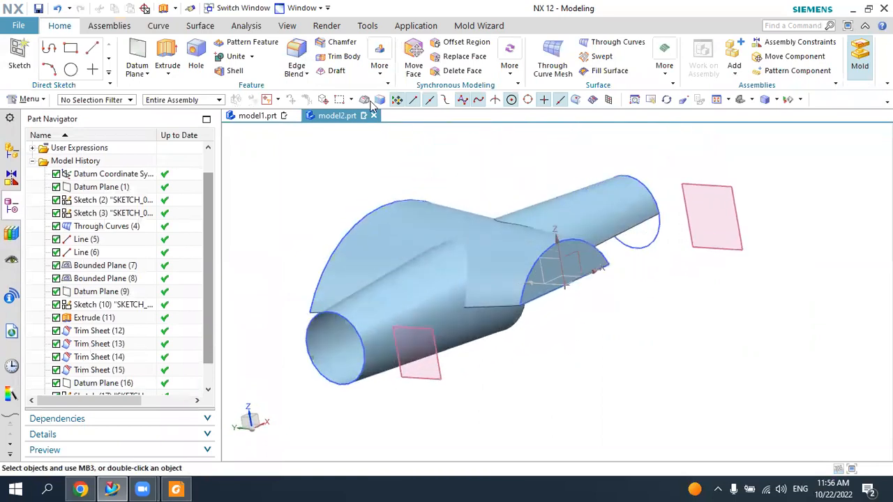
- Trim the new conical boss sheet with the XY plane, discarding the half below it
{"action": "left_click", "coordinate": [202, 27]}
{"action": "left_click", "coordinate": [422, 55]}
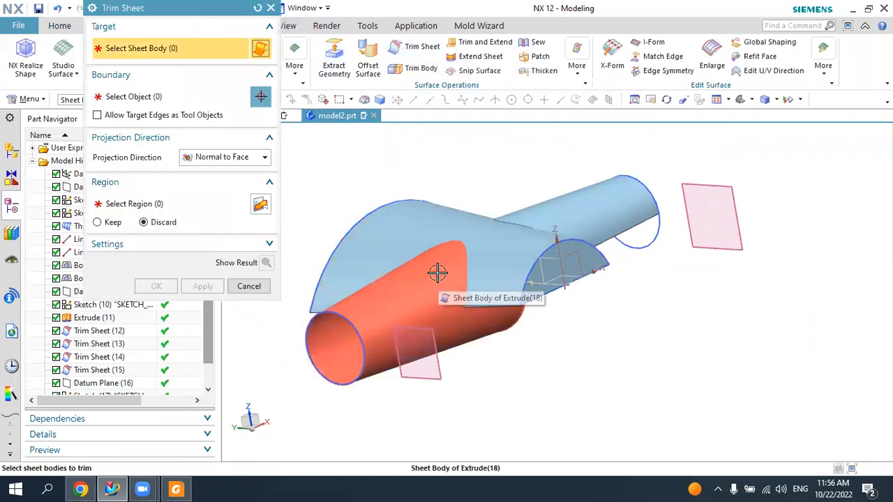
{"action": "left_click", "coordinate": [463, 325]}
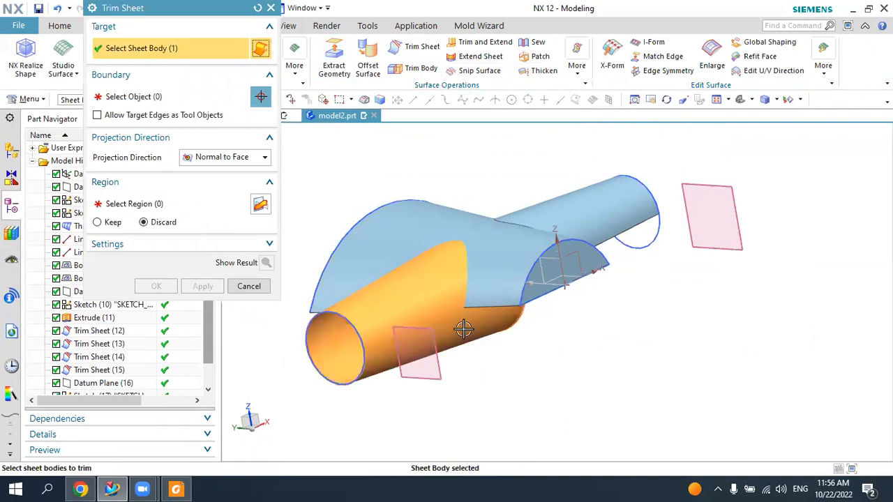
{"action": "left_click", "coordinate": [146, 98]}
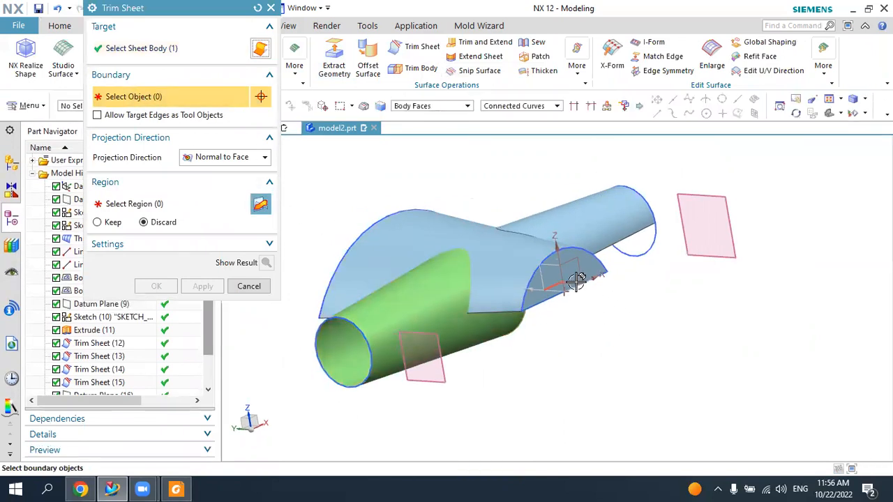
{"action": "left_click", "coordinate": [576, 281]}
{"action": "left_click", "coordinate": [210, 292]}
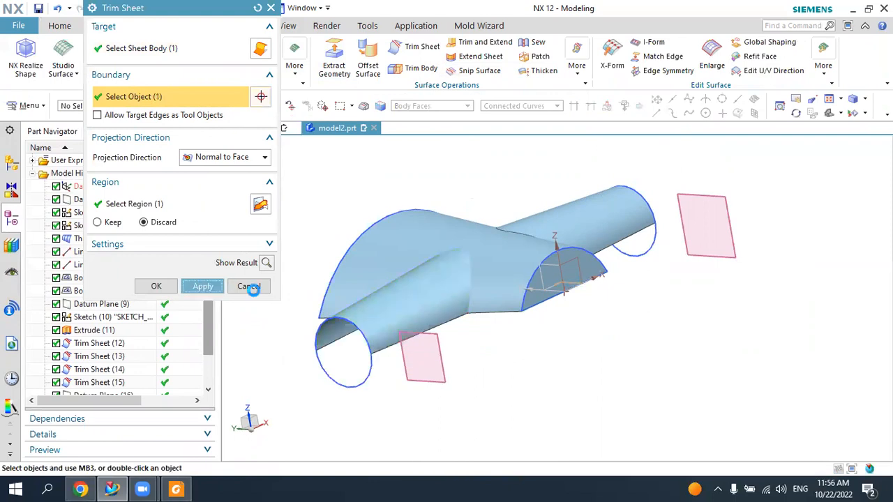
- Trim the new boss sheet with the lofted surface as boundary, discarding the portion inside the body
{"action": "middle_click_drag", "start_coordinate": [442, 335], "coordinate": [422, 316]}
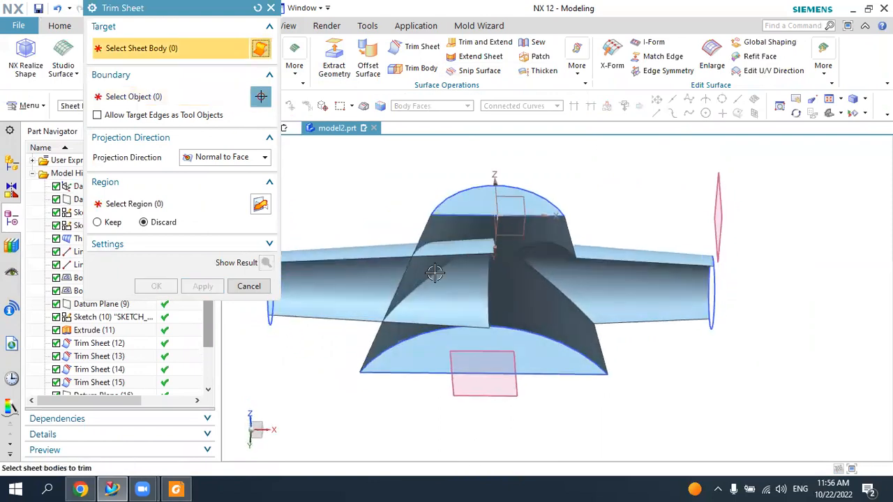
{"action": "scroll", "coordinate": [469, 247], "scroll_direction": "up", "scroll_amount": 2}
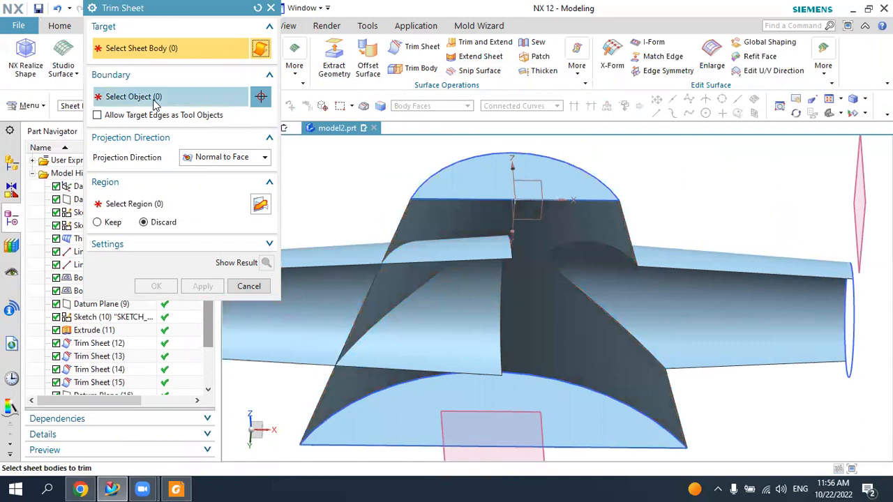
{"action": "left_click", "coordinate": [427, 246]}
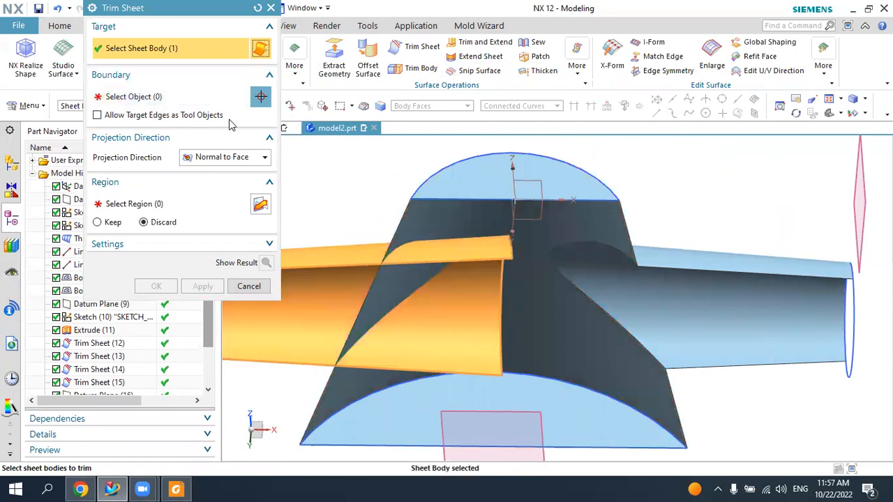
{"action": "left_click", "coordinate": [136, 97]}
{"action": "left_click", "coordinate": [422, 207]}
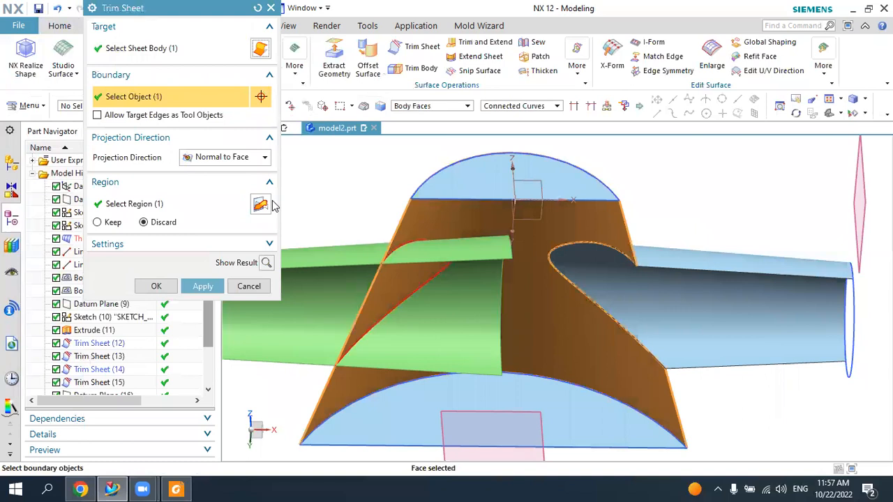
{"action": "left_click", "coordinate": [213, 286]}
- Trim the lofted surface with the new boss sheet as boundary, discarding the region enclosed by the boss
{"action": "scroll", "coordinate": [378, 270], "scroll_direction": "down", "scroll_amount": 2}
{"action": "scroll", "coordinate": [380, 271], "scroll_direction": "up", "scroll_amount": 3}
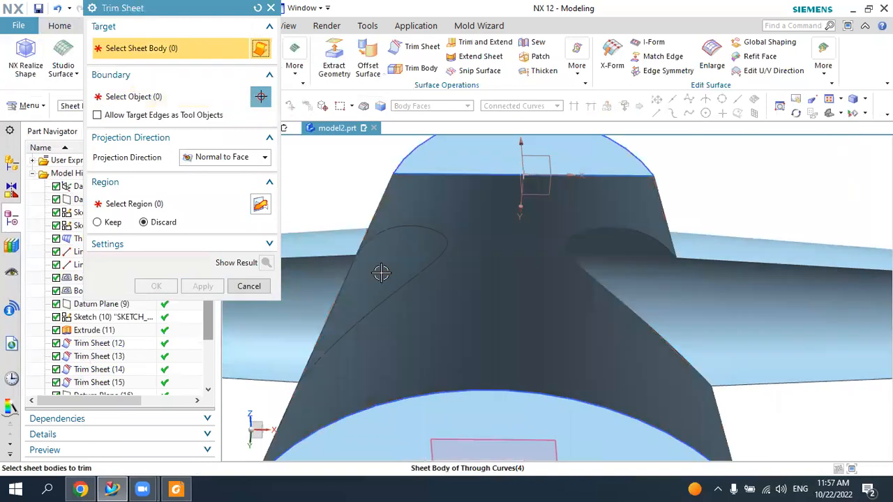
{"action": "left_click", "coordinate": [387, 258]}
{"action": "left_click", "coordinate": [153, 98]}
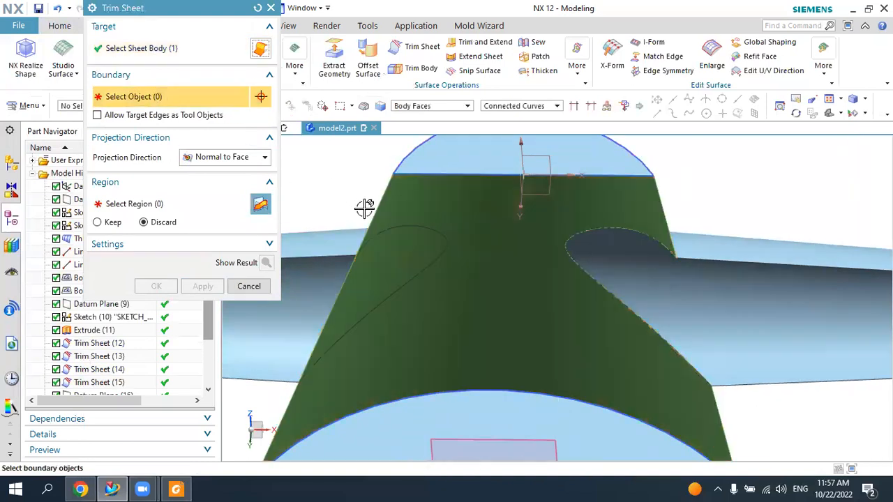
{"action": "left_click", "coordinate": [393, 231]}
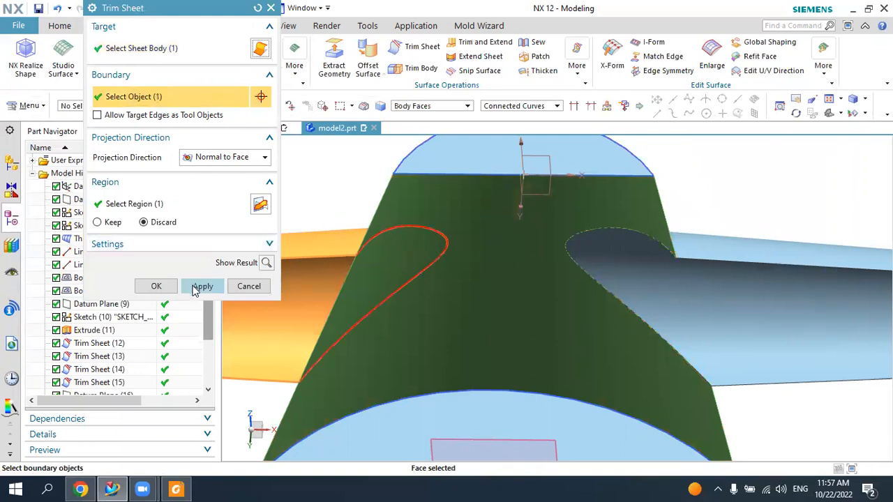
{"action": "left_click", "coordinate": [196, 288]}
{"action": "middle_click_drag", "start_coordinate": [373, 247], "coordinate": [482, 279]}
{"action": "left_click", "coordinate": [248, 286]}
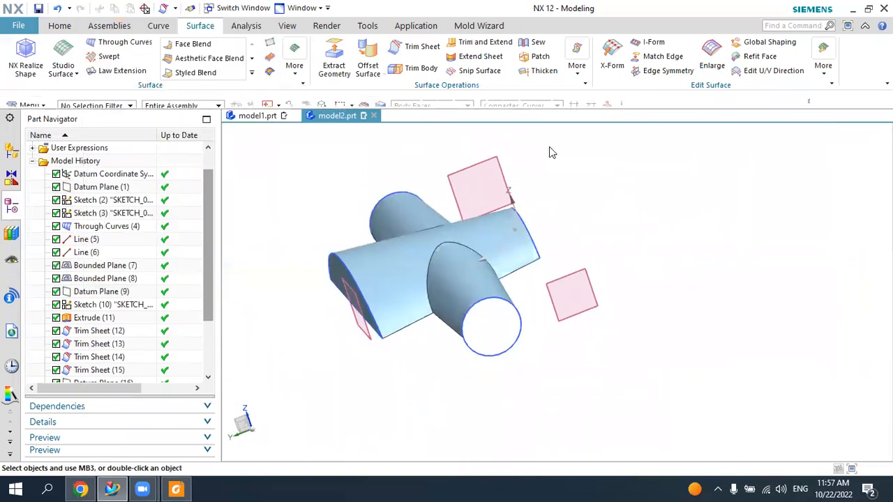
- Check the vertical boss's dimensions in drawing 2.pdf in Foxit PDF Reader and return to NX
{"action": "middle_click_drag", "start_coordinate": [704, 132], "coordinate": [413, 292]}
{"action": "left_click", "coordinate": [187, 484]}
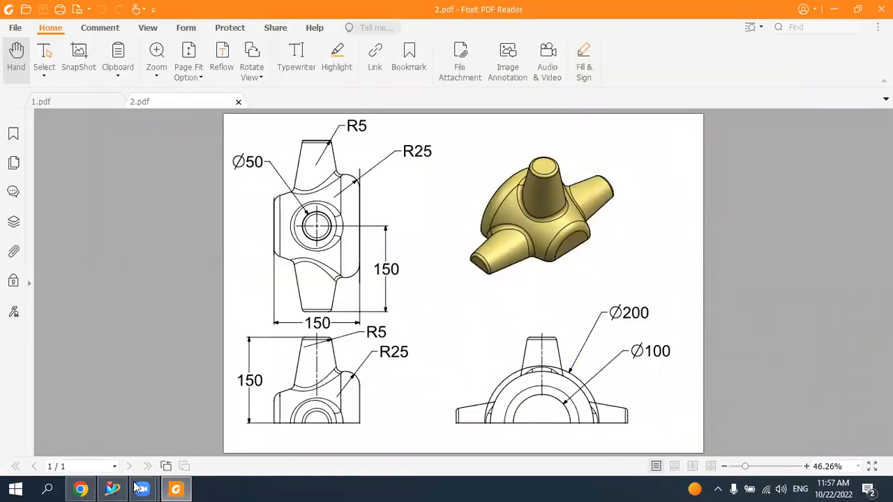
{"action": "left_click", "coordinate": [187, 489]}
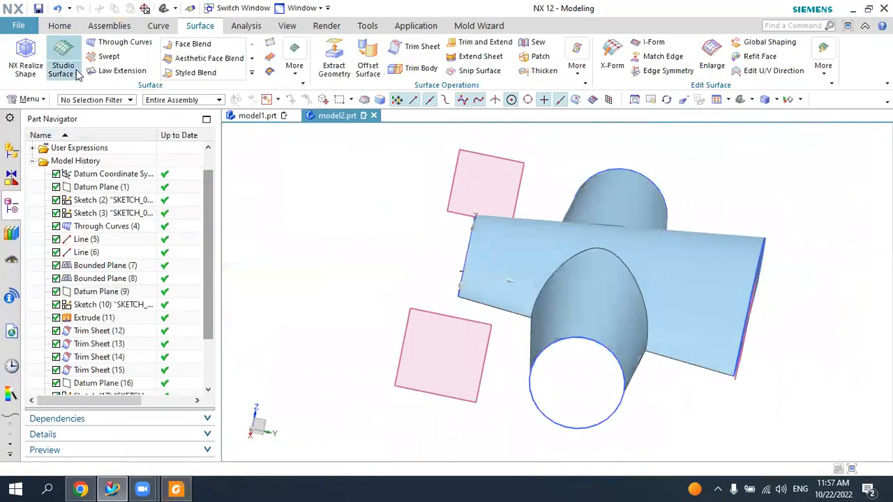
{"action": "left_click", "coordinate": [58, 30]}
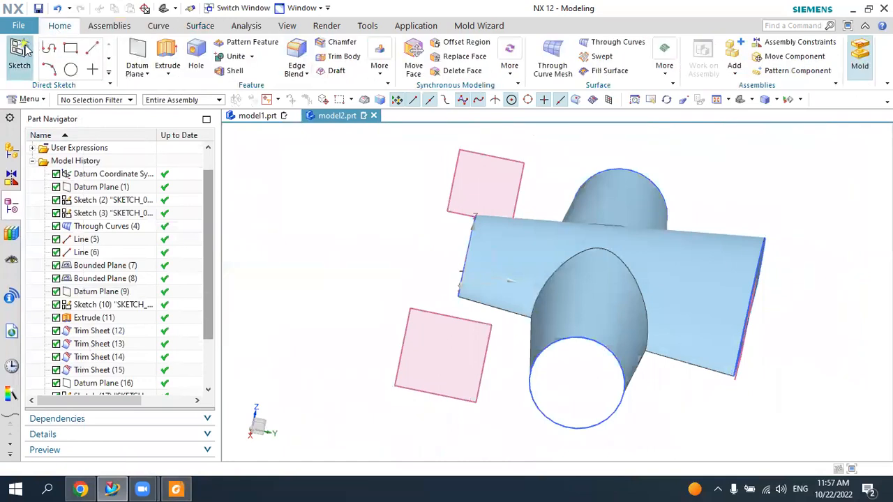
{"action": "mouse_move", "coordinate": [590, 285]}
{"action": "middle_mouse_down"}
{"action": "mouse_move", "coordinate": [573, 272]}
{"action": "mouse_move", "coordinate": [611, 279]}
{"action": "mouse_move", "coordinate": [492, 281]}
{"action": "middle_mouse_up"}
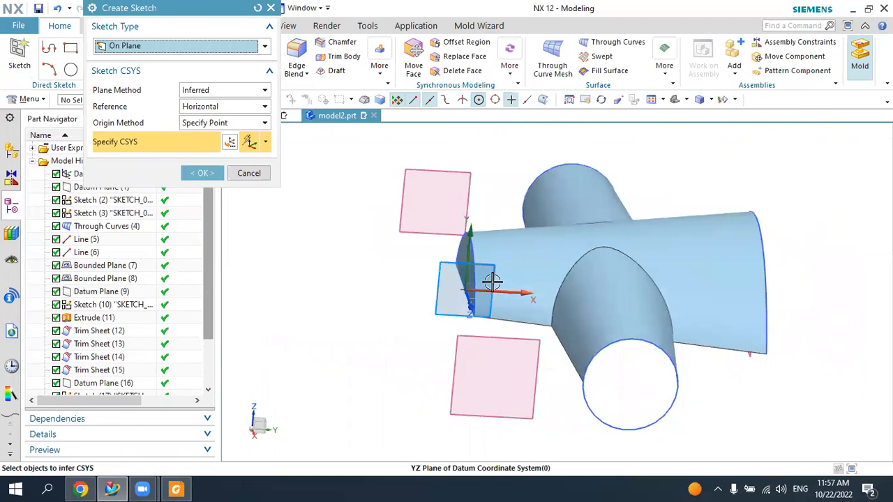
{"action": "left_click", "coordinate": [478, 288]}
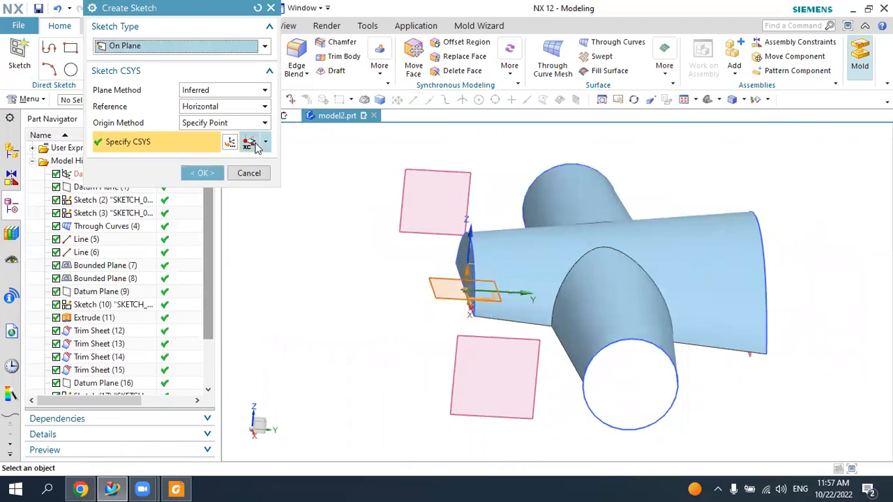
{"action": "left_click", "coordinate": [271, 7]}
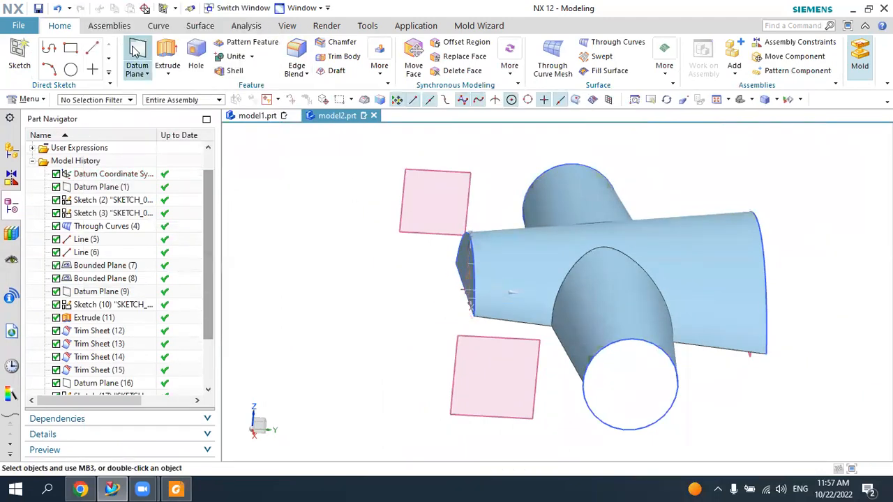
- Create a datum plane 150 mm above the XY plane, checking the height against drawing 2.pdf
{"action": "left_click", "coordinate": [489, 300]}
{"action": "scroll", "coordinate": [488, 299], "scroll_direction": "down", "scroll_amount": 3}
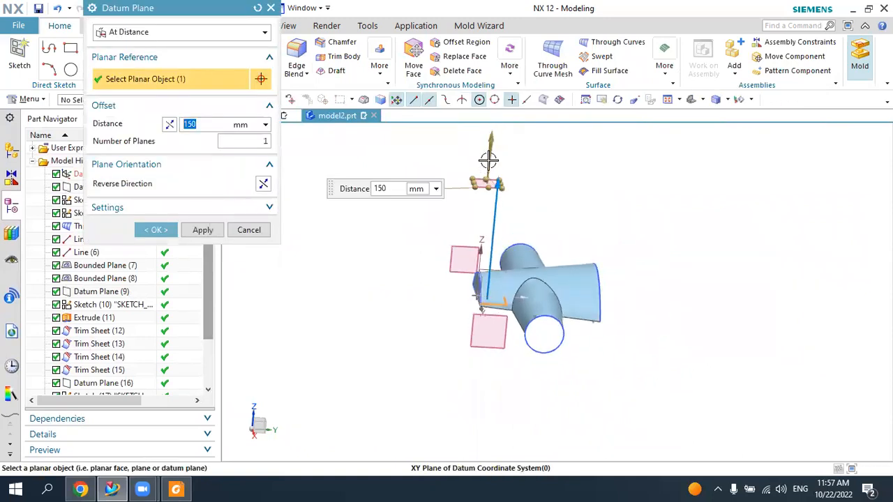
{"action": "left_click", "coordinate": [185, 489]}
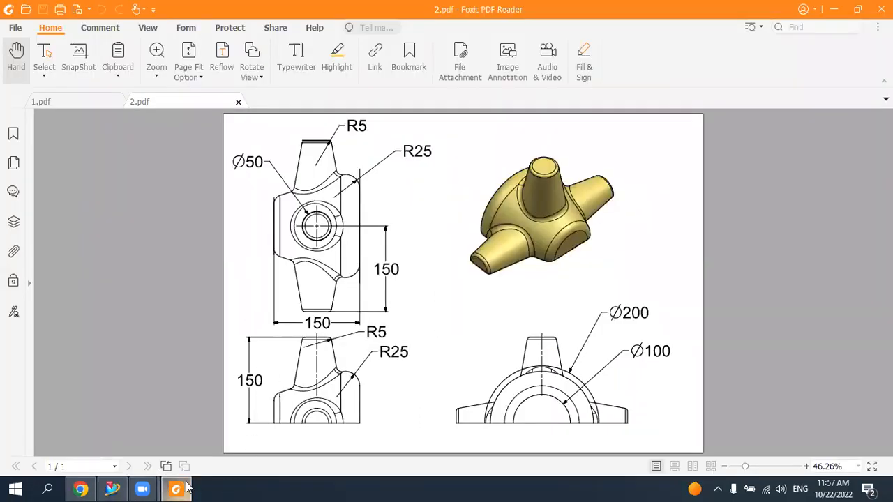
{"action": "left_click", "coordinate": [186, 488]}
{"action": "left_click", "coordinate": [154, 229]}
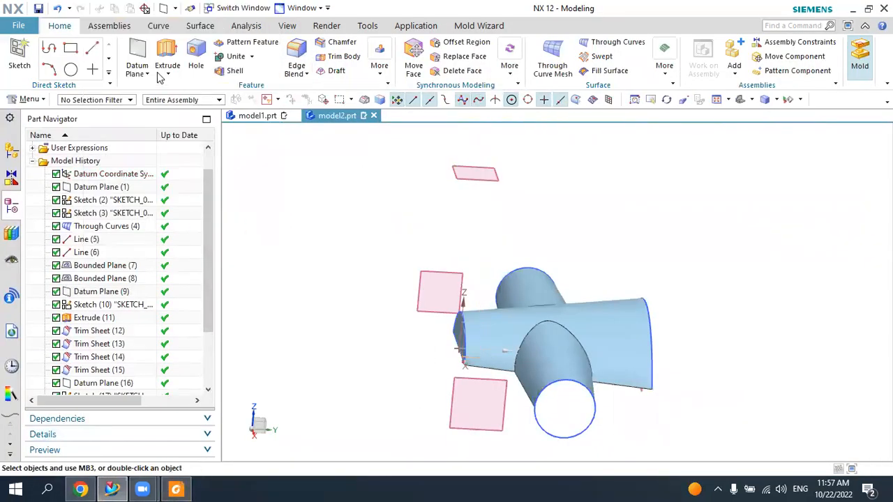
- Start a sketch on the upper datum plane and draw a 50 mm diameter circle near the Y-axis, about 108 mm from the origin
{"action": "left_click", "coordinate": [475, 173]}
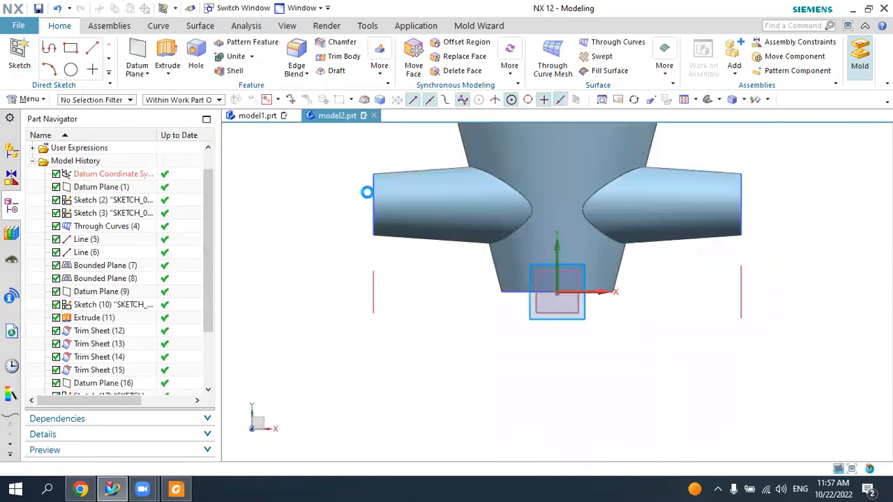
{"action": "left_click", "coordinate": [175, 46]}
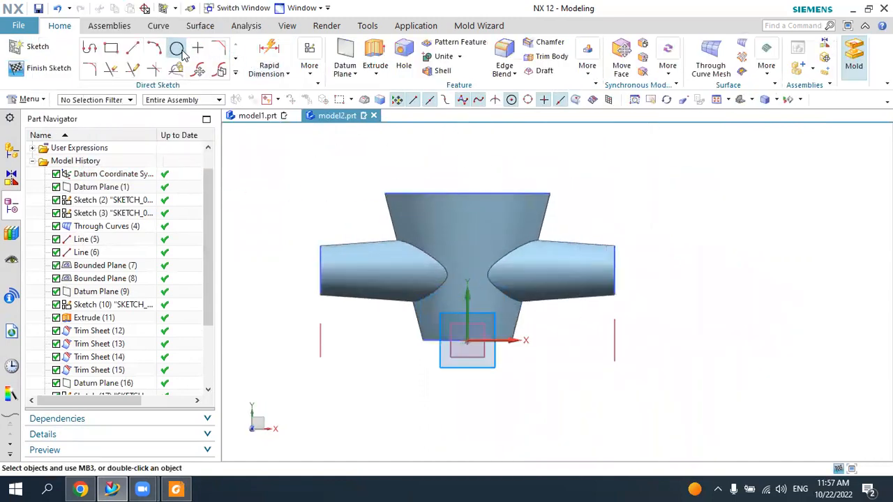
{"action": "scroll", "coordinate": [507, 231], "scroll_direction": "up", "scroll_amount": 2}
{"action": "left_click", "coordinate": [443, 239]}
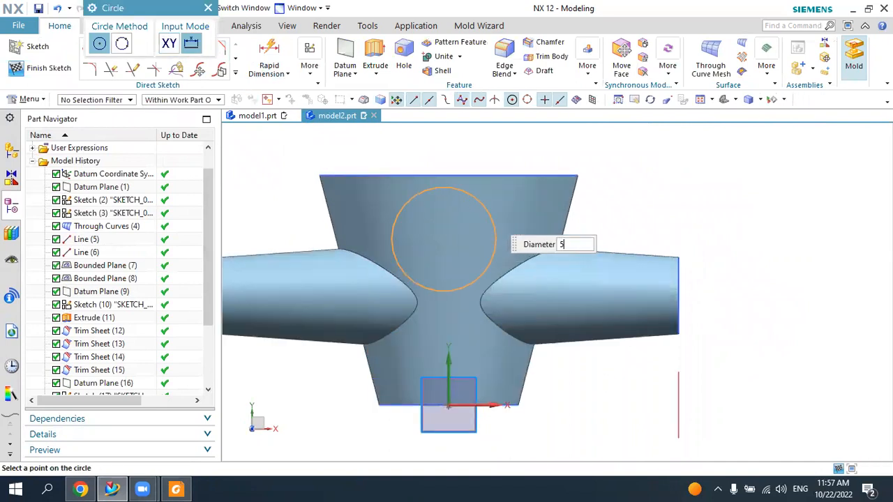
{"action": "type", "text": "50"}
{"action": "key", "text": "Return"}
{"action": "key", "text": "Escape"}
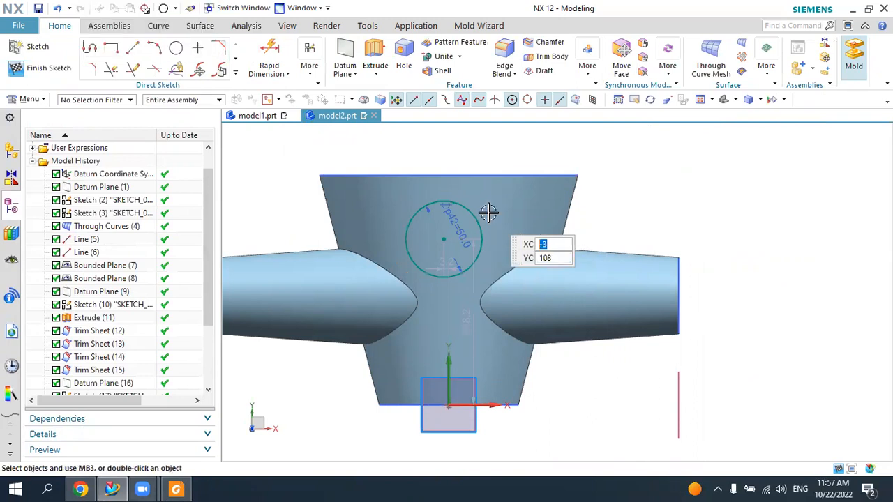
- Align the 50 mm circle's centre vertically with the sketch origin using a Vertical Alignment constraint
{"action": "left_click", "coordinate": [309, 62]}
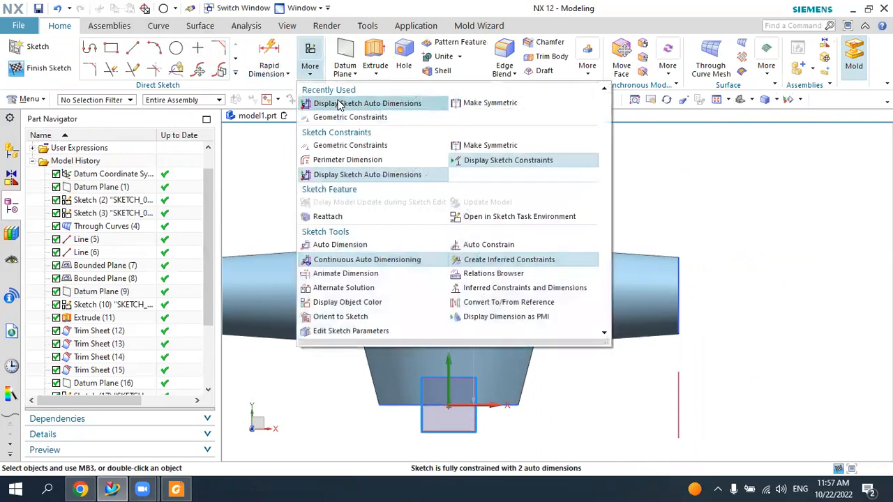
{"action": "left_click", "coordinate": [337, 115]}
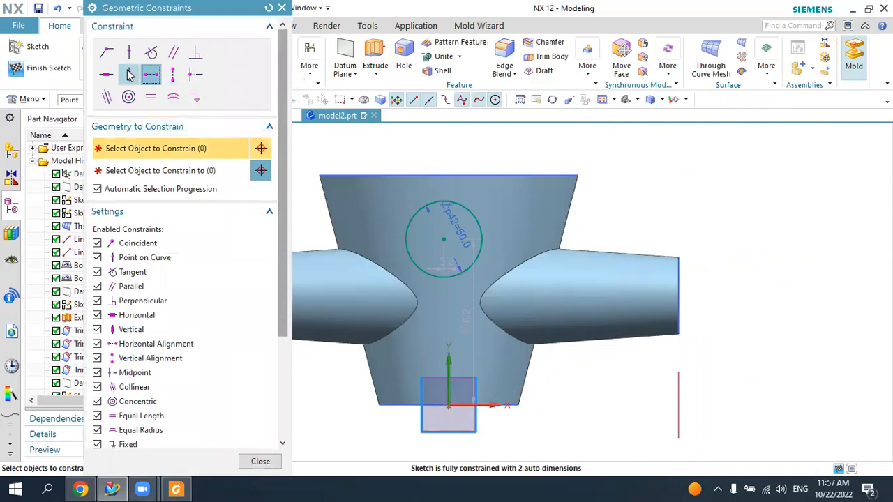
{"action": "left_click", "coordinate": [173, 74]}
{"action": "left_click", "coordinate": [448, 408]}
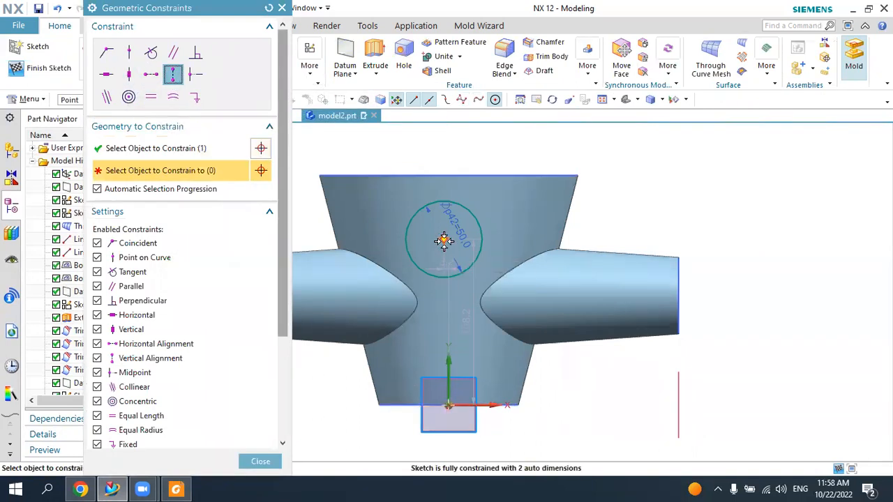
{"action": "left_click", "coordinate": [444, 239]}
{"action": "key", "text": "Escape"}
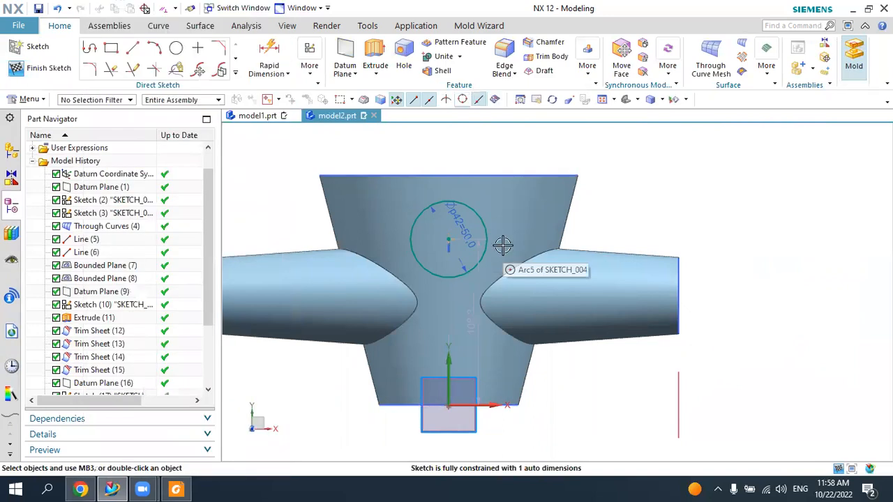
- Check the vertical boss's position in drawing 2.pdf in Foxit PDF Reader, return to NX and finish the sketch
{"action": "left_click", "coordinate": [175, 489]}
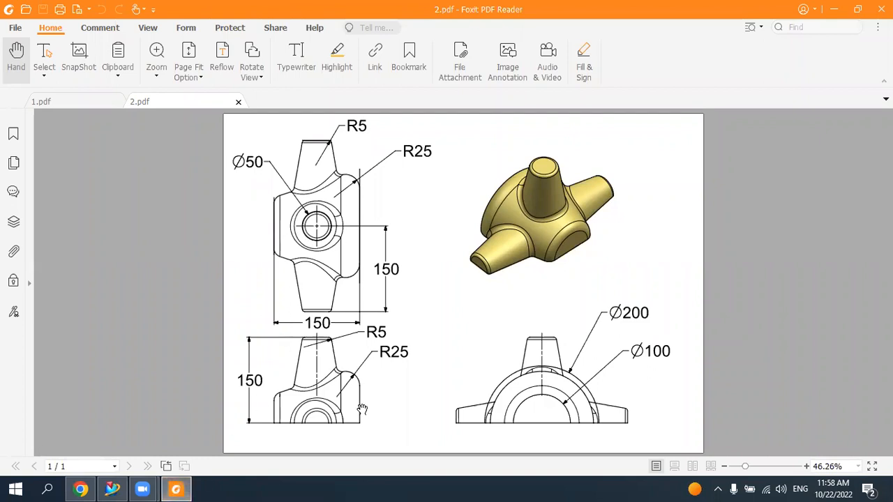
{"action": "left_click", "coordinate": [186, 486]}
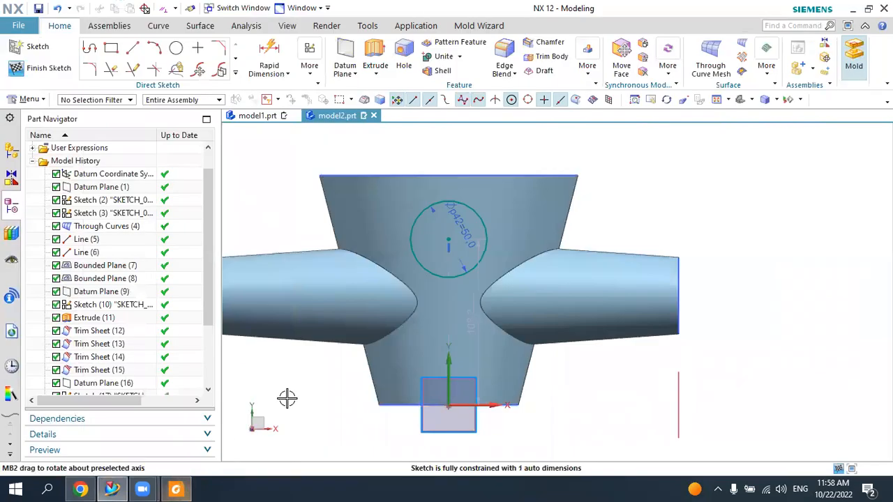
{"action": "left_click", "coordinate": [55, 66]}
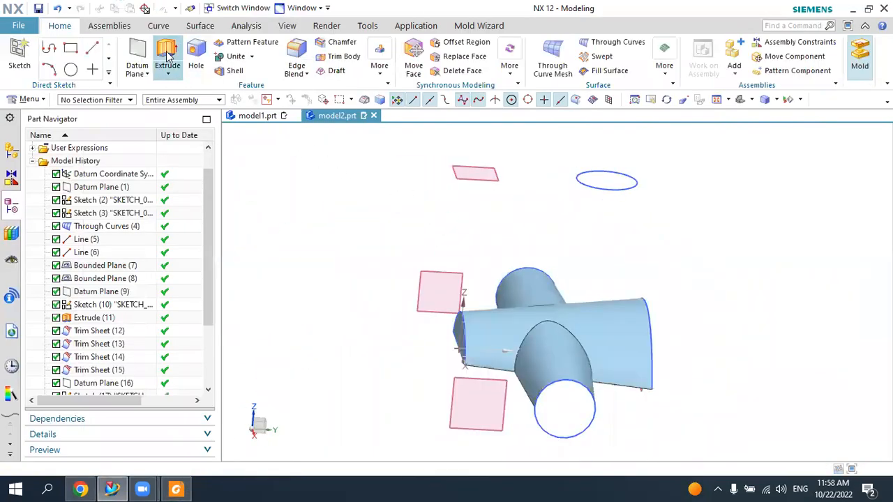
- Extrude the 50 mm circle 151 mm down through the body as a sheet, with a -4° draft from the start limit
{"action": "left_click", "coordinate": [627, 185]}
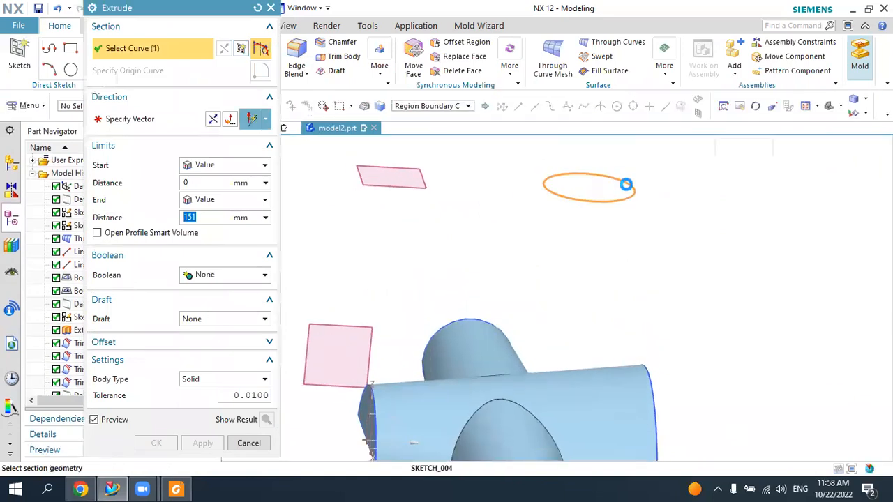
{"action": "left_click", "coordinate": [213, 120]}
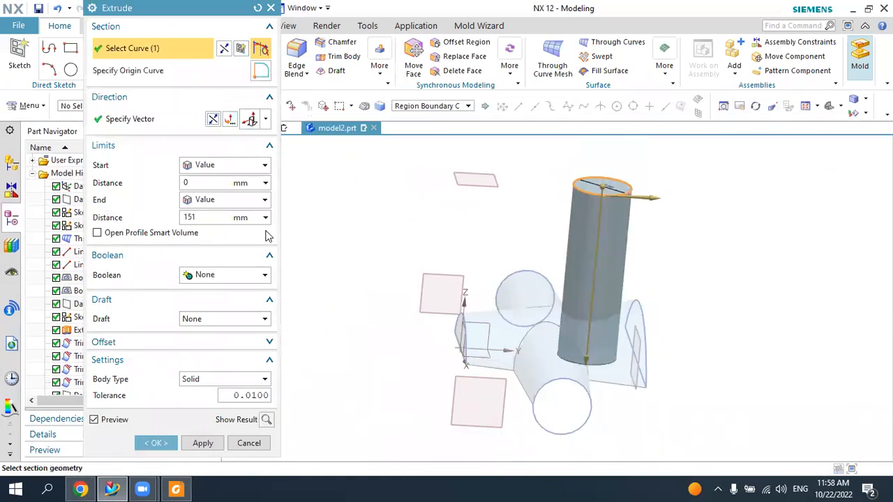
{"action": "left_click", "coordinate": [209, 378]}
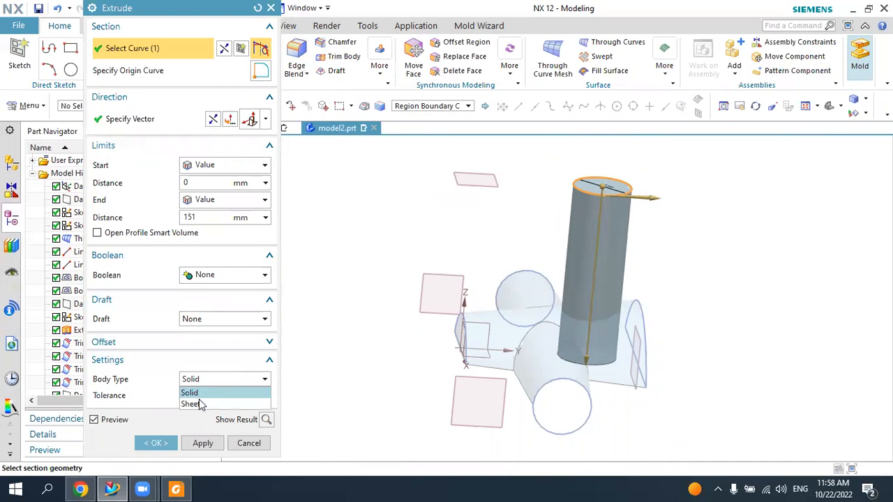
{"action": "left_click", "coordinate": [199, 401]}
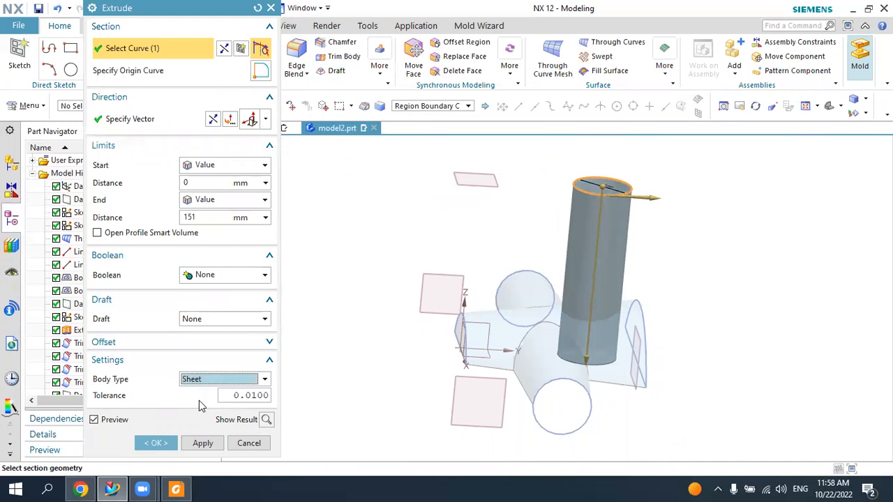
{"action": "left_click", "coordinate": [201, 326]}
{"action": "left_click", "coordinate": [212, 342]}
{"action": "middle_click_drag", "start_coordinate": [640, 312], "coordinate": [659, 326]}
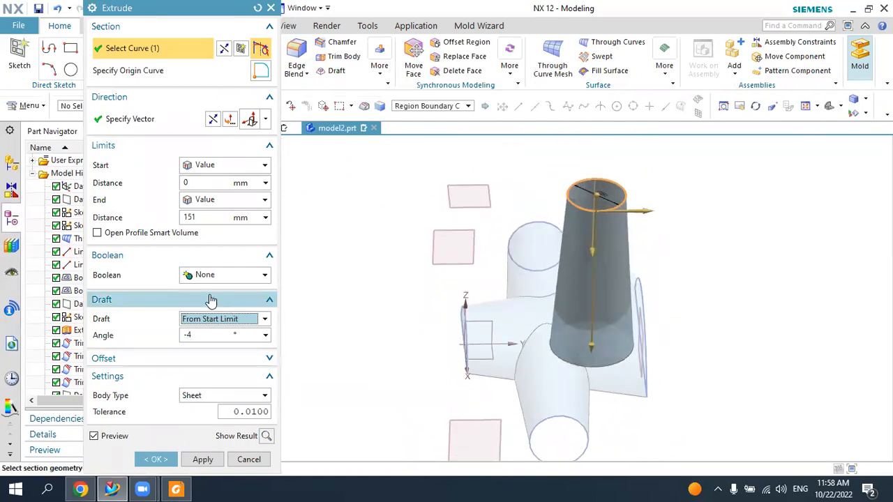
{"action": "left_click", "coordinate": [159, 459]}
- Trim the vertical boss sheet with the lofted surface as boundary, discarding the portion beneath the surface
{"action": "middle_click_drag", "start_coordinate": [584, 319], "coordinate": [574, 337]}
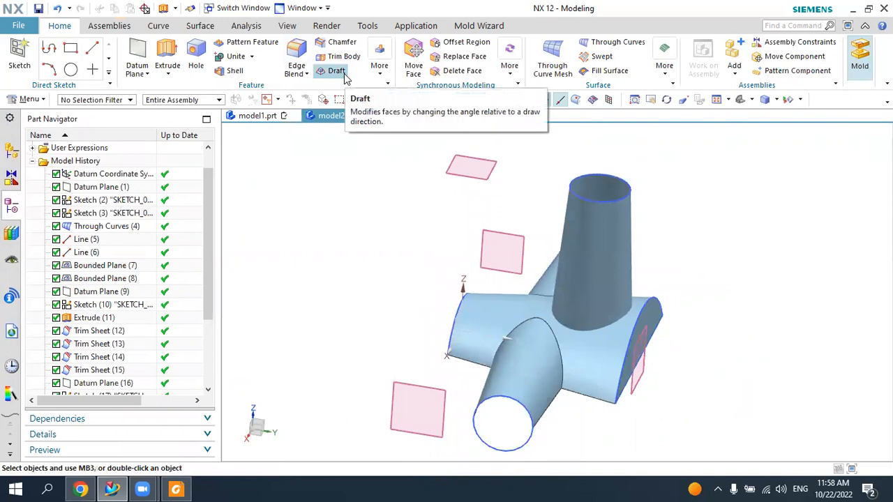
{"action": "left_click", "coordinate": [201, 26]}
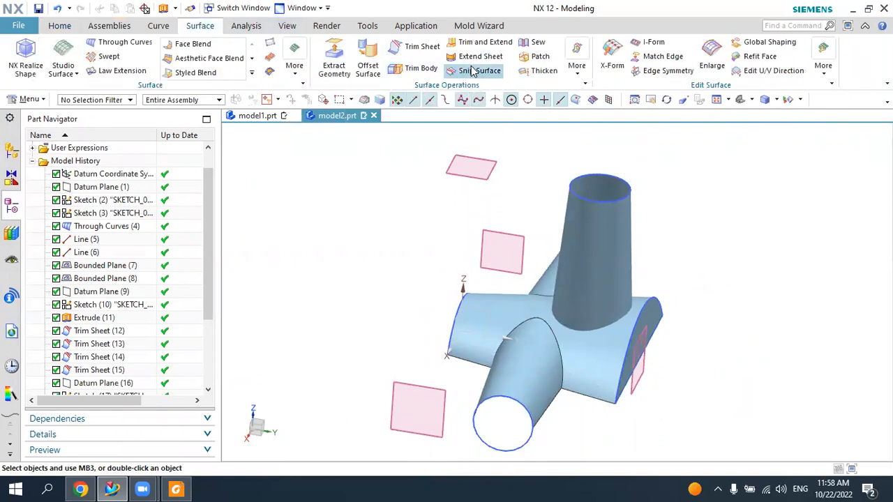
{"action": "left_click", "coordinate": [415, 48]}
{"action": "mouse_move", "coordinate": [674, 237]}
{"action": "middle_mouse_down"}
{"action": "mouse_move", "coordinate": [674, 199]}
{"action": "mouse_move", "coordinate": [620, 290]}
{"action": "middle_mouse_up"}
{"action": "left_click", "coordinate": [620, 290]}
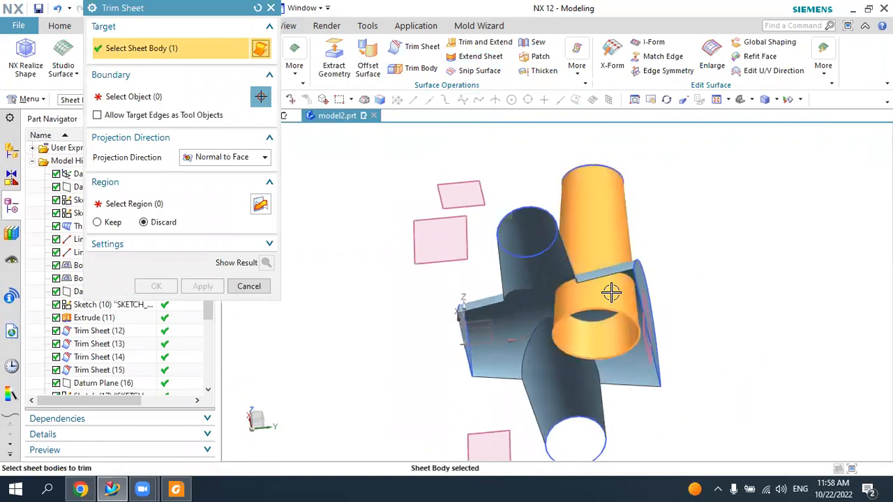
{"action": "left_click", "coordinate": [498, 318]}
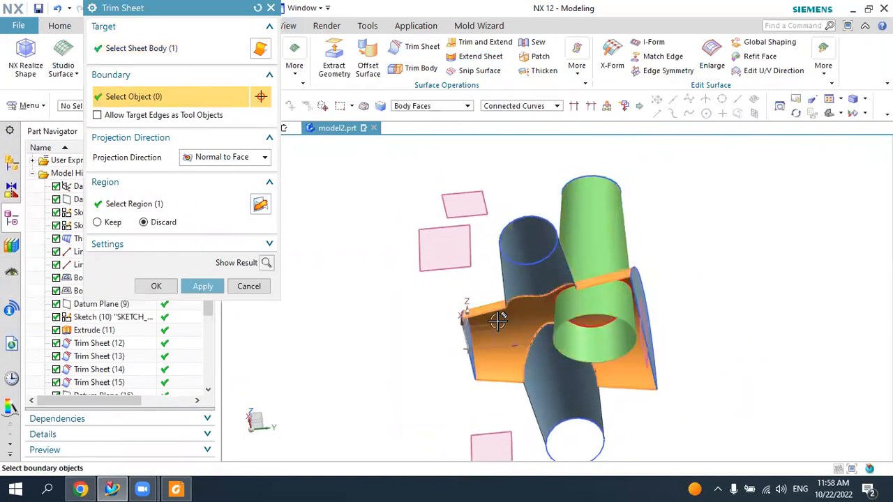
{"action": "left_click", "coordinate": [209, 286]}
- Trim the lofted surface with the vertical boss sheet as boundary, discarding the region enclosed by the boss
{"action": "middle_click_drag", "start_coordinate": [530, 293], "coordinate": [552, 273]}
{"action": "scroll", "coordinate": [584, 282], "scroll_direction": "up", "scroll_amount": 2}
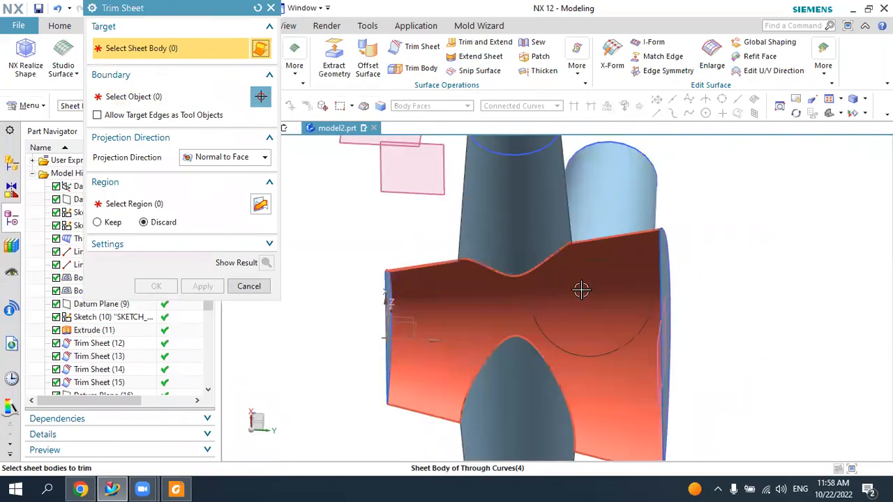
{"action": "left_click", "coordinate": [581, 289]}
{"action": "left_click", "coordinate": [139, 101]}
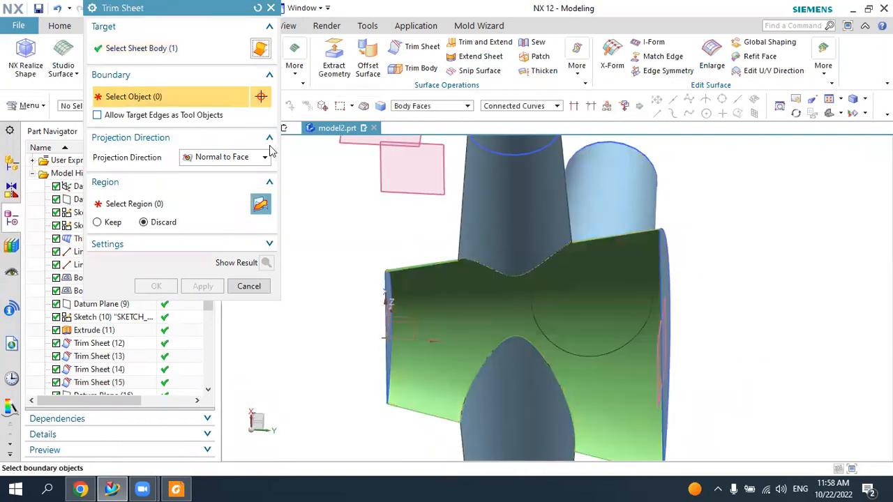
{"action": "left_click", "coordinate": [599, 264]}
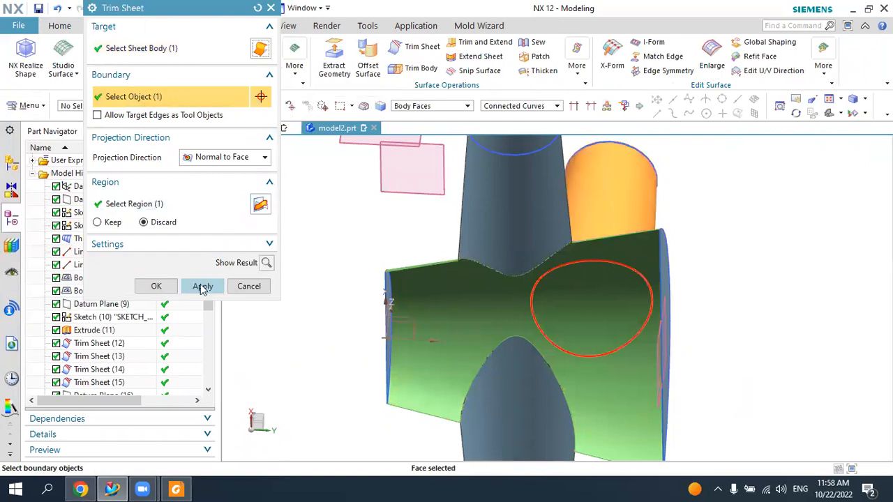
{"action": "left_click", "coordinate": [202, 286]}
{"action": "middle_click_drag", "start_coordinate": [576, 338], "coordinate": [590, 391]}
{"action": "left_click", "coordinate": [234, 292]}
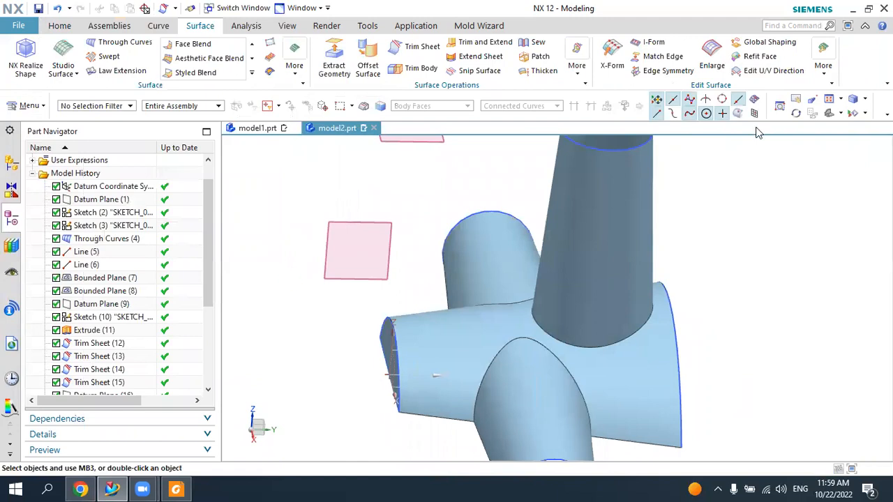
- Close the upper end of the vertical boss with a bounded plane on its circular edge
{"action": "left_click", "coordinate": [743, 100]}
{"action": "mouse_move", "coordinate": [755, 214]}
{"action": "middle_mouse_down"}
{"action": "mouse_move", "coordinate": [801, 199]}
{"action": "mouse_move", "coordinate": [769, 203]}
{"action": "mouse_move", "coordinate": [755, 219]}
{"action": "middle_mouse_up"}
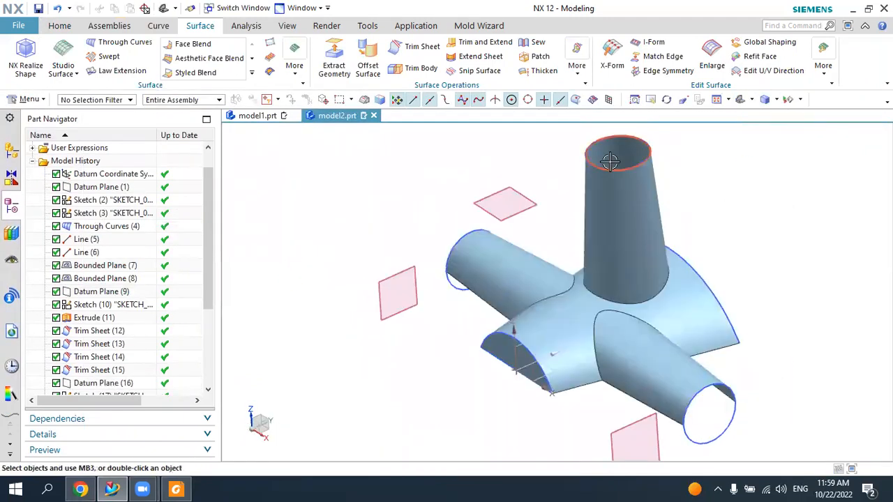
{"action": "left_click", "coordinate": [294, 66]}
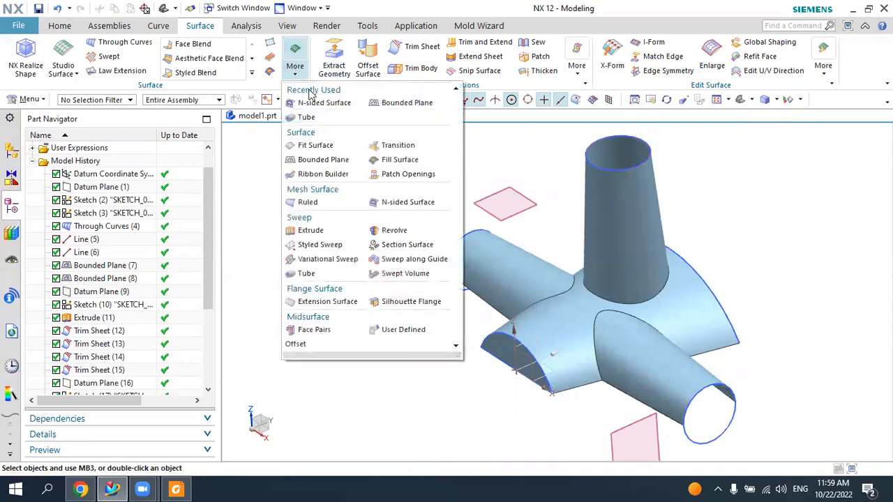
{"action": "left_click", "coordinate": [407, 104]}
{"action": "left_click", "coordinate": [609, 148]}
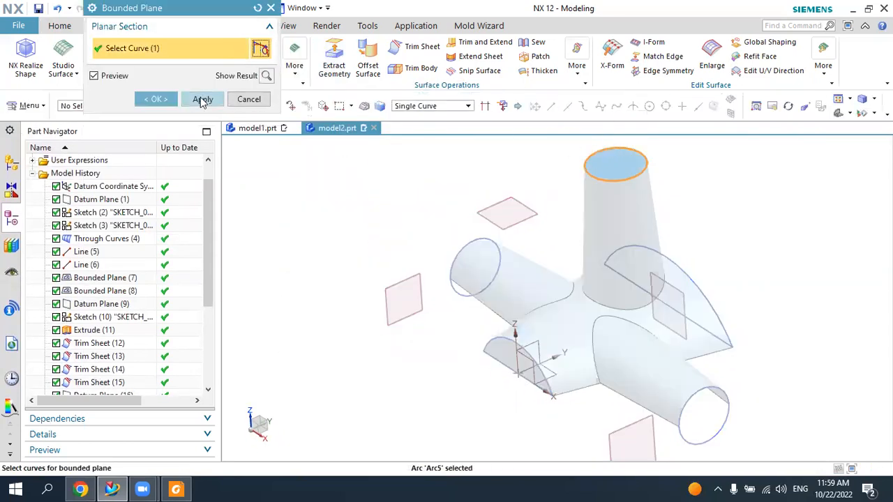
{"action": "left_click", "coordinate": [158, 100]}
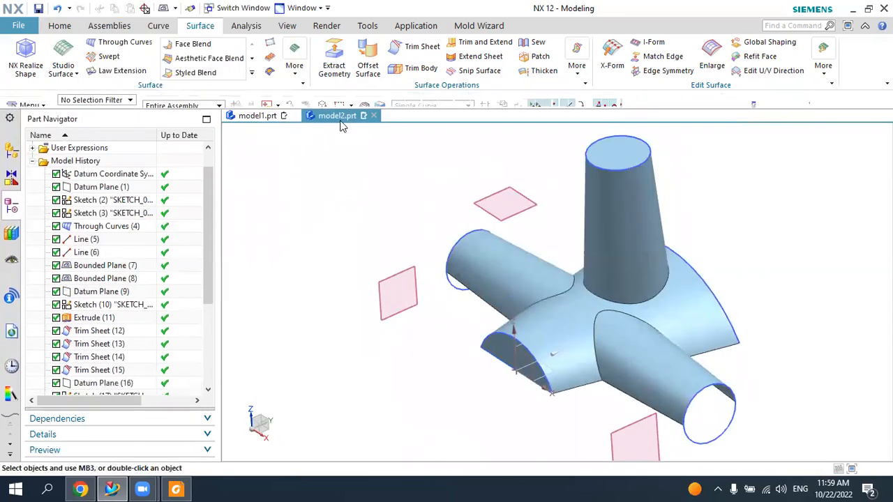
{"action": "left_click", "coordinate": [156, 26]}
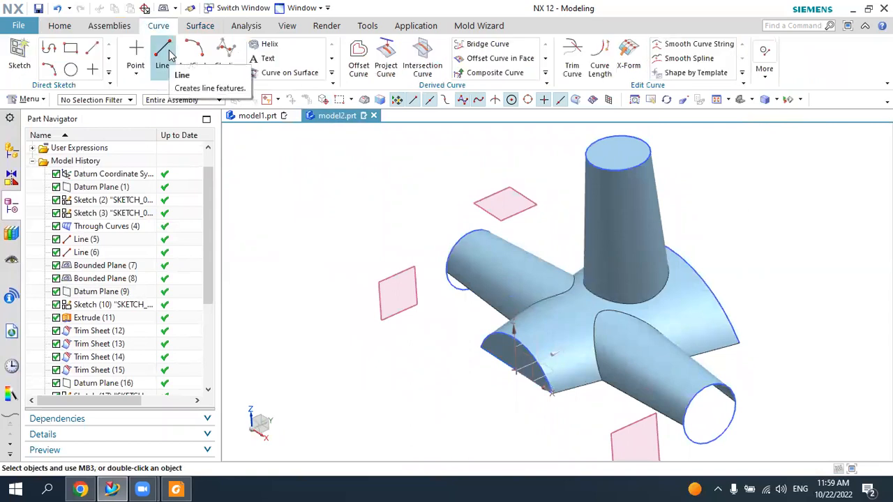
{"action": "left_click", "coordinate": [163, 55]}
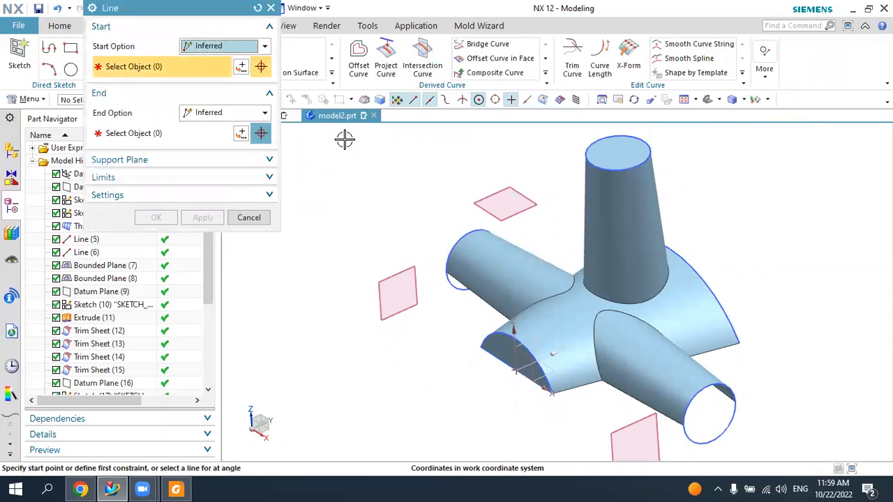
{"action": "scroll", "coordinate": [422, 174], "scroll_direction": "down", "scroll_amount": 3}
{"action": "scroll", "coordinate": [584, 343], "scroll_direction": "up", "scroll_amount": 5}
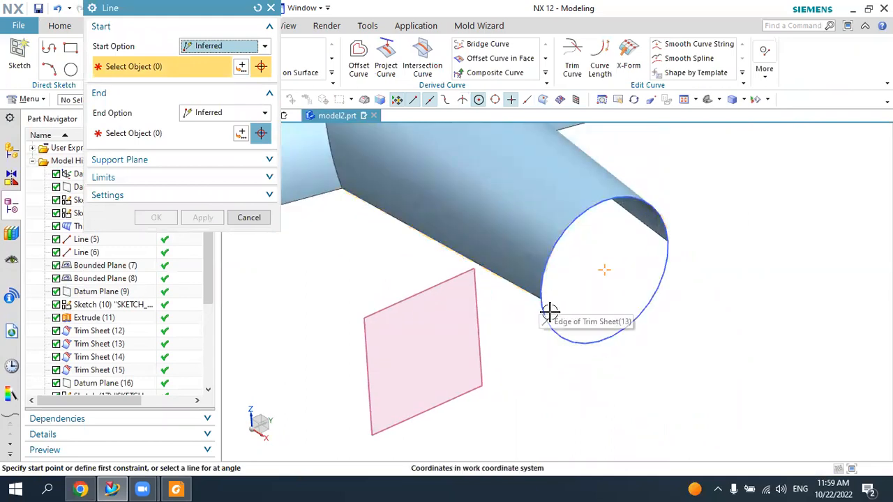
{"action": "key", "text": "Escape"}
- Hide the circle sketches at the outer ends of both side bosses
{"action": "left_click", "coordinate": [564, 339]}
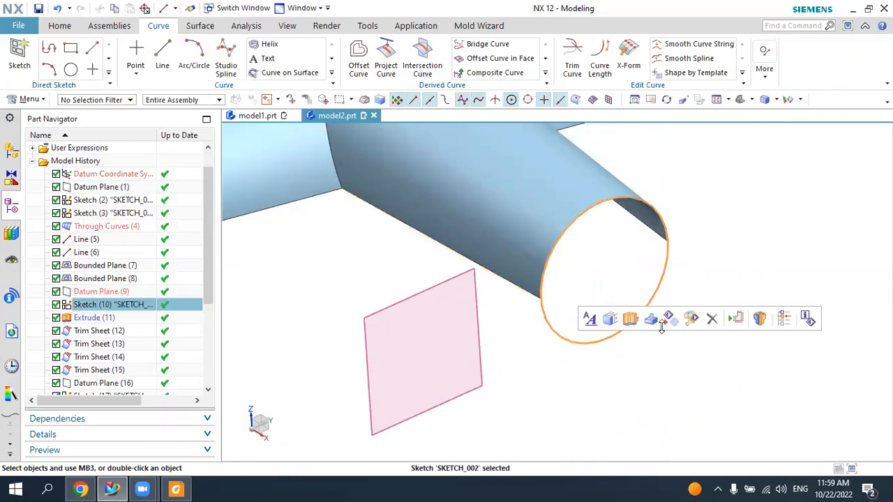
{"action": "left_click", "coordinate": [673, 314]}
{"action": "scroll", "coordinate": [673, 307], "scroll_direction": "down", "scroll_amount": 3}
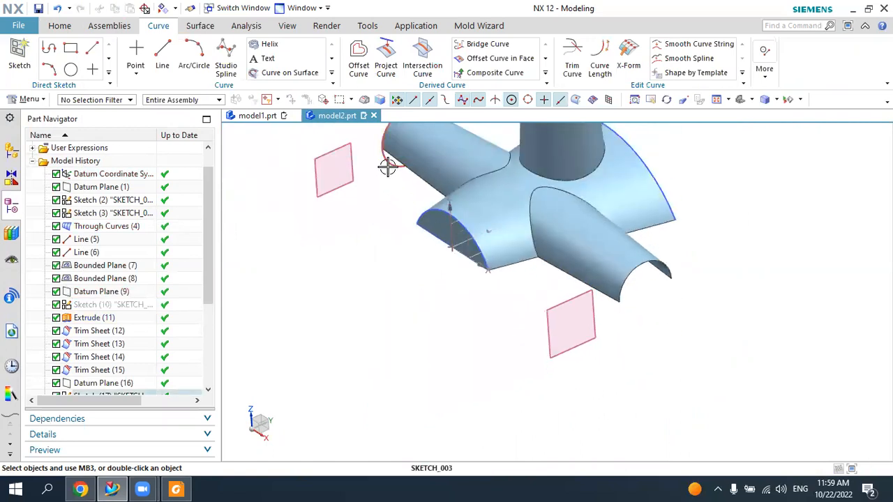
{"action": "left_click", "coordinate": [387, 166]}
{"action": "left_click", "coordinate": [514, 145]}
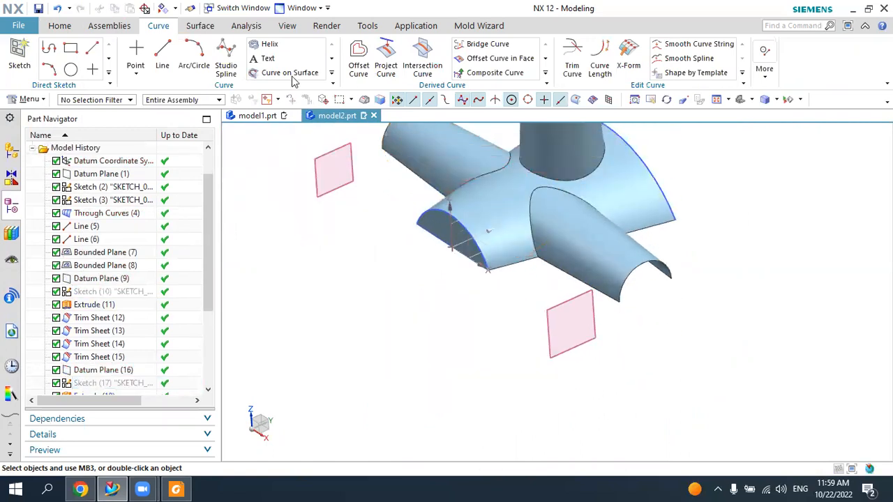
- Create a line joining the two lower endpoints of the half-round opening on the side boss along positive X
{"action": "left_click", "coordinate": [162, 54]}
{"action": "scroll", "coordinate": [682, 334], "scroll_direction": "up", "scroll_amount": 2}
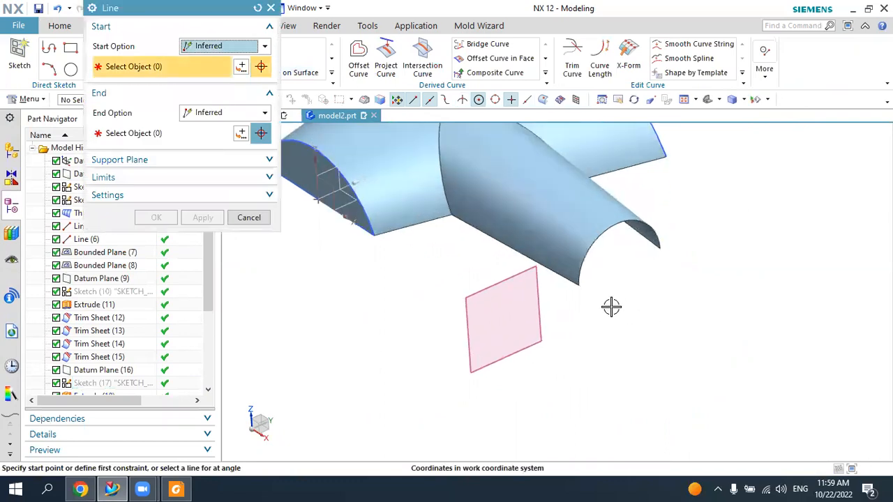
{"action": "left_click", "coordinate": [578, 284]}
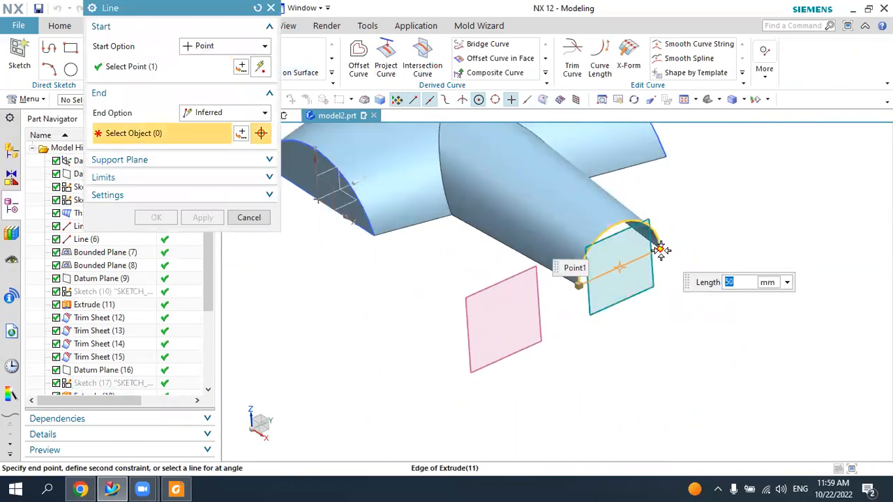
{"action": "left_click", "coordinate": [661, 248]}
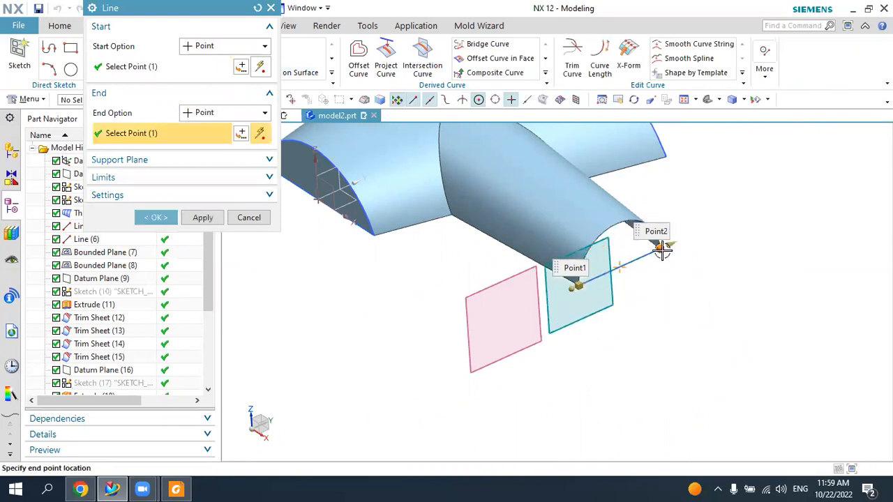
{"action": "left_click", "coordinate": [203, 219]}
- Create a line joining the two lower endpoints of the half-round opening on the opposite side boss
{"action": "middle_click_drag", "start_coordinate": [554, 288], "coordinate": [574, 289]}
{"action": "scroll", "coordinate": [450, 256], "scroll_direction": "up", "scroll_amount": 5}
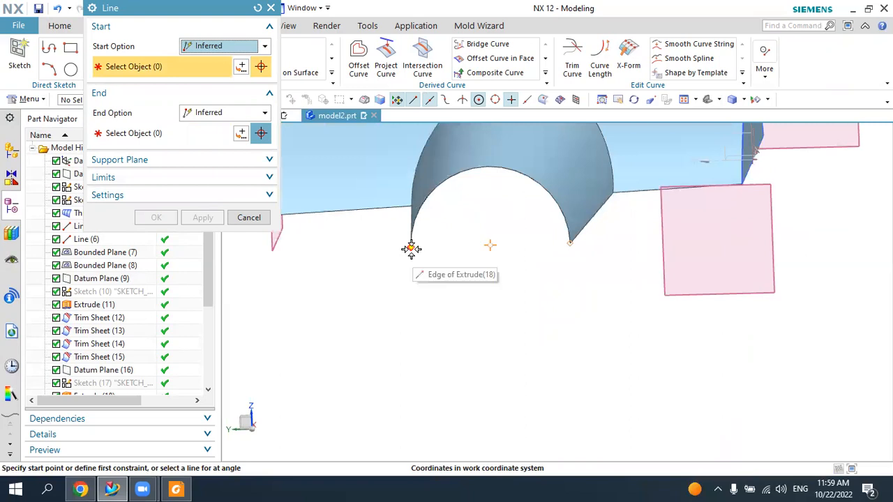
{"action": "left_click", "coordinate": [411, 249]}
{"action": "left_click", "coordinate": [571, 244]}
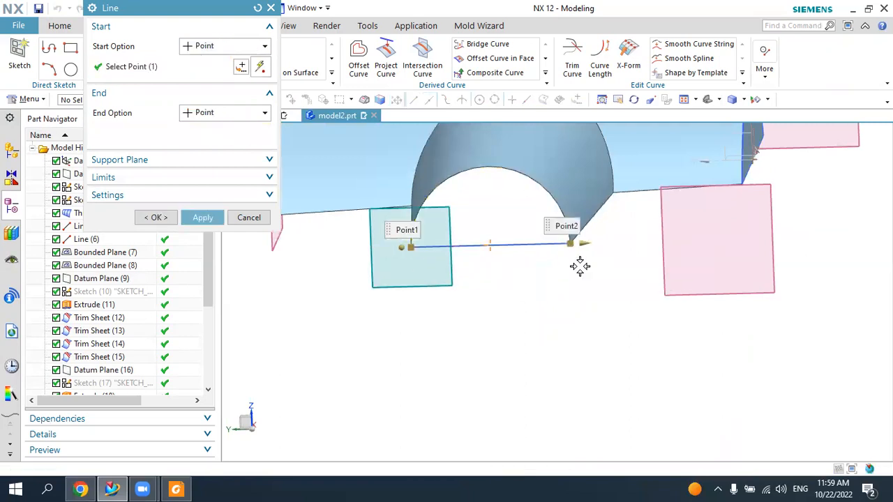
{"action": "left_click", "coordinate": [156, 217]}
{"action": "middle_click_drag", "start_coordinate": [541, 259], "coordinate": [677, 187]}
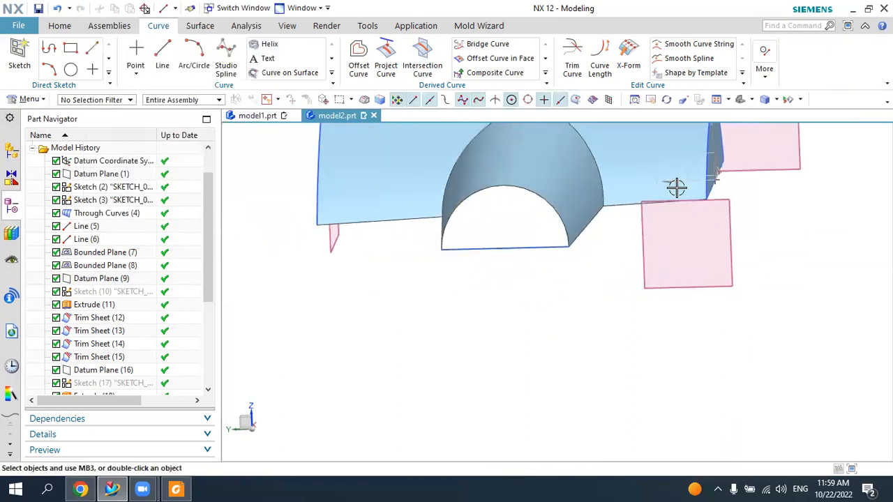
- Close this side boss's open end with a bounded plane from its half-round edge and the line beneath it
{"action": "left_click", "coordinate": [751, 99]}
{"action": "left_click", "coordinate": [201, 25]}
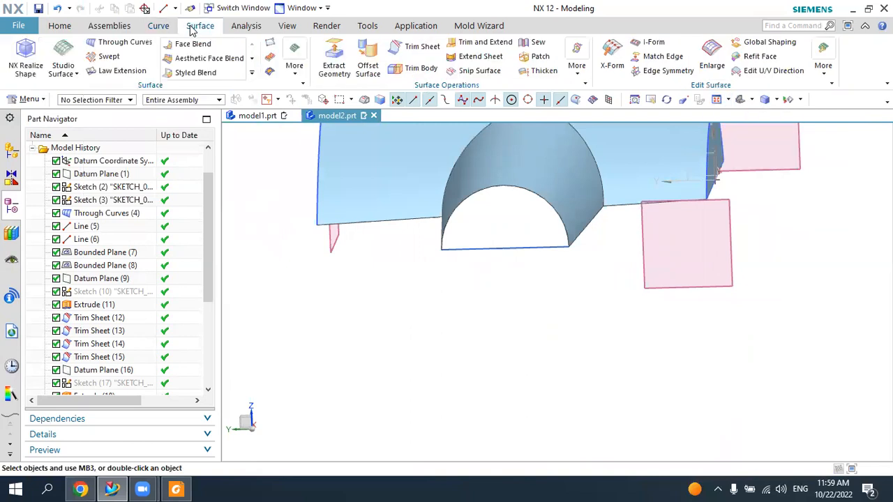
{"action": "left_click", "coordinate": [297, 66]}
{"action": "left_click", "coordinate": [396, 102]}
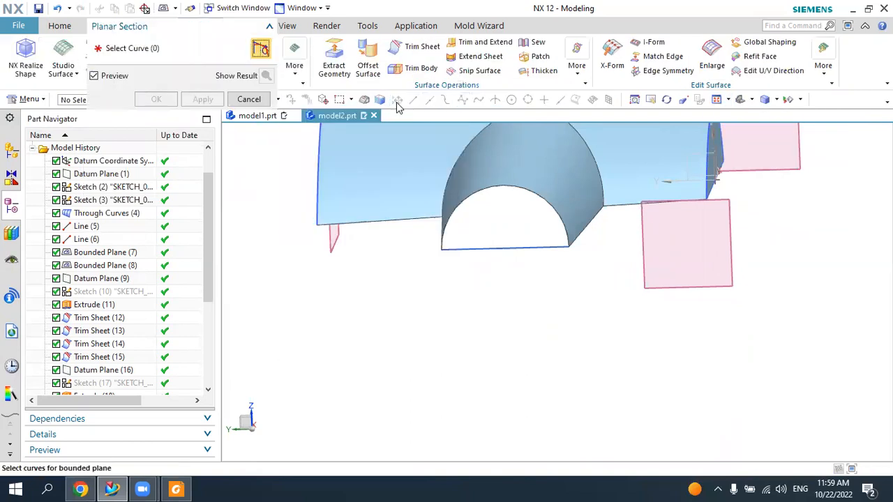
{"action": "left_click", "coordinate": [488, 200]}
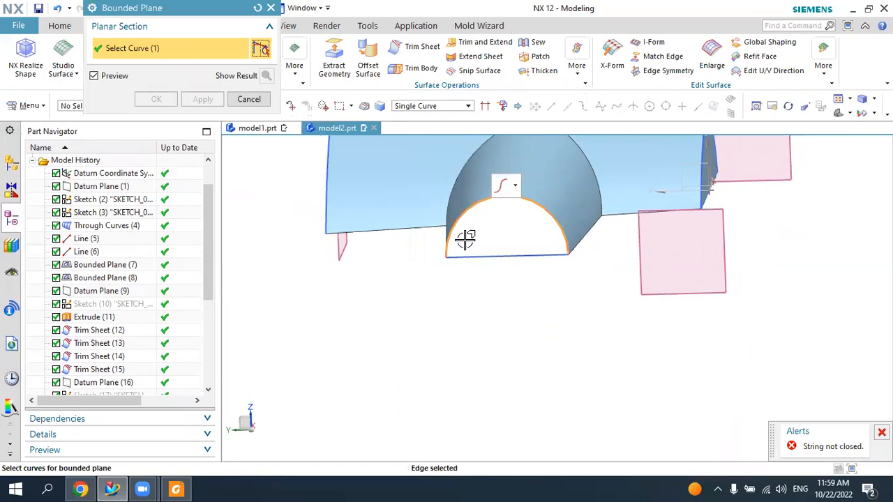
{"action": "left_click", "coordinate": [460, 256]}
{"action": "left_click", "coordinate": [197, 99]}
- Close the other side boss's open end with a bounded plane from its arc edge and base line
{"action": "middle_click_drag", "start_coordinate": [335, 196], "coordinate": [452, 247]}
{"action": "scroll", "coordinate": [454, 246], "scroll_direction": "up", "scroll_amount": 2}
{"action": "left_click", "coordinate": [425, 245]}
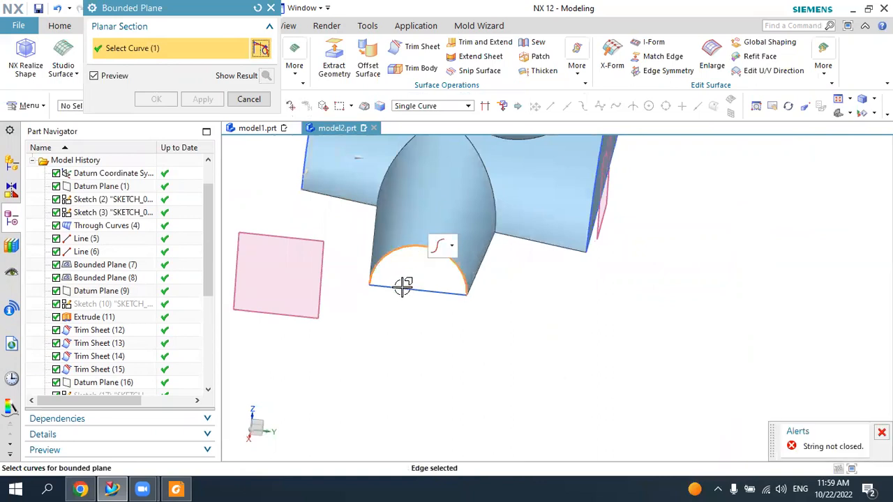
{"action": "left_click", "coordinate": [399, 288]}
{"action": "left_click", "coordinate": [157, 99]}
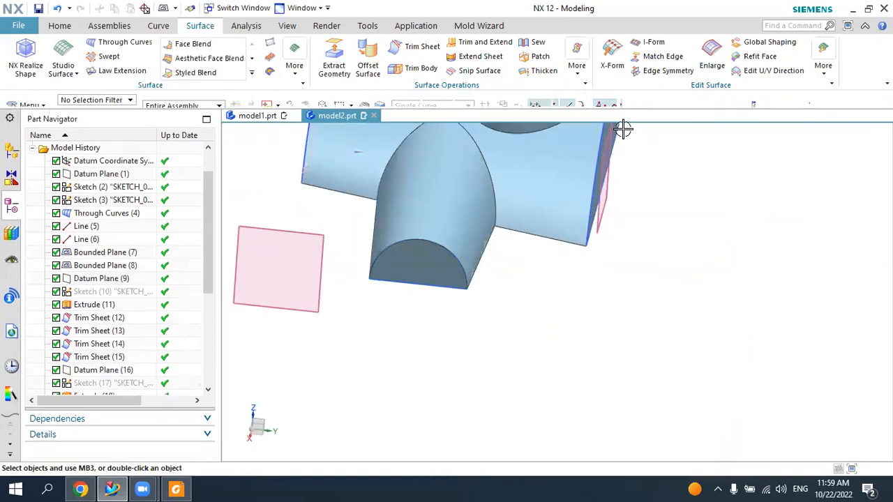
- Hide the three datum planes that carry the vertical boss and side boss sketches
{"action": "left_click", "coordinate": [741, 100]}
{"action": "middle_click_drag", "start_coordinate": [694, 211], "coordinate": [629, 204]}
{"action": "left_click", "coordinate": [598, 193]}
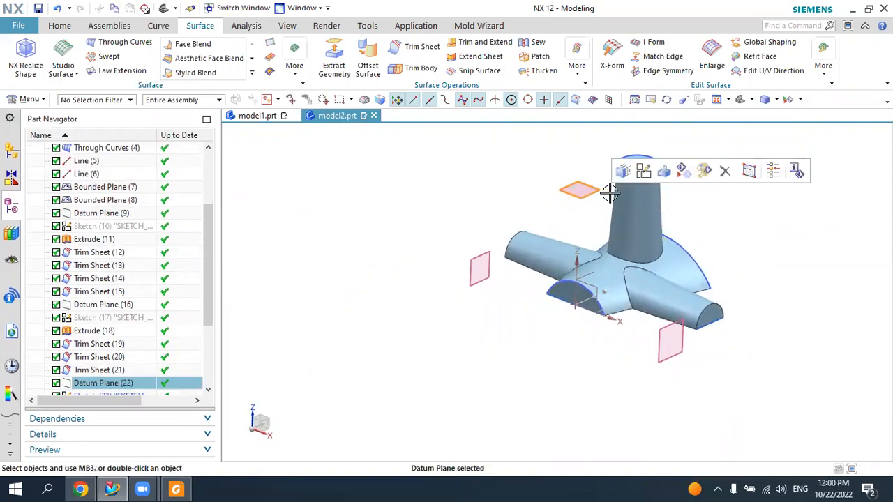
{"action": "left_click", "coordinate": [682, 173]}
{"action": "left_click", "coordinate": [484, 254]}
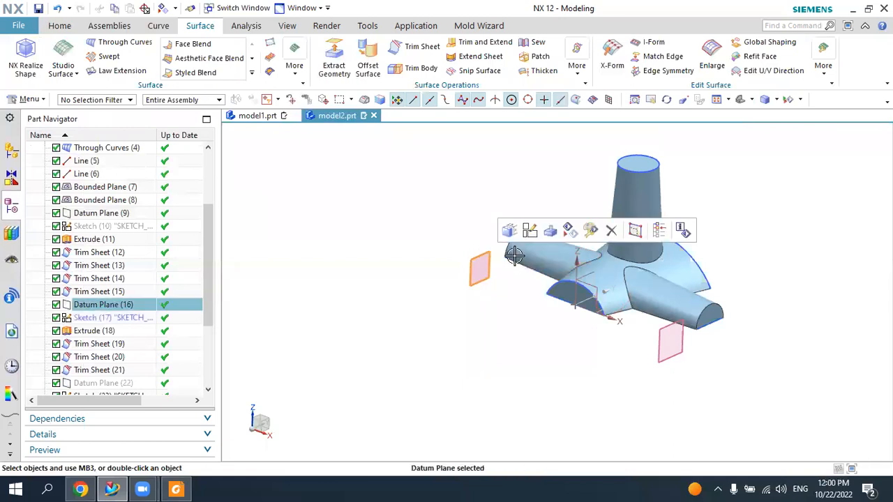
{"action": "left_click", "coordinate": [569, 232]}
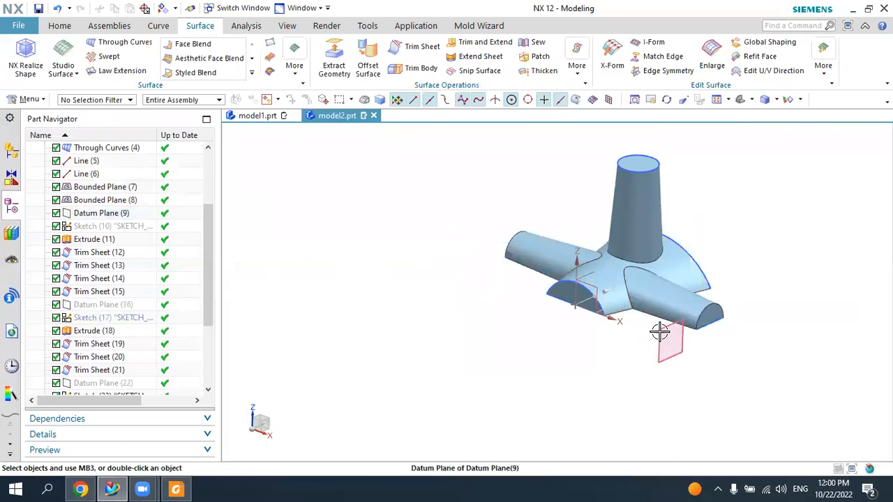
{"action": "left_click", "coordinate": [658, 334]}
{"action": "left_click", "coordinate": [743, 311]}
- Hide the profile sketches at both ends of the lofted body and the datum plane at its larger end
{"action": "scroll", "coordinate": [593, 287], "scroll_direction": "up", "scroll_amount": 3}
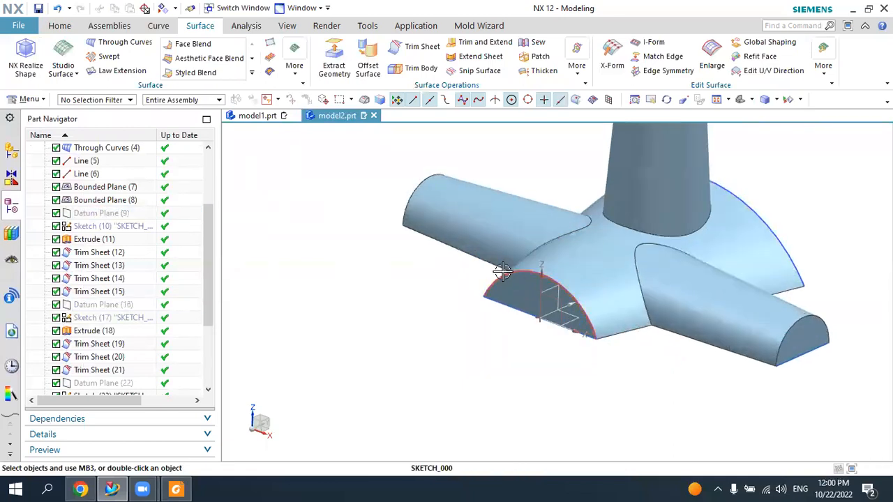
{"action": "left_click", "coordinate": [514, 270]}
{"action": "key", "text": "Escape"}
{"action": "mouse_move", "coordinate": [651, 286]}
{"action": "middle_mouse_down"}
{"action": "mouse_move", "coordinate": [600, 271]}
{"action": "mouse_move", "coordinate": [721, 276]}
{"action": "middle_mouse_up"}
{"action": "left_click", "coordinate": [752, 311]}
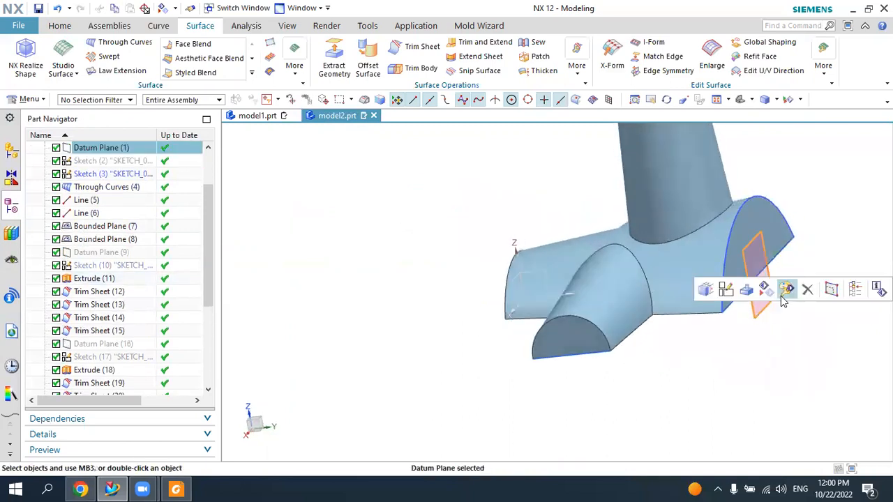
{"action": "left_click", "coordinate": [764, 290]}
{"action": "left_click", "coordinate": [763, 234]}
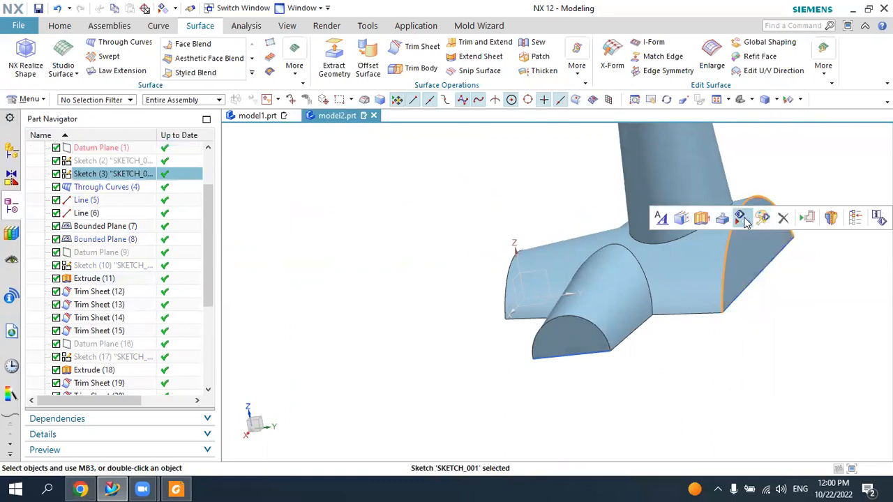
{"action": "left_click", "coordinate": [741, 218]}
- Hide the circle sketch at the upper end of the vertical boss
{"action": "key", "text": "Home"}
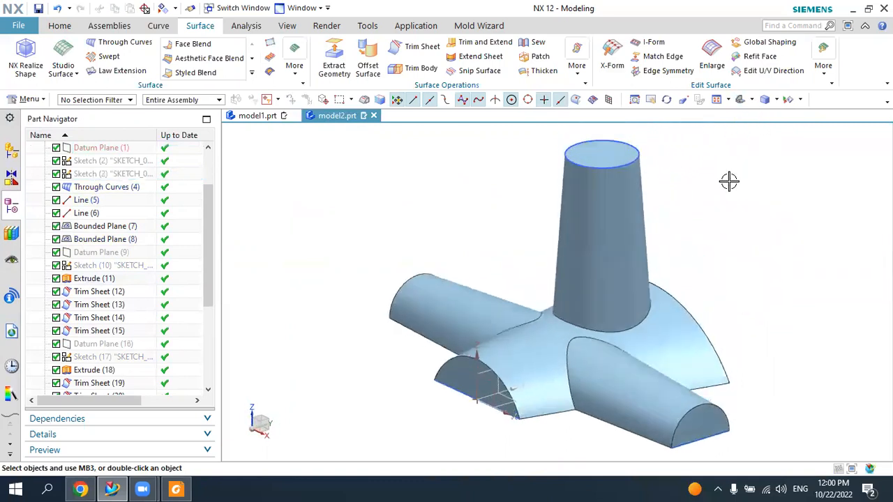
{"action": "left_click", "coordinate": [653, 160]}
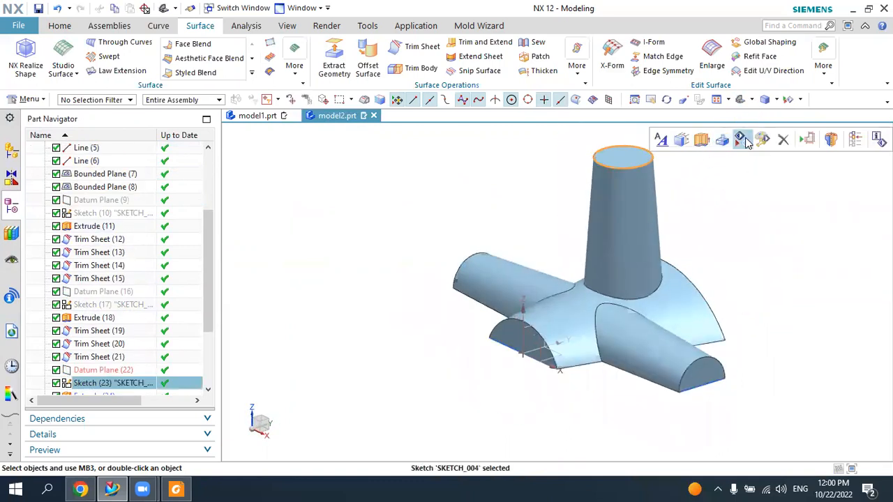
{"action": "left_click", "coordinate": [743, 136]}
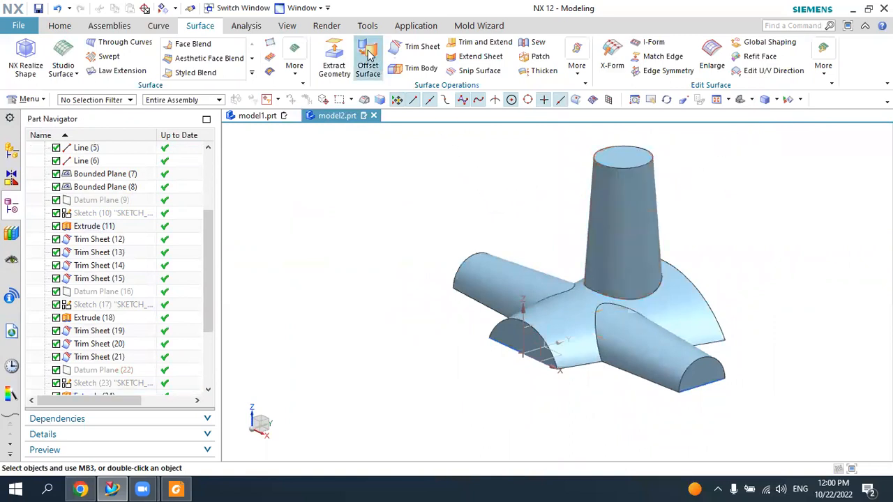
- Sew all remaining sheets to the vertical boss's upper cap as target, with body type Sheet and tolerance 0.0100
{"action": "left_click", "coordinate": [534, 46]}
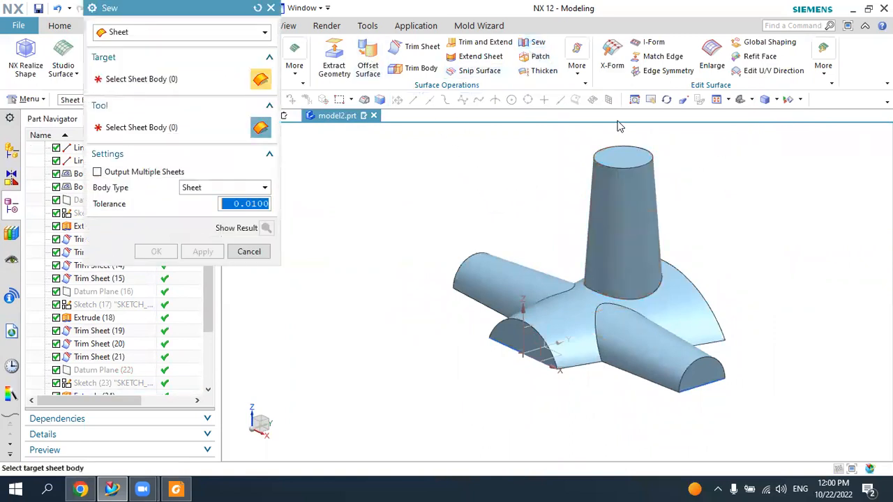
{"action": "left_click", "coordinate": [623, 157]}
{"action": "left_click", "coordinate": [663, 280]}
{"action": "left_click", "coordinate": [681, 301]}
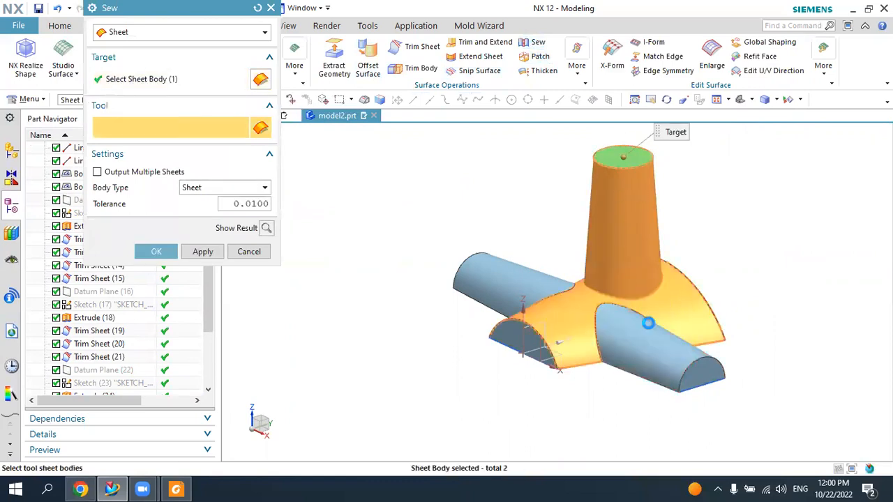
{"action": "left_click", "coordinate": [648, 322]}
{"action": "left_click", "coordinate": [701, 373]}
{"action": "left_click", "coordinate": [487, 284]}
{"action": "middle_click_drag", "start_coordinate": [487, 285], "coordinate": [522, 311]}
{"action": "left_click", "coordinate": [420, 271]}
{"action": "left_click", "coordinate": [524, 304]}
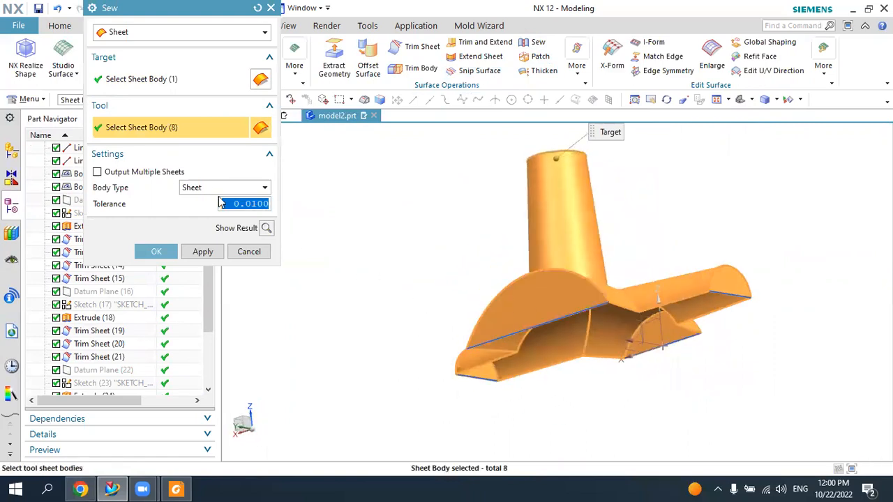
{"action": "left_click", "coordinate": [193, 189]}
{"action": "left_click", "coordinate": [193, 209]}
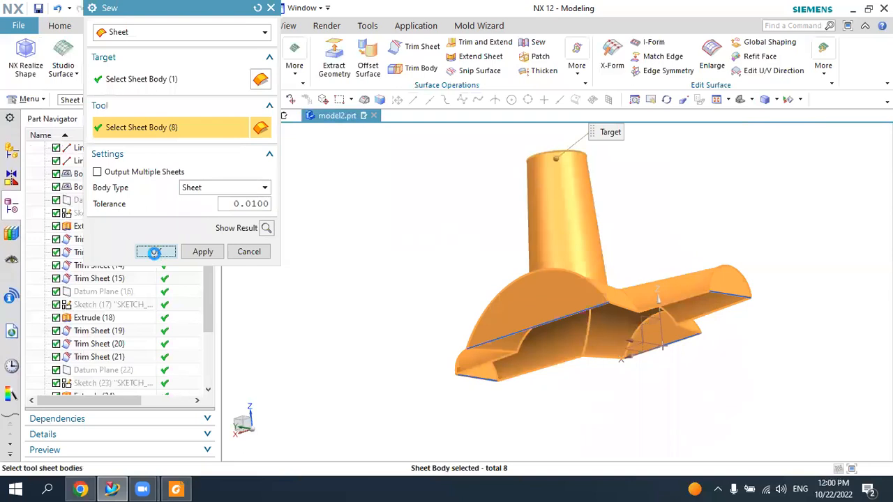
{"action": "left_click", "coordinate": [156, 251]}
- Apply a 10 mm circular edge blend to the arc edge at the lofted body's larger end
{"action": "middle_click_drag", "start_coordinate": [729, 202], "coordinate": [656, 204]}
{"action": "left_click", "coordinate": [59, 25]}
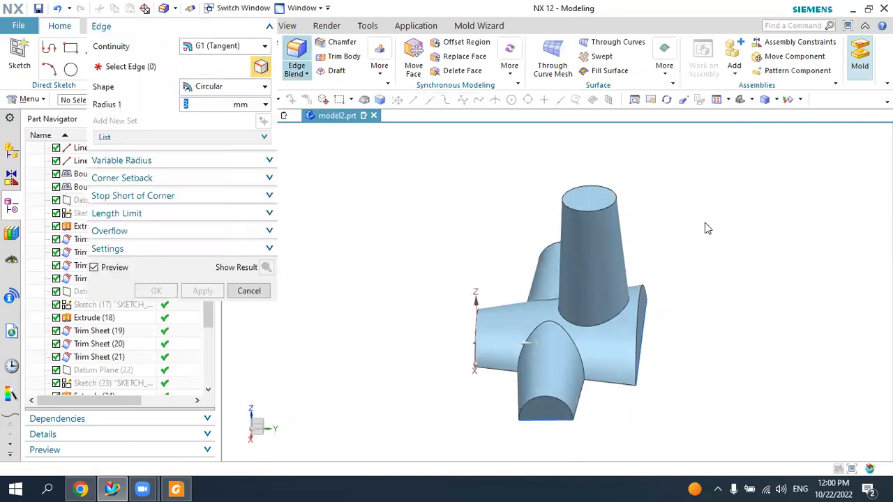
{"action": "scroll", "coordinate": [677, 223], "scroll_direction": "up", "scroll_amount": 2}
{"action": "left_click", "coordinate": [604, 339]}
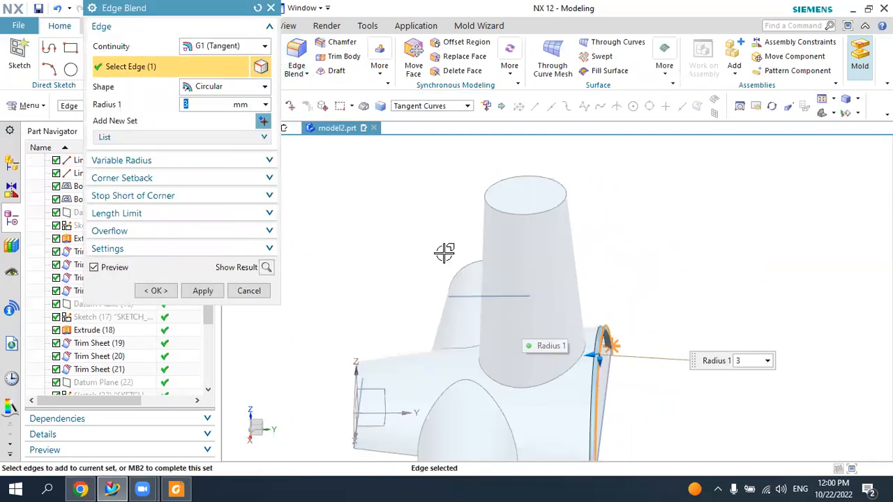
{"action": "type", "text": "10"}
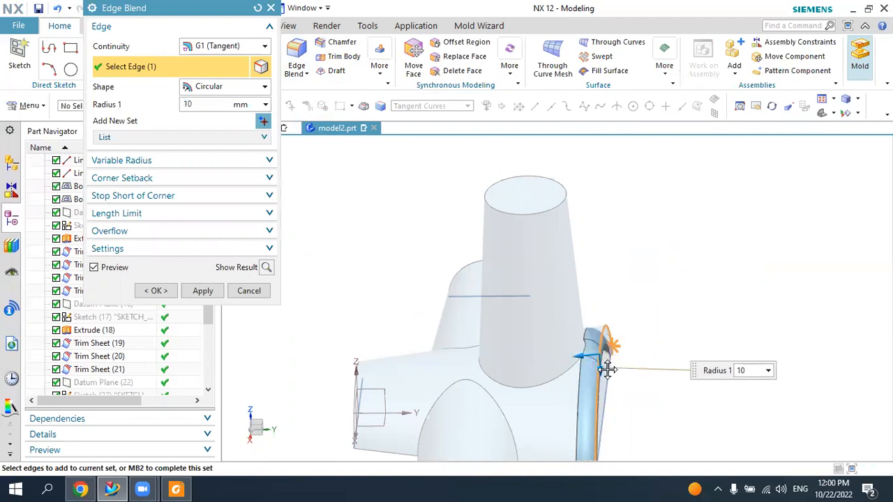
{"action": "left_click", "coordinate": [202, 291]}
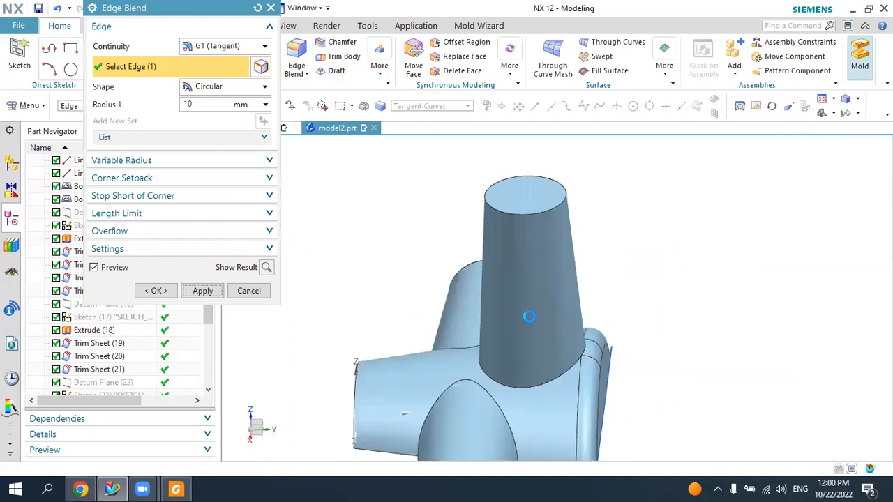
- Blend the arc edge at the lofted body's smaller end with a 10 mm radius
{"action": "scroll", "coordinate": [517, 305], "scroll_direction": "down", "scroll_amount": 1}
{"action": "left_click", "coordinate": [384, 373]}
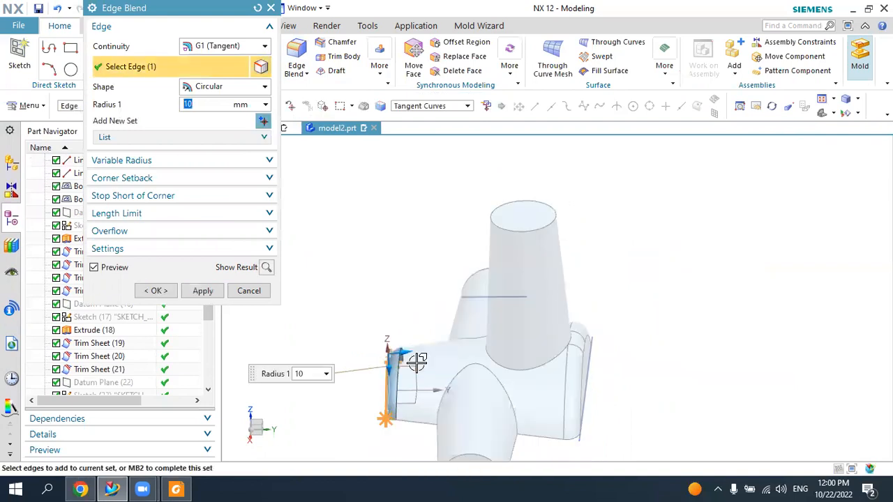
{"action": "left_click", "coordinate": [203, 291]}
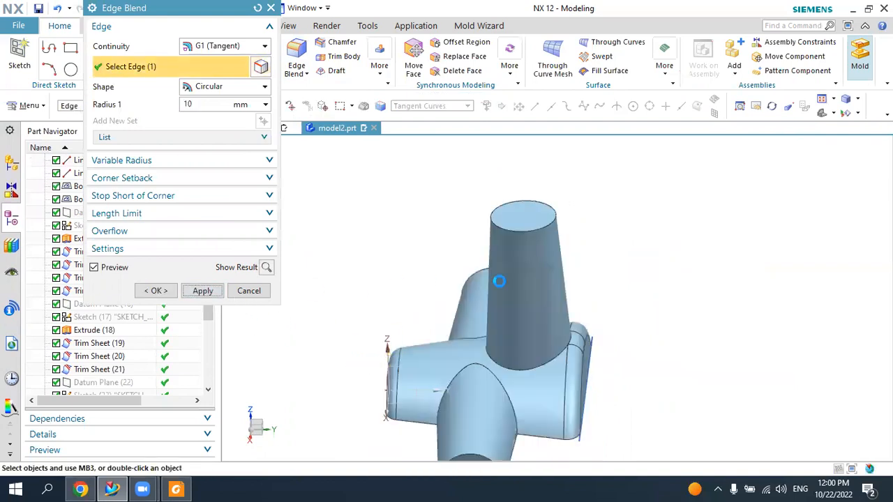
- Blend the vertical boss's upper circular edge and both side bosses' outer arc edges with a 10 mm radius
{"action": "left_click", "coordinate": [514, 233]}
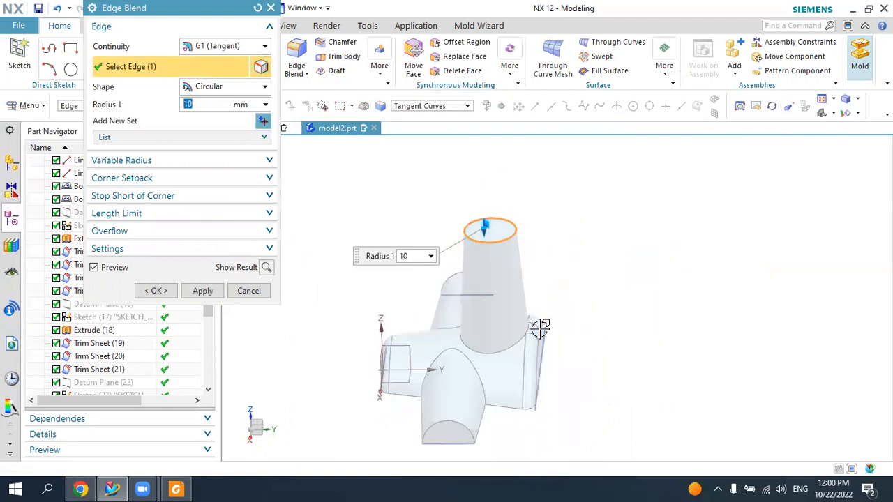
{"action": "left_click", "coordinate": [444, 420]}
{"action": "mouse_move", "coordinate": [593, 363]}
{"action": "middle_mouse_down"}
{"action": "mouse_move", "coordinate": [572, 349]}
{"action": "mouse_move", "coordinate": [583, 370]}
{"action": "middle_mouse_up"}
{"action": "left_click", "coordinate": [583, 369]}
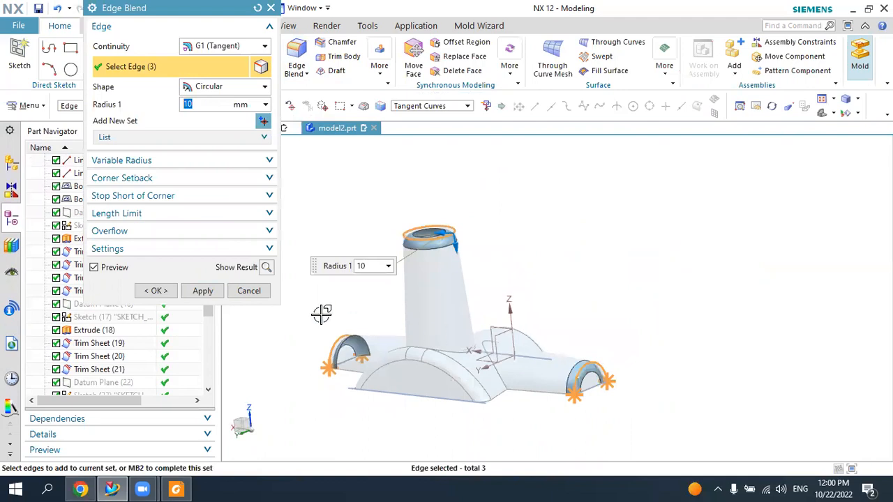
{"action": "left_click", "coordinate": [213, 292]}
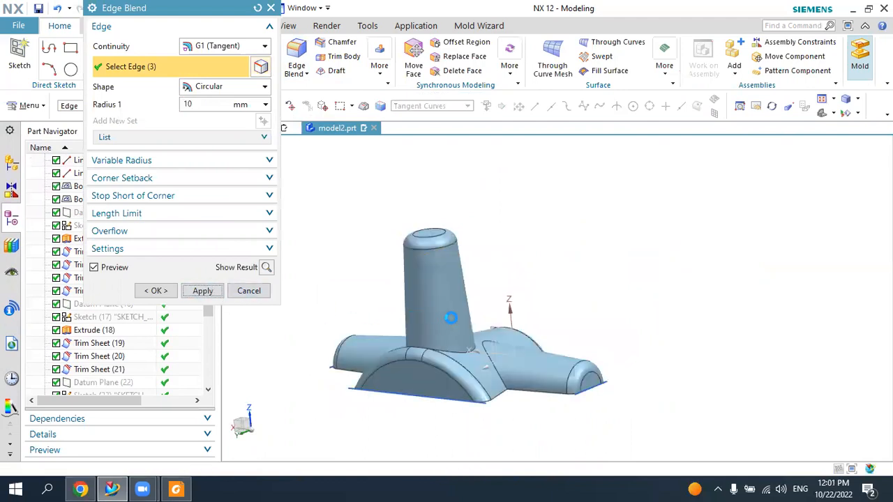
- Blend the edge where the vertical boss meets the lofted body with a 10 mm radius
{"action": "middle_click_drag", "start_coordinate": [454, 309], "coordinate": [502, 359]}
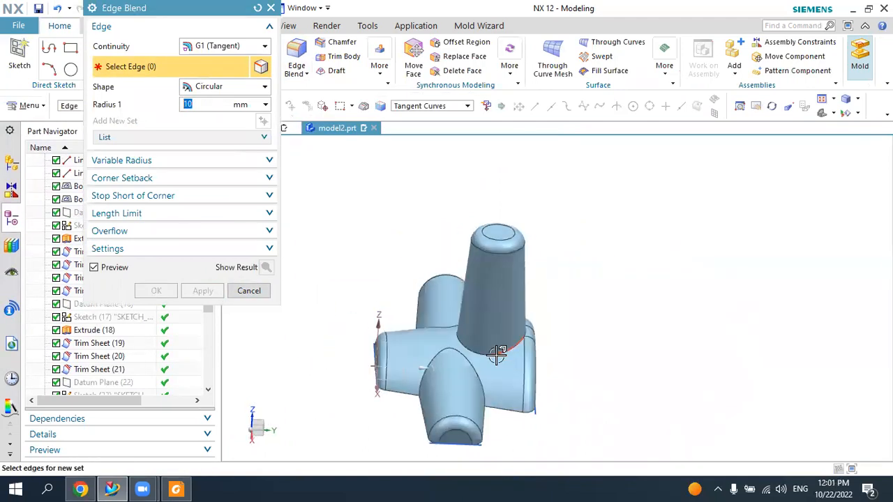
{"action": "left_click", "coordinate": [496, 355]}
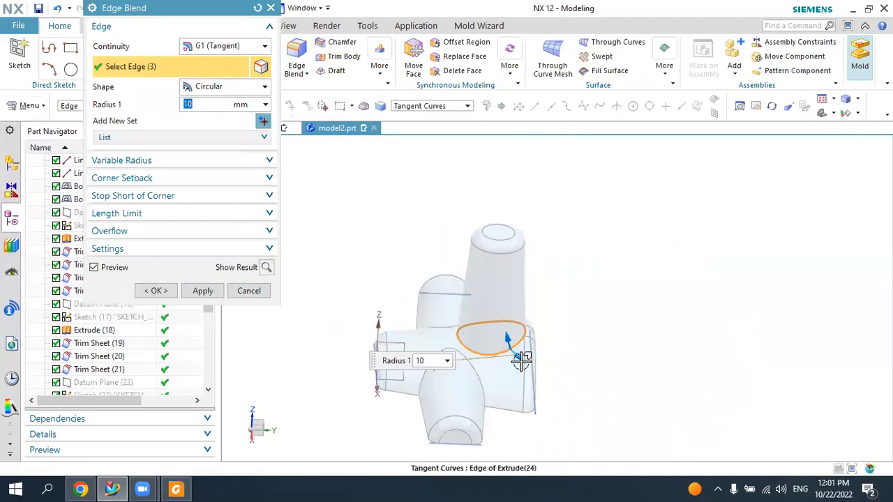
{"action": "left_click", "coordinate": [203, 292]}
{"action": "middle_click_drag", "start_coordinate": [554, 286], "coordinate": [474, 291]}
{"action": "left_click", "coordinate": [255, 291]}
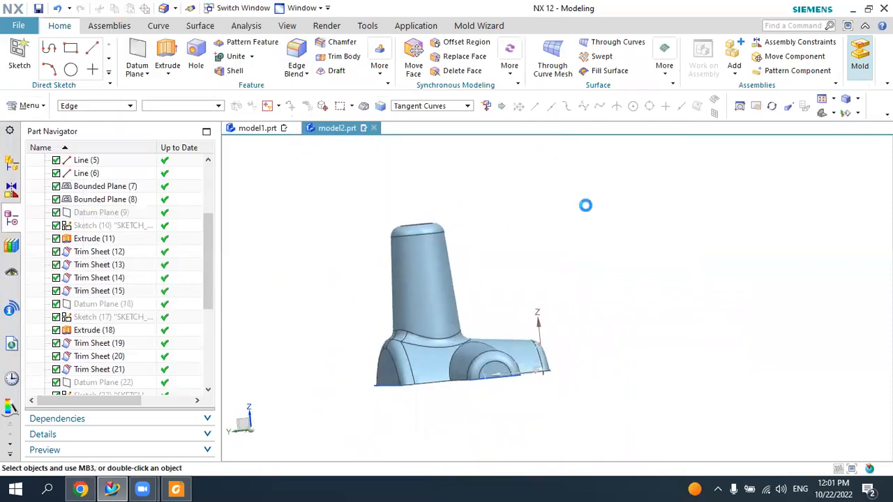
- Hide three of the straight construction lines at the base edges: the lofted body's larger-end line and both side bosses' lines
{"action": "middle_click_drag", "start_coordinate": [733, 119], "coordinate": [653, 237]}
{"action": "left_click", "coordinate": [618, 396]}
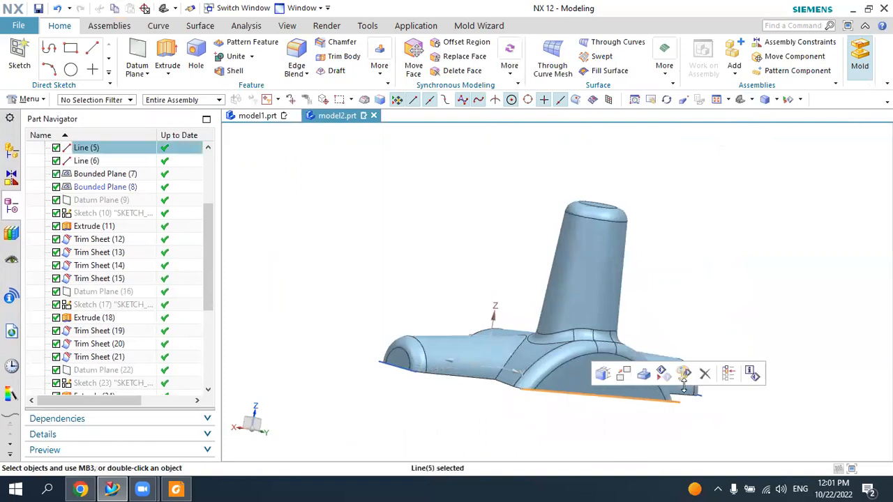
{"action": "left_click", "coordinate": [662, 375]}
{"action": "left_click", "coordinate": [701, 396]}
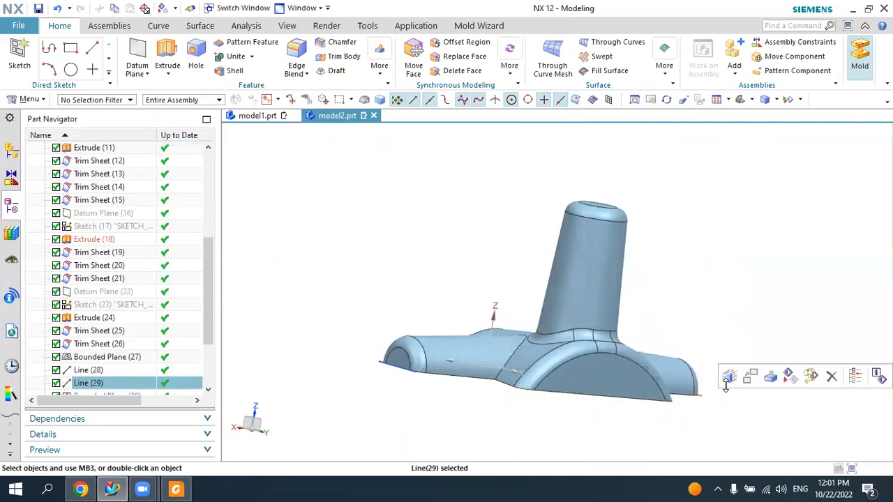
{"action": "left_click", "coordinate": [789, 380]}
{"action": "left_click", "coordinate": [405, 366]}
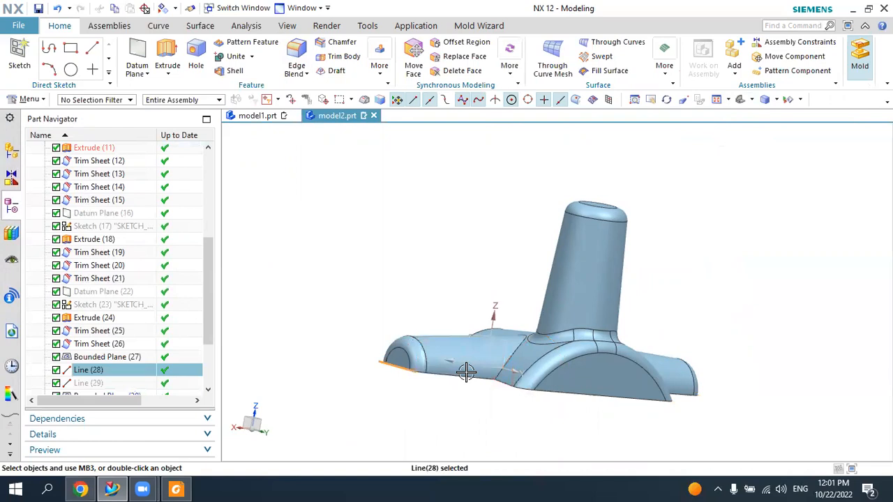
{"action": "left_click", "coordinate": [512, 347]}
{"action": "middle_click_drag", "start_coordinate": [741, 133], "coordinate": [721, 237]}
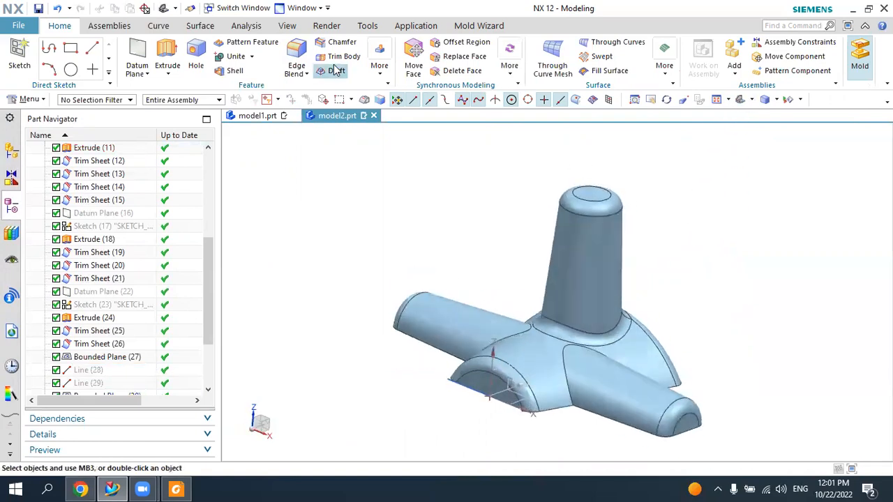
{"action": "left_click", "coordinate": [664, 66]}
{"action": "left_click", "coordinate": [674, 104]}
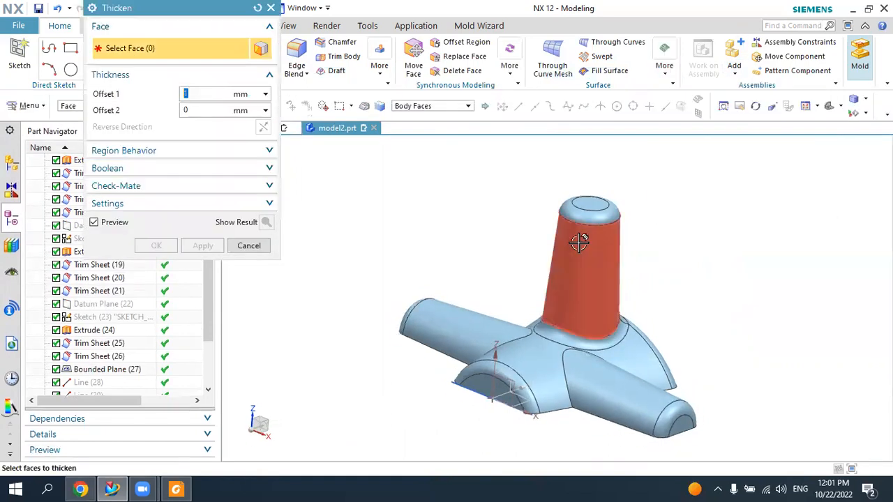
{"action": "left_click", "coordinate": [578, 241]}
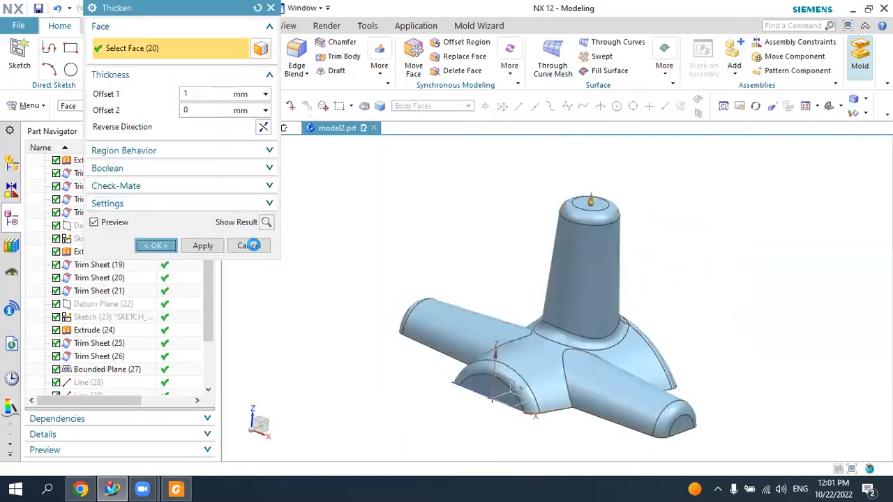
{"action": "left_click", "coordinate": [248, 245]}
- Change the display colour of the blended sheet body and the datum coordinate system to light yellow
{"action": "middle_click_drag", "start_coordinate": [502, 272], "coordinate": [447, 175]}
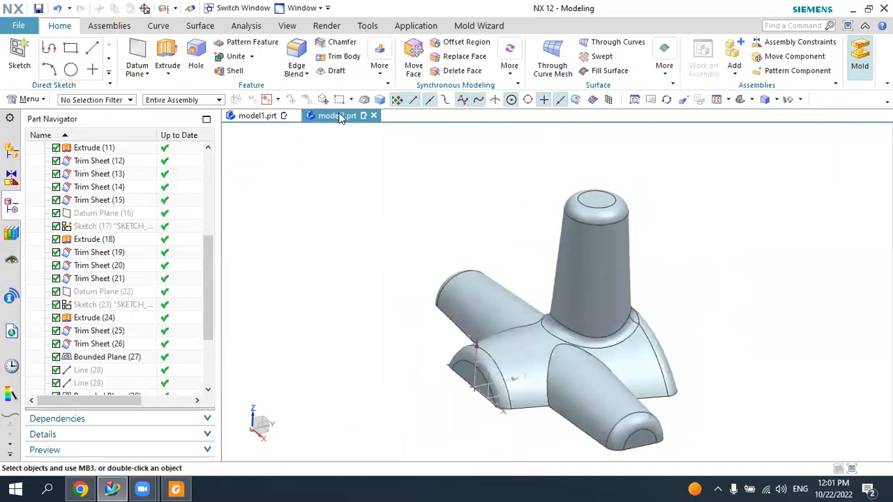
{"action": "left_click", "coordinate": [286, 25]}
{"action": "left_click", "coordinate": [461, 65]}
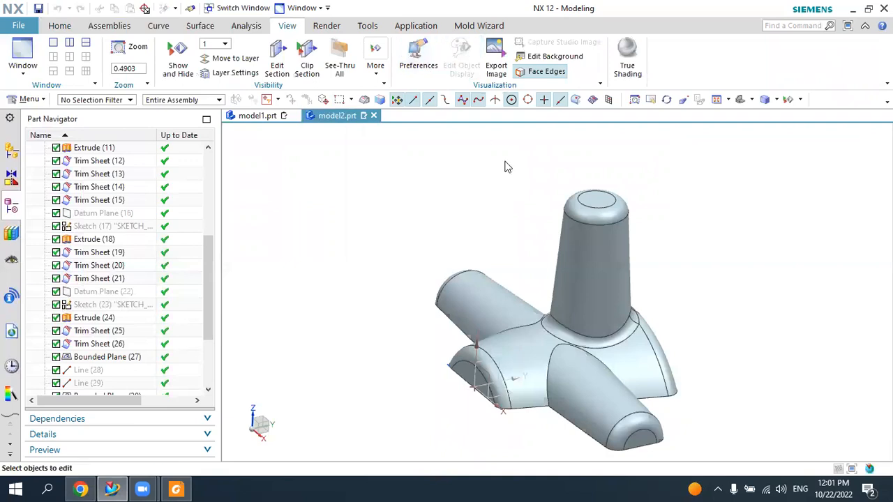
{"action": "left_click", "coordinate": [489, 297]}
{"action": "middle_click_drag", "start_coordinate": [482, 285], "coordinate": [528, 307]}
{"action": "left_click", "coordinate": [485, 293]}
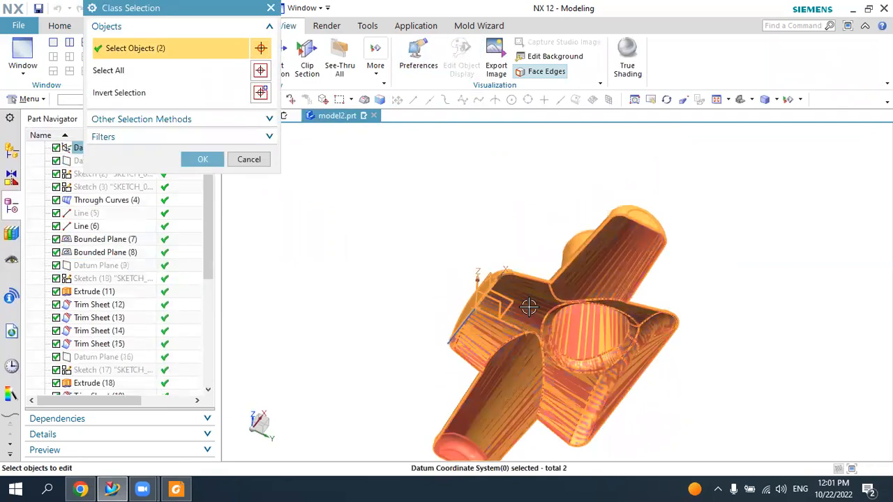
{"action": "left_click", "coordinate": [528, 307]}
{"action": "left_click", "coordinate": [213, 164]}
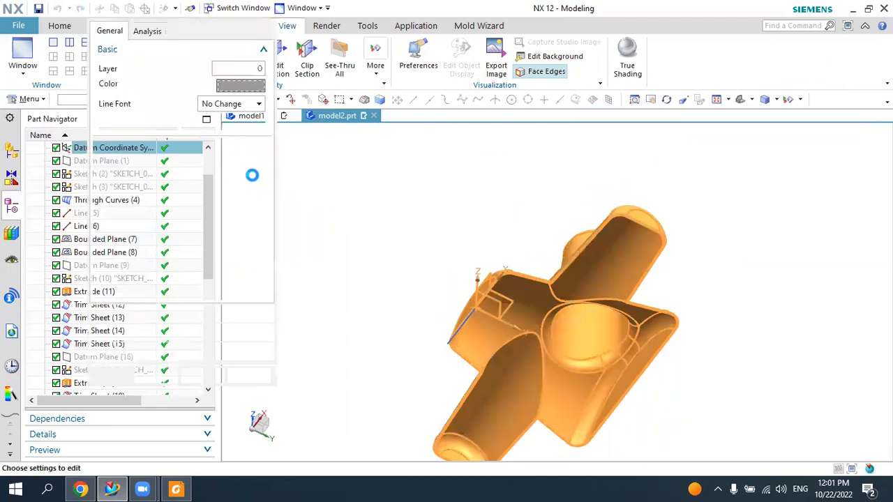
{"action": "left_click", "coordinate": [242, 85]}
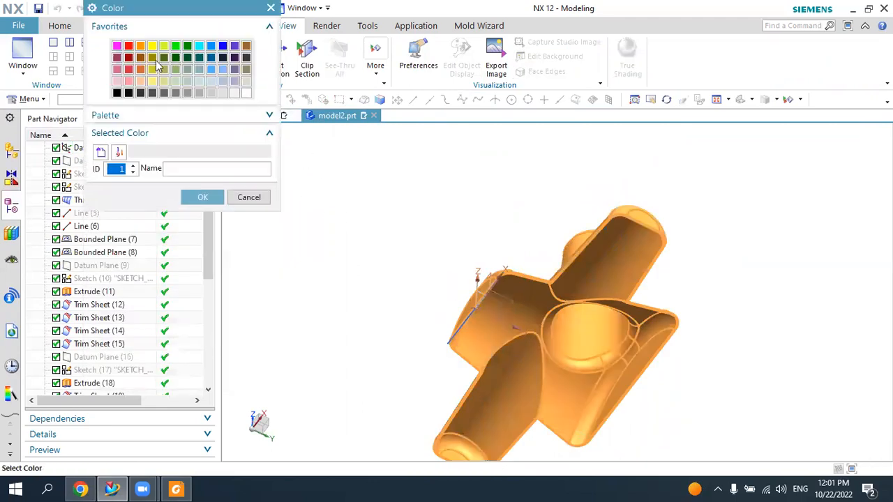
{"action": "left_click", "coordinate": [195, 196]}
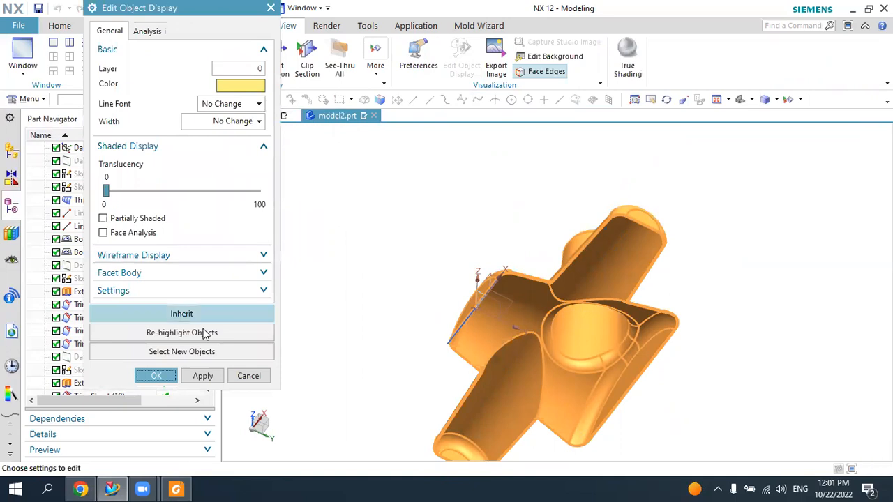
{"action": "left_click", "coordinate": [153, 374]}
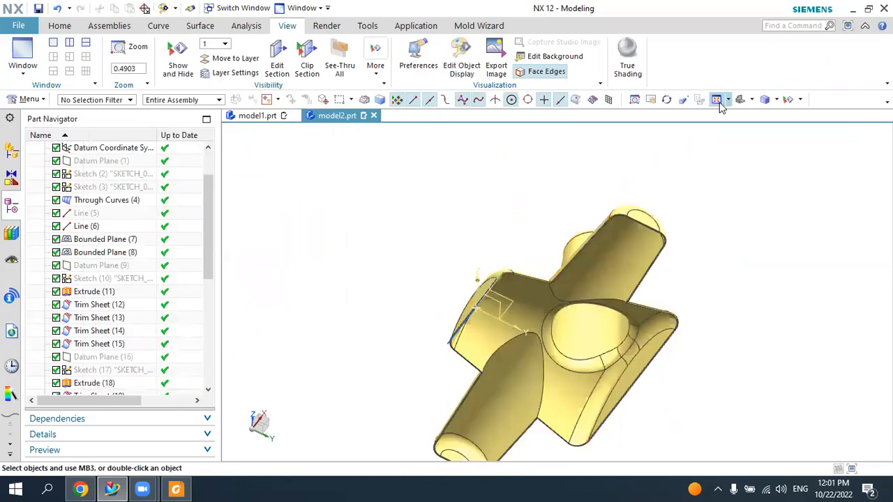
- Hide the remaining construction line at the base of the lofted body's end beside the datum coordinate system
{"action": "left_click", "coordinate": [740, 99]}
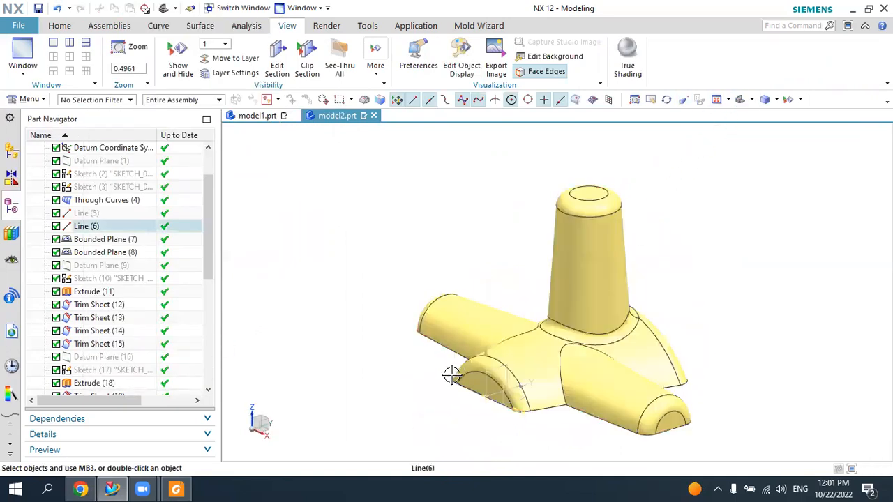
{"action": "left_click", "coordinate": [451, 375]}
{"action": "left_click", "coordinate": [705, 358]}
{"action": "middle_click_drag", "start_coordinate": [705, 359], "coordinate": [683, 361]}
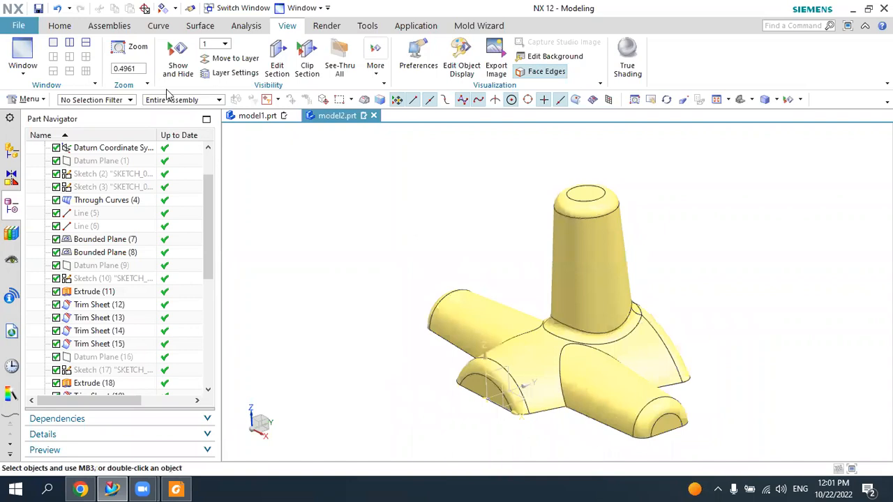
- Create a new part named model3.prt from the millimetre Model template and give its graphics view a white background
{"action": "left_click", "coordinate": [59, 26]}
{"action": "left_click", "coordinate": [23, 31]}
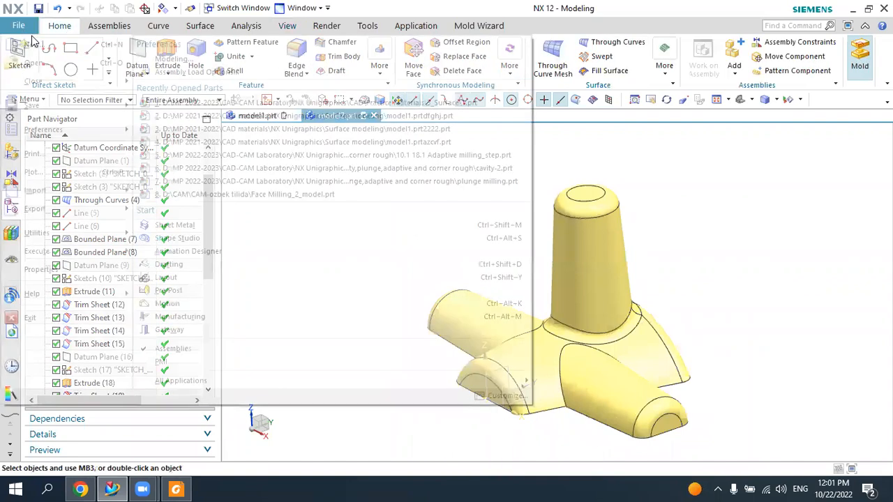
{"action": "left_click", "coordinate": [31, 42]}
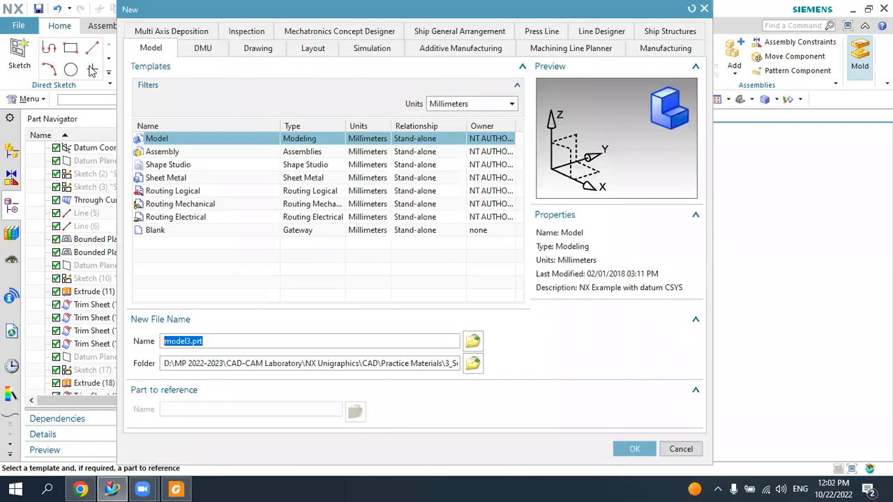
{"action": "left_click", "coordinate": [634, 450]}
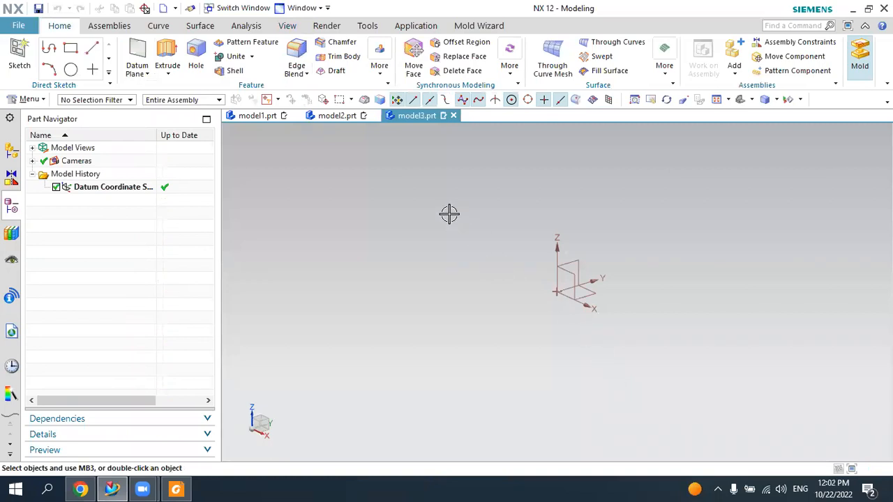
{"action": "right_click", "coordinate": [430, 182]}
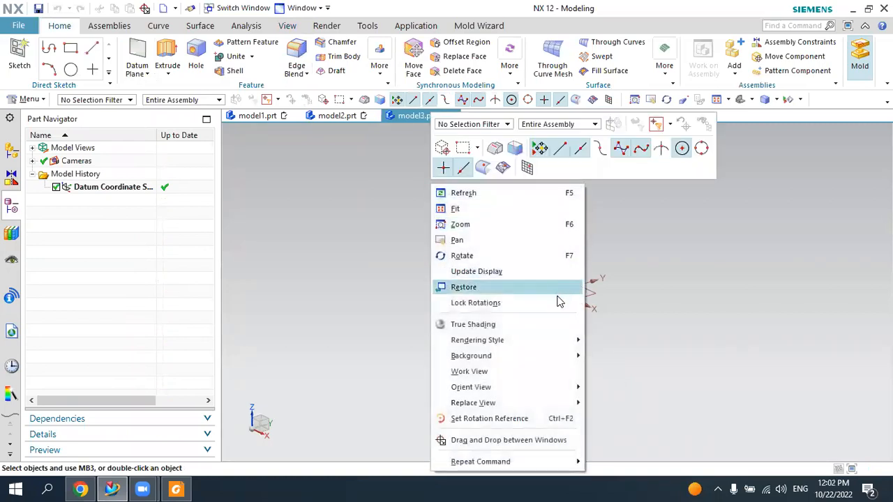
{"action": "left_click", "coordinate": [560, 327]}
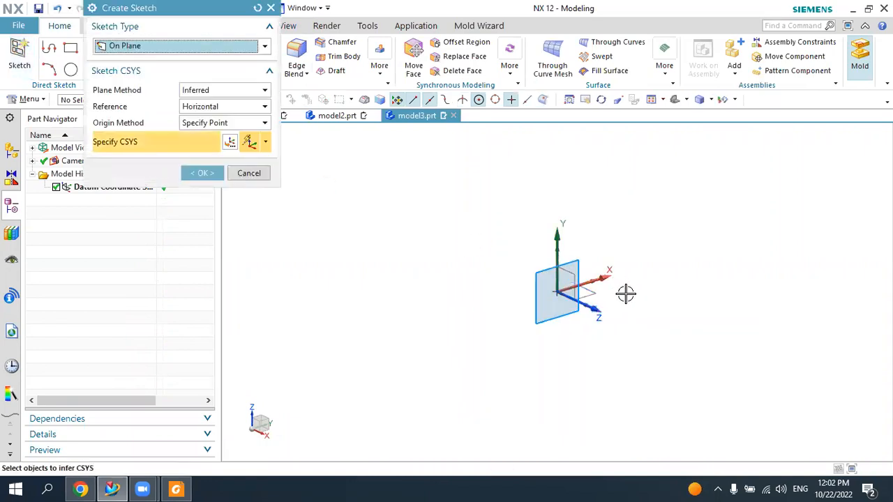
- Start a sketch on the datum XY plane and draw a horizontal reference line about 194 mm long spanning the Y axis
{"action": "left_click", "coordinate": [590, 292]}
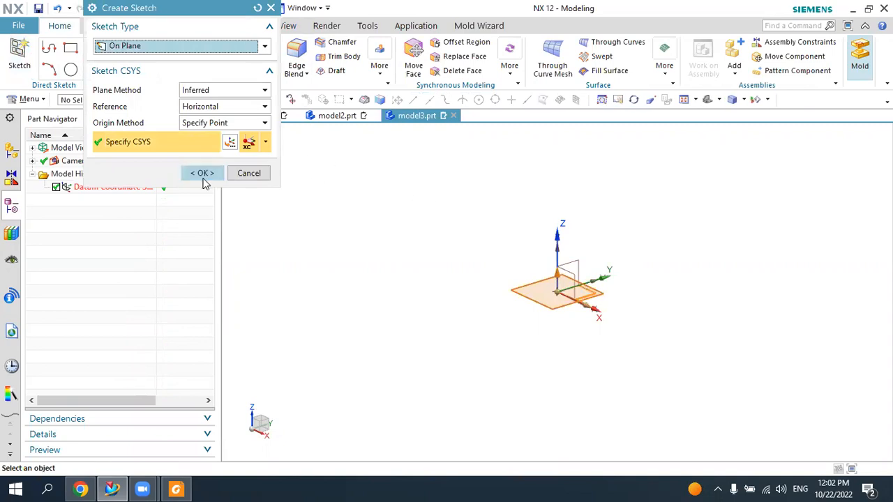
{"action": "left_click", "coordinate": [202, 173]}
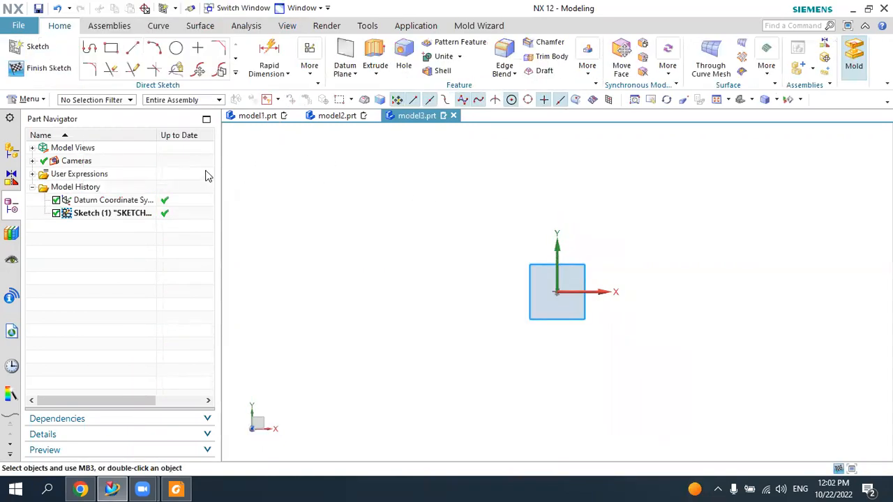
{"action": "left_click", "coordinate": [133, 47]}
{"action": "left_click", "coordinate": [323, 285]}
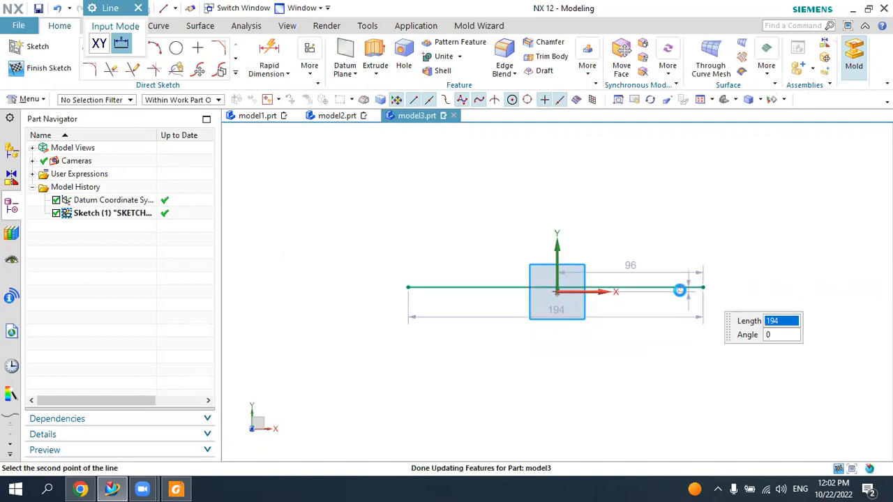
{"action": "left_click", "coordinate": [785, 285]}
{"action": "key", "text": "Escape"}
{"action": "left_click", "coordinate": [465, 279]}
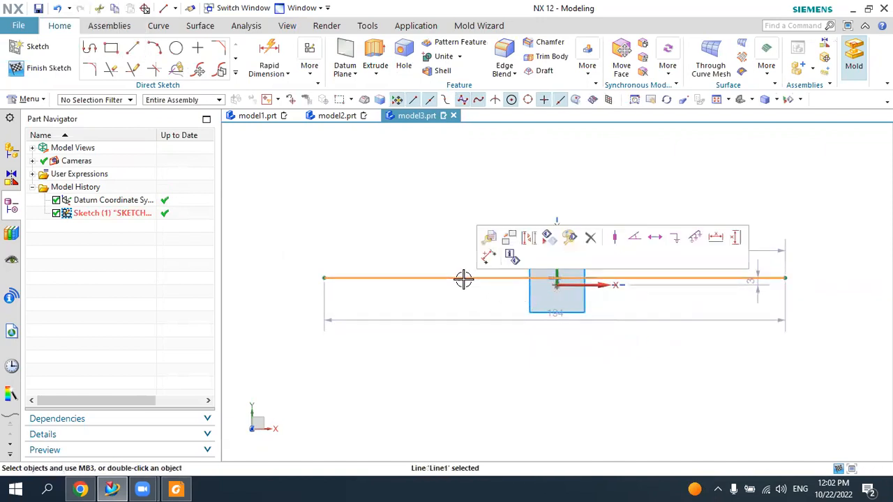
{"action": "left_click", "coordinate": [528, 239]}
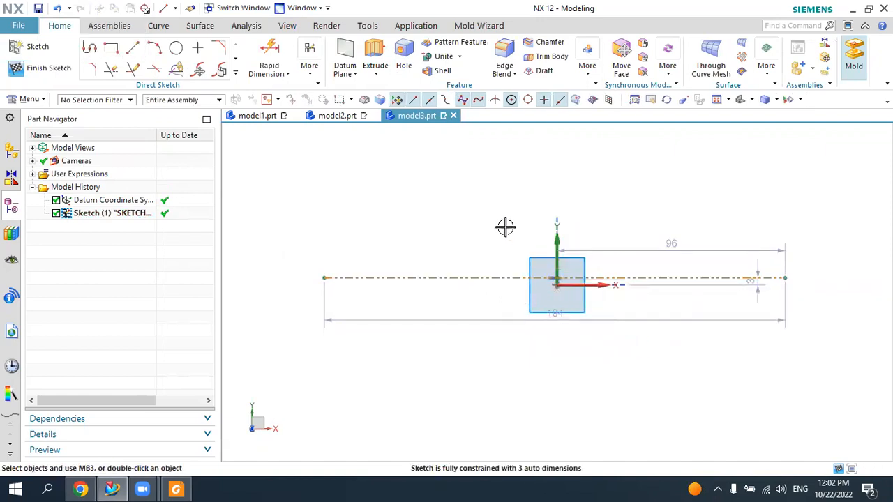
- Apply a Horizontal Alignment constraint between the reference line's midpoint and the sketch origin
{"action": "left_click", "coordinate": [314, 70]}
{"action": "left_click", "coordinate": [330, 118]}
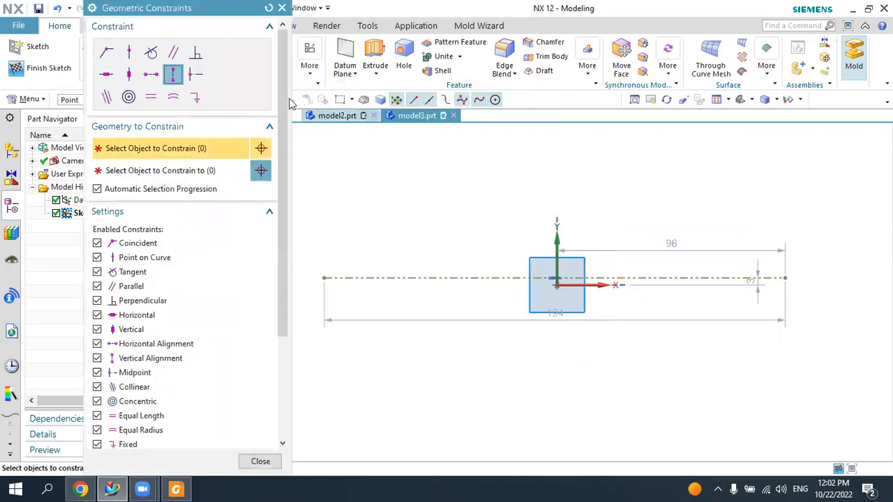
{"action": "left_click", "coordinate": [154, 78]}
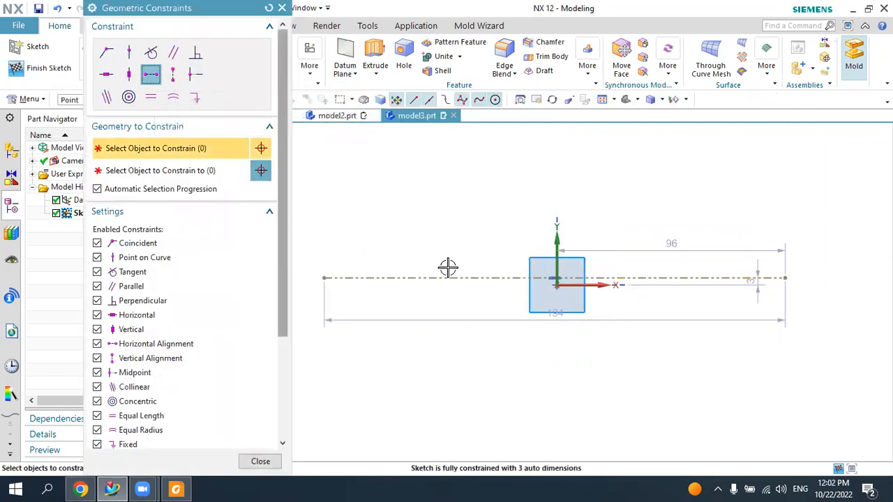
{"action": "left_click", "coordinate": [549, 287]}
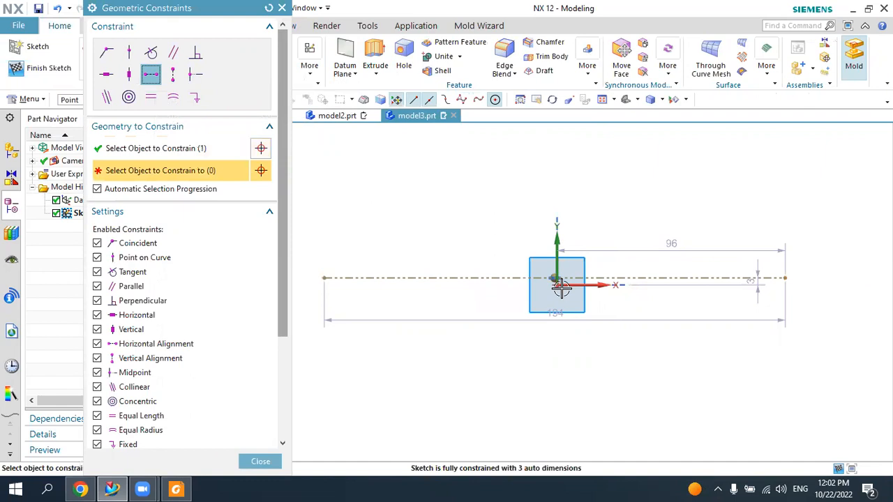
{"action": "left_click", "coordinate": [561, 288]}
{"action": "scroll", "coordinate": [564, 276], "scroll_direction": "down", "scroll_amount": 2}
{"action": "key", "text": "Escape"}
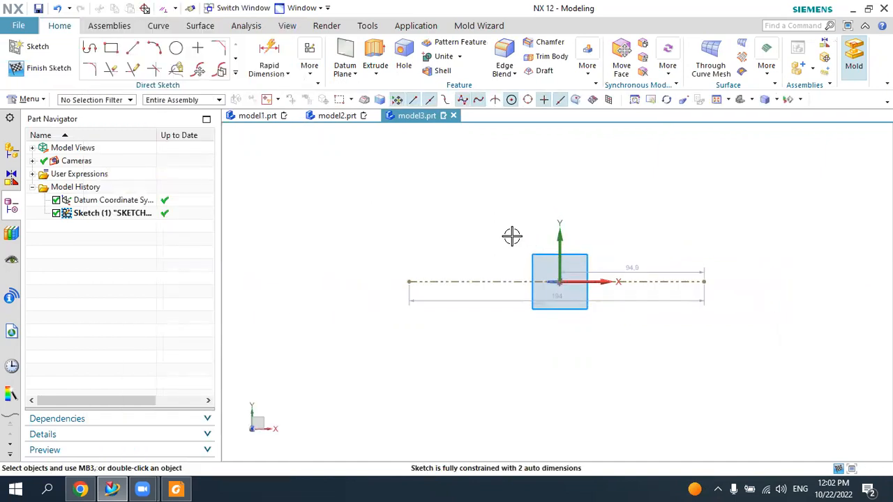
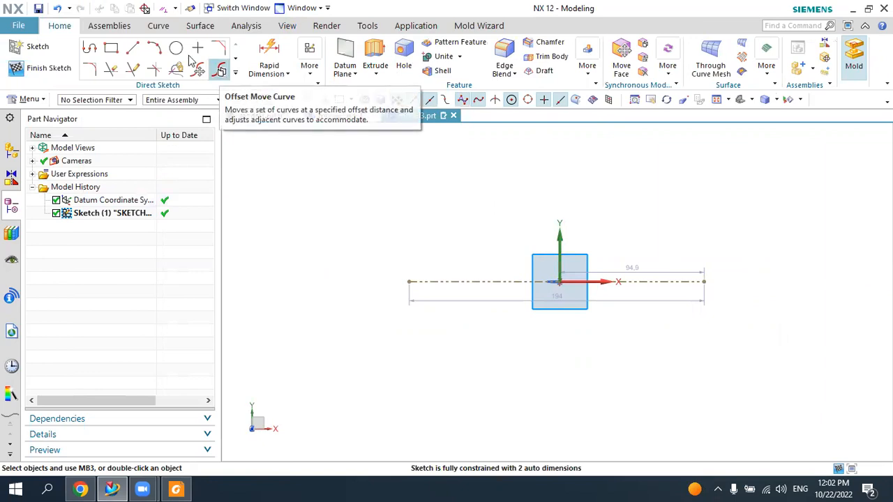
- Draw a vertical line about 86 mm long upward from the reference line's left endpoint
{"action": "left_click", "coordinate": [133, 50]}
{"action": "left_click", "coordinate": [409, 281]}
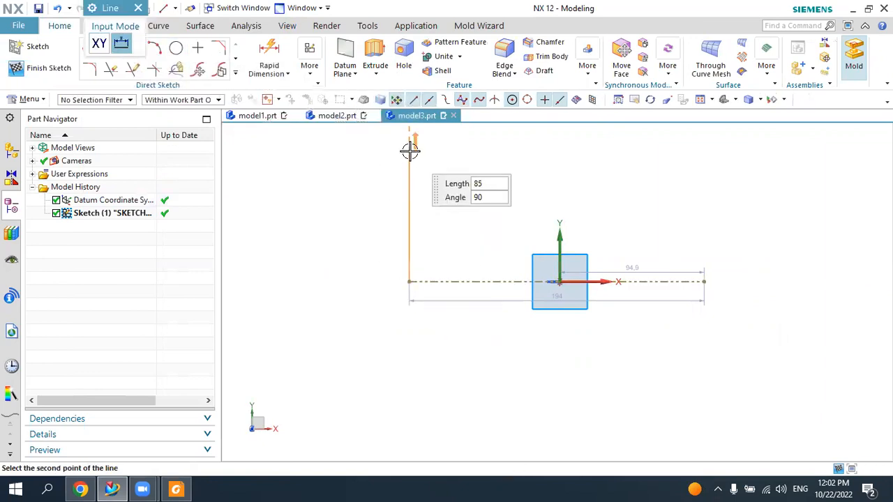
{"action": "left_click", "coordinate": [410, 149]}
- Draw a three-point arc of about 10.9 mm radius starting at the vertical line's upper end and curving over to the right
{"action": "scroll", "coordinate": [480, 144], "scroll_direction": "down", "scroll_amount": 1}
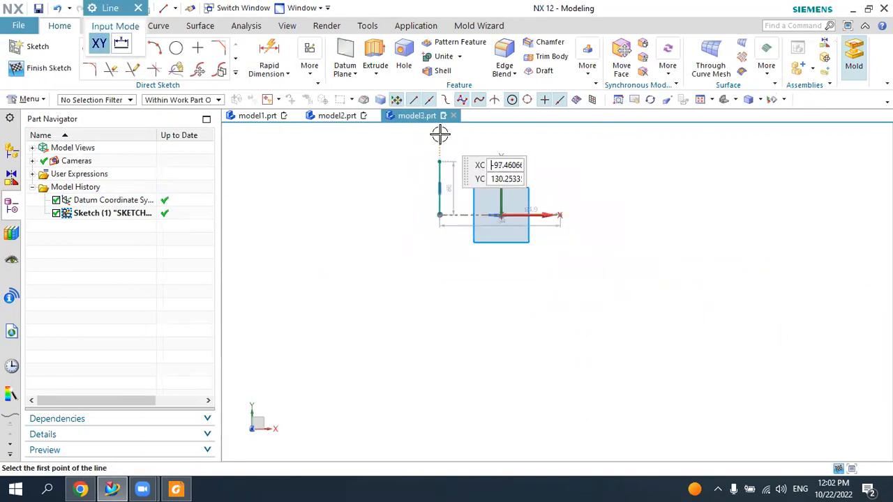
{"action": "scroll", "coordinate": [475, 155], "scroll_direction": "up", "scroll_amount": 3}
{"action": "left_click", "coordinate": [158, 49]}
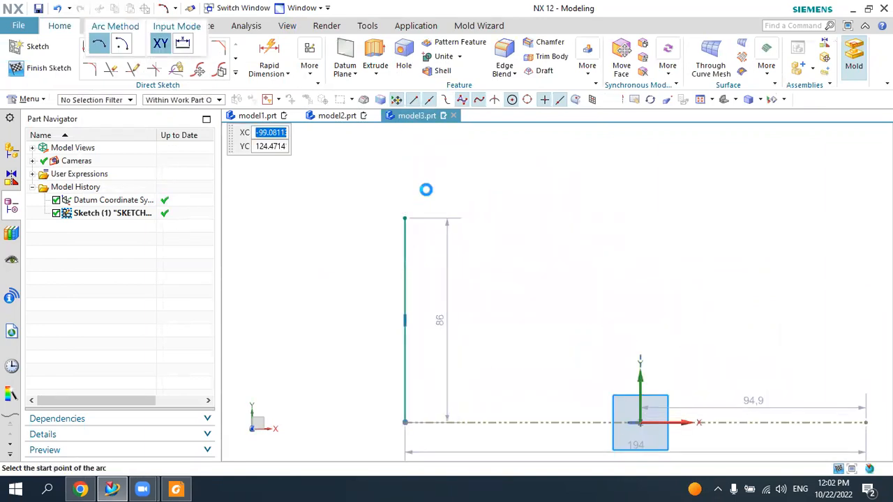
{"action": "left_click", "coordinate": [404, 218]}
{"action": "left_click", "coordinate": [457, 213]}
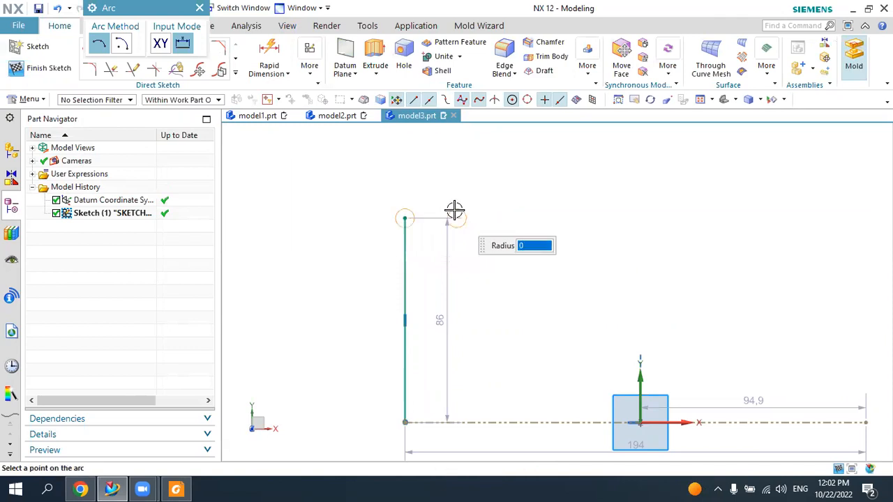
{"action": "left_click", "coordinate": [438, 194]}
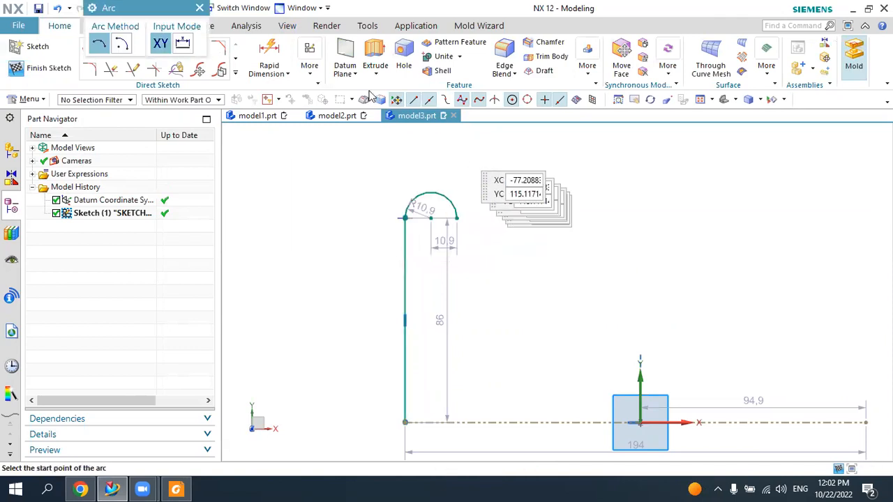
- Draw a vertical line about 34 mm long downward from the arc's free end
{"action": "left_click", "coordinate": [199, 7]}
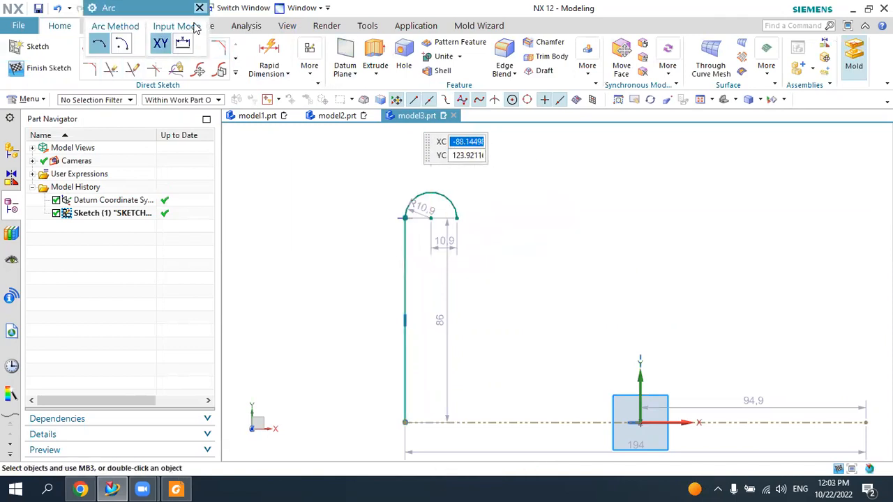
{"action": "left_click", "coordinate": [457, 217]}
{"action": "left_click", "coordinate": [452, 299]}
{"action": "scroll", "coordinate": [479, 259], "scroll_direction": "down", "scroll_amount": 3}
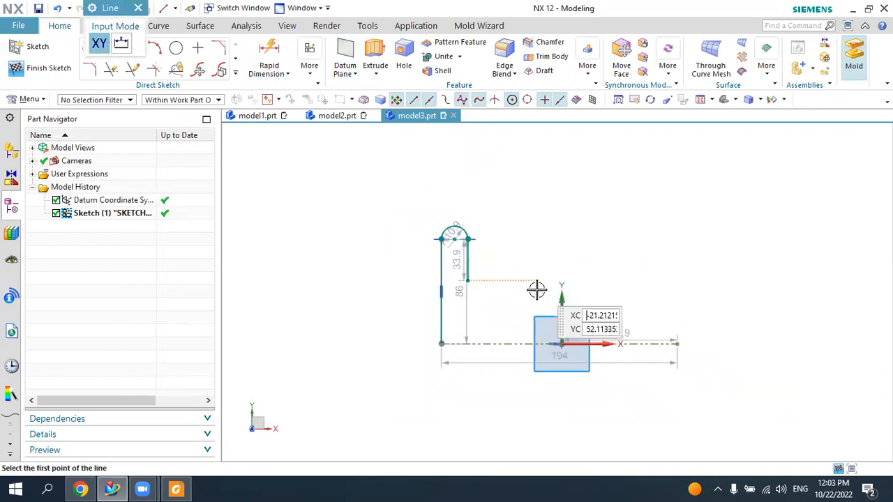
- Draw a sloped line about 155 mm long from the short vertical line's lower end, descending to the right across the Y axis
{"action": "left_click", "coordinate": [467, 281]}
{"action": "left_click", "coordinate": [650, 317]}
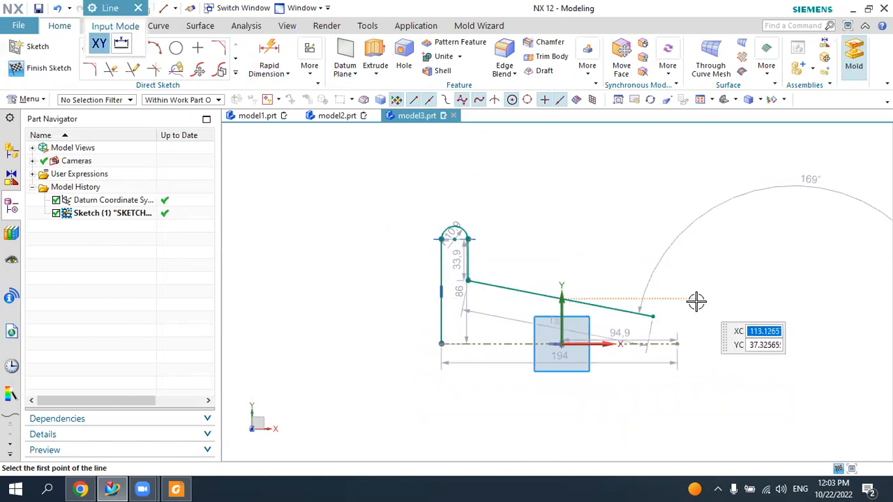
{"action": "scroll", "coordinate": [691, 304], "scroll_direction": "up", "scroll_amount": 2}
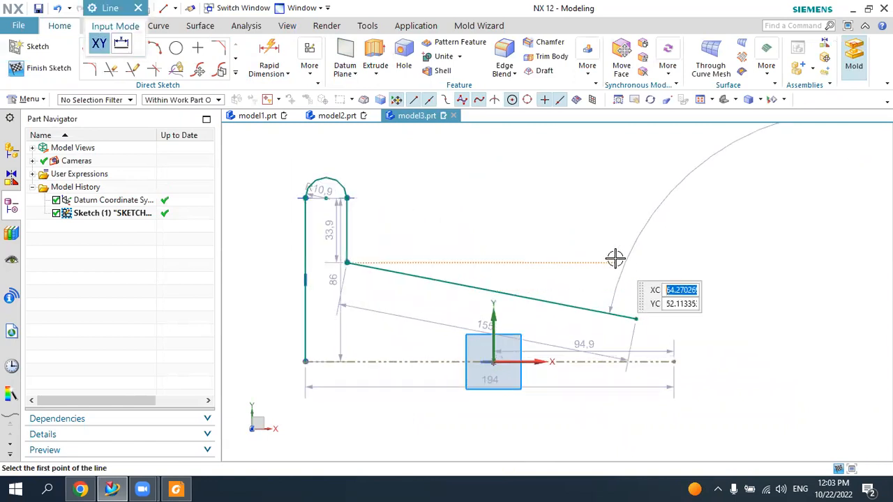
{"action": "key", "text": "Escape"}
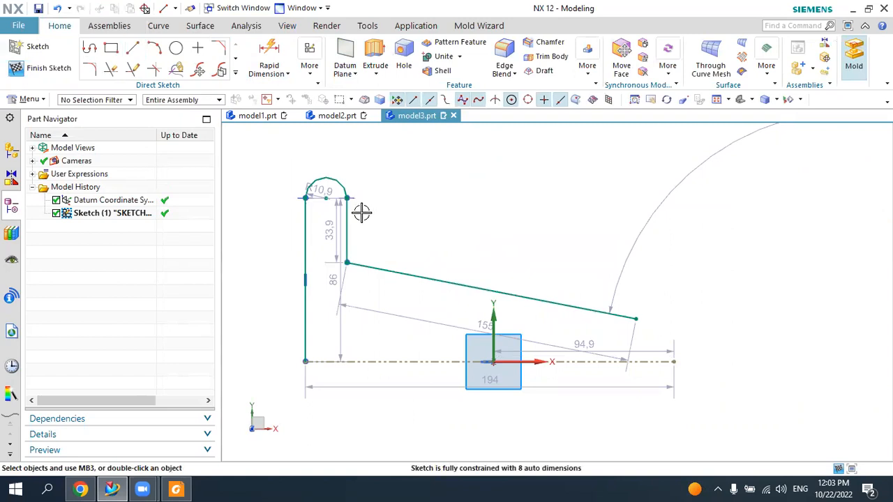
- Dimension the long vertical line's length and set it to 60 mm
{"action": "key", "text": "d"}
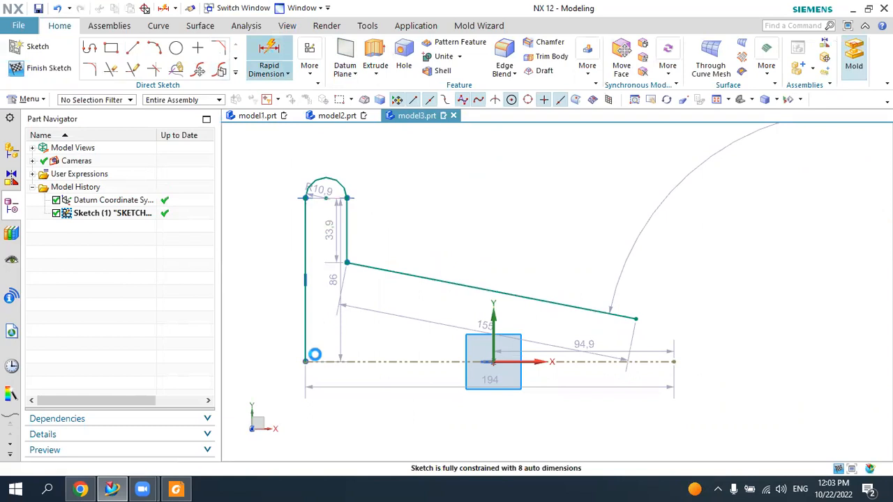
{"action": "left_click", "coordinate": [305, 360]}
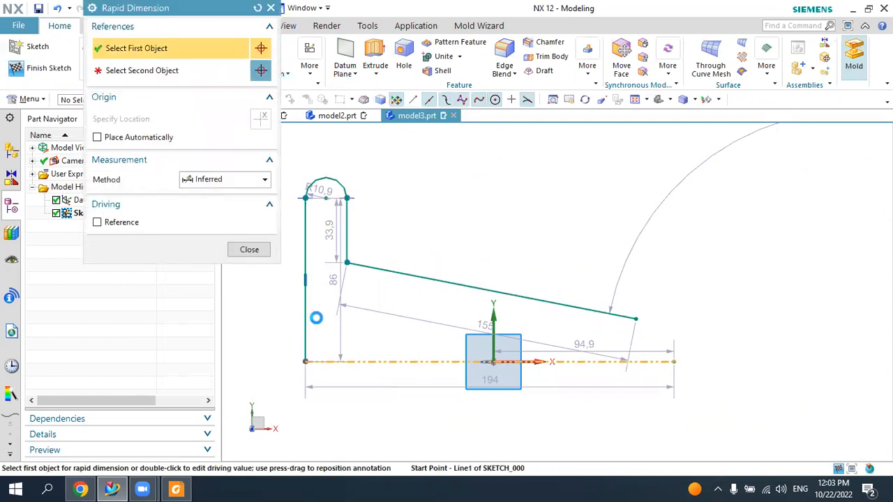
{"action": "left_click", "coordinate": [305, 197]}
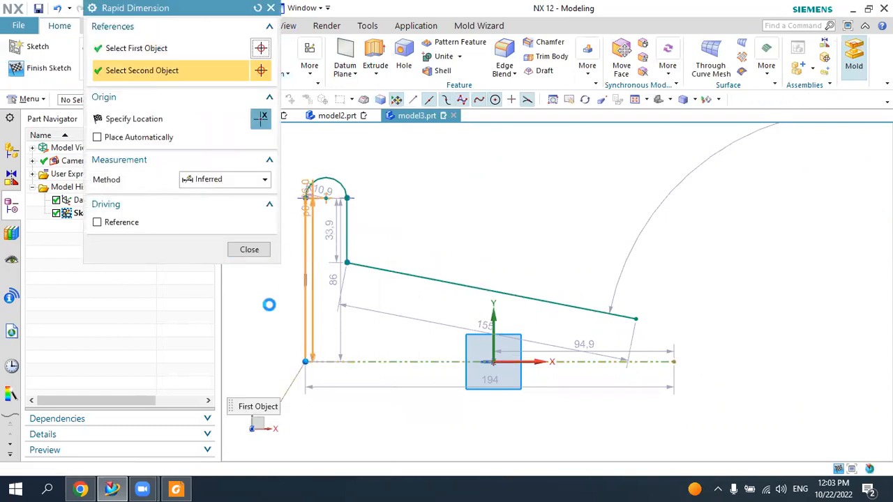
{"action": "left_click", "coordinate": [324, 311]}
{"action": "type", "text": "60"}
{"action": "key", "text": "Return"}
{"action": "key", "text": "Escape"}
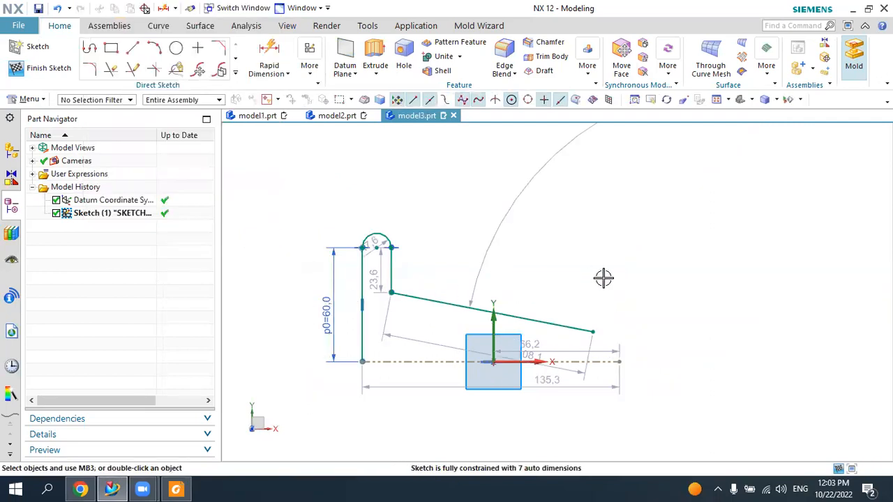
- Dimension the height of the sloped line's right end above the horizontal reference line as 21 mm
{"action": "scroll", "coordinate": [724, 369], "scroll_direction": "down", "scroll_amount": 1}
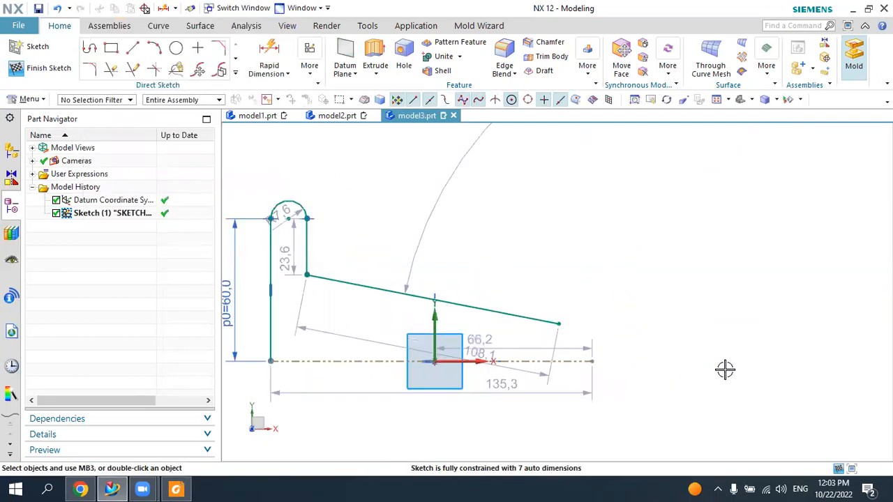
{"action": "left_click", "coordinate": [572, 361]}
{"action": "key", "text": "d"}
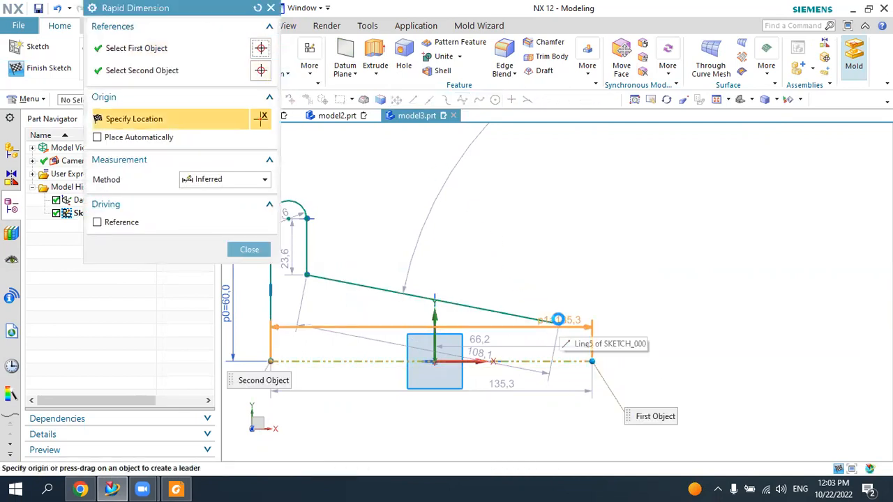
{"action": "left_click", "coordinate": [558, 321]}
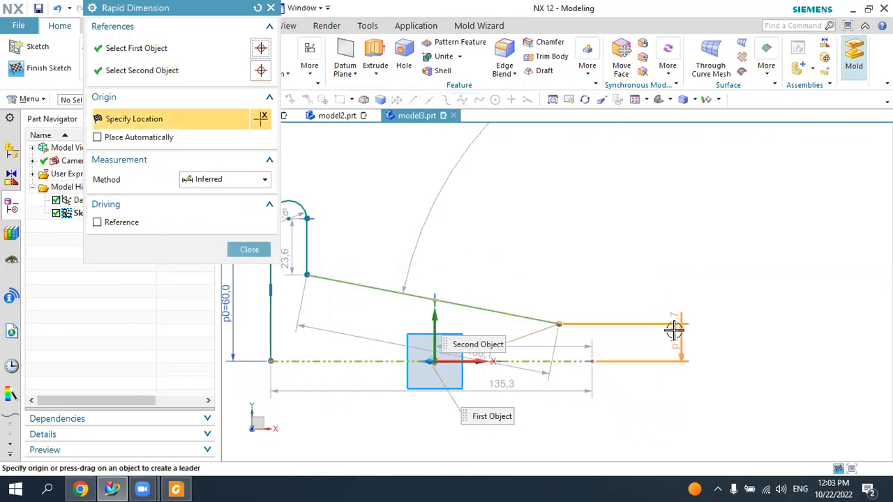
{"action": "left_click", "coordinate": [696, 276]}
{"action": "type", "text": "21"}
{"action": "key", "text": "Return"}
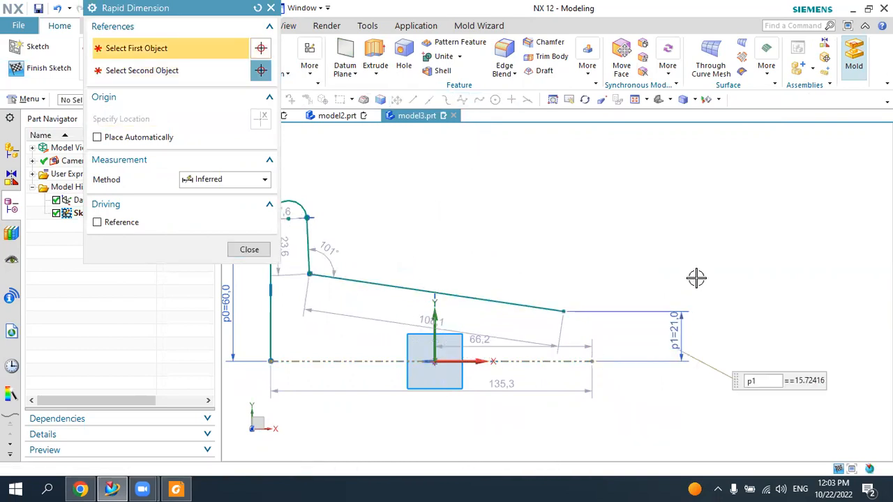
{"action": "key", "text": "Escape"}
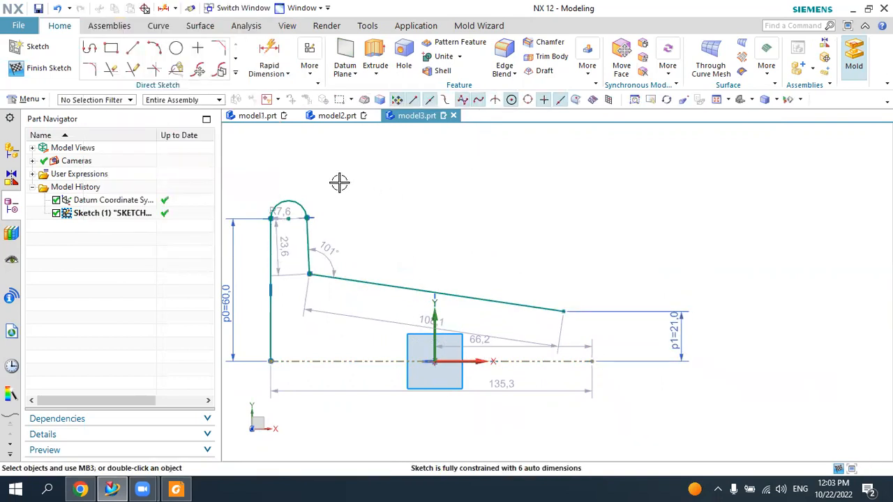
- Apply a Vertical geometric constraint to the short line between the arc and the sloped line
{"action": "left_click", "coordinate": [309, 63]}
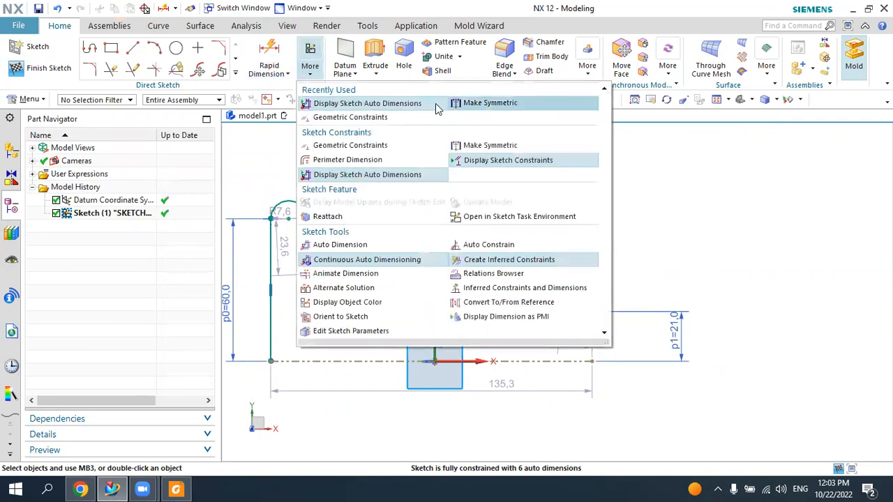
{"action": "left_click", "coordinate": [369, 116]}
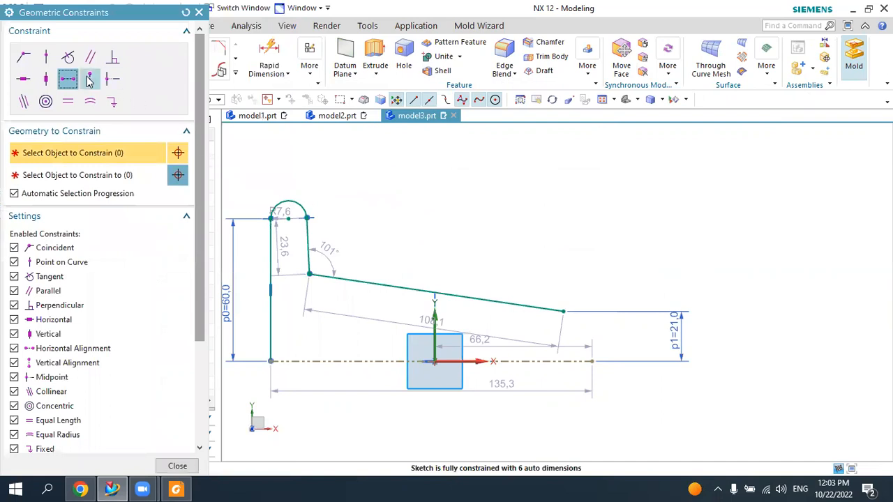
{"action": "left_click", "coordinate": [45, 79]}
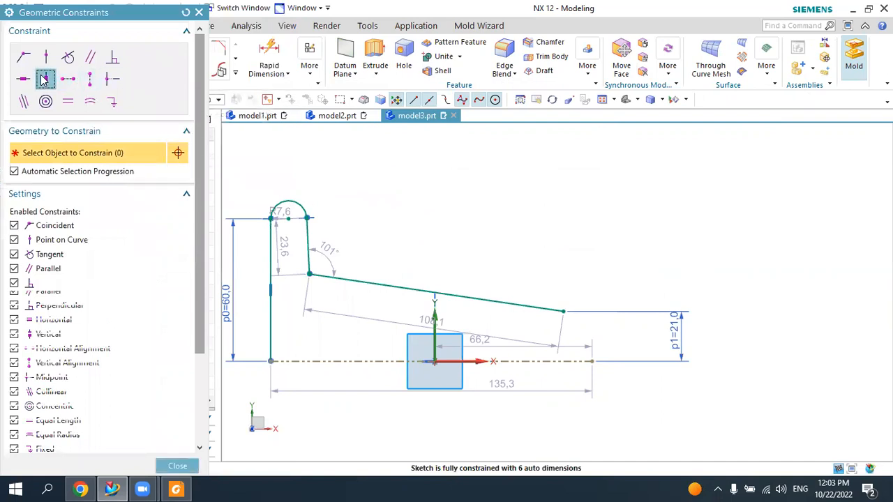
{"action": "left_click", "coordinate": [306, 244]}
{"action": "middle_click", "coordinate": [319, 237]}
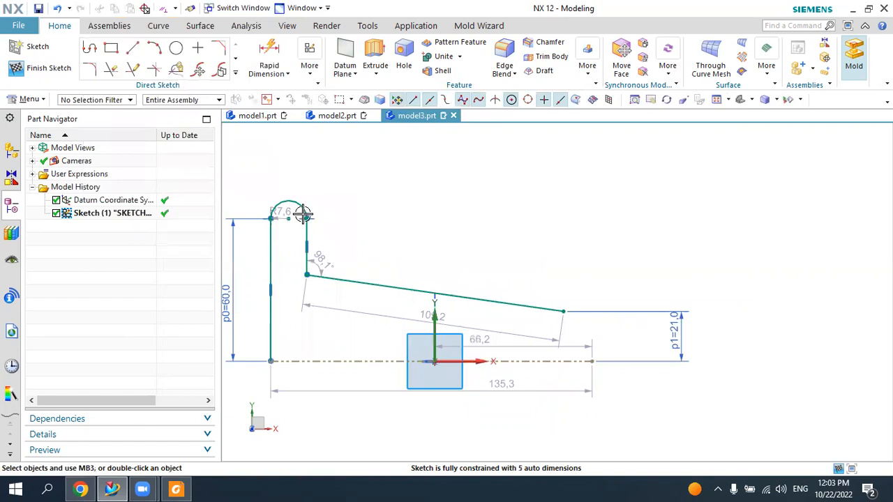
- Move the top arc's radius dimension clear above the profile and set the radius to 8 mm
{"action": "left_click_drag", "start_coordinate": [280, 212], "coordinate": [318, 149]}
{"action": "double_click", "coordinate": [319, 147]}
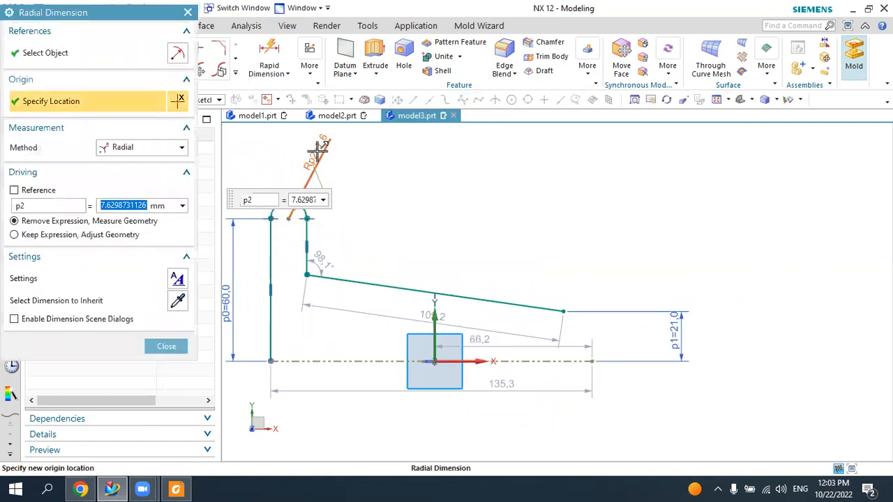
{"action": "type", "text": "10"}
{"action": "key", "text": "Return"}
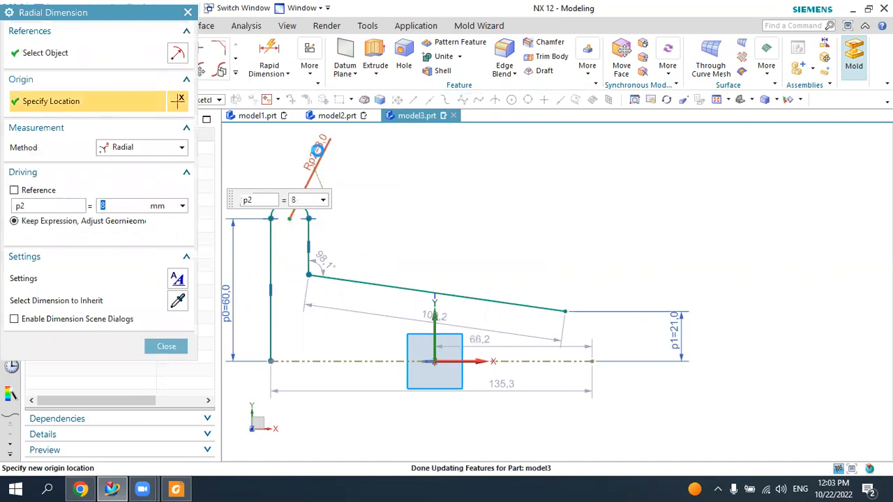
- Dimension the horizontal distance from the top arc's center to the sloped line's right end as 110 mm
{"action": "left_click", "coordinate": [278, 58]}
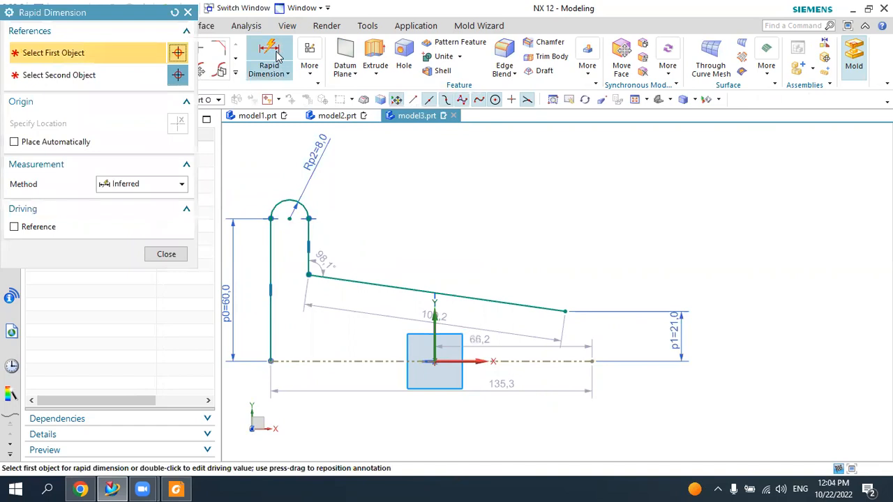
{"action": "left_click", "coordinate": [291, 212]}
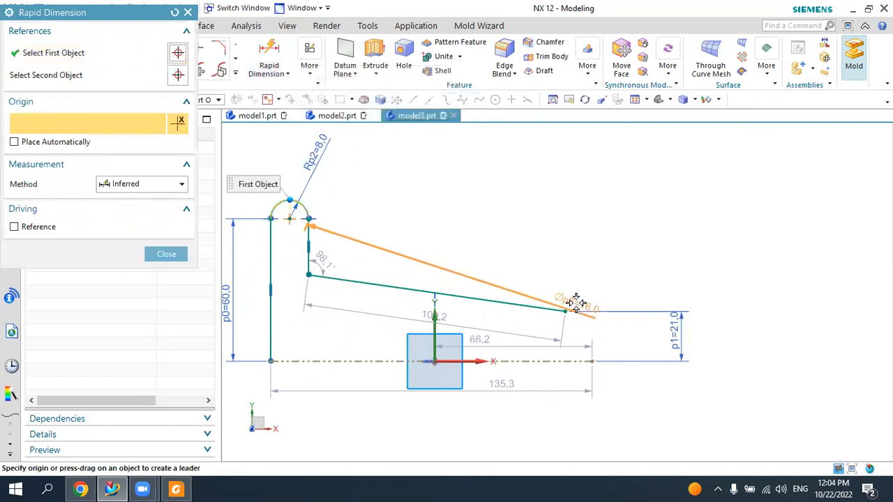
{"action": "left_click", "coordinate": [528, 282]}
{"action": "left_click", "coordinate": [471, 224]}
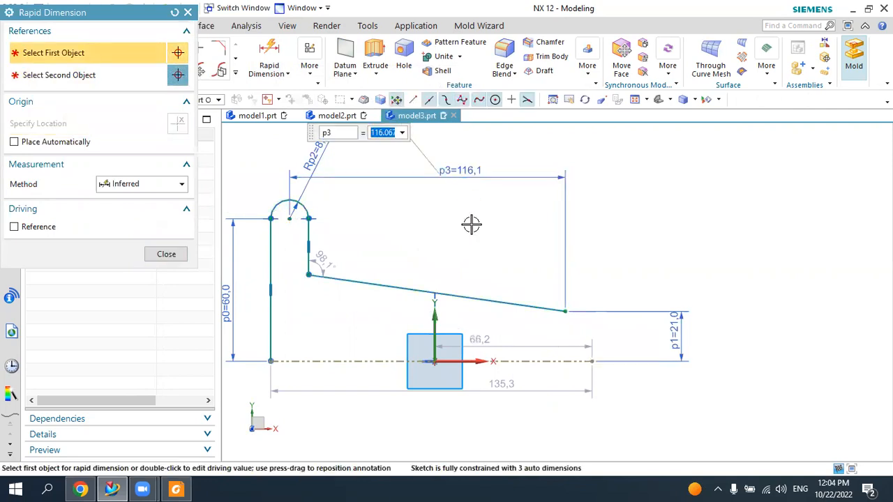
{"action": "type", "text": "110"}
{"action": "key", "text": "Return"}
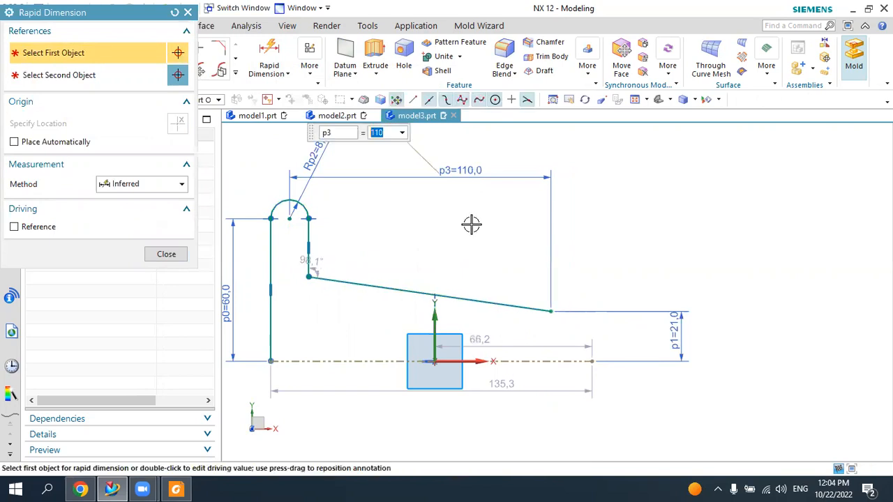
{"action": "key", "text": "Escape"}
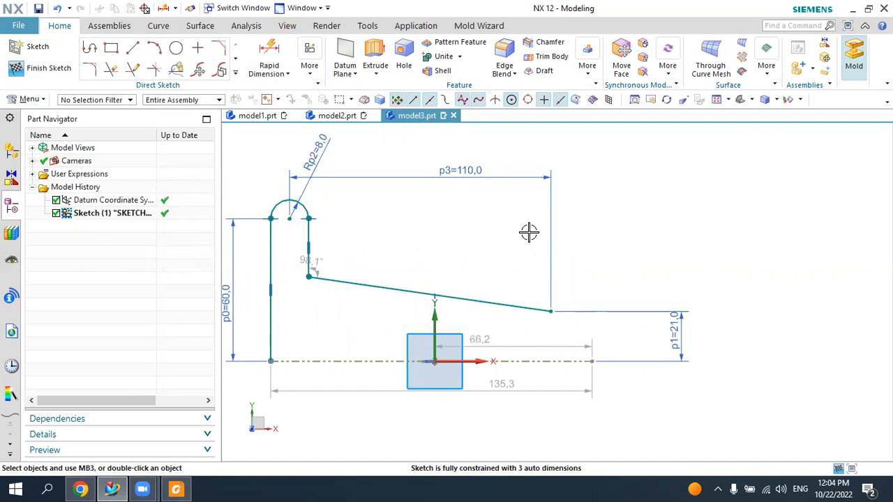
- Fillet the corner between the short vertical line and the sloped line with an 8 mm radius
{"action": "scroll", "coordinate": [323, 265], "scroll_direction": "up", "scroll_amount": 2}
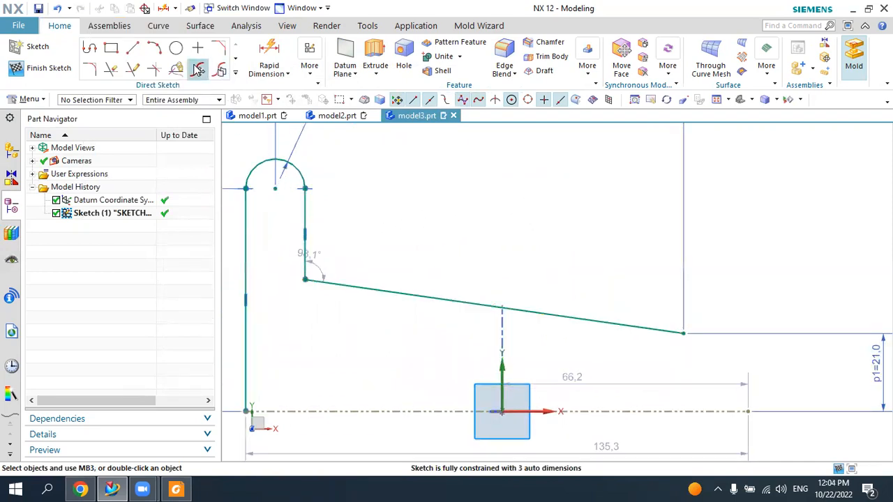
{"action": "left_click", "coordinate": [94, 72]}
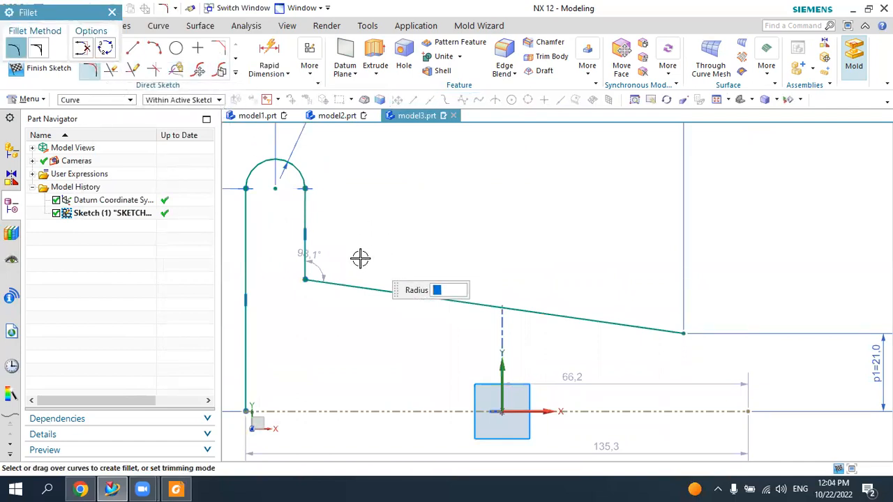
{"action": "left_click", "coordinate": [304, 265]}
{"action": "scroll", "coordinate": [307, 268], "scroll_direction": "up", "scroll_amount": 4}
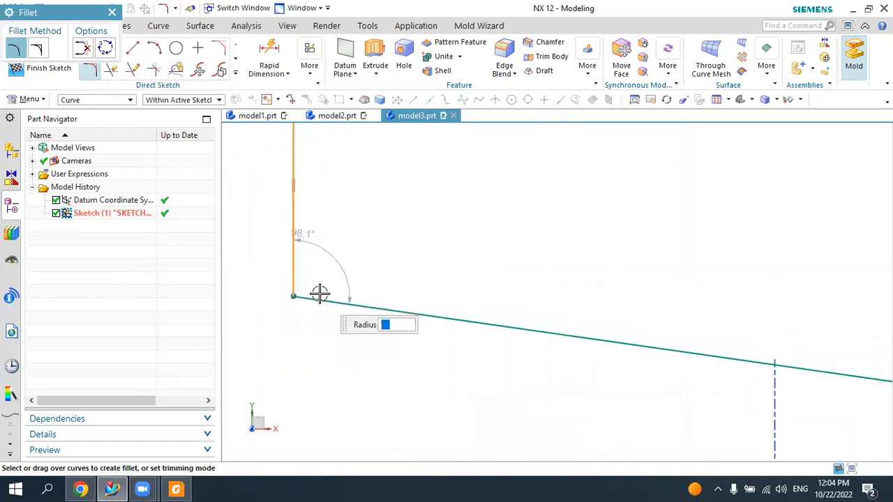
{"action": "left_click", "coordinate": [318, 297]}
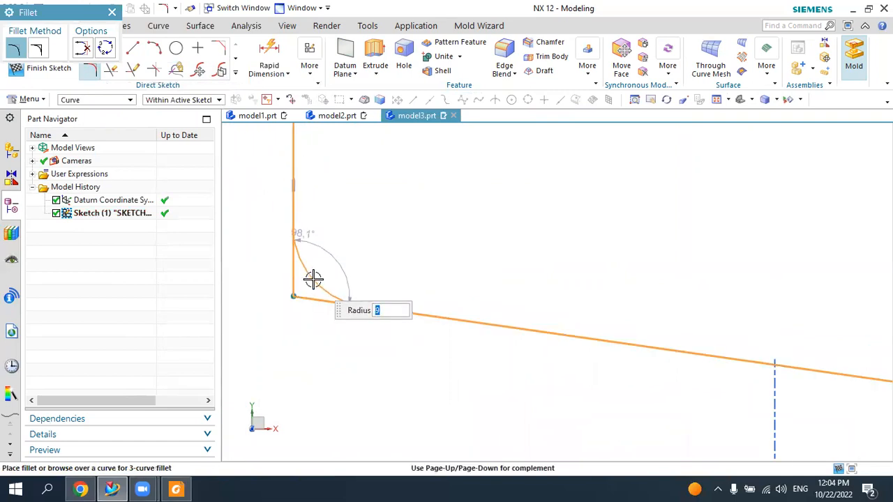
{"action": "key", "text": "Return"}
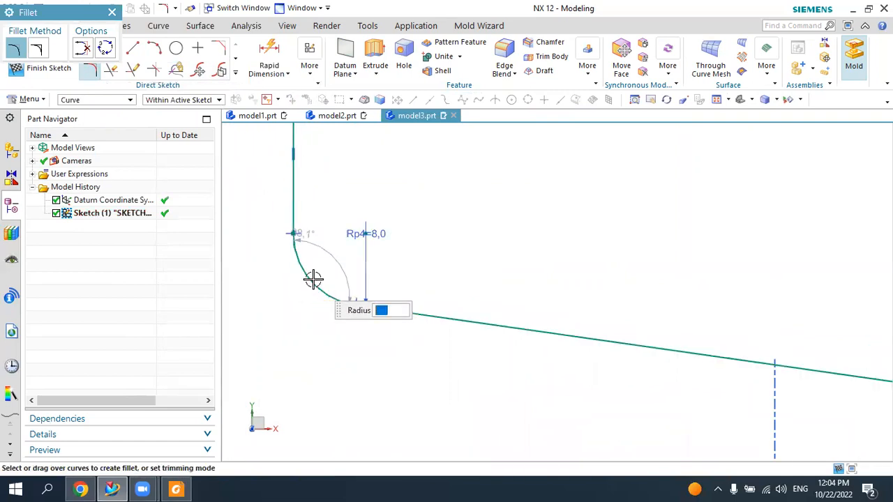
{"action": "key", "text": "Escape"}
{"action": "scroll", "coordinate": [328, 272], "scroll_direction": "down", "scroll_amount": 4}
{"action": "scroll", "coordinate": [346, 269], "scroll_direction": "down", "scroll_amount": 3}
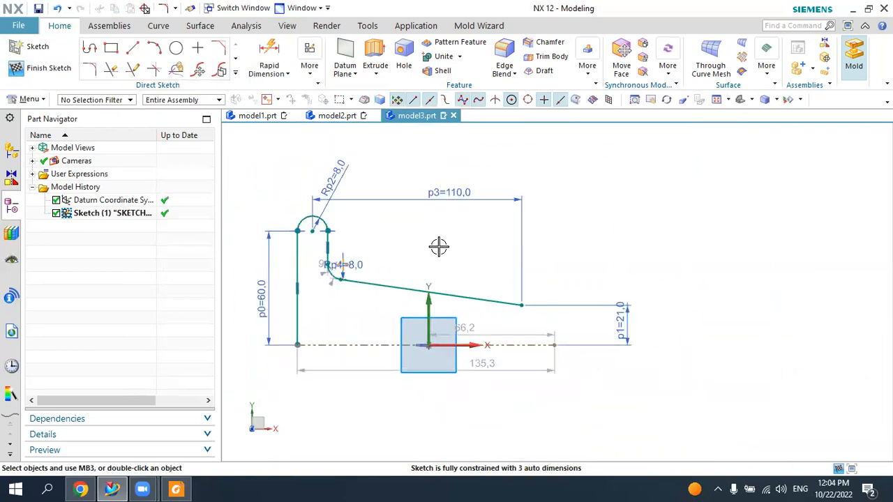
- Finish the profile sketch and revolve its connected curves 180 degrees about the datum X axis
{"action": "left_click", "coordinate": [36, 72]}
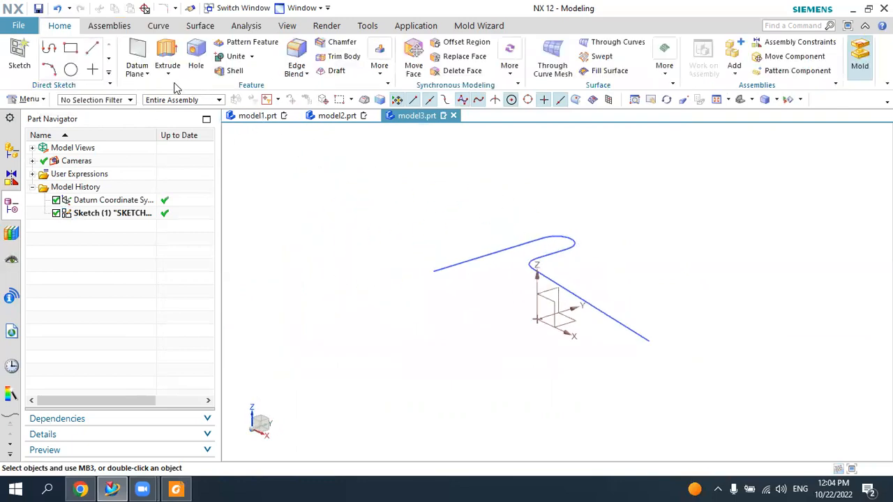
{"action": "left_click", "coordinate": [168, 76]}
{"action": "left_click", "coordinate": [179, 105]}
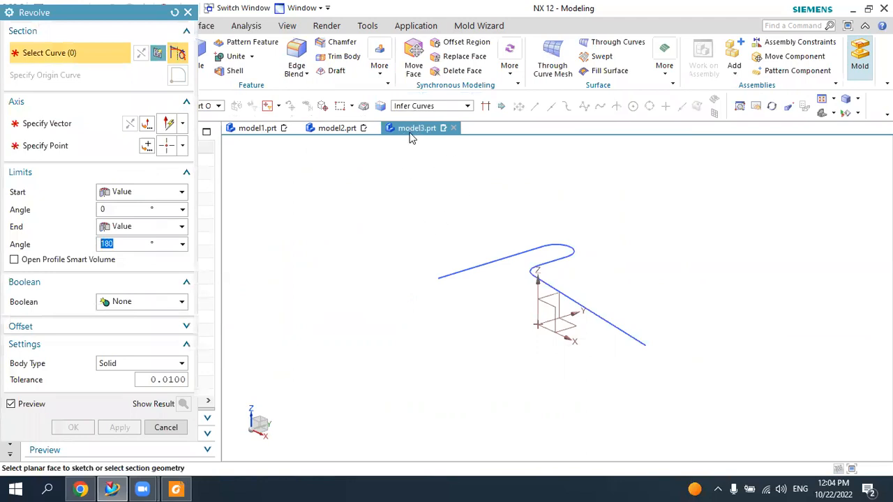
{"action": "left_click", "coordinate": [419, 106]}
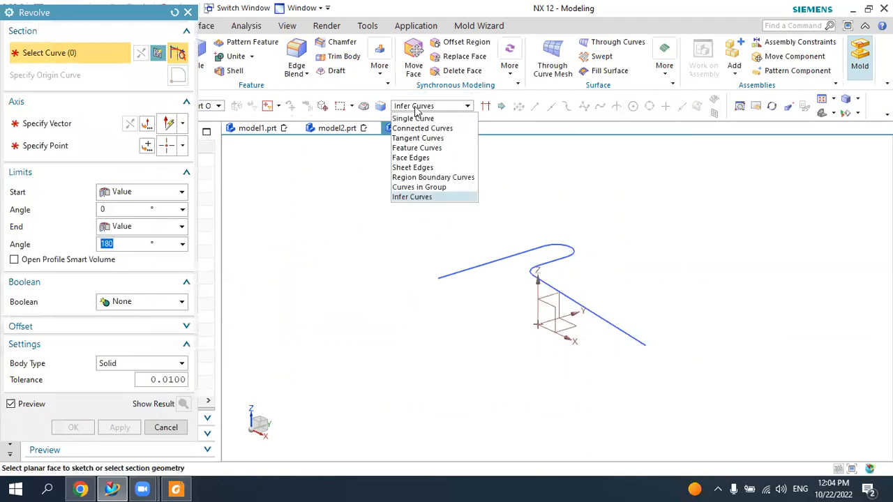
{"action": "left_click", "coordinate": [412, 198]}
{"action": "left_click", "coordinate": [483, 254]}
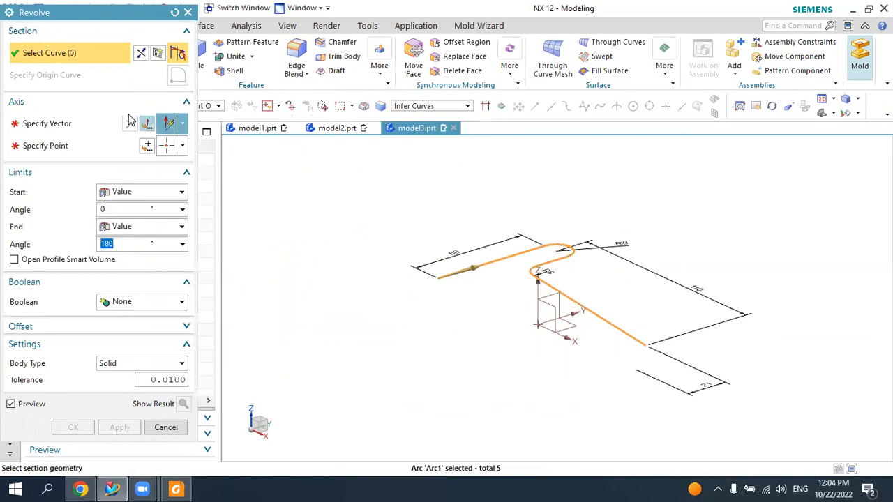
{"action": "middle_click", "coordinate": [491, 307]}
{"action": "left_click", "coordinate": [569, 338]}
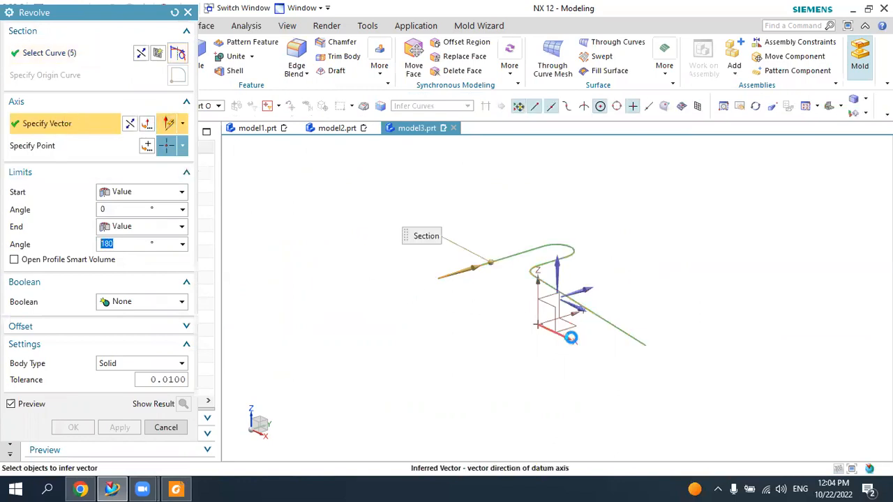
{"action": "middle_click_drag", "start_coordinate": [643, 256], "coordinate": [628, 244]}
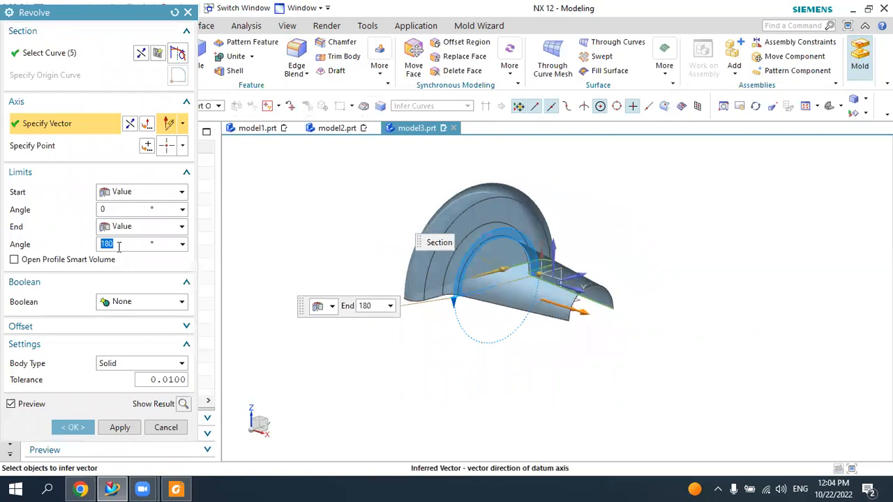
- Set the revolve's body type to Sheet and create the half-revolved surface
{"action": "left_click", "coordinate": [126, 363]}
{"action": "left_click", "coordinate": [113, 389]}
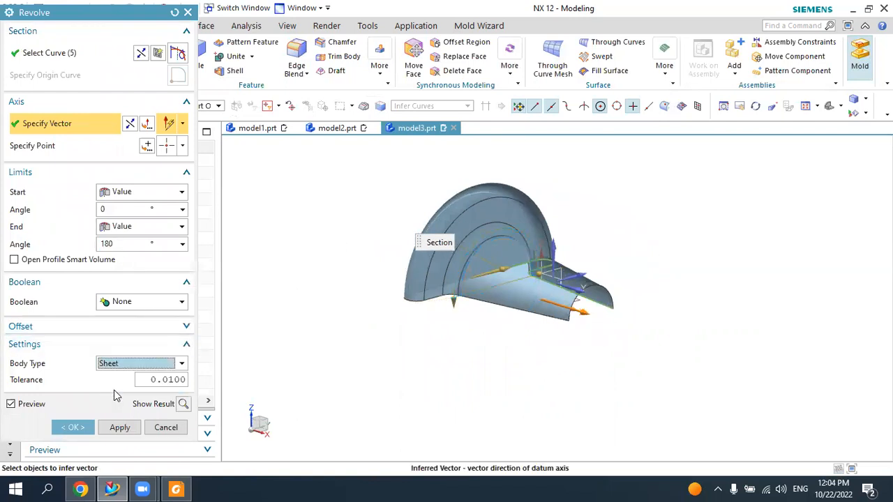
{"action": "left_click", "coordinate": [78, 427]}
- Start a new sketch on the datum XY plane beneath the revolved sheet
{"action": "mouse_move", "coordinate": [588, 340]}
{"action": "middle_mouse_down"}
{"action": "mouse_move", "coordinate": [544, 333]}
{"action": "mouse_move", "coordinate": [494, 309]}
{"action": "mouse_move", "coordinate": [500, 329]}
{"action": "mouse_move", "coordinate": [593, 339]}
{"action": "middle_mouse_up"}
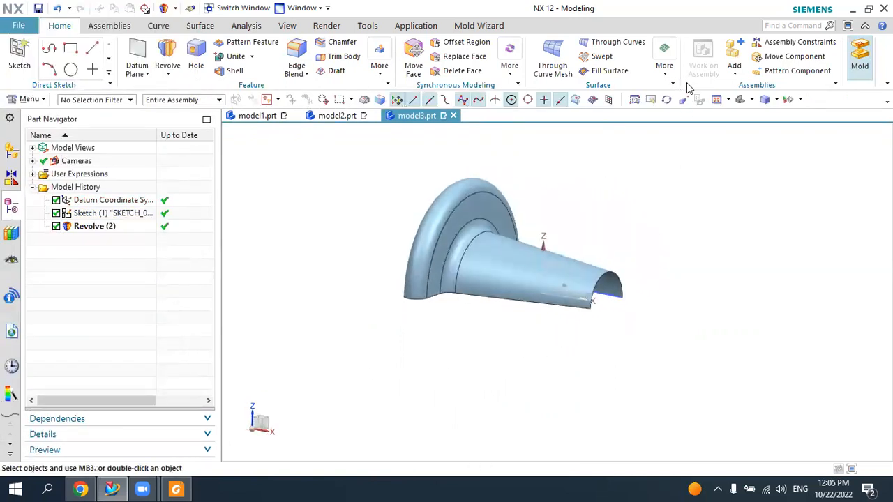
{"action": "left_click", "coordinate": [740, 100]}
{"action": "mouse_move", "coordinate": [642, 207]}
{"action": "middle_mouse_down"}
{"action": "mouse_move", "coordinate": [585, 203]}
{"action": "mouse_move", "coordinate": [535, 212]}
{"action": "middle_mouse_up"}
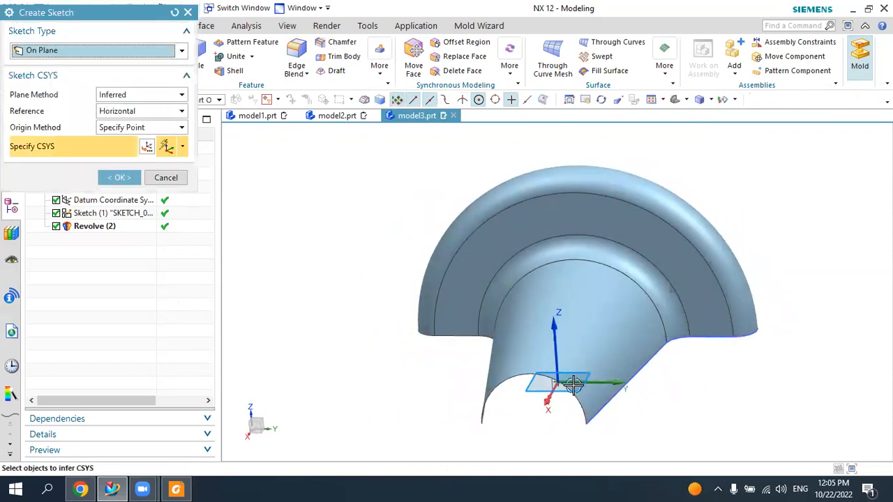
{"action": "left_click", "coordinate": [580, 386]}
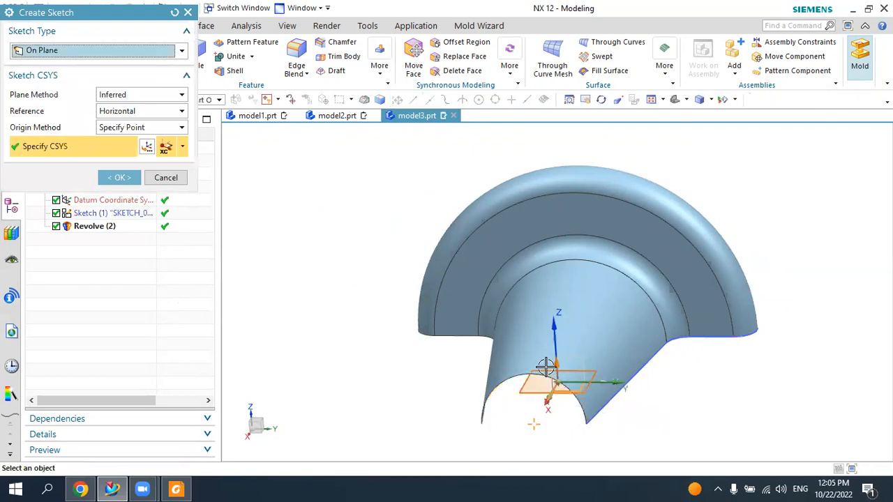
{"action": "left_click", "coordinate": [120, 178]}
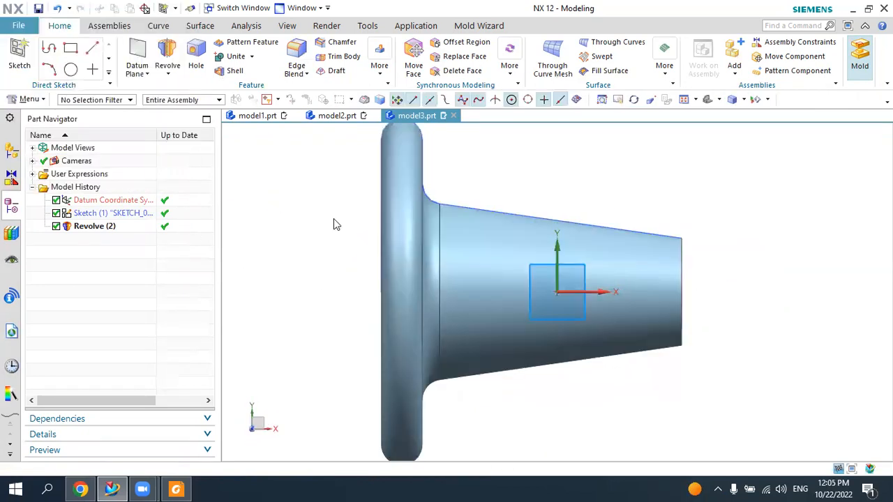
- Sketch a closed ellipse centered near the cone's lower edge, with major radius 18 mm, minor radius 21 mm and 120° rotation
{"action": "left_click", "coordinate": [235, 72]}
{"action": "left_click", "coordinate": [133, 153]}
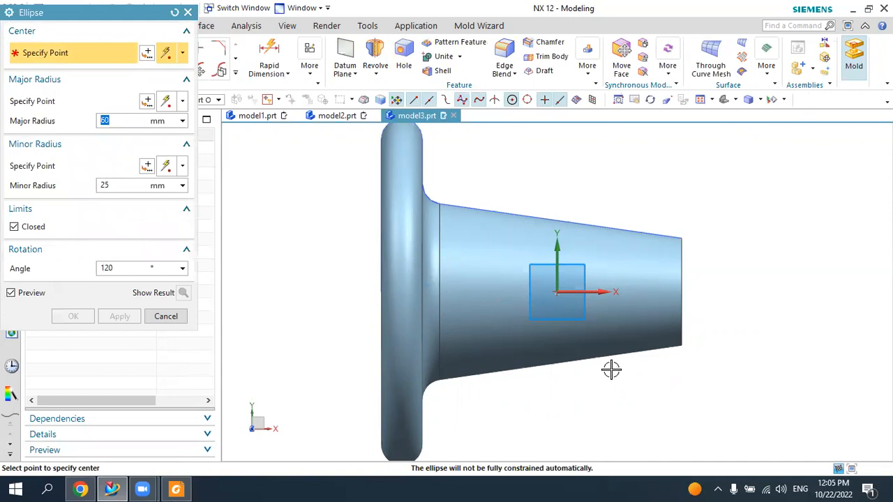
{"action": "left_click", "coordinate": [572, 360]}
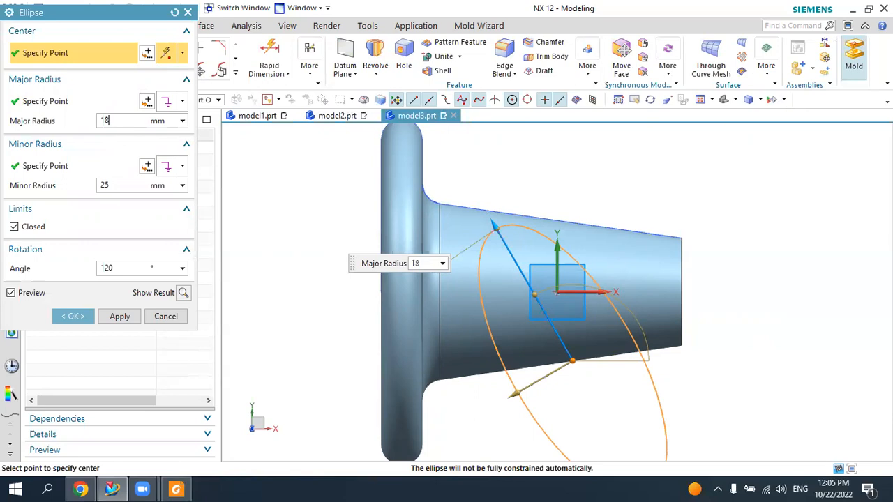
{"action": "key", "text": "Return"}
{"action": "key", "text": "Tab"}
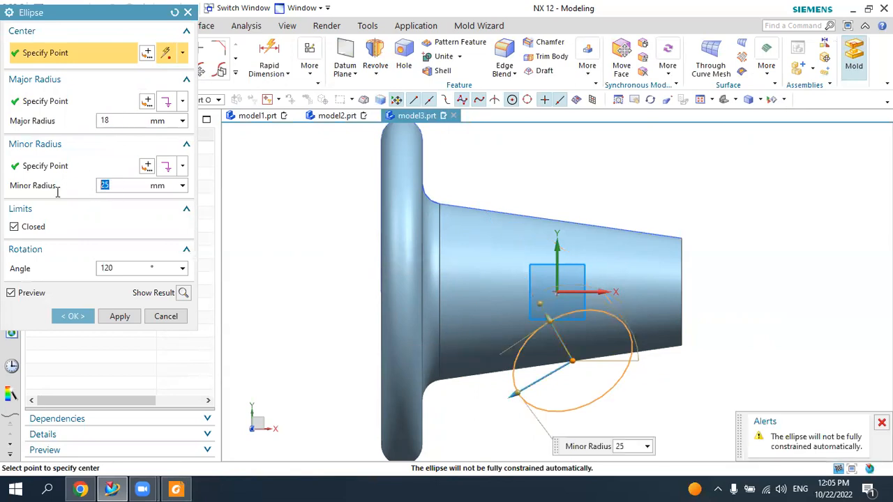
{"action": "key", "text": "Return"}
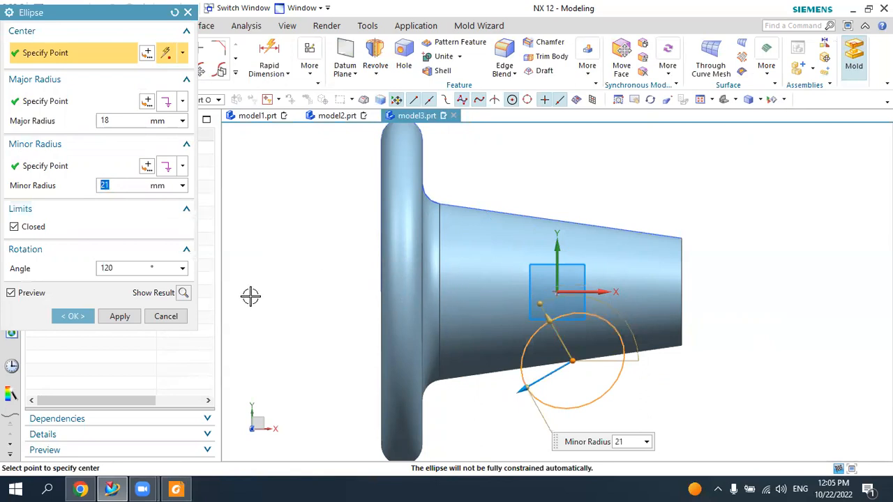
{"action": "left_click", "coordinate": [74, 317]}
- Extrude the ellipse upward through the cone to an end distance of 85 mm
{"action": "middle_click_drag", "start_coordinate": [552, 374], "coordinate": [536, 311]}
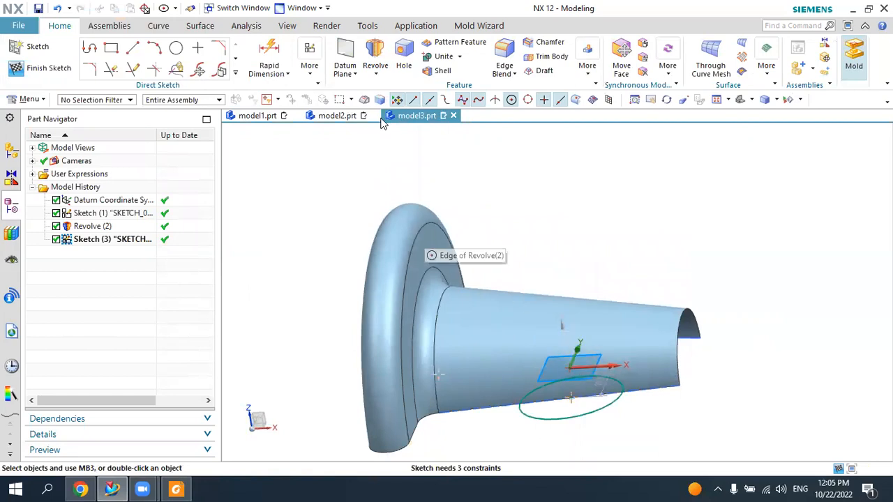
{"action": "left_click", "coordinate": [376, 74]}
{"action": "left_click", "coordinate": [391, 90]}
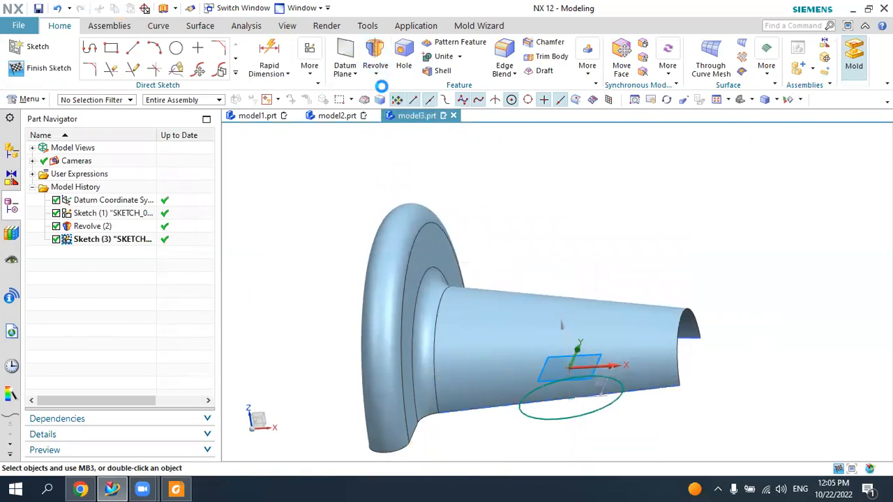
{"action": "scroll", "coordinate": [513, 162], "scroll_direction": "down", "scroll_amount": 3}
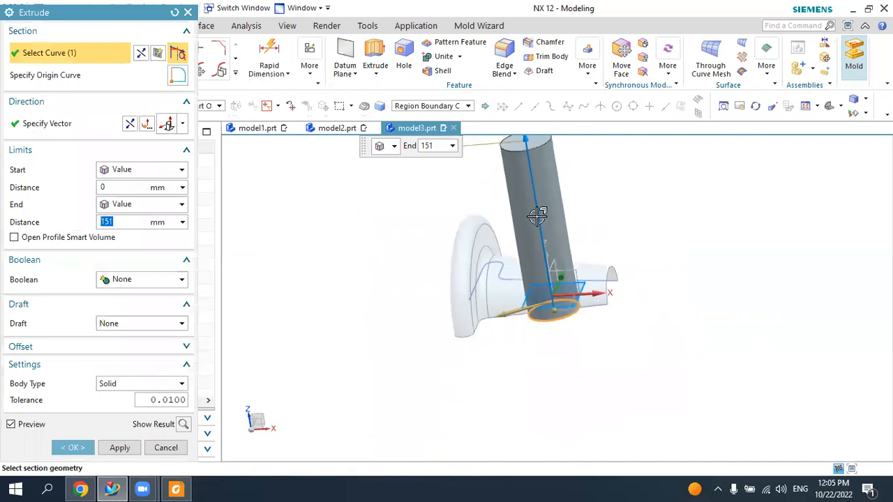
{"action": "left_click_drag", "start_coordinate": [537, 167], "coordinate": [528, 233]}
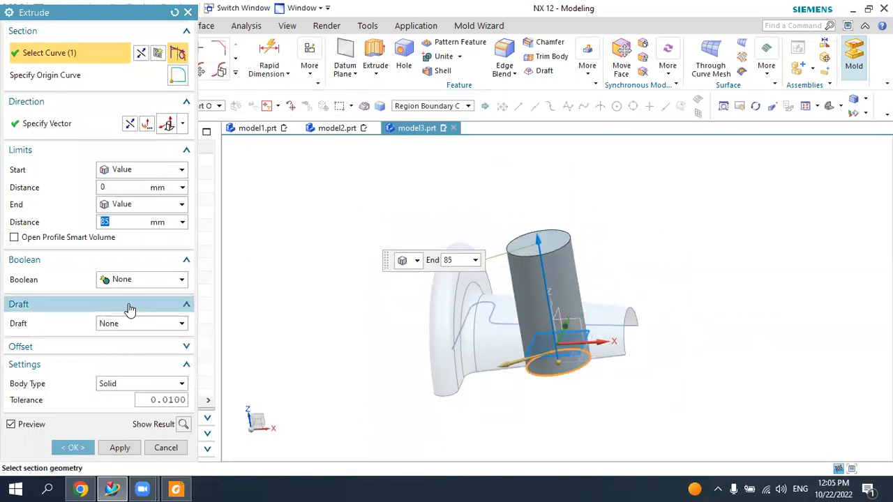
- Set the extrusion's body type to Sheet with Boolean None and create the elliptical tube
{"action": "left_click", "coordinate": [117, 385]}
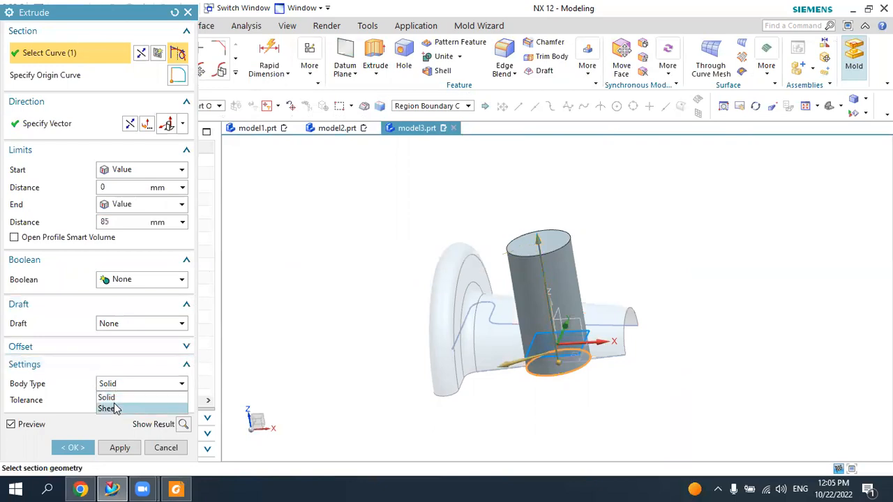
{"action": "left_click", "coordinate": [113, 407]}
{"action": "left_click", "coordinate": [124, 283]}
{"action": "left_click", "coordinate": [121, 294]}
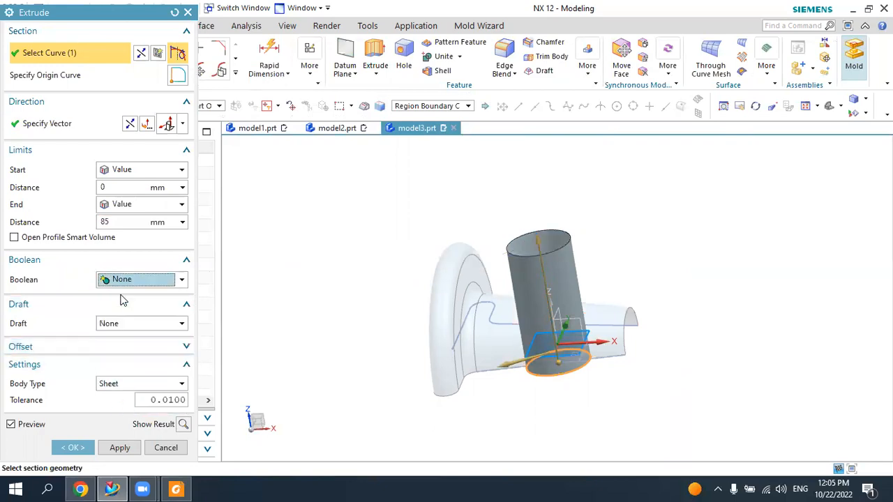
{"action": "left_click", "coordinate": [72, 452]}
- Set up a Trim Sheet with the extruded elliptical tube as target and the revolved sheet's faces as boundary
{"action": "middle_click_drag", "start_coordinate": [484, 339], "coordinate": [460, 326]}
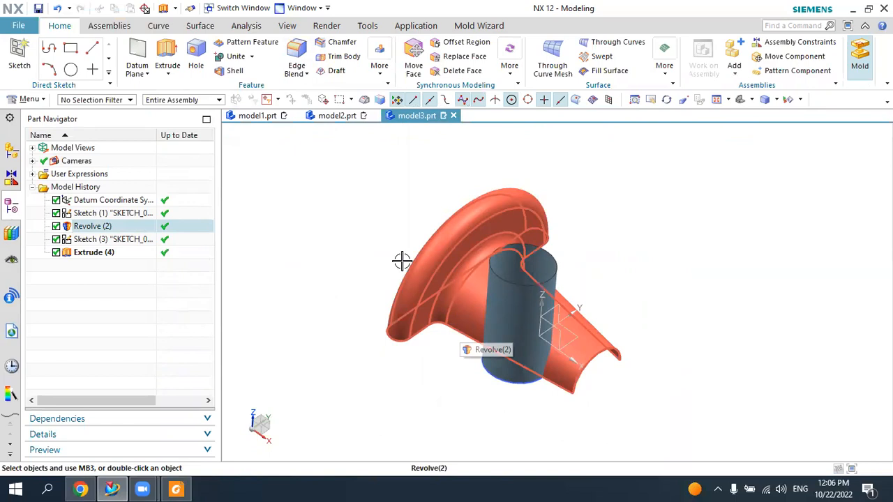
{"action": "left_click", "coordinate": [202, 26]}
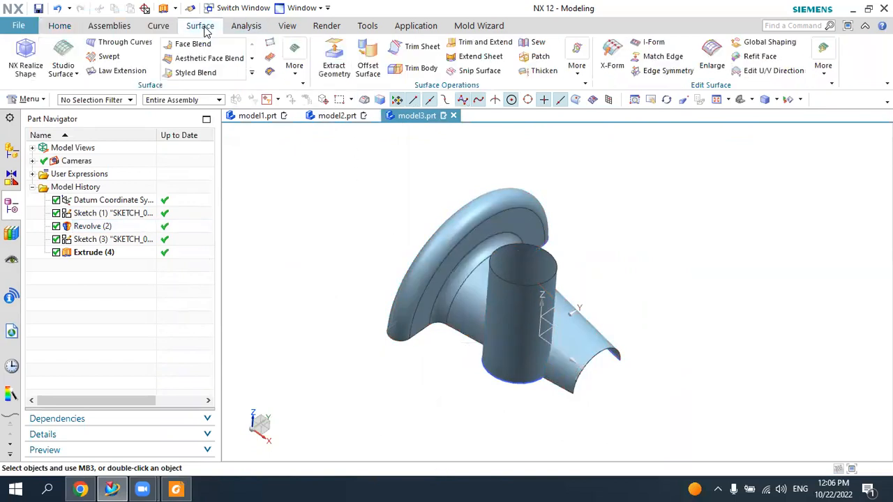
{"action": "left_click", "coordinate": [420, 48]}
{"action": "scroll", "coordinate": [642, 239], "scroll_direction": "up", "scroll_amount": 2}
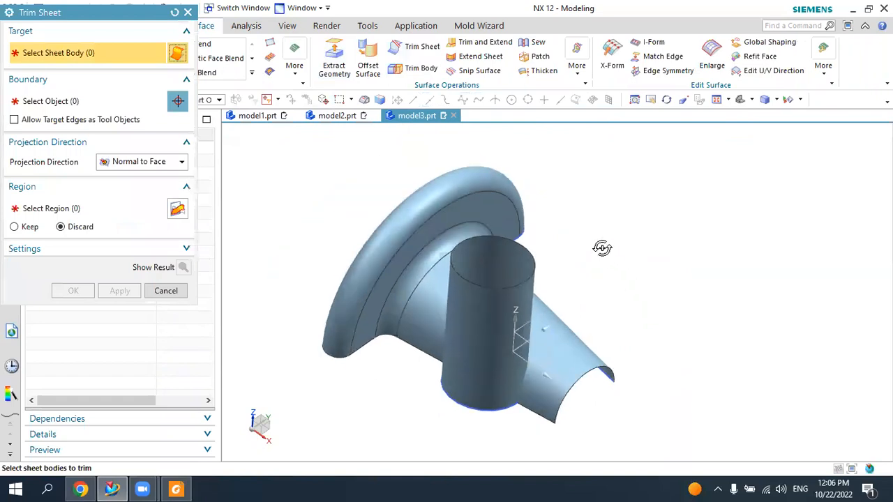
{"action": "middle_click_drag", "start_coordinate": [602, 248], "coordinate": [594, 255]}
{"action": "left_click", "coordinate": [460, 294]}
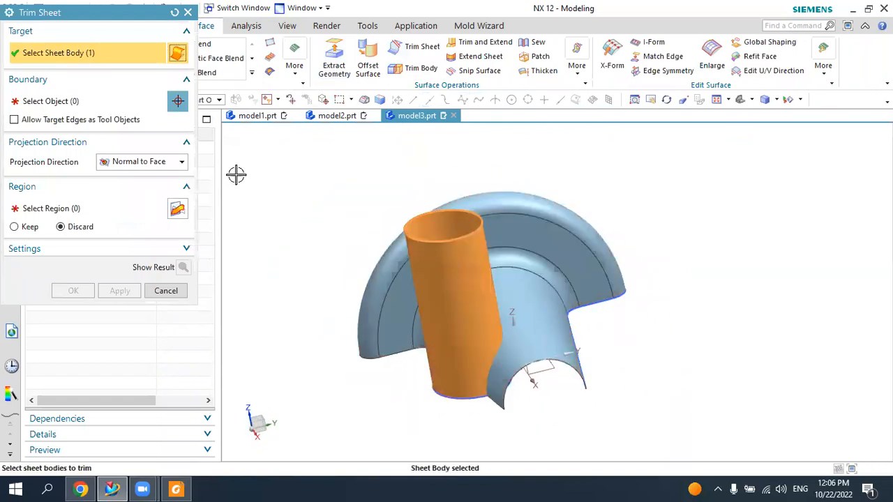
{"action": "left_click", "coordinate": [112, 102]}
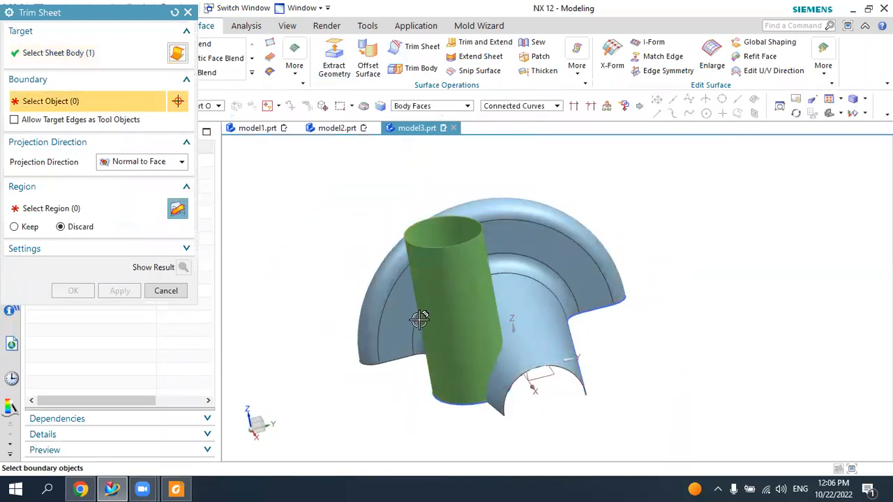
{"action": "left_click", "coordinate": [534, 320]}
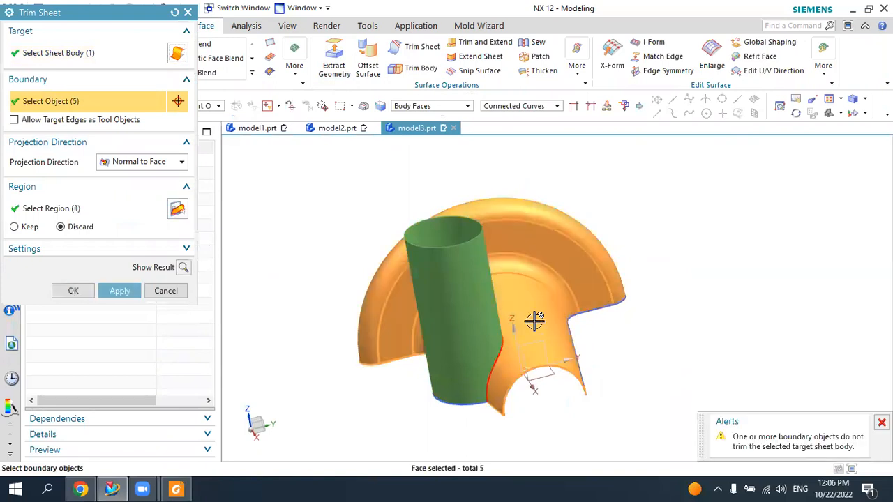
- Trim the extruded cylinder sheet at the revolved faces, and trim away the revolved sheet's area inside the cylinder
{"action": "left_click", "coordinate": [119, 291]}
{"action": "middle_click_drag", "start_coordinate": [524, 359], "coordinate": [544, 358]}
{"action": "scroll", "coordinate": [505, 365], "scroll_direction": "up", "scroll_amount": 3}
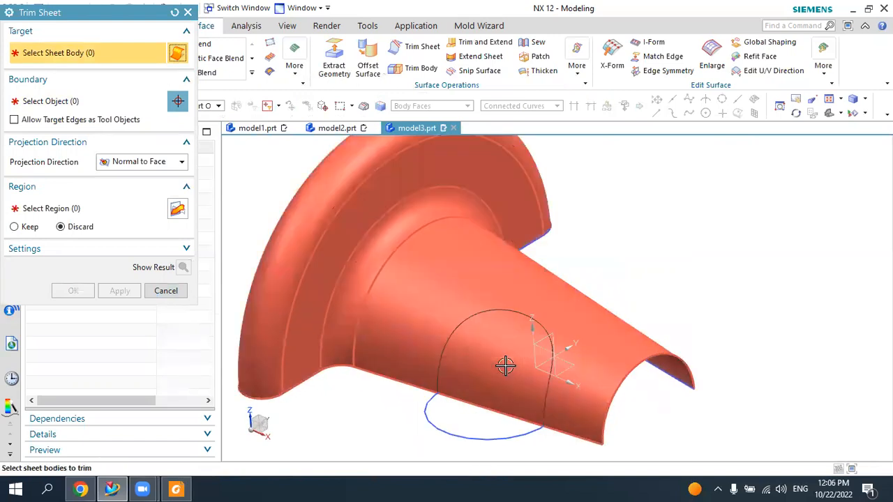
{"action": "scroll", "coordinate": [478, 363], "scroll_direction": "up", "scroll_amount": 1}
{"action": "left_click", "coordinate": [482, 341]}
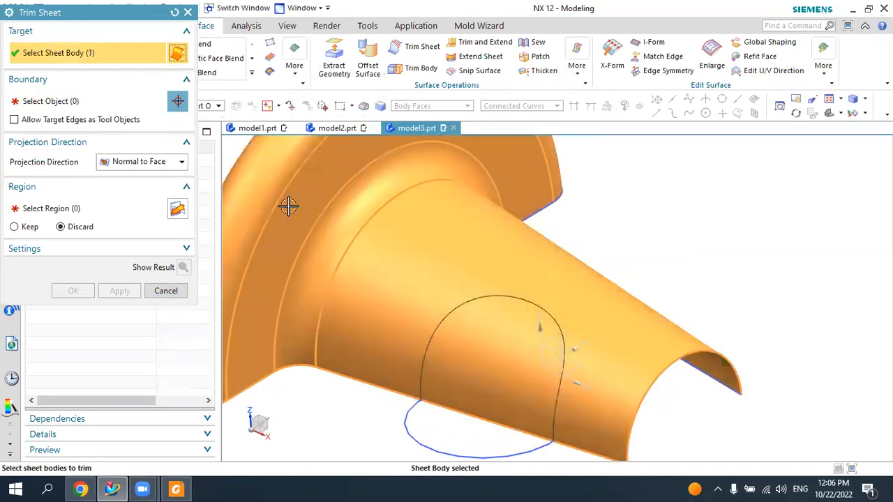
{"action": "left_click", "coordinate": [452, 313]}
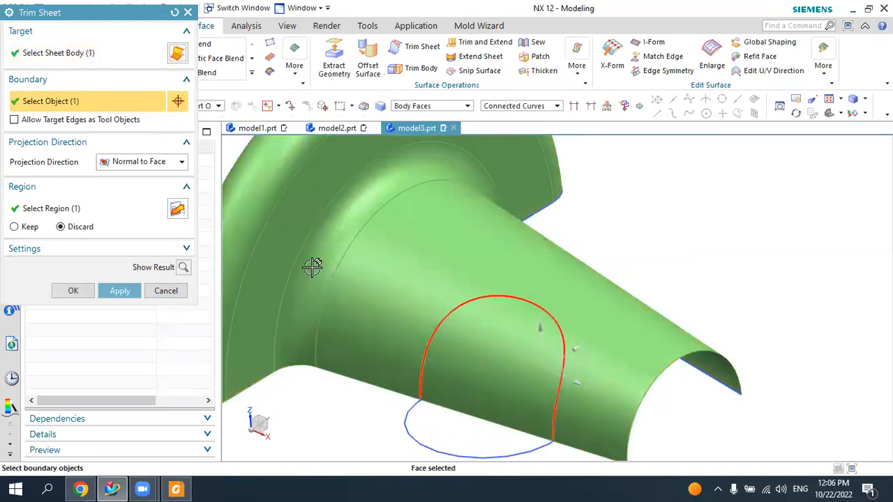
{"action": "left_click", "coordinate": [131, 291]}
{"action": "middle_click_drag", "start_coordinate": [522, 302], "coordinate": [502, 339]}
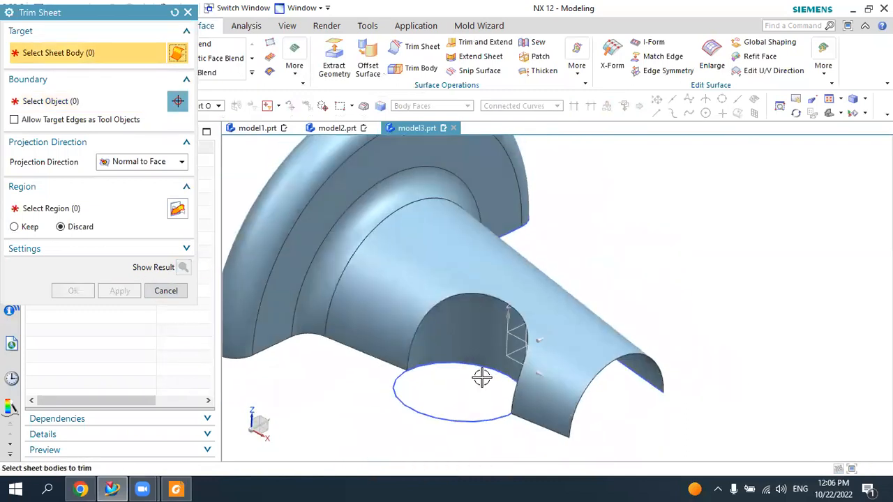
{"action": "left_click", "coordinate": [174, 292]}
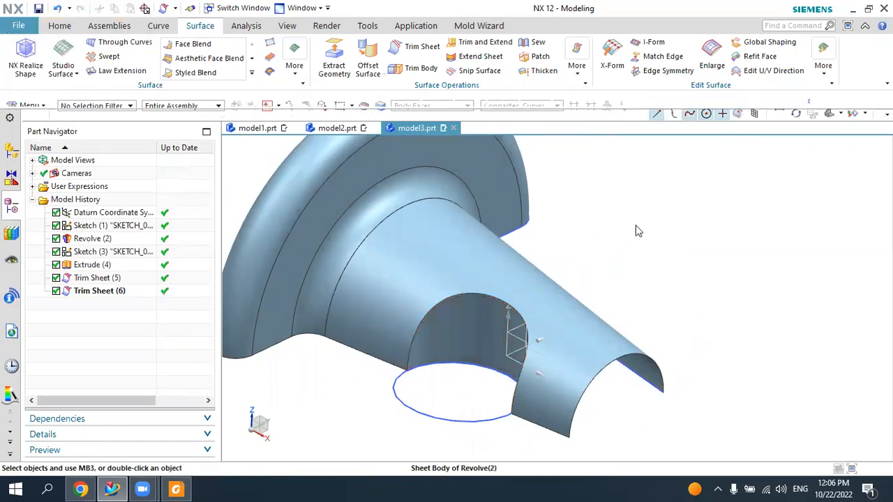
- Hide the circular sketch that the cylinder sheet was extruded from
{"action": "left_click", "coordinate": [739, 103]}
{"action": "mouse_move", "coordinate": [656, 222]}
{"action": "middle_mouse_down"}
{"action": "mouse_move", "coordinate": [667, 255]}
{"action": "mouse_move", "coordinate": [687, 209]}
{"action": "mouse_move", "coordinate": [684, 239]}
{"action": "mouse_move", "coordinate": [624, 258]}
{"action": "middle_mouse_up"}
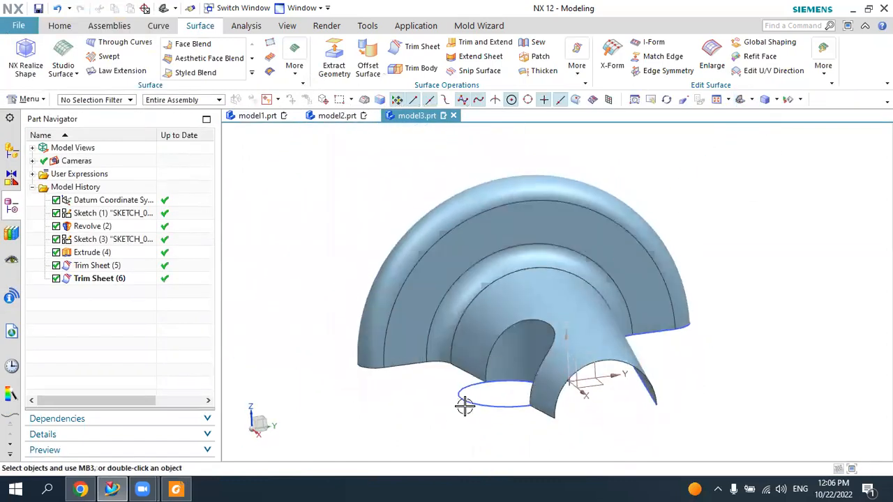
{"action": "left_click", "coordinate": [513, 394]}
{"action": "left_click", "coordinate": [573, 379]}
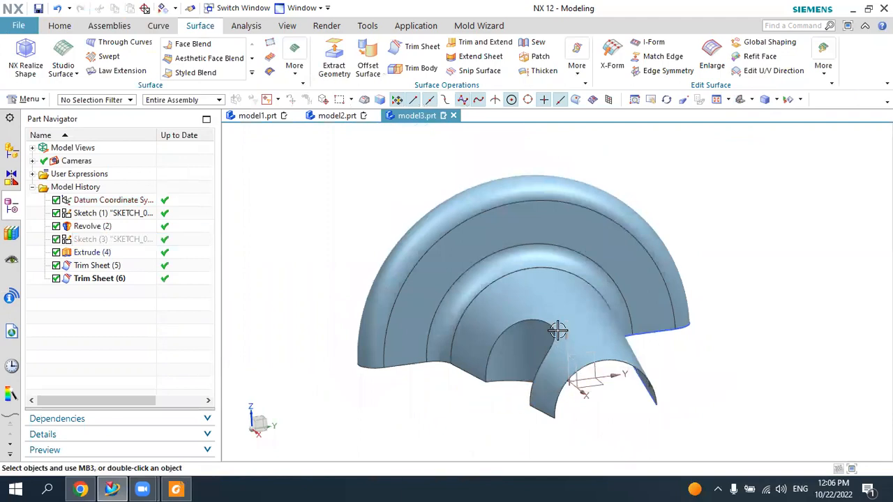
- Sew the revolved sheet as target with the trimmed cylinder sheet as tool, using body type Sheet and tolerance 0.0100
{"action": "scroll", "coordinate": [543, 146], "scroll_direction": "down", "scroll_amount": 2}
{"action": "left_click", "coordinate": [538, 42]}
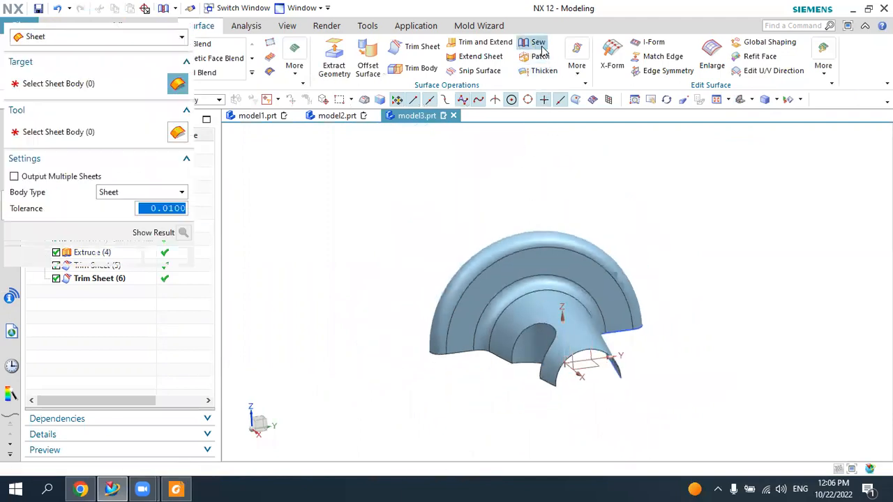
{"action": "left_click", "coordinate": [541, 288]}
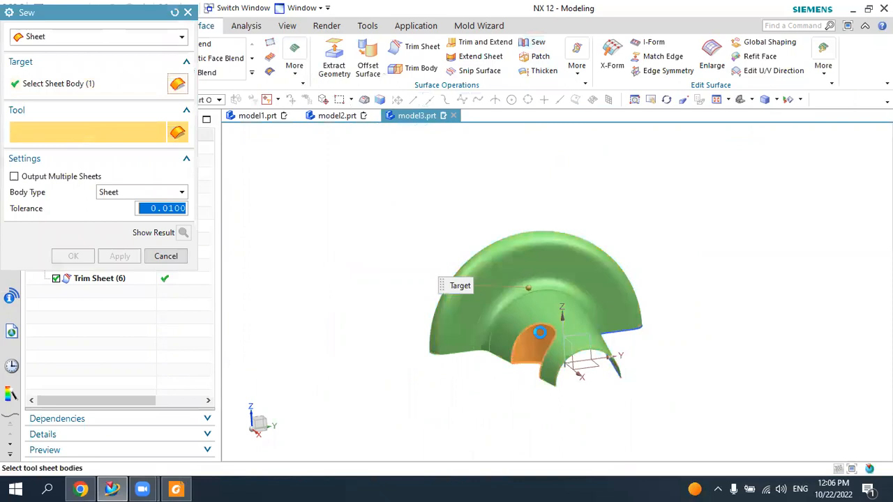
{"action": "left_click", "coordinate": [532, 341]}
{"action": "left_click", "coordinate": [74, 256]}
- Edge-blend the arched intersection edge between the revolved sheet and the cylinder cutout with a 10 mm radius
{"action": "middle_click_drag", "start_coordinate": [358, 275], "coordinate": [419, 281]}
{"action": "left_click", "coordinate": [61, 26]}
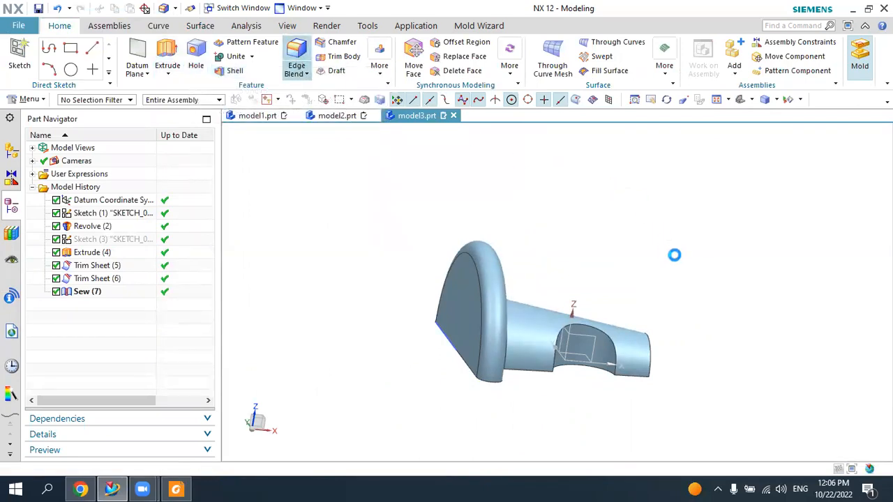
{"action": "middle_click_drag", "start_coordinate": [677, 259], "coordinate": [636, 274]}
{"action": "scroll", "coordinate": [593, 335], "scroll_direction": "up", "scroll_amount": 5}
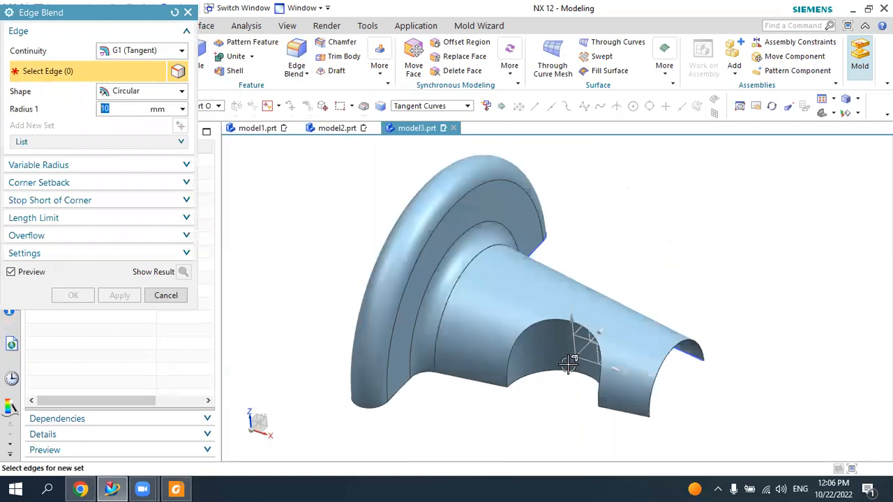
{"action": "left_click", "coordinate": [535, 311]}
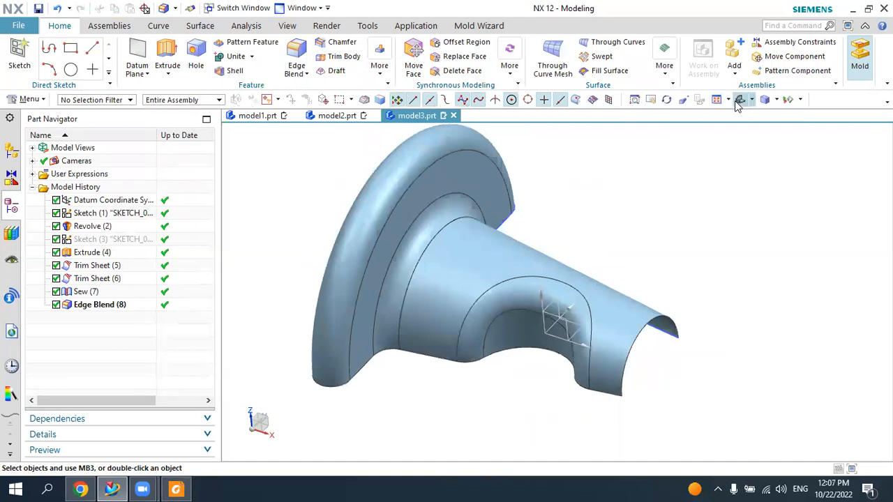
- Hide the datum coordinate system
{"action": "left_click", "coordinate": [737, 102]}
{"action": "left_click", "coordinate": [573, 351]}
{"action": "left_click", "coordinate": [658, 330]}
{"action": "scroll", "coordinate": [656, 284], "scroll_direction": "down", "scroll_amount": 1}
{"action": "mouse_move", "coordinate": [655, 285]}
{"action": "middle_mouse_down"}
{"action": "mouse_move", "coordinate": [623, 254]}
{"action": "mouse_move", "coordinate": [674, 265]}
{"action": "mouse_move", "coordinate": [674, 228]}
{"action": "mouse_move", "coordinate": [662, 280]}
{"action": "middle_mouse_up"}
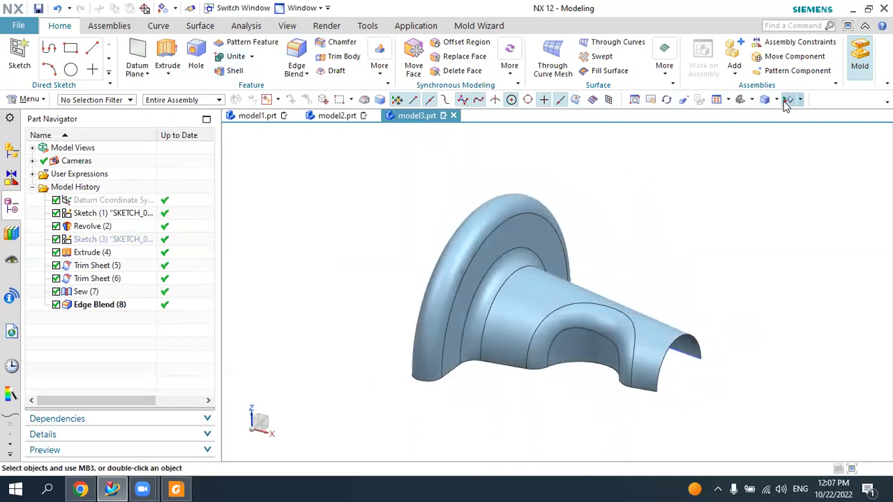
- Thicken all faces of the sewn sheet body with Offset 1 of 1 mm and Offset 2 of 0 mm
{"action": "left_click", "coordinate": [673, 82]}
{"action": "left_click", "coordinate": [680, 108]}
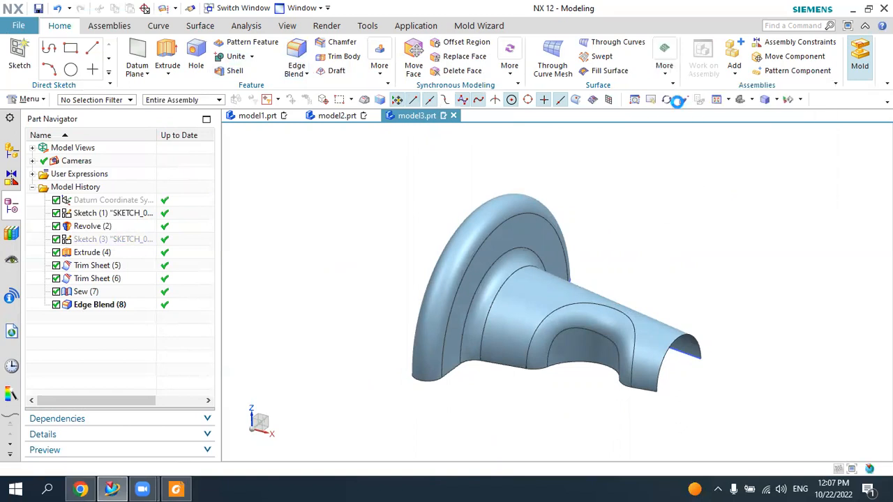
{"action": "left_click", "coordinate": [544, 275]}
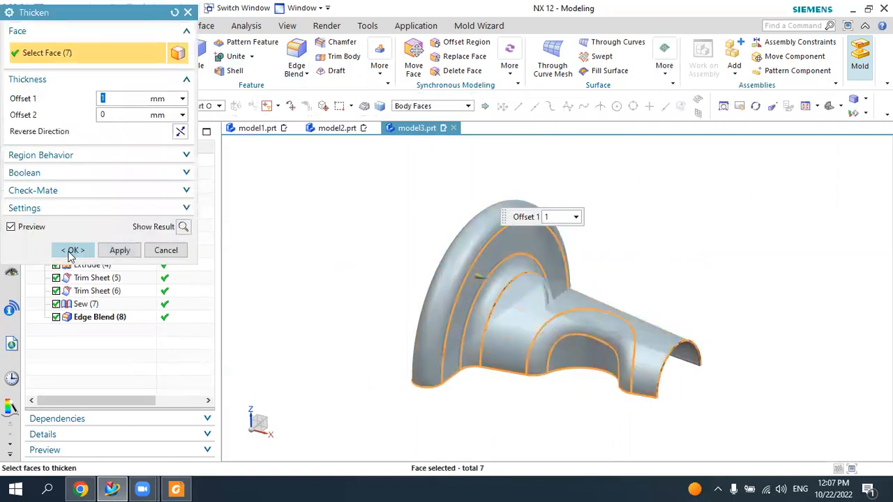
{"action": "left_click", "coordinate": [72, 253]}
{"action": "middle_click_drag", "start_coordinate": [590, 255], "coordinate": [547, 255]}
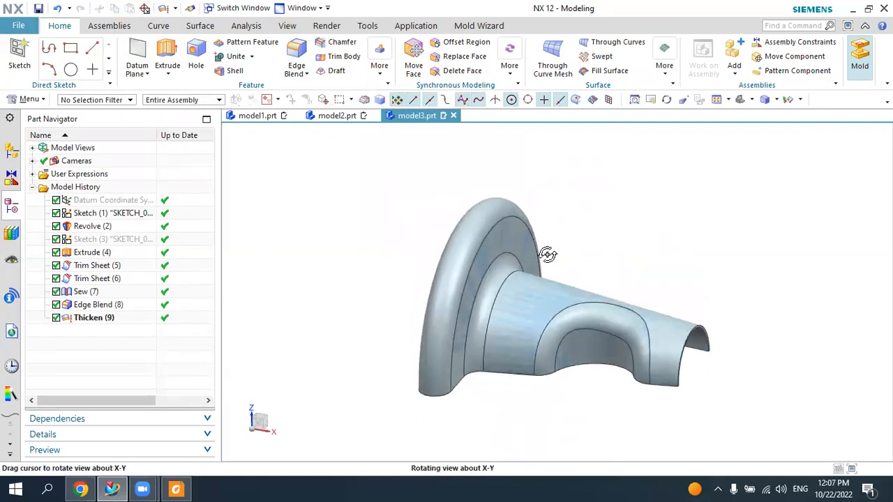
{"action": "left_click", "coordinate": [293, 27]}
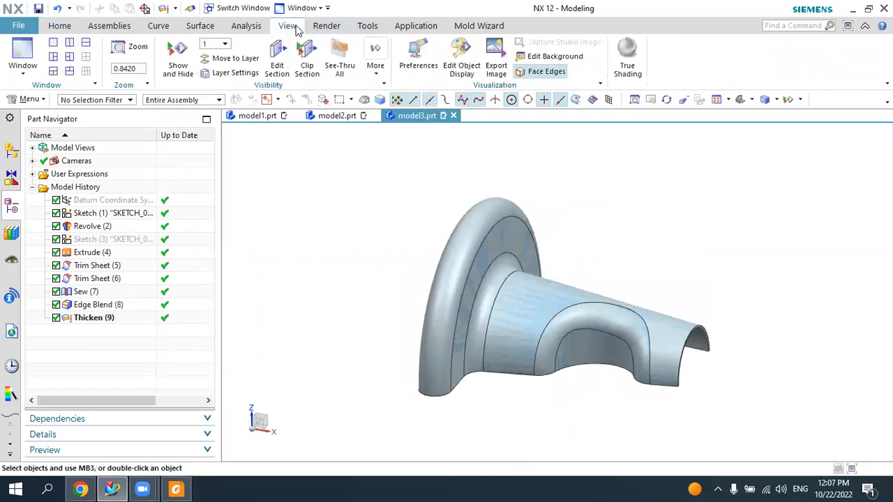
{"action": "left_click", "coordinate": [482, 242]}
{"action": "middle_click_drag", "start_coordinate": [481, 242], "coordinate": [530, 278]}
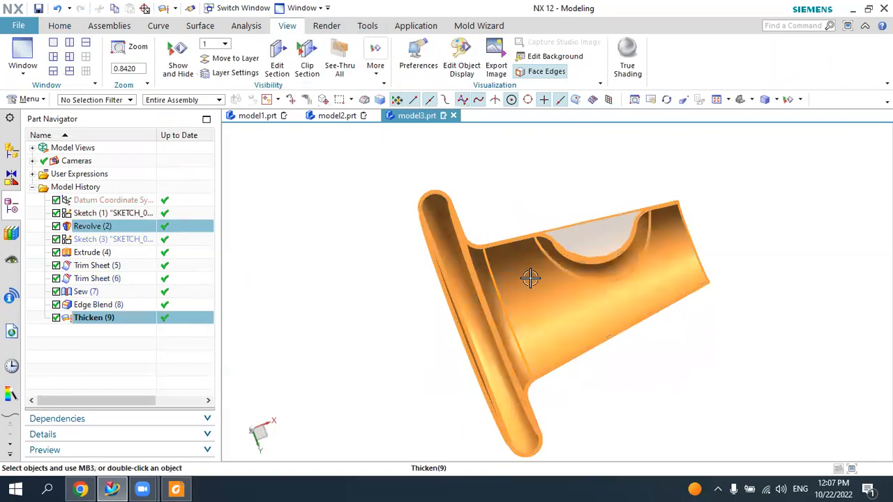
{"action": "left_click", "coordinate": [418, 55]}
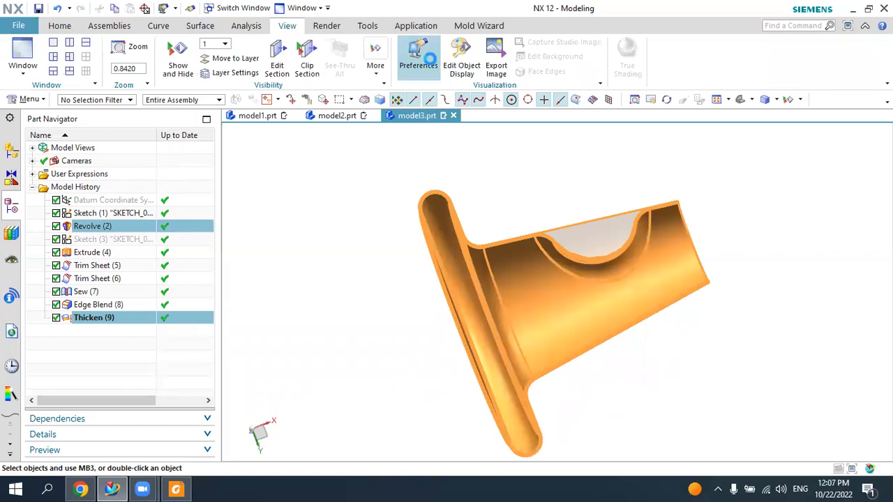
{"action": "left_click", "coordinate": [253, 7]}
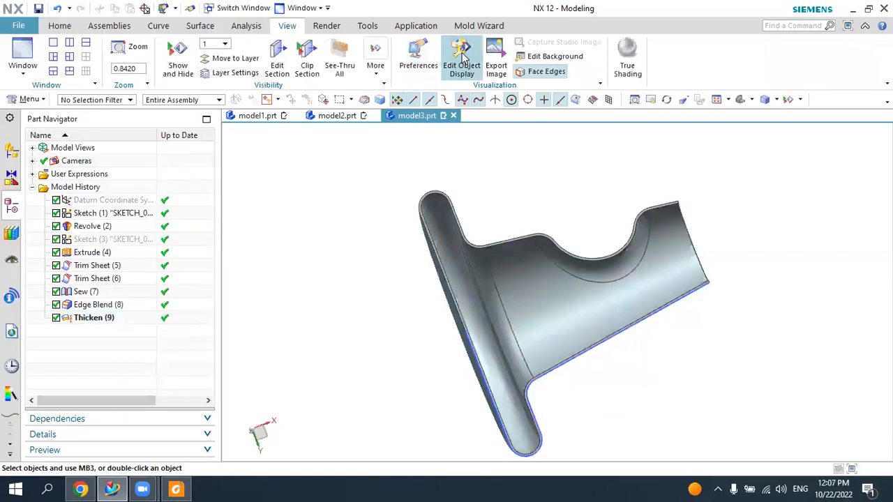
- Change the object display color of the overlapping sheet and thickened bodies to light yellow
{"action": "left_click", "coordinate": [461, 59]}
{"action": "middle_click_drag", "start_coordinate": [558, 215], "coordinate": [514, 291]}
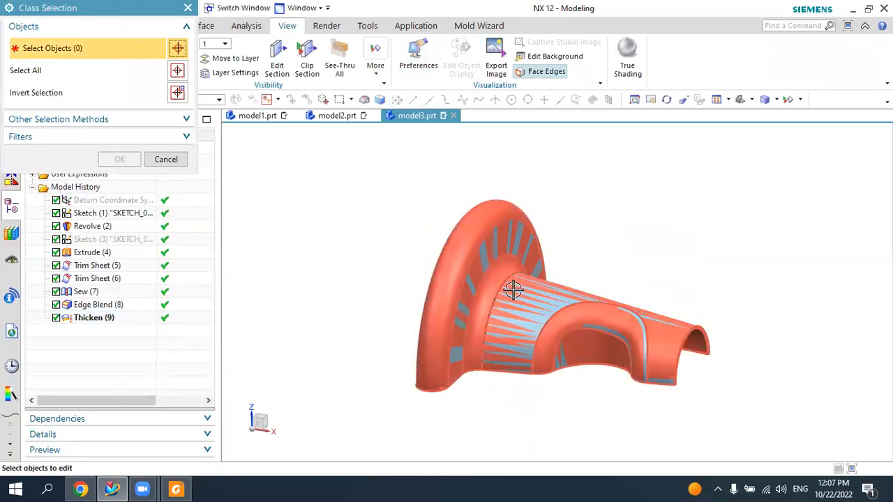
{"action": "left_click", "coordinate": [523, 301]}
{"action": "left_click", "coordinate": [551, 315]}
{"action": "middle_click_drag", "start_coordinate": [554, 265], "coordinate": [503, 230]}
{"action": "left_click", "coordinate": [115, 158]}
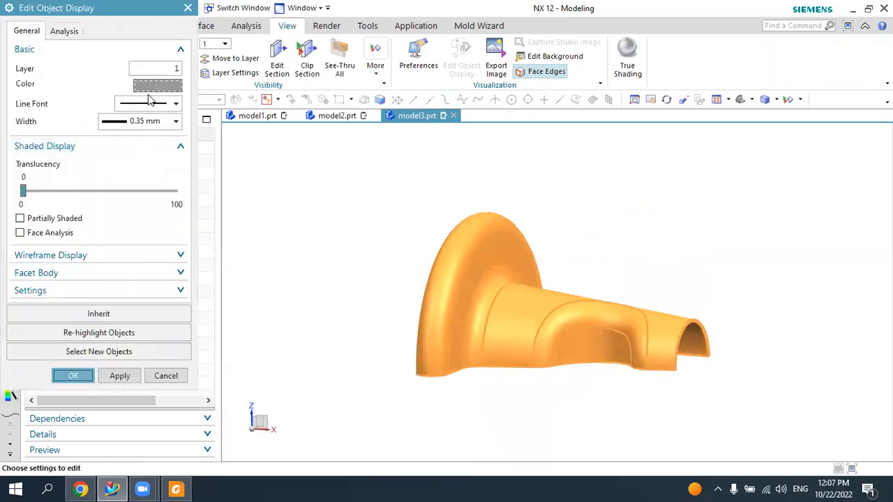
{"action": "left_click", "coordinate": [149, 84]}
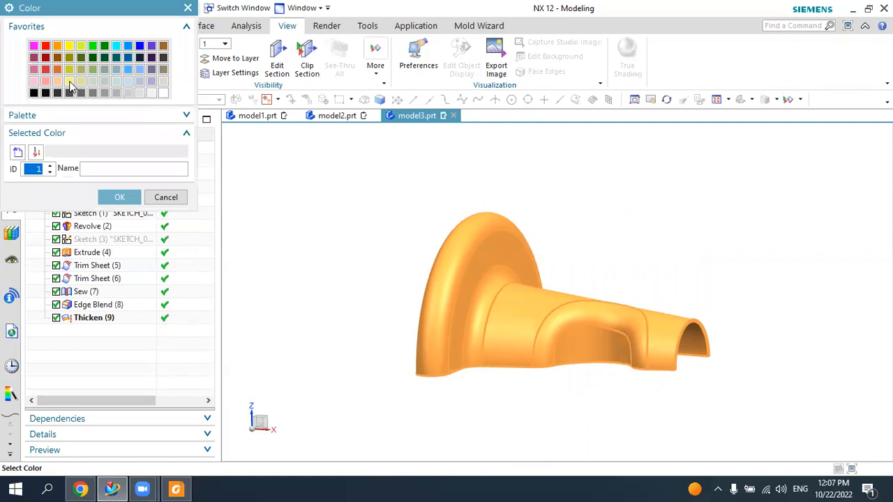
{"action": "left_click", "coordinate": [123, 198]}
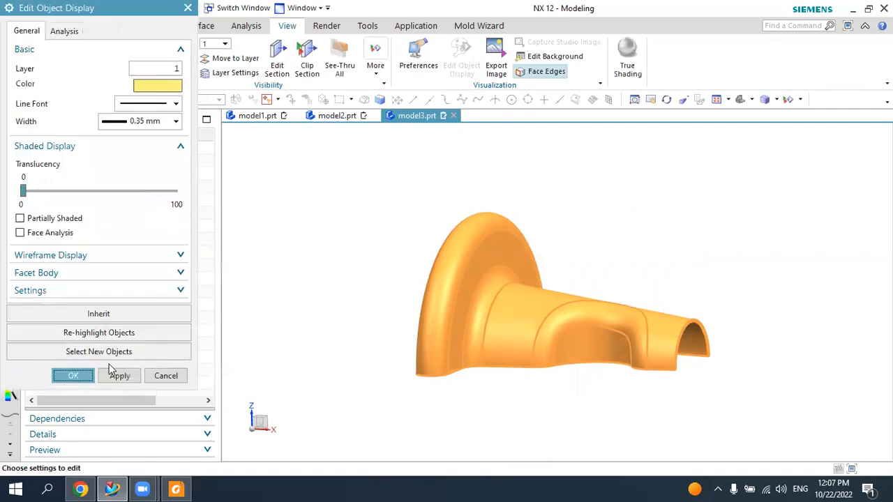
{"action": "left_click", "coordinate": [73, 376]}
- Hide the profile sketch of the revolved body
{"action": "middle_click_drag", "start_coordinate": [733, 123], "coordinate": [673, 257]}
{"action": "scroll", "coordinate": [608, 287], "scroll_direction": "up", "scroll_amount": 1}
{"action": "left_click", "coordinate": [608, 291]}
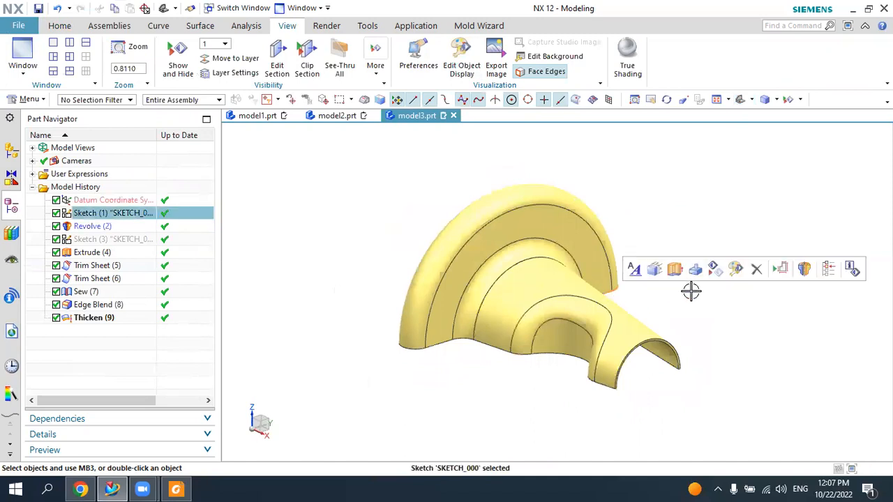
{"action": "left_click", "coordinate": [697, 279]}
{"action": "mouse_move", "coordinate": [697, 279]}
{"action": "middle_mouse_down"}
{"action": "mouse_move", "coordinate": [730, 259]}
{"action": "mouse_move", "coordinate": [733, 267]}
{"action": "mouse_move", "coordinate": [713, 284]}
{"action": "mouse_move", "coordinate": [727, 282]}
{"action": "middle_mouse_up"}
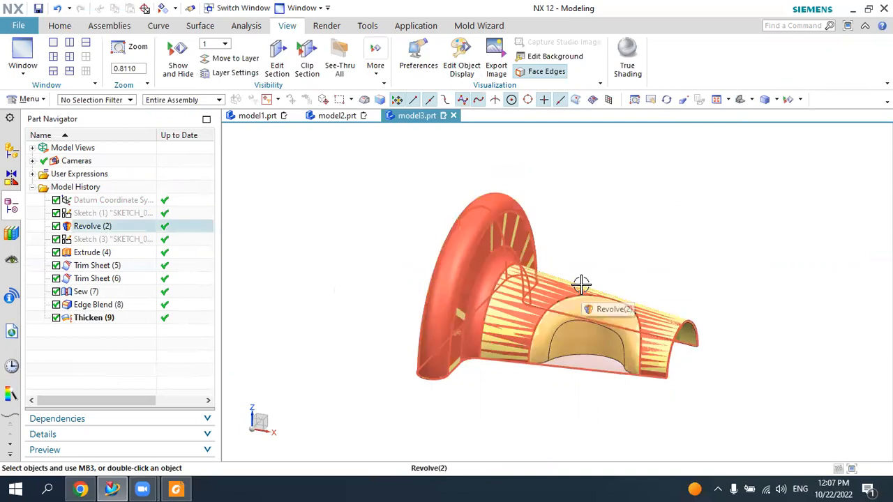
- Create a new part model4.prt from the Model template in millimeters, and set its view to White Background
{"action": "left_click", "coordinate": [19, 27]}
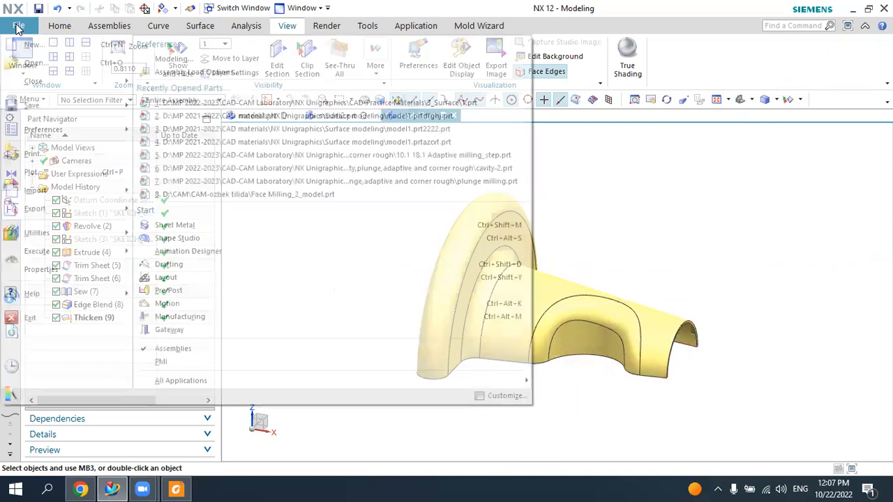
{"action": "left_click", "coordinate": [209, 140]}
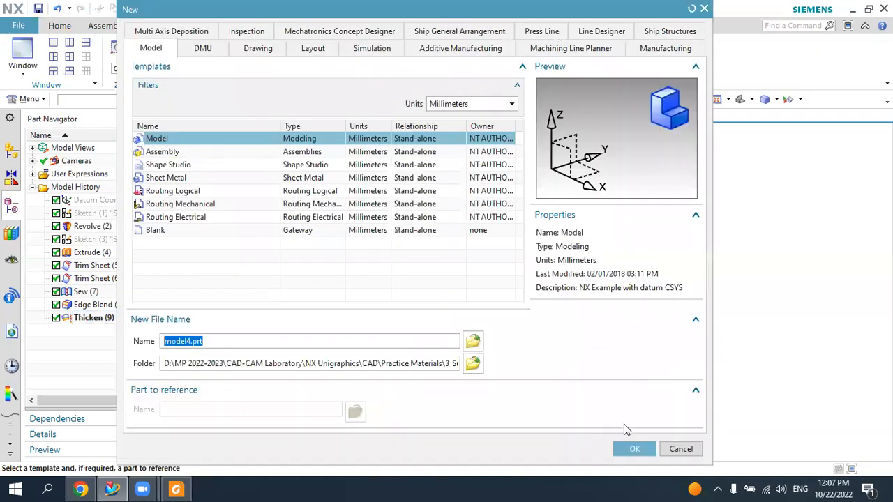
{"action": "left_click", "coordinate": [631, 449]}
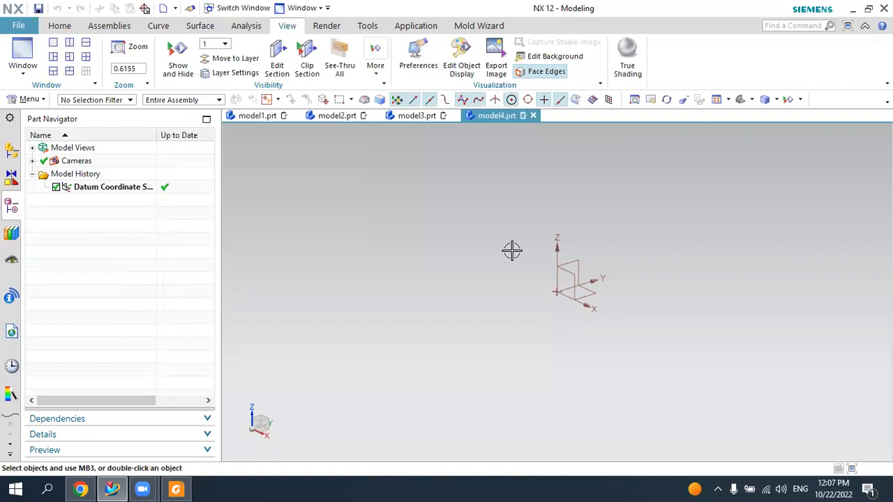
{"action": "right_click", "coordinate": [406, 190]}
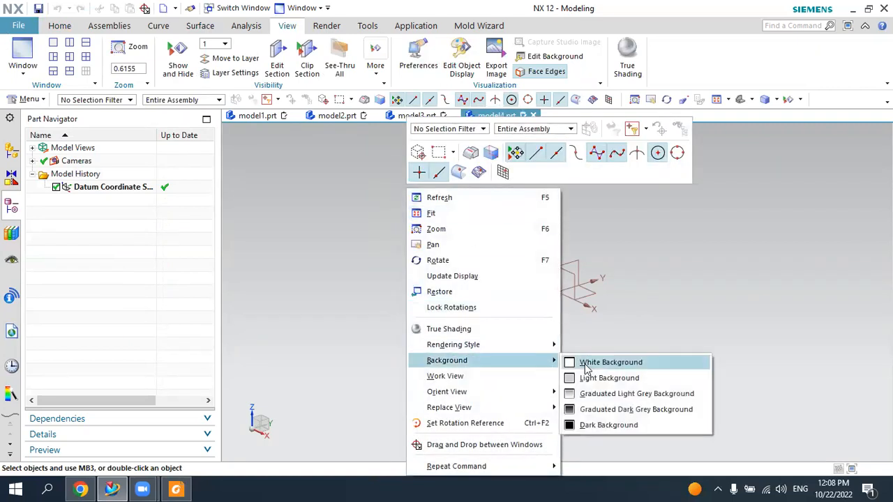
{"action": "left_click", "coordinate": [576, 363]}
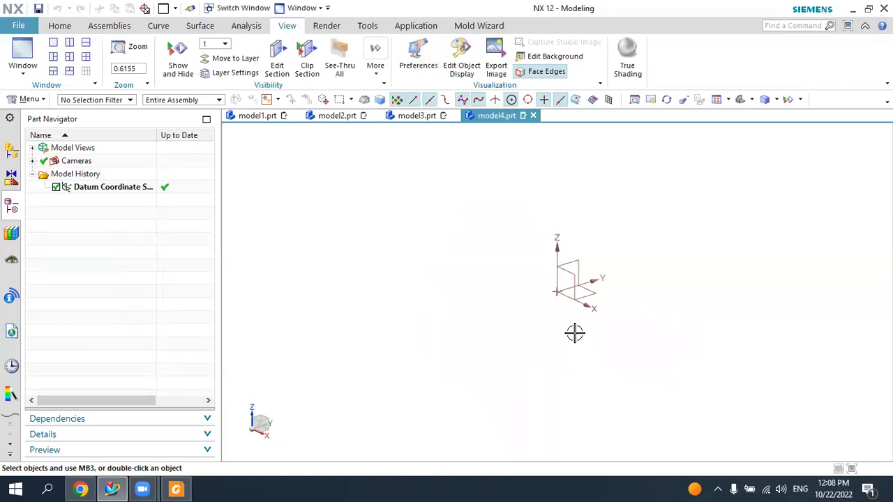
- Create a datum plane offset 70 mm above the XY plane of the datum coordinate system
{"action": "left_click", "coordinate": [22, 27]}
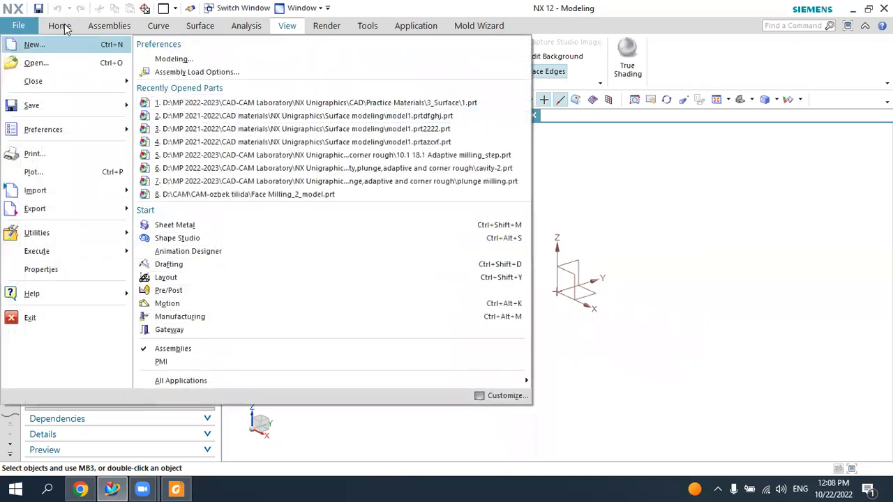
{"action": "left_click", "coordinate": [60, 27]}
{"action": "left_click", "coordinate": [136, 53]}
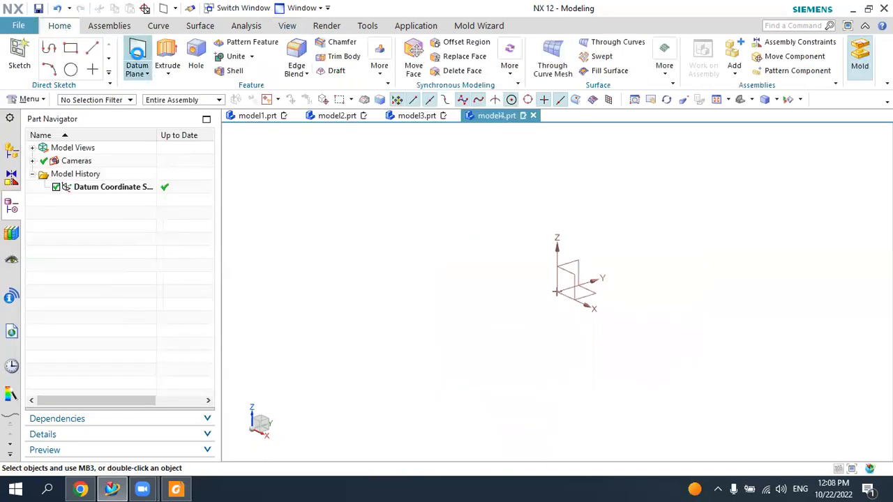
{"action": "left_click", "coordinate": [588, 295]}
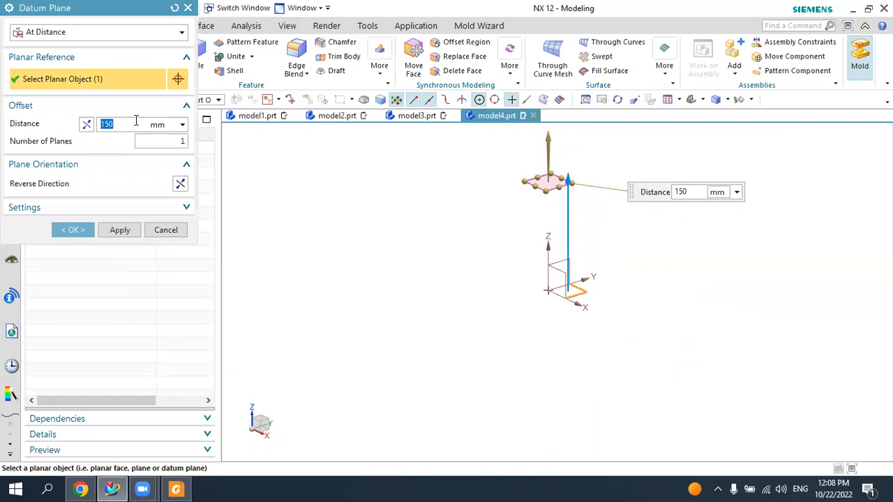
{"action": "type", "text": "70"}
{"action": "key", "text": "Return"}
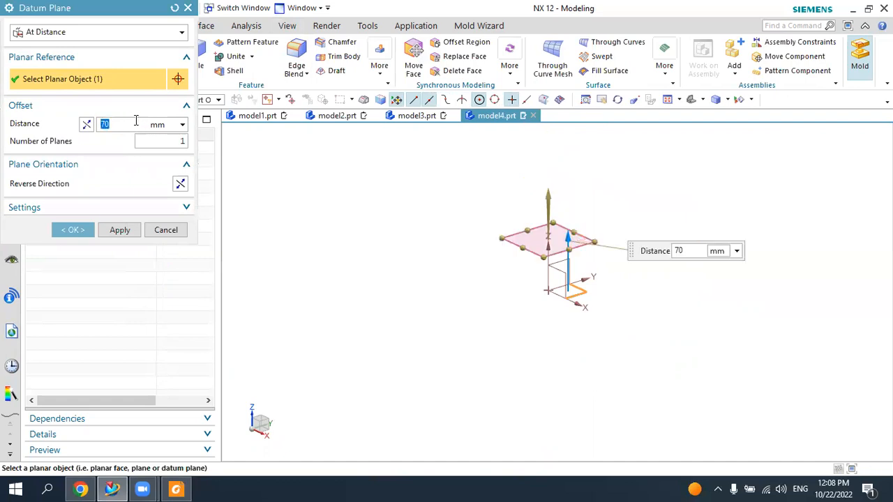
{"action": "scroll", "coordinate": [567, 240], "scroll_direction": "up", "scroll_amount": 3}
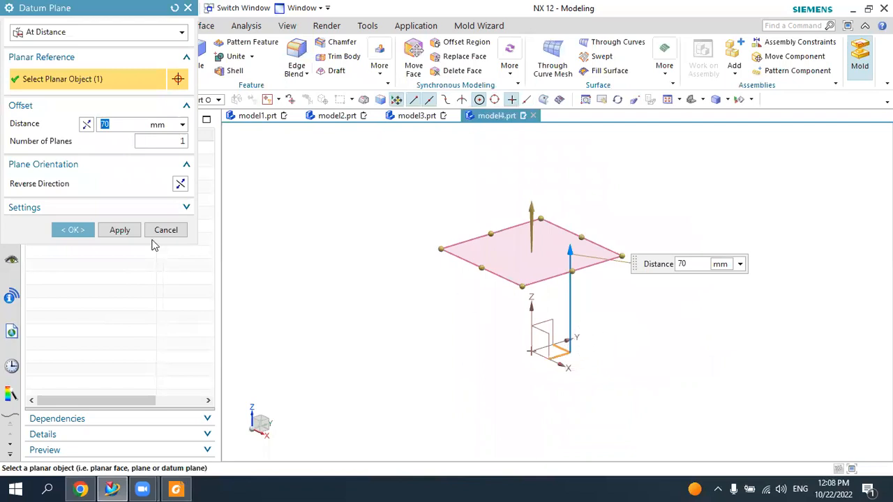
{"action": "left_click", "coordinate": [82, 232]}
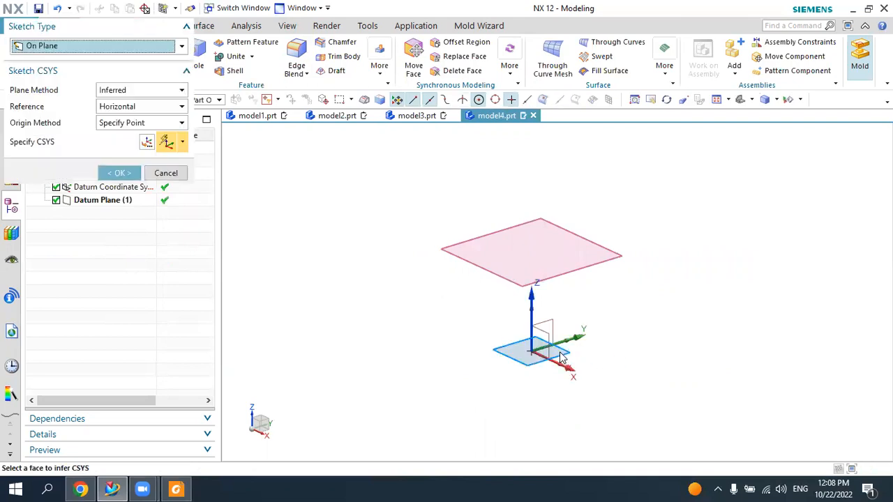
- Sketch a 68 mm diameter circle centered at the origin on the XY plane and finish the sketch
{"action": "left_click", "coordinate": [533, 350]}
{"action": "left_click", "coordinate": [118, 173]}
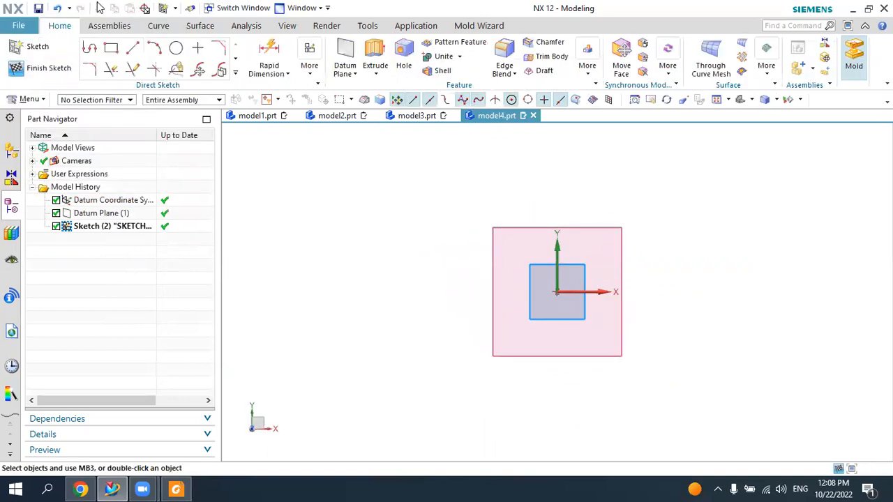
{"action": "left_click", "coordinate": [176, 48]}
{"action": "left_click", "coordinate": [556, 293]}
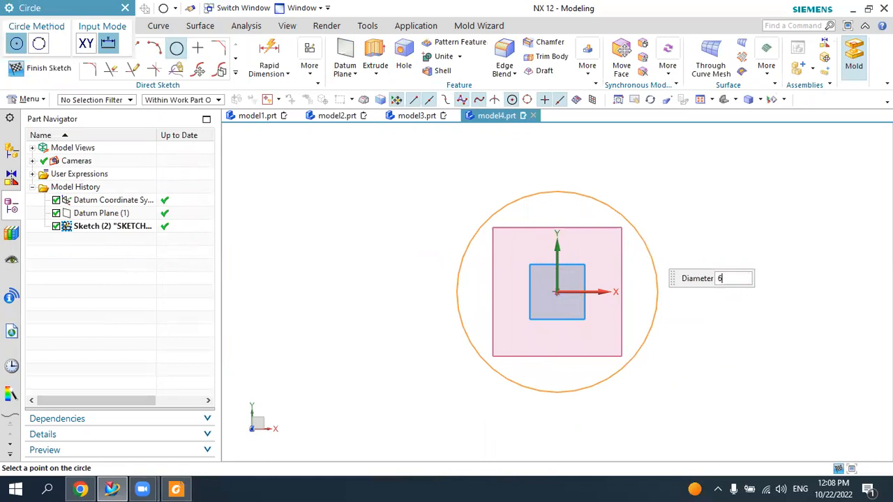
{"action": "key", "text": "Return"}
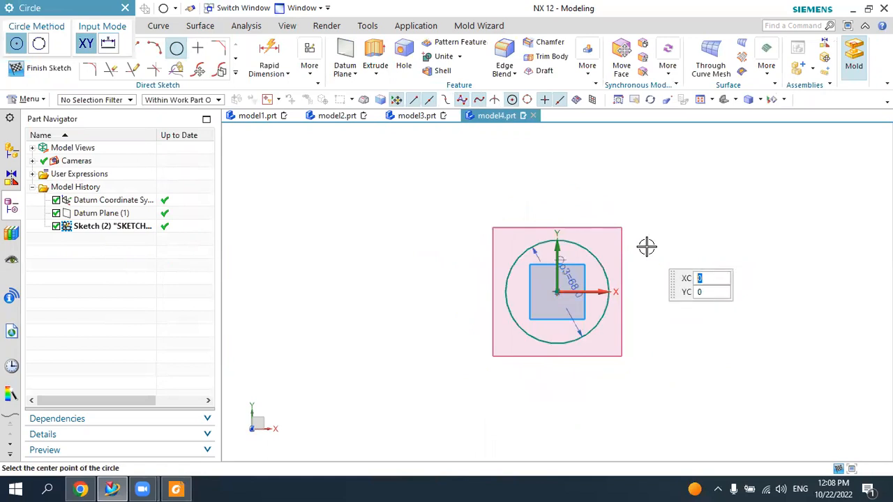
{"action": "key", "text": "Escape"}
{"action": "left_click", "coordinate": [43, 67]}
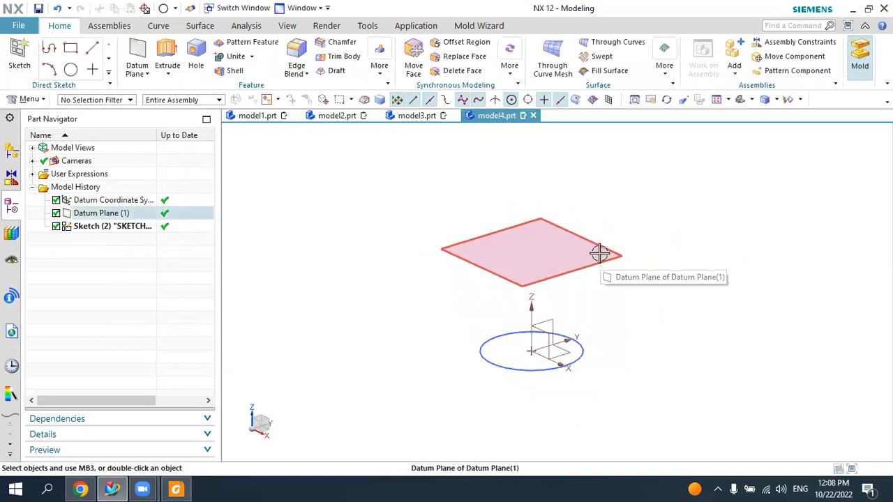
- Start a sketch on the offset datum plane and begin an ellipse centered at the origin with a 0° rotation angle
{"action": "scroll", "coordinate": [579, 253], "scroll_direction": "down", "scroll_amount": 2}
{"action": "scroll", "coordinate": [570, 247], "scroll_direction": "up", "scroll_amount": 2}
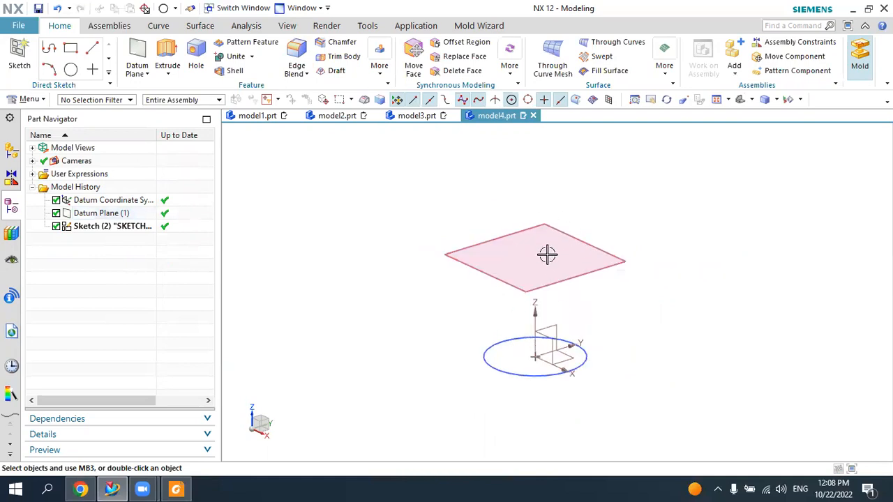
{"action": "left_click", "coordinate": [19, 56]}
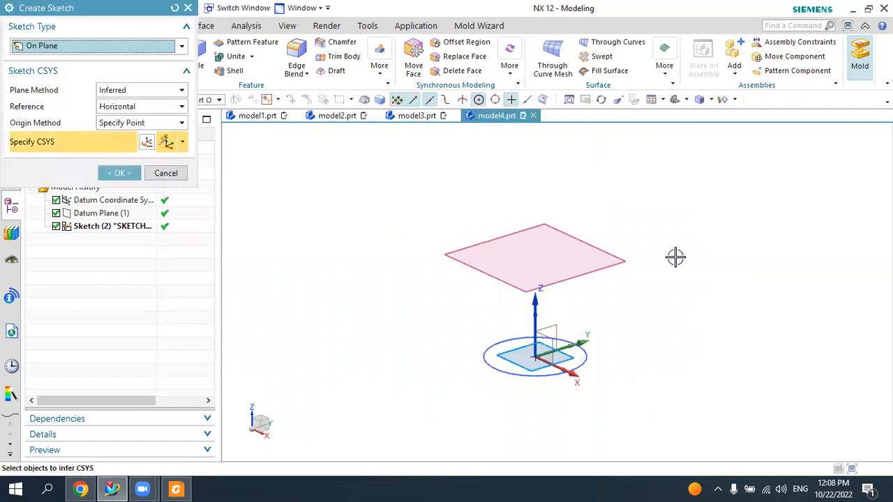
{"action": "left_click", "coordinate": [534, 235]}
{"action": "left_click", "coordinate": [127, 172]}
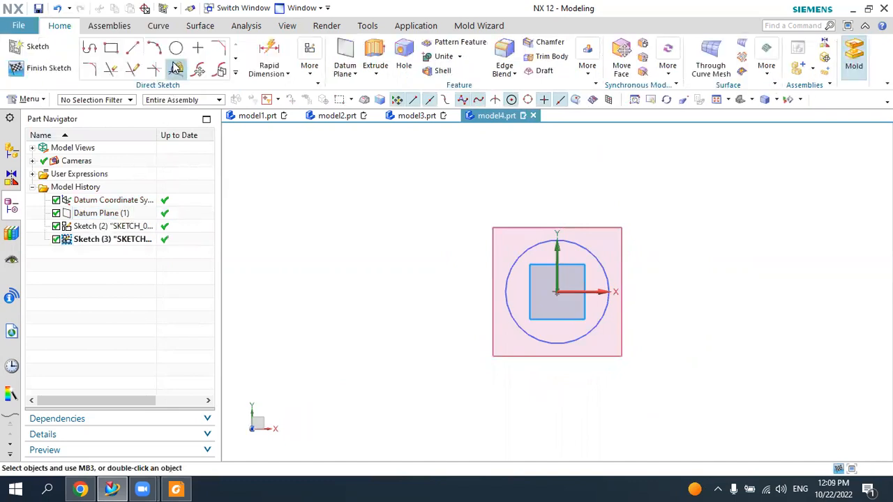
{"action": "left_click", "coordinate": [235, 72]}
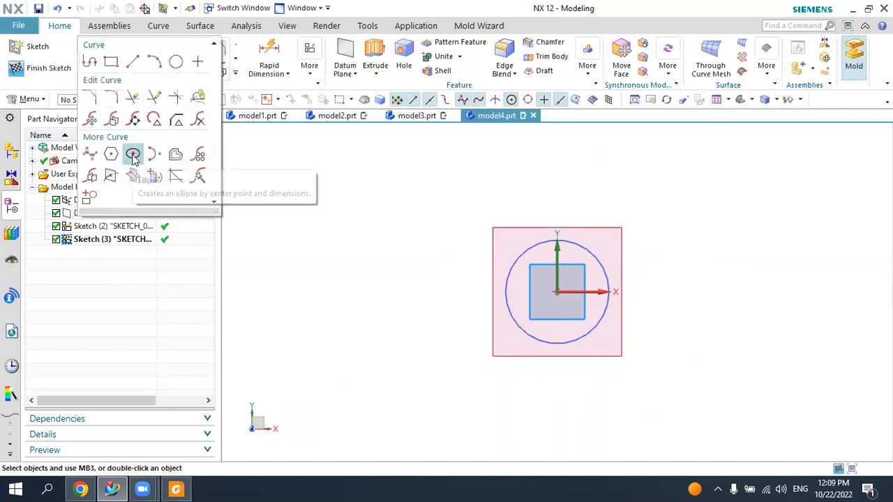
{"action": "left_click", "coordinate": [133, 155]}
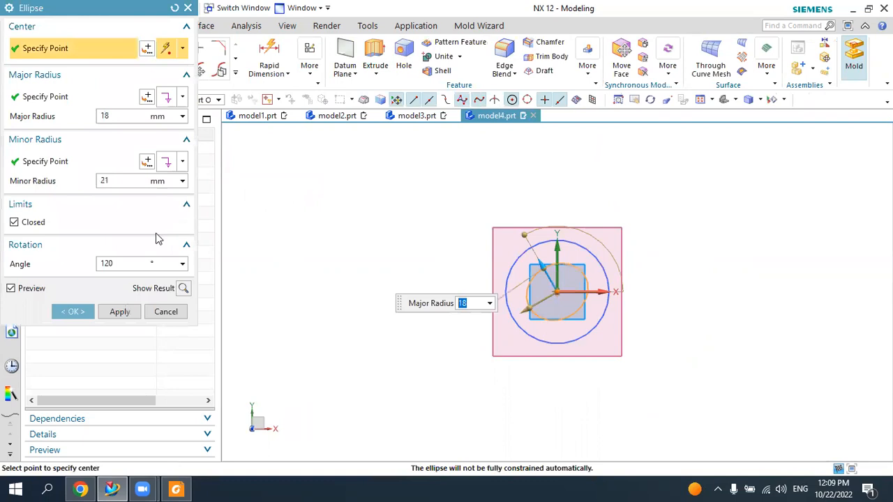
{"action": "left_click", "coordinate": [120, 263]}
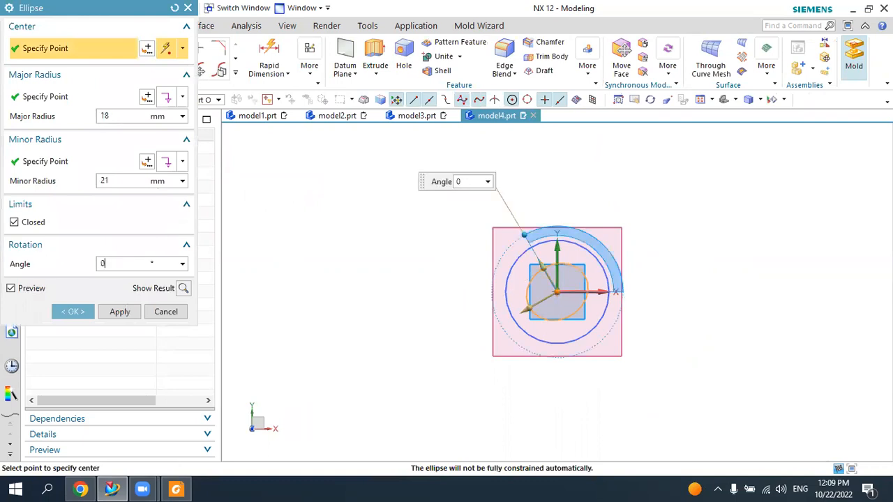
{"action": "type", "text": "0"}
{"action": "key", "text": "Return"}
- Set the ellipse's major radius to 36 mm and minor radius to 46 mm, create it and finish the sketch
{"action": "scroll", "coordinate": [582, 270], "scroll_direction": "down", "scroll_amount": 3}
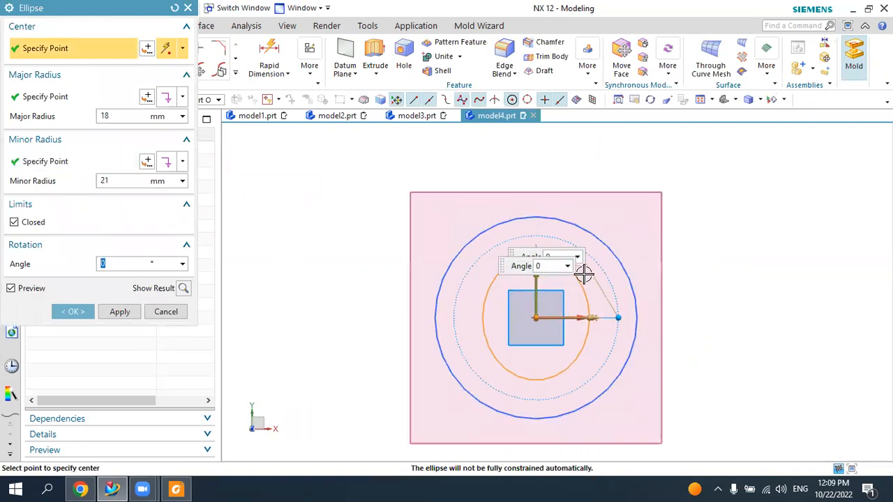
{"action": "left_click_drag", "start_coordinate": [536, 248], "coordinate": [536, 175]}
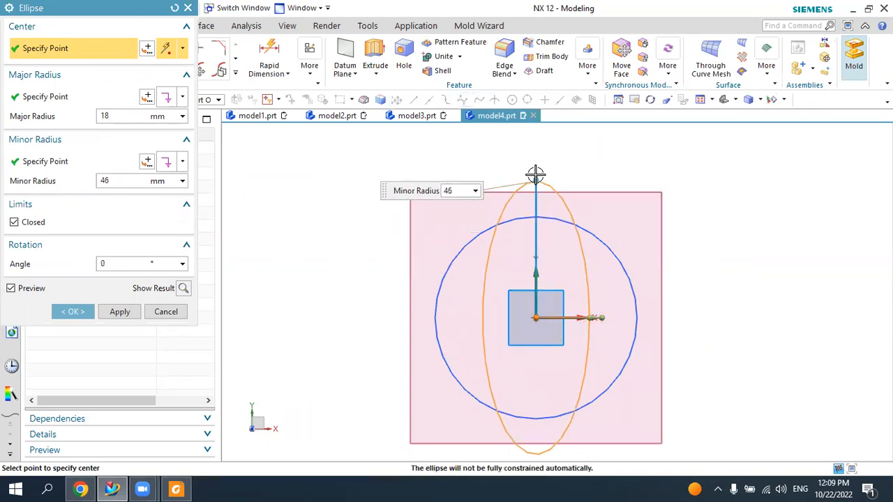
{"action": "left_click", "coordinate": [138, 180]}
{"action": "left_click_drag", "start_coordinate": [596, 318], "coordinate": [651, 319]}
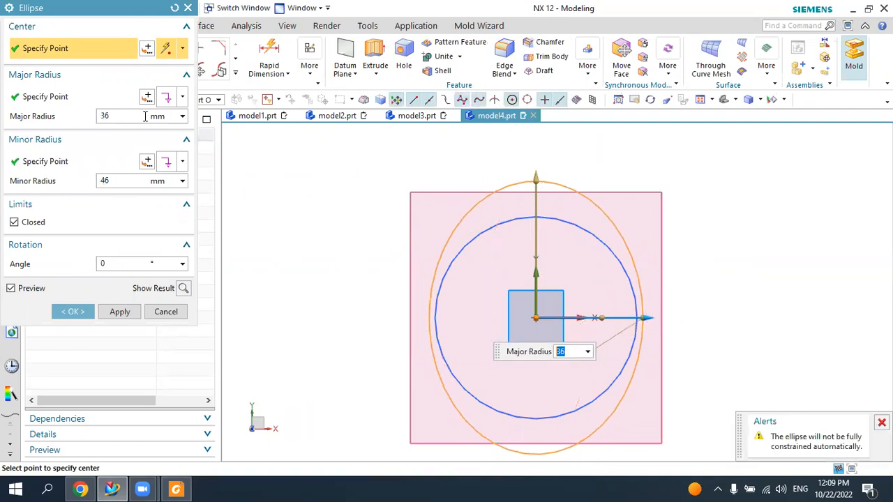
{"action": "left_click", "coordinate": [117, 180]}
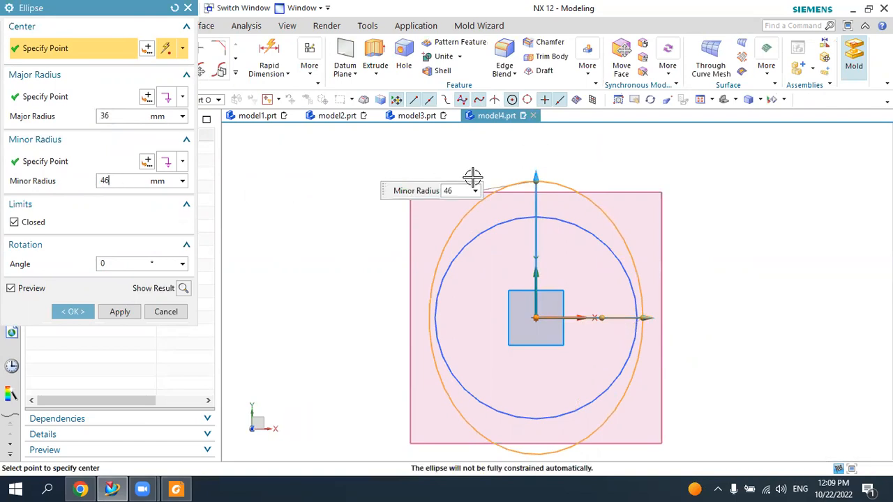
{"action": "left_click", "coordinate": [72, 311]}
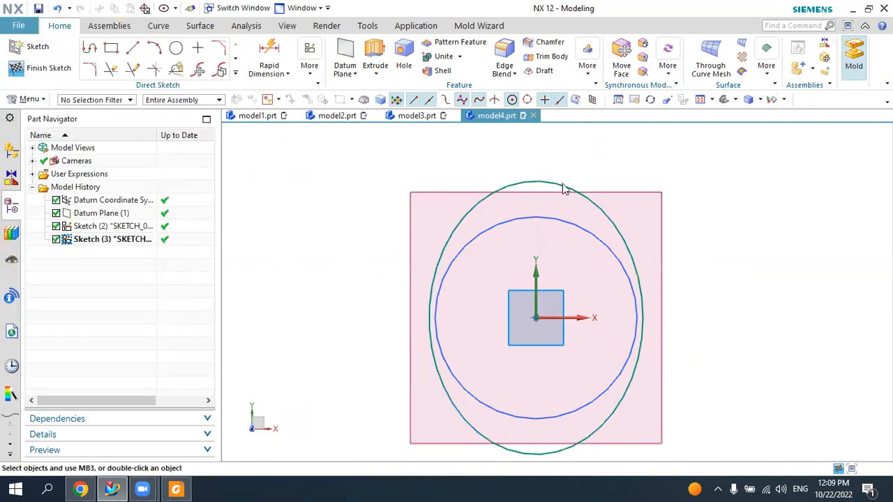
{"action": "left_click", "coordinate": [48, 68]}
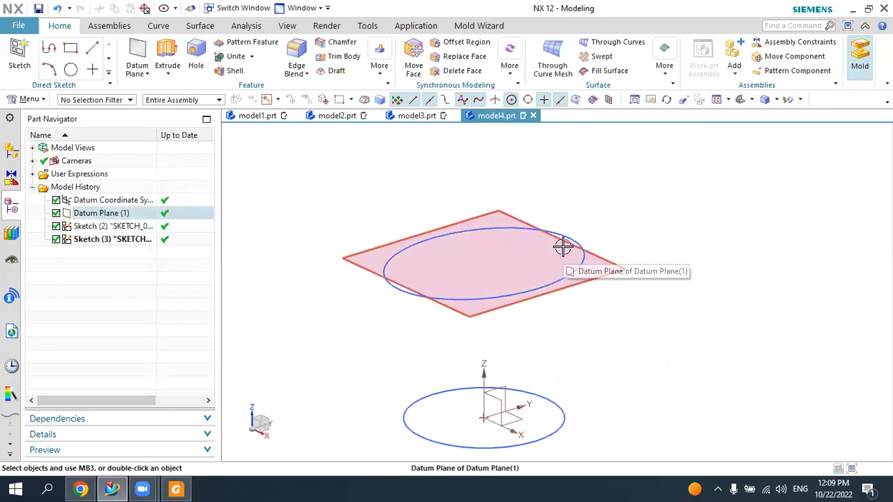
- Create a second datum plane offset 70 mm above the plane containing the ellipse
{"action": "scroll", "coordinate": [562, 247], "scroll_direction": "up", "scroll_amount": 2}
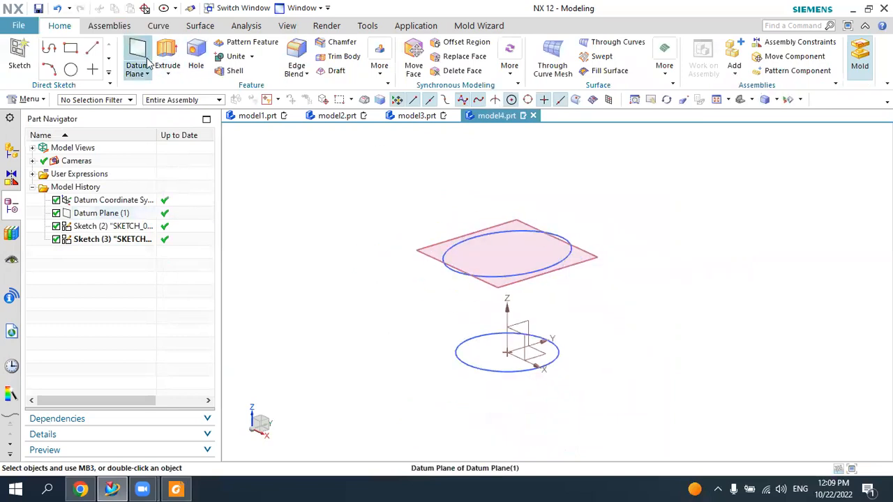
{"action": "left_click", "coordinate": [595, 257]}
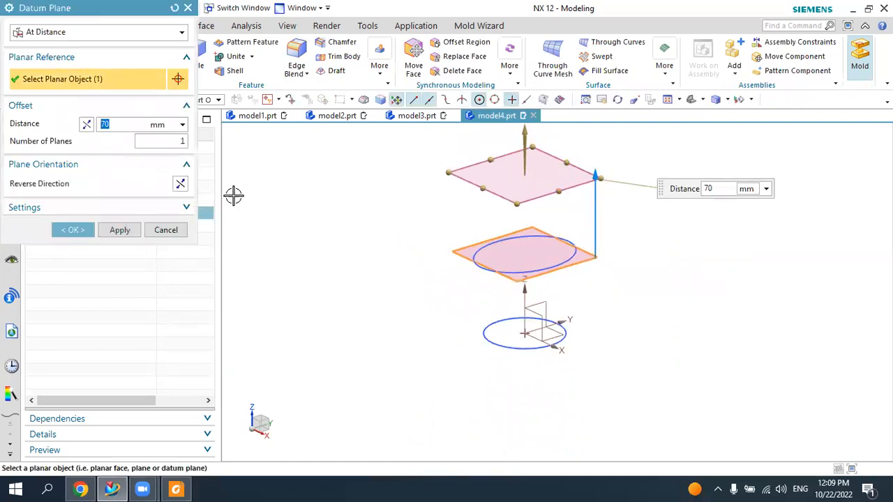
{"action": "left_click", "coordinate": [74, 230]}
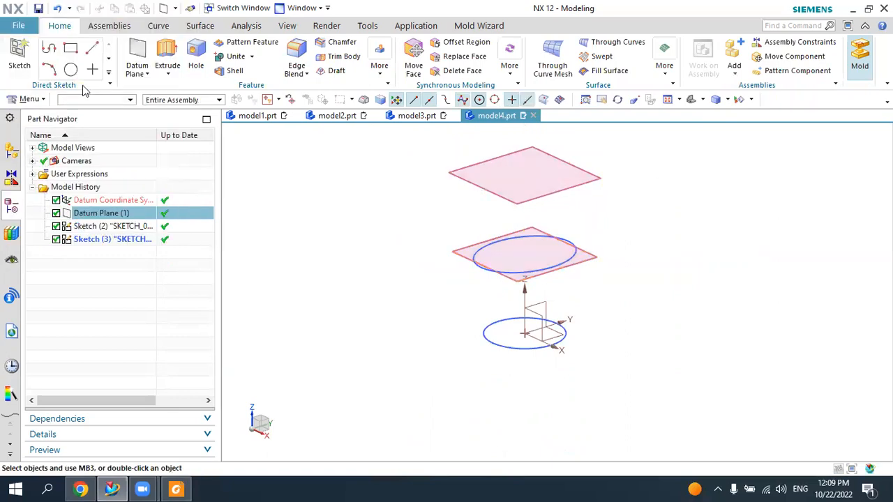
- Sketch a 50 mm diameter circle centered at the origin on the uppermost datum plane and finish the sketch
{"action": "left_click", "coordinate": [20, 56]}
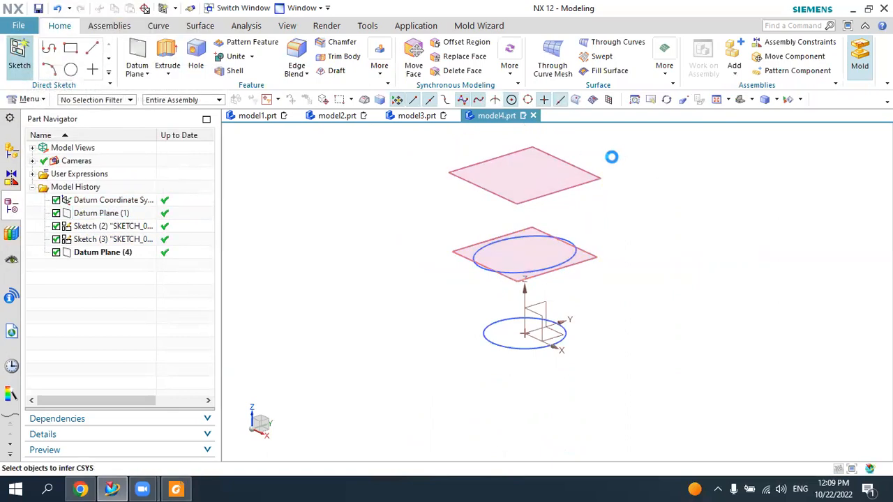
{"action": "left_click", "coordinate": [595, 179]}
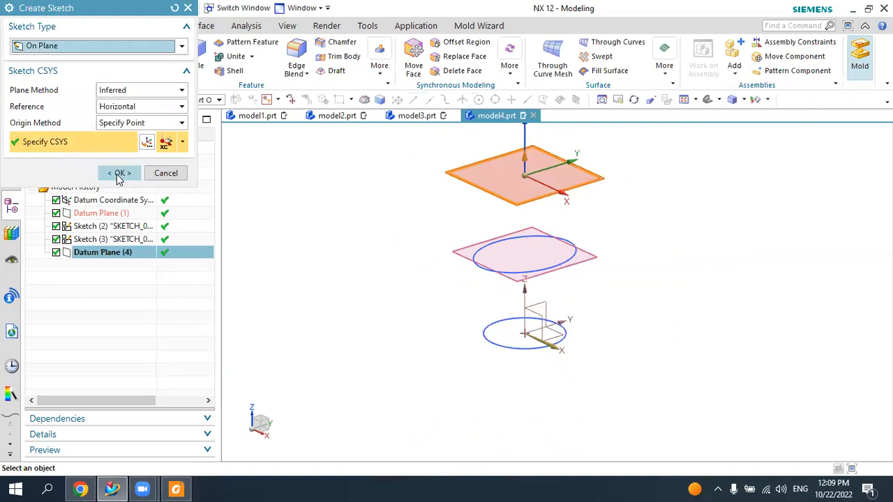
{"action": "left_click", "coordinate": [119, 173]}
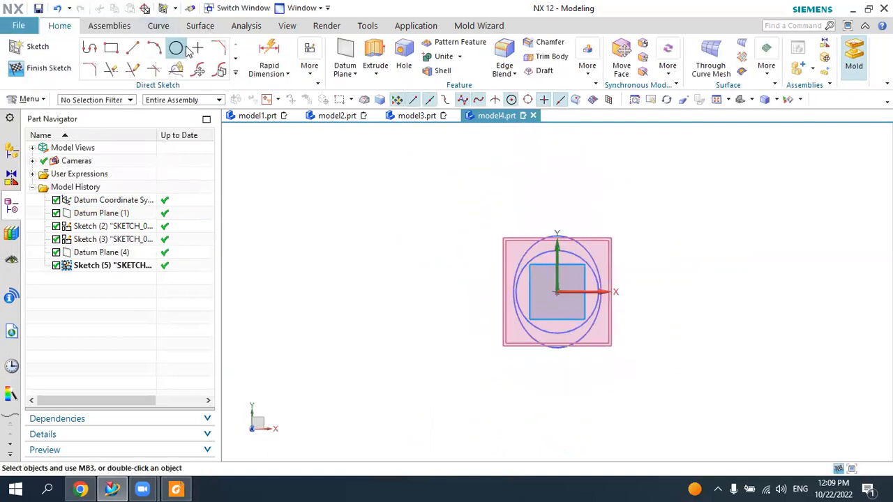
{"action": "left_click", "coordinate": [176, 48]}
{"action": "scroll", "coordinate": [591, 296], "scroll_direction": "up", "scroll_amount": 3}
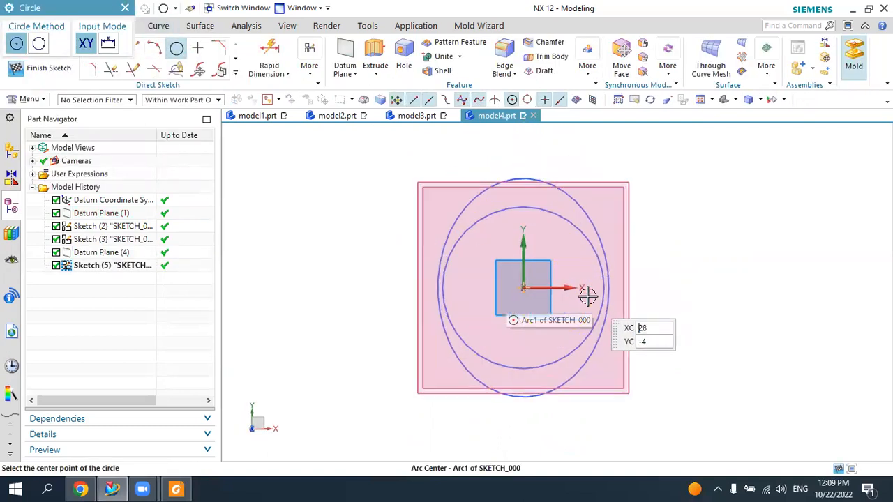
{"action": "left_click", "coordinate": [523, 288]}
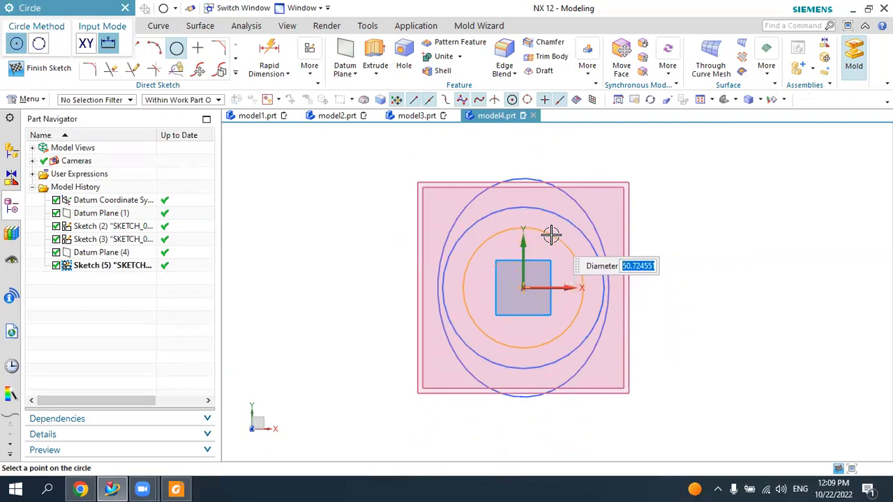
{"action": "left_click", "coordinate": [551, 234]}
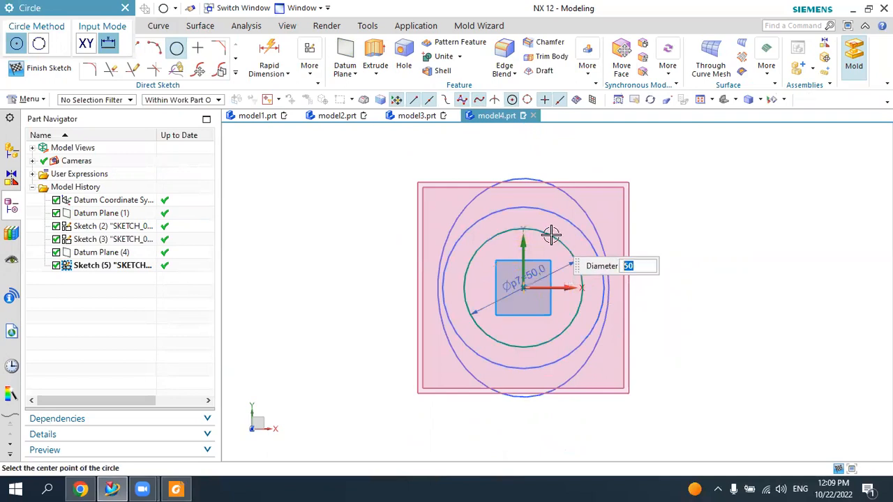
{"action": "key", "text": "Escape"}
{"action": "key", "text": "ctrl+q"}
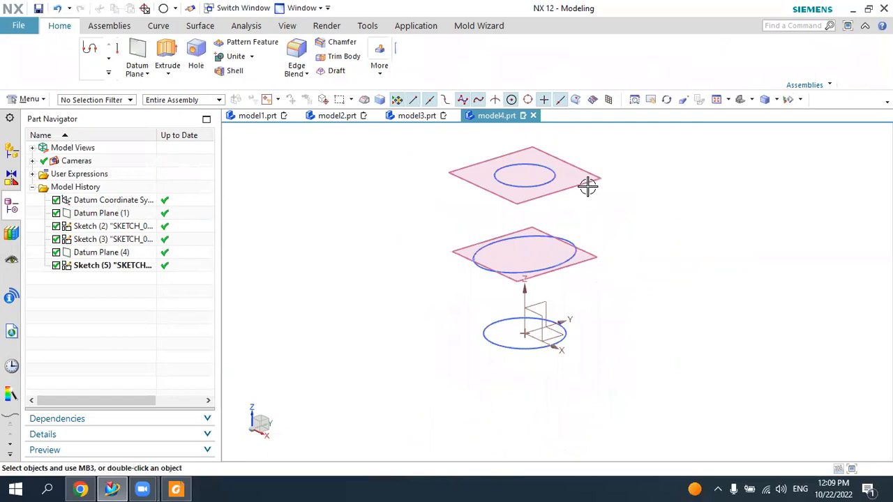
- Hide both offset datum planes, leaving the three profile sketches displayed
{"action": "mouse_move", "coordinate": [642, 172]}
{"action": "middle_mouse_down"}
{"action": "mouse_move", "coordinate": [621, 155]}
{"action": "mouse_move", "coordinate": [633, 179]}
{"action": "mouse_move", "coordinate": [618, 171]}
{"action": "middle_mouse_up"}
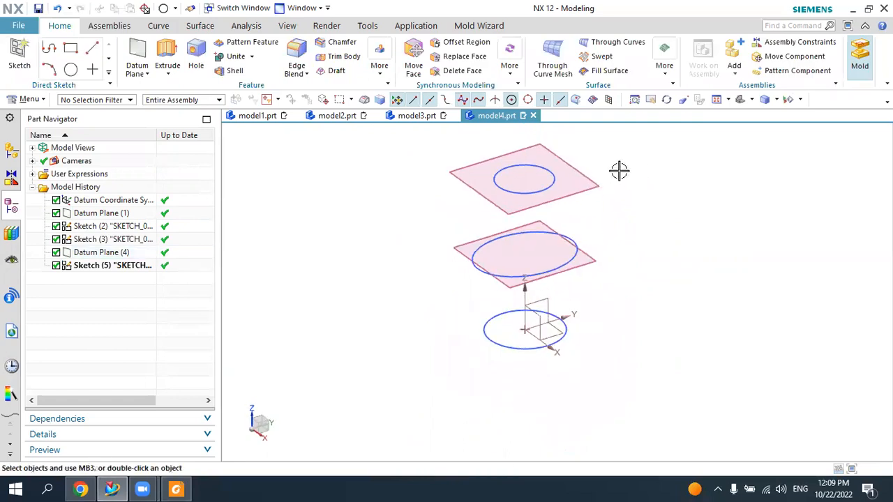
{"action": "scroll", "coordinate": [618, 172], "scroll_direction": "up", "scroll_amount": 2}
{"action": "left_click", "coordinate": [584, 189]}
{"action": "left_click", "coordinate": [664, 173]}
{"action": "left_click", "coordinate": [574, 310]}
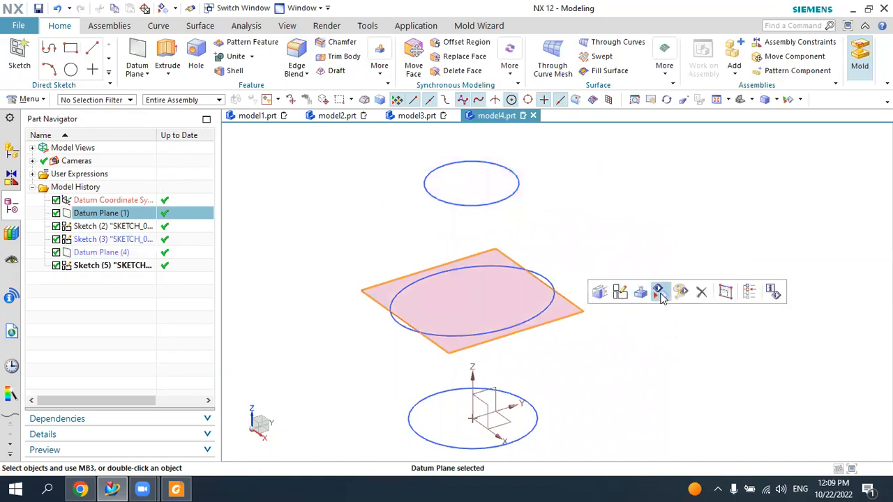
{"action": "left_click", "coordinate": [658, 292]}
{"action": "middle_click_drag", "start_coordinate": [633, 240], "coordinate": [499, 187]}
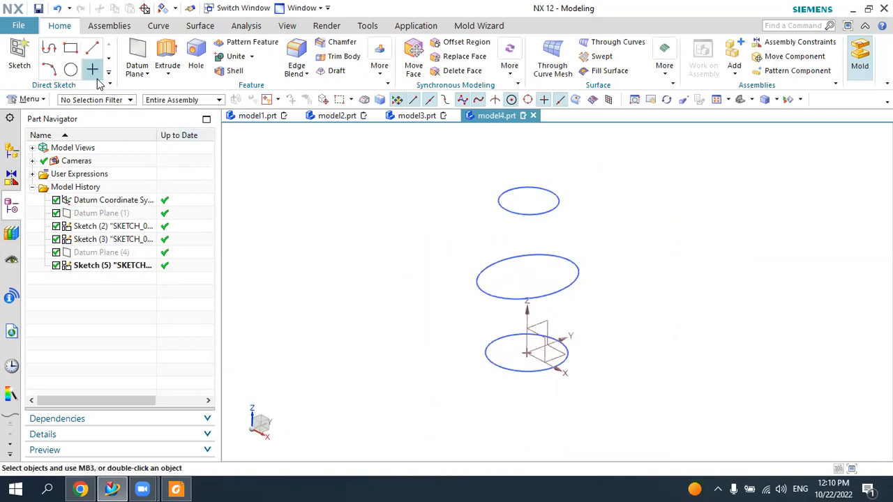
- Start a sketch on the vertical YZ plane of the datum coordinate system
{"action": "left_click", "coordinate": [550, 313]}
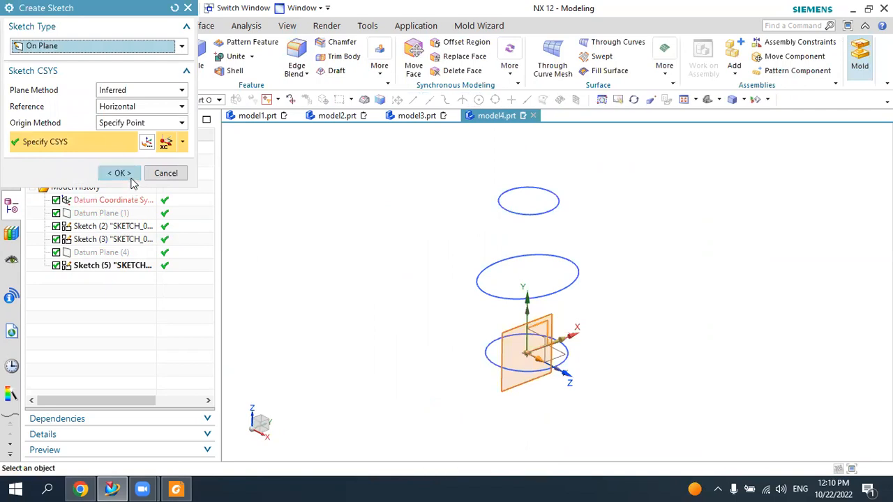
{"action": "left_click", "coordinate": [119, 173]}
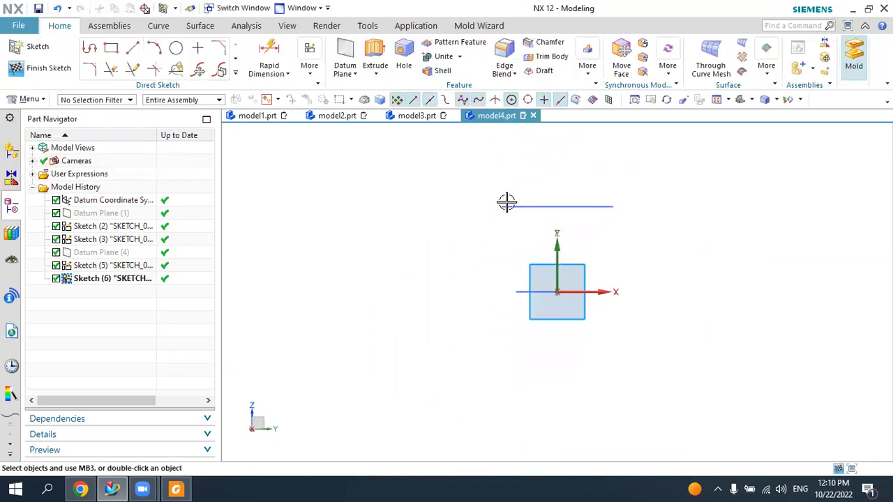
{"action": "scroll", "coordinate": [476, 251], "scroll_direction": "down", "scroll_amount": 3}
{"action": "scroll", "coordinate": [582, 187], "scroll_direction": "up", "scroll_amount": 2}
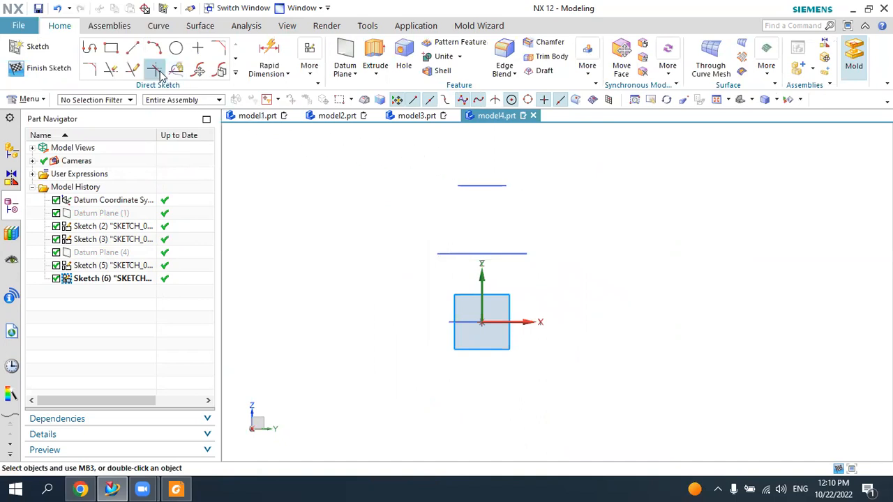
- Try a degree 3 Studio Spline through three points placed just outside the Y-side ends of the three profiles
{"action": "left_click", "coordinate": [234, 74]}
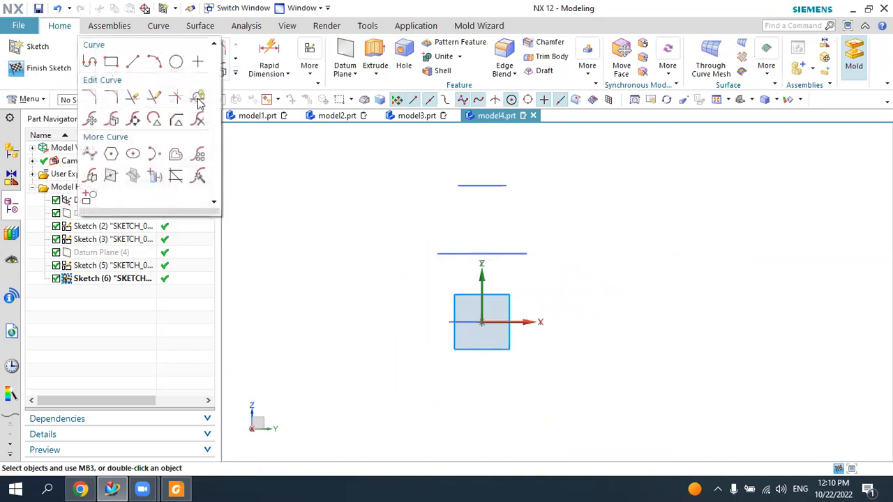
{"action": "left_click", "coordinate": [89, 153]}
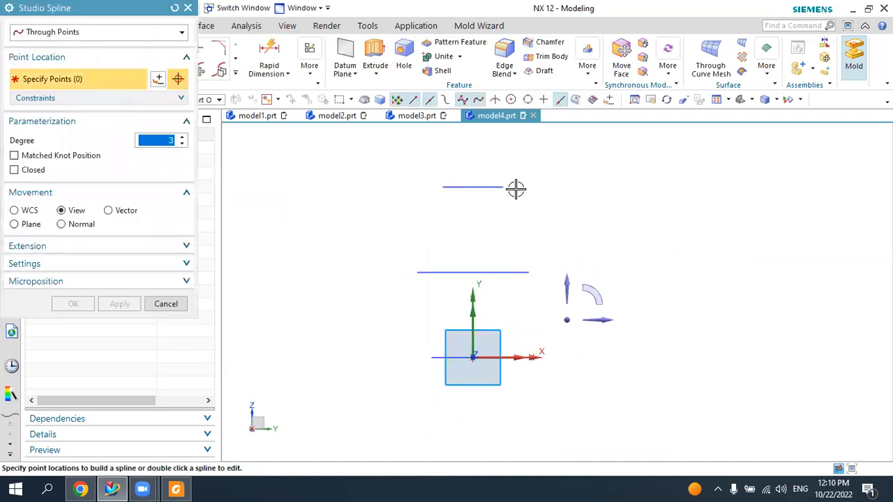
{"action": "left_click", "coordinate": [514, 184]}
{"action": "left_click", "coordinate": [550, 273]}
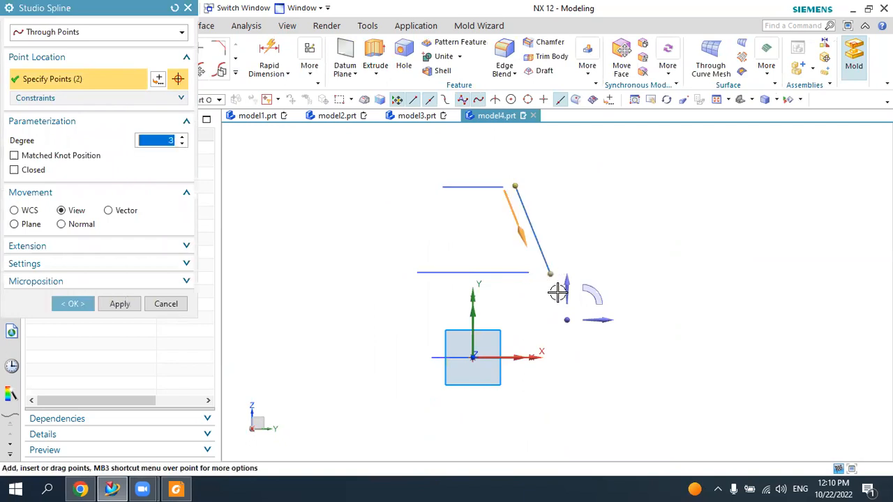
{"action": "scroll", "coordinate": [556, 369], "scroll_direction": "up", "scroll_amount": 2}
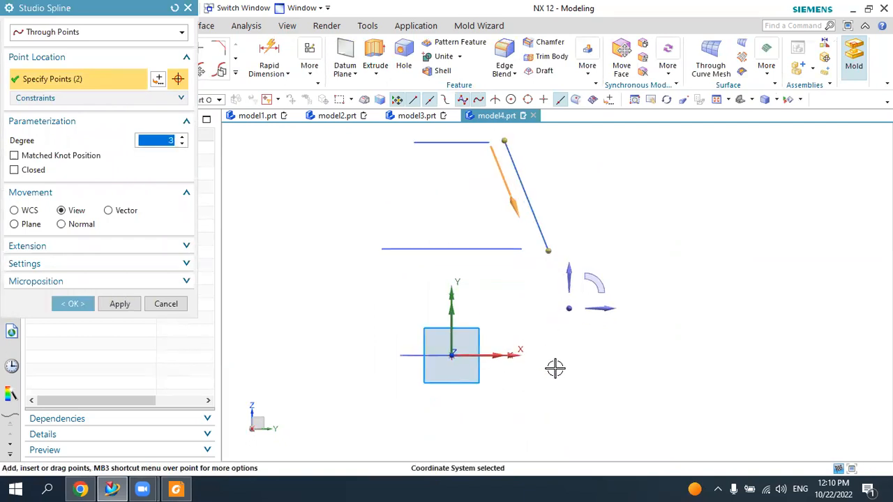
{"action": "left_click", "coordinate": [504, 354]}
{"action": "scroll", "coordinate": [540, 355], "scroll_direction": "down", "scroll_amount": 2}
{"action": "scroll", "coordinate": [492, 244], "scroll_direction": "up", "scroll_amount": 2}
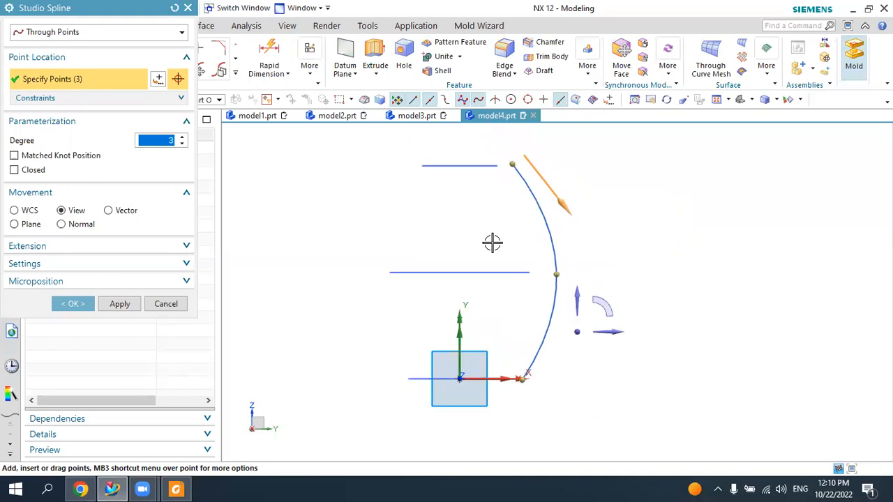
{"action": "scroll", "coordinate": [541, 260], "scroll_direction": "down", "scroll_amount": 2}
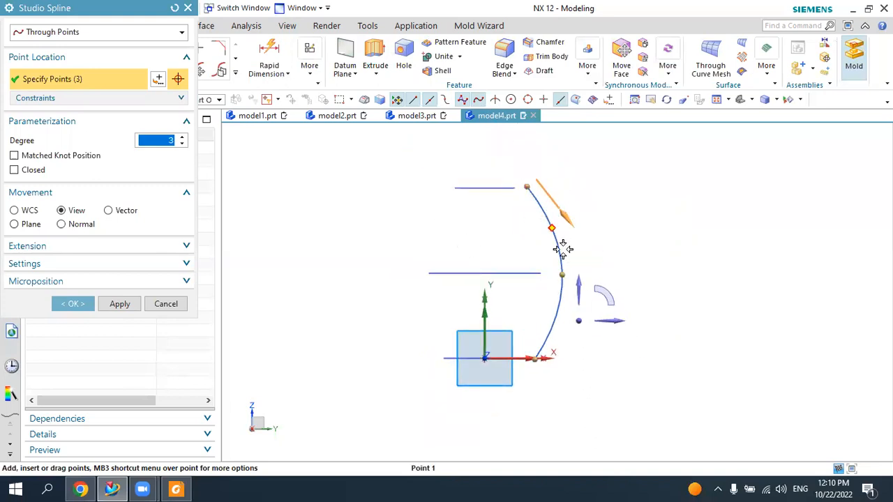
{"action": "left_click", "coordinate": [85, 305]}
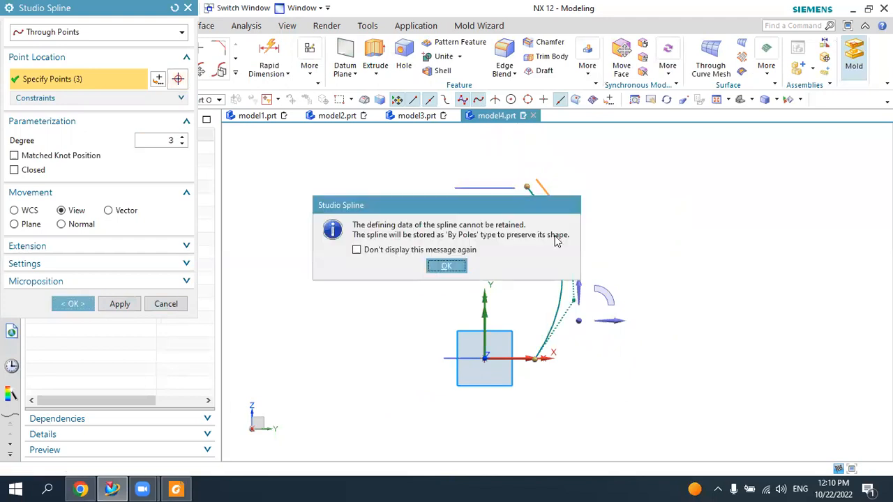
{"action": "left_click", "coordinate": [443, 270]}
{"action": "mouse_move", "coordinate": [574, 209]}
{"action": "middle_mouse_down"}
{"action": "mouse_move", "coordinate": [608, 232]}
{"action": "mouse_move", "coordinate": [578, 216]}
{"action": "mouse_move", "coordinate": [584, 223]}
{"action": "middle_mouse_up"}
{"action": "scroll", "coordinate": [516, 195], "scroll_direction": "up", "scroll_amount": 3}
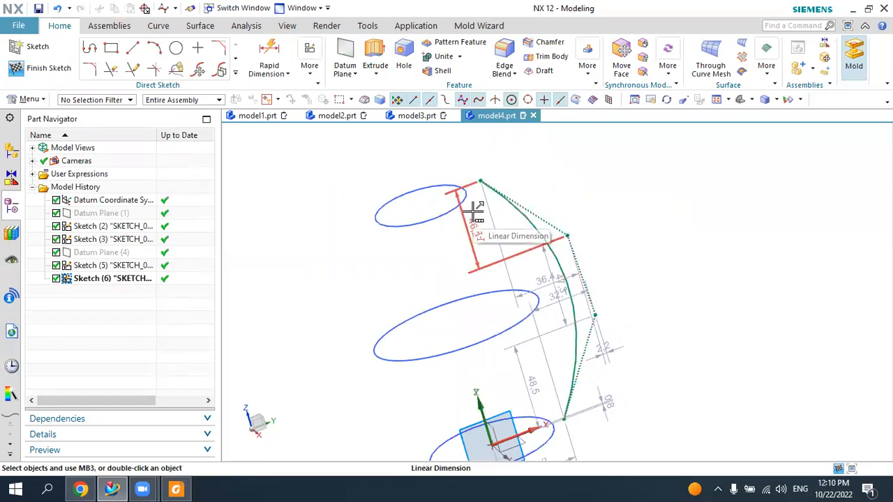
- Delete the spline, finish the sketch and delete the emptied sketch from the model history
{"action": "left_click", "coordinate": [520, 207]}
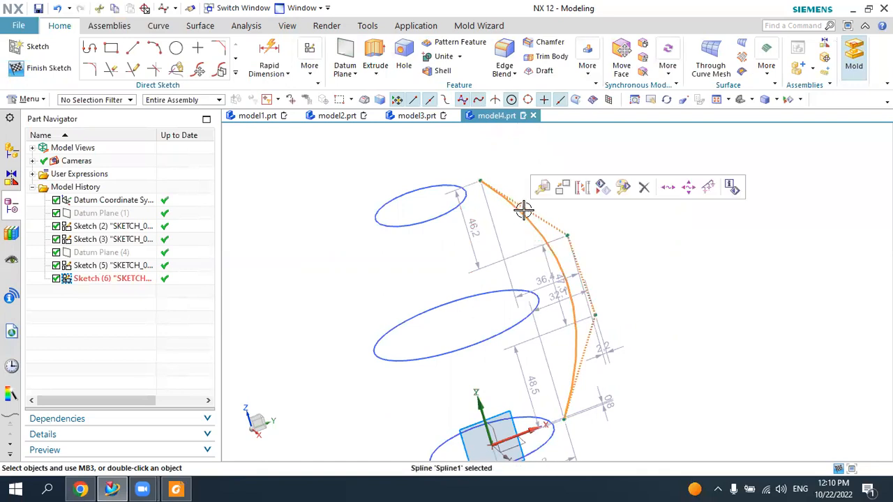
{"action": "left_click", "coordinate": [625, 188]}
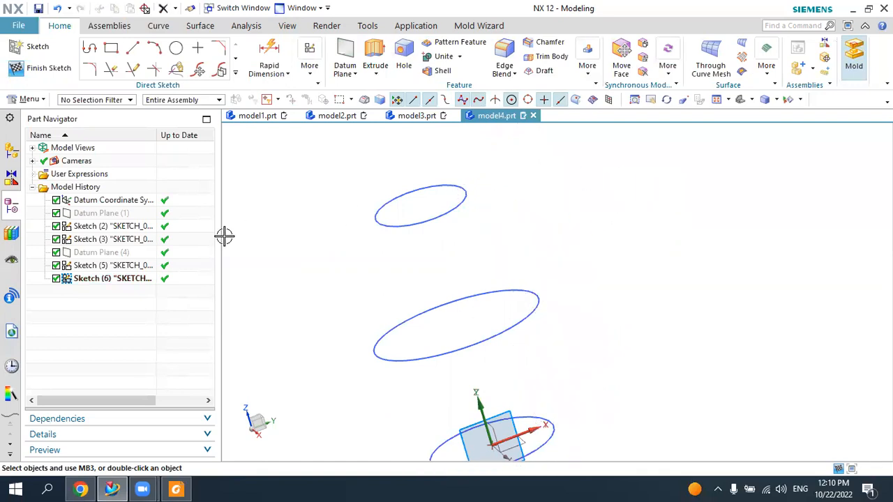
{"action": "left_click", "coordinate": [137, 278]}
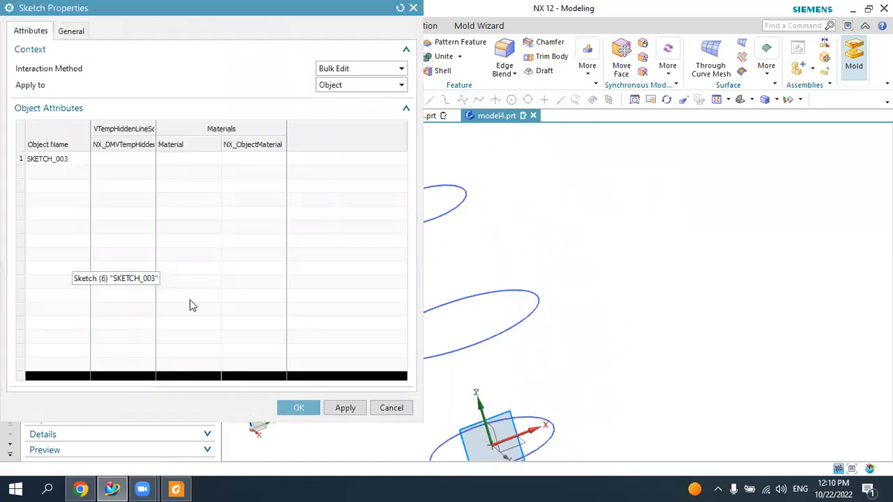
{"action": "left_click", "coordinate": [391, 406]}
{"action": "left_click", "coordinate": [62, 77]}
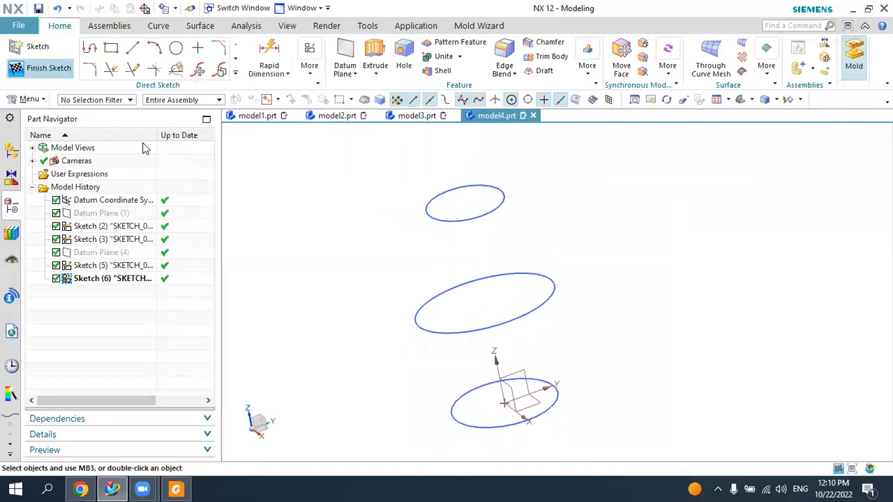
{"action": "right_click", "coordinate": [126, 283]}
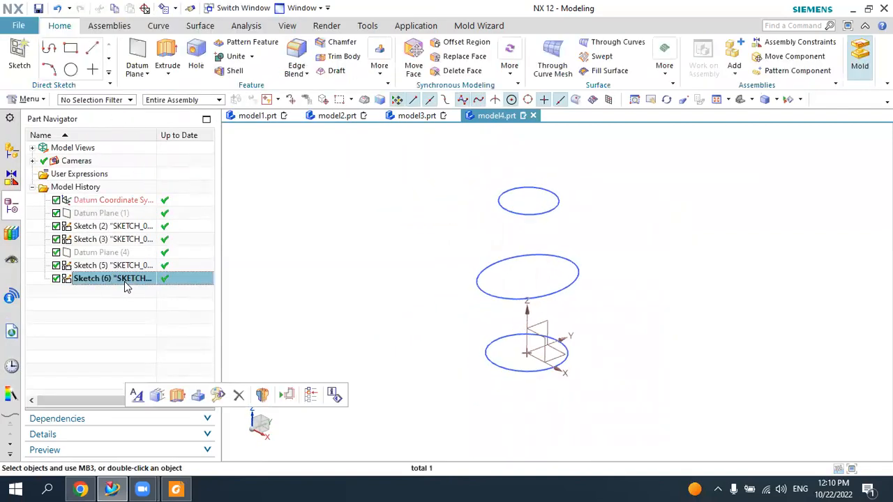
{"action": "left_click", "coordinate": [160, 285]}
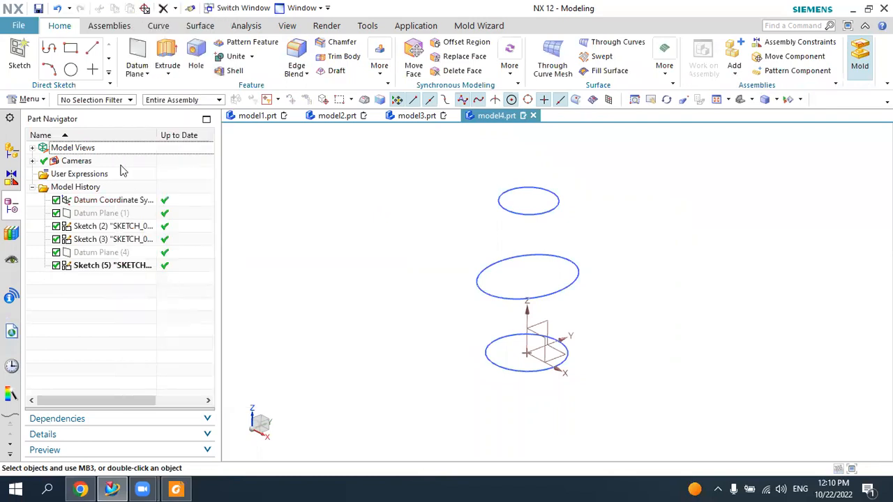
- Create a new sketch on the vertical YZ datum plane
{"action": "left_click", "coordinate": [19, 56]}
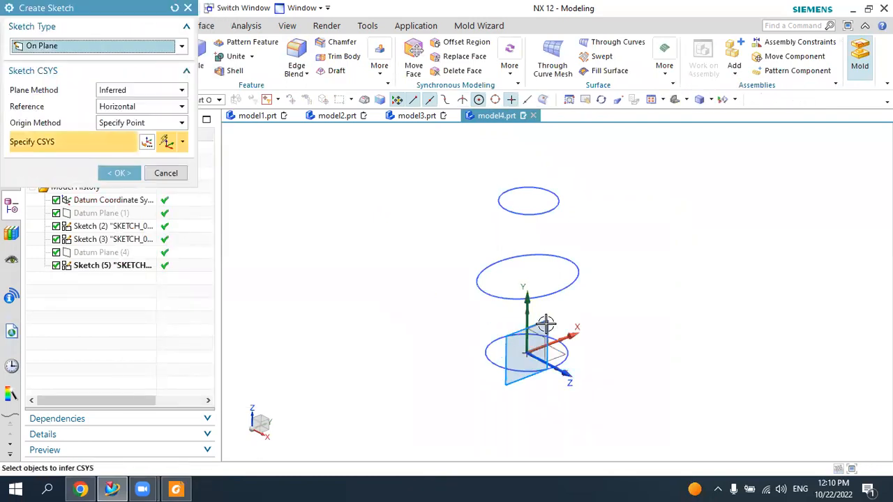
{"action": "left_click", "coordinate": [541, 322]}
{"action": "left_click", "coordinate": [136, 174]}
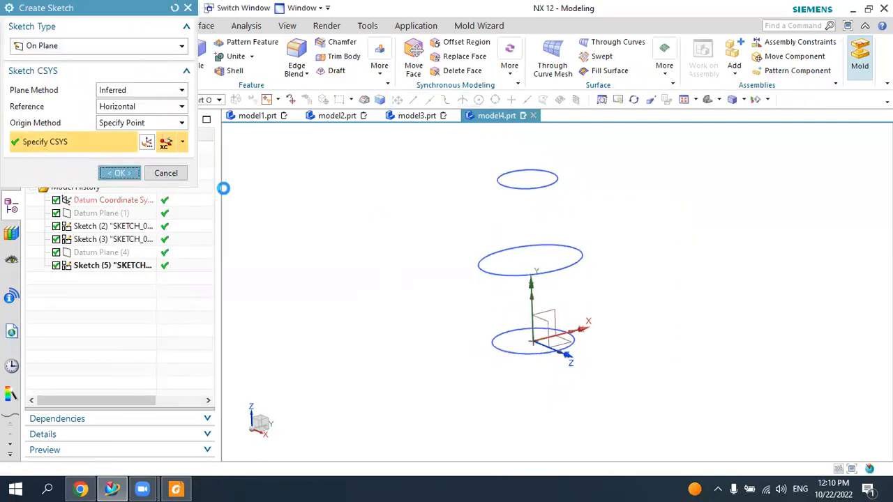
- Sketch a three-point arc of about 367 mm radius outside the profiles, from the upper circle's level down to the base circle's level
{"action": "left_click", "coordinate": [154, 47]}
{"action": "left_click", "coordinate": [456, 222]}
{"action": "left_click", "coordinate": [487, 393]}
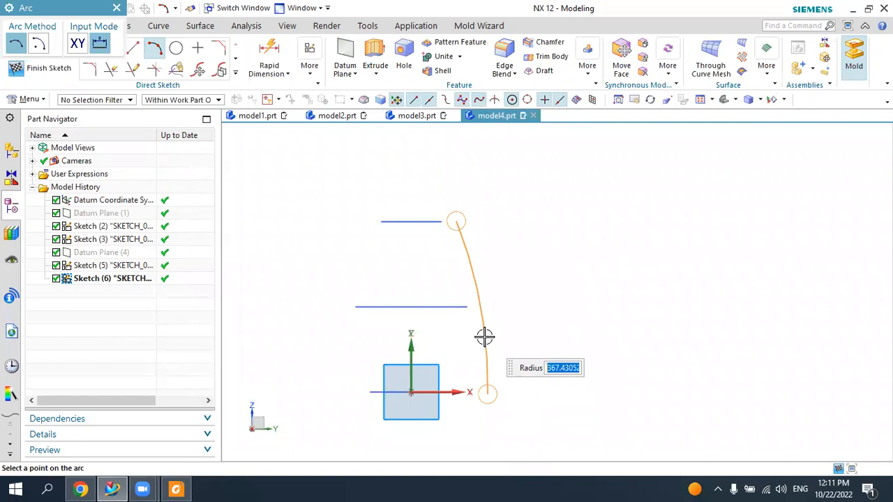
{"action": "left_click", "coordinate": [485, 337]}
{"action": "key", "text": "Escape"}
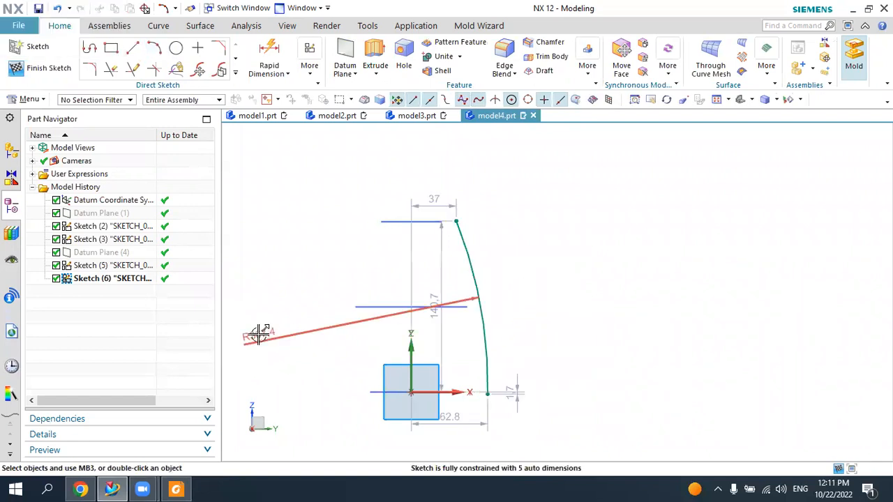
- Set the arc's radius to 360 mm
{"action": "left_click", "coordinate": [259, 339]}
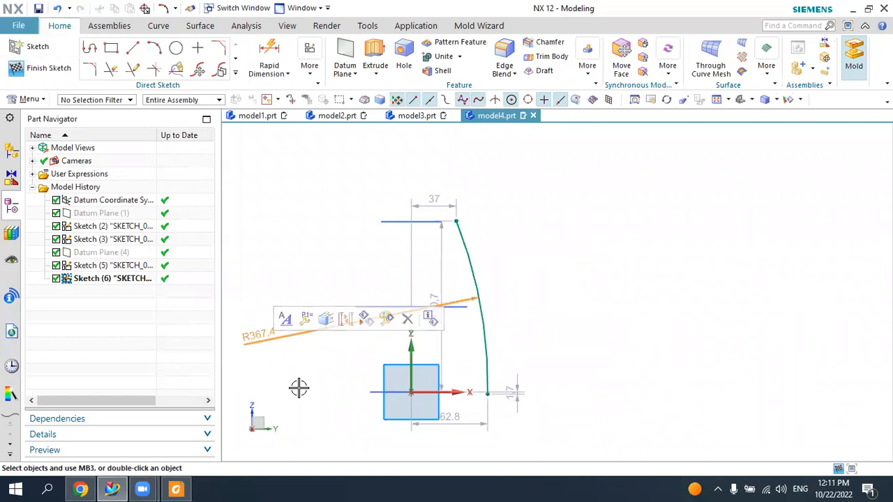
{"action": "double_click", "coordinate": [257, 336]}
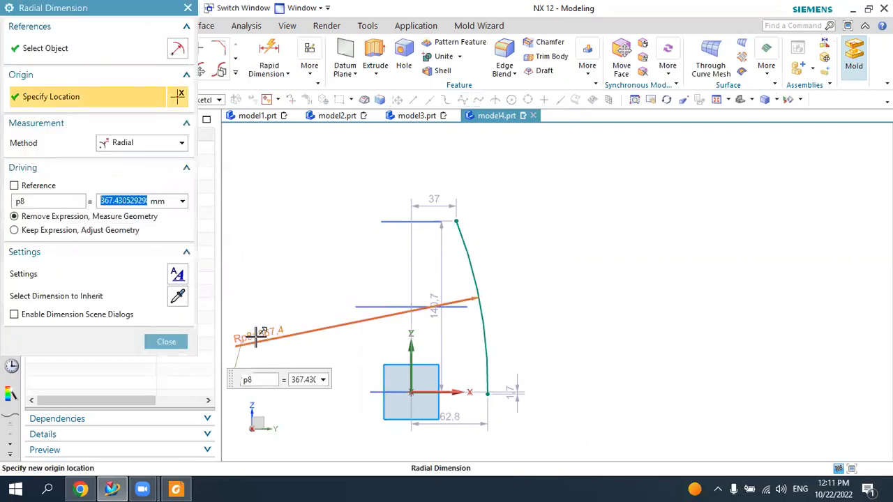
{"action": "type", "text": "3"}
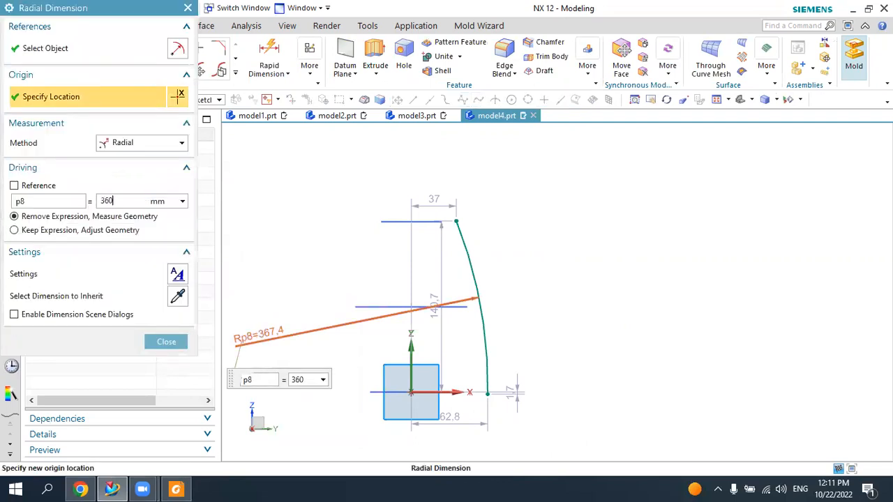
{"action": "type", "text": "60"}
{"action": "key", "text": "Return"}
- Create intersection points where the uppermost circle and the middle ellipse cross the sketch plane on the arc's side
{"action": "mouse_move", "coordinate": [492, 281]}
{"action": "middle_mouse_down"}
{"action": "mouse_move", "coordinate": [522, 295]}
{"action": "mouse_move", "coordinate": [510, 299]}
{"action": "mouse_move", "coordinate": [380, 201]}
{"action": "middle_mouse_up"}
{"action": "left_click", "coordinate": [235, 72]}
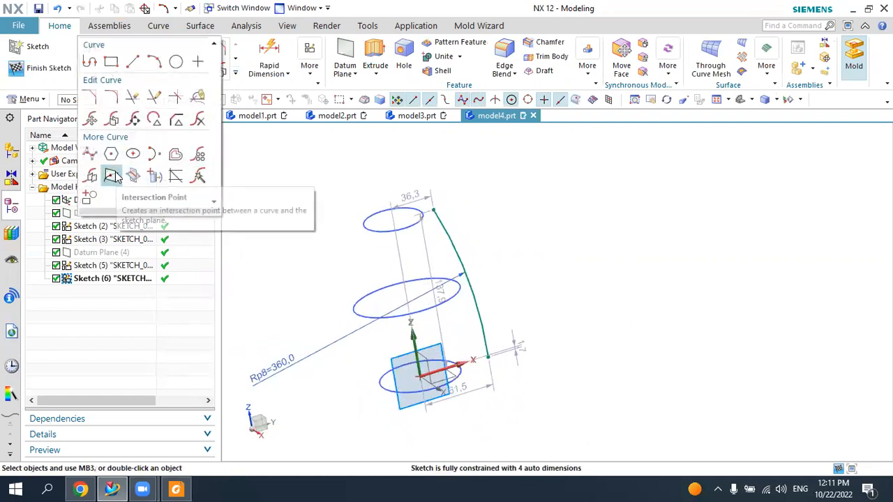
{"action": "left_click", "coordinate": [112, 176]}
{"action": "scroll", "coordinate": [431, 220], "scroll_direction": "up", "scroll_amount": 3}
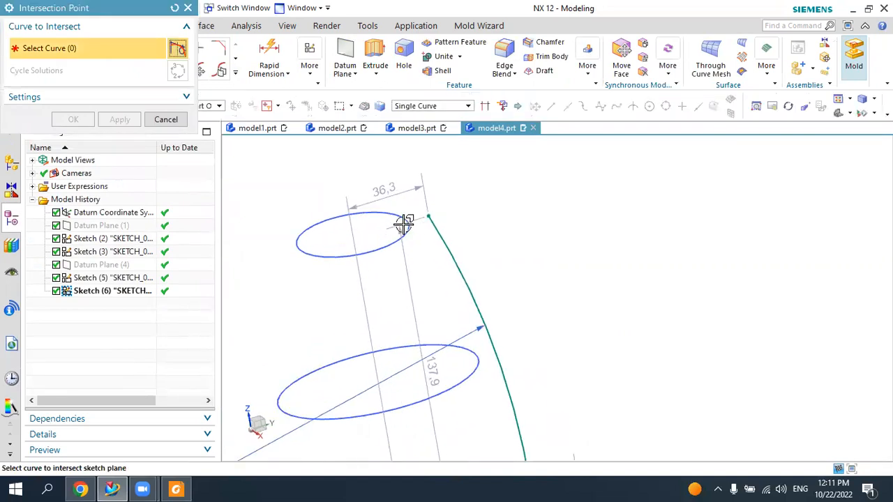
{"action": "left_click", "coordinate": [410, 224]}
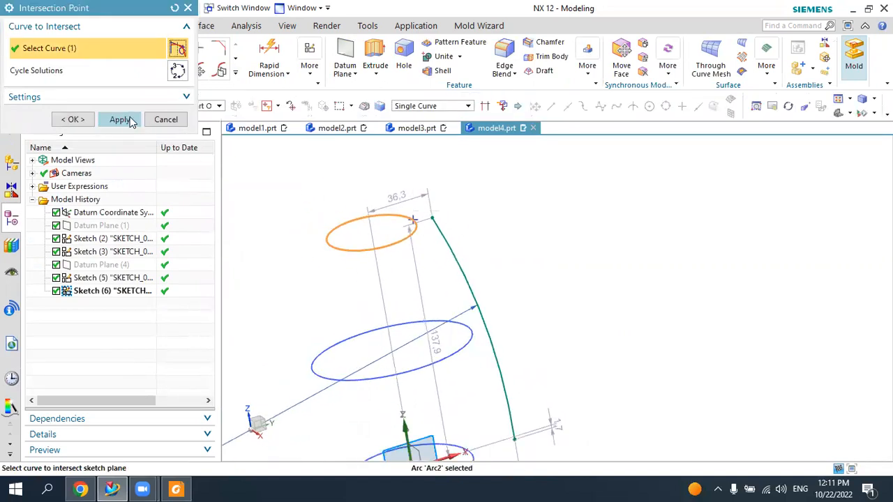
{"action": "left_click", "coordinate": [120, 120]}
{"action": "left_click", "coordinate": [468, 330]}
{"action": "scroll", "coordinate": [463, 305], "scroll_direction": "down", "scroll_amount": 1}
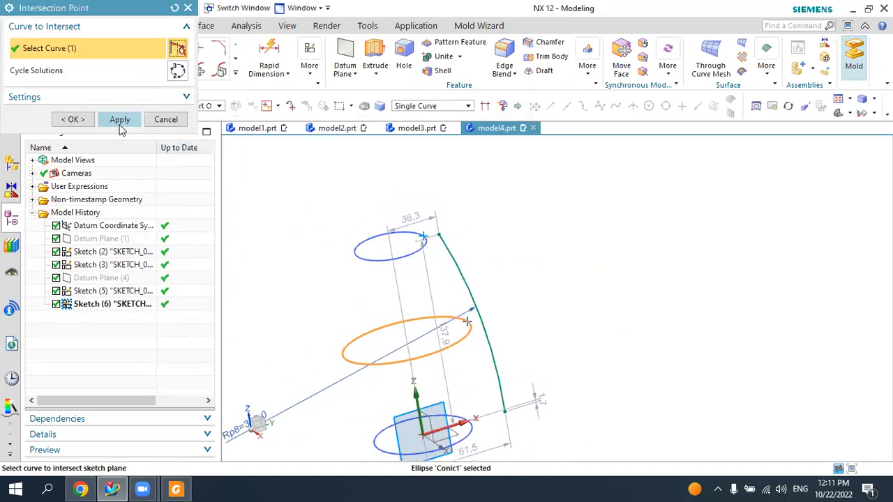
{"action": "left_click", "coordinate": [119, 124]}
- Create an intersection point where the base circle crosses the sketch plane on the arc's side
{"action": "scroll", "coordinate": [311, 185], "scroll_direction": "down", "scroll_amount": 2}
{"action": "scroll", "coordinate": [411, 357], "scroll_direction": "up", "scroll_amount": 1}
{"action": "scroll", "coordinate": [412, 359], "scroll_direction": "up", "scroll_amount": 3}
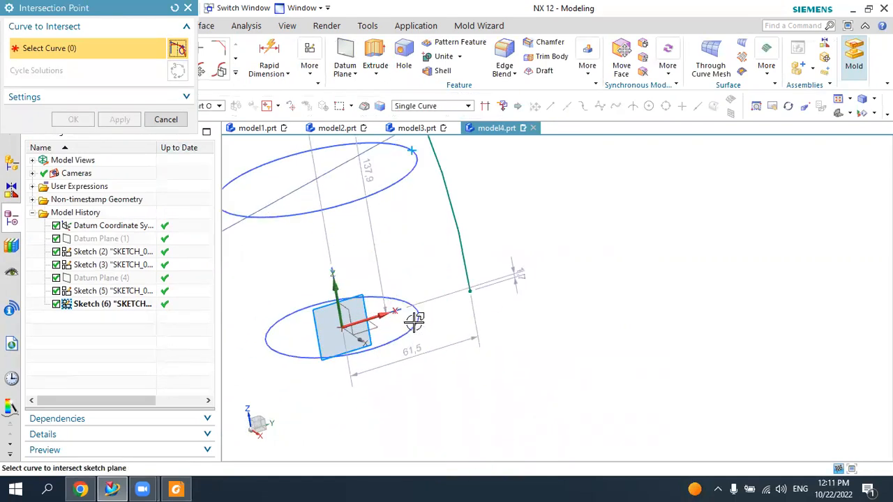
{"action": "left_click", "coordinate": [416, 322]}
{"action": "scroll", "coordinate": [448, 321], "scroll_direction": "down", "scroll_amount": 1}
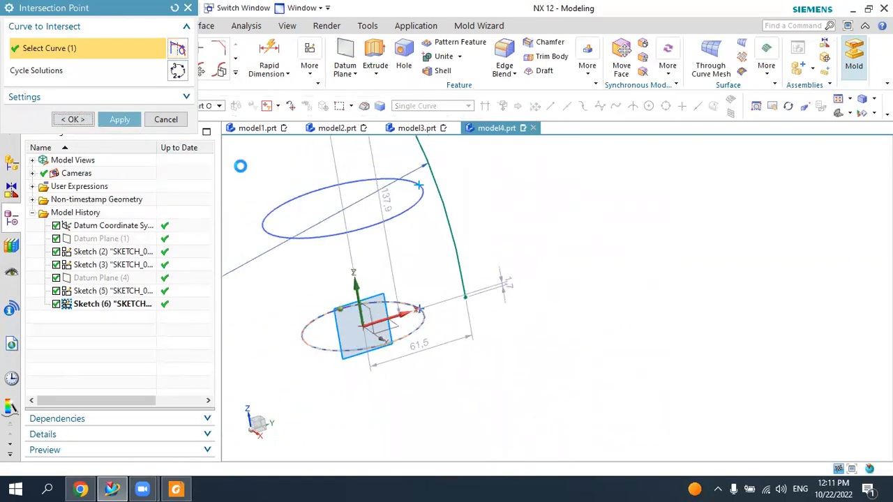
{"action": "left_click", "coordinate": [76, 120]}
- Constrain the arc's upper endpoint coincident with the intersection point on the uppermost circle
{"action": "middle_click_drag", "start_coordinate": [421, 279], "coordinate": [398, 198]}
{"action": "scroll", "coordinate": [397, 197], "scroll_direction": "up", "scroll_amount": 3}
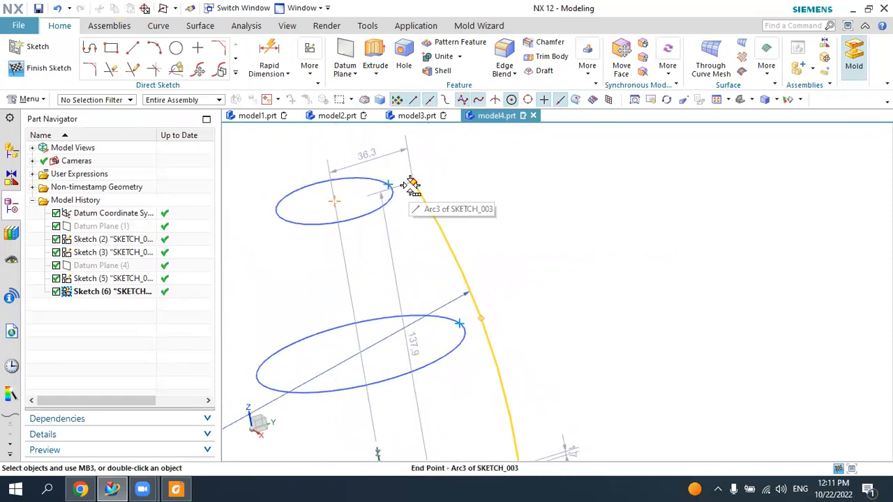
{"action": "scroll", "coordinate": [412, 184], "scroll_direction": "down", "scroll_amount": 2}
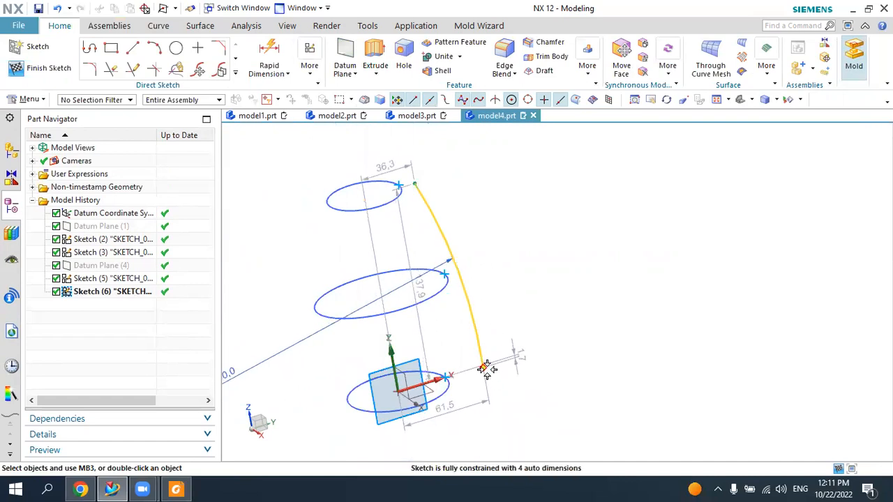
{"action": "left_click", "coordinate": [309, 69]}
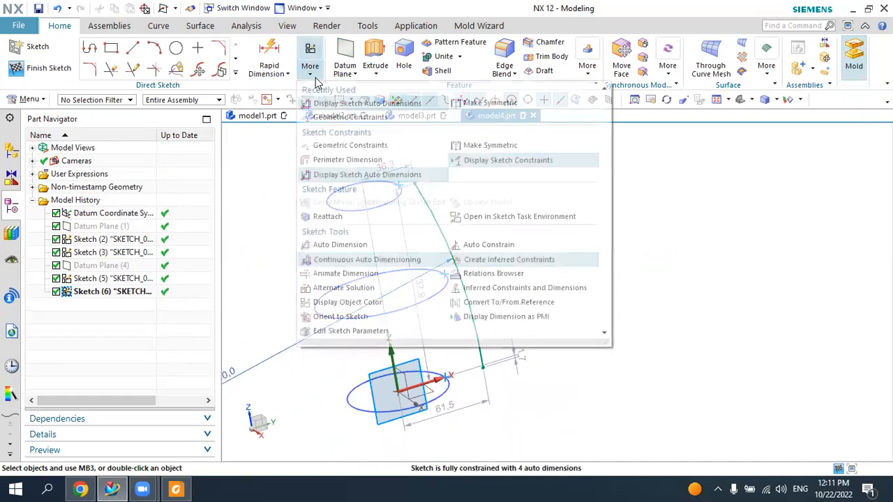
{"action": "left_click", "coordinate": [392, 113]}
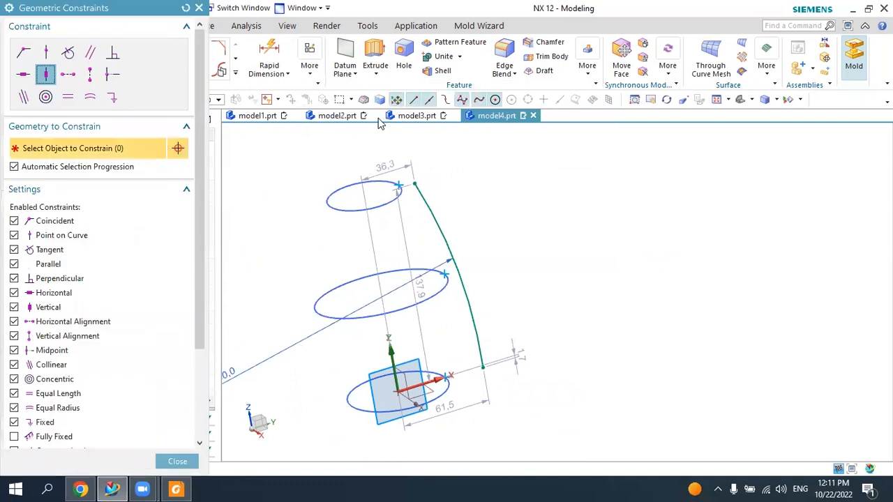
{"action": "left_click", "coordinate": [23, 52]}
{"action": "scroll", "coordinate": [350, 195], "scroll_direction": "up", "scroll_amount": 3}
{"action": "scroll", "coordinate": [478, 191], "scroll_direction": "down", "scroll_amount": 1}
{"action": "left_click", "coordinate": [465, 167]}
{"action": "right_click", "coordinate": [433, 171]}
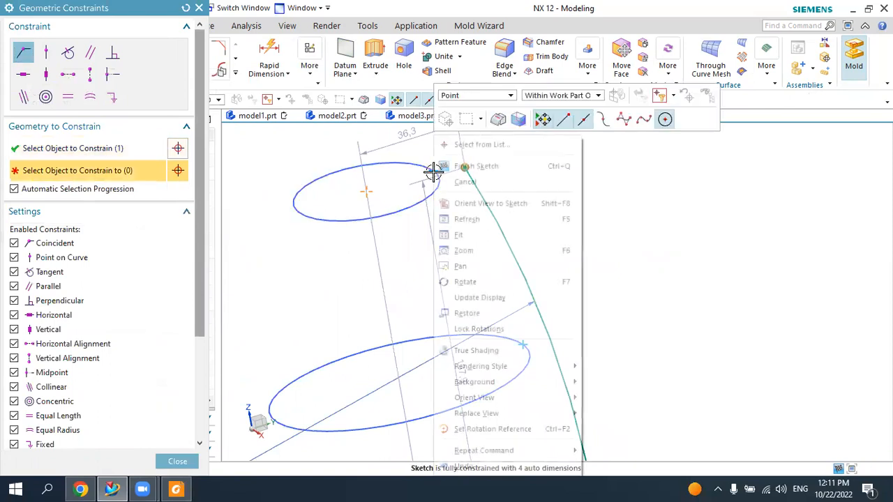
{"action": "left_click", "coordinate": [490, 145]}
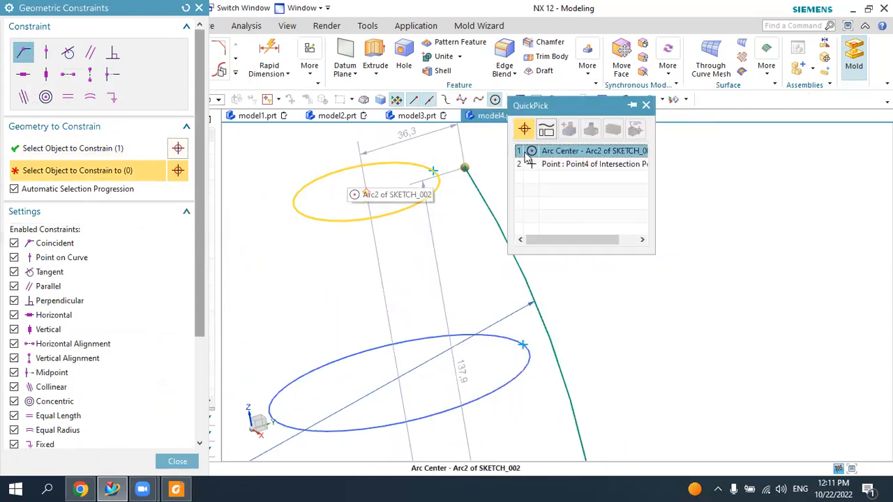
{"action": "left_click", "coordinate": [538, 167]}
- Constrain the arc's lower endpoint coincident with the intersection point on the base circle
{"action": "scroll", "coordinate": [471, 158], "scroll_direction": "down", "scroll_amount": 1}
{"action": "scroll", "coordinate": [558, 342], "scroll_direction": "up", "scroll_amount": 5}
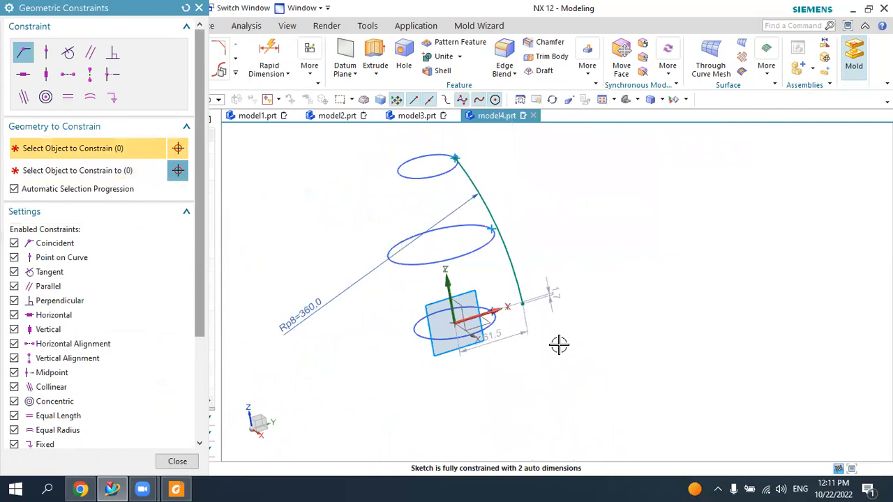
{"action": "left_click", "coordinate": [476, 242]}
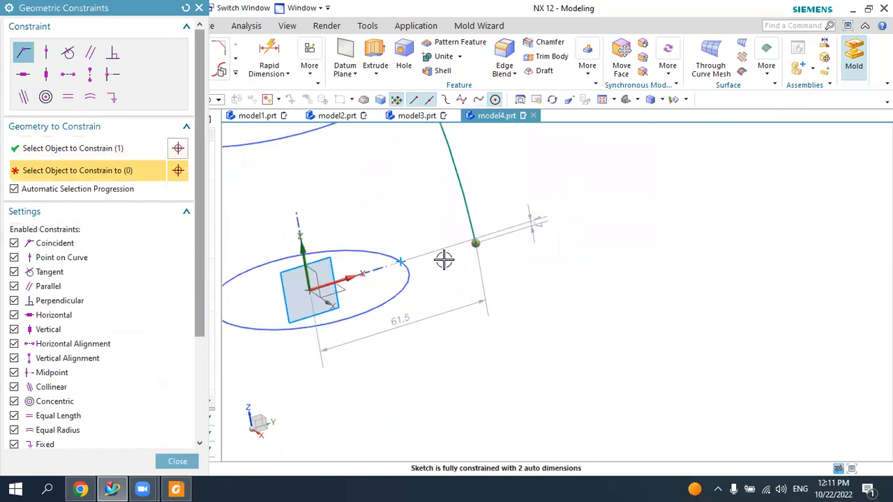
{"action": "right_click", "coordinate": [399, 261]}
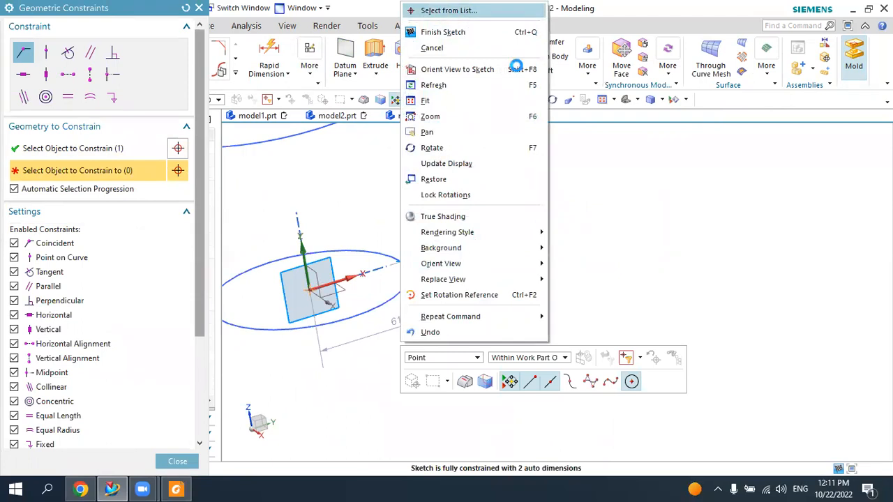
{"action": "scroll", "coordinate": [530, 213], "scroll_direction": "down", "scroll_amount": 6}
- Try to constrain the middle ellipse's intersection point onto the arc while its radius dimension is in place
{"action": "scroll", "coordinate": [508, 157], "scroll_direction": "up", "scroll_amount": 8}
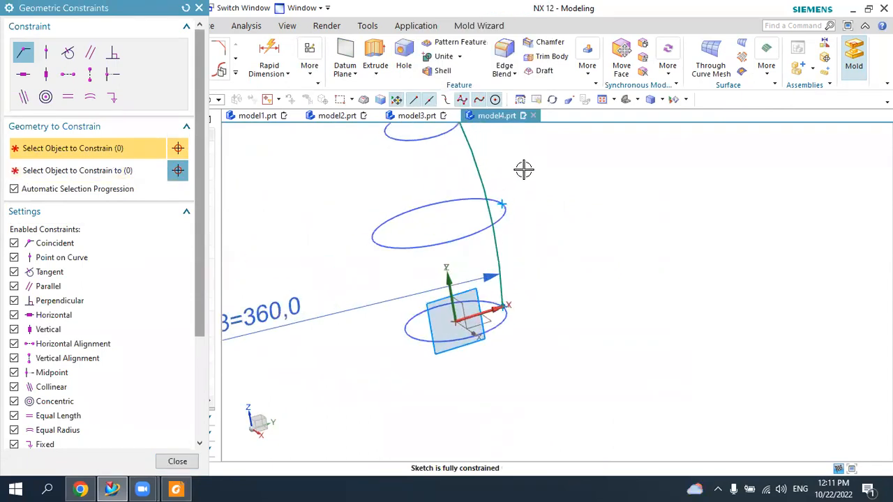
{"action": "left_click", "coordinate": [47, 58]}
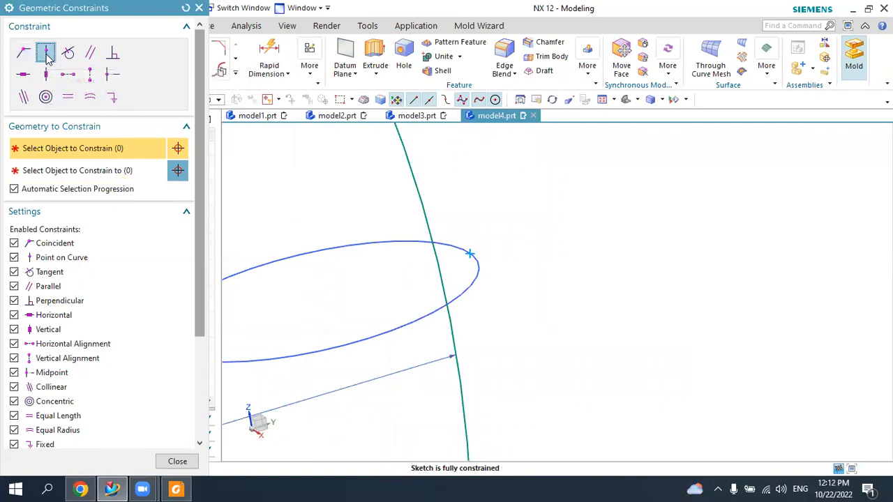
{"action": "right_click", "coordinate": [467, 249]}
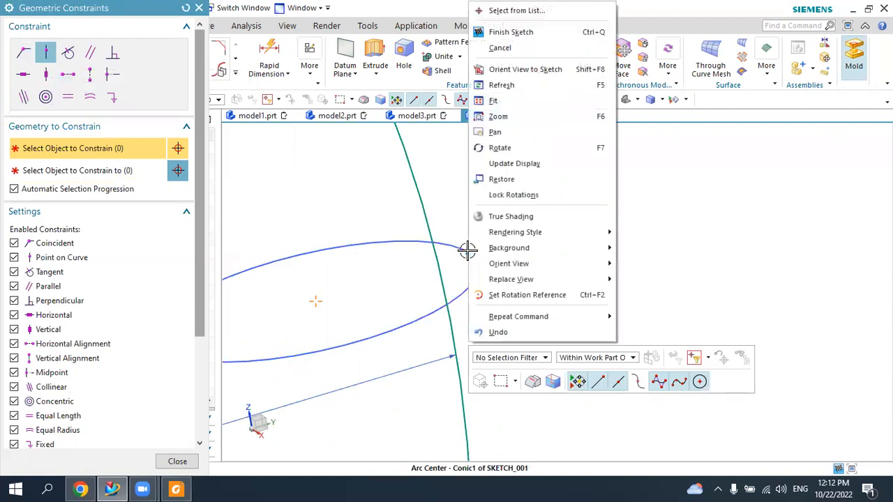
{"action": "left_click", "coordinate": [516, 11]}
{"action": "left_click", "coordinate": [572, 66]}
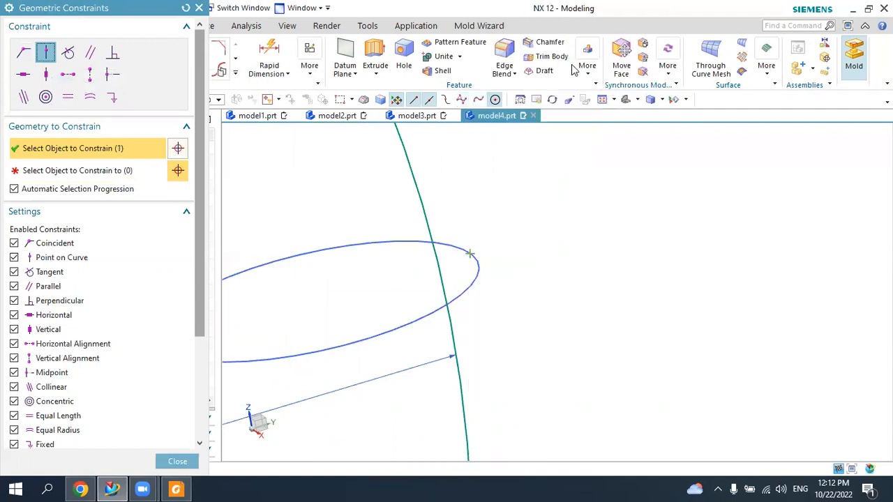
{"action": "left_click", "coordinate": [428, 207]}
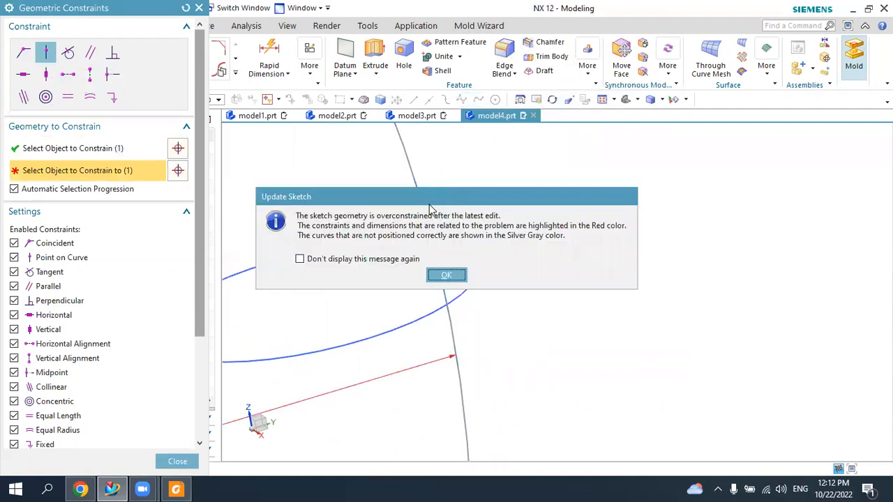
{"action": "left_click", "coordinate": [447, 275]}
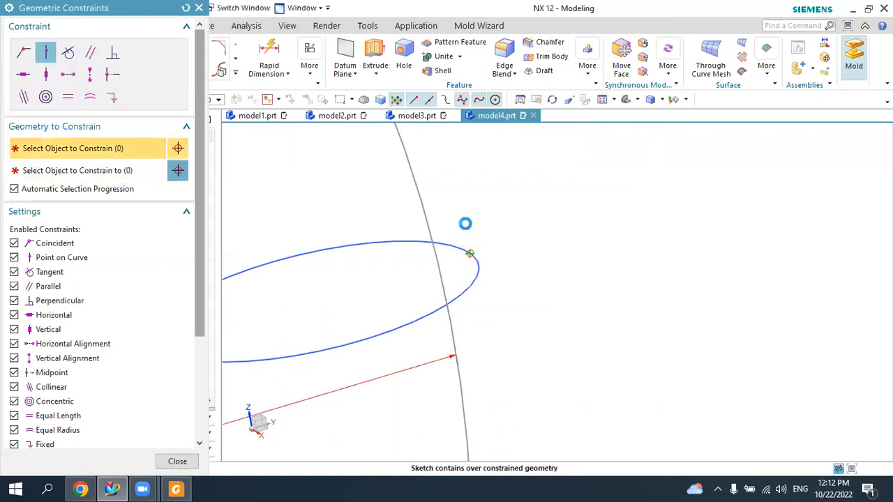
{"action": "mouse_move", "coordinate": [461, 215]}
{"action": "middle_mouse_down"}
{"action": "mouse_move", "coordinate": [509, 225]}
{"action": "mouse_move", "coordinate": [331, 279]}
{"action": "mouse_move", "coordinate": [397, 298]}
{"action": "middle_mouse_up"}
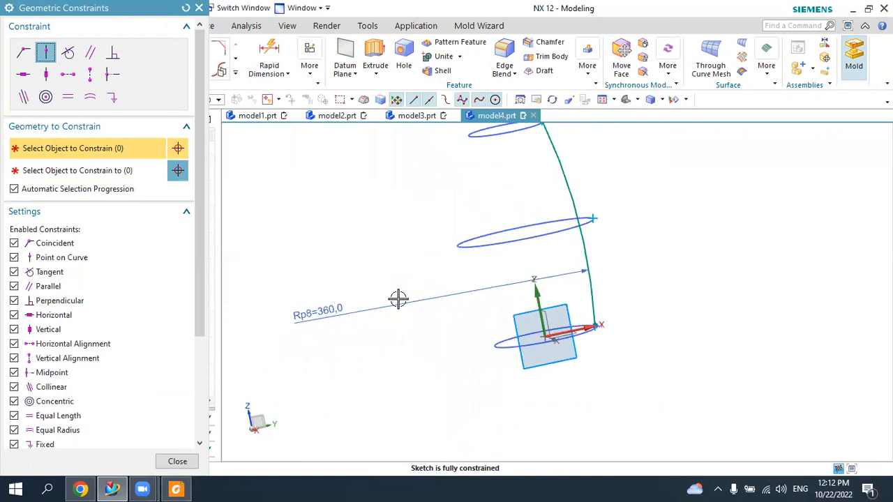
- Delete the arc's 360 mm radius dimension
{"action": "key", "text": "Escape"}
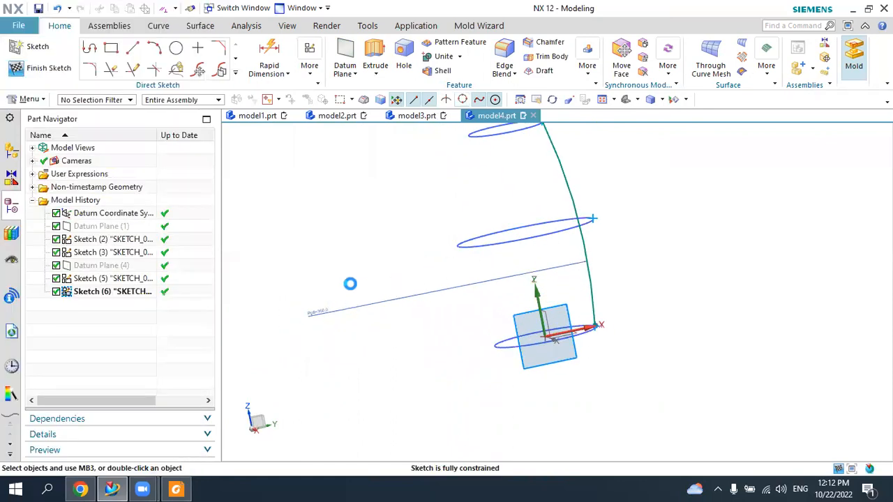
{"action": "key", "text": "Escape"}
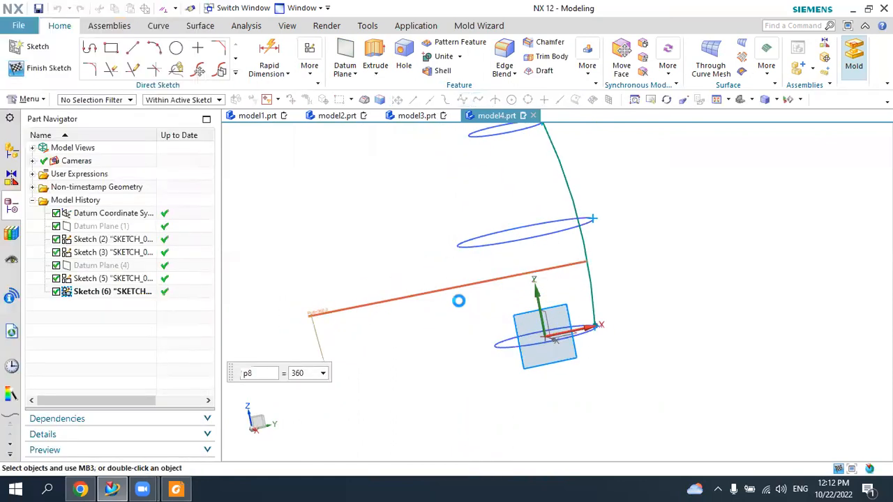
{"action": "left_click", "coordinate": [314, 310]}
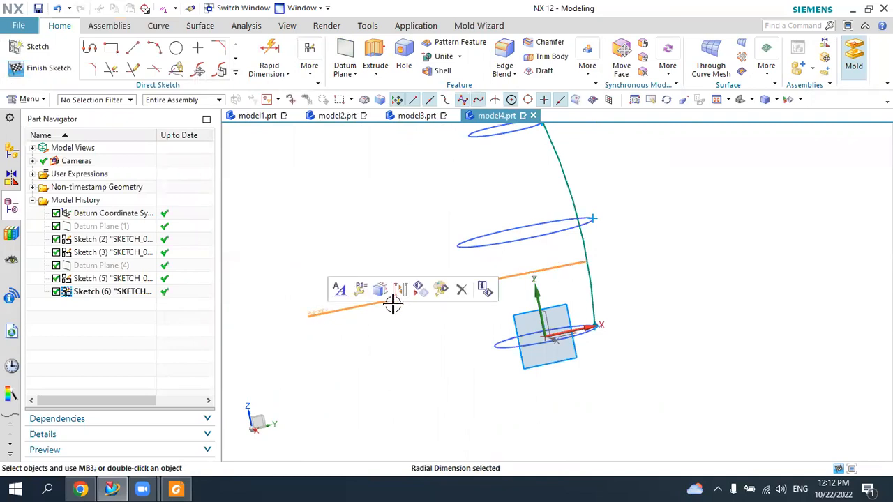
{"action": "left_click", "coordinate": [461, 288]}
{"action": "left_click", "coordinate": [446, 269]}
- Apply a Point on Curve constraint between the middle ellipse's intersection point and the arc
{"action": "scroll", "coordinate": [534, 214], "scroll_direction": "up", "scroll_amount": 4}
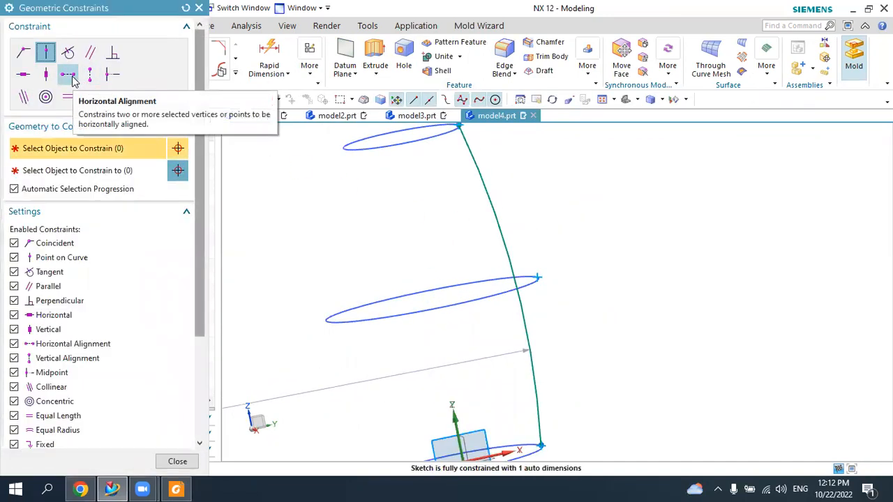
{"action": "scroll", "coordinate": [551, 268], "scroll_direction": "up", "scroll_amount": 3}
{"action": "right_click", "coordinate": [549, 259]}
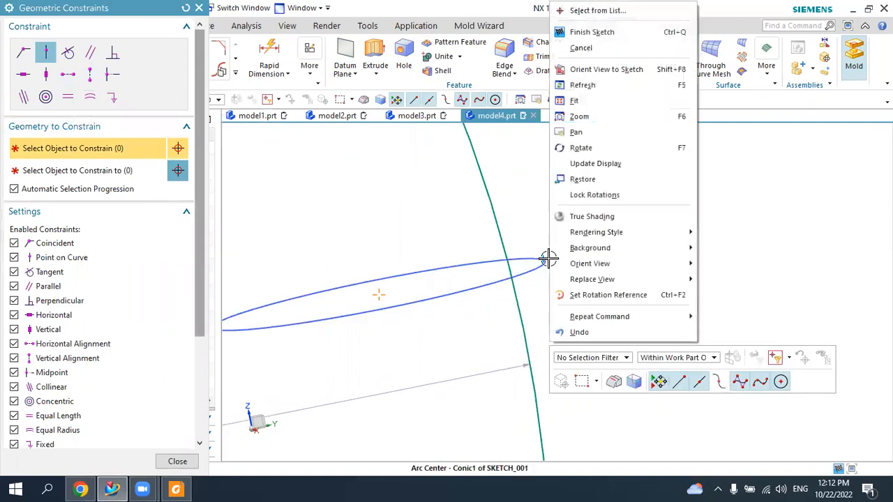
{"action": "left_click", "coordinate": [582, 12]}
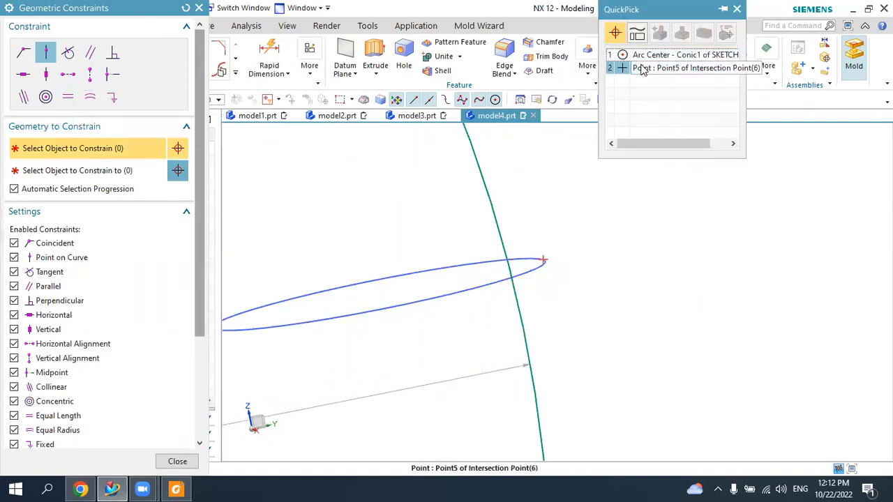
{"action": "left_click", "coordinate": [643, 68]}
{"action": "left_click", "coordinate": [500, 219]}
{"action": "scroll", "coordinate": [519, 218], "scroll_direction": "down", "scroll_amount": 5}
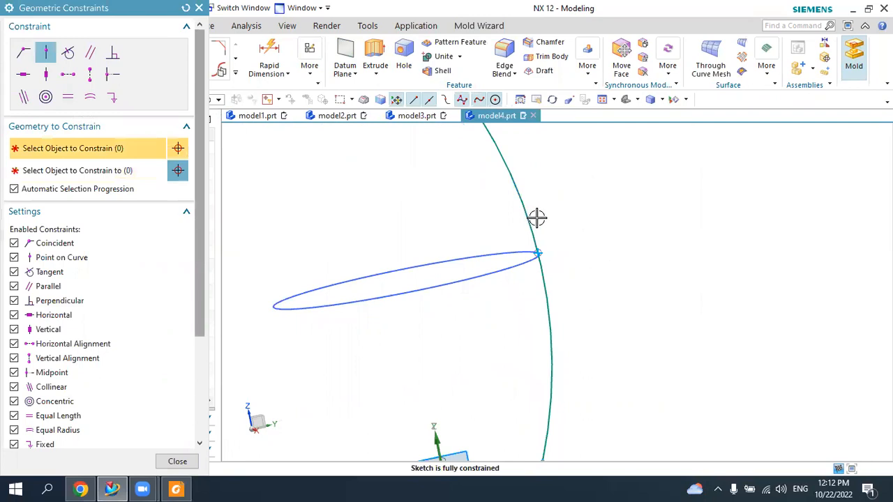
{"action": "left_click", "coordinate": [177, 461]}
- Mirror the guide arc about the sketch's vertical axis and finish the sketch
{"action": "mouse_move", "coordinate": [566, 259]}
{"action": "middle_mouse_down"}
{"action": "mouse_move", "coordinate": [528, 249]}
{"action": "mouse_move", "coordinate": [555, 245]}
{"action": "middle_mouse_up"}
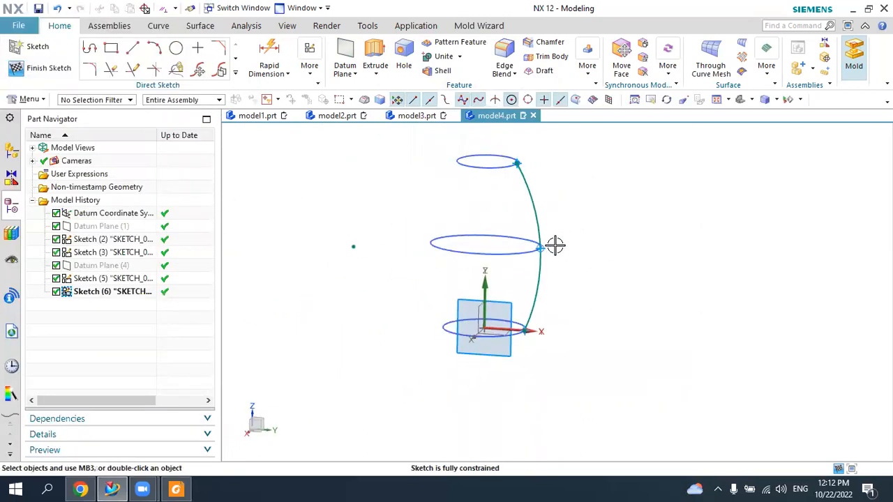
{"action": "left_click", "coordinate": [236, 73]}
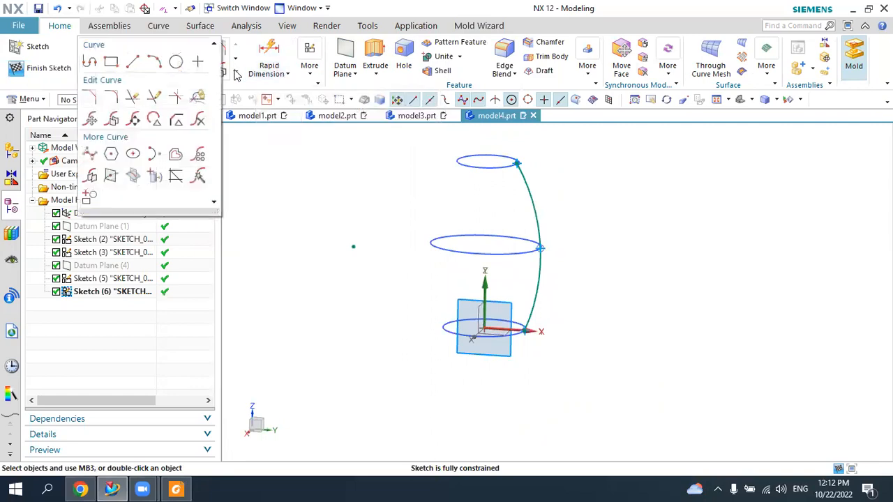
{"action": "left_click", "coordinate": [92, 174]}
{"action": "left_click", "coordinate": [520, 173]}
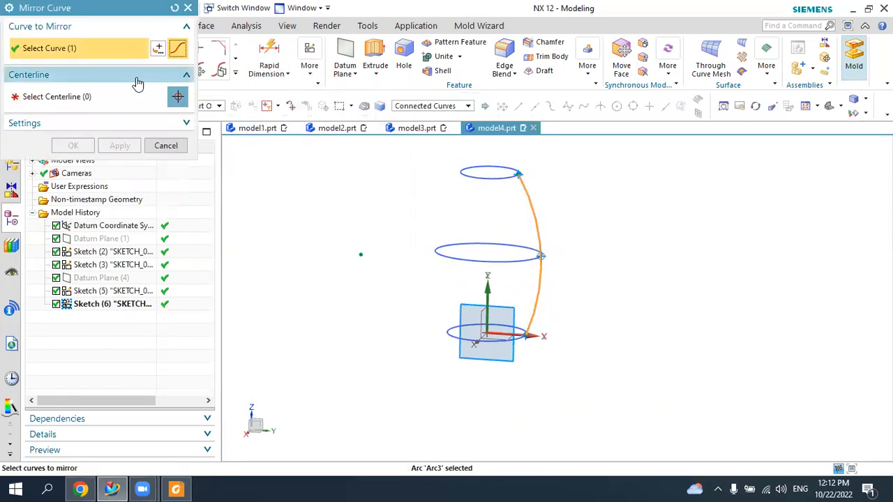
{"action": "left_click", "coordinate": [87, 94]}
{"action": "left_click", "coordinate": [489, 284]}
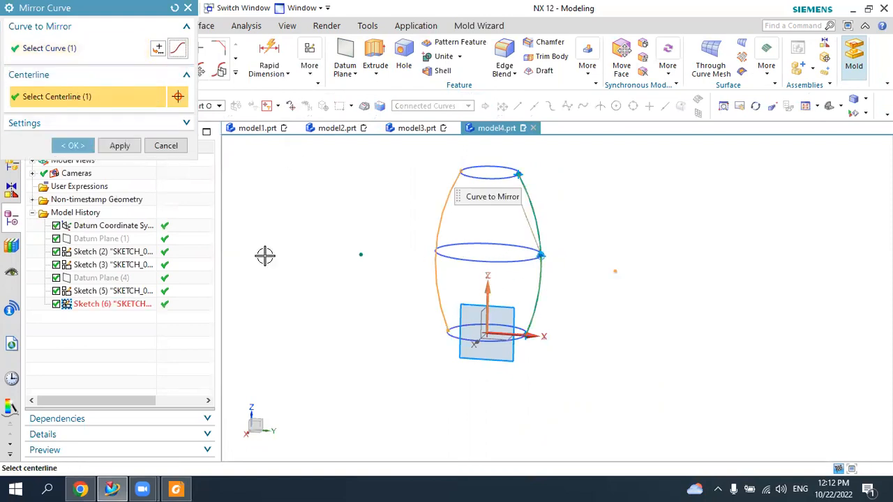
{"action": "left_click", "coordinate": [79, 150]}
{"action": "middle_click_drag", "start_coordinate": [684, 249], "coordinate": [650, 263]}
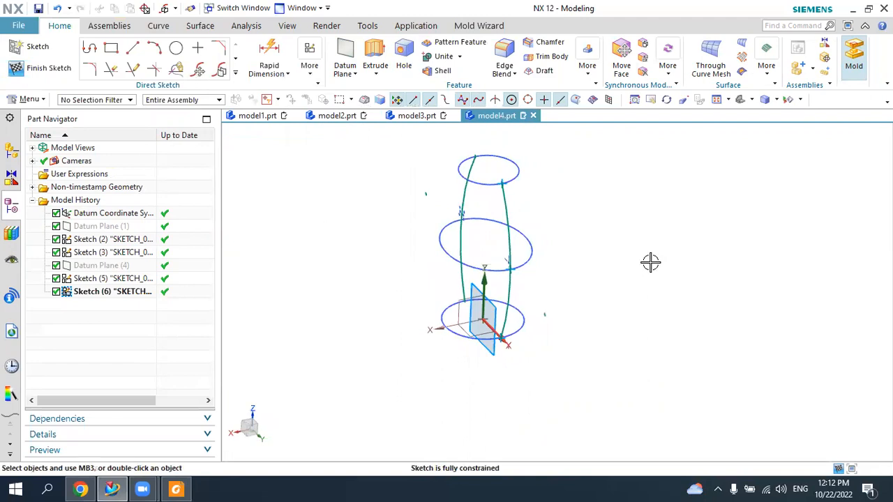
{"action": "left_click", "coordinate": [59, 69]}
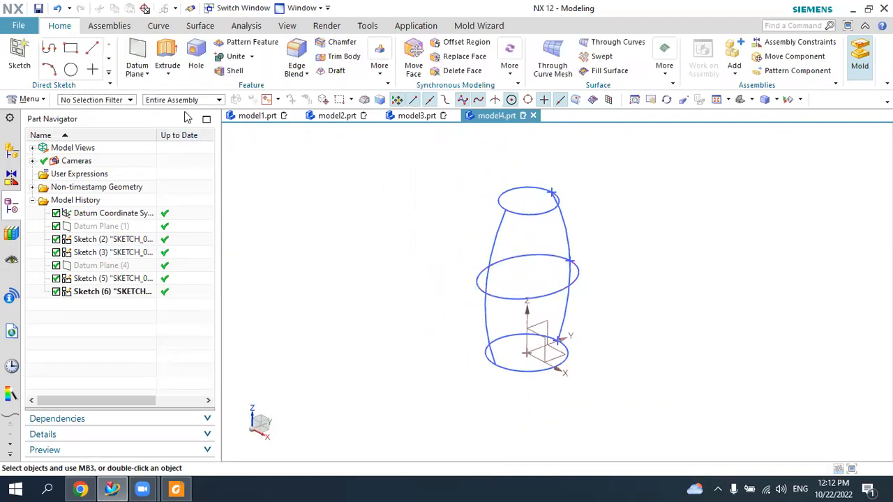
- Create a new sketch on the XZ plane of the datum coordinate system
{"action": "middle_click_drag", "start_coordinate": [728, 344], "coordinate": [743, 355]}
{"action": "left_click", "coordinate": [551, 330]}
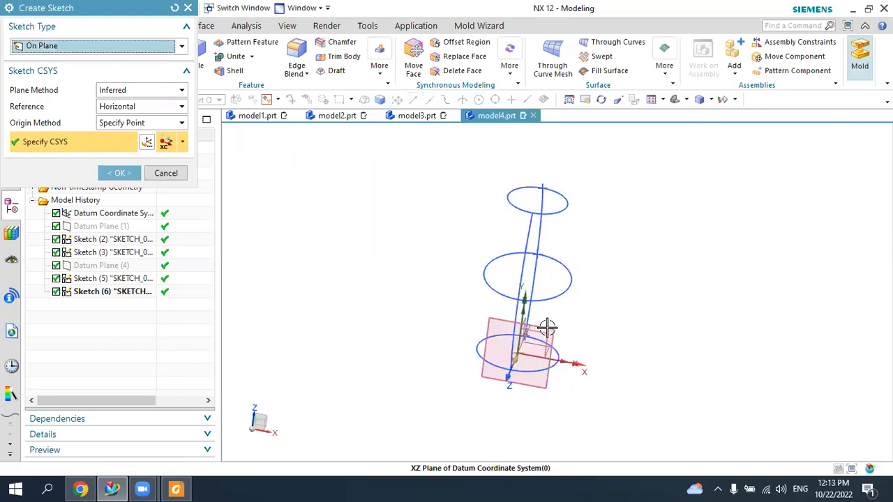
{"action": "left_click", "coordinate": [121, 173]}
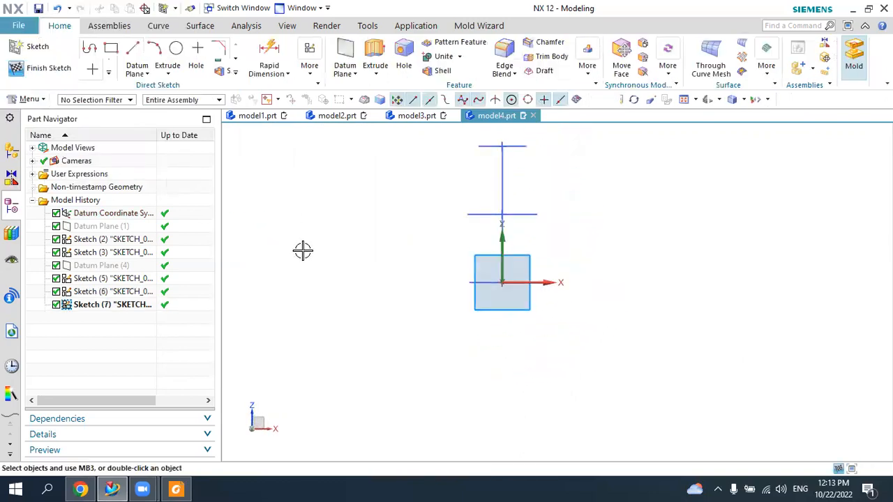
- Sketch a three-point arc of about 308 mm radius outside the profiles on the positive X side, from the upper circle's level to just below the base
{"action": "left_click", "coordinate": [154, 47]}
{"action": "scroll", "coordinate": [491, 189], "scroll_direction": "down", "scroll_amount": 2}
{"action": "left_click", "coordinate": [473, 175]}
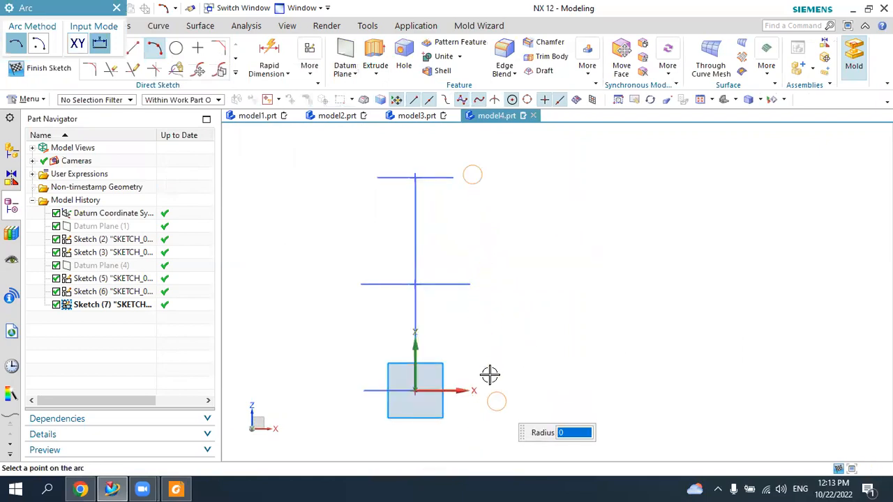
{"action": "left_click", "coordinate": [500, 333]}
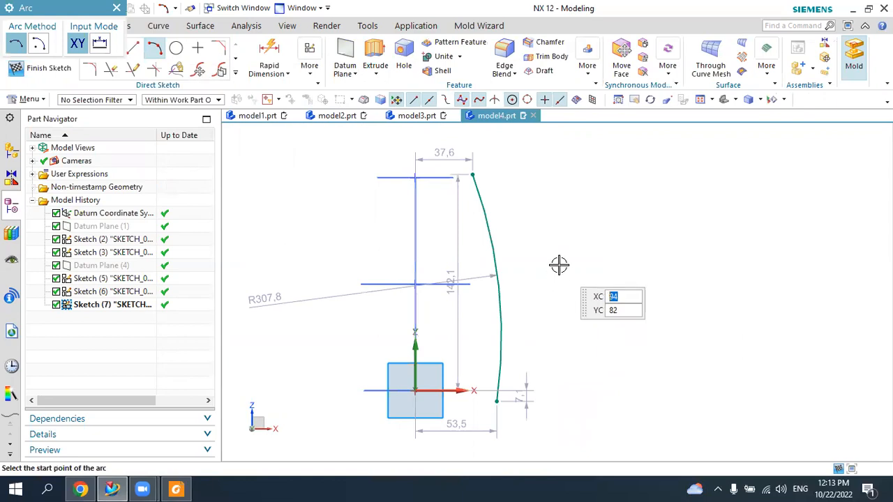
{"action": "key", "text": "Escape"}
- Create intersection points where the upper circle, middle ellipse and base circle cross the sketch plane on the positive X side
{"action": "middle_click_drag", "start_coordinate": [537, 236], "coordinate": [545, 260]}
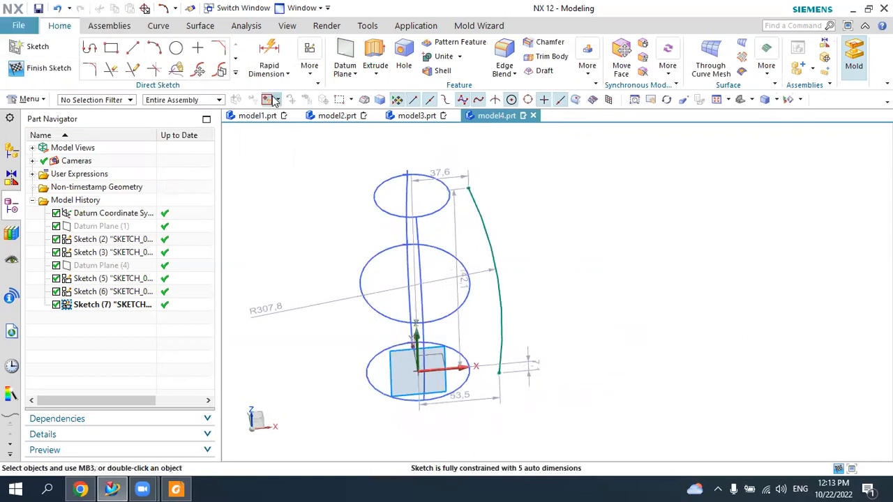
{"action": "left_click", "coordinate": [237, 74]}
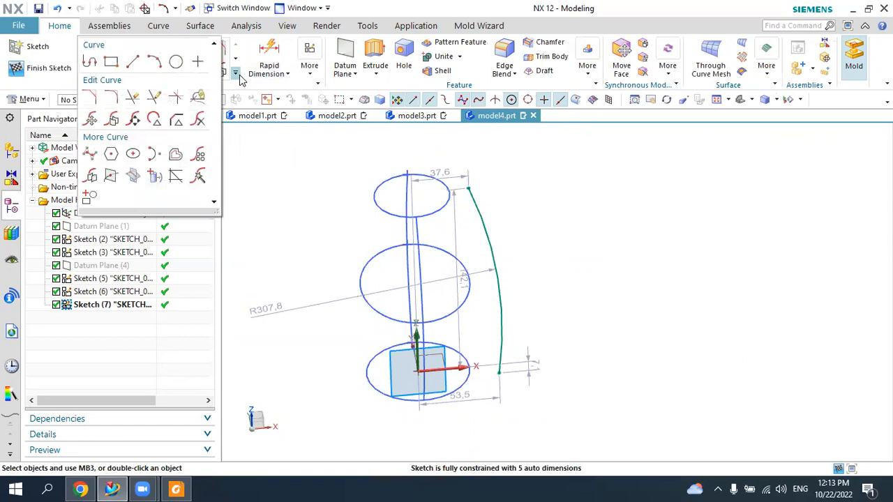
{"action": "left_click", "coordinate": [111, 178]}
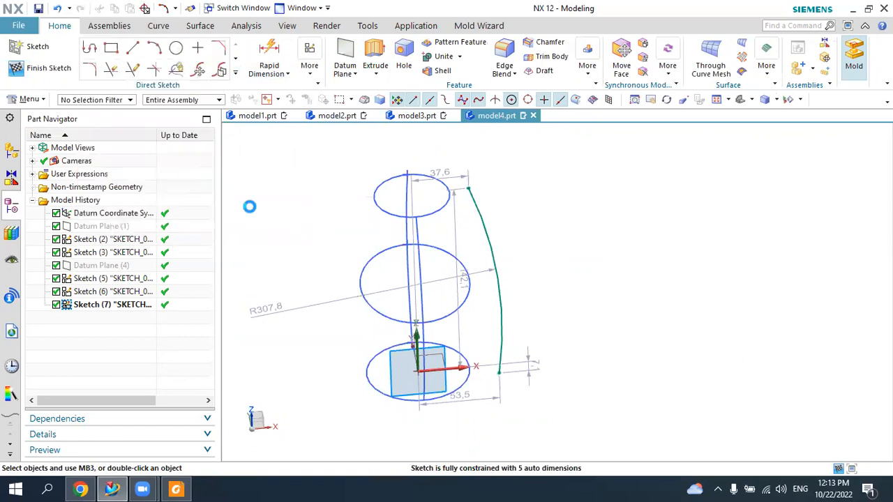
{"action": "left_click", "coordinate": [452, 212]}
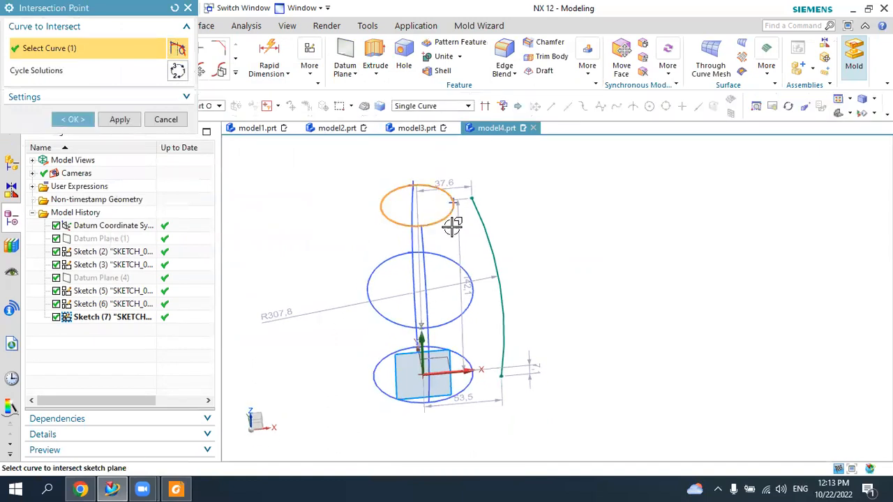
{"action": "left_click", "coordinate": [120, 120]}
{"action": "left_click", "coordinate": [473, 306]}
{"action": "left_click", "coordinate": [120, 119]}
{"action": "left_click", "coordinate": [471, 380]}
{"action": "scroll", "coordinate": [493, 390], "scroll_direction": "up", "scroll_amount": 3}
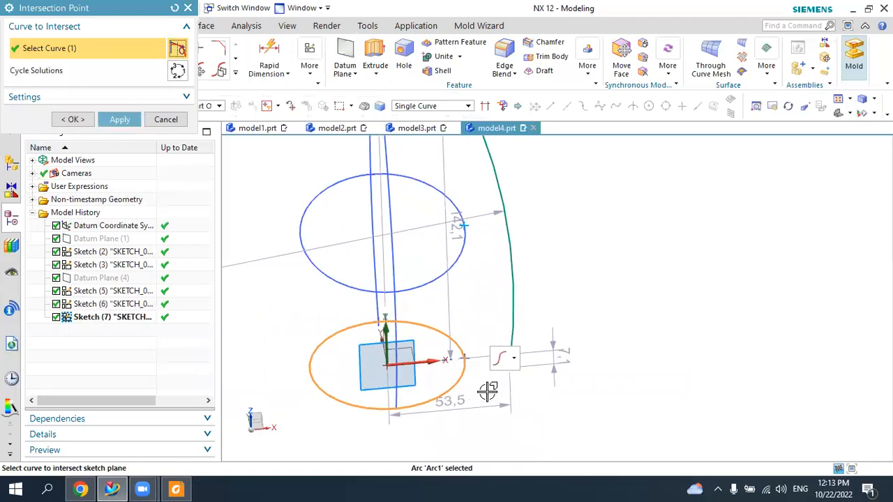
{"action": "left_click", "coordinate": [120, 120]}
{"action": "left_click", "coordinate": [166, 119]}
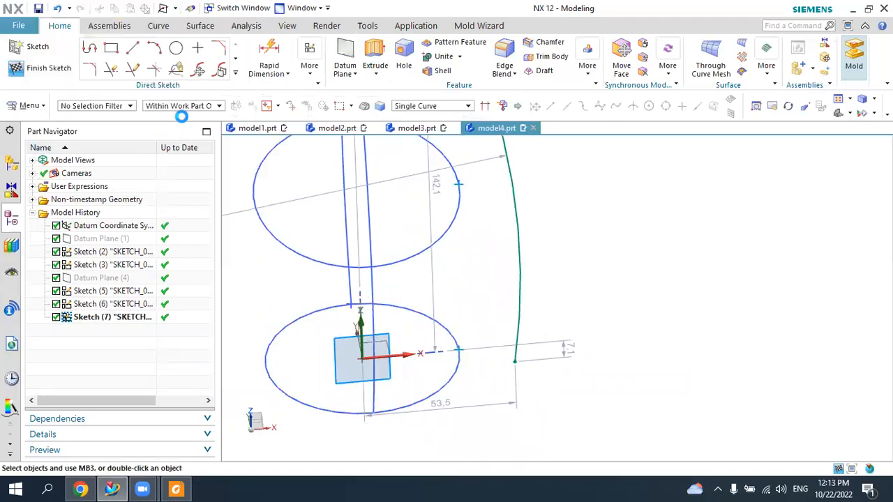
- Apply a Coincident constraint between the arc's lower endpoint and the base circle's intersection point
{"action": "left_click", "coordinate": [310, 67]}
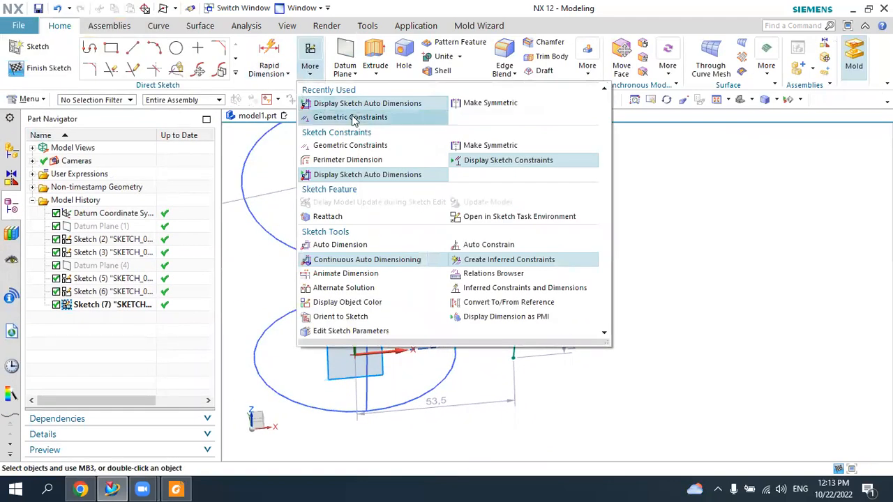
{"action": "left_click", "coordinate": [327, 116]}
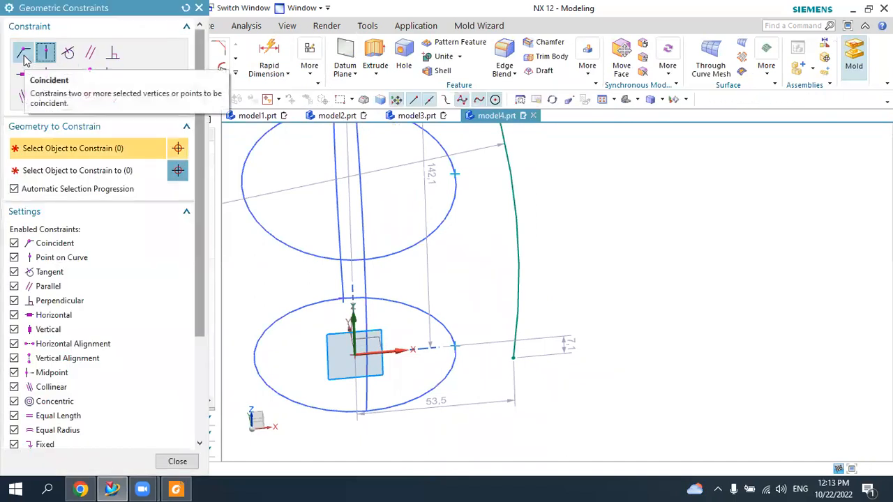
{"action": "left_click", "coordinate": [23, 53]}
{"action": "left_click", "coordinate": [514, 324]}
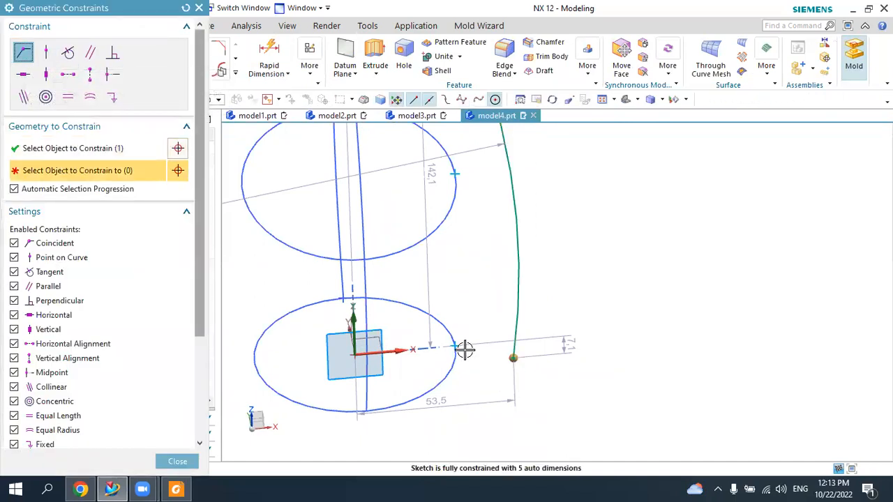
{"action": "right_click", "coordinate": [454, 345]}
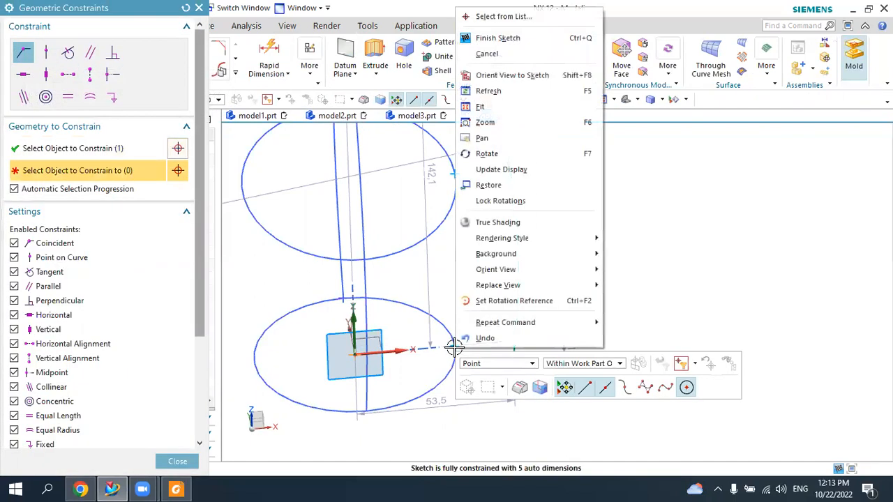
{"action": "left_click", "coordinate": [508, 16]}
{"action": "left_click", "coordinate": [577, 62]}
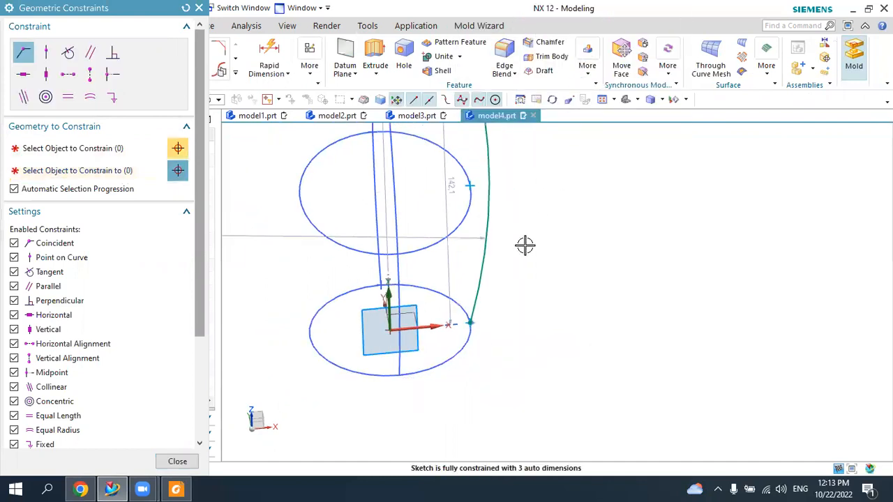
- Make the arc's upper endpoint coincident with the upper circle's intersection point
{"action": "scroll", "coordinate": [485, 283], "scroll_direction": "down", "scroll_amount": 5}
{"action": "scroll", "coordinate": [481, 179], "scroll_direction": "up", "scroll_amount": 5}
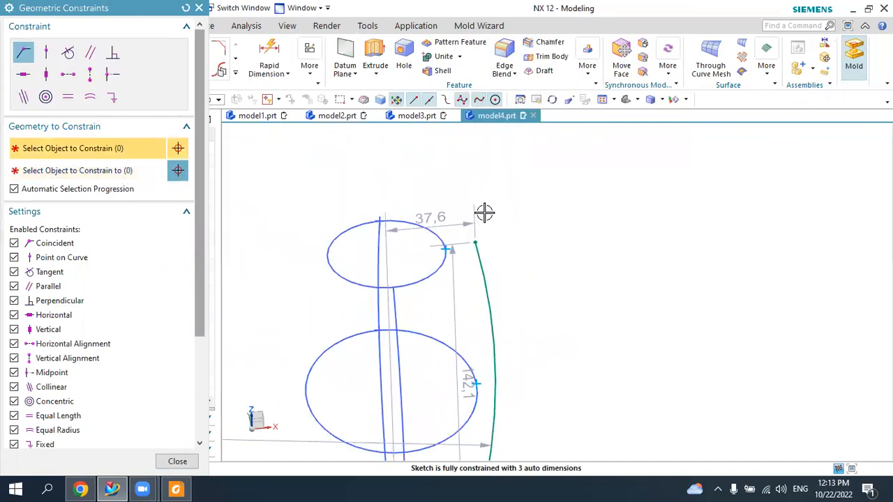
{"action": "left_click", "coordinate": [474, 249]}
{"action": "right_click", "coordinate": [434, 256]}
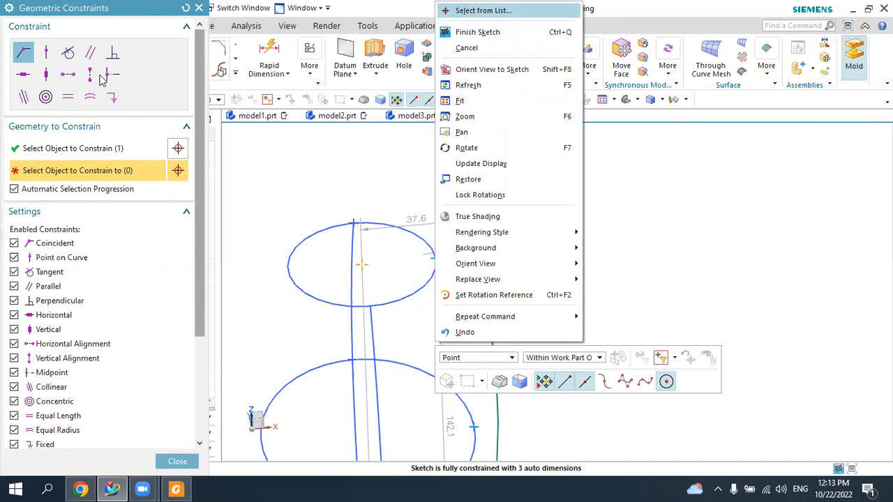
- Constrain the middle ellipse's intersection point onto the XZ-plane arc with Point on Curve
{"action": "left_click", "coordinate": [46, 53]}
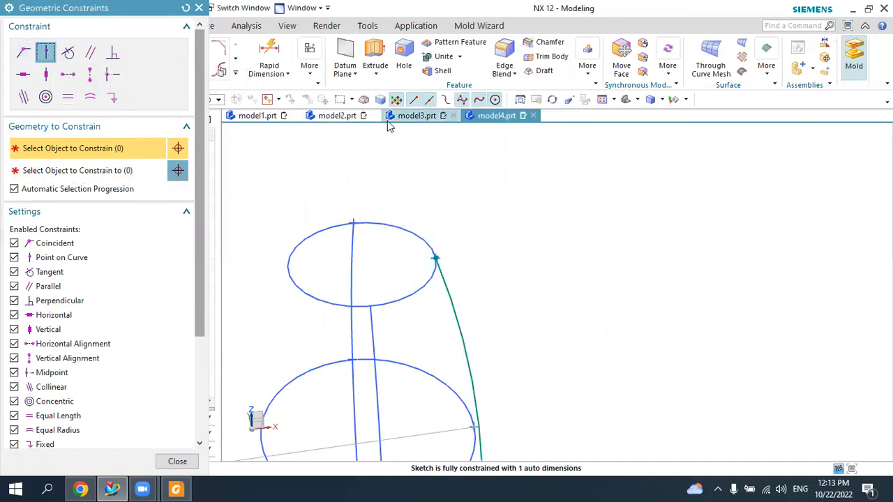
{"action": "scroll", "coordinate": [446, 152], "scroll_direction": "down", "scroll_amount": 3}
{"action": "scroll", "coordinate": [457, 325], "scroll_direction": "up", "scroll_amount": 4}
{"action": "scroll", "coordinate": [457, 326], "scroll_direction": "up", "scroll_amount": 3}
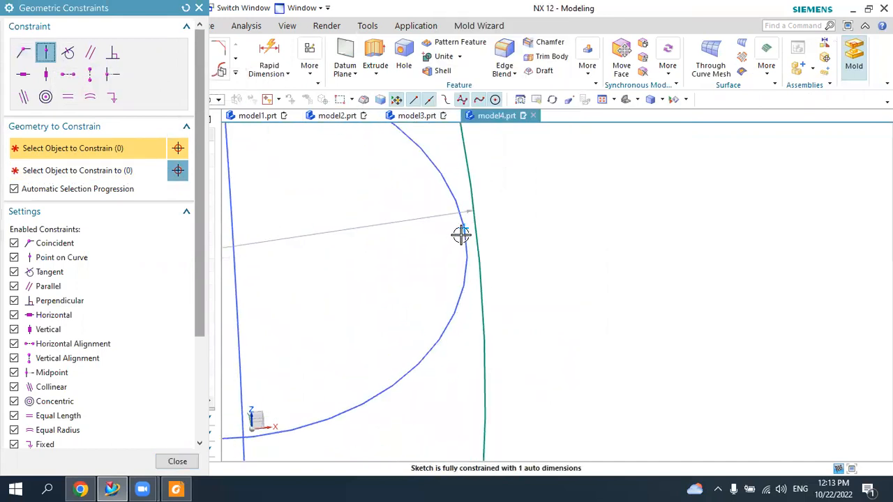
{"action": "right_click", "coordinate": [462, 229]}
{"action": "left_click", "coordinate": [495, 151]}
{"action": "left_click", "coordinate": [464, 228]}
{"action": "left_click", "coordinate": [551, 170]}
{"action": "left_click", "coordinate": [475, 186]}
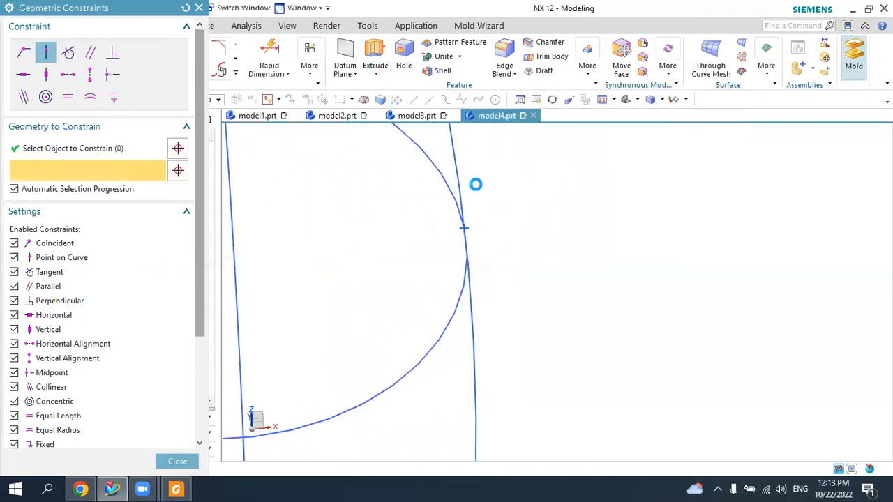
{"action": "scroll", "coordinate": [475, 184], "scroll_direction": "down", "scroll_amount": 3}
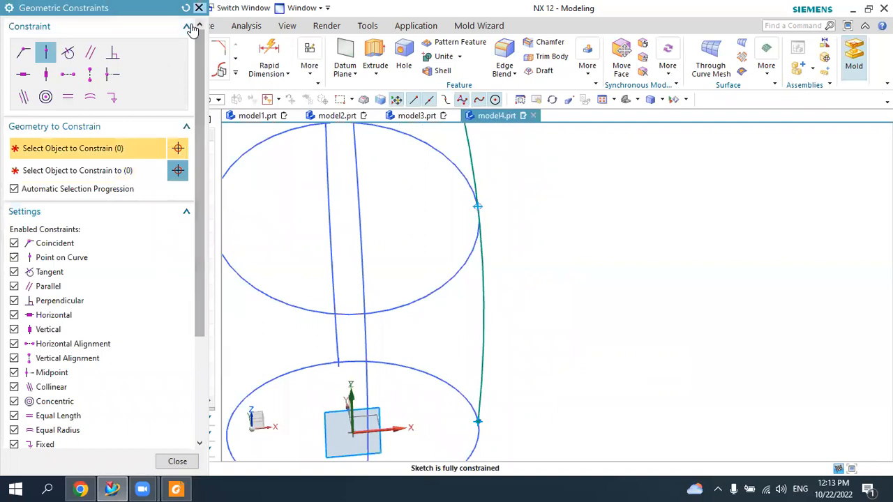
{"action": "left_click", "coordinate": [199, 8]}
- Mirror the XZ-plane arc about the sketch's vertical axis and finish the sketch
{"action": "scroll", "coordinate": [501, 239], "scroll_direction": "down", "scroll_amount": 2}
{"action": "mouse_move", "coordinate": [516, 259]}
{"action": "middle_mouse_down"}
{"action": "mouse_move", "coordinate": [552, 295]}
{"action": "mouse_move", "coordinate": [532, 247]}
{"action": "mouse_move", "coordinate": [542, 276]}
{"action": "mouse_move", "coordinate": [534, 261]}
{"action": "middle_mouse_up"}
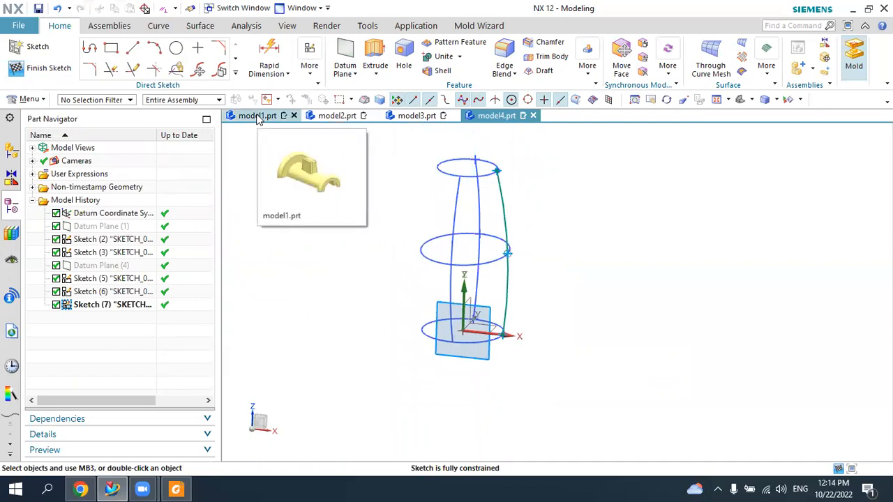
{"action": "left_click", "coordinate": [225, 71]}
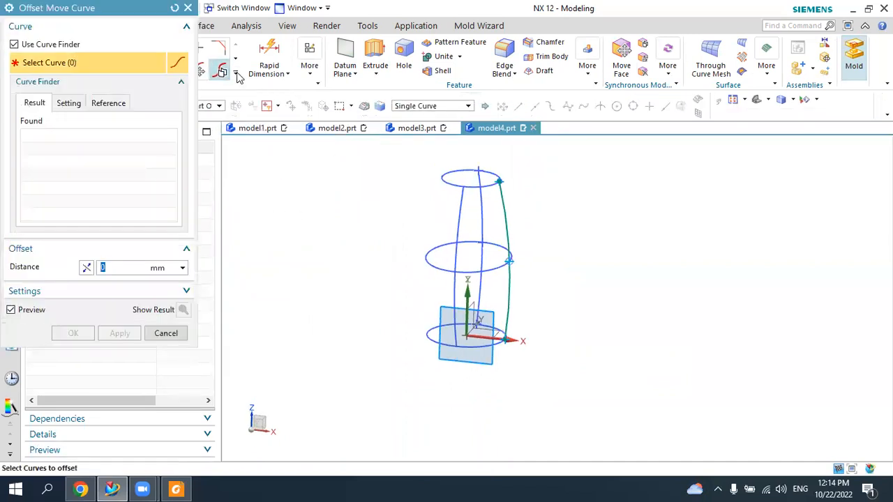
{"action": "left_click", "coordinate": [236, 77]}
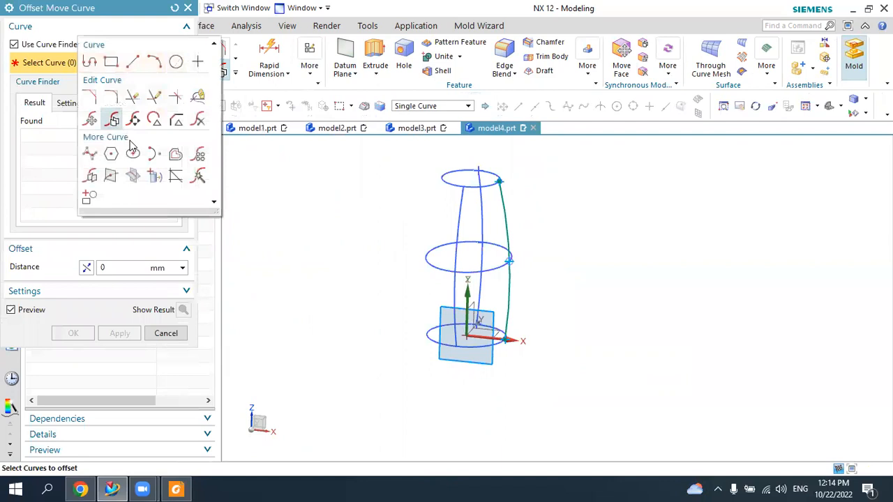
{"action": "left_click", "coordinate": [98, 179]}
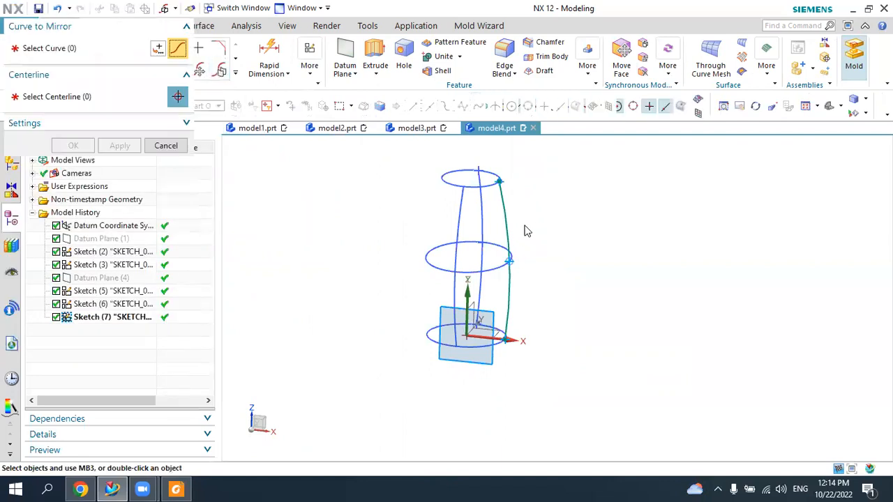
{"action": "left_click", "coordinate": [503, 209]}
{"action": "left_click", "coordinate": [97, 97]}
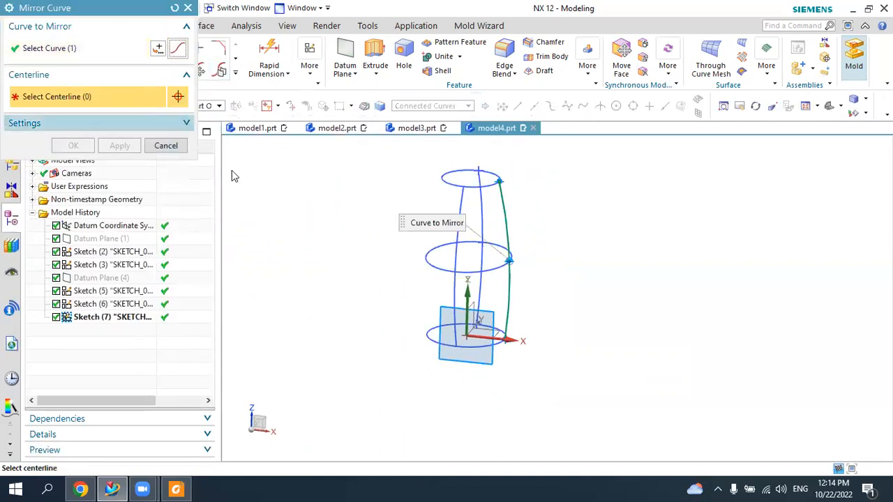
{"action": "left_click", "coordinate": [470, 289]}
{"action": "left_click", "coordinate": [77, 145]}
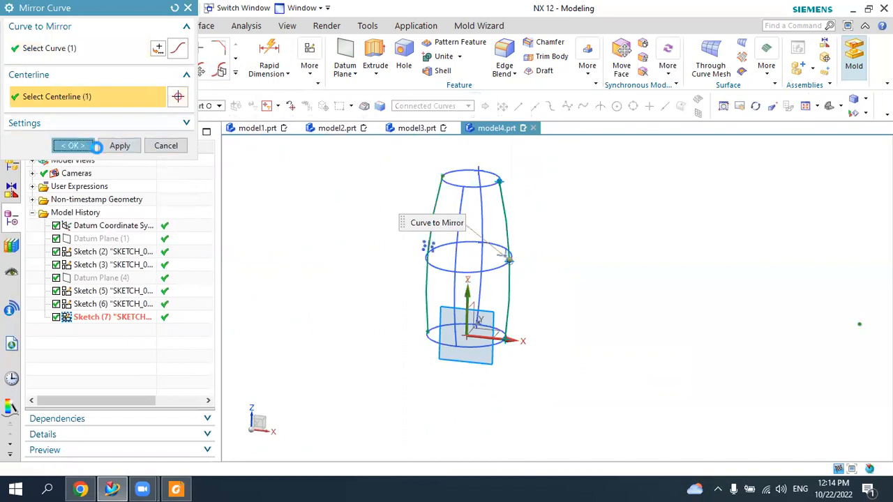
{"action": "left_click", "coordinate": [21, 65]}
- Start a Through Curve Mesh surface with the upper circle, middle ellipse and base circle as separate primary curve sets
{"action": "middle_click_drag", "start_coordinate": [667, 310], "coordinate": [639, 307]}
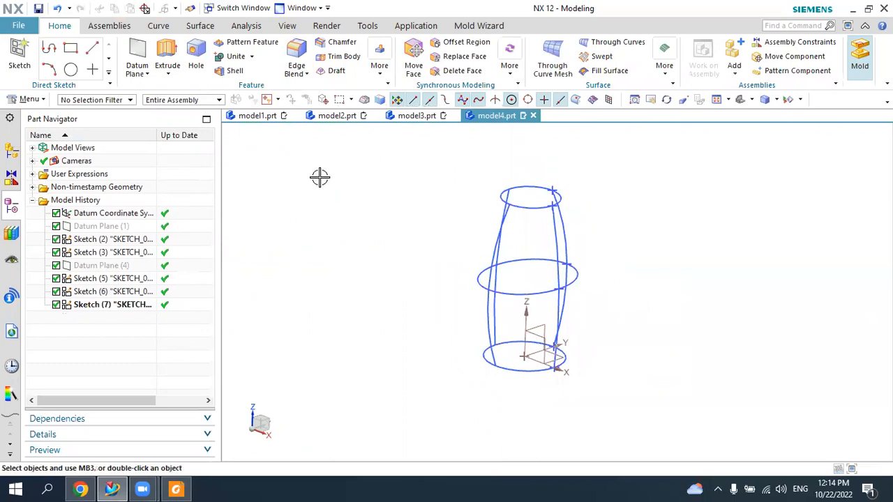
{"action": "left_click", "coordinate": [200, 27]}
{"action": "left_click", "coordinate": [74, 76]}
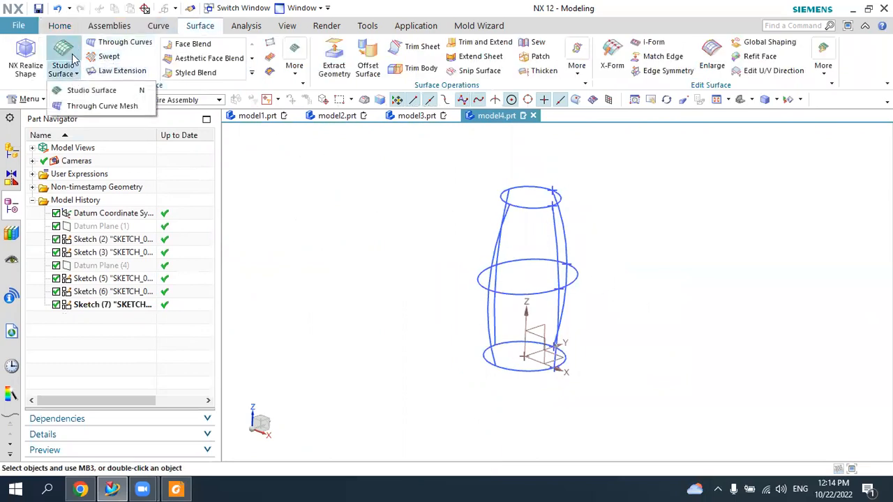
{"action": "left_click", "coordinate": [89, 106]}
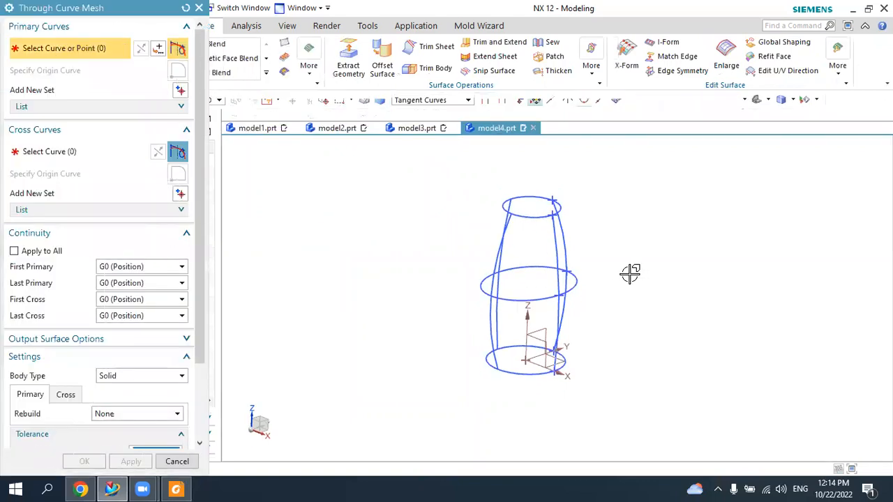
{"action": "scroll", "coordinate": [608, 287], "scroll_direction": "up", "scroll_amount": 1}
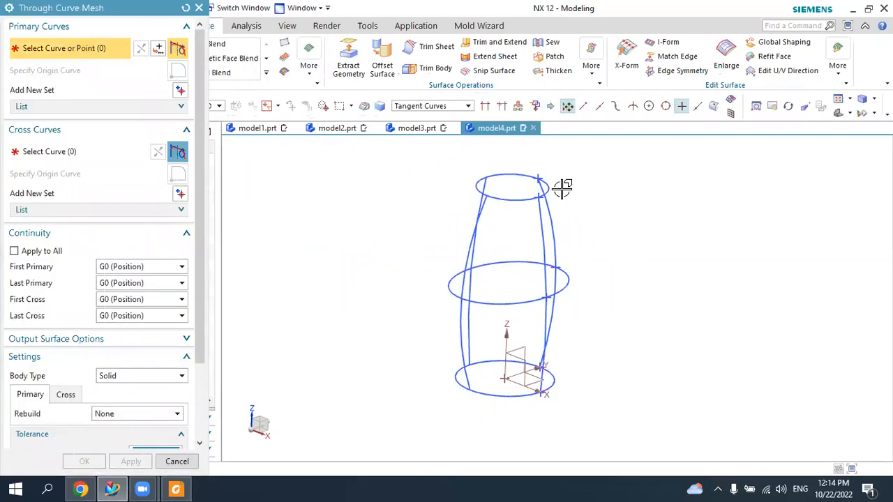
{"action": "left_click", "coordinate": [549, 186]}
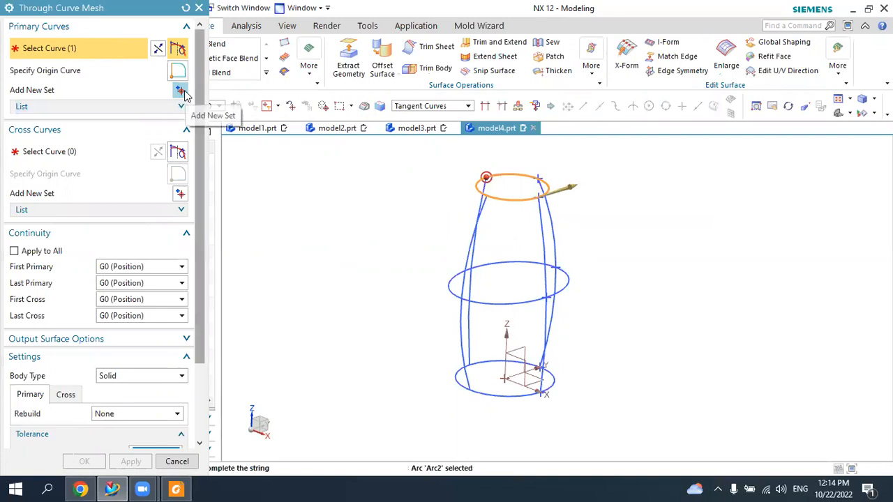
{"action": "left_click", "coordinate": [180, 90]}
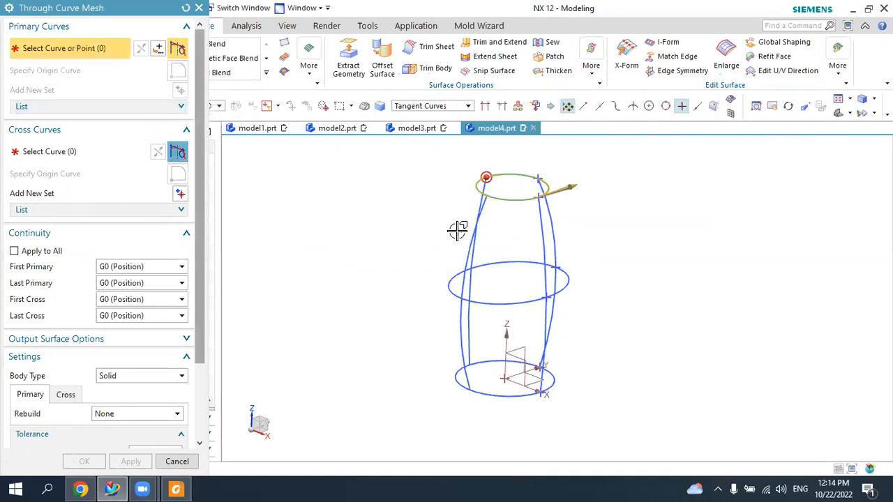
{"action": "left_click", "coordinate": [567, 293]}
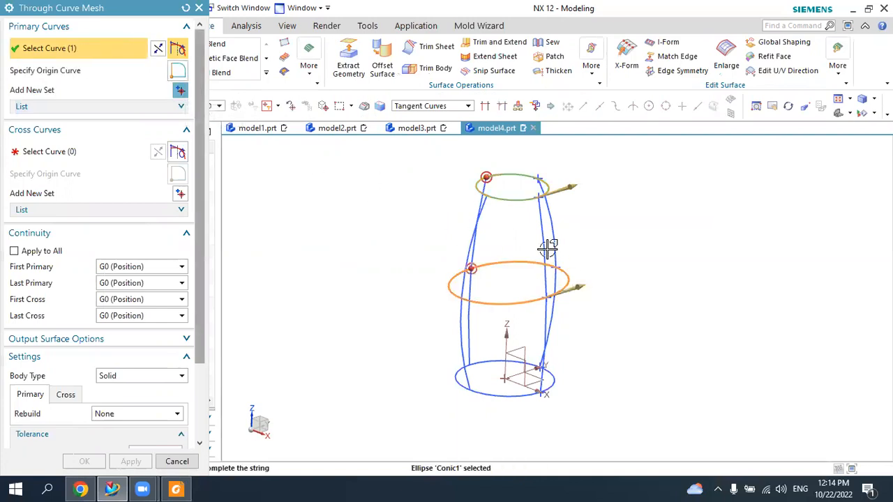
{"action": "left_click", "coordinate": [180, 91]}
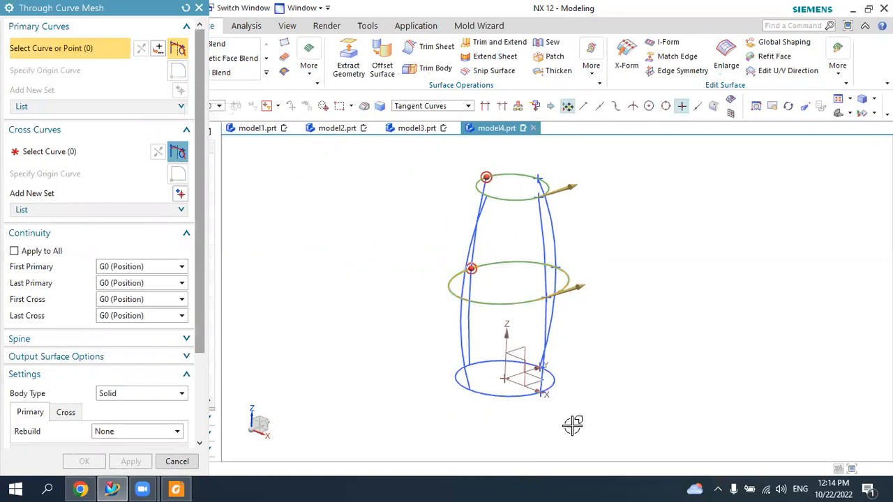
{"action": "left_click", "coordinate": [558, 383]}
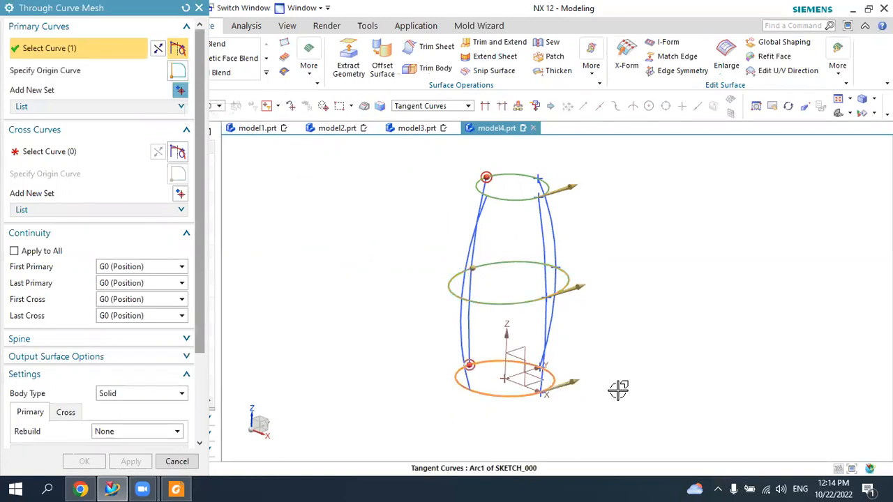
- Add the +X guide arc and the +Y guide arc as separate cross curve sets using the Single Curve rule
{"action": "left_click", "coordinate": [97, 152]}
{"action": "middle_click_drag", "start_coordinate": [645, 388], "coordinate": [487, 217]}
{"action": "left_click", "coordinate": [435, 107]}
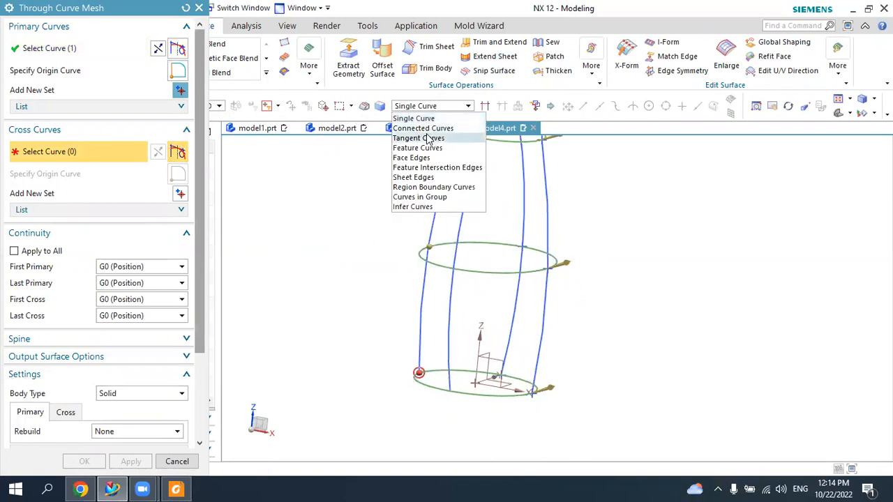
{"action": "left_click", "coordinate": [423, 119]}
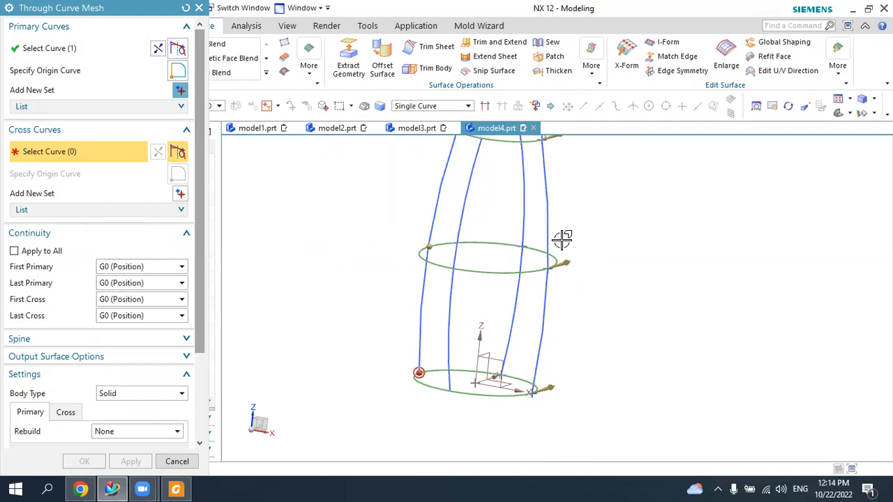
{"action": "left_click", "coordinate": [538, 369]}
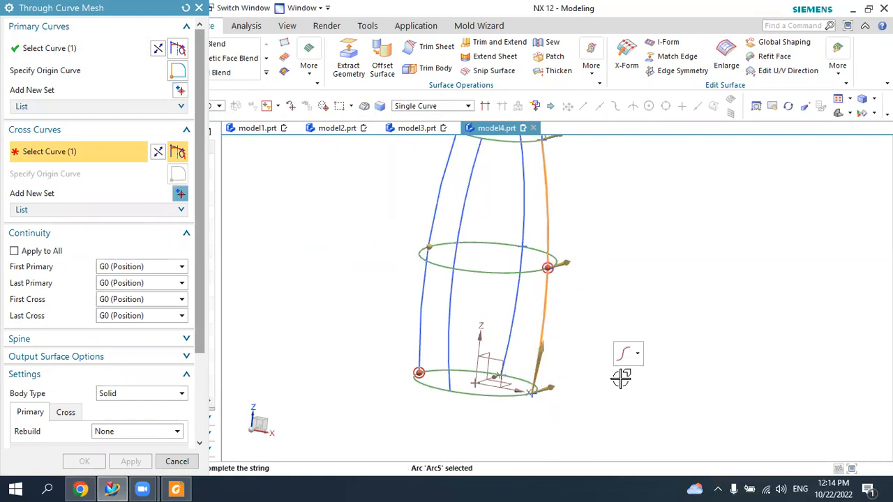
{"action": "left_click", "coordinate": [180, 195]}
{"action": "middle_click_drag", "start_coordinate": [618, 365], "coordinate": [544, 359]}
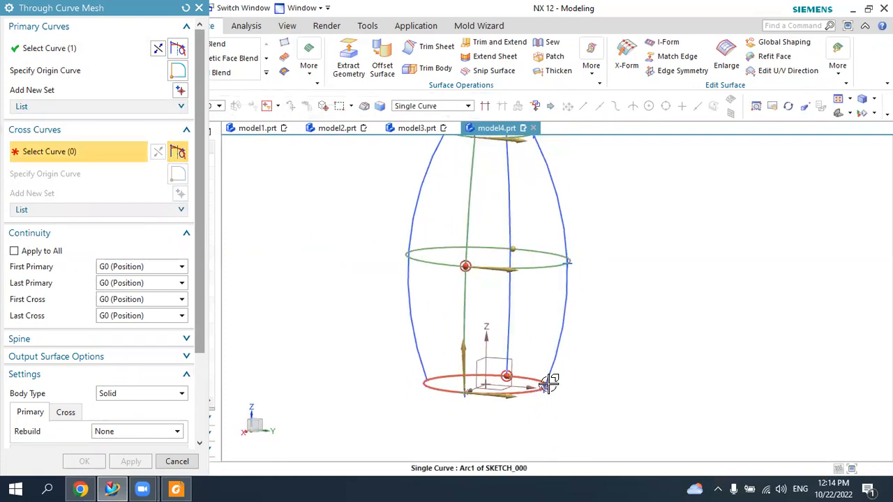
{"action": "left_click", "coordinate": [549, 377]}
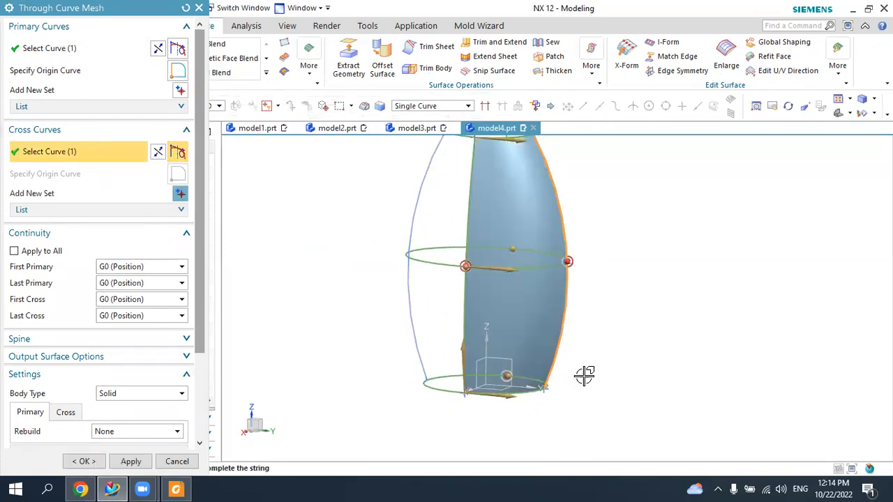
- Add the -X and -Y guide arcs as separate cross sets, and reselect the first +X arc as the closing set
{"action": "left_click", "coordinate": [180, 196]}
{"action": "middle_click_drag", "start_coordinate": [554, 323], "coordinate": [555, 368]}
{"action": "left_click", "coordinate": [555, 368]}
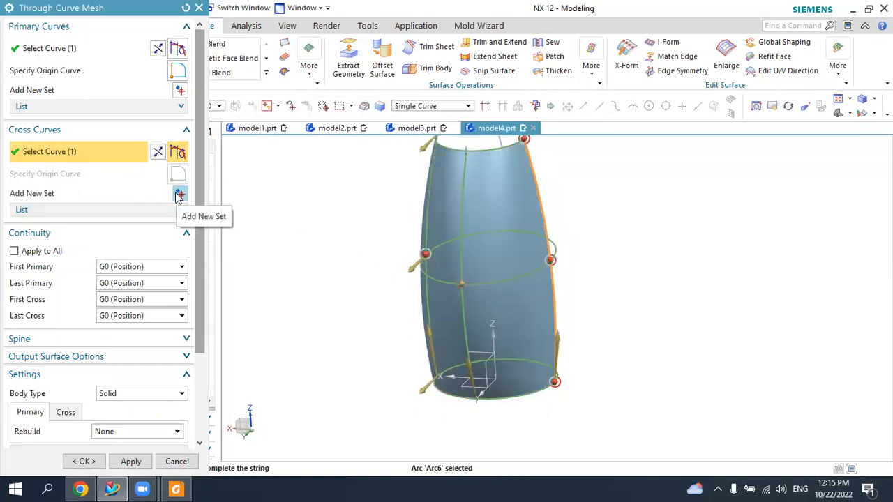
{"action": "left_click", "coordinate": [179, 194]}
{"action": "mouse_move", "coordinate": [573, 318]}
{"action": "middle_mouse_down"}
{"action": "mouse_move", "coordinate": [530, 319]}
{"action": "mouse_move", "coordinate": [540, 357]}
{"action": "middle_mouse_up"}
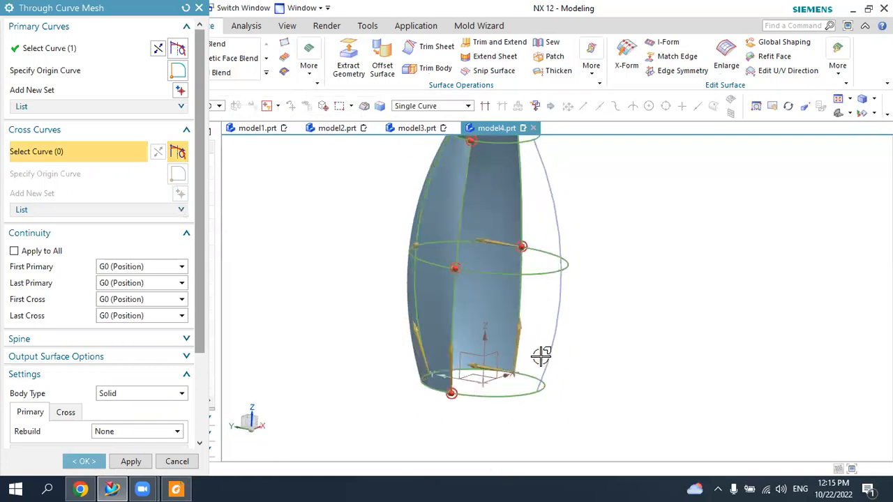
{"action": "left_click", "coordinate": [564, 366]}
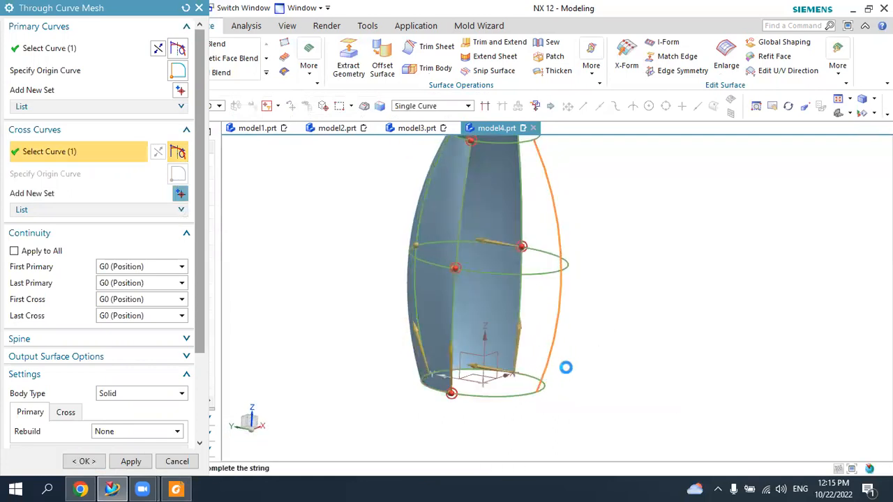
{"action": "left_click", "coordinate": [180, 194]}
{"action": "middle_click_drag", "start_coordinate": [630, 318], "coordinate": [562, 312]}
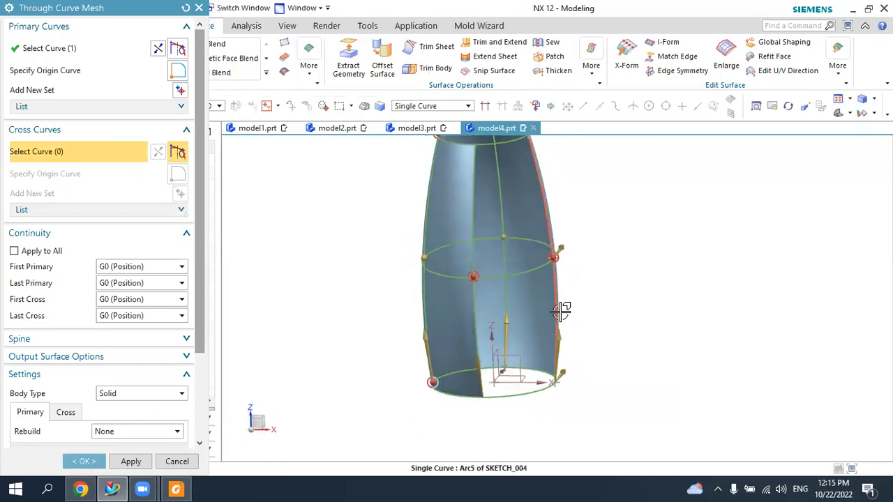
{"action": "left_click", "coordinate": [561, 311]}
- Set the mesh's body type to Sheet and create the Through Curve Mesh surface
{"action": "scroll", "coordinate": [129, 373], "scroll_direction": "down", "scroll_amount": 3}
{"action": "left_click", "coordinate": [125, 315]}
{"action": "left_click", "coordinate": [108, 341]}
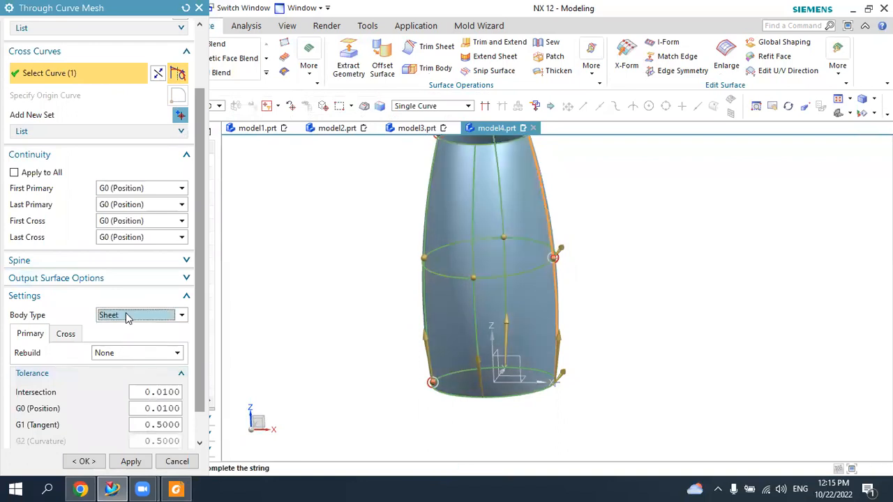
{"action": "left_click", "coordinate": [84, 461]}
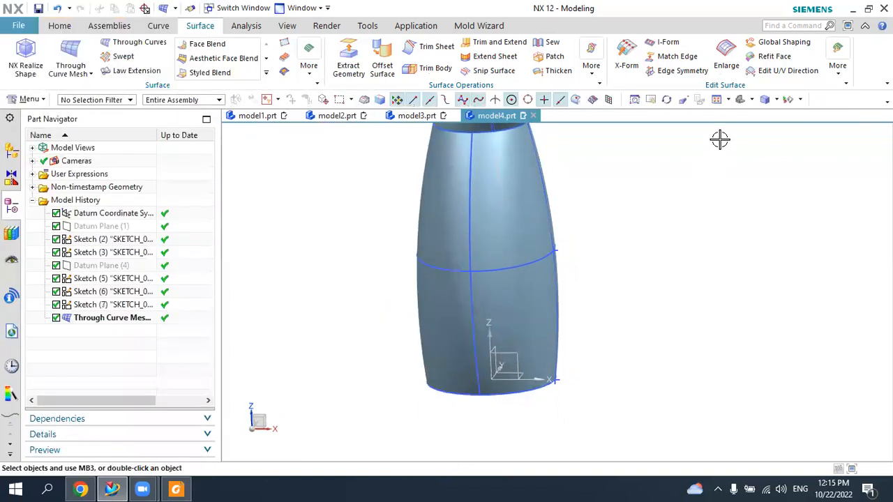
- Close the bottom of the mesh surface with a Bounded Plane on the base circle
{"action": "middle_click_drag", "start_coordinate": [739, 126], "coordinate": [727, 244]}
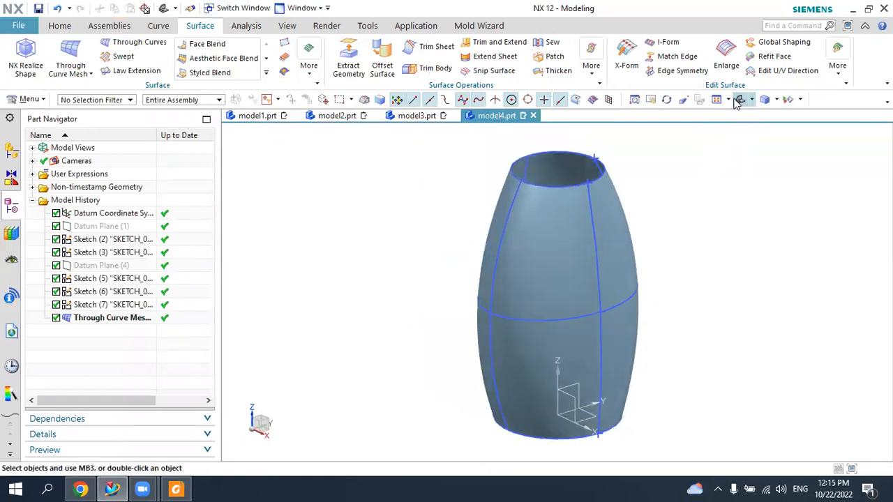
{"action": "scroll", "coordinate": [702, 176], "scroll_direction": "down", "scroll_amount": 2}
{"action": "middle_click_drag", "start_coordinate": [687, 315], "coordinate": [680, 255]}
{"action": "left_click", "coordinate": [309, 67]}
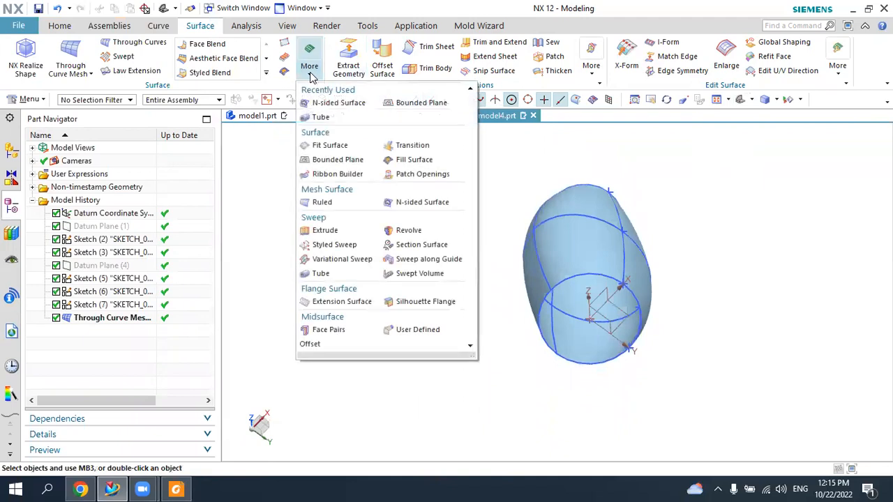
{"action": "left_click", "coordinate": [411, 102]}
{"action": "left_click", "coordinate": [565, 289]}
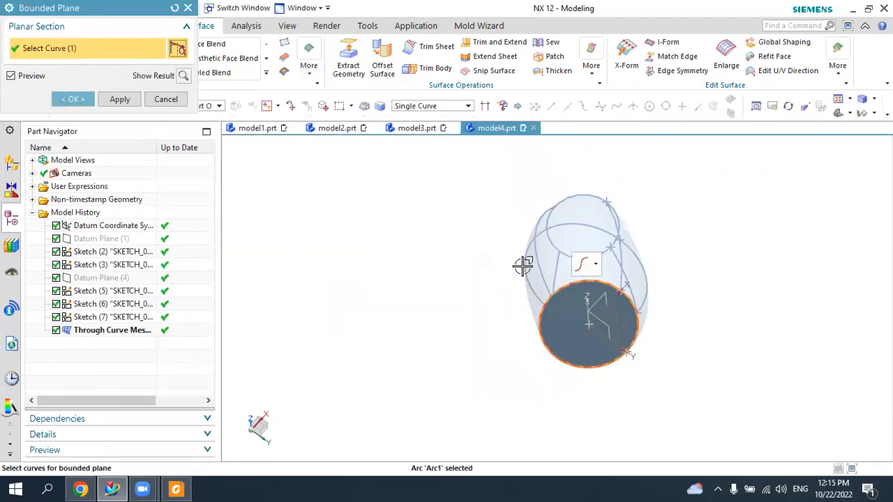
{"action": "left_click", "coordinate": [82, 102]}
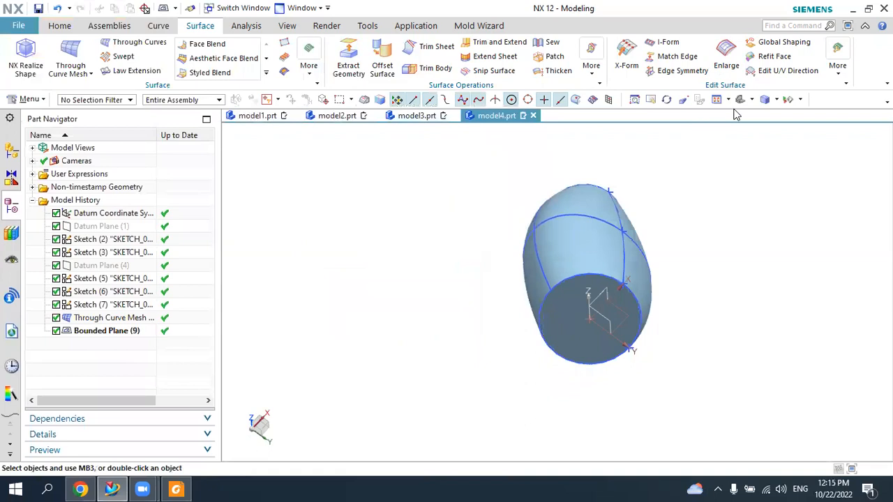
- Start a Vector-type Law Extension from the upper circle with the Z-axis as reference vector
{"action": "left_click", "coordinate": [738, 101]}
{"action": "scroll", "coordinate": [564, 166], "scroll_direction": "up", "scroll_amount": 3}
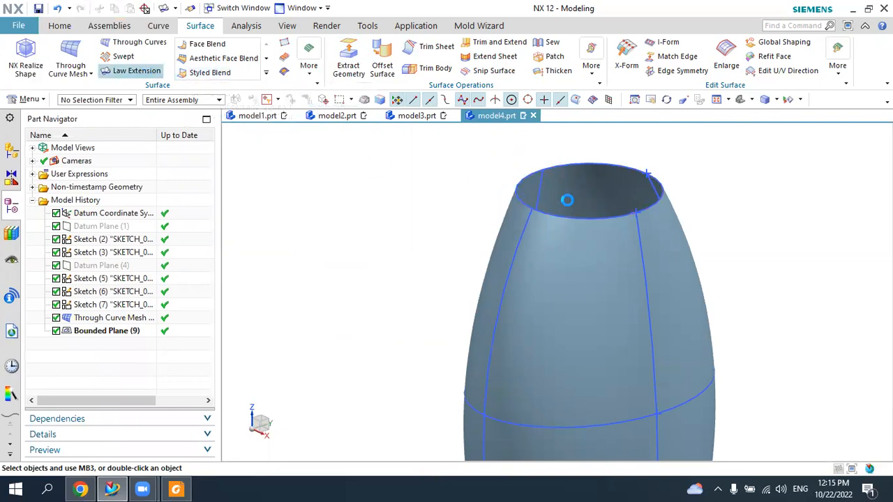
{"action": "scroll", "coordinate": [569, 199], "scroll_direction": "up", "scroll_amount": 3}
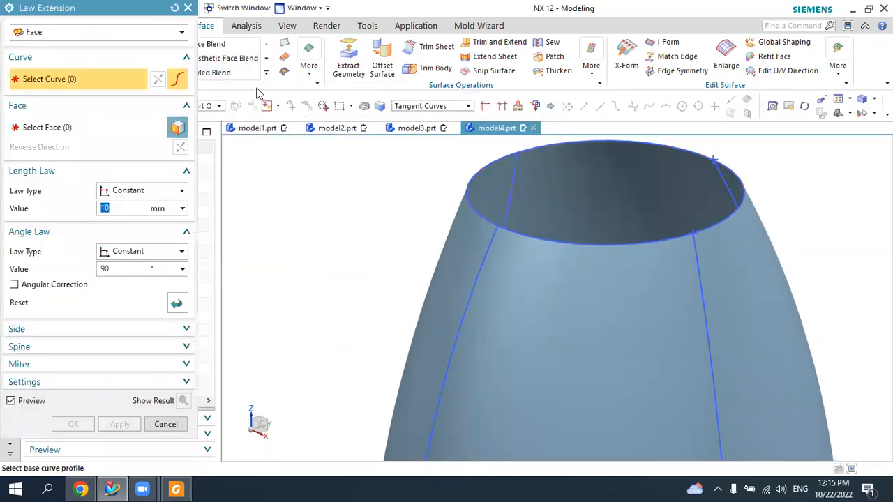
{"action": "left_click", "coordinate": [115, 34]}
{"action": "left_click", "coordinate": [96, 60]}
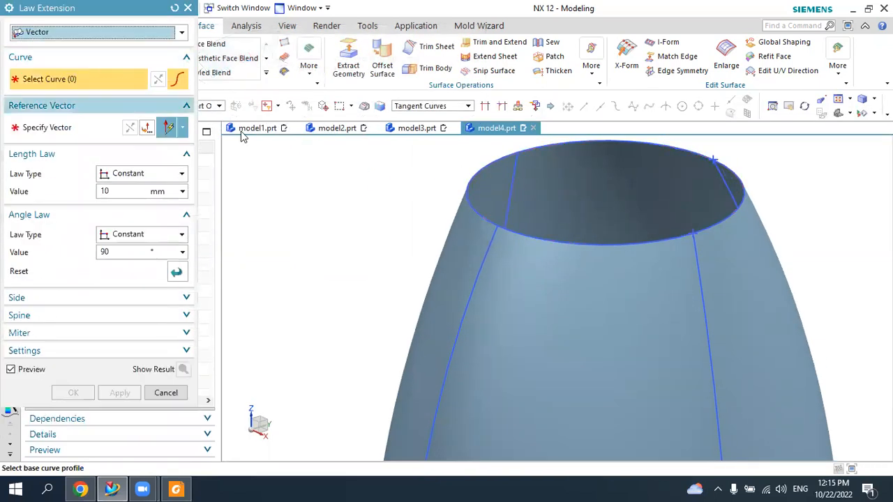
{"action": "left_click", "coordinate": [470, 198]}
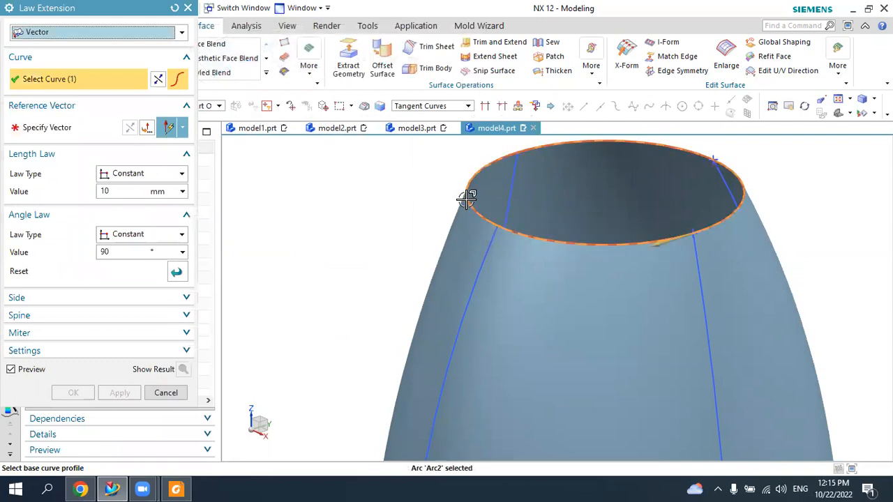
{"action": "scroll", "coordinate": [466, 200], "scroll_direction": "down", "scroll_amount": 1}
{"action": "left_click", "coordinate": [84, 127]}
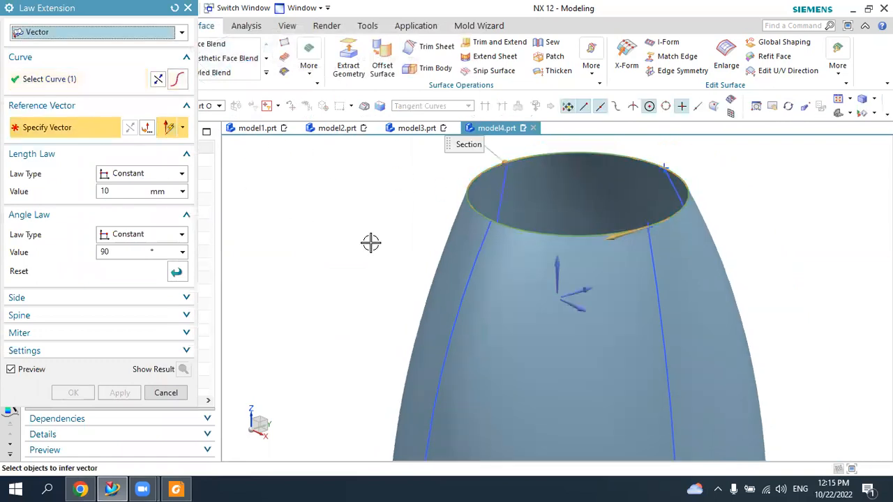
{"action": "left_click", "coordinate": [557, 266]}
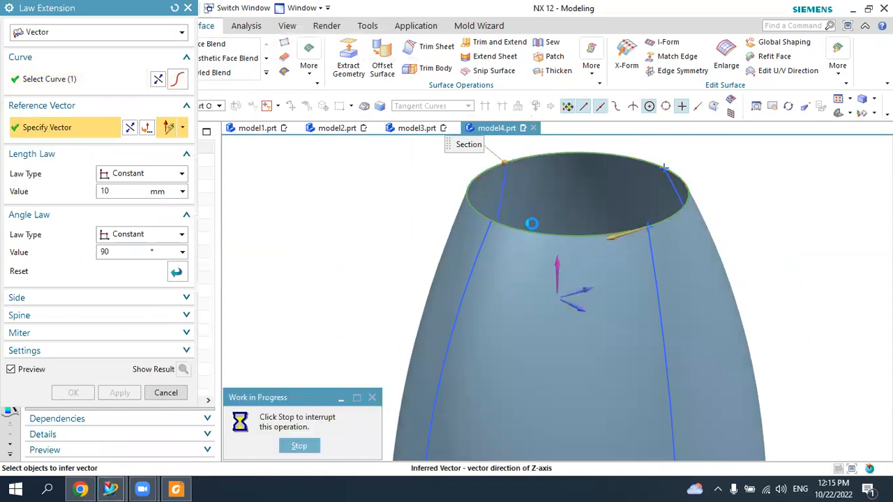
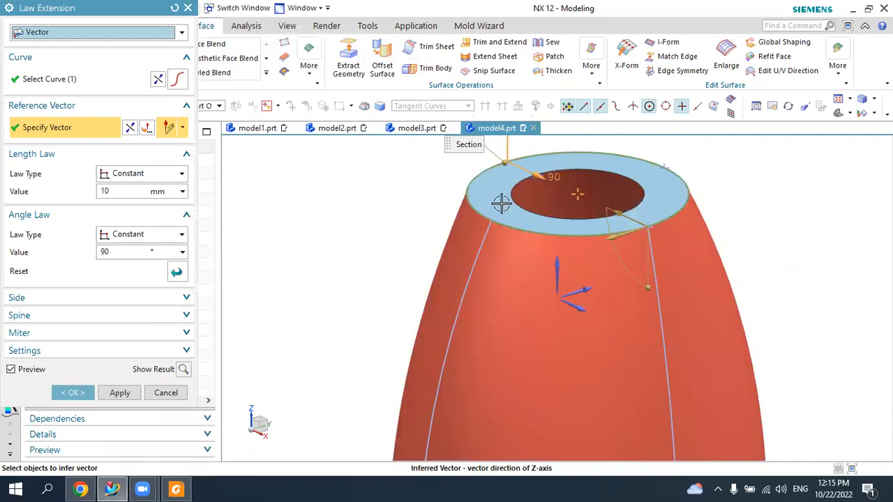
- Set the inward extension's constant length to 3 mm and create the Law Extension rim
{"action": "left_click", "coordinate": [122, 191]}
{"action": "left_click_drag", "start_coordinate": [619, 217], "coordinate": [637, 222]}
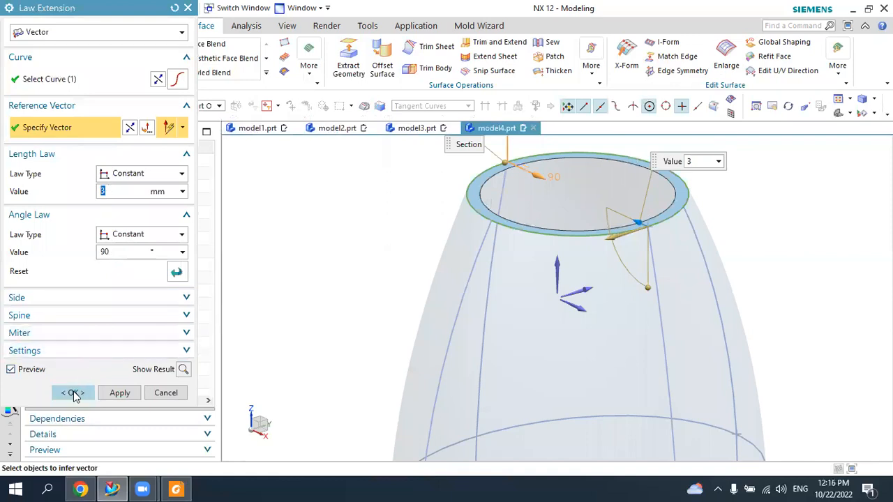
{"action": "left_click", "coordinate": [73, 393]}
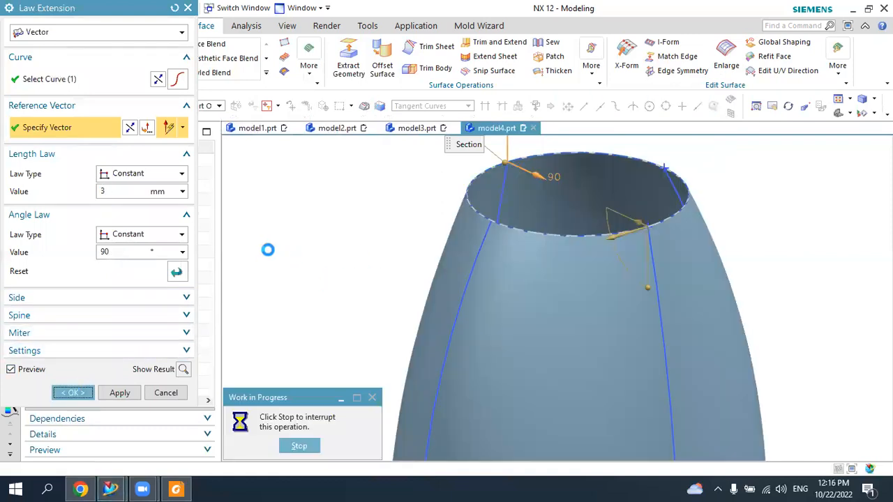
- Start an Extrude from the inner edge of the law extension rim using the Single Curve rule
{"action": "scroll", "coordinate": [300, 248], "scroll_direction": "down", "scroll_amount": 3}
{"action": "middle_click_drag", "start_coordinate": [339, 241], "coordinate": [382, 218]}
{"action": "scroll", "coordinate": [382, 218], "scroll_direction": "up", "scroll_amount": 3}
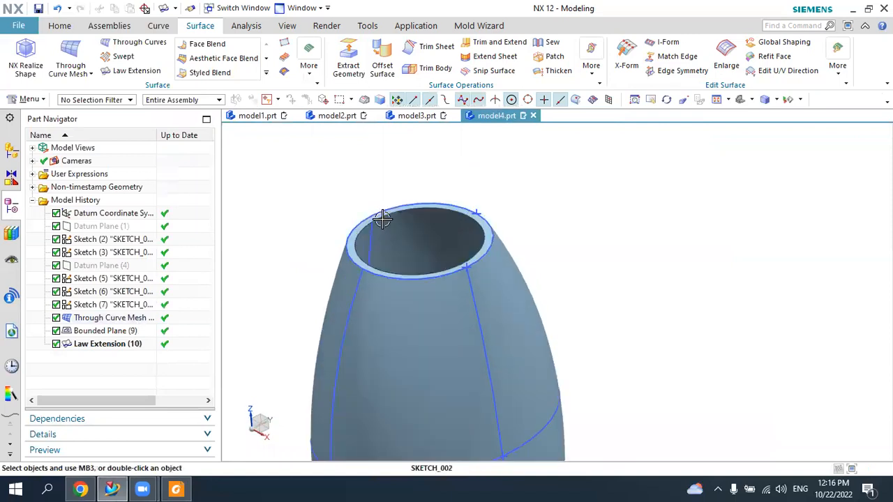
{"action": "left_click", "coordinate": [62, 26]}
{"action": "left_click", "coordinate": [167, 59]}
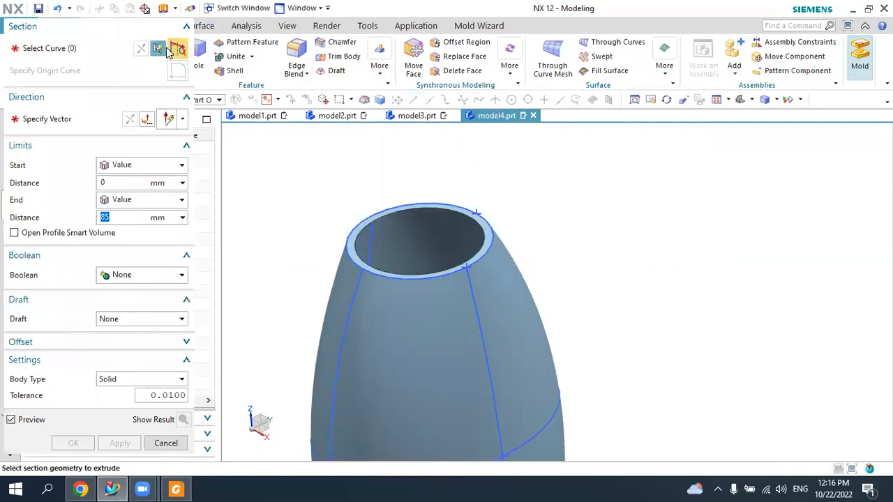
{"action": "scroll", "coordinate": [362, 237], "scroll_direction": "up", "scroll_amount": 4}
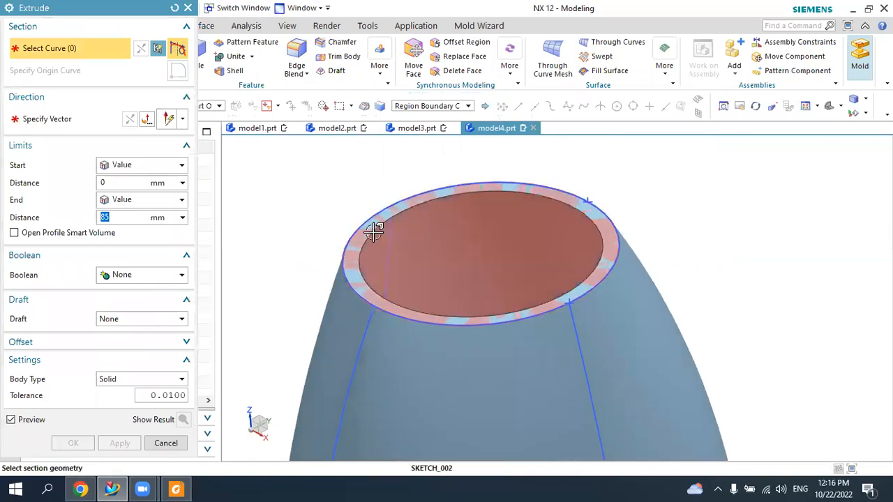
{"action": "left_click", "coordinate": [423, 106]}
{"action": "left_click", "coordinate": [414, 119]}
{"action": "left_click", "coordinate": [415, 108]}
{"action": "left_click", "coordinate": [414, 118]}
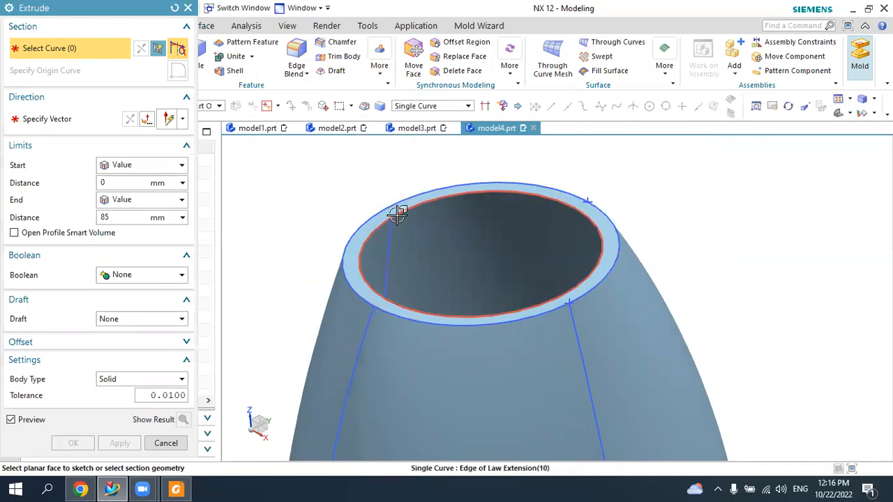
{"action": "left_click", "coordinate": [397, 215]}
- Set the extrusion's end distance to 10 mm and body type to Sheet, and create the neck surface
{"action": "scroll", "coordinate": [408, 199], "scroll_direction": "down", "scroll_amount": 5}
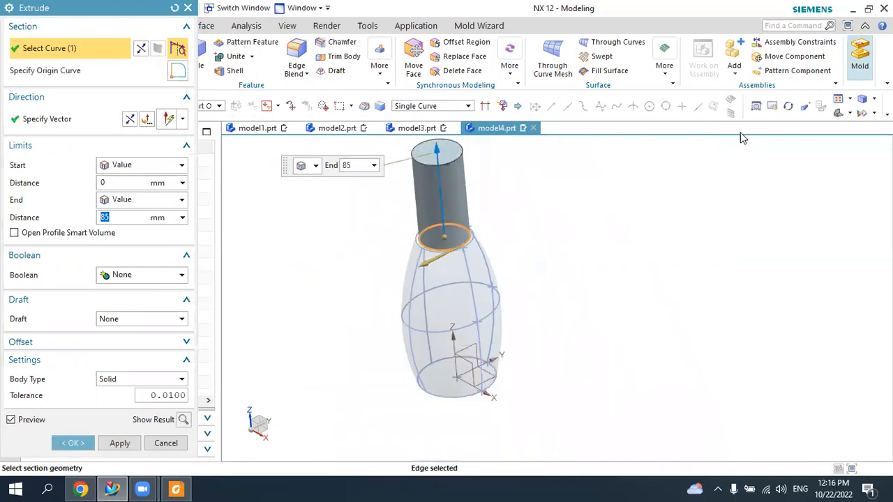
{"action": "left_click", "coordinate": [835, 115]}
{"action": "scroll", "coordinate": [568, 171], "scroll_direction": "down", "scroll_amount": 3}
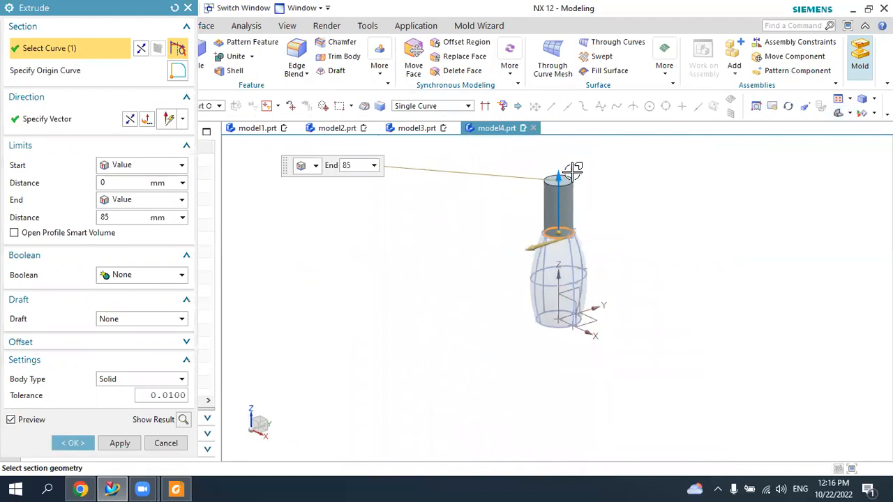
{"action": "scroll", "coordinate": [568, 193], "scroll_direction": "up", "scroll_amount": 6}
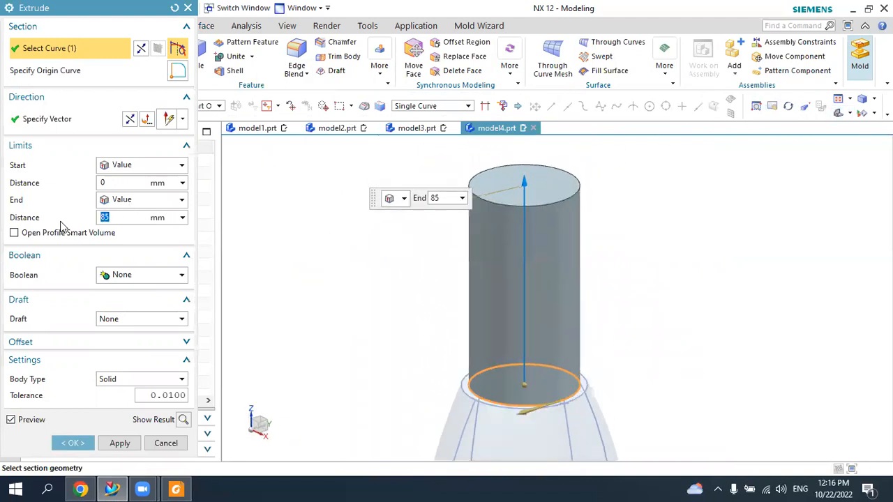
{"action": "key", "text": "Return"}
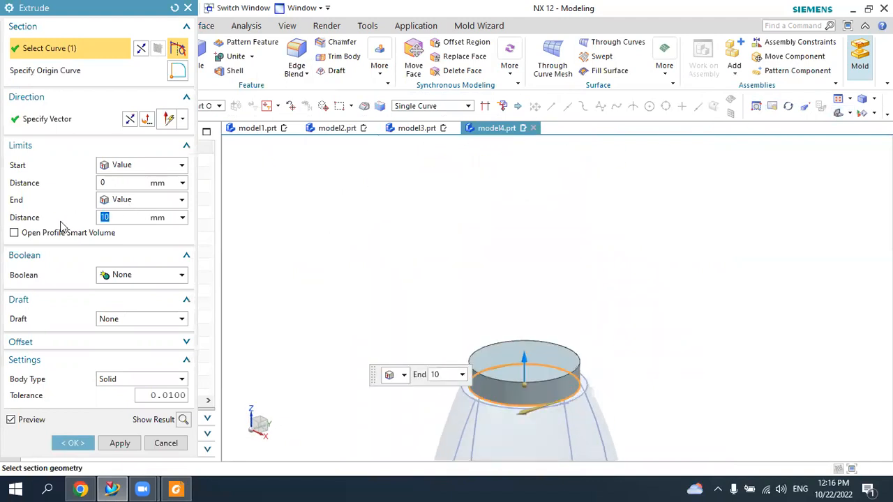
{"action": "left_click", "coordinate": [116, 382]}
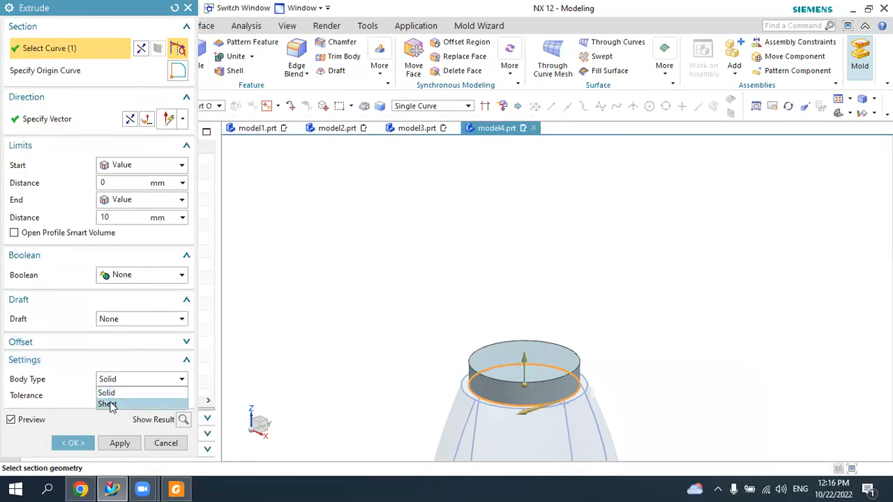
{"action": "left_click", "coordinate": [108, 405]}
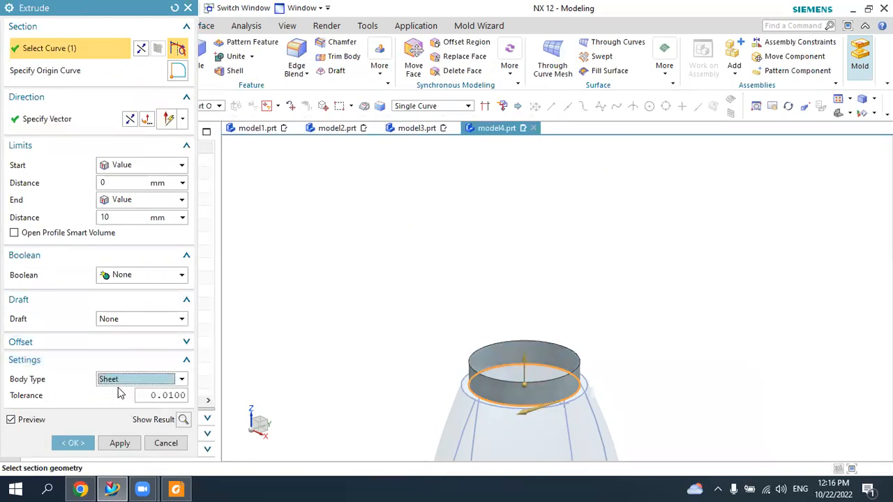
{"action": "left_click", "coordinate": [73, 444]}
{"action": "middle_click_drag", "start_coordinate": [704, 161], "coordinate": [579, 205]}
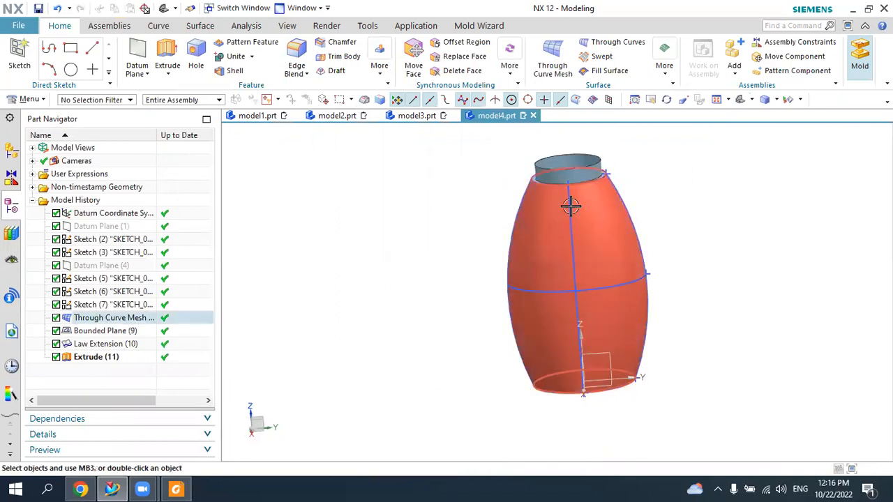
- Hide all the sketches around the bottle body so only the surfaces and the datum coordinate system stay displayed
{"action": "left_click", "coordinate": [570, 202]}
{"action": "left_click", "coordinate": [672, 185]}
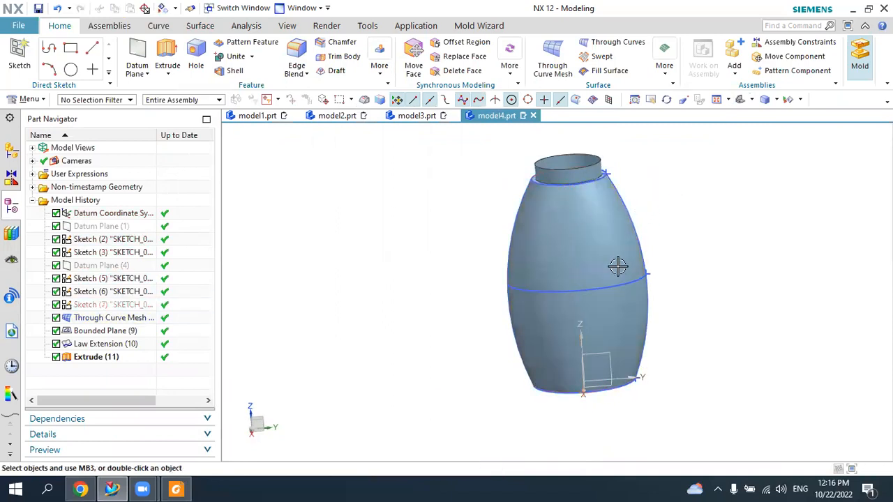
{"action": "left_click", "coordinate": [609, 286]}
{"action": "left_click", "coordinate": [712, 267]}
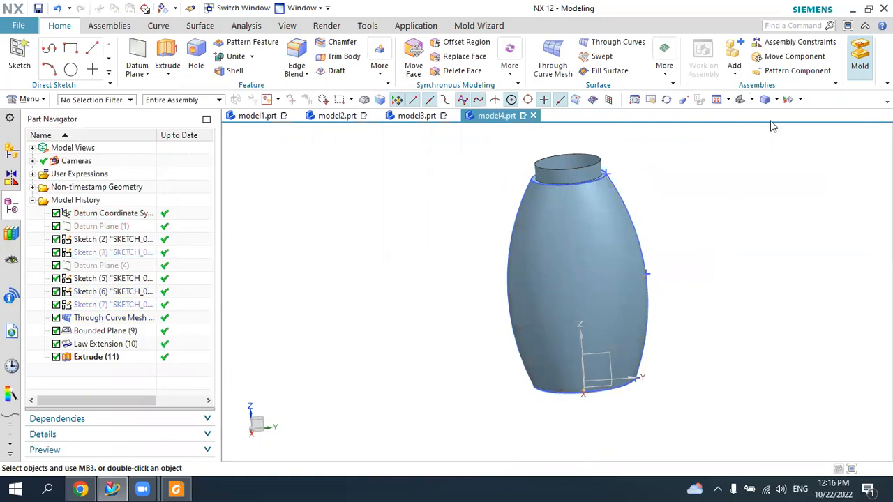
{"action": "left_click", "coordinate": [788, 100]}
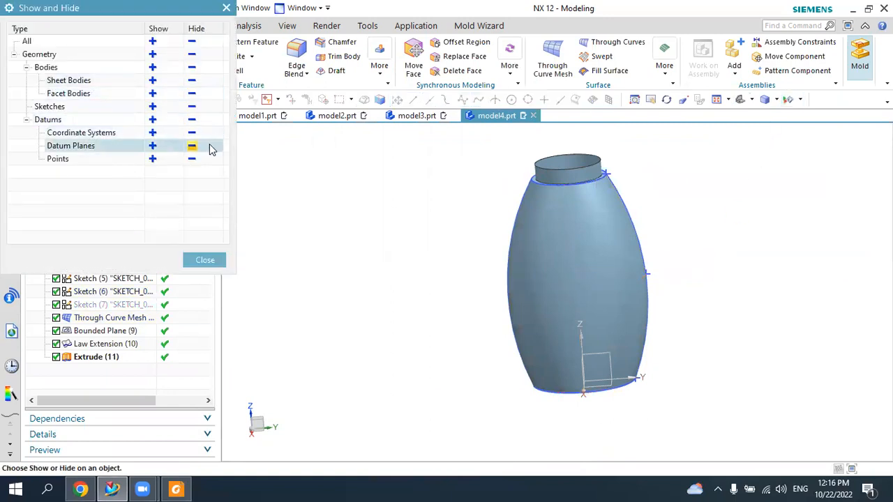
{"action": "left_click", "coordinate": [191, 106]}
{"action": "left_click", "coordinate": [199, 259]}
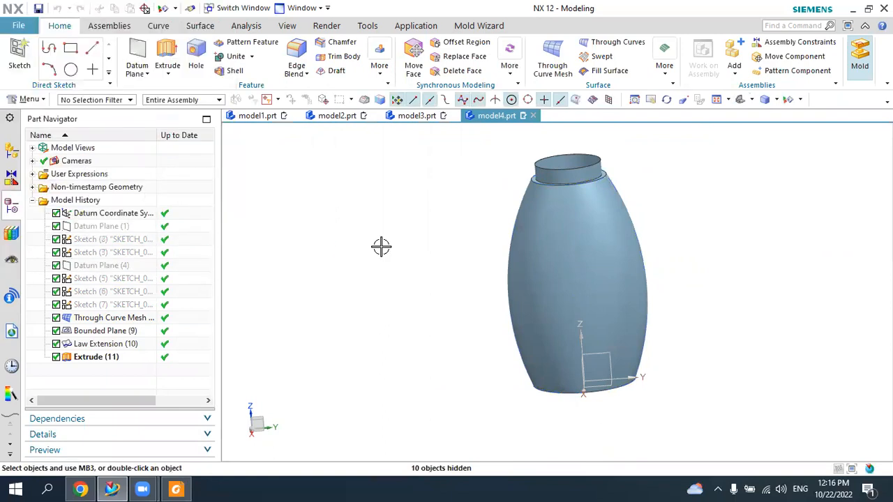
- Create a new sketch on the YZ plane of the datum coordinate system
{"action": "mouse_move", "coordinate": [627, 240]}
{"action": "middle_mouse_down"}
{"action": "mouse_move", "coordinate": [607, 251]}
{"action": "mouse_move", "coordinate": [598, 225]}
{"action": "mouse_move", "coordinate": [617, 235]}
{"action": "mouse_move", "coordinate": [590, 228]}
{"action": "mouse_move", "coordinate": [574, 272]}
{"action": "mouse_move", "coordinate": [579, 186]}
{"action": "mouse_move", "coordinate": [611, 243]}
{"action": "middle_mouse_up"}
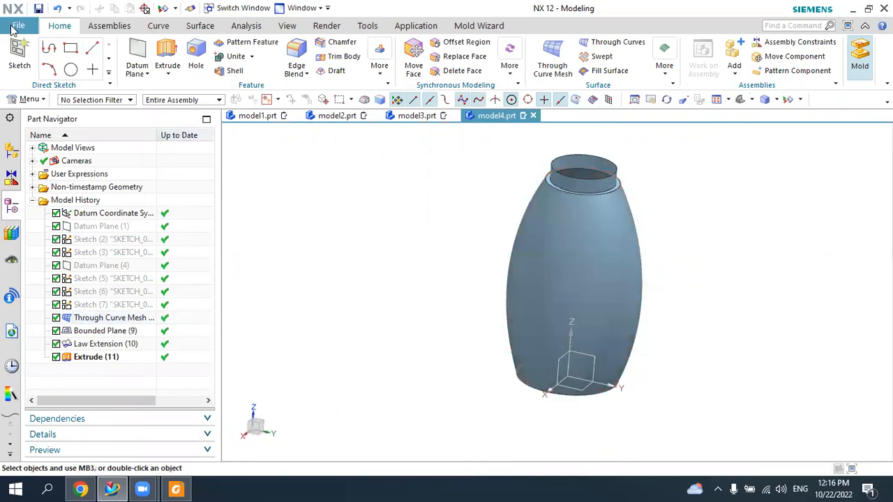
{"action": "left_click", "coordinate": [20, 54]}
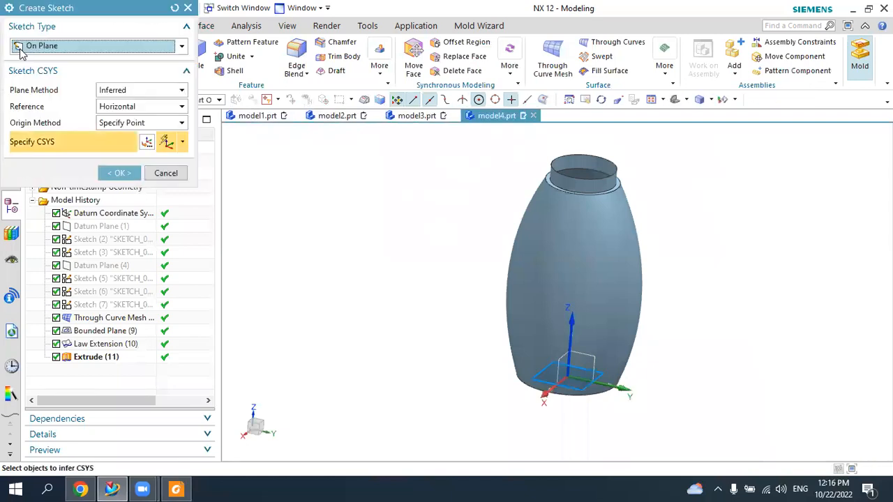
{"action": "left_click", "coordinate": [589, 363]}
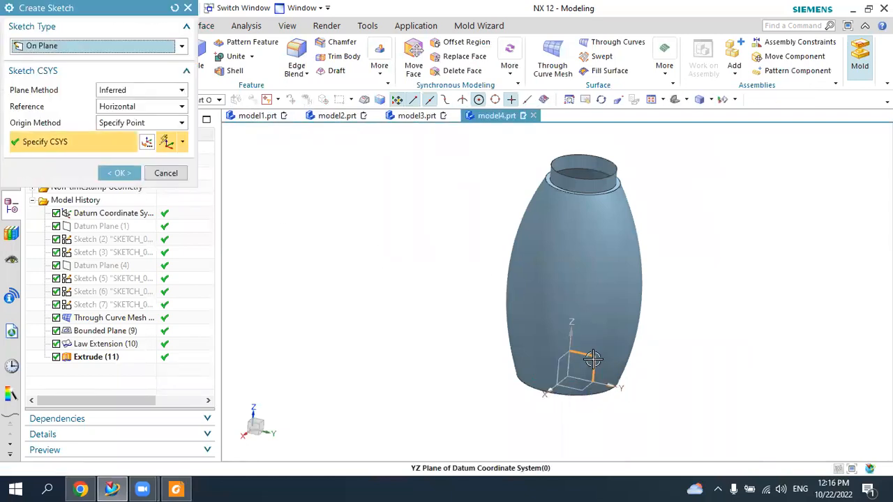
{"action": "left_click", "coordinate": [135, 175]}
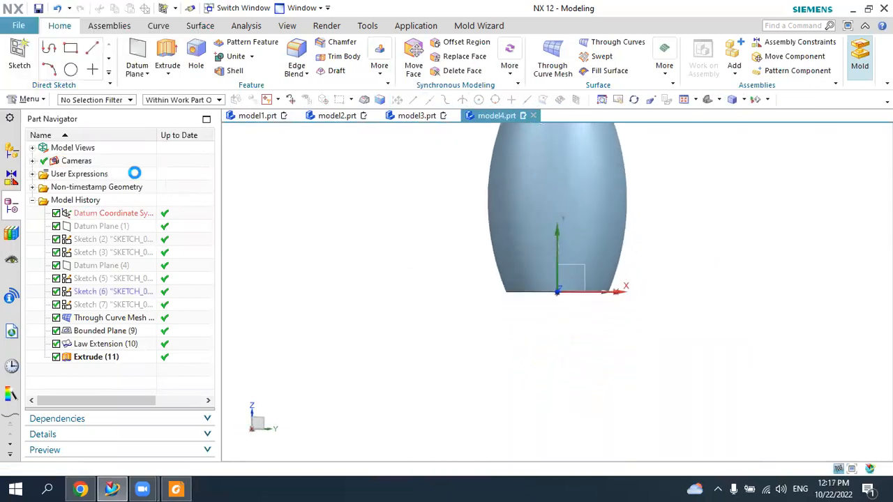
{"action": "scroll", "coordinate": [309, 203], "scroll_direction": "down", "scroll_amount": 4}
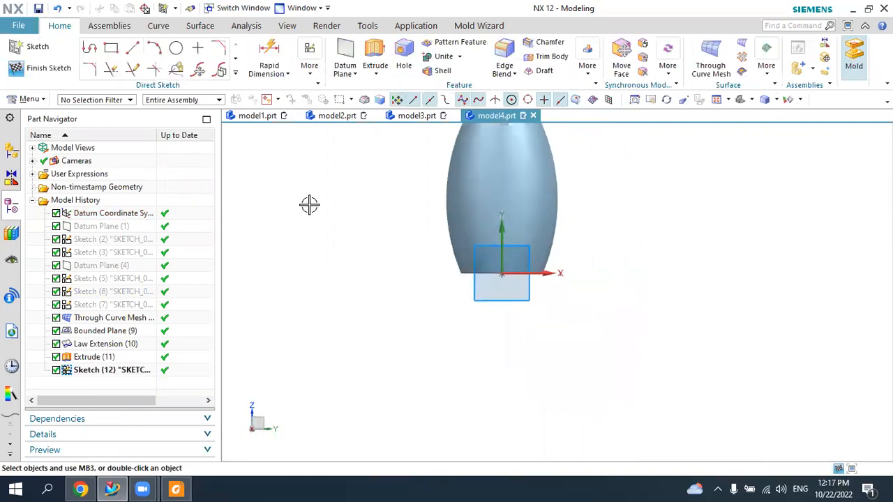
{"action": "scroll", "coordinate": [495, 163], "scroll_direction": "up", "scroll_amount": 2}
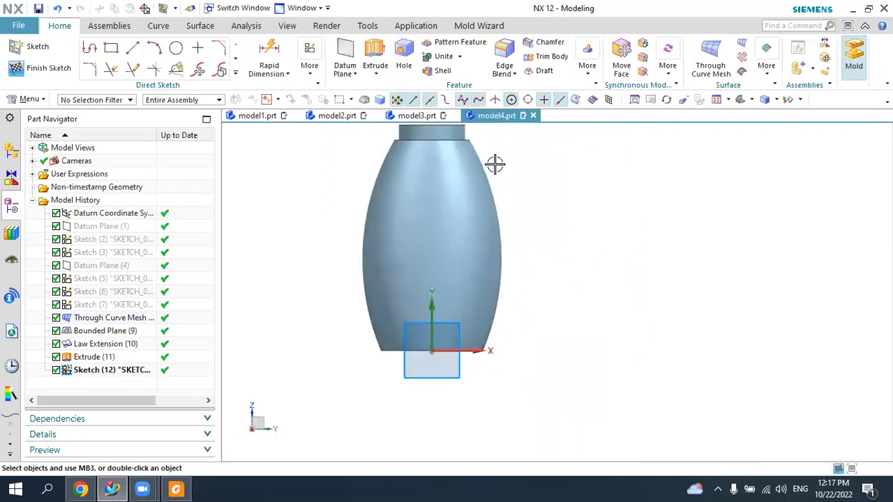
- Sketch an upright rectangle over the middle of the bottle body, starting its upper corner at about X -17, Y 119
{"action": "left_click", "coordinate": [111, 47]}
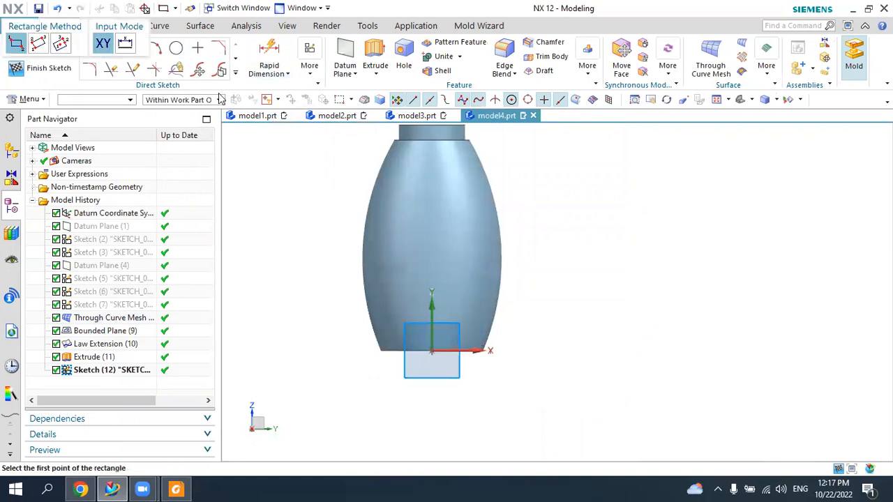
{"action": "scroll", "coordinate": [427, 182], "scroll_direction": "up", "scroll_amount": 1}
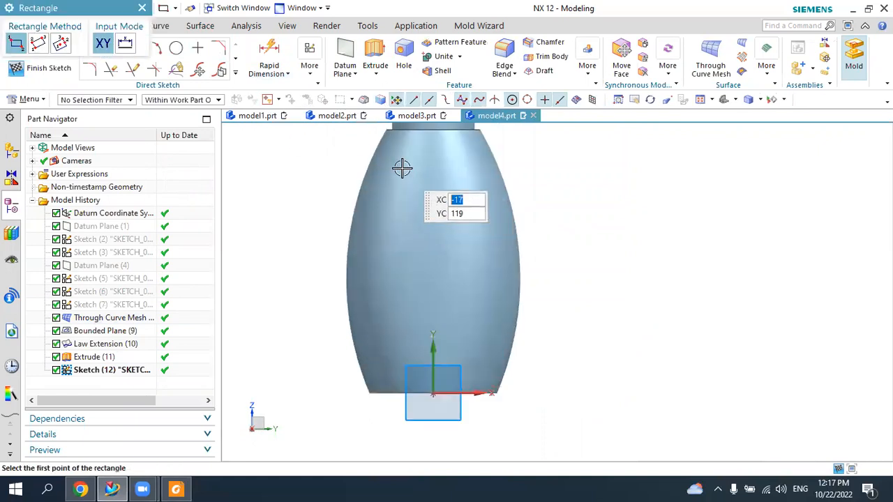
{"action": "left_click", "coordinate": [402, 170]}
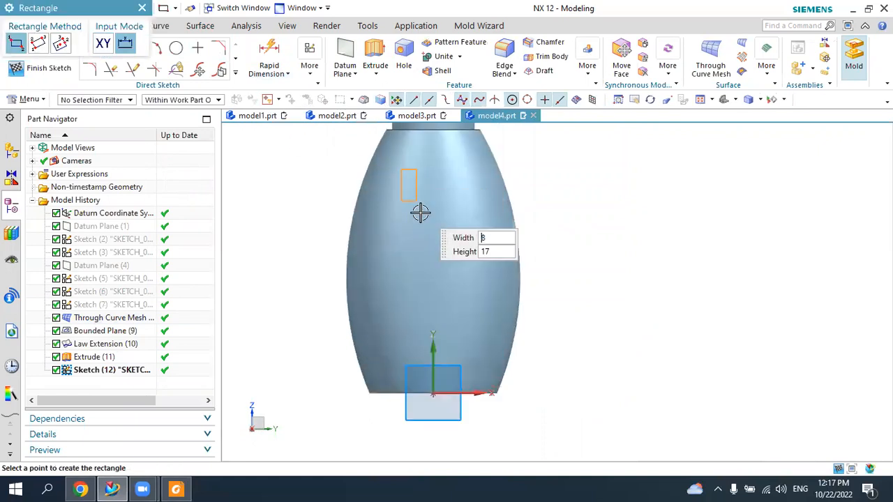
{"action": "left_click", "coordinate": [472, 343]}
{"action": "key", "text": "Escape"}
- Set the rectangle's width to 35 mm and its height to 80 mm
{"action": "left_click_drag", "start_coordinate": [422, 194], "coordinate": [435, 144]}
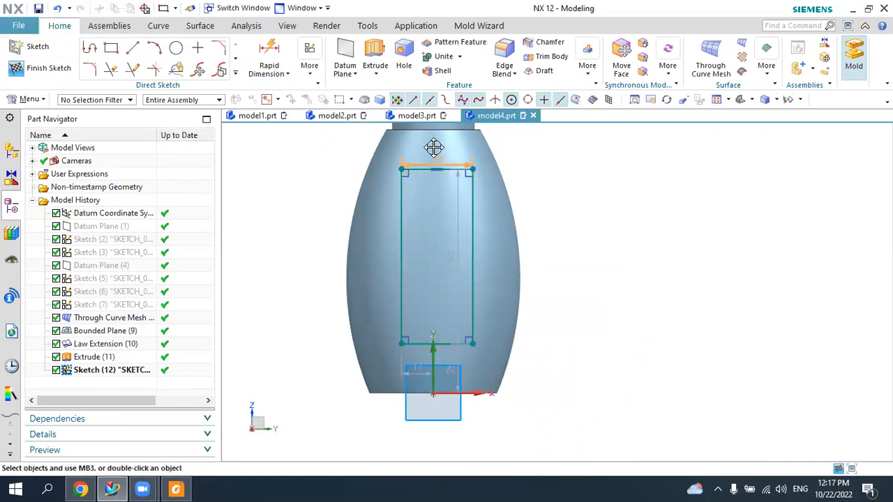
{"action": "double_click", "coordinate": [450, 150]}
{"action": "type", "text": "35"}
{"action": "key", "text": "Return"}
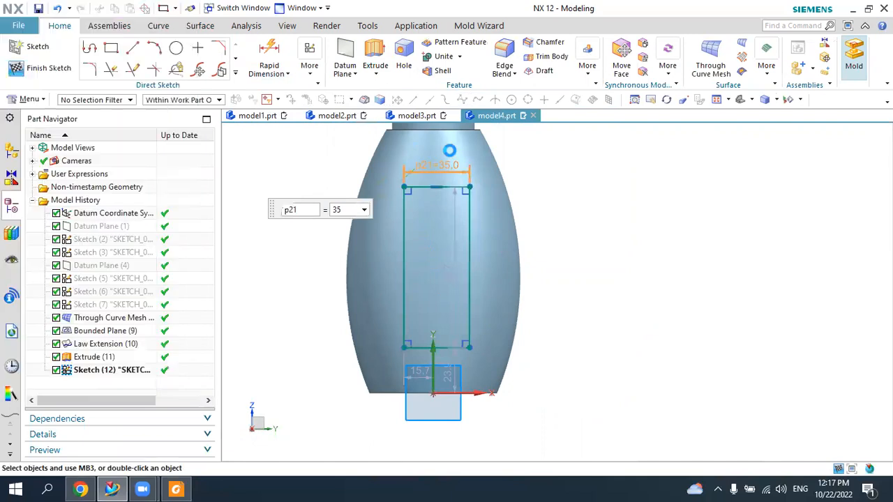
{"action": "left_click_drag", "start_coordinate": [599, 249], "coordinate": [595, 253]}
{"action": "left_click", "coordinate": [596, 253]}
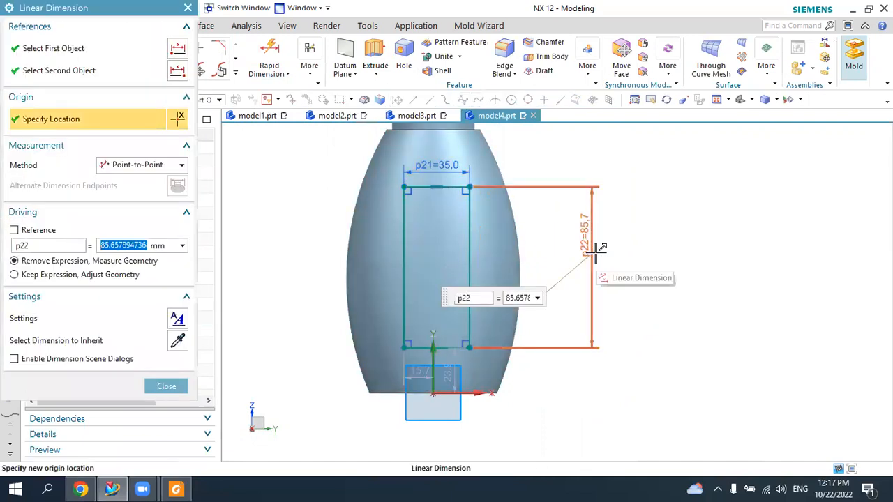
{"action": "type", "text": "80"}
{"action": "key", "text": "Return"}
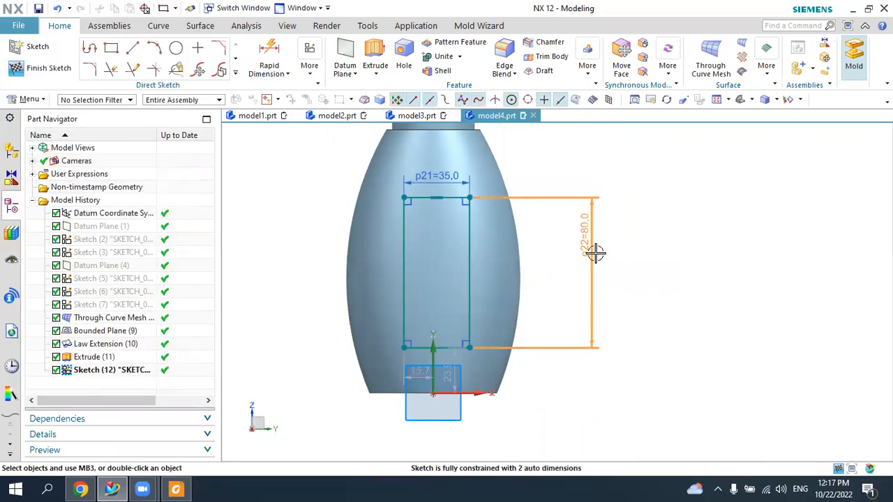
- Move the vertical offset dimension clear of the bottle and set the rectangle's distance above the base to 30 mm
{"action": "double_click", "coordinate": [450, 363]}
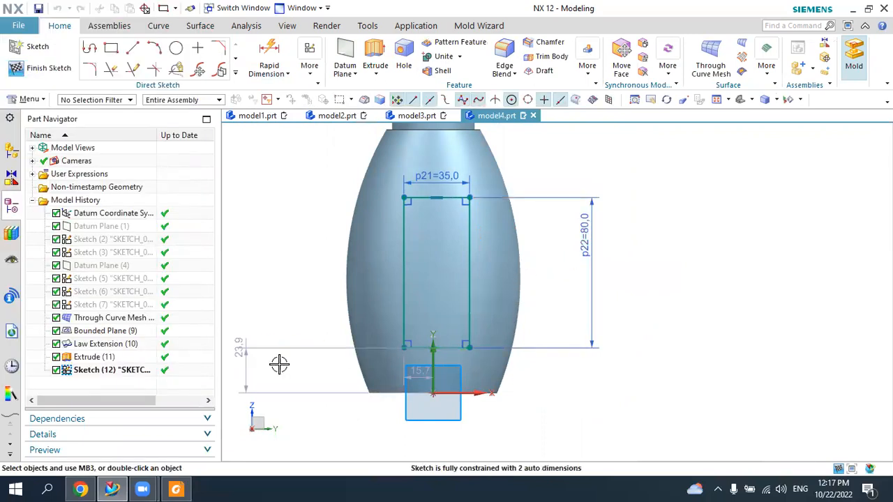
{"action": "left_click", "coordinate": [238, 350]}
{"action": "type", "text": "3"}
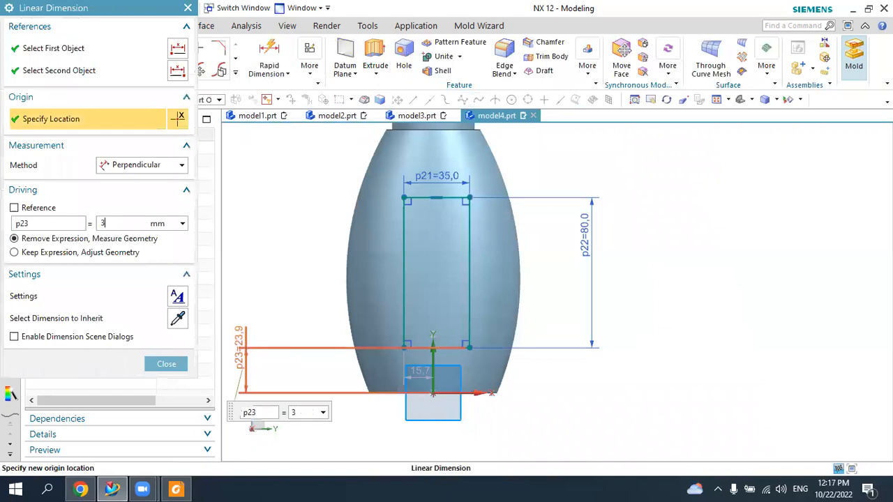
{"action": "type", "text": "0"}
{"action": "key", "text": "Return"}
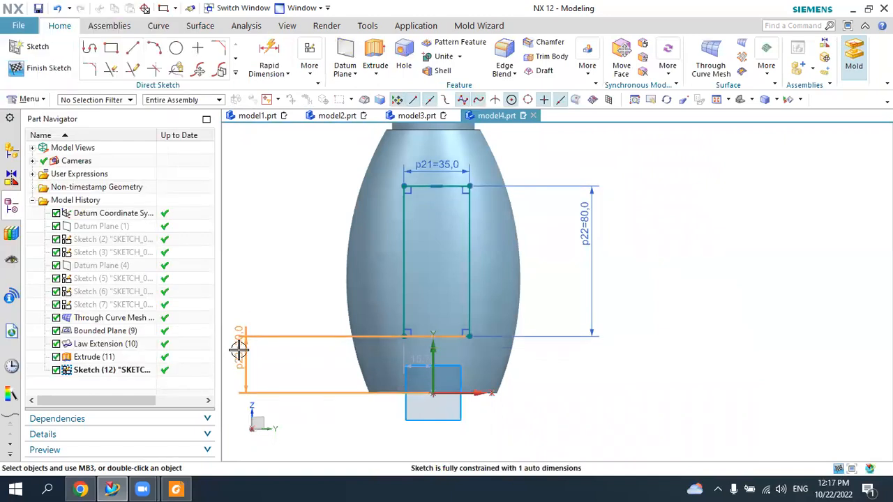
- Make the rectangle's two vertical sides symmetric about the sketch's vertical axis
{"action": "left_click", "coordinate": [309, 65]}
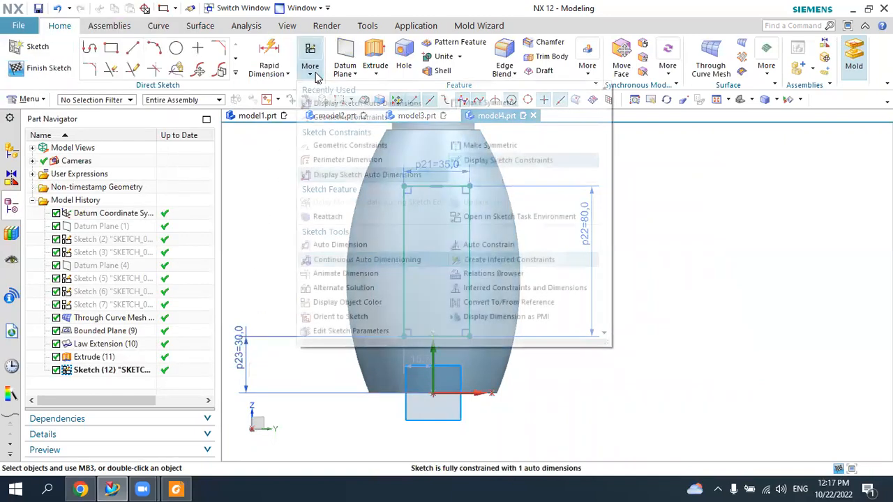
{"action": "left_click", "coordinate": [481, 103]}
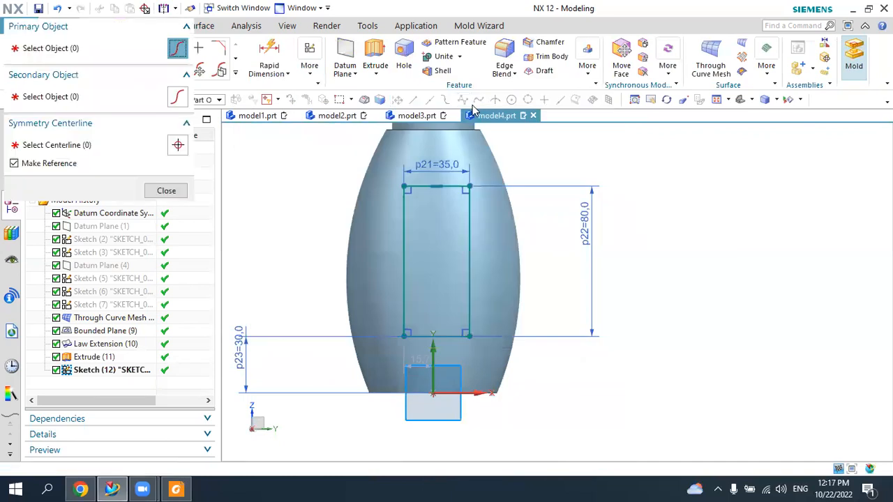
{"action": "left_click", "coordinate": [427, 203]}
{"action": "left_click", "coordinate": [467, 202]}
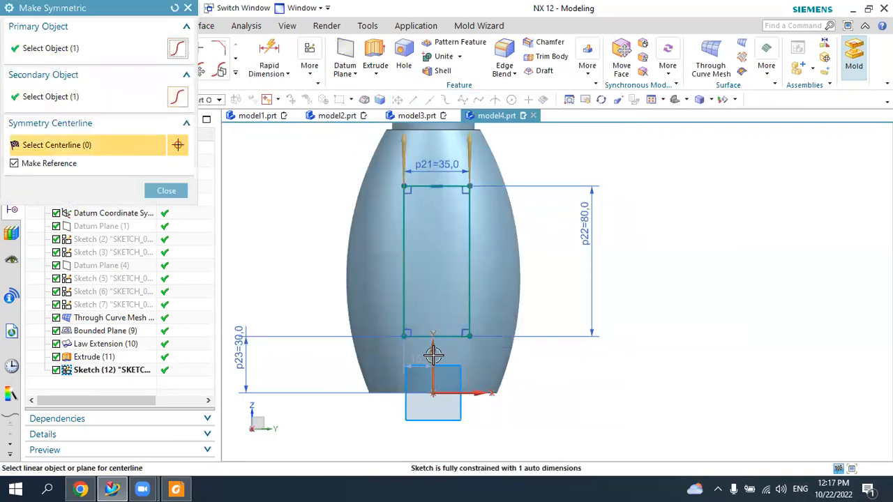
{"action": "left_click", "coordinate": [433, 356]}
{"action": "left_click", "coordinate": [166, 191]}
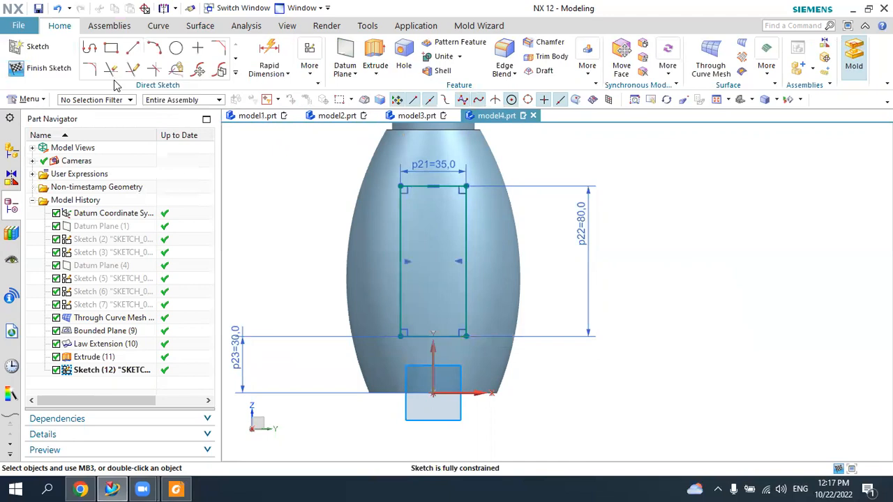
- Fillet the rectangle's two upper corners with a 15 mm radius
{"action": "left_click", "coordinate": [90, 69]}
{"action": "scroll", "coordinate": [443, 166], "scroll_direction": "up", "scroll_amount": 3}
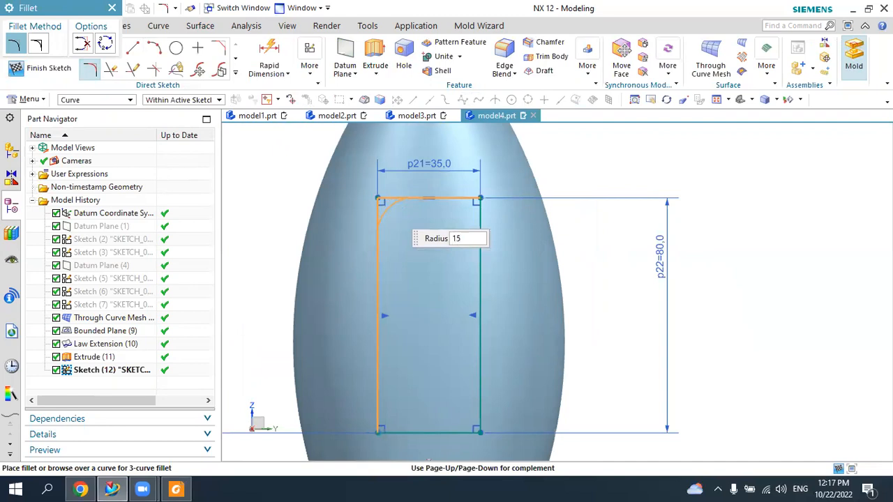
{"action": "left_click", "coordinate": [390, 207]}
{"action": "left_click", "coordinate": [450, 202]}
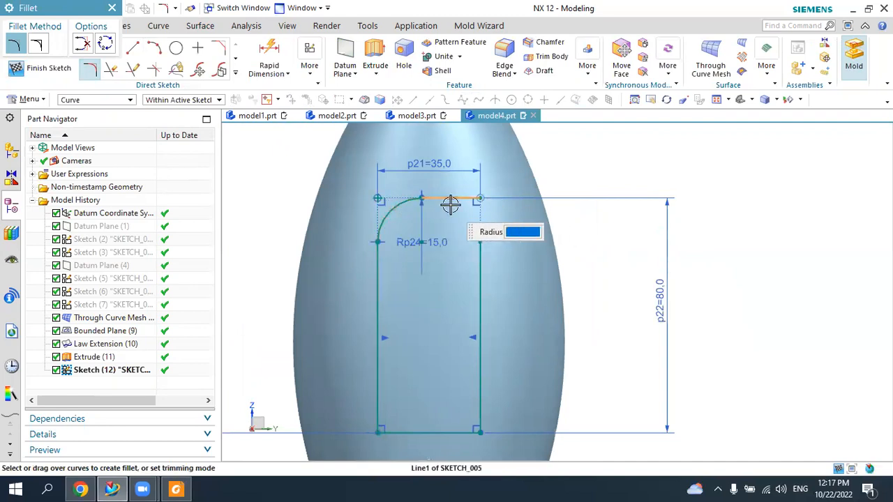
{"action": "left_click", "coordinate": [479, 251]}
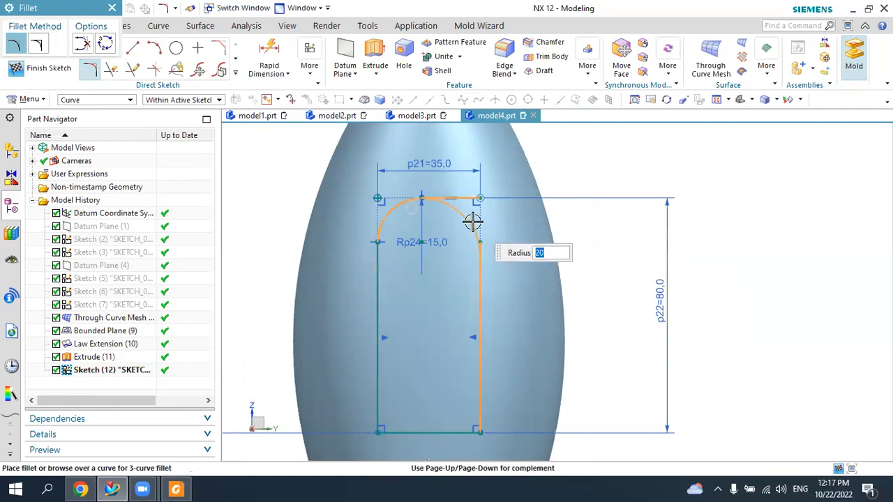
{"action": "type", "text": "15"}
{"action": "key", "text": "Return"}
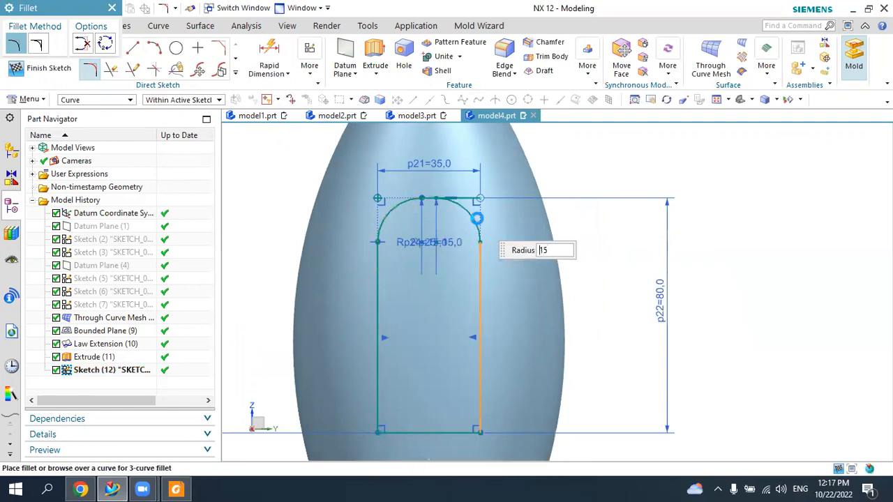
- Fillet the rectangle's two lower corners with a 15 mm radius and finish the sketch
{"action": "left_click", "coordinate": [379, 399]}
{"action": "left_click", "coordinate": [398, 430]}
{"action": "type", "text": "15"}
{"action": "key", "text": "Return"}
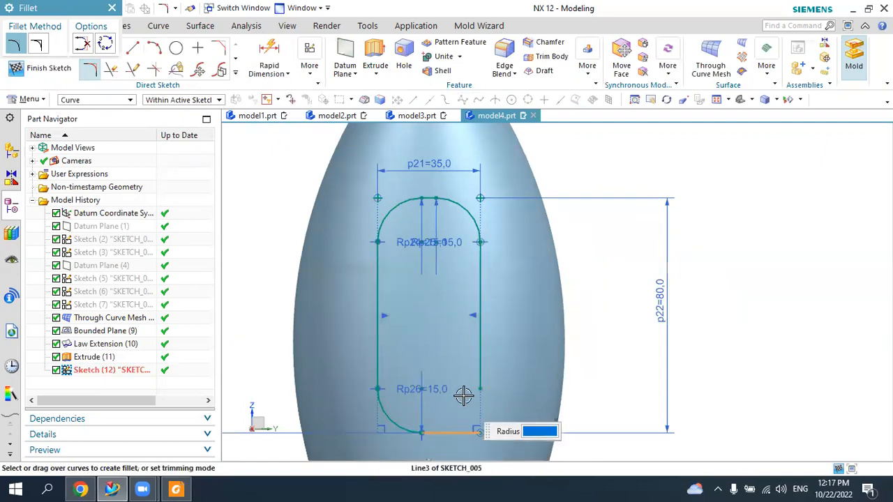
{"action": "left_click", "coordinate": [479, 373]}
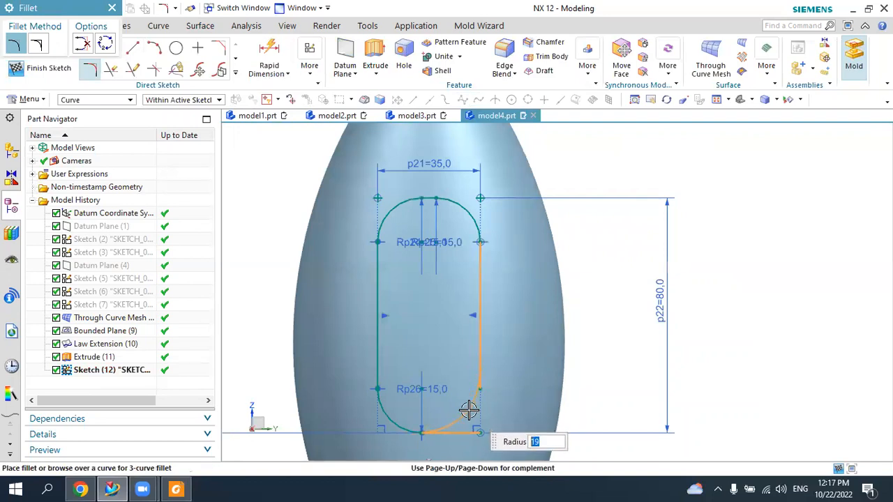
{"action": "key", "text": "Return"}
{"action": "key", "text": "Escape"}
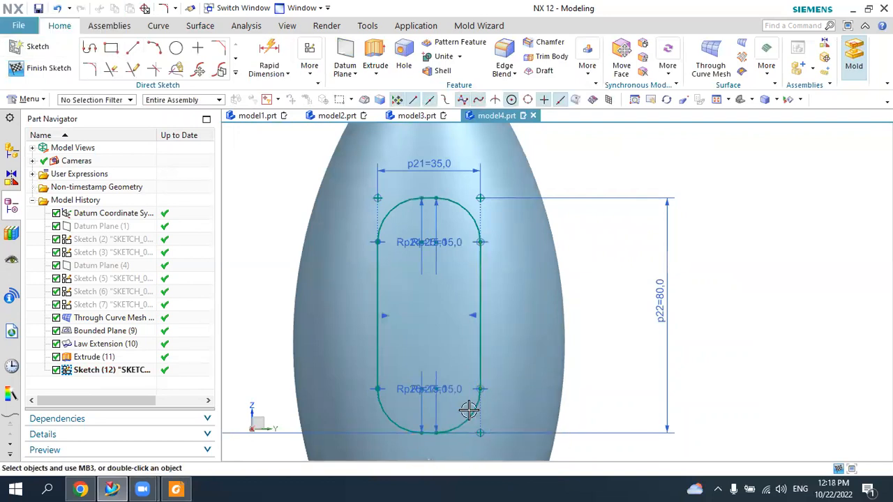
{"action": "key", "text": "ctrl+q"}
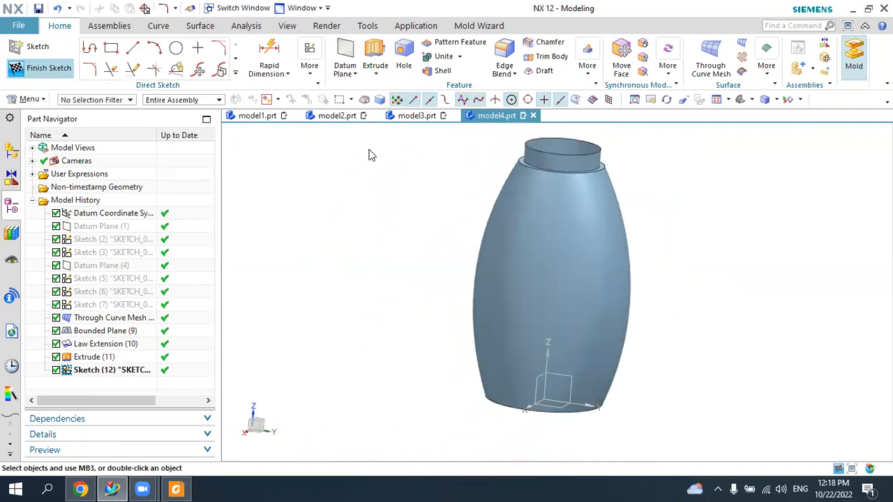
- Start an extrusion using the whole filleted rectangle sketch, picked as connected curves, as the section
{"action": "mouse_move", "coordinate": [465, 167]}
{"action": "middle_mouse_down"}
{"action": "mouse_move", "coordinate": [457, 207]}
{"action": "mouse_move", "coordinate": [579, 246]}
{"action": "middle_mouse_up"}
{"action": "left_click", "coordinate": [566, 264]}
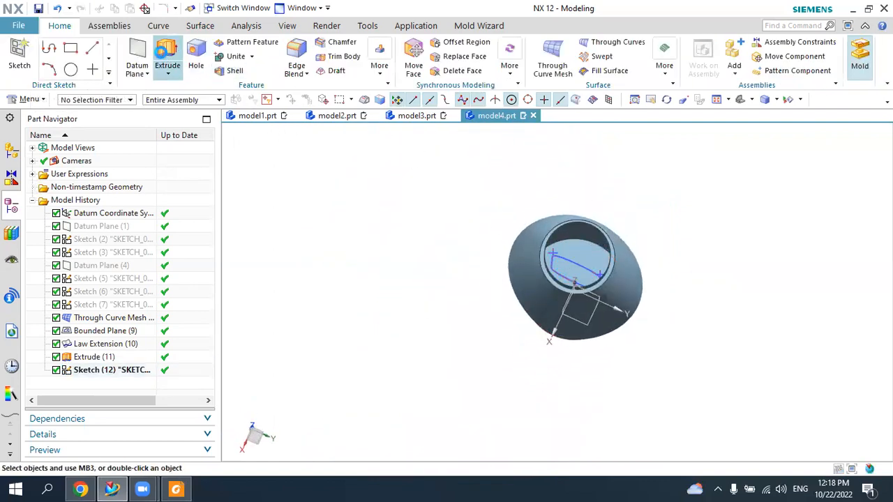
{"action": "left_click", "coordinate": [167, 56]}
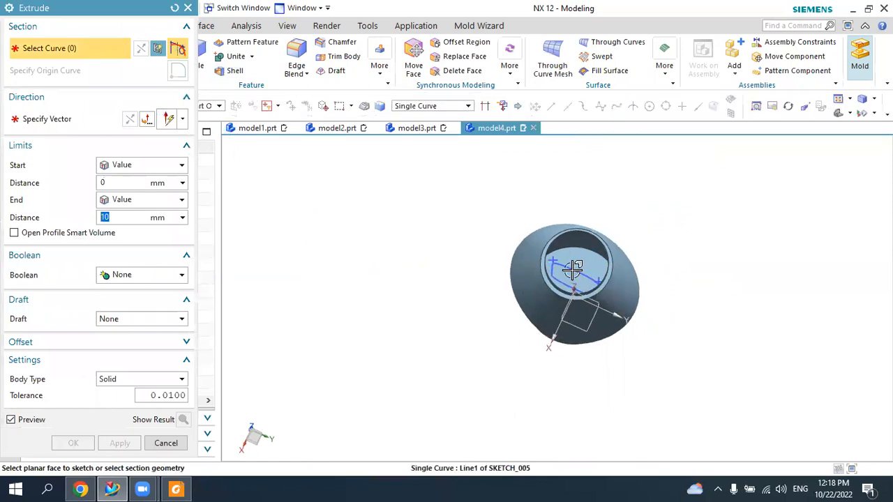
{"action": "left_click", "coordinate": [431, 106]}
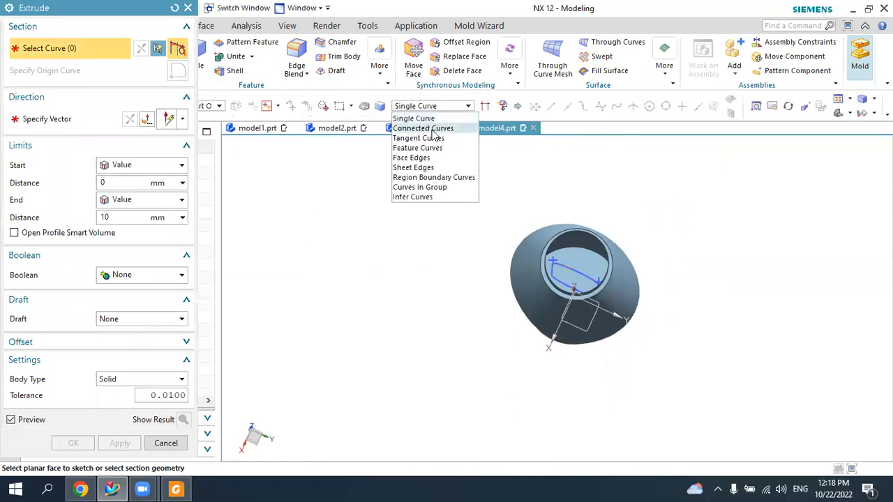
{"action": "left_click", "coordinate": [434, 130]}
{"action": "scroll", "coordinate": [570, 267], "scroll_direction": "up", "scroll_amount": 3}
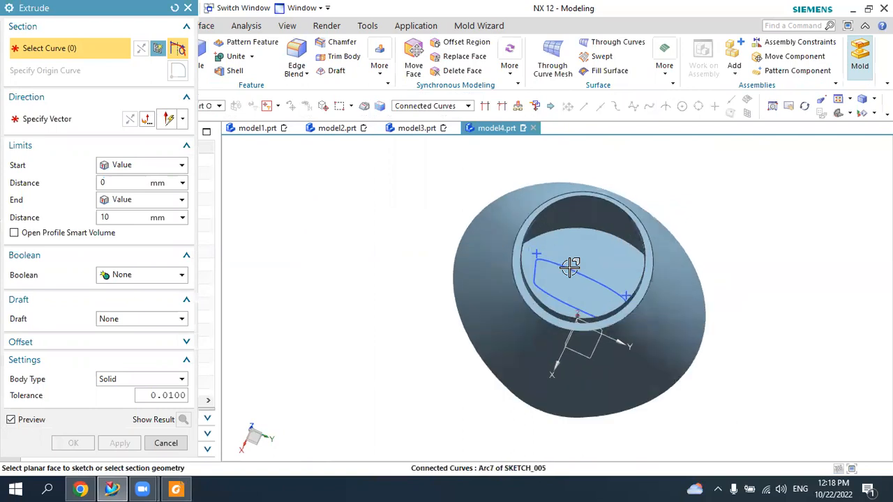
{"action": "scroll", "coordinate": [570, 267], "scroll_direction": "up", "scroll_amount": 2}
{"action": "left_click", "coordinate": [546, 259]}
{"action": "scroll", "coordinate": [546, 259], "scroll_direction": "down", "scroll_amount": 3}
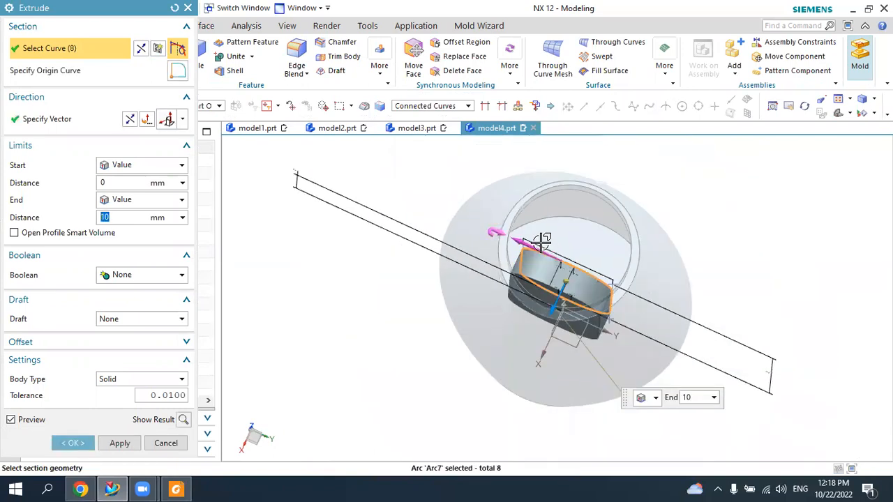
- Extrude the section by a symmetric distance of 95 mm as a sheet body so it passes through both sides of the bottle
{"action": "left_click", "coordinate": [132, 161]}
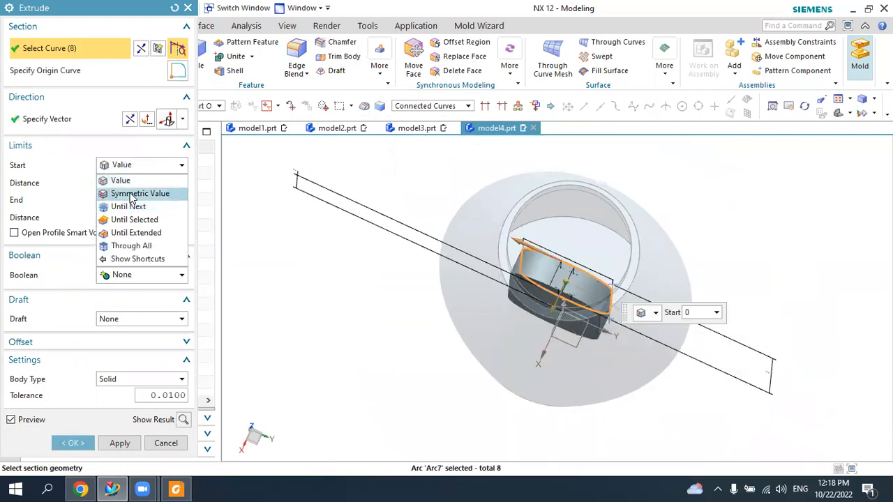
{"action": "left_click", "coordinate": [126, 193]}
{"action": "middle_click_drag", "start_coordinate": [354, 246], "coordinate": [440, 239]}
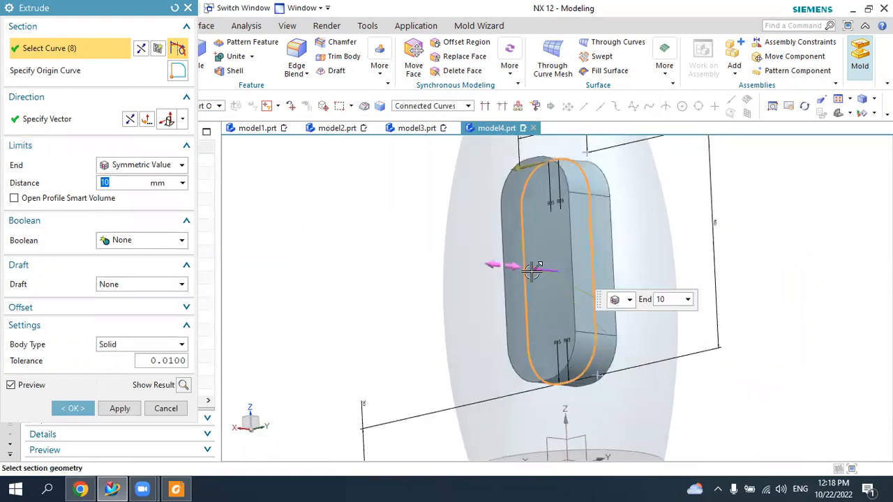
{"action": "left_click_drag", "start_coordinate": [478, 271], "coordinate": [357, 259]}
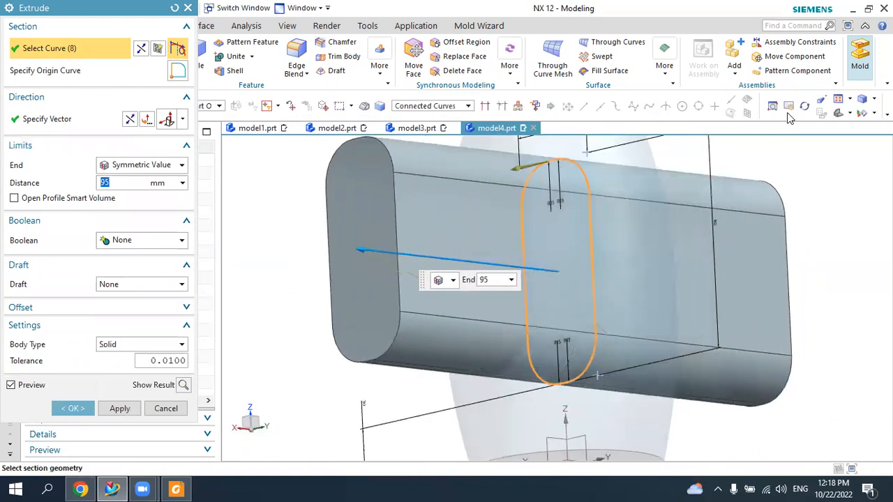
{"action": "left_click", "coordinate": [846, 119]}
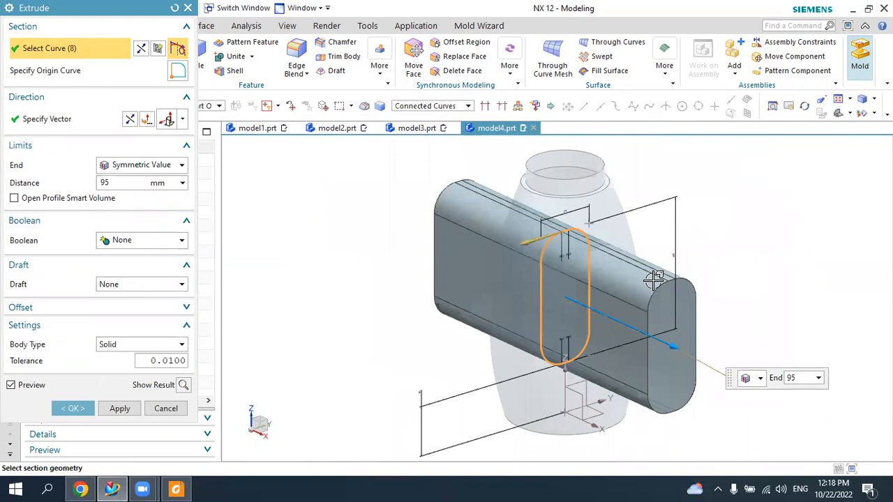
{"action": "left_click", "coordinate": [109, 346]}
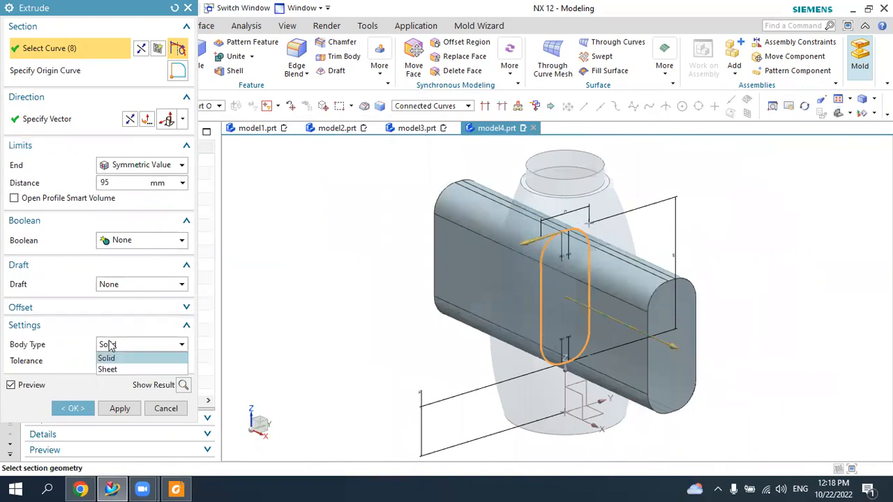
{"action": "left_click", "coordinate": [108, 370]}
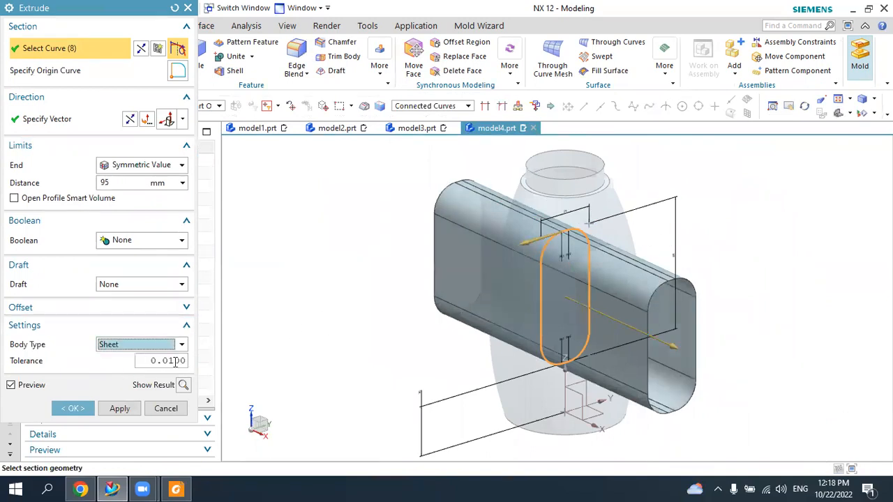
{"action": "left_click", "coordinate": [74, 409]}
- Trim away the extruded sheet protruding from one side of the bottle, using the bottle's mesh body as the boundary
{"action": "mouse_move", "coordinate": [558, 301]}
{"action": "middle_mouse_down"}
{"action": "mouse_move", "coordinate": [567, 295]}
{"action": "mouse_move", "coordinate": [515, 311]}
{"action": "mouse_move", "coordinate": [563, 309]}
{"action": "mouse_move", "coordinate": [532, 313]}
{"action": "mouse_move", "coordinate": [558, 305]}
{"action": "mouse_move", "coordinate": [545, 316]}
{"action": "mouse_move", "coordinate": [560, 314]}
{"action": "mouse_move", "coordinate": [538, 312]}
{"action": "mouse_move", "coordinate": [552, 308]}
{"action": "middle_mouse_up"}
{"action": "left_click", "coordinate": [202, 26]}
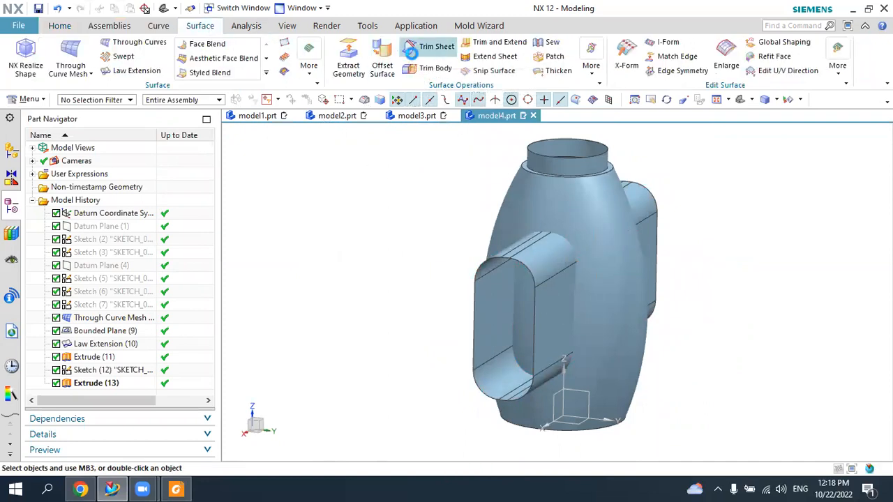
{"action": "left_click", "coordinate": [410, 48]}
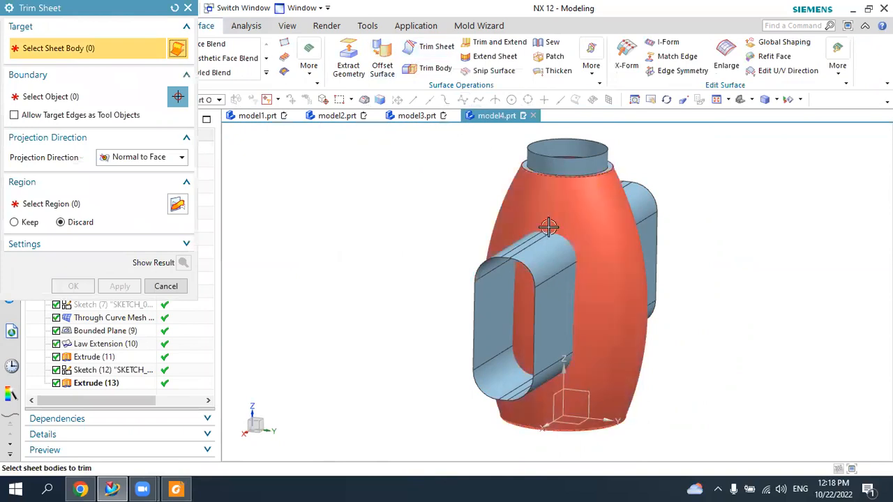
{"action": "left_click", "coordinate": [537, 249]}
{"action": "left_click", "coordinate": [85, 101]}
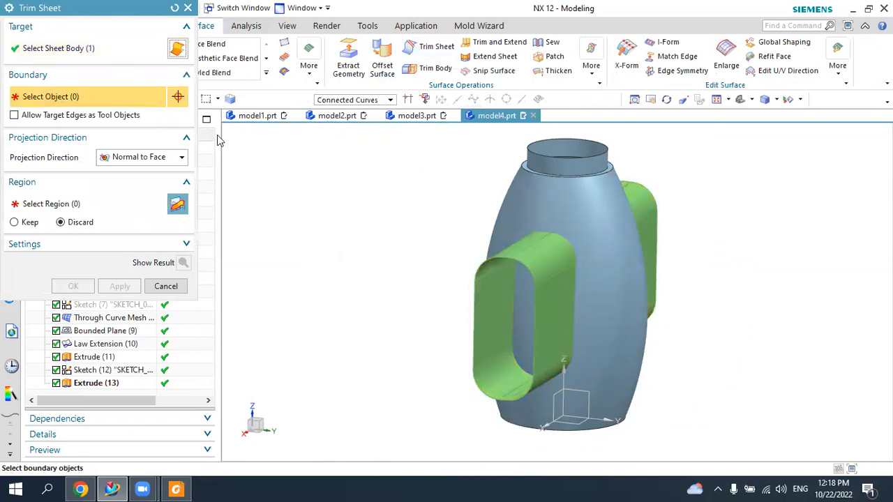
{"action": "left_click", "coordinate": [562, 215]}
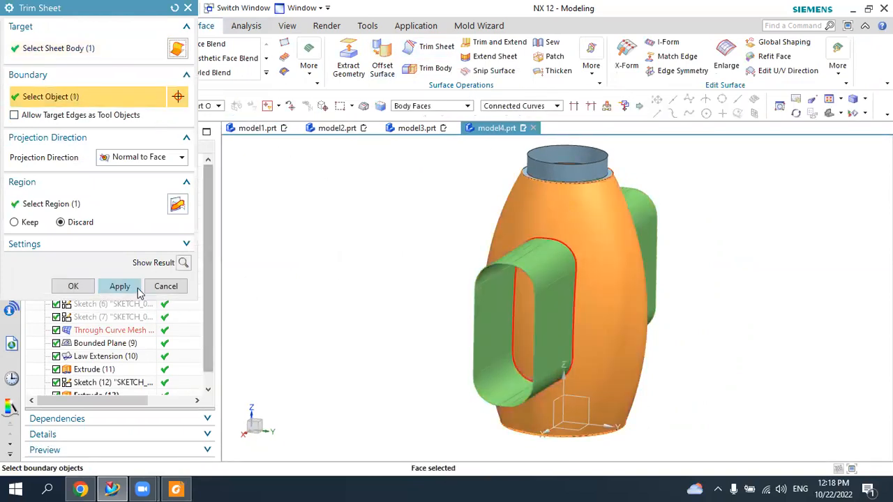
{"action": "left_click", "coordinate": [119, 286]}
- Trim away the extruded sheet protruding from the bottle's opposite side, again with the mesh body as the boundary
{"action": "middle_click_drag", "start_coordinate": [438, 279], "coordinate": [418, 279]}
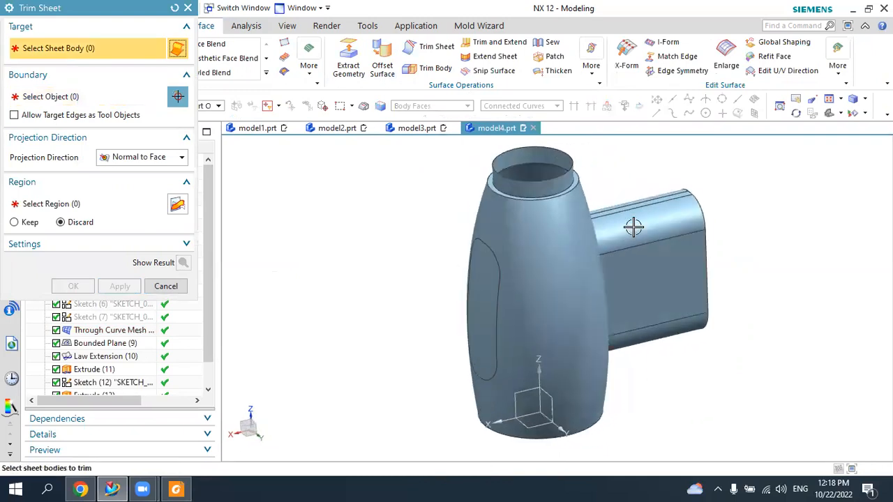
{"action": "left_click", "coordinate": [634, 226]}
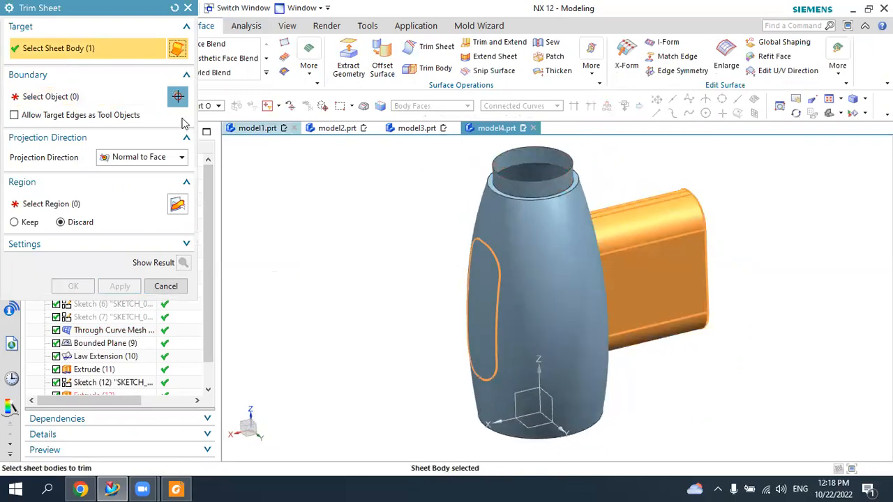
{"action": "left_click", "coordinate": [98, 101]}
{"action": "left_click", "coordinate": [553, 234]}
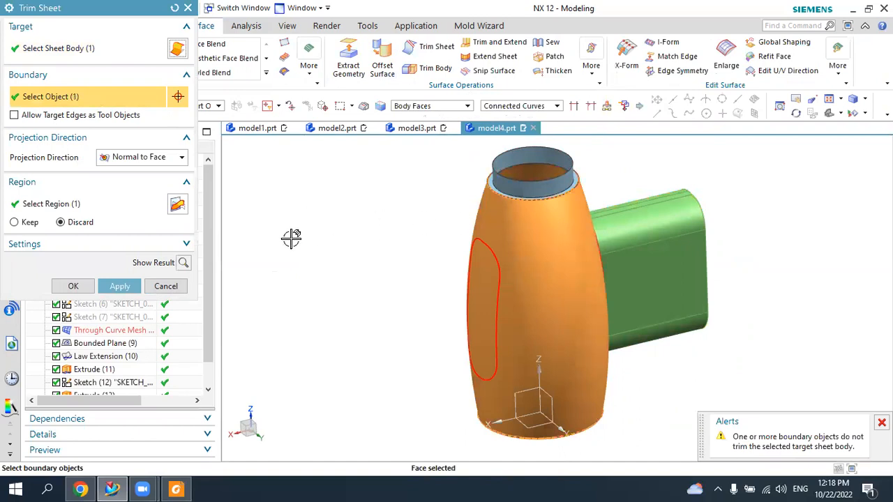
{"action": "left_click", "coordinate": [119, 286]}
{"action": "middle_click_drag", "start_coordinate": [374, 289], "coordinate": [403, 312]}
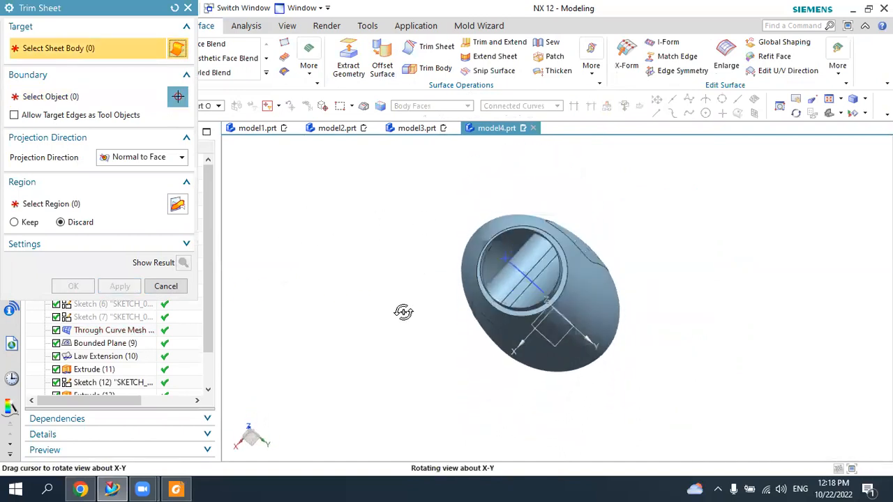
{"action": "left_click", "coordinate": [541, 280]}
{"action": "left_click", "coordinate": [98, 97]}
{"action": "scroll", "coordinate": [481, 234], "scroll_direction": "up", "scroll_amount": 3}
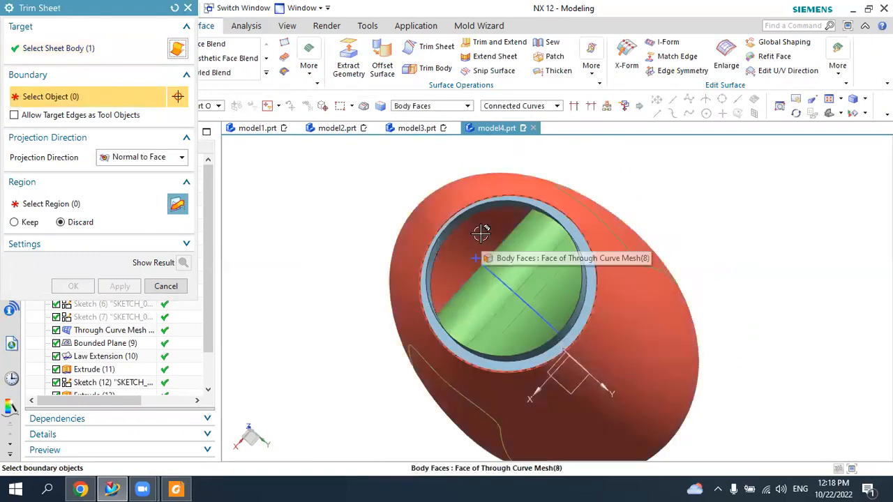
{"action": "left_click", "coordinate": [166, 286]}
- Create an offset surface 5 mm inward from the bottle's mesh body
{"action": "middle_click_drag", "start_coordinate": [328, 275], "coordinate": [413, 276]}
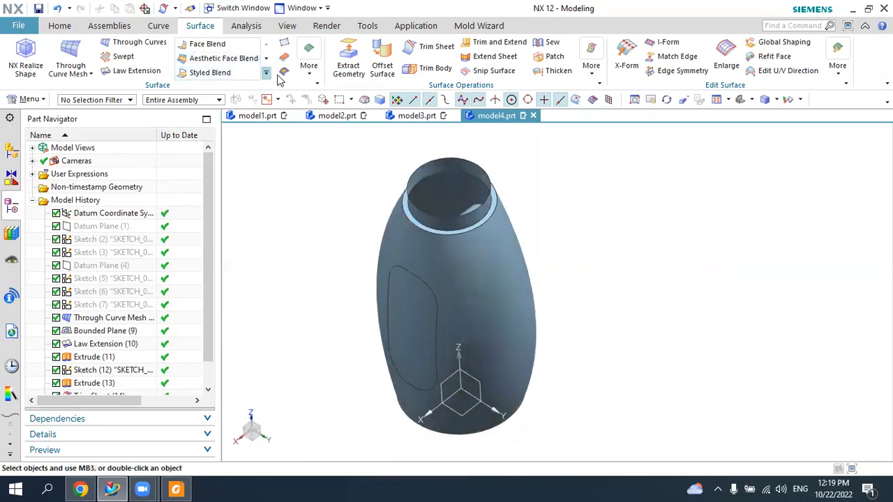
{"action": "left_click", "coordinate": [378, 59]}
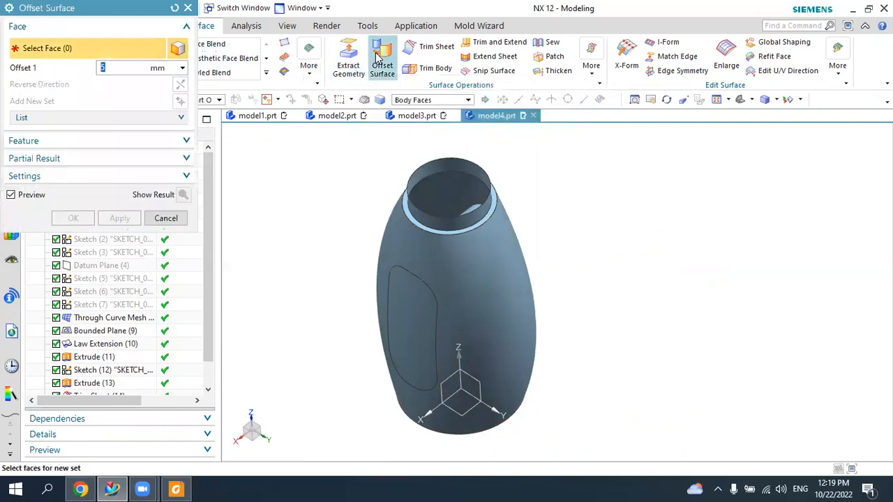
{"action": "left_click", "coordinate": [408, 239]}
{"action": "scroll", "coordinate": [410, 240], "scroll_direction": "up", "scroll_amount": 3}
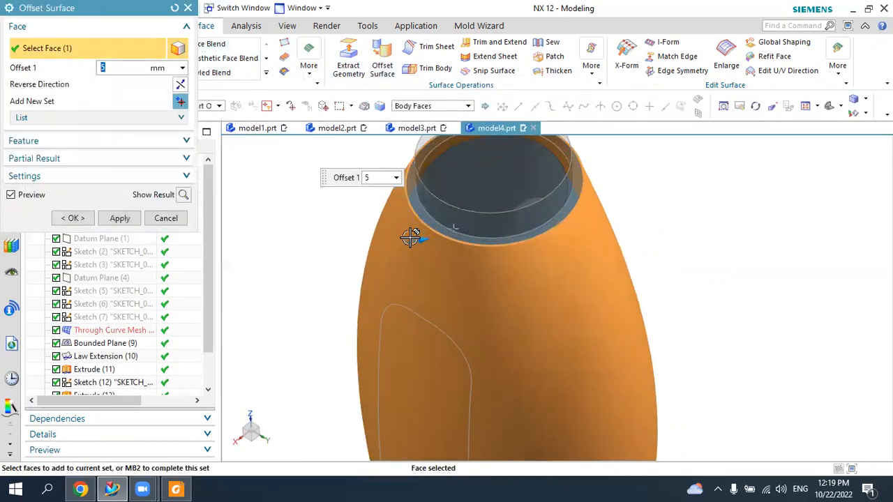
{"action": "scroll", "coordinate": [394, 237], "scroll_direction": "down", "scroll_amount": 3}
{"action": "scroll", "coordinate": [329, 219], "scroll_direction": "up", "scroll_amount": 3}
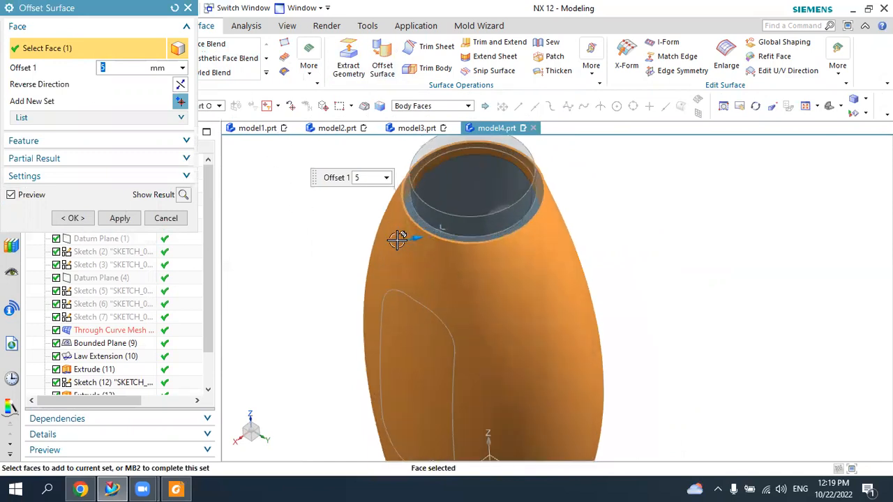
{"action": "left_click", "coordinate": [73, 218]}
- Trim away the middle of the extruded sheet inside the bottle, using the inner offset surface as the boundary
{"action": "middle_click_drag", "start_coordinate": [314, 203], "coordinate": [286, 224]}
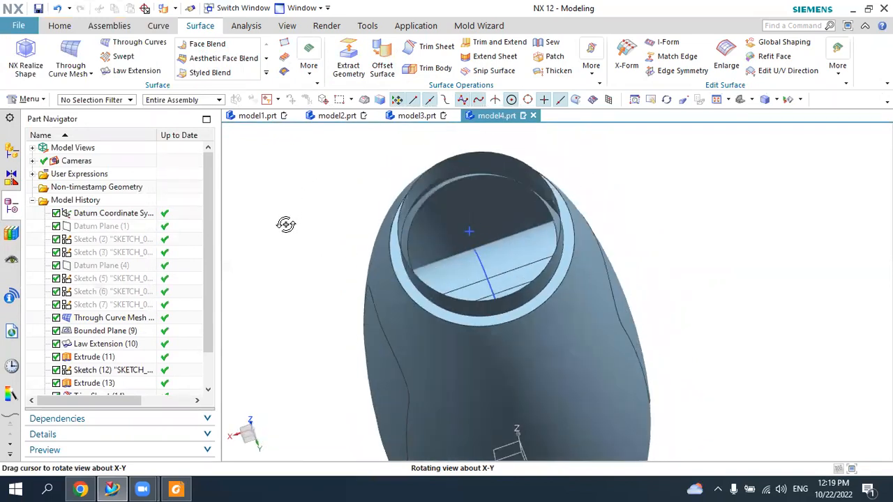
{"action": "left_click", "coordinate": [435, 49]}
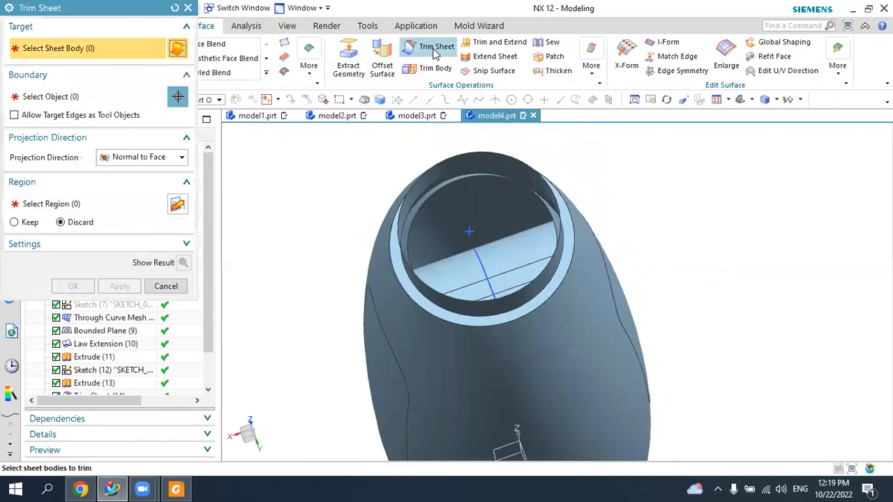
{"action": "left_click", "coordinate": [450, 265]}
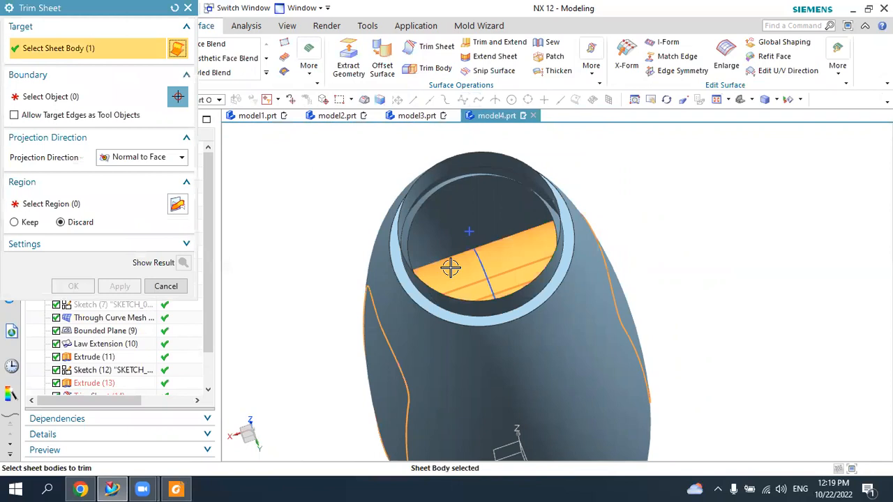
{"action": "left_click", "coordinate": [105, 99]}
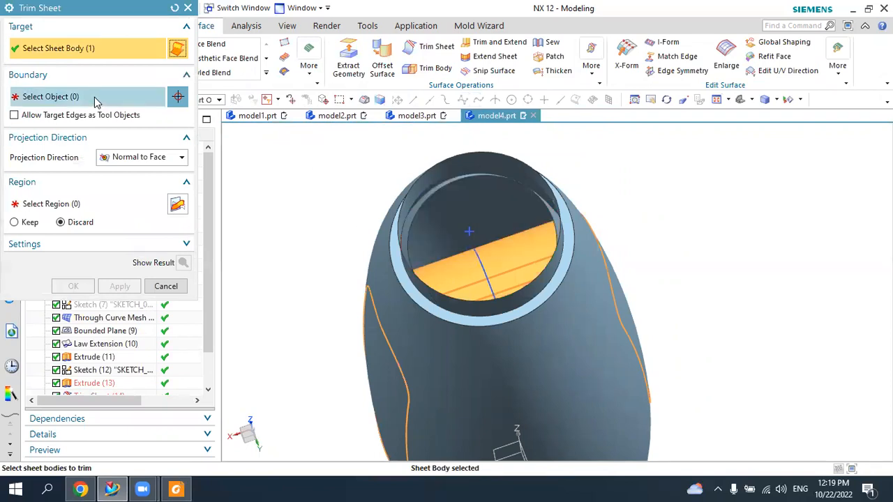
{"action": "left_click", "coordinate": [456, 232]}
{"action": "left_click", "coordinate": [120, 288]}
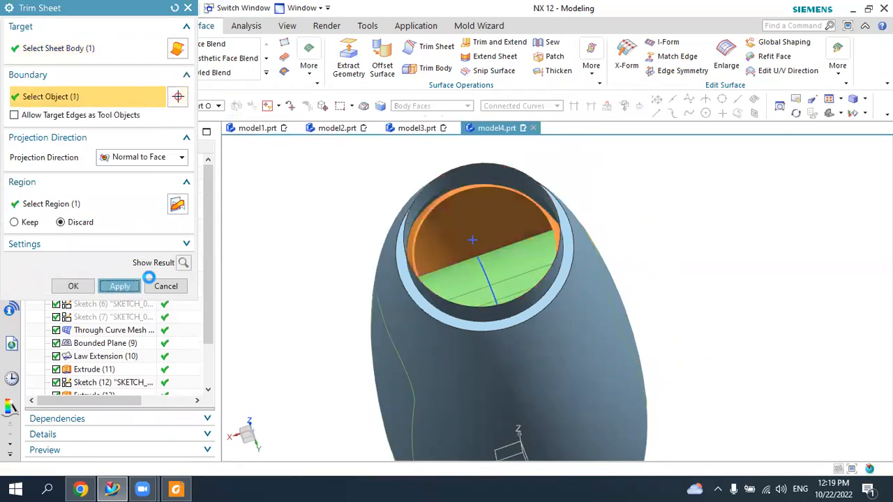
- Trim the bottle's mesh body inside one side grip outline, using the outline's tangent edges as the boundary
{"action": "middle_click_drag", "start_coordinate": [373, 261], "coordinate": [385, 229]}
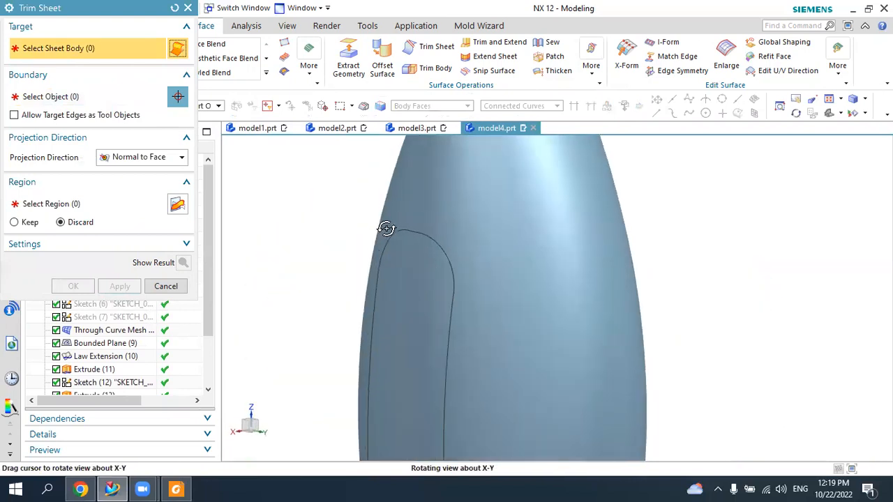
{"action": "left_click", "coordinate": [409, 270]}
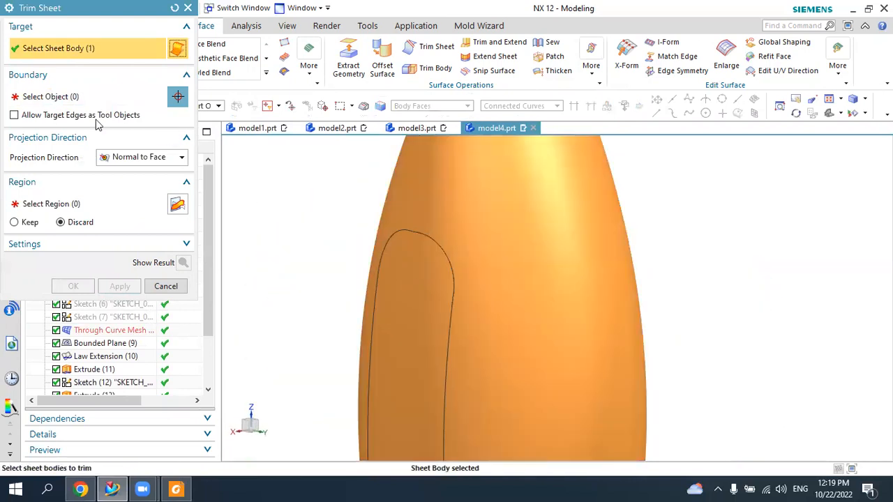
{"action": "left_click", "coordinate": [50, 97]}
{"action": "left_click", "coordinate": [499, 106]}
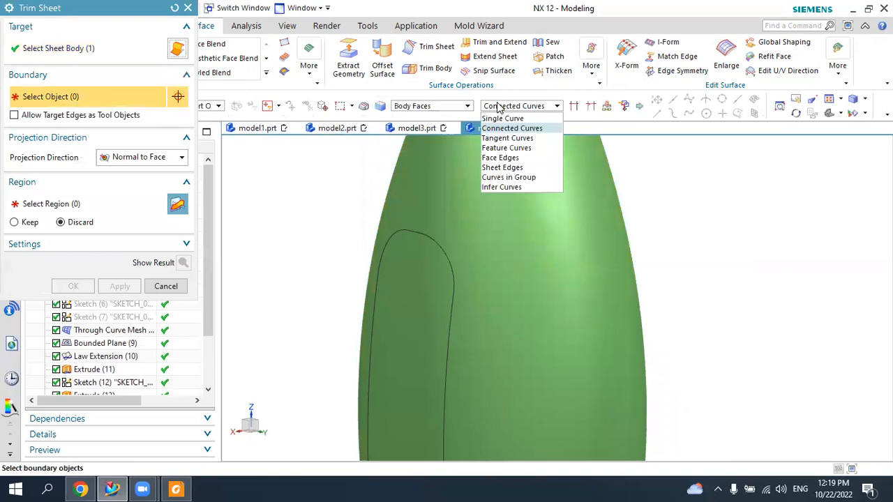
{"action": "left_click", "coordinate": [511, 128]}
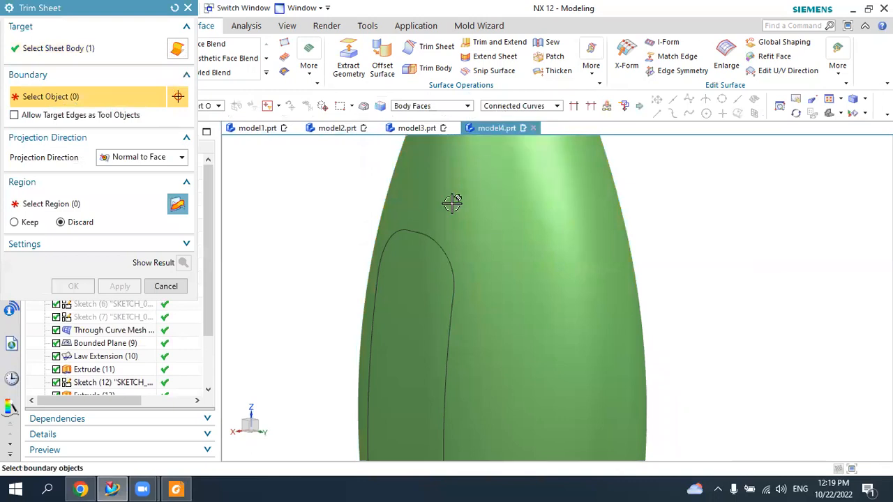
{"action": "left_click", "coordinate": [434, 238]}
{"action": "scroll", "coordinate": [489, 182], "scroll_direction": "down", "scroll_amount": 2}
{"action": "left_click", "coordinate": [542, 106]}
{"action": "left_click", "coordinate": [520, 139]}
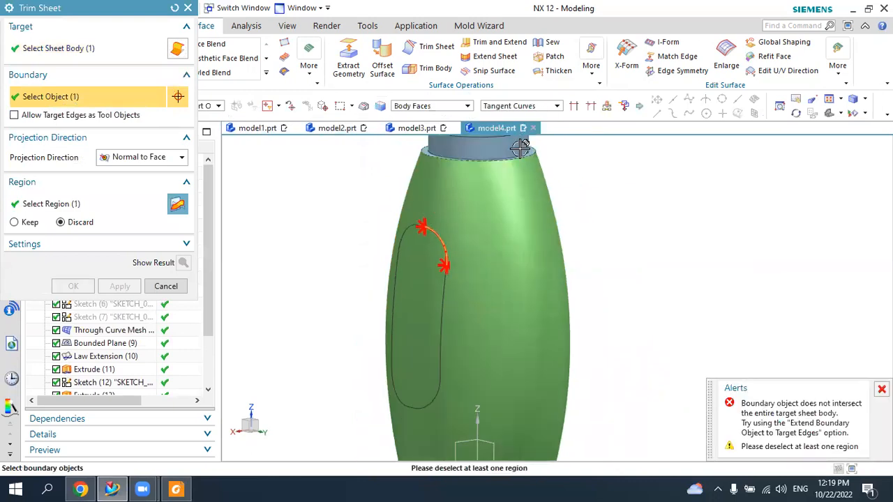
{"action": "left_click", "coordinate": [443, 295]}
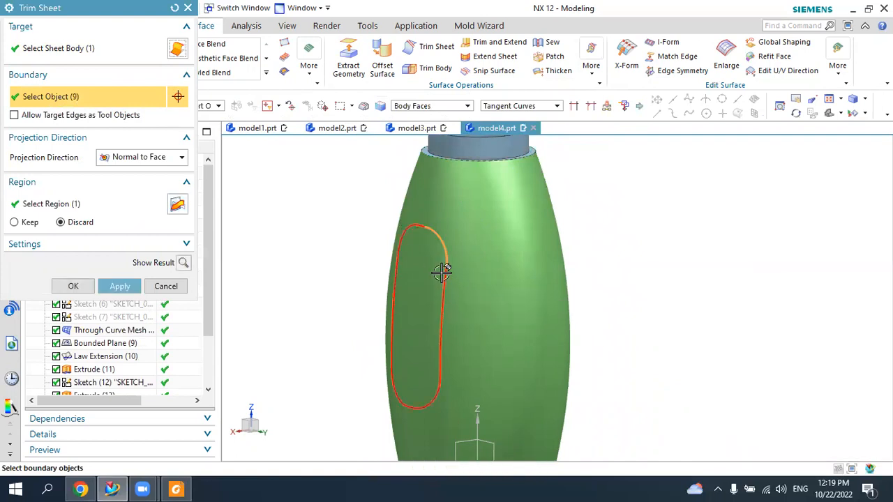
{"action": "scroll", "coordinate": [434, 220], "scroll_direction": "down", "scroll_amount": 2}
{"action": "left_click", "coordinate": [133, 288]}
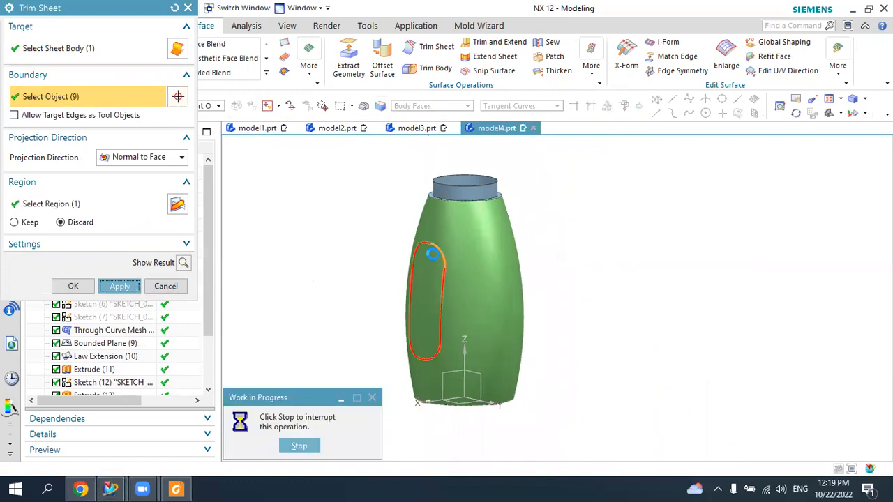
{"action": "scroll", "coordinate": [424, 245], "scroll_direction": "up", "scroll_amount": 3}
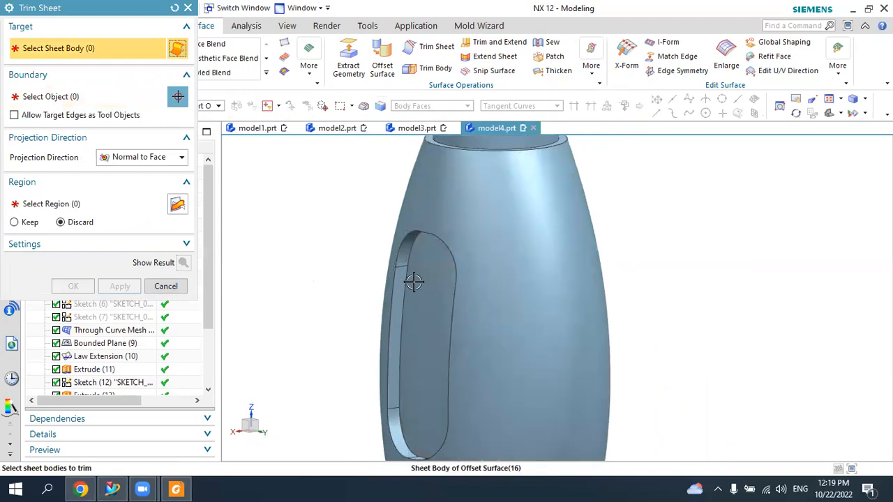
- Trim the mesh body inside the opposite side grip outline, with that outline's tangent edges as the boundary
{"action": "scroll", "coordinate": [412, 281], "scroll_direction": "down", "scroll_amount": 3}
{"action": "middle_click_drag", "start_coordinate": [457, 277], "coordinate": [385, 272]}
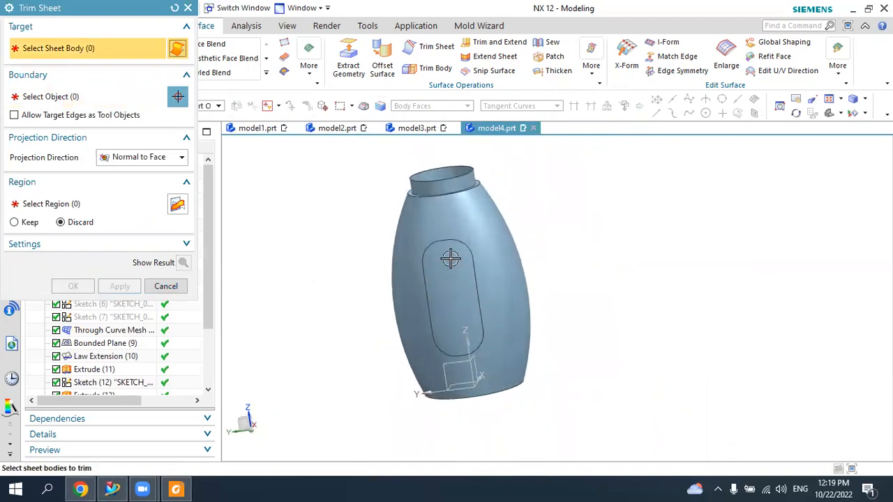
{"action": "left_click", "coordinate": [450, 259]}
{"action": "scroll", "coordinate": [463, 266], "scroll_direction": "up", "scroll_amount": 3}
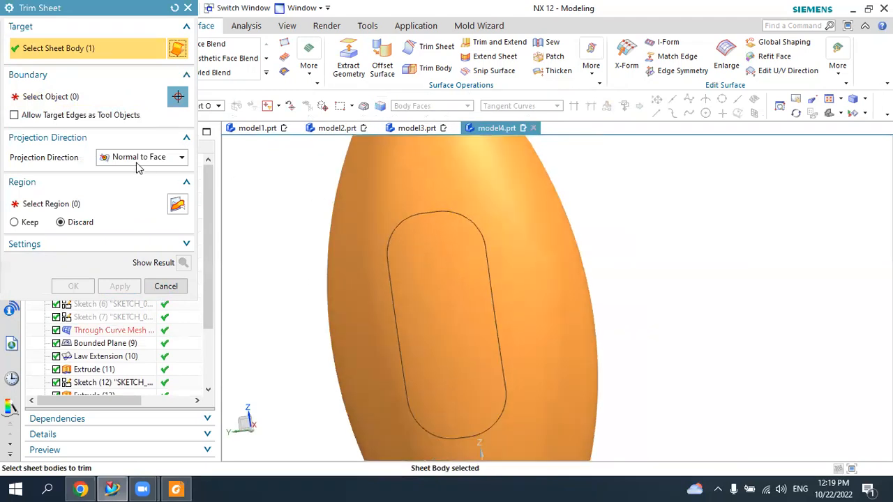
{"action": "left_click", "coordinate": [83, 96]}
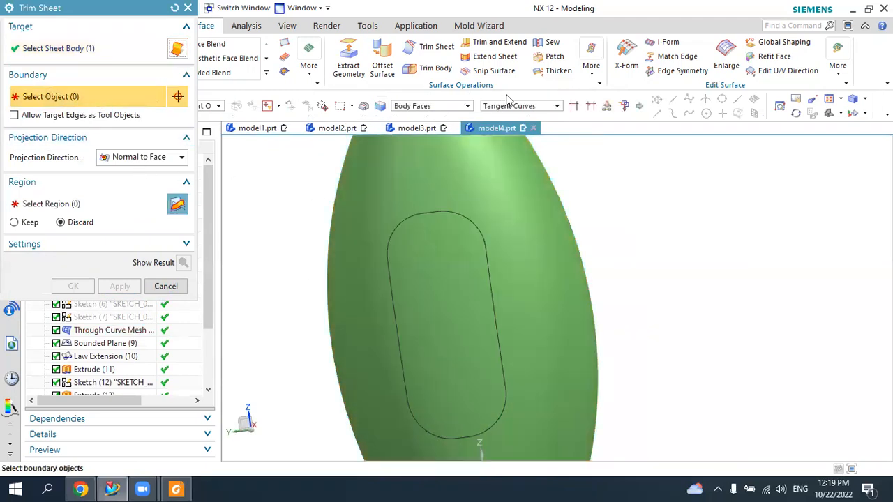
{"action": "left_click", "coordinate": [467, 217]}
{"action": "left_click", "coordinate": [523, 106]}
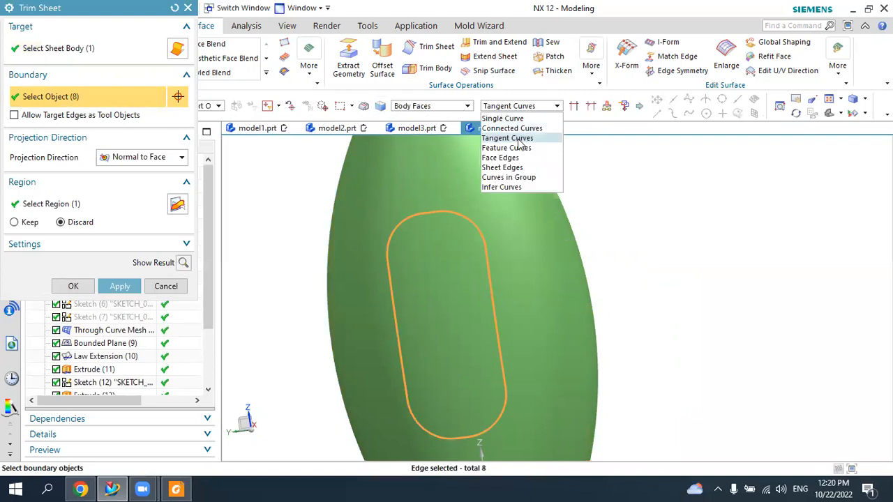
{"action": "left_click", "coordinate": [519, 139]}
{"action": "left_click", "coordinate": [118, 287]}
{"action": "scroll", "coordinate": [447, 265], "scroll_direction": "up", "scroll_amount": 5}
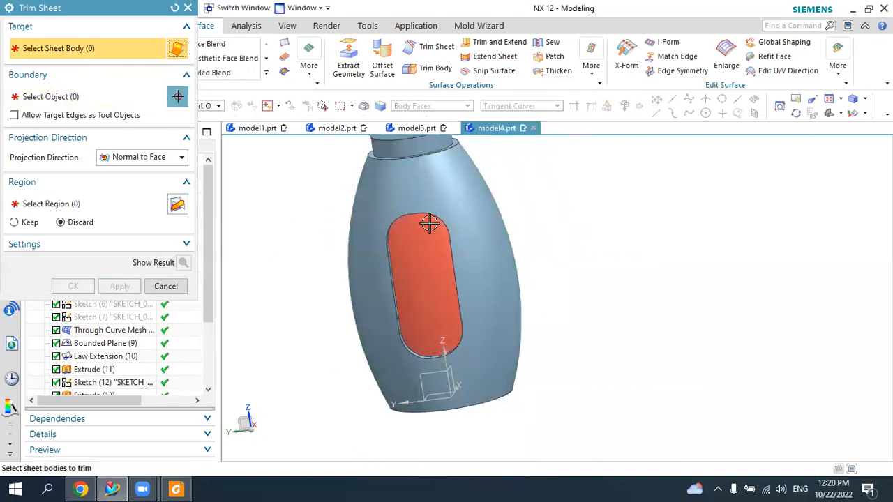
- Trim the inner offset surface to the inner edge loops of both grip walls, discarding everything outside the two grip floors
{"action": "middle_click_drag", "start_coordinate": [455, 251], "coordinate": [528, 265]}
{"action": "scroll", "coordinate": [426, 213], "scroll_direction": "down", "scroll_amount": 6}
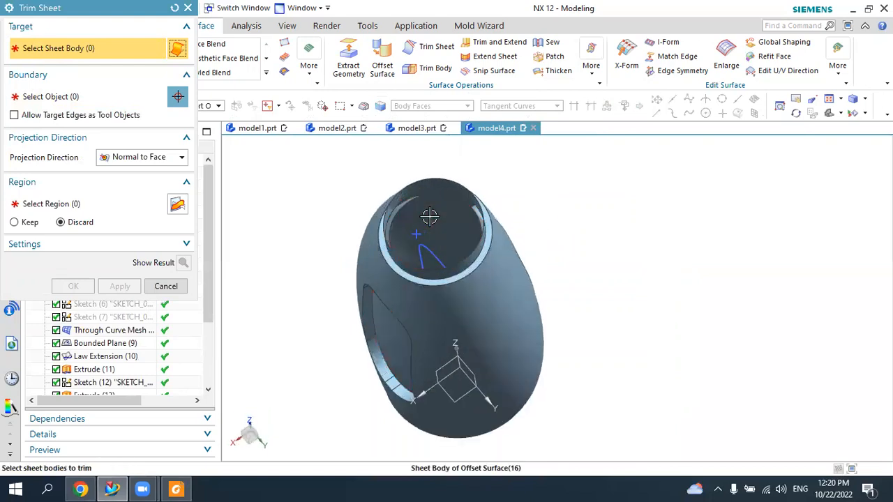
{"action": "middle_click_drag", "start_coordinate": [429, 222], "coordinate": [394, 227]}
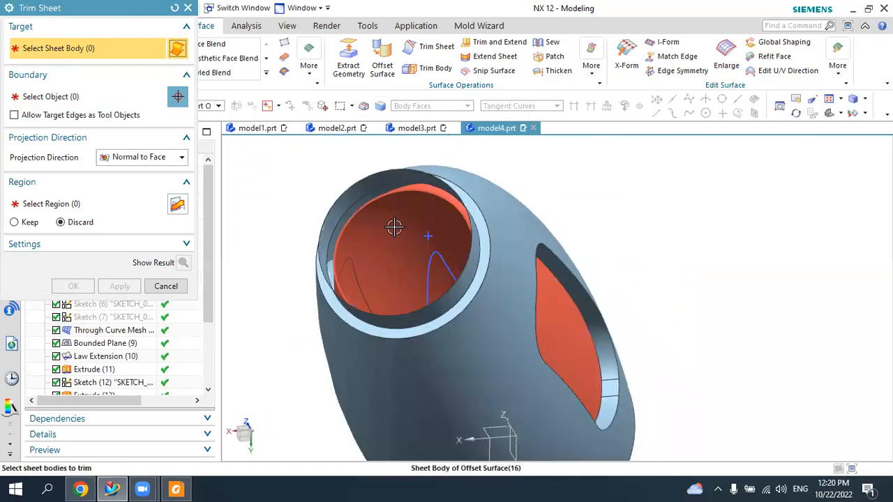
{"action": "left_click", "coordinate": [396, 223]}
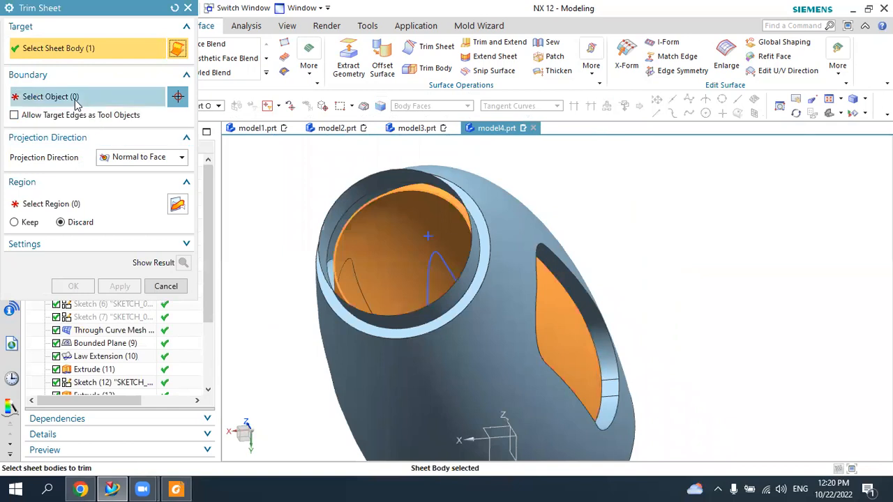
{"action": "left_click", "coordinate": [105, 98]}
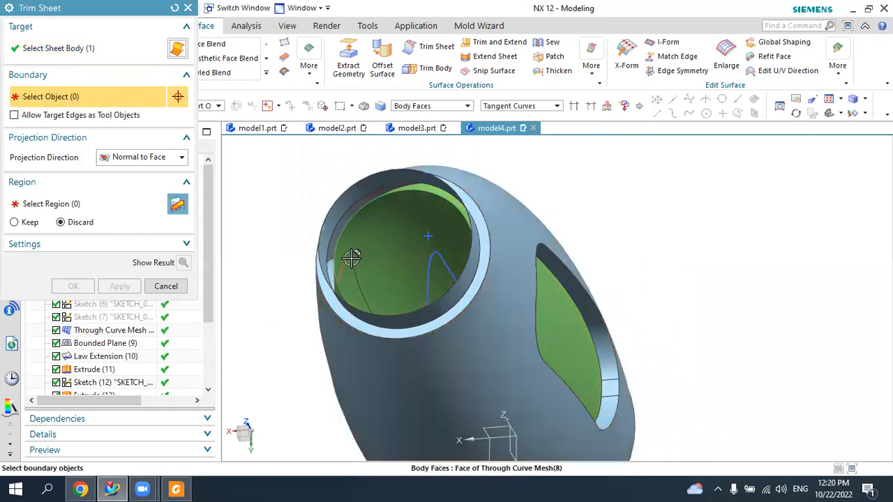
{"action": "left_click", "coordinate": [378, 255]}
{"action": "middle_click_drag", "start_coordinate": [379, 251], "coordinate": [491, 249]}
{"action": "left_click", "coordinate": [533, 220]}
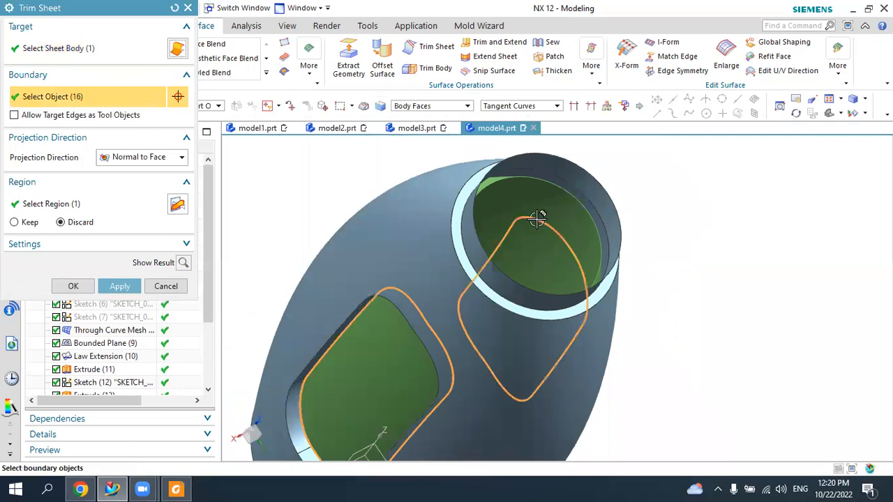
{"action": "left_click", "coordinate": [137, 286]}
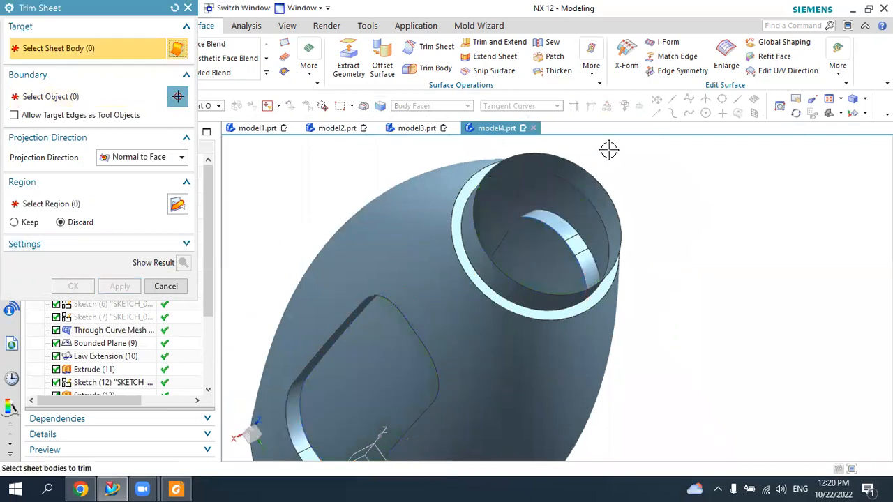
{"action": "left_click", "coordinate": [166, 287]}
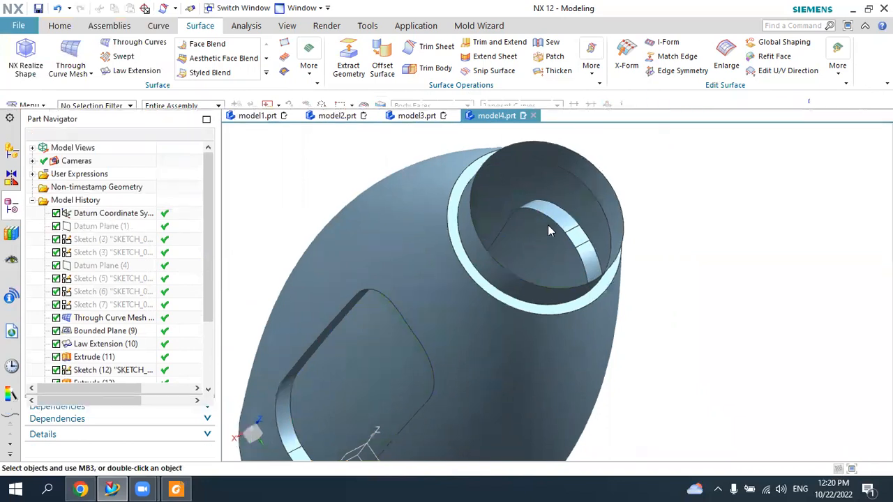
- Hide the grip profile sketch inside the bottle
{"action": "left_click", "coordinate": [740, 101]}
{"action": "mouse_move", "coordinate": [691, 225]}
{"action": "middle_mouse_down"}
{"action": "mouse_move", "coordinate": [674, 190]}
{"action": "mouse_move", "coordinate": [658, 265]}
{"action": "mouse_move", "coordinate": [649, 255]}
{"action": "middle_mouse_up"}
{"action": "left_click", "coordinate": [534, 268]}
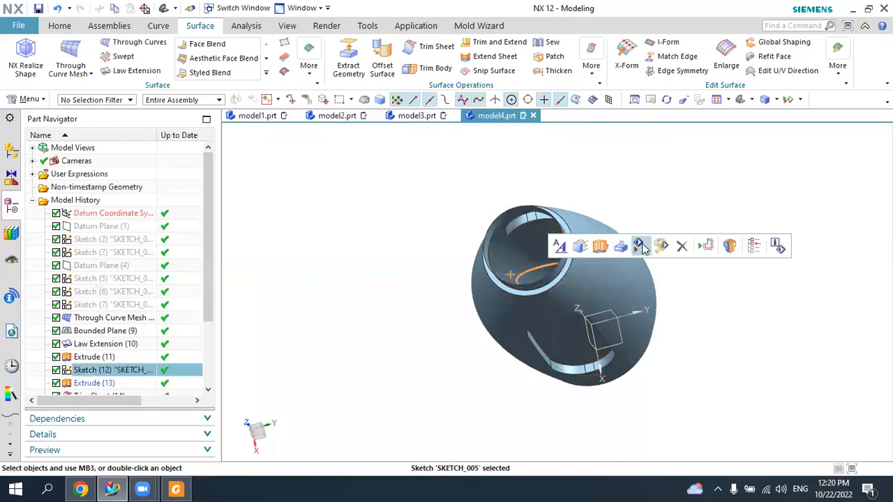
{"action": "left_click", "coordinate": [640, 246]}
- Examine the recessed grips and the bottle's interior with a one-plane section view along X
{"action": "left_click", "coordinate": [282, 28]}
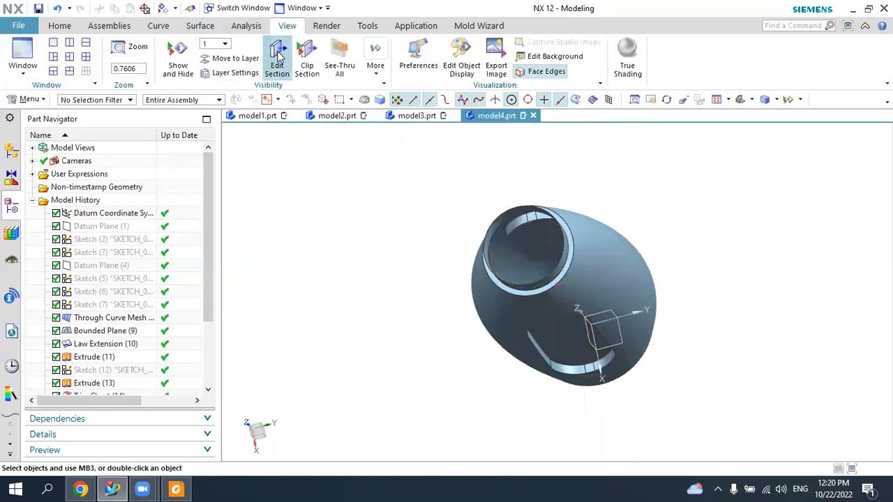
{"action": "middle_click_drag", "start_coordinate": [593, 193], "coordinate": [617, 156]}
{"action": "scroll", "coordinate": [563, 223], "scroll_direction": "up", "scroll_amount": 3}
{"action": "scroll", "coordinate": [575, 195], "scroll_direction": "down", "scroll_amount": 4}
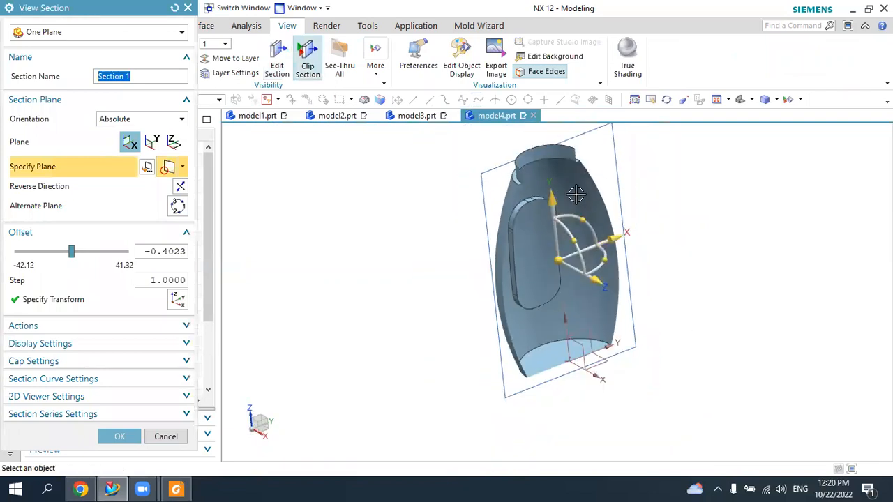
{"action": "middle_click_drag", "start_coordinate": [621, 205], "coordinate": [433, 198]}
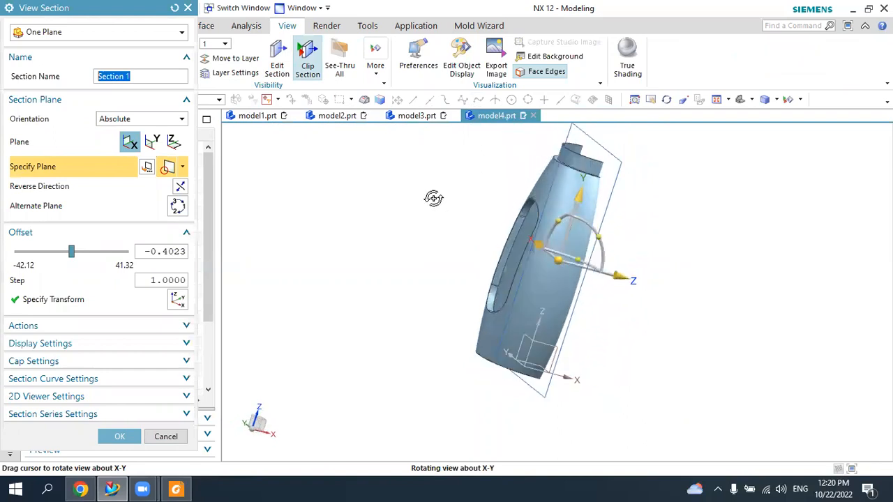
{"action": "scroll", "coordinate": [558, 193], "scroll_direction": "up", "scroll_amount": 4}
{"action": "scroll", "coordinate": [522, 220], "scroll_direction": "down", "scroll_amount": 3}
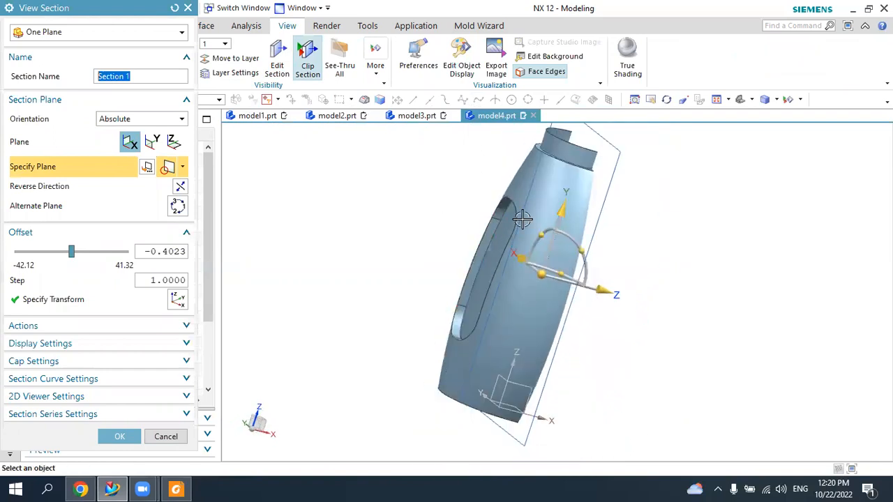
{"action": "left_click", "coordinate": [179, 435]}
- Start a sheet Sew with the cylindrical neck as target and the mesh body and shoulder ring as tools
{"action": "middle_click_drag", "start_coordinate": [513, 332], "coordinate": [460, 296]}
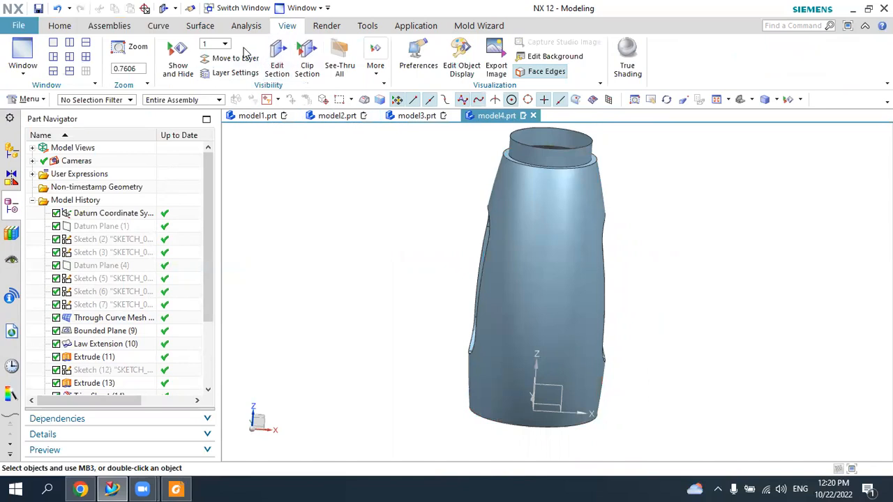
{"action": "left_click", "coordinate": [199, 26]}
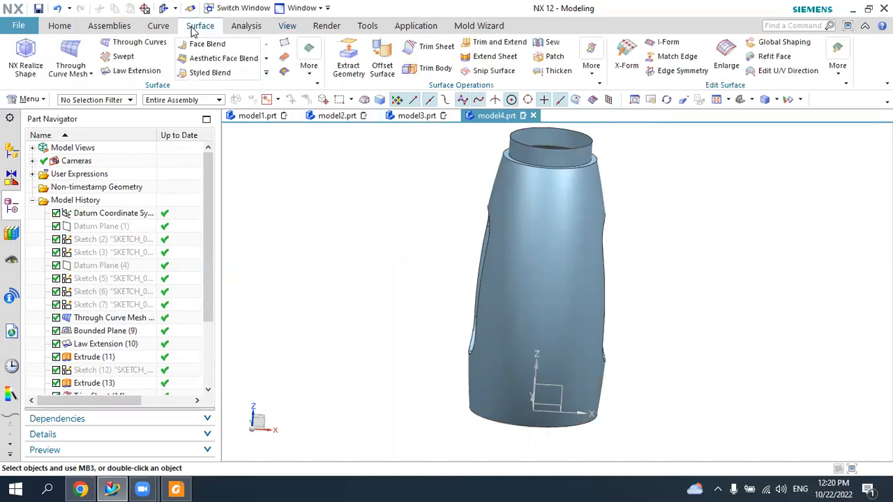
{"action": "left_click", "coordinate": [553, 43]}
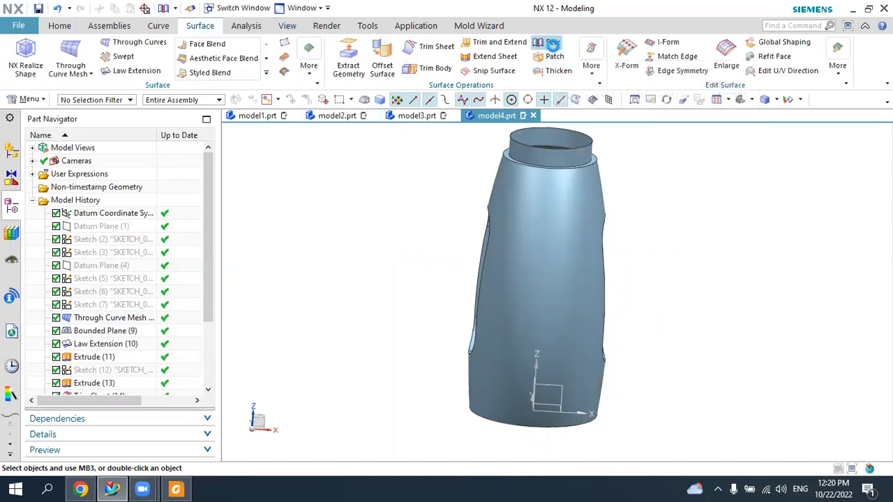
{"action": "left_click", "coordinate": [550, 149]}
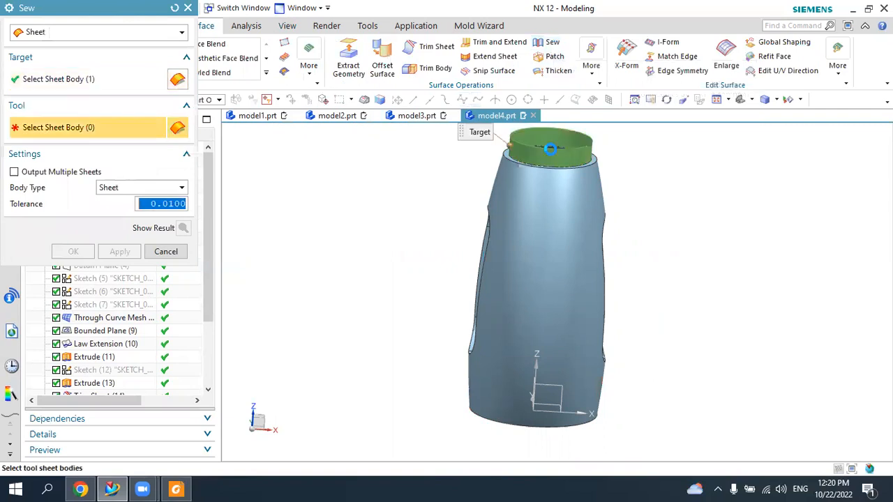
{"action": "left_click", "coordinate": [539, 188]}
{"action": "scroll", "coordinate": [523, 175], "scroll_direction": "up", "scroll_amount": 5}
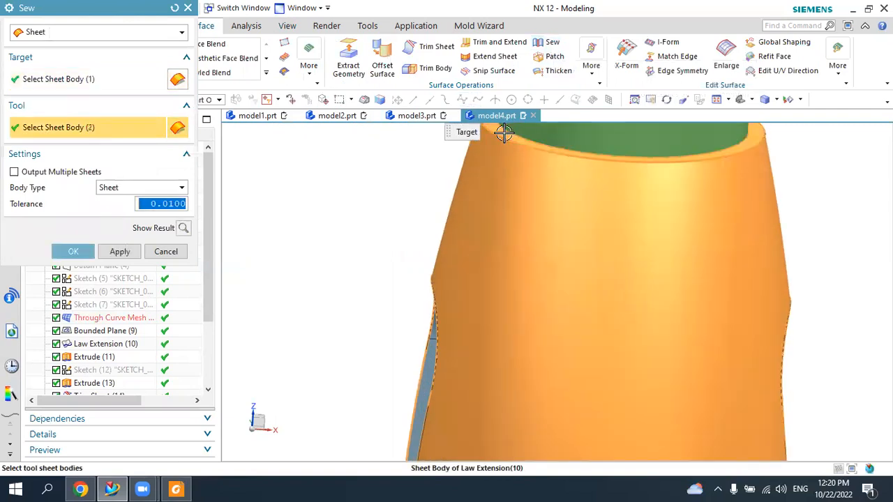
{"action": "left_click", "coordinate": [505, 131]}
{"action": "scroll", "coordinate": [559, 195], "scroll_direction": "down", "scroll_amount": 3}
- Add the walls and floors of both grips and the bottle's base plane as tools, and complete the sew
{"action": "middle_click_drag", "start_coordinate": [545, 287], "coordinate": [583, 285]}
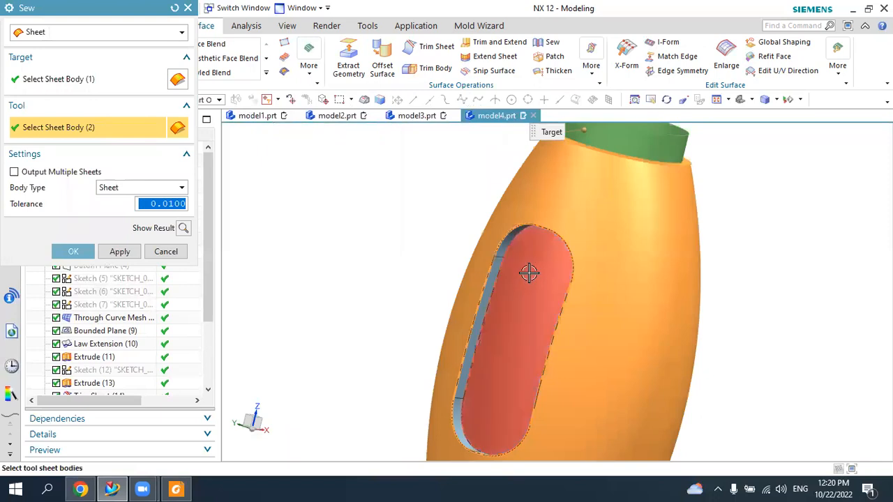
{"action": "left_click", "coordinate": [506, 279]}
{"action": "left_click", "coordinate": [496, 276]}
{"action": "scroll", "coordinate": [611, 297], "scroll_direction": "down", "scroll_amount": 3}
{"action": "middle_click_drag", "start_coordinate": [612, 297], "coordinate": [495, 266]}
{"action": "left_click", "coordinate": [531, 264]}
{"action": "left_click", "coordinate": [493, 399]}
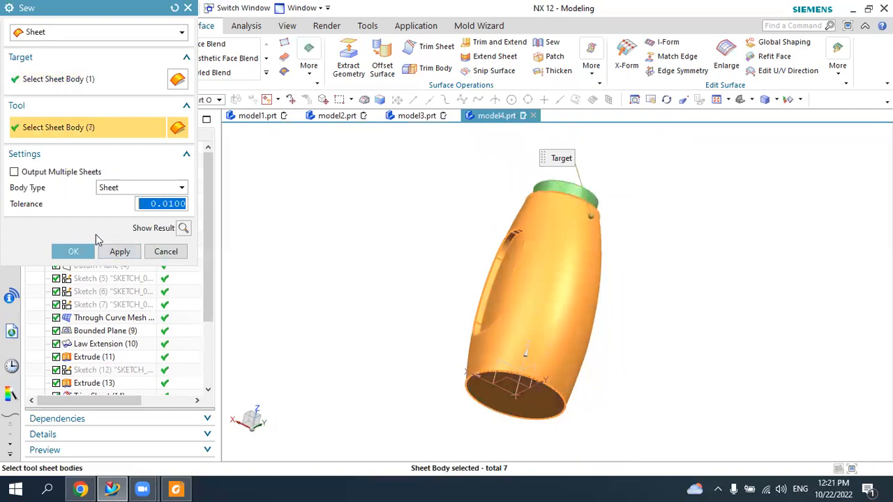
{"action": "left_click", "coordinate": [73, 252]}
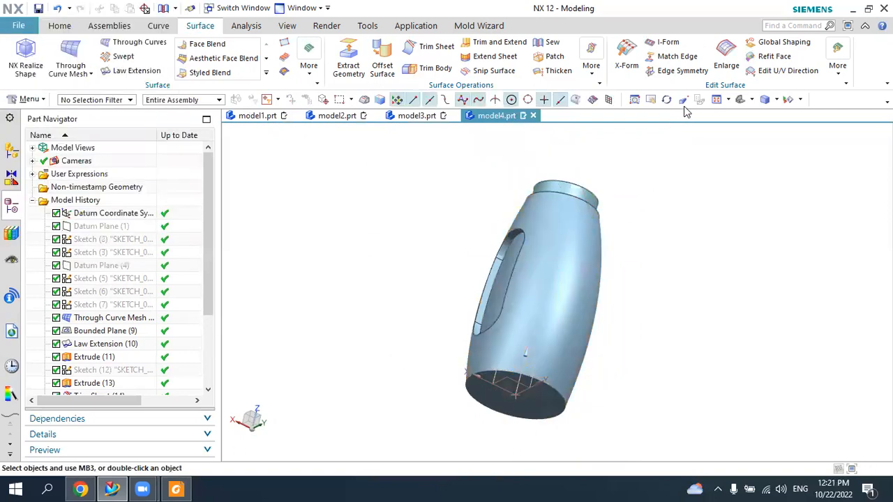
- Blend the outer edge of the bottle's base with a 4 mm circular radius
{"action": "left_click", "coordinate": [740, 100]}
{"action": "mouse_move", "coordinate": [689, 202]}
{"action": "middle_mouse_down"}
{"action": "mouse_move", "coordinate": [725, 163]}
{"action": "mouse_move", "coordinate": [729, 173]}
{"action": "mouse_move", "coordinate": [678, 200]}
{"action": "mouse_move", "coordinate": [698, 202]}
{"action": "middle_mouse_up"}
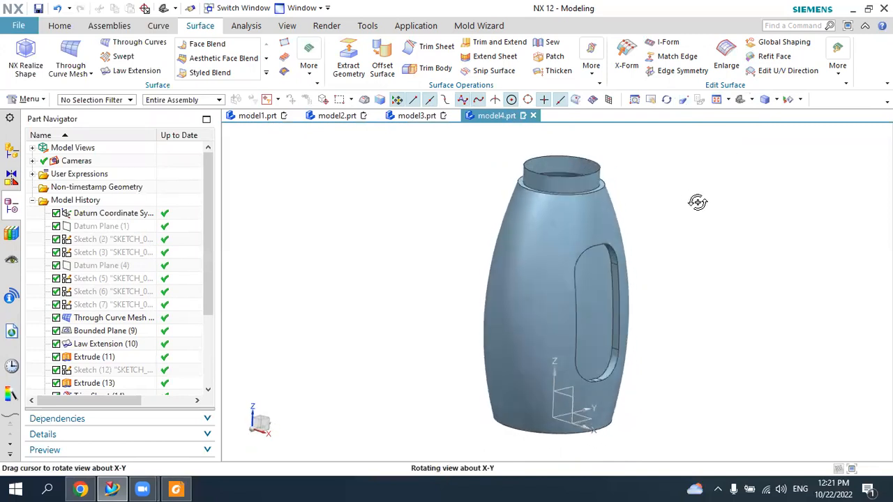
{"action": "left_click", "coordinate": [57, 27]}
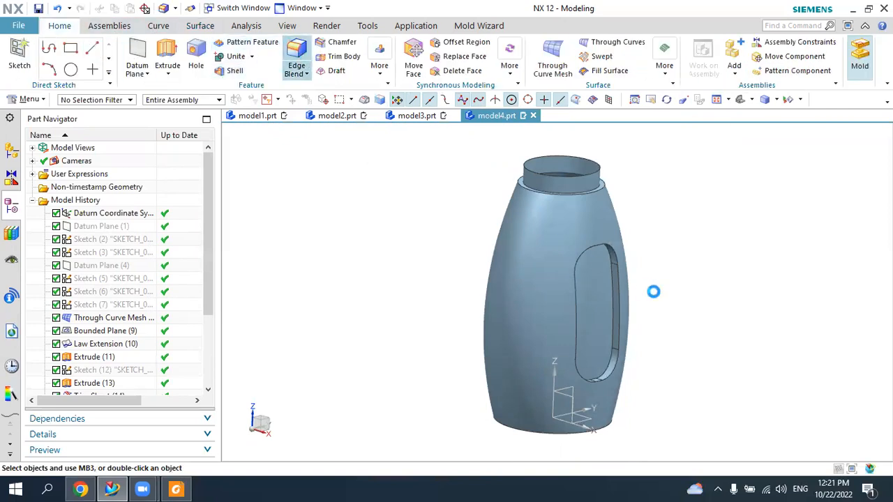
{"action": "scroll", "coordinate": [568, 440], "scroll_direction": "up", "scroll_amount": 3}
{"action": "left_click", "coordinate": [514, 417]}
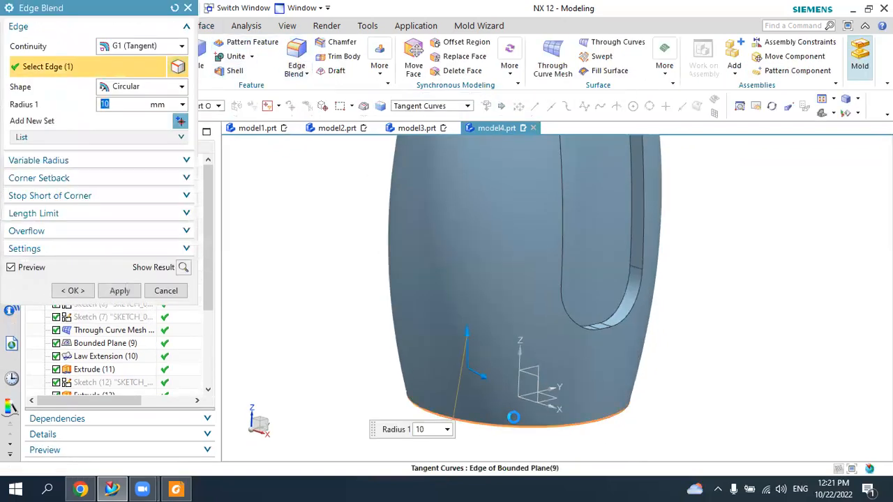
{"action": "scroll", "coordinate": [513, 417], "scroll_direction": "down", "scroll_amount": 3}
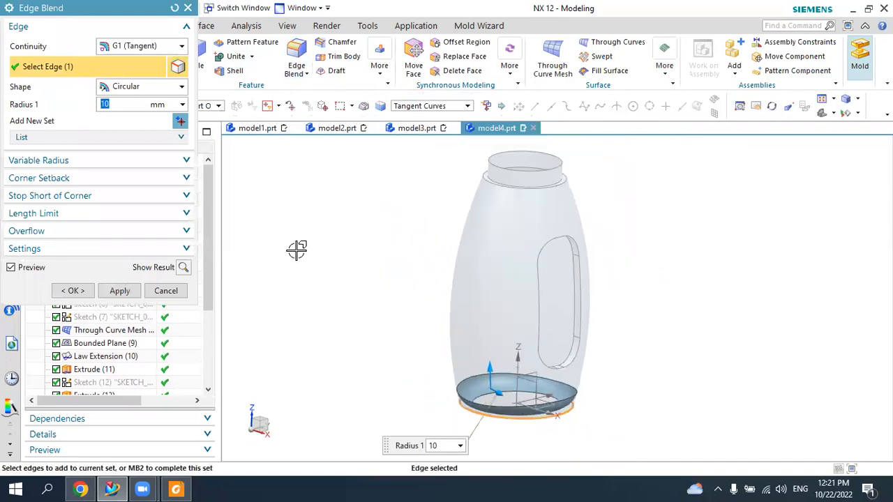
{"action": "type", "text": "4"}
{"action": "key", "text": "Return"}
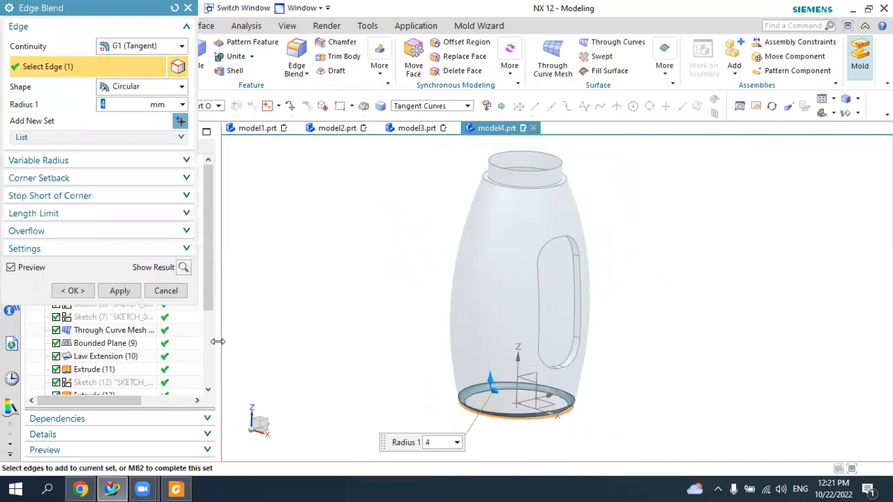
{"action": "left_click", "coordinate": [120, 290]}
- Edge blend the rims of both side grips and the outer shoulder edge below the neck with a 2 mm radius
{"action": "middle_click_drag", "start_coordinate": [657, 292], "coordinate": [514, 258]}
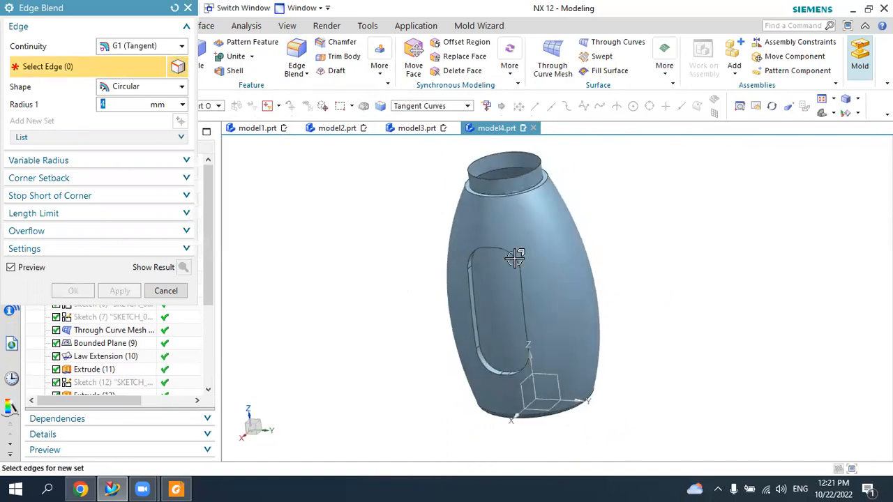
{"action": "left_click", "coordinate": [537, 243]}
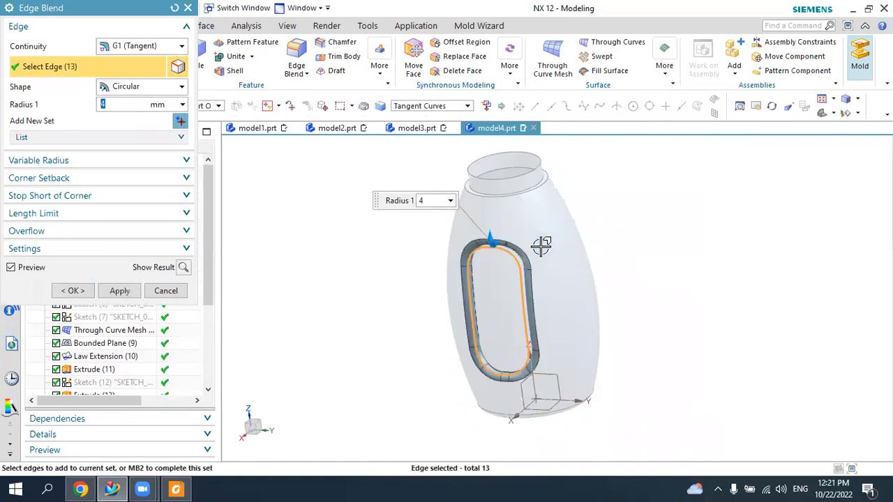
{"action": "type", "text": "2"}
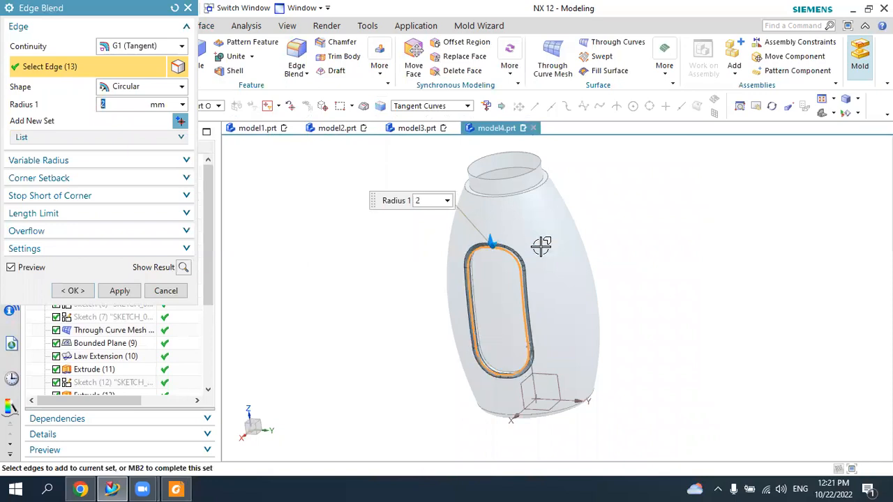
{"action": "middle_click_drag", "start_coordinate": [724, 239], "coordinate": [516, 230]}
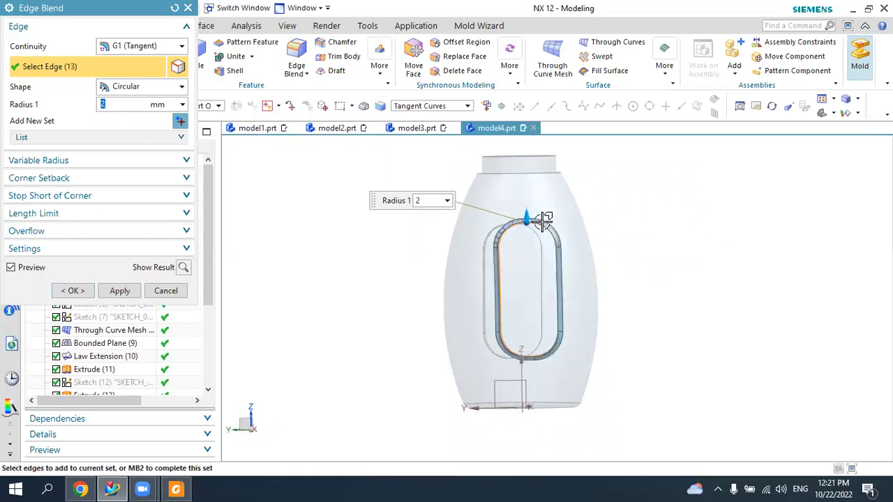
{"action": "middle_click_drag", "start_coordinate": [610, 289], "coordinate": [536, 235]}
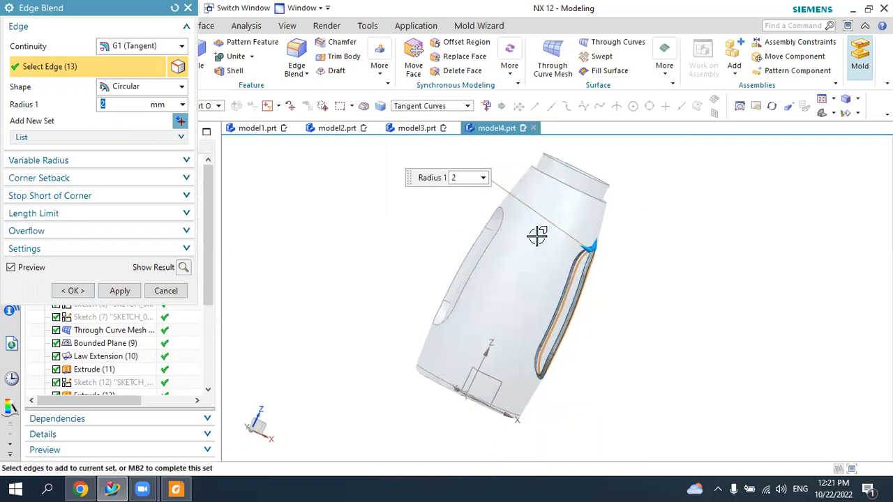
{"action": "left_click", "coordinate": [503, 222]}
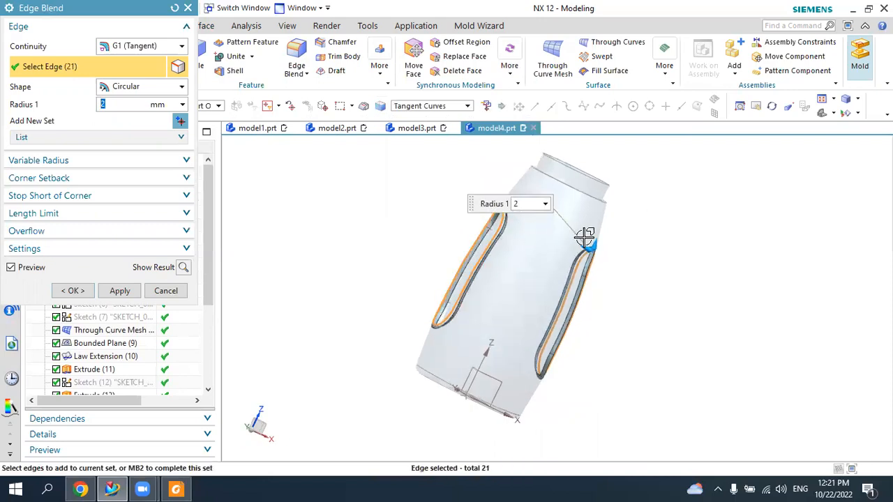
{"action": "left_click", "coordinate": [590, 200]}
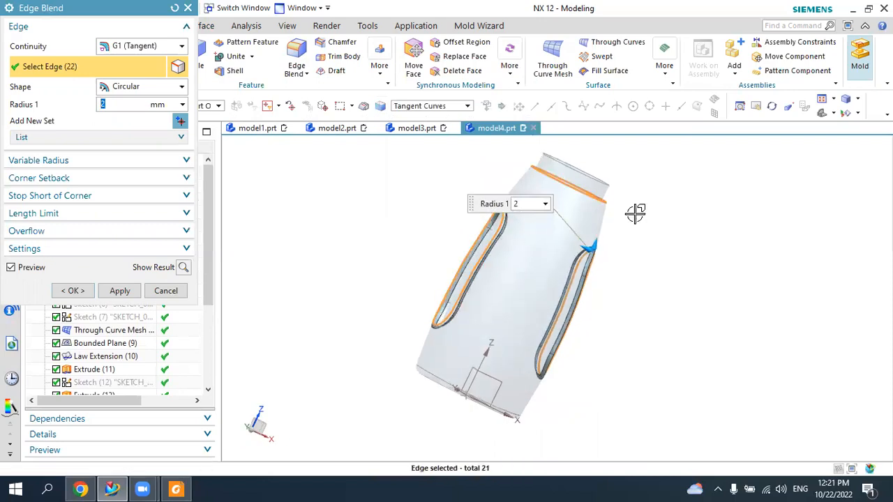
{"action": "left_click", "coordinate": [72, 291]}
{"action": "middle_click_drag", "start_coordinate": [556, 281], "coordinate": [546, 265]}
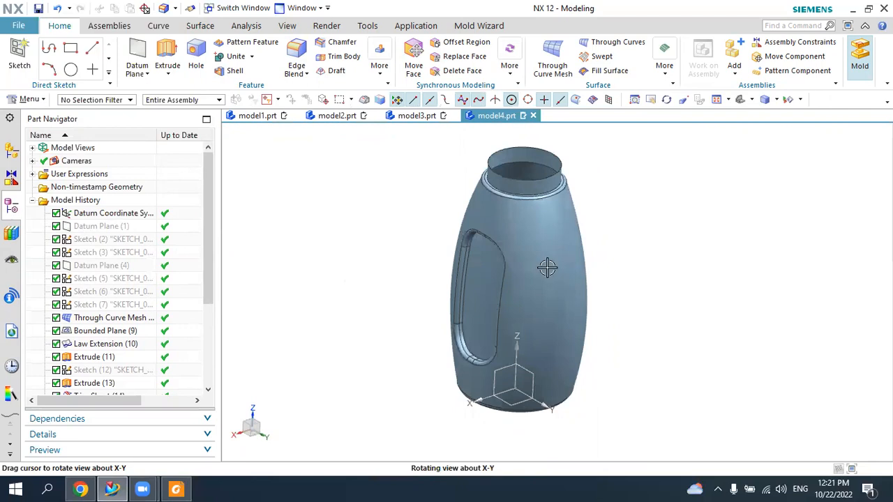
- Thicken all faces of the bottle sheet body by 1 mm and hide the datum coordinate system
{"action": "left_click", "coordinate": [739, 99]}
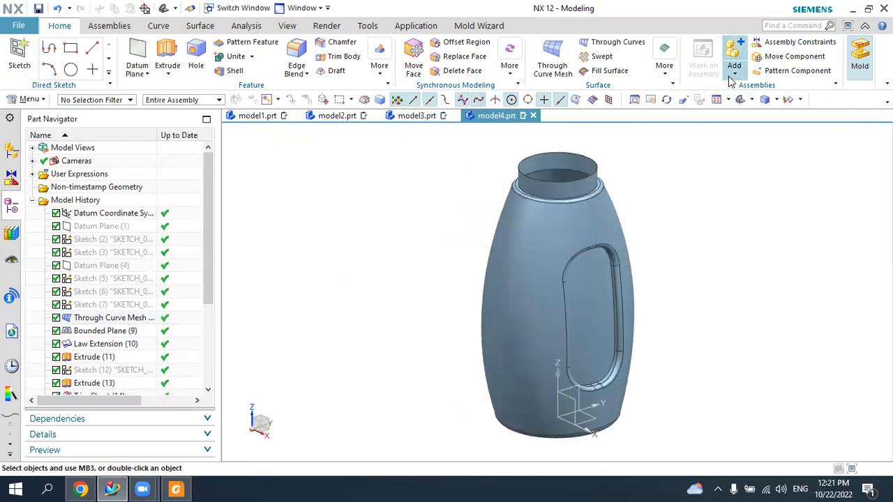
{"action": "left_click", "coordinate": [666, 77]}
{"action": "left_click", "coordinate": [721, 102]}
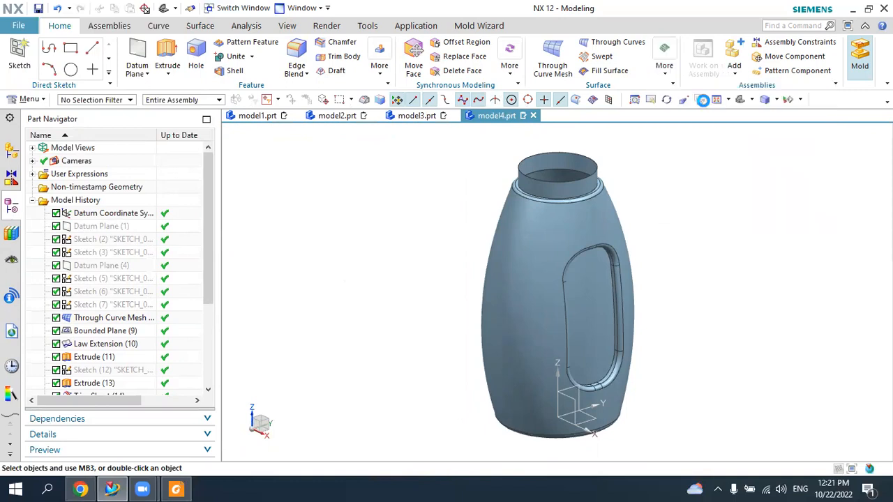
{"action": "left_click", "coordinate": [584, 221]}
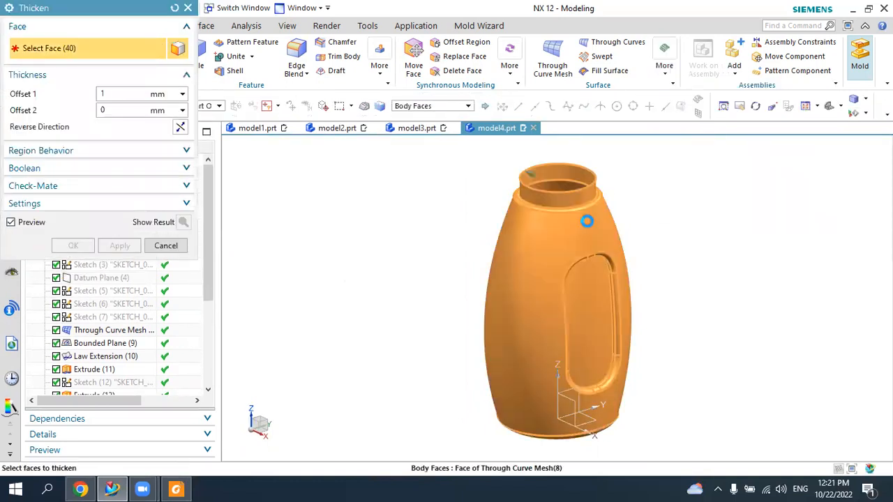
{"action": "left_click", "coordinate": [73, 249]}
{"action": "middle_click_drag", "start_coordinate": [590, 255], "coordinate": [596, 295]}
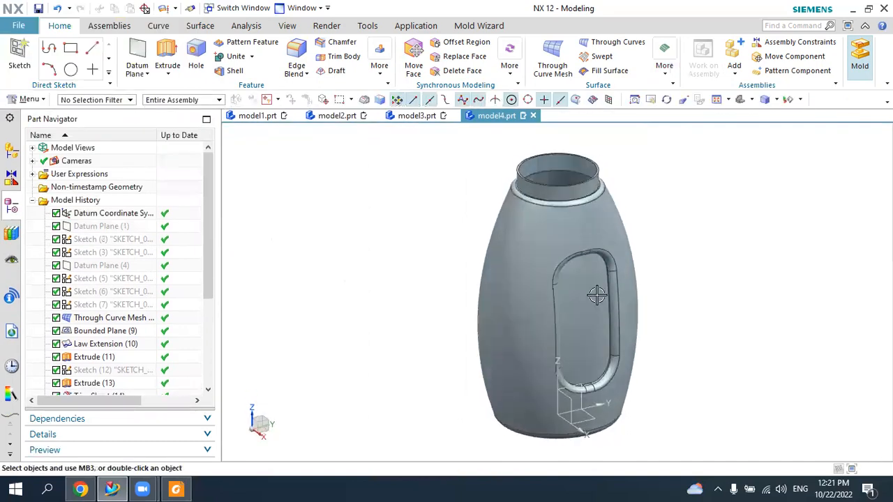
{"action": "left_click", "coordinate": [570, 411]}
{"action": "left_click", "coordinate": [656, 389]}
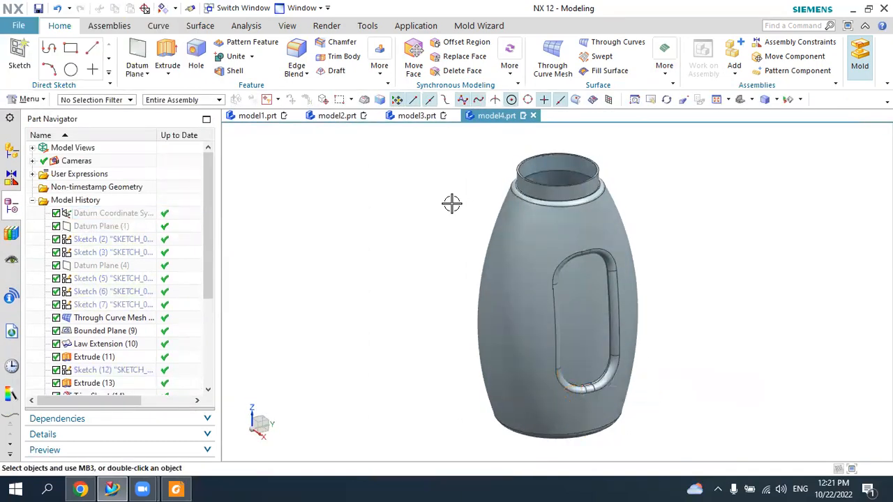
- Change the display color of the bottle's sheet body and thickened body to Strong Lemon
{"action": "left_click", "coordinate": [296, 31]}
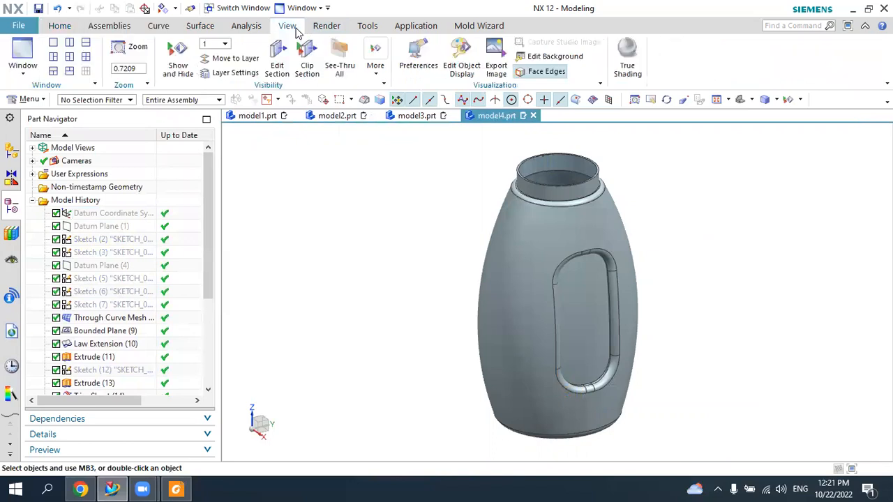
{"action": "left_click", "coordinate": [462, 62]}
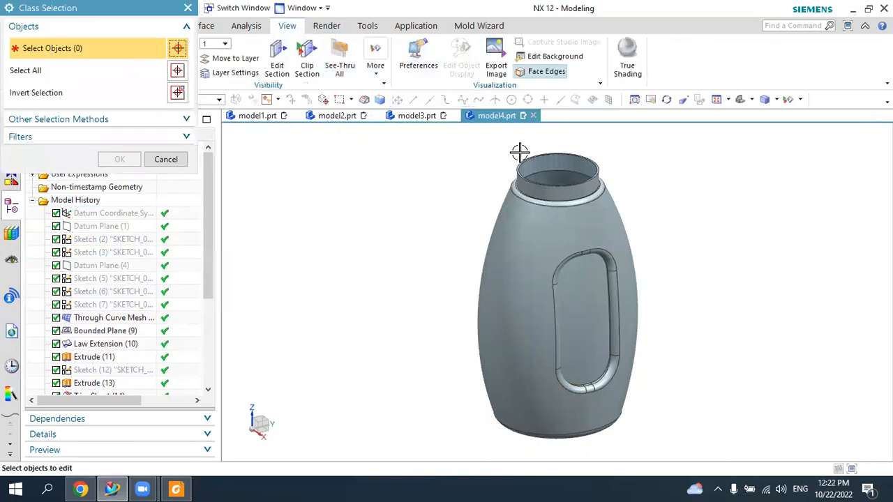
{"action": "left_click", "coordinate": [529, 227]}
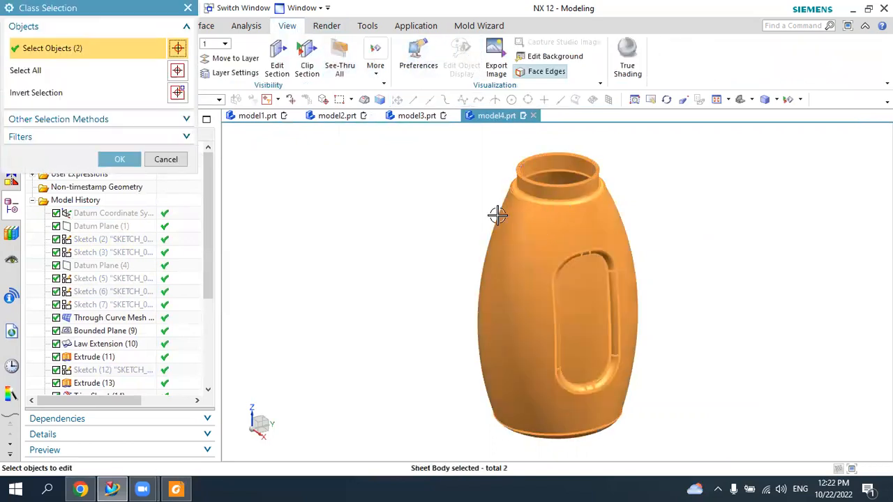
{"action": "mouse_move", "coordinate": [475, 214]}
{"action": "middle_mouse_down"}
{"action": "mouse_move", "coordinate": [479, 175]}
{"action": "mouse_move", "coordinate": [481, 247]}
{"action": "mouse_move", "coordinate": [488, 210]}
{"action": "middle_mouse_up"}
{"action": "left_click", "coordinate": [120, 159]}
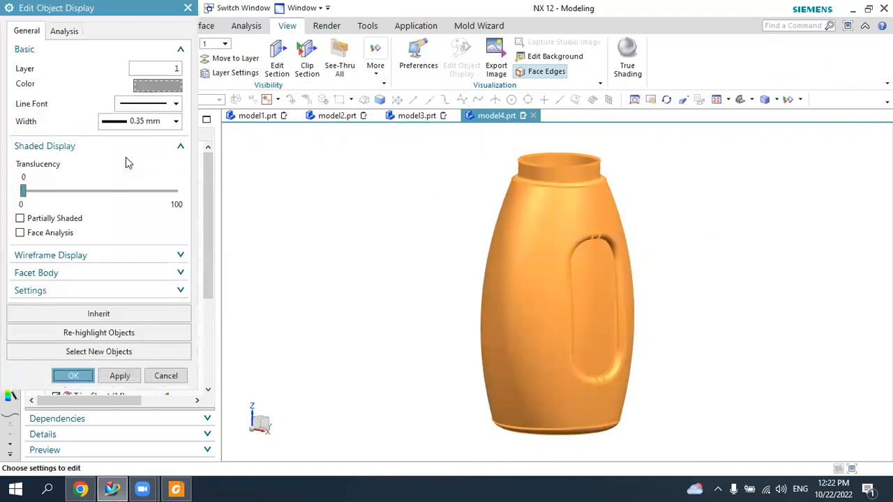
{"action": "left_click", "coordinate": [158, 85]}
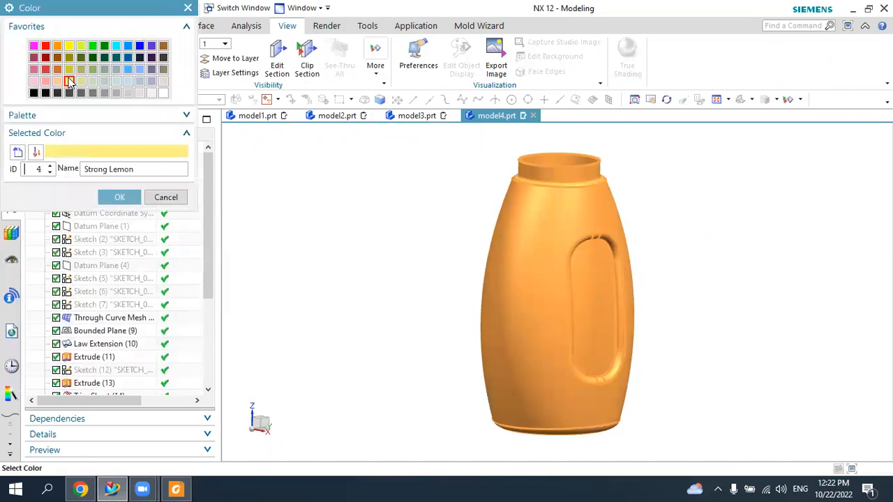
{"action": "left_click", "coordinate": [130, 196]}
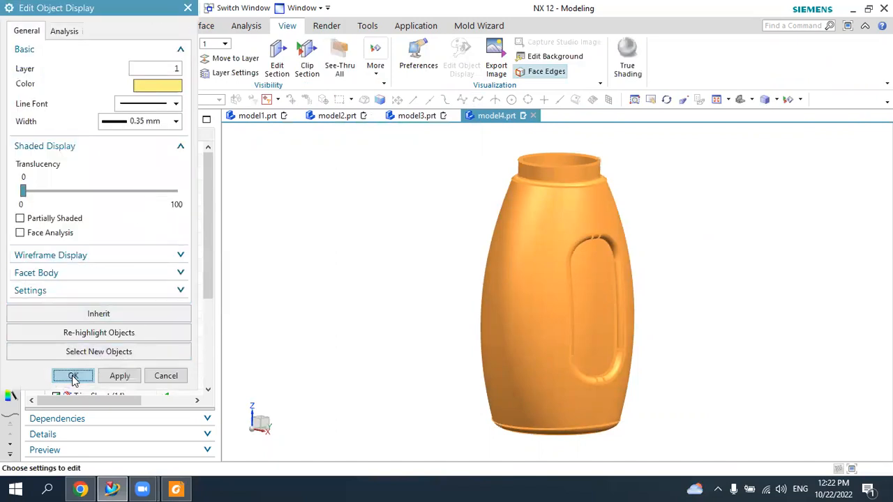
{"action": "left_click", "coordinate": [72, 375]}
{"action": "middle_click_drag", "start_coordinate": [738, 129], "coordinate": [741, 146]}
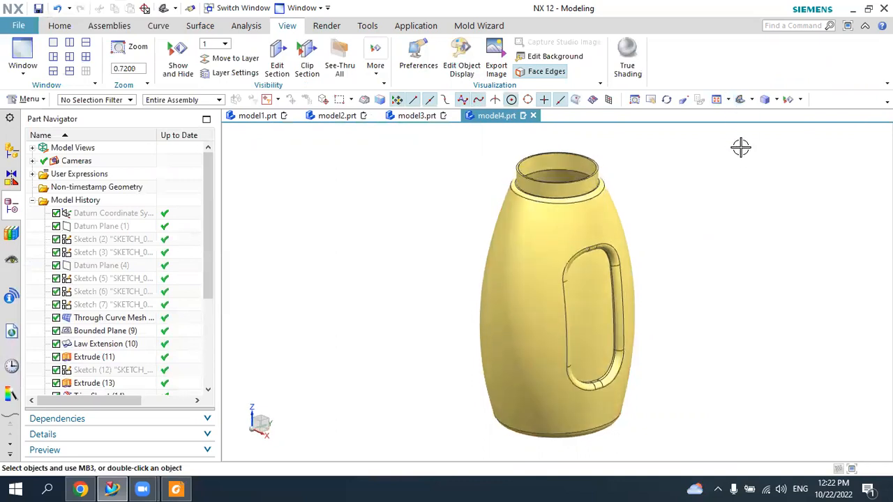
{"action": "middle_click_drag", "start_coordinate": [711, 231], "coordinate": [680, 221]}
- Review the finished parts model2 and model3, and return to model4
{"action": "left_click", "coordinate": [337, 116]}
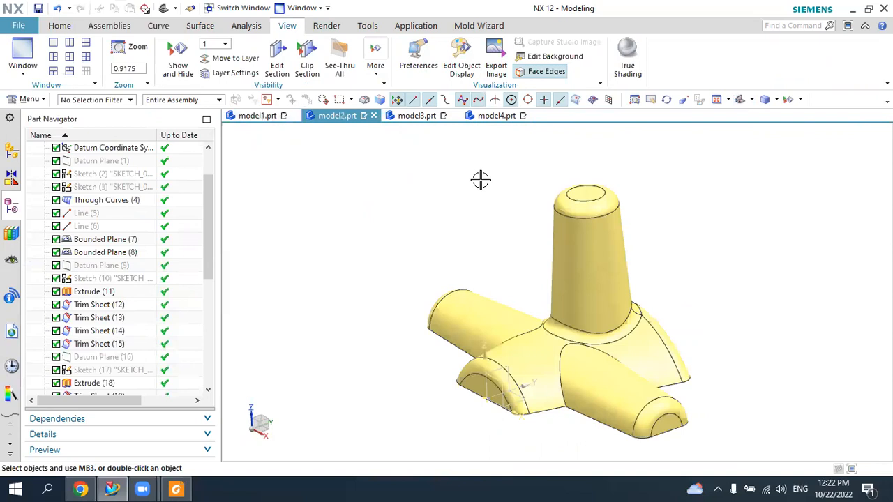
{"action": "left_click", "coordinate": [417, 115]}
{"action": "left_click", "coordinate": [506, 117]}
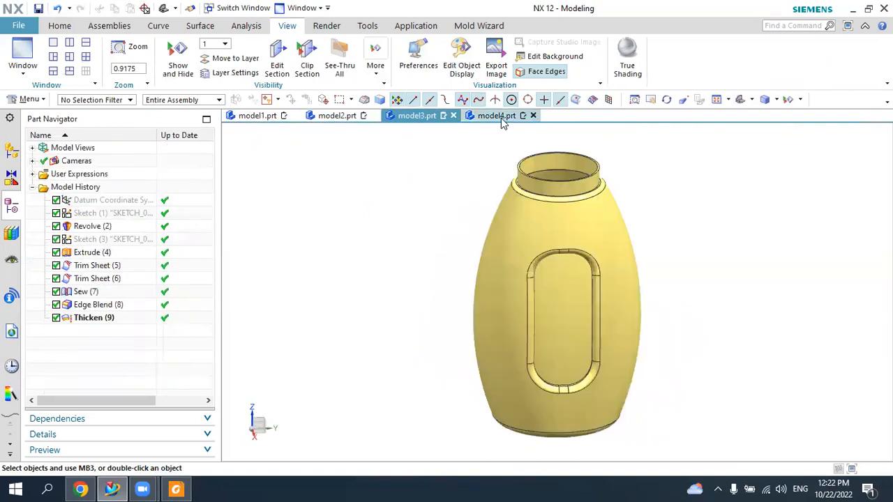